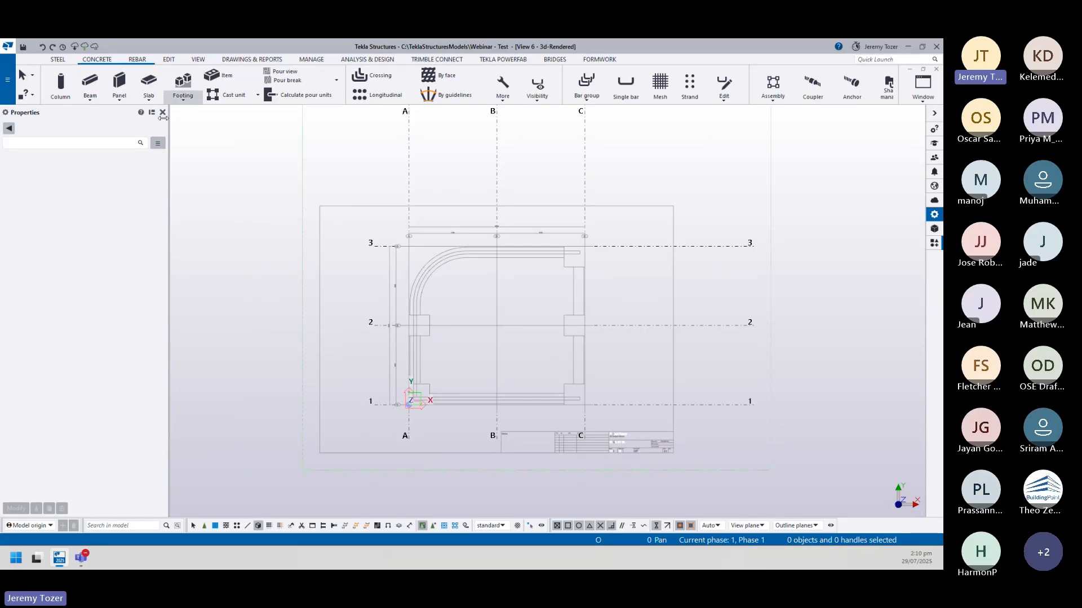
- Place a 1200*1200 pad footing on the inner corner of the footing outline near grid intersection A-1
click(182, 94)
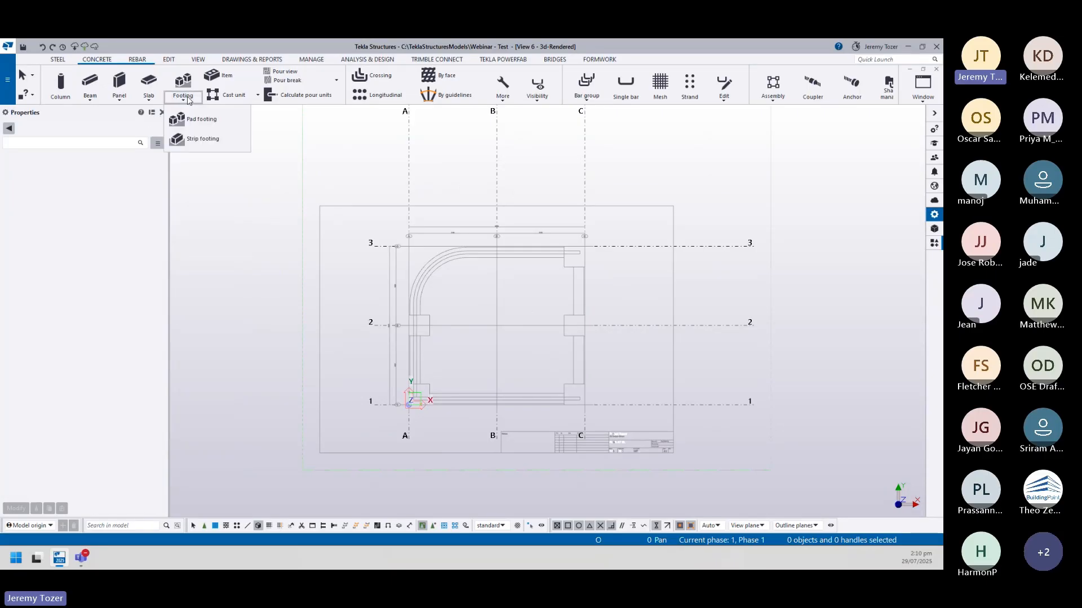
click(203, 120)
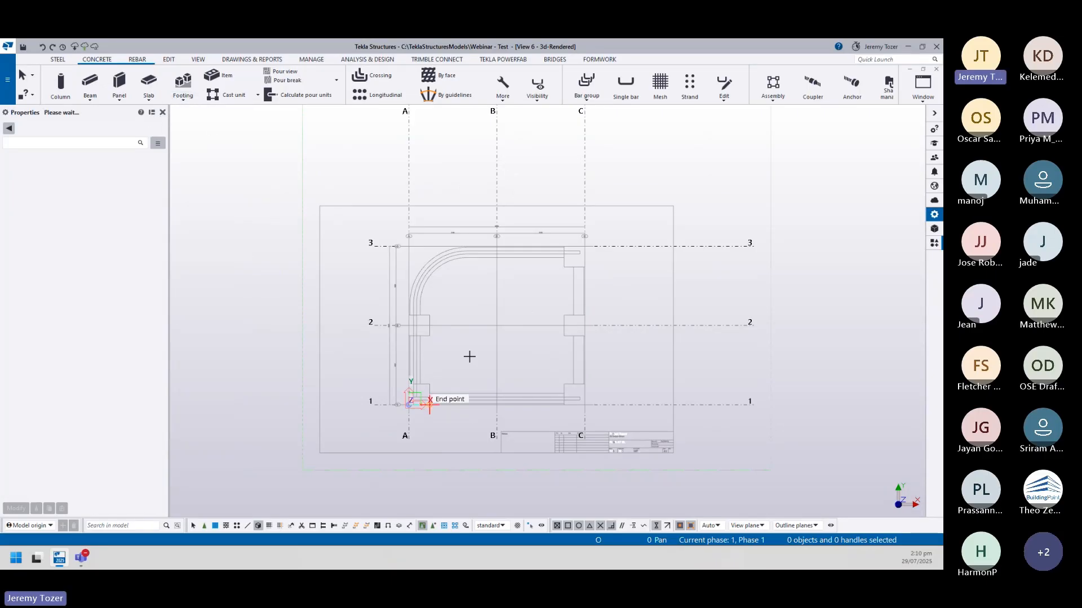
scroll(545, 323, up, 7)
middle_drag(488, 277, 529, 326)
scroll(529, 326, down, 4)
middle_drag(422, 413, 539, 328)
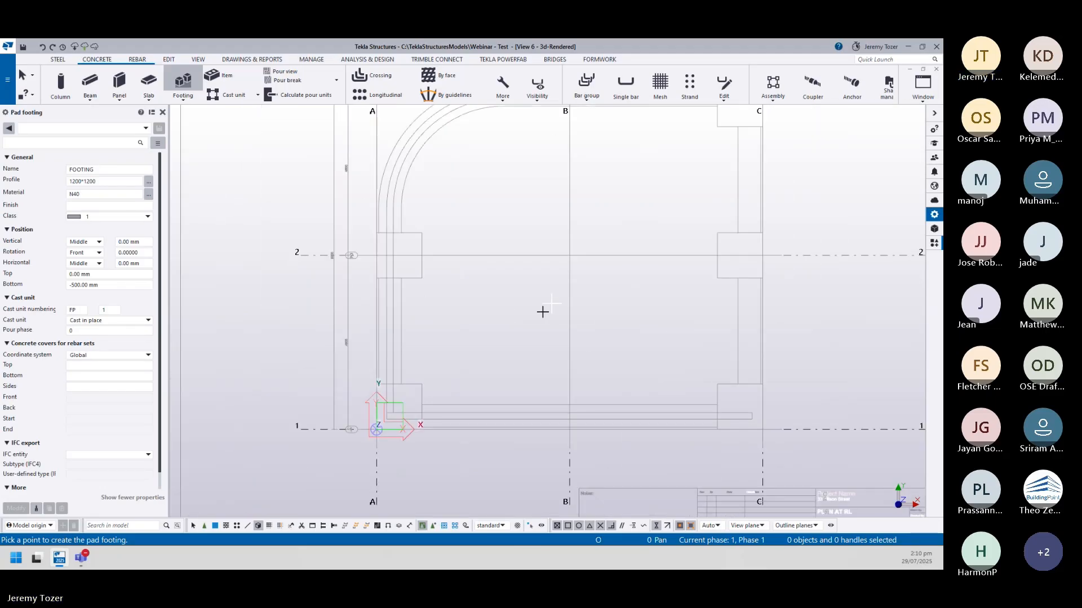
scroll(545, 312, up, 3)
middle_drag(394, 425, 627, 197)
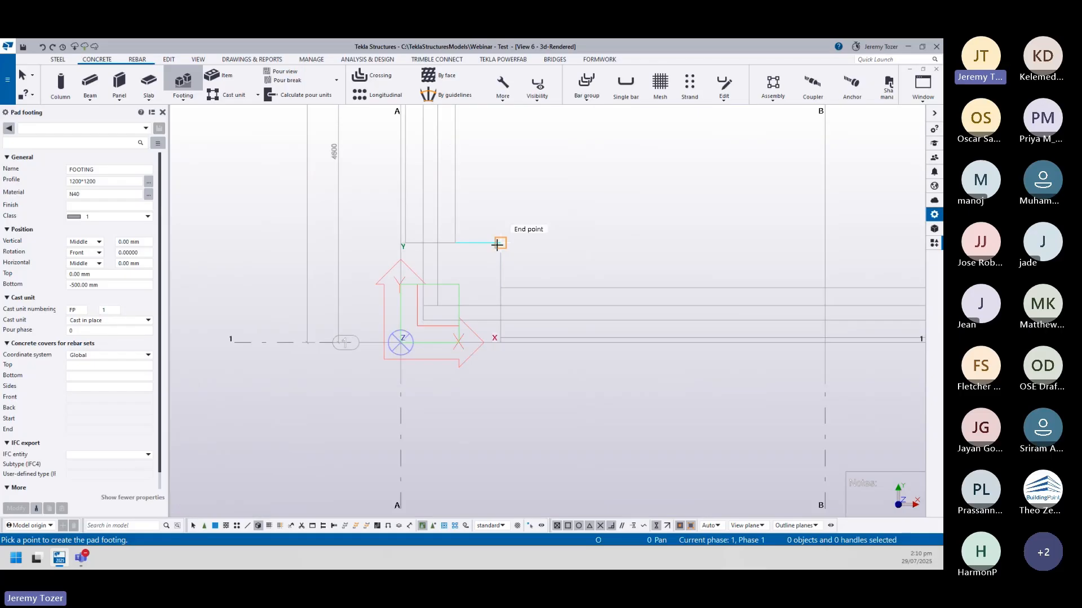
click(497, 245)
key(Escape)
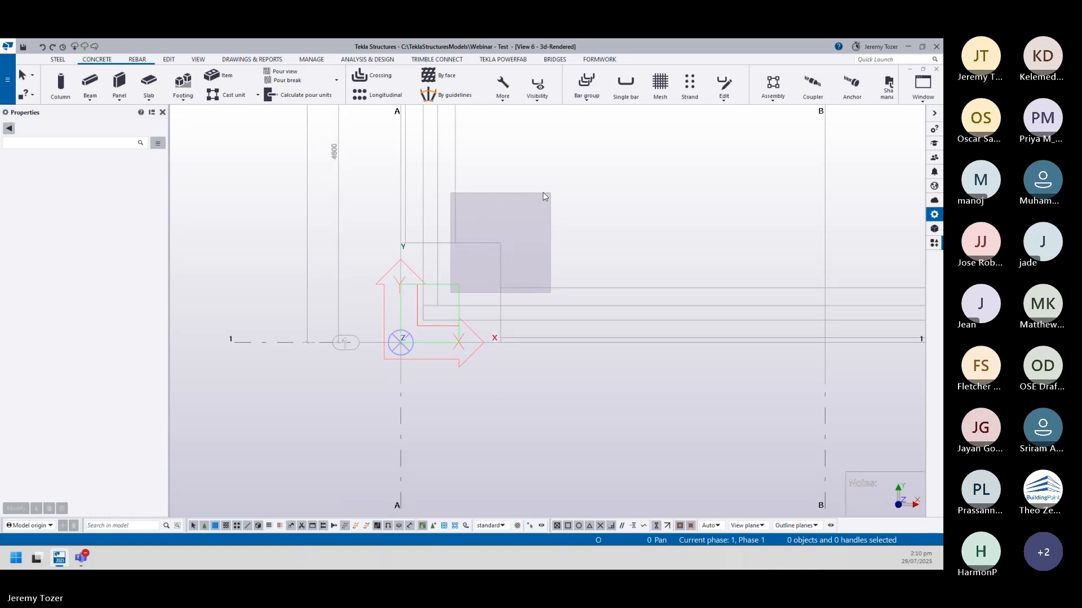
- Move the pad footing from its outer corner onto grid intersection A-1 so it fills the drawn outline
click(544, 198)
right_click(577, 212)
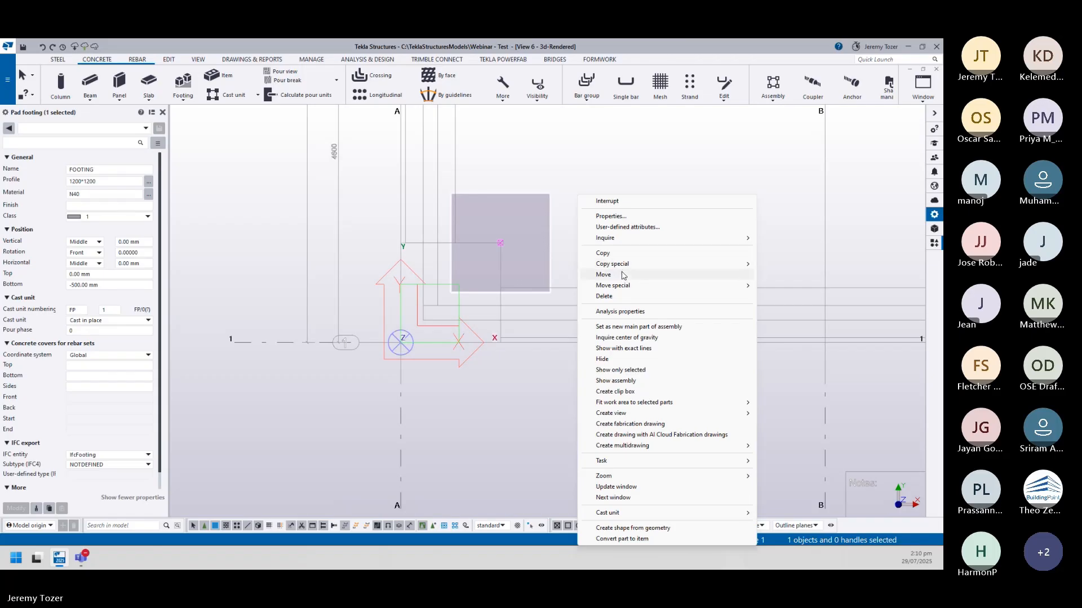
click(603, 274)
click(450, 293)
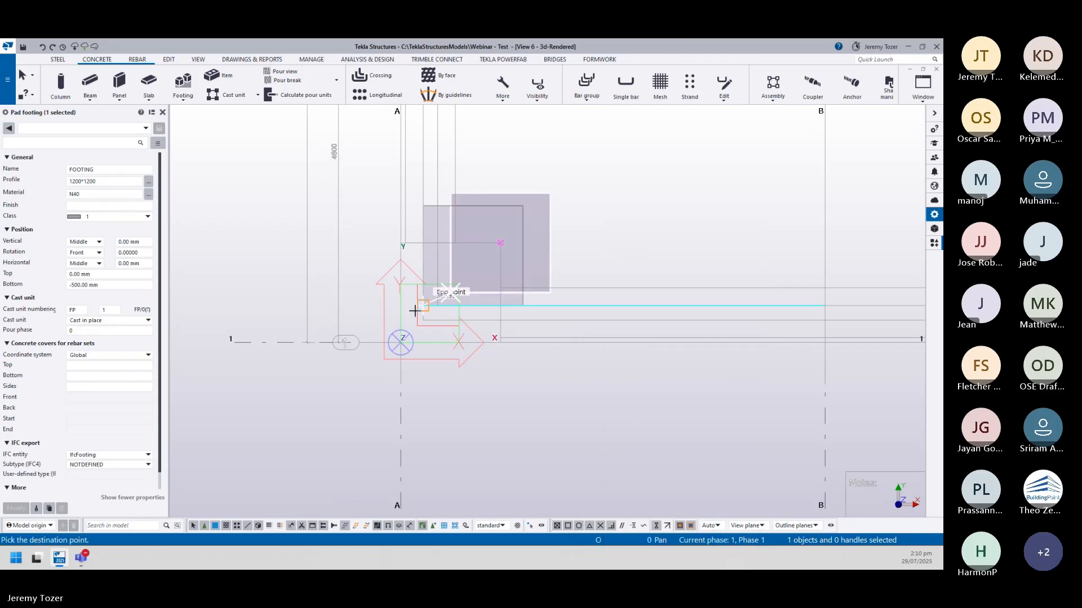
click(401, 342)
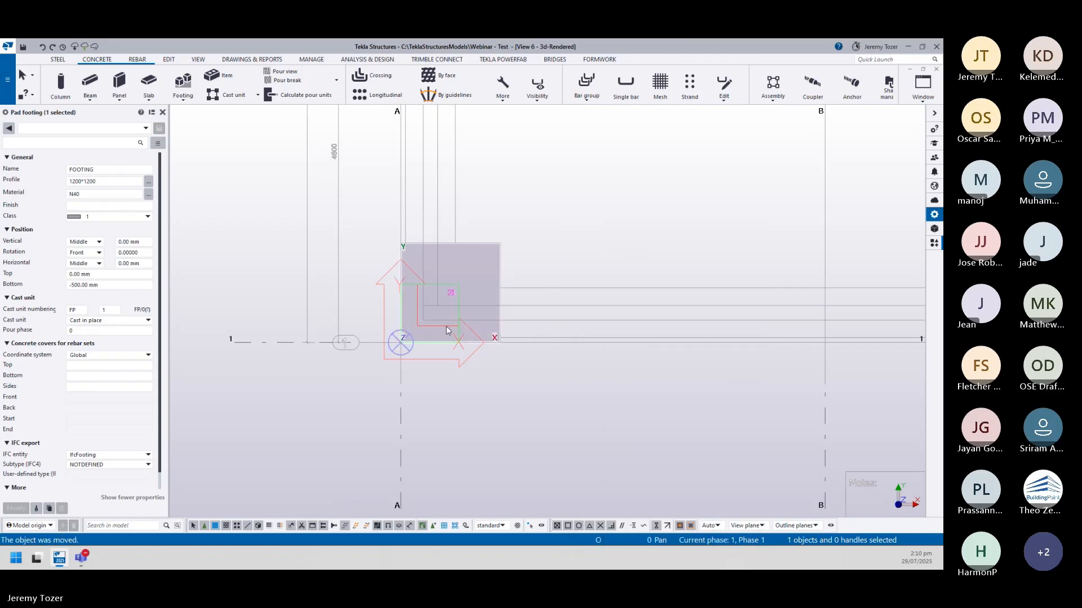
- Copy the pad footing from its inner corner to the matching outlines at grid intersections A-2 and C-3
right_click(533, 239)
click(551, 253)
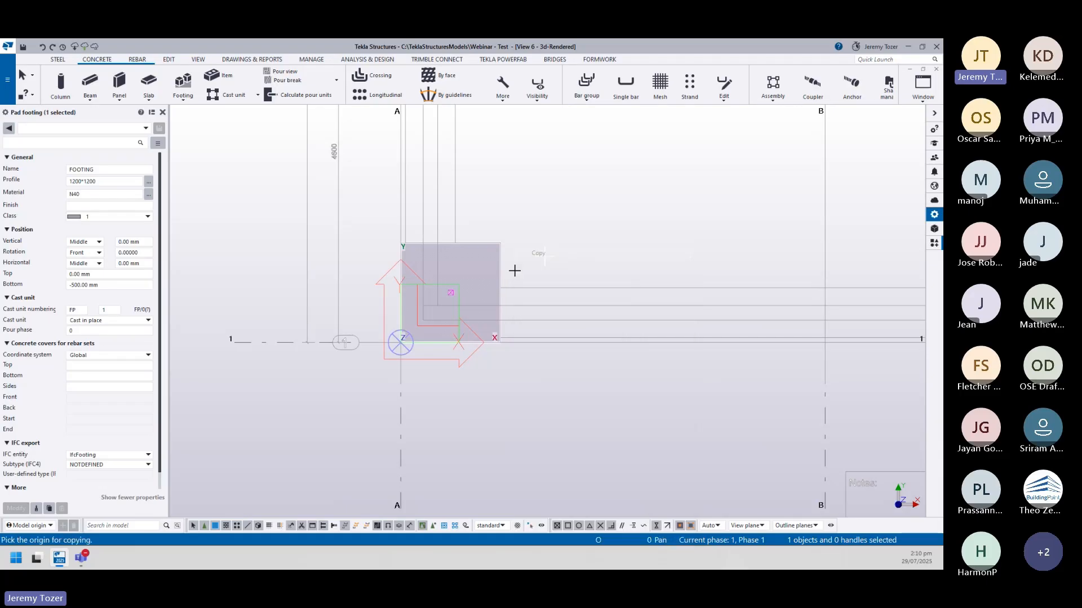
click(502, 243)
scroll(502, 243, down, 3)
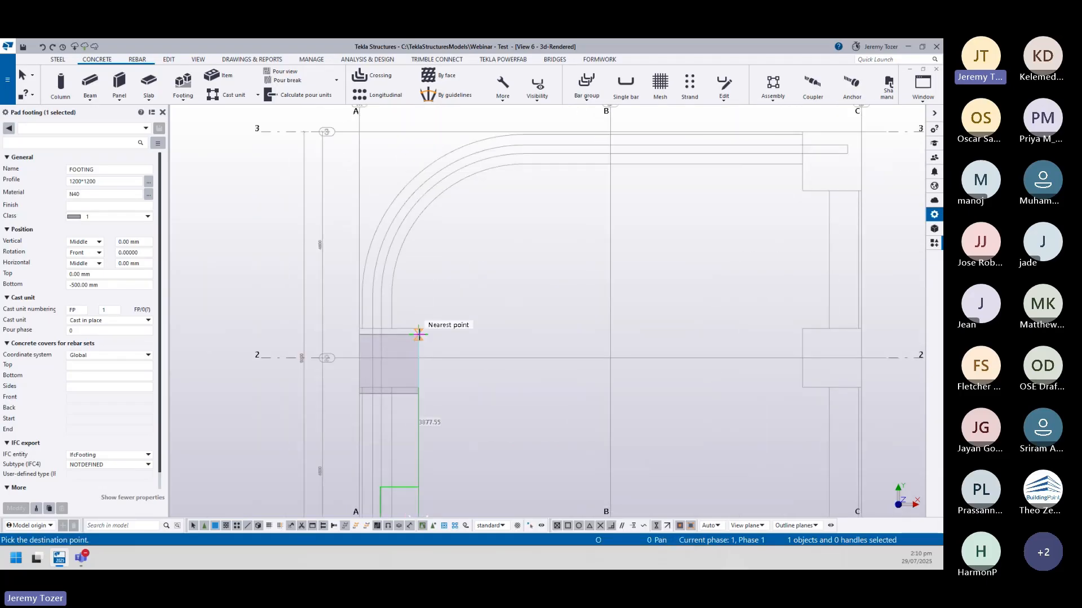
middle_drag(571, 330, 336, 331)
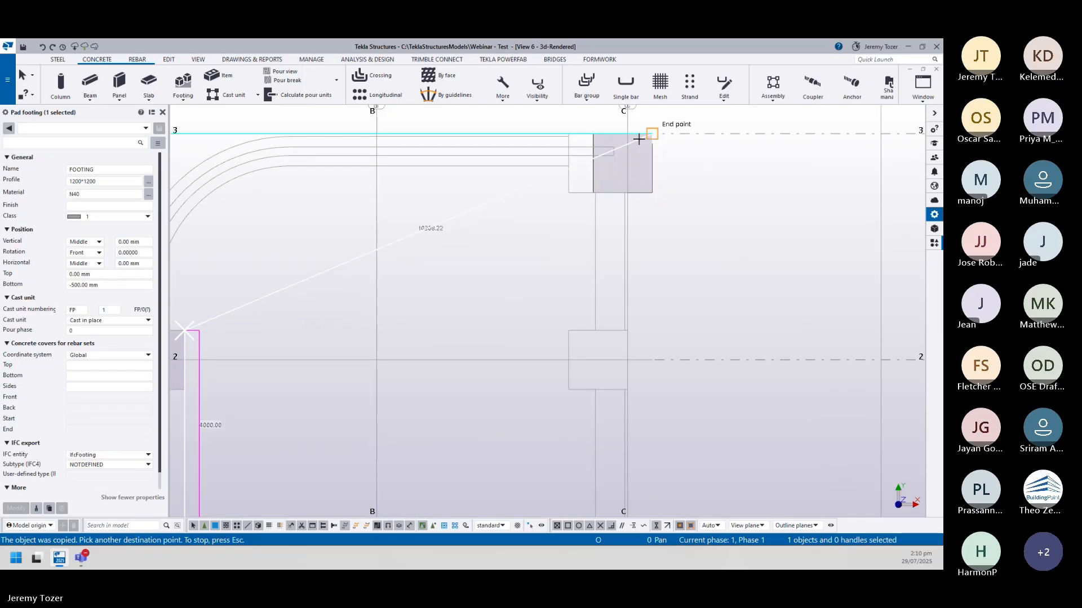
click(628, 135)
- Place further copies of the pad footing on the outlines at grid intersections C-2 and C-1, and end the copying
middle_drag(657, 280, 656, 114)
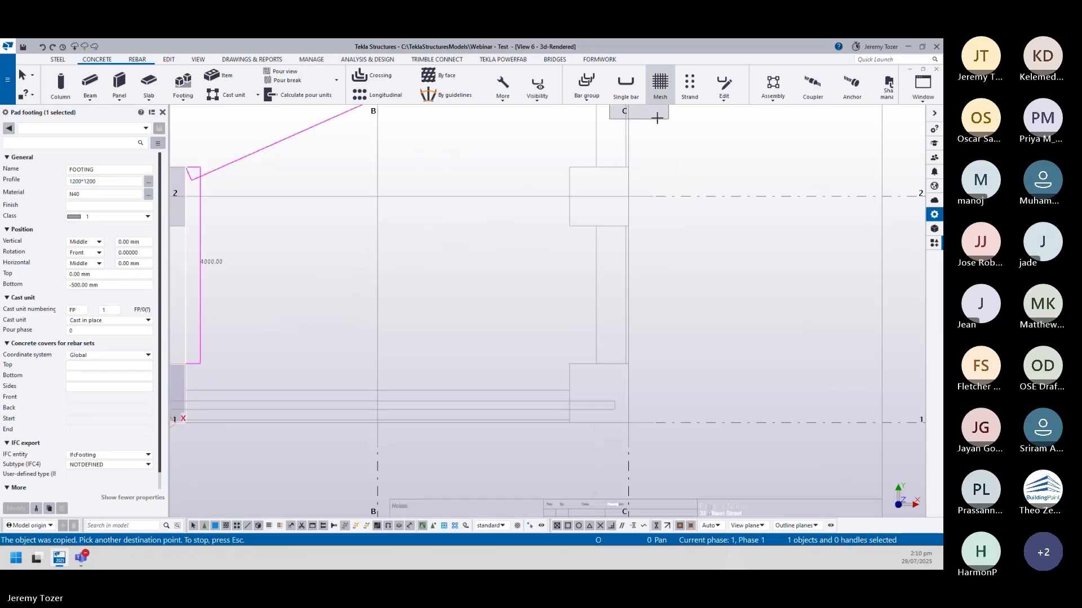
click(631, 167)
middle_drag(698, 290, 696, 157)
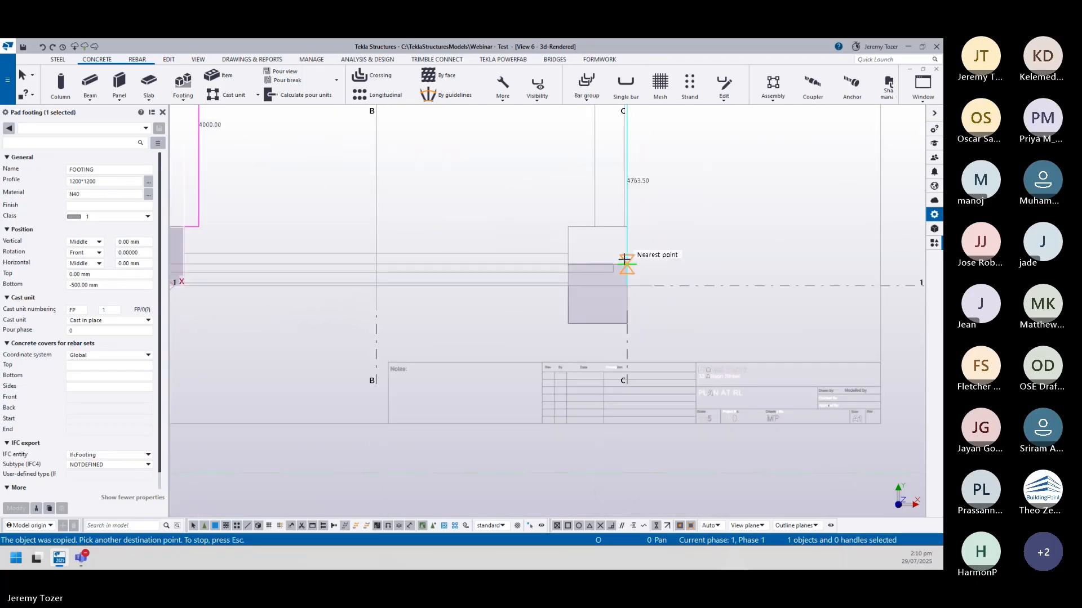
click(627, 227)
scroll(632, 239, down, 3)
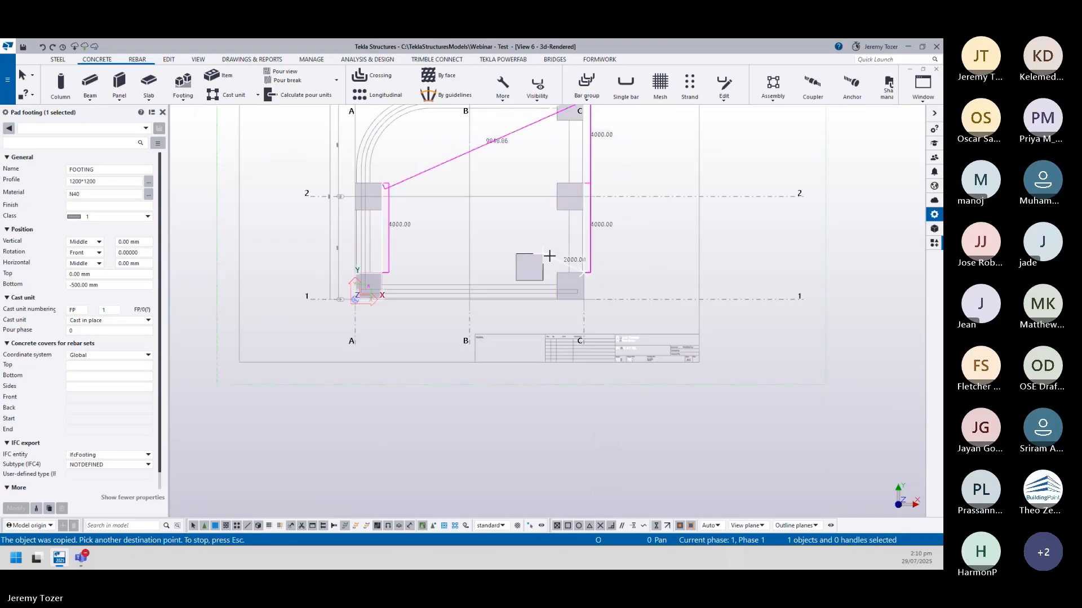
key(Escape)
click(419, 256)
ctrl+middle_drag(418, 256, 445, 300)
key(ctrl+p)
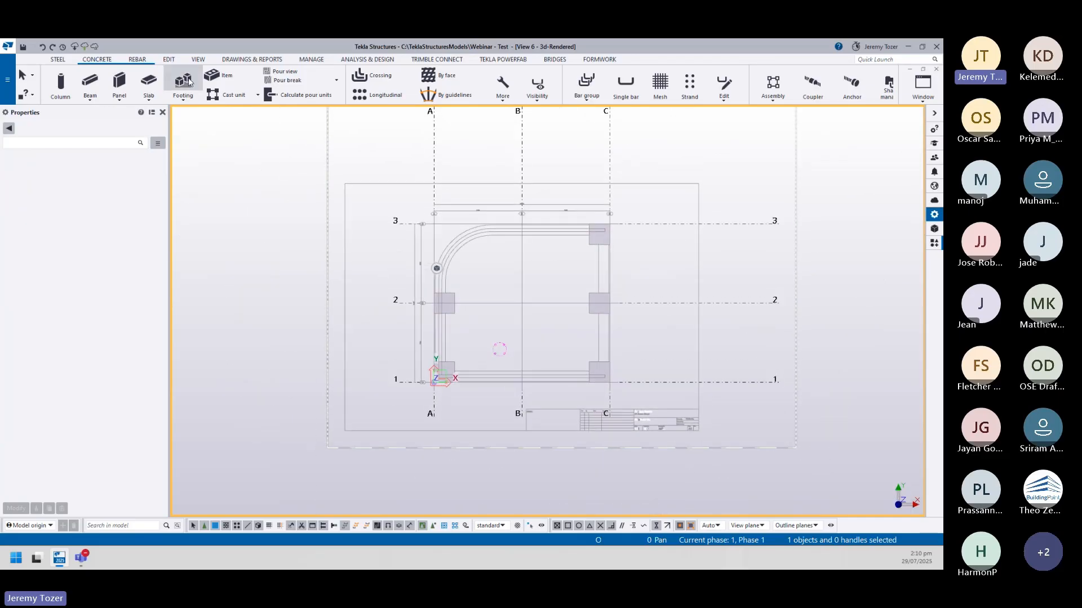
- Create a 300*600 strip footing along grid line A between the pad footings at A-1 and A-2
click(183, 96)
click(209, 139)
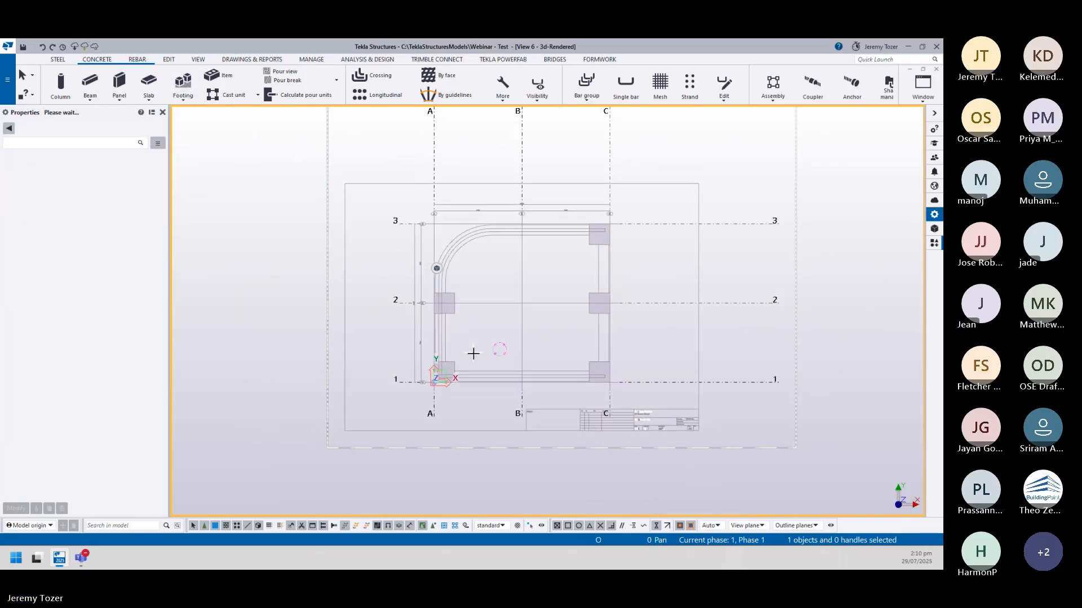
scroll(473, 353, up, 8)
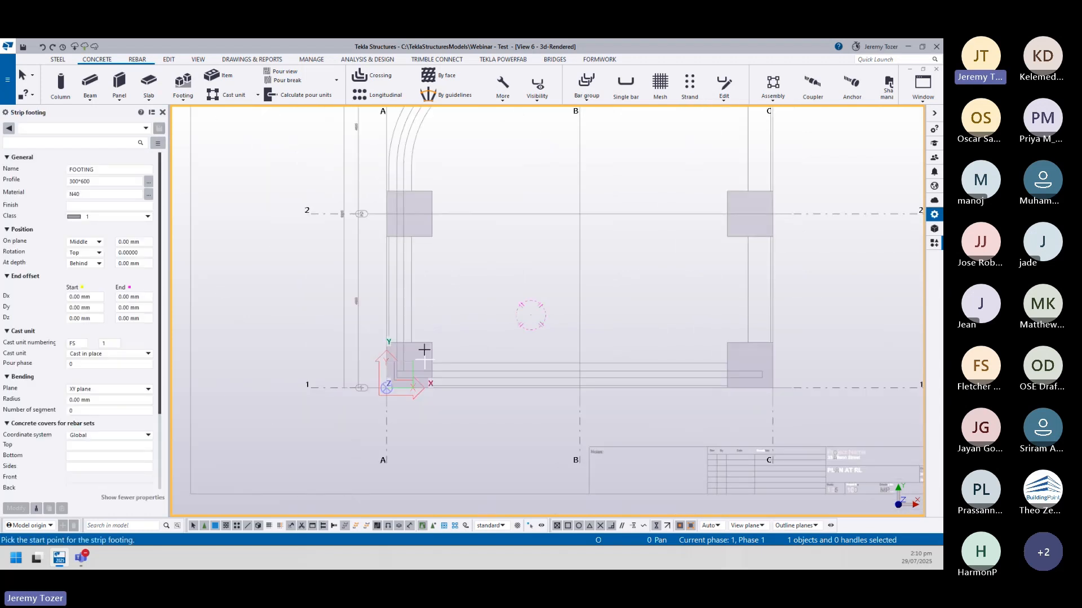
middle_drag(388, 327, 586, 276)
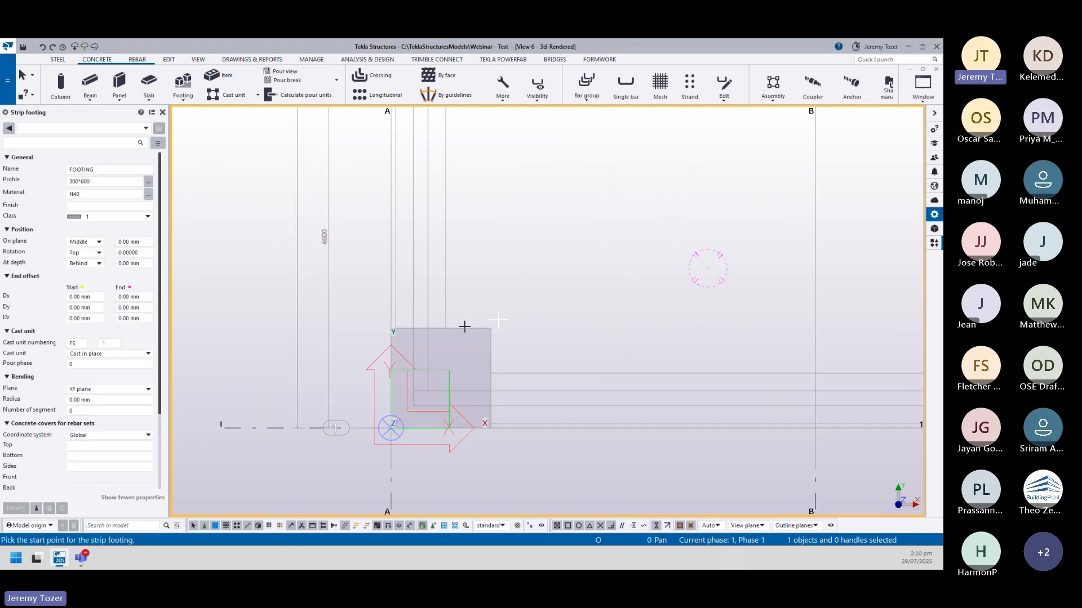
click(420, 322)
middle_drag(421, 297, 420, 395)
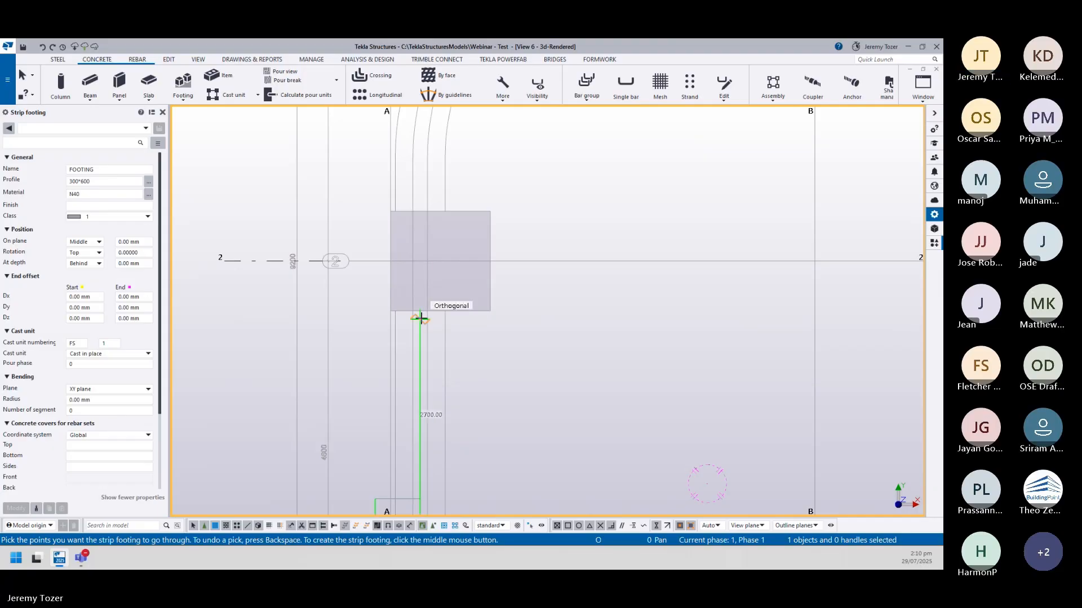
click(420, 311)
middle_click(506, 301)
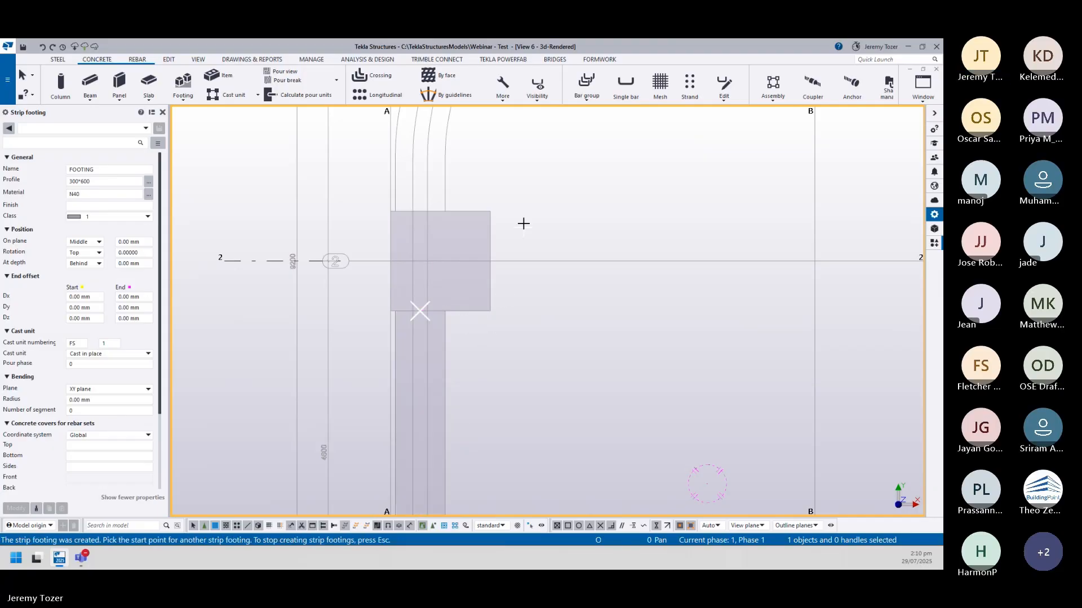
- Create a 300*600 strip footing along grid line 1 between the pad footings at A-1 and C-1
middle_drag(524, 223, 539, 282)
scroll(518, 271, down, 3)
scroll(473, 298, up, 2)
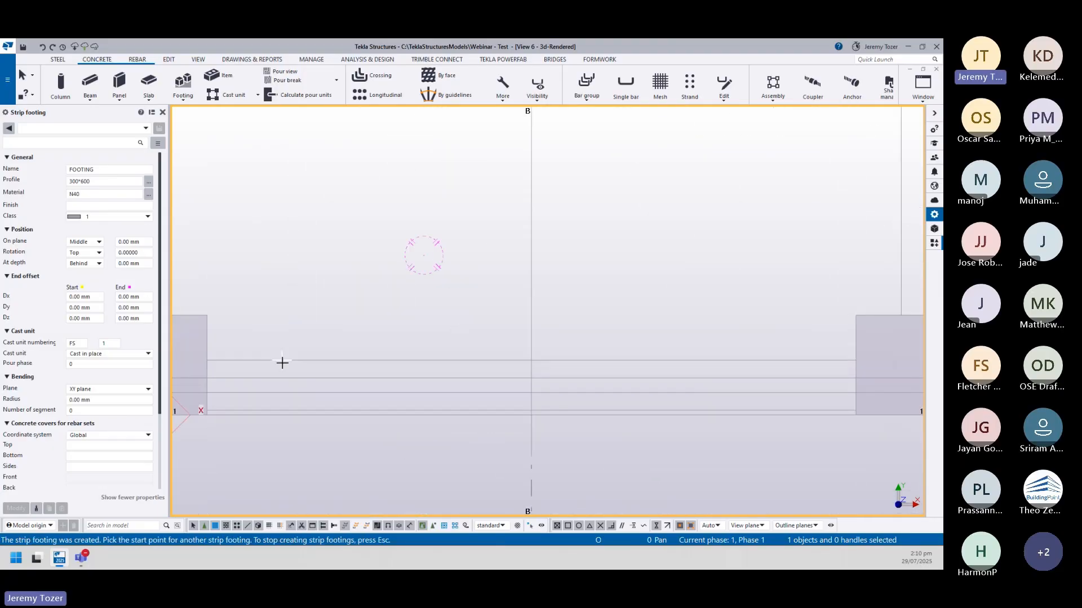
scroll(282, 364, up, 2)
click(341, 323)
middle_drag(611, 319, 287, 319)
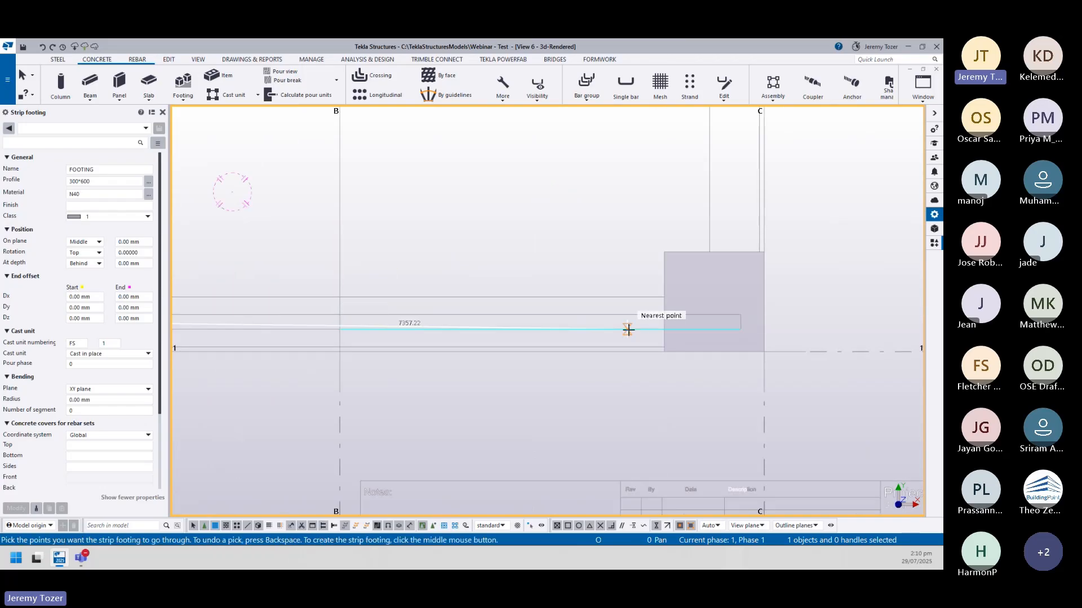
click(667, 324)
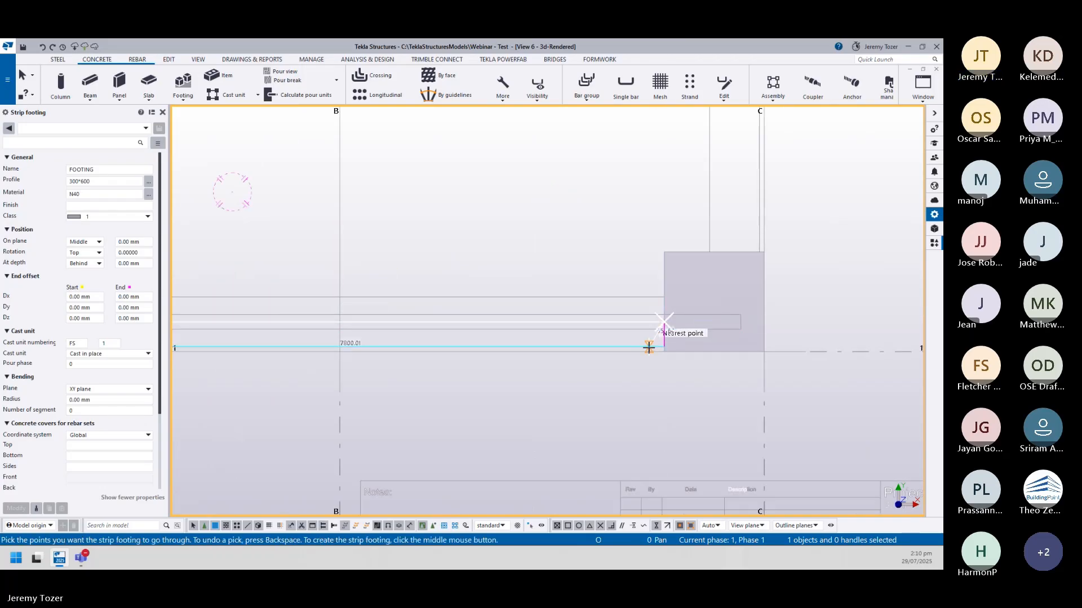
middle_click(647, 345)
- Create a 300*600 strip footing along grid line C between the pad footings at C-1 and C-2
scroll(746, 265, down, 1)
middle_drag(746, 265, 562, 351)
click(544, 356)
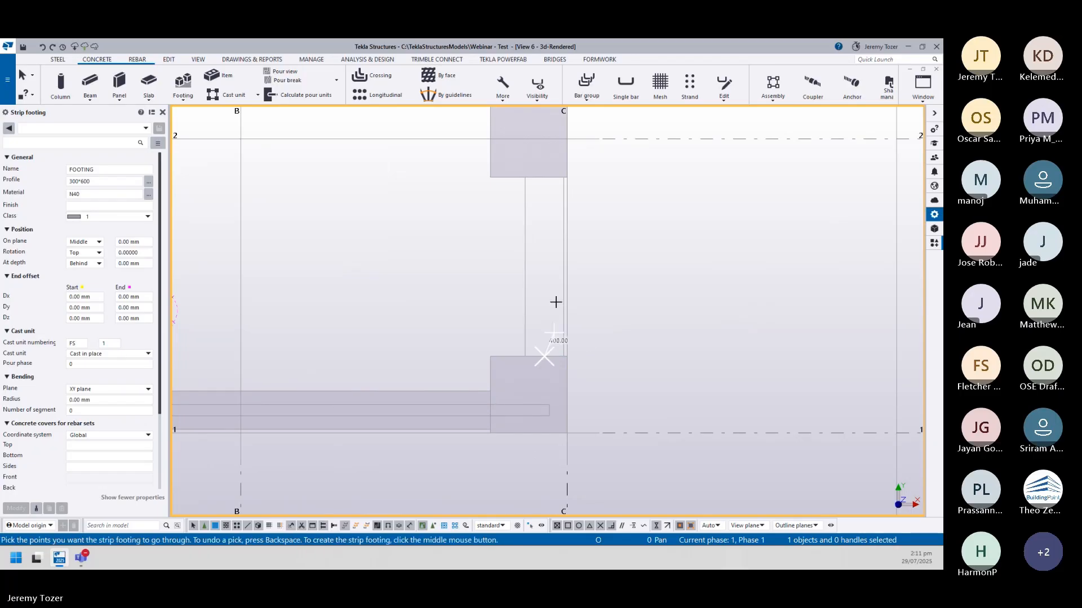
click(544, 179)
middle_click(584, 202)
- Create a 300*600 strip footing along grid line C between the pad footings at C-2 and C-3
scroll(607, 193, down, 2)
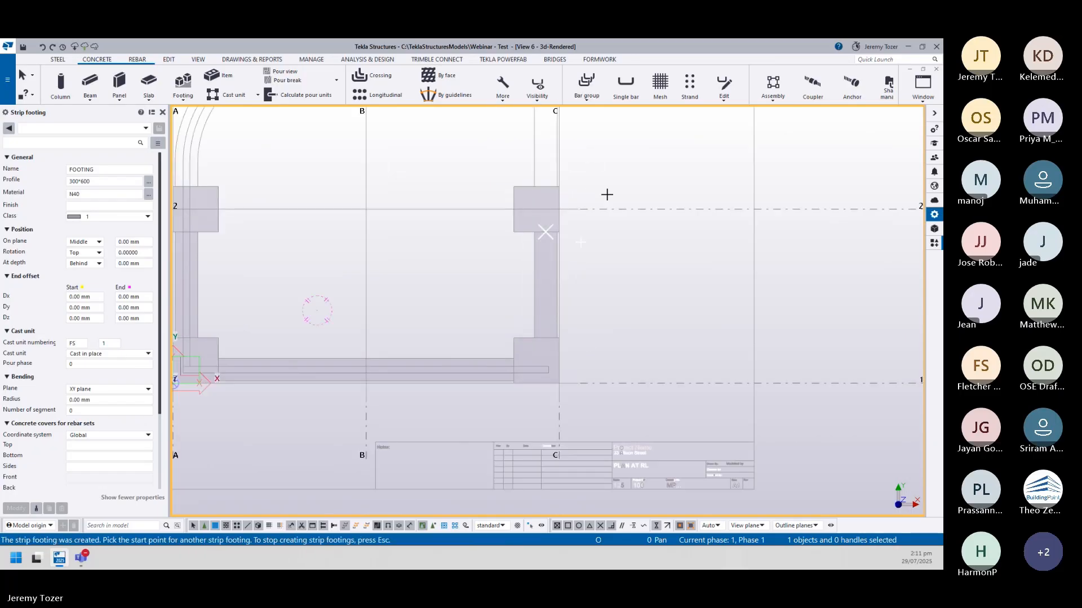
scroll(553, 384, up, 1)
scroll(517, 435, up, 1)
click(526, 446)
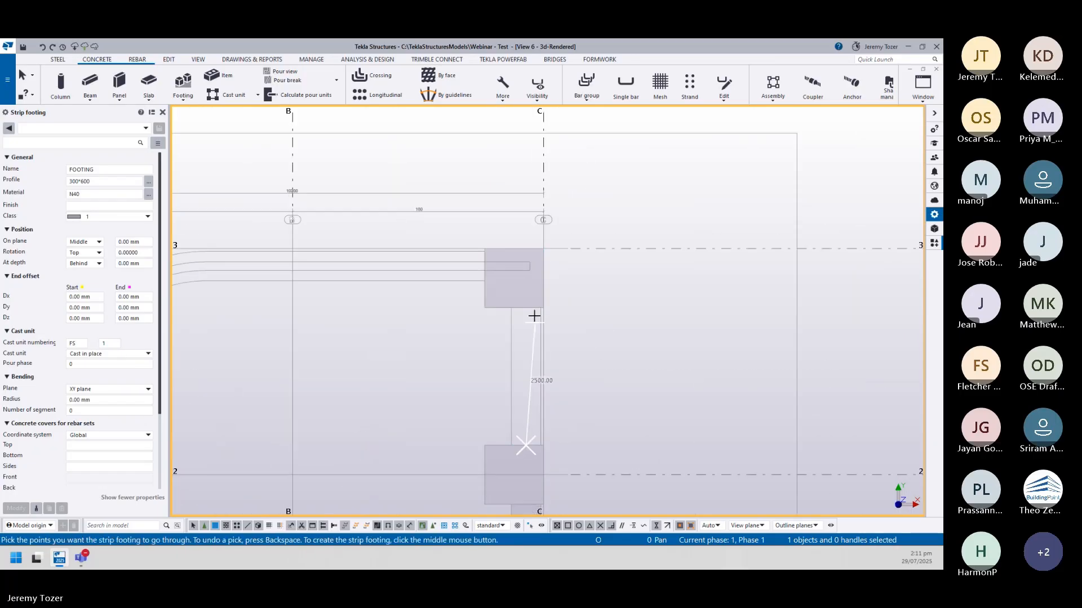
click(525, 307)
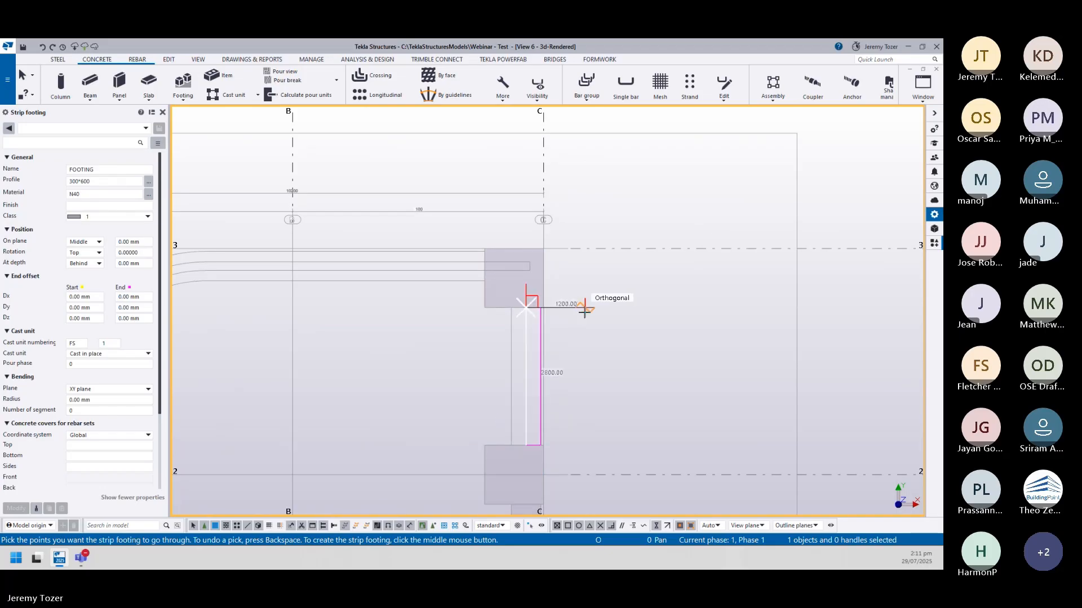
middle_click(584, 311)
- Create an L-shaped 300*600 strip footing from the C-3 pad along grid line 3, cornering near A-3, to the A-2 pad
scroll(584, 311, down, 2)
scroll(590, 314, up, 2)
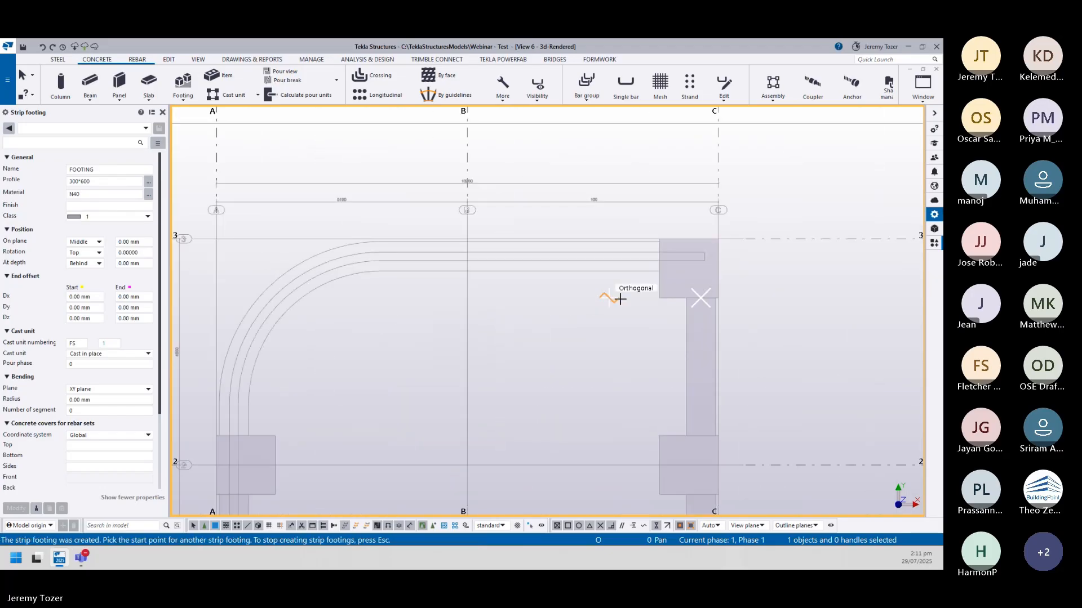
scroll(662, 257, up, 2)
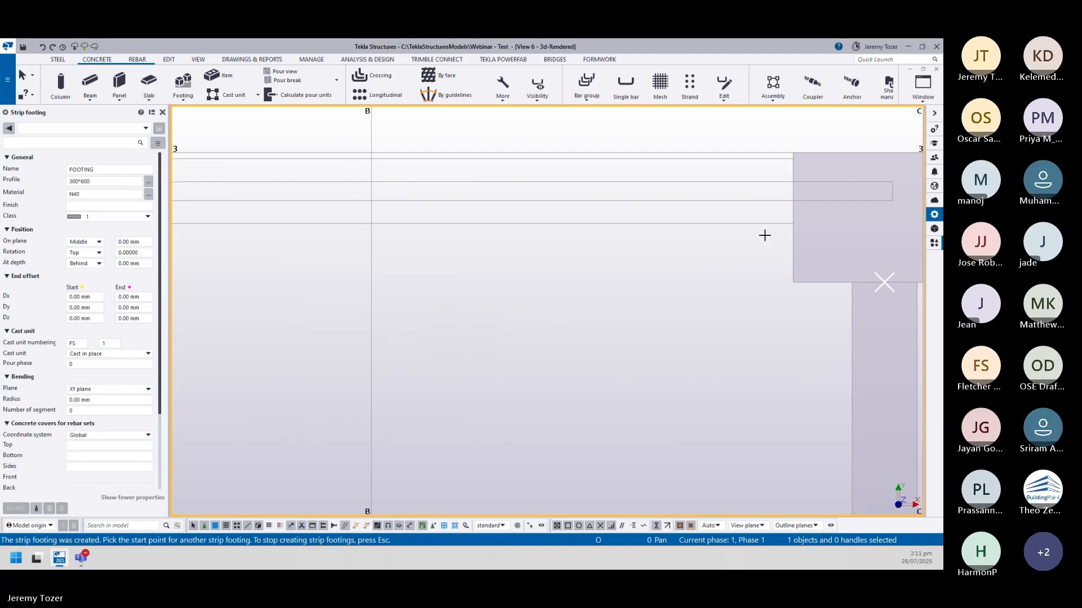
click(790, 191)
scroll(548, 313, down, 4)
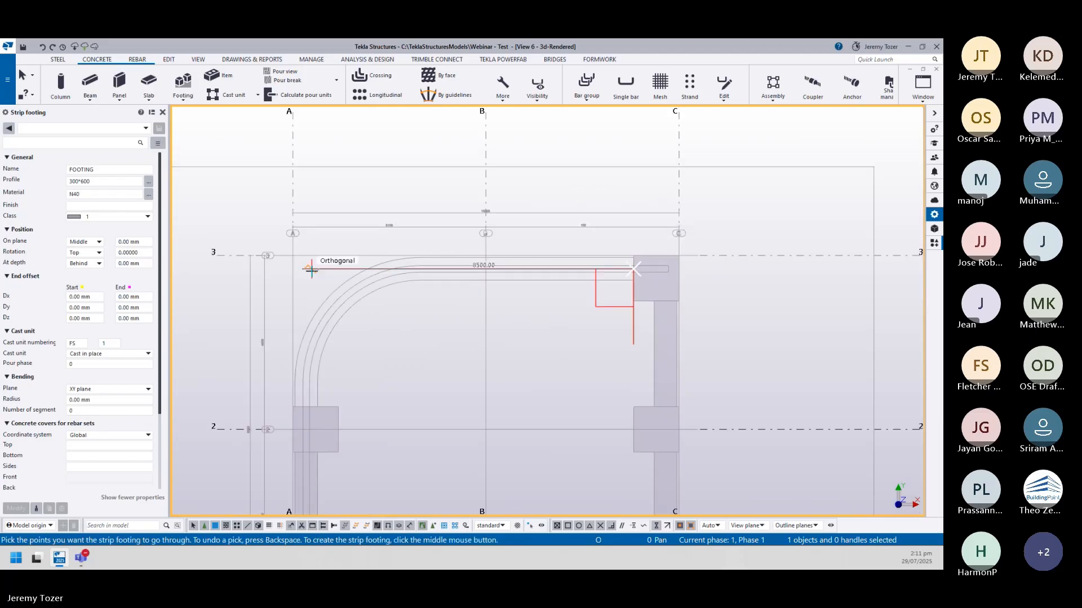
click(311, 269)
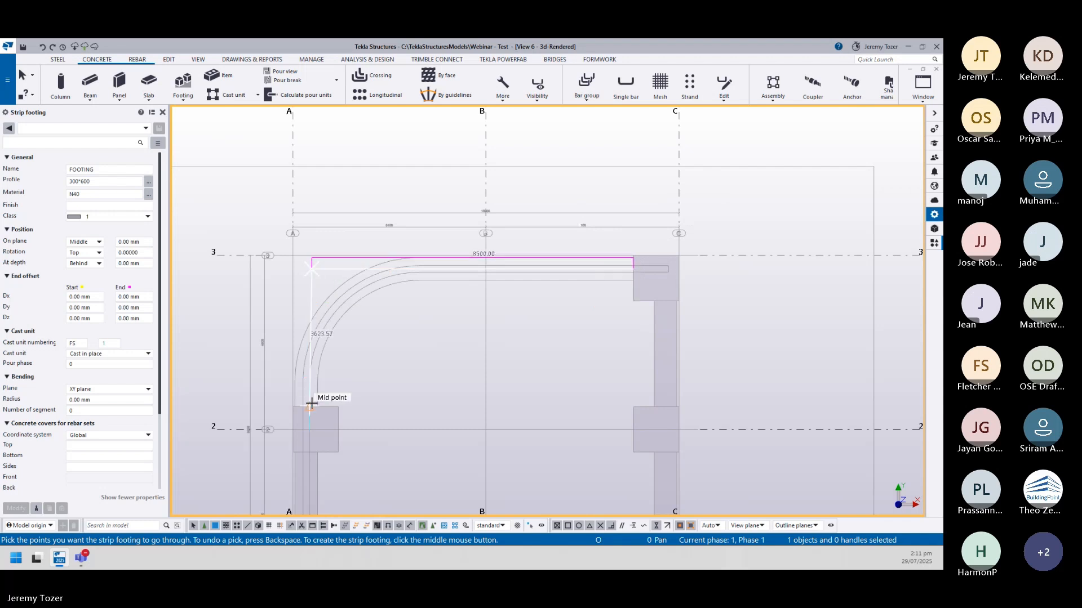
click(311, 404)
middle_click(358, 378)
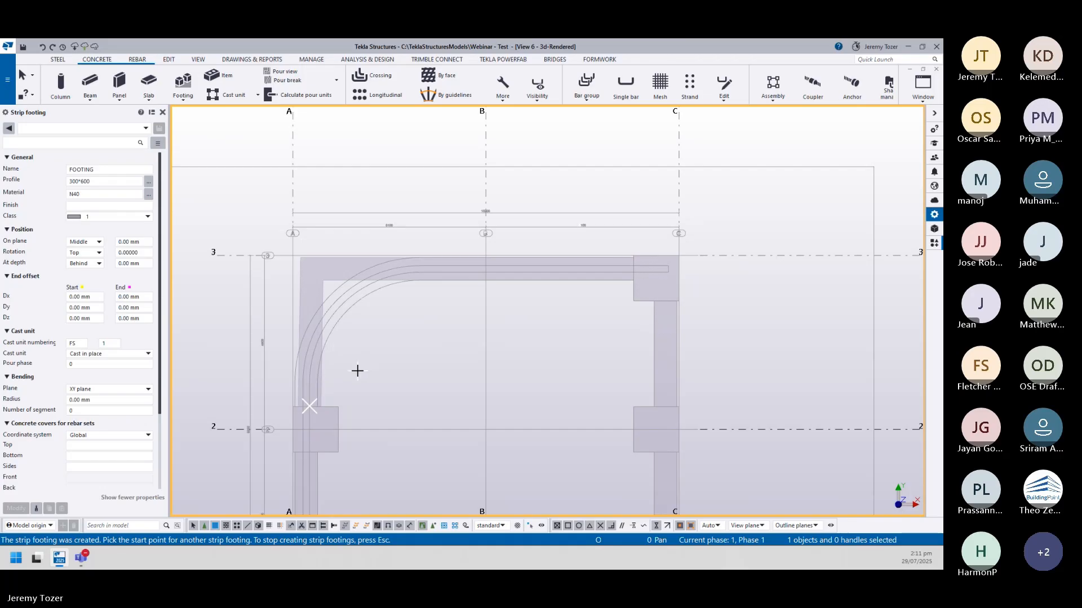
key(Escape)
- Move the end handle of the L-shaped strip footing sideways along the upper edge of the A-2 pad footing
scroll(324, 309, up, 2)
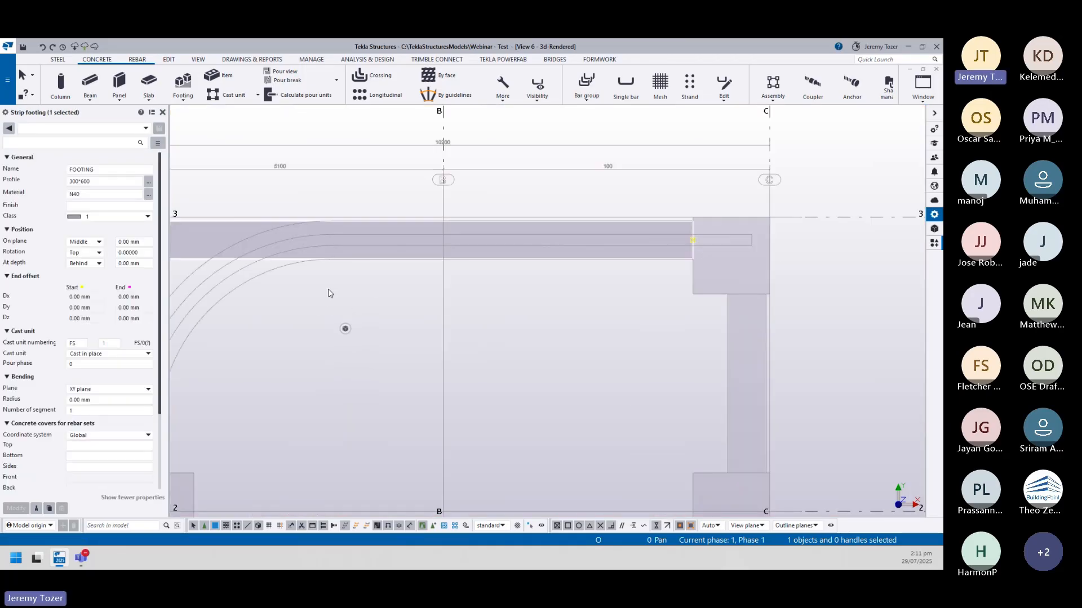
scroll(331, 294, down, 1)
middle_drag(331, 294, 458, 297)
middle_drag(439, 341, 483, 297)
scroll(524, 316, up, 3)
middle_drag(346, 401, 552, 291)
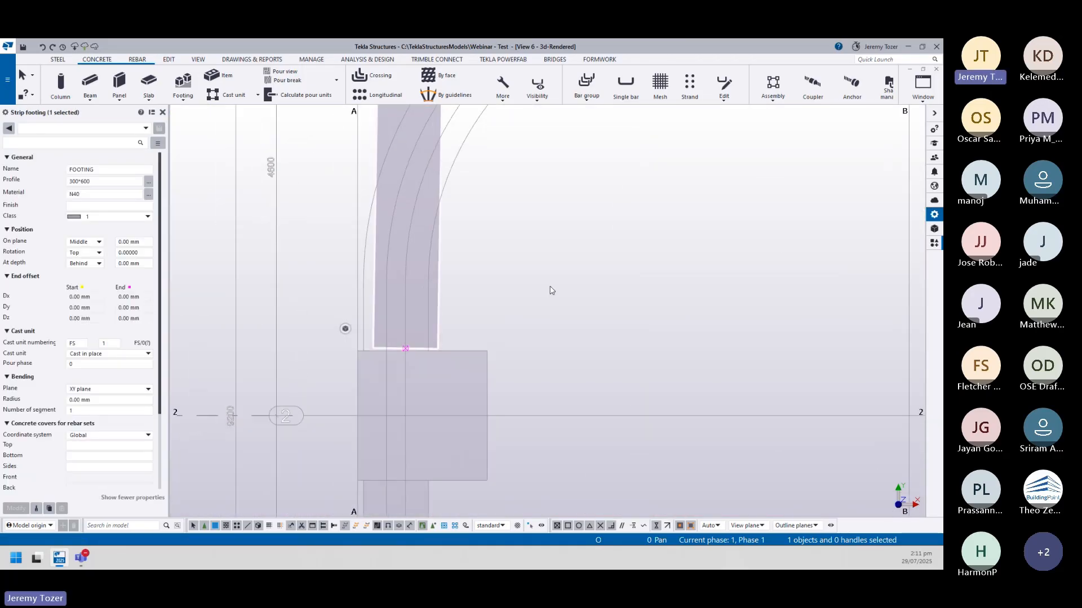
scroll(436, 298, down, 3)
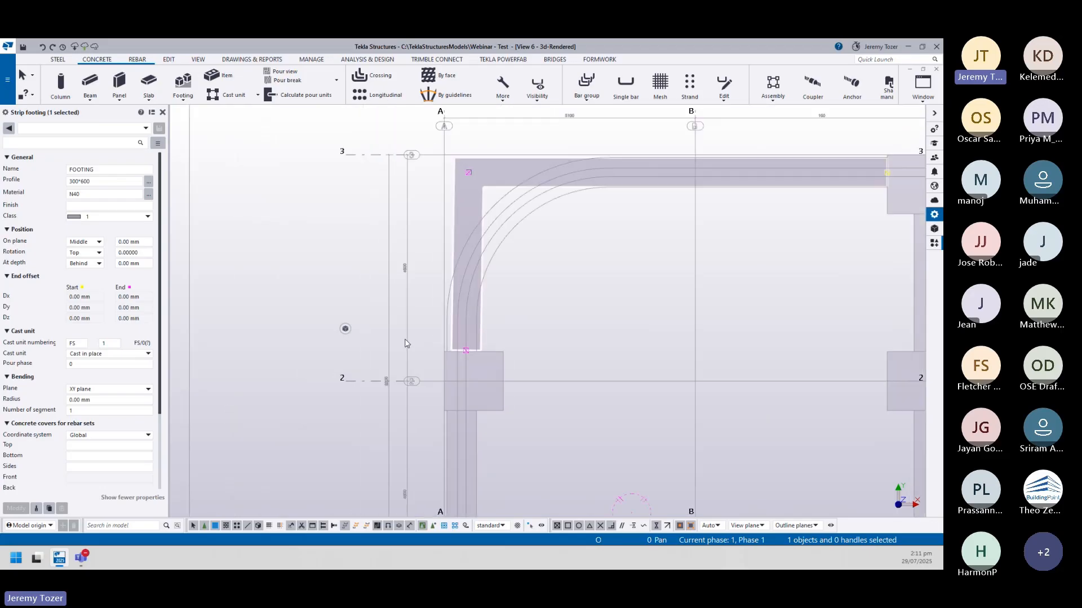
click(469, 172)
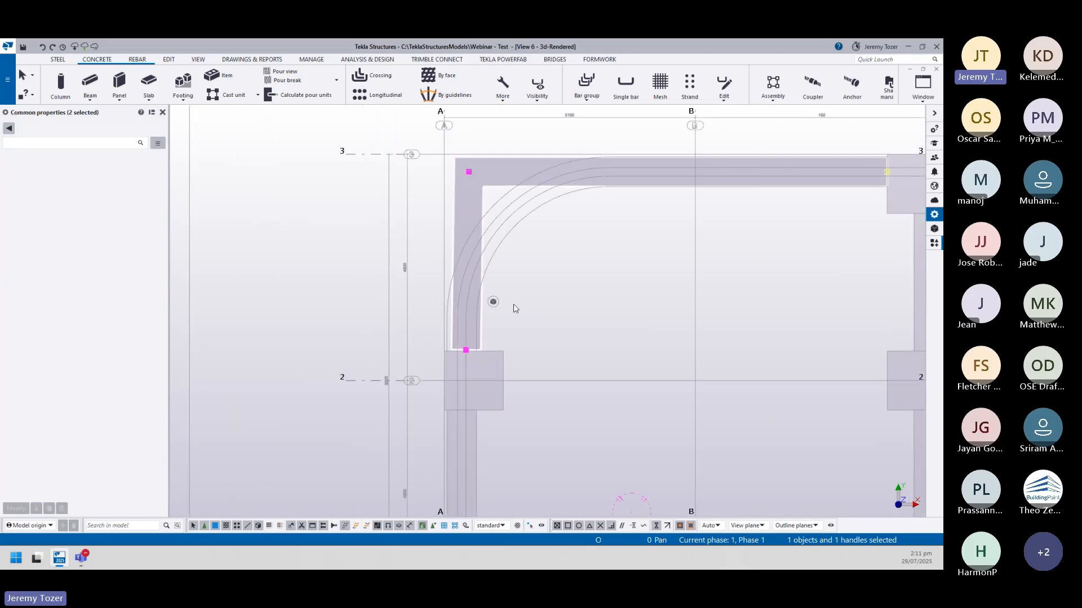
scroll(524, 308, up, 2)
scroll(437, 304, up, 1)
middle_drag(458, 341, 447, 299)
scroll(447, 299, up, 1)
scroll(369, 301, up, 1)
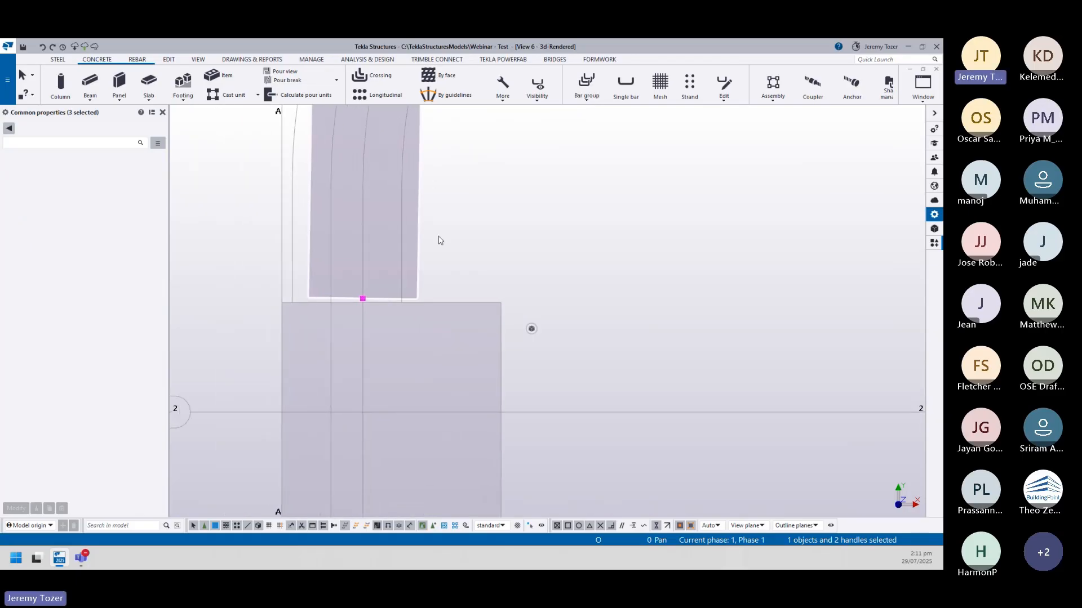
click(388, 293)
right_click(364, 301)
click(395, 367)
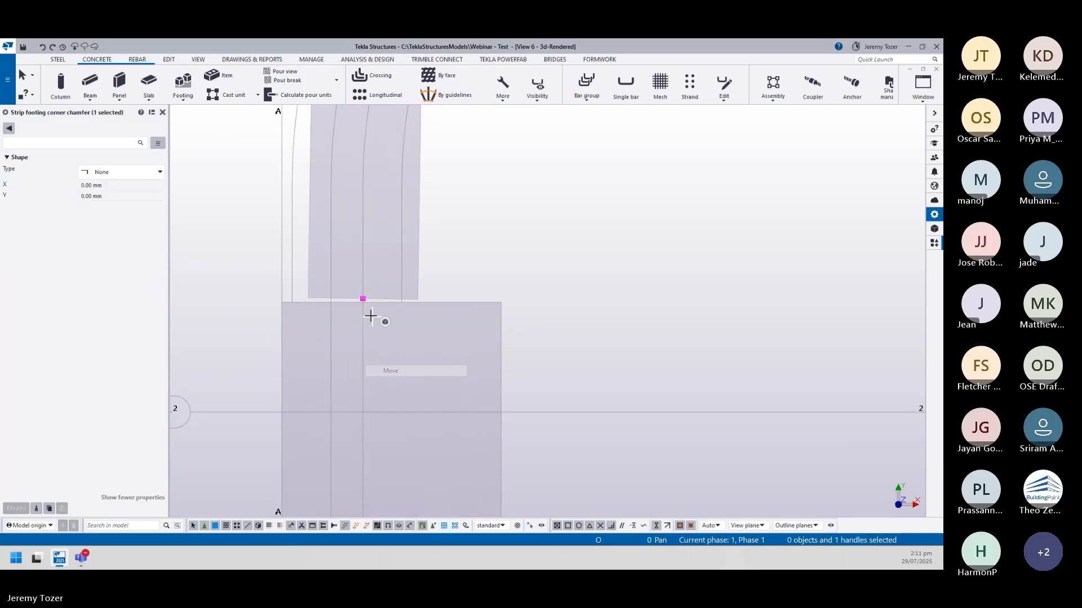
click(364, 298)
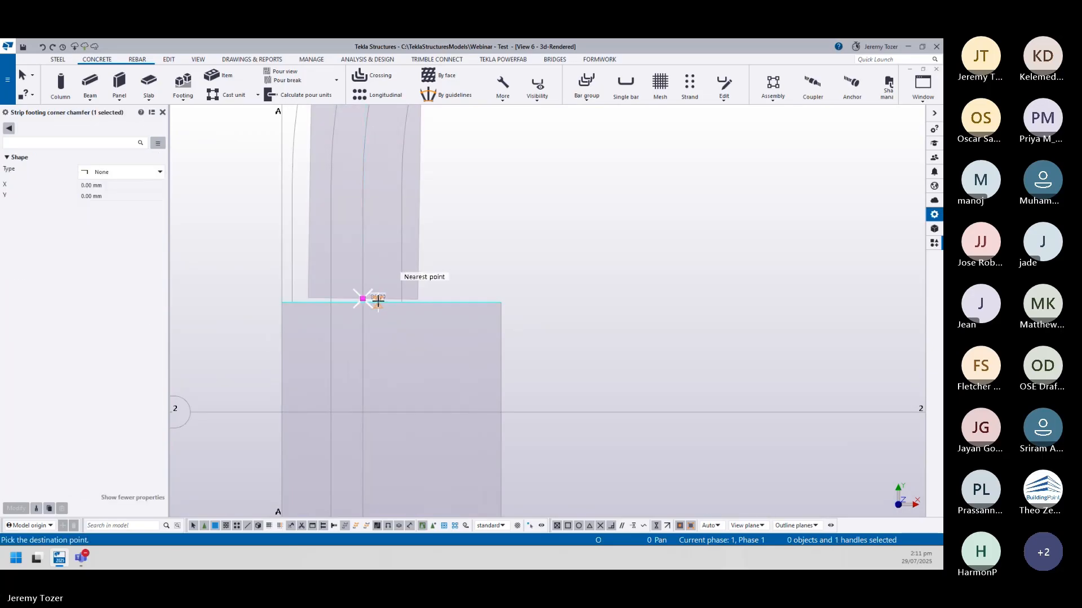
click(385, 303)
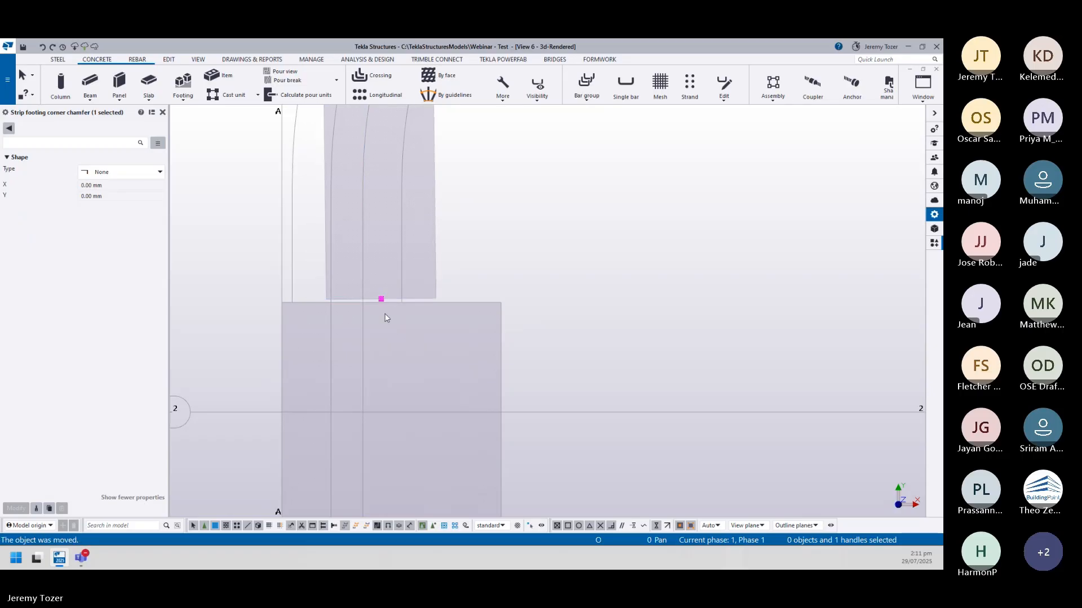
- Delete the L-shaped strip footing running between the C-3 and A-2 pad footings
scroll(400, 244, down, 4)
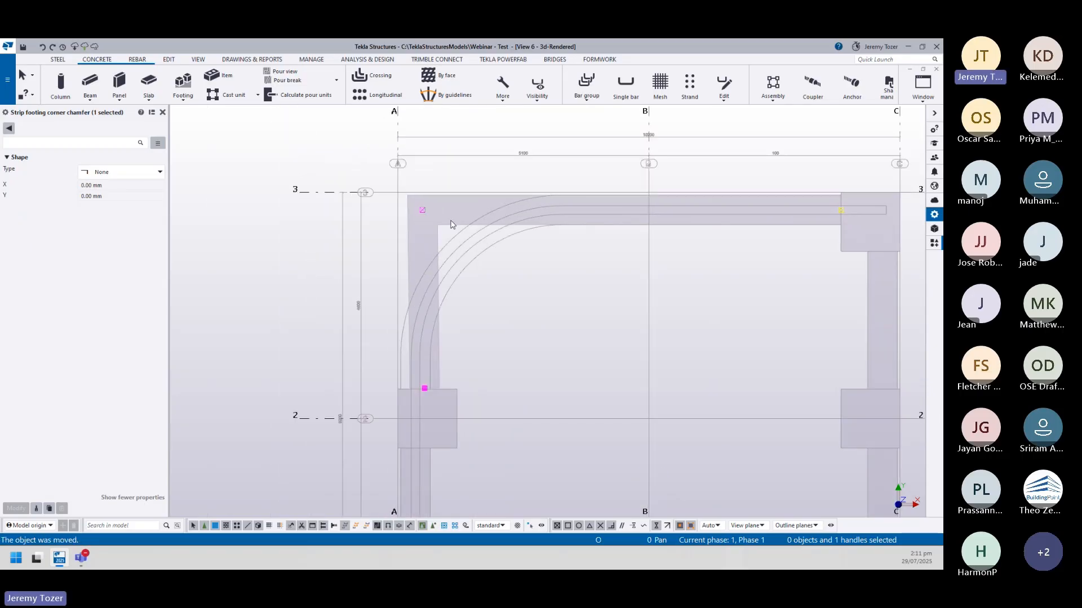
click(447, 226)
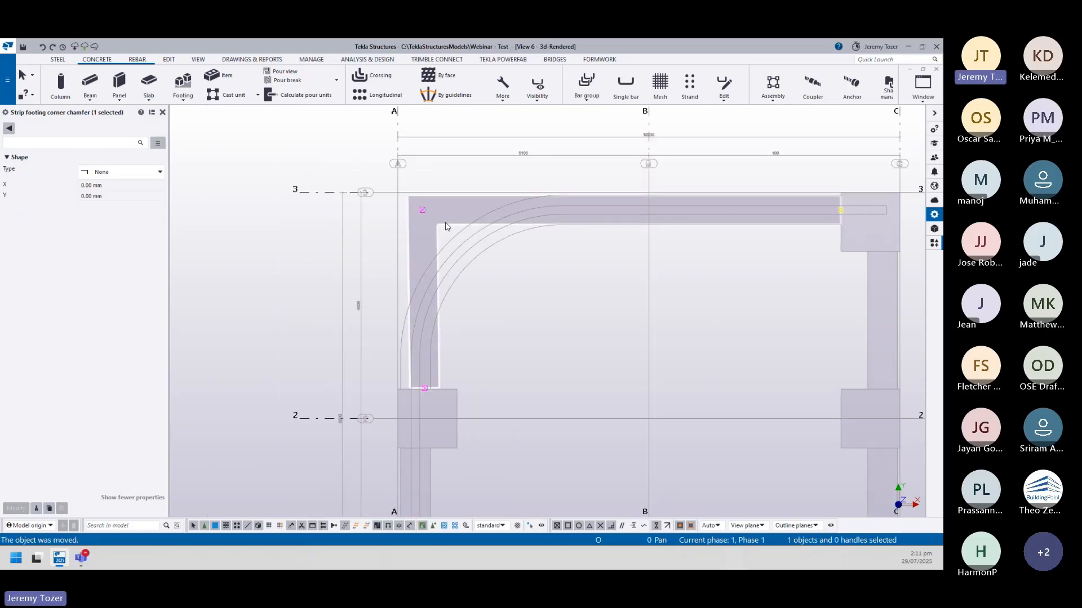
key(Delete)
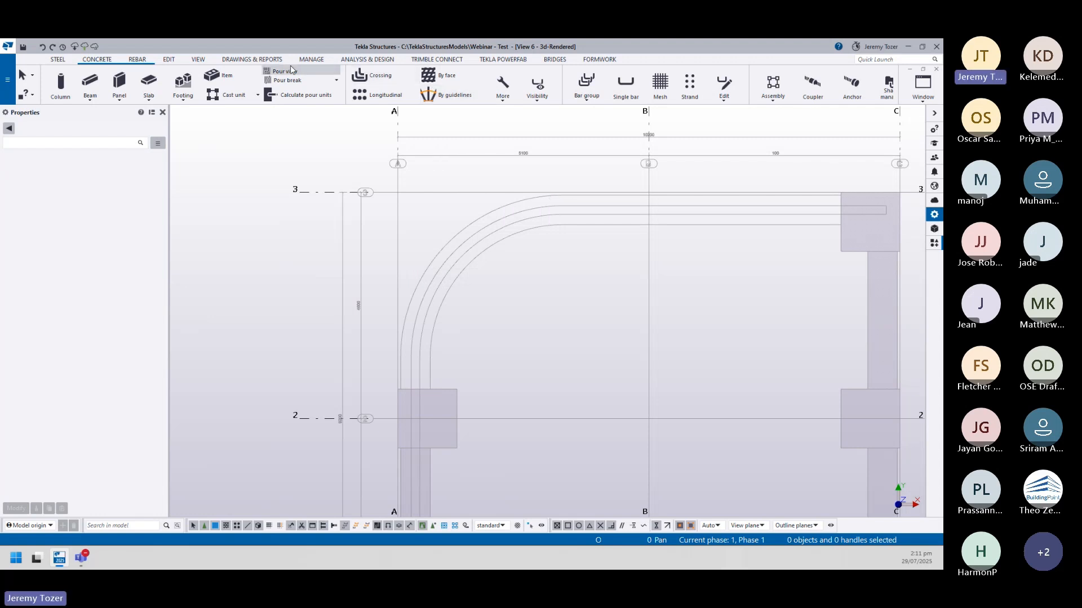
- Draw a construction line about 4000 mm long from the A-2 pad's upper edge, along the strip centre, perpendicular to grid line 3
click(168, 60)
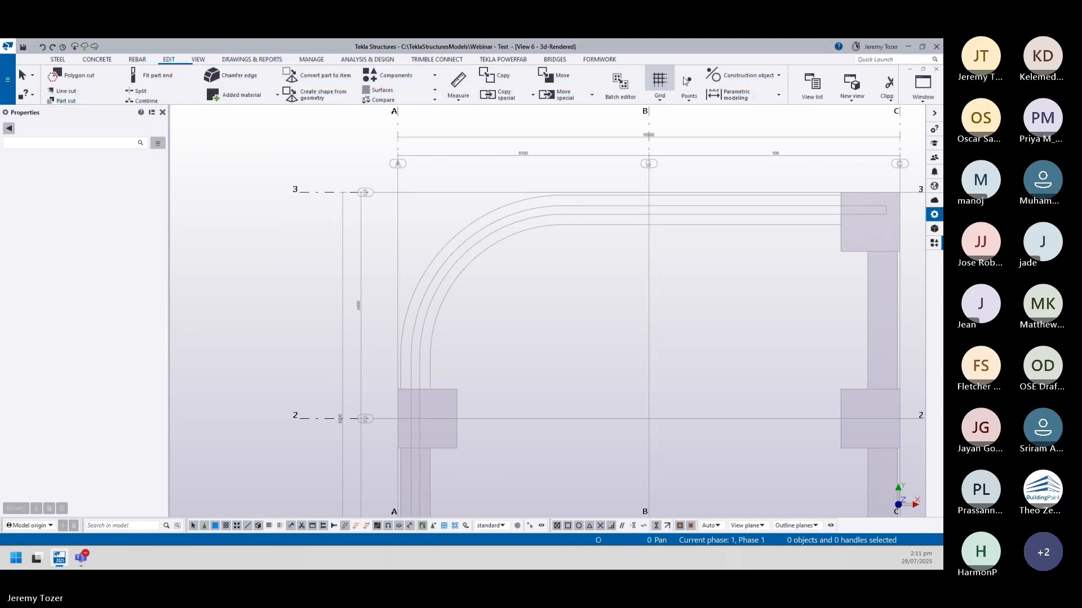
click(744, 75)
click(732, 99)
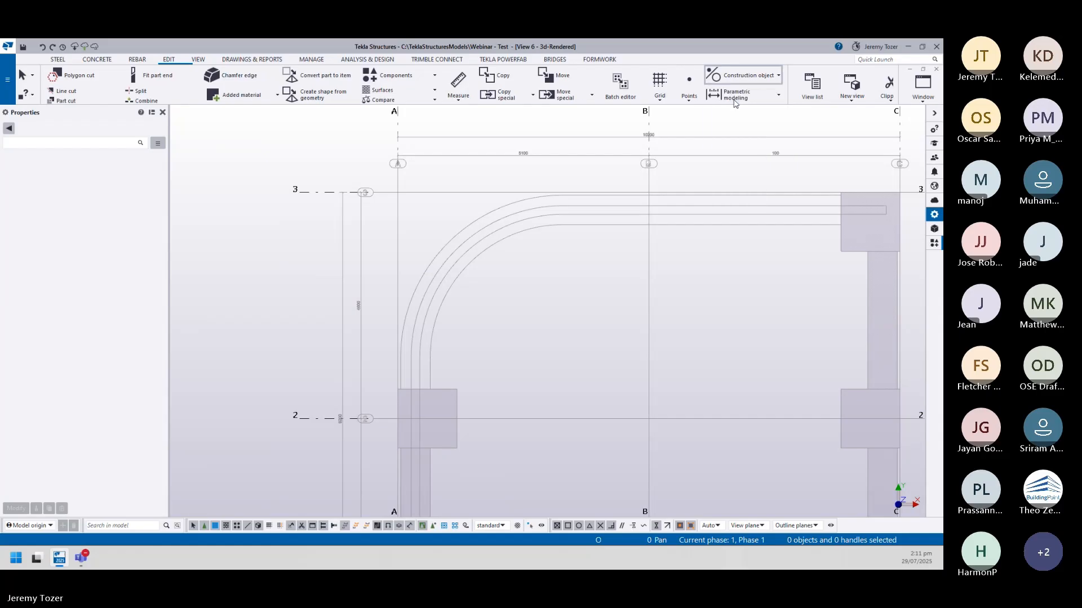
click(416, 392)
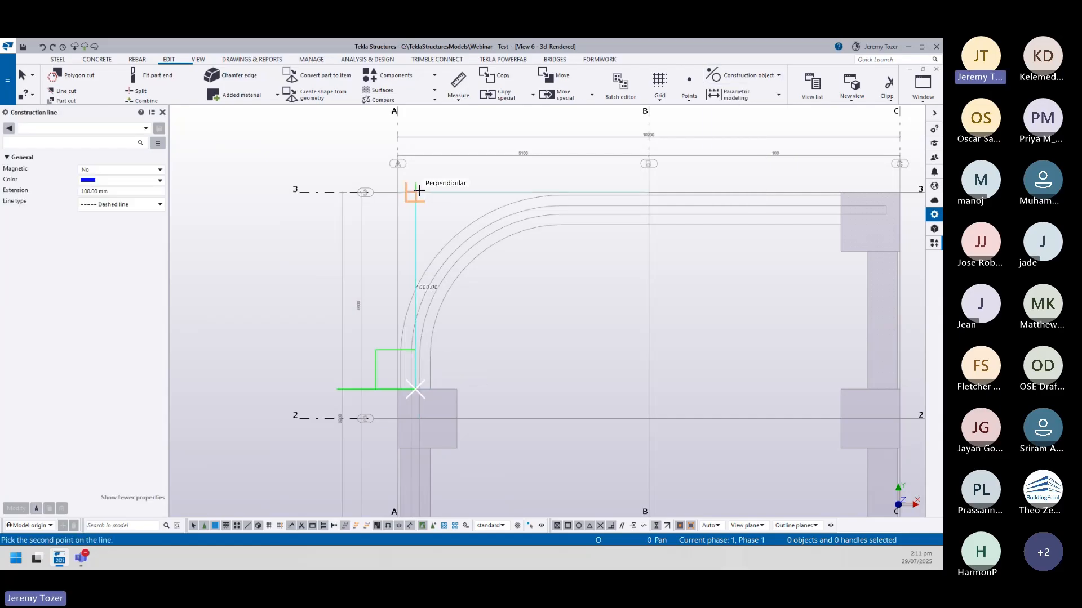
click(420, 191)
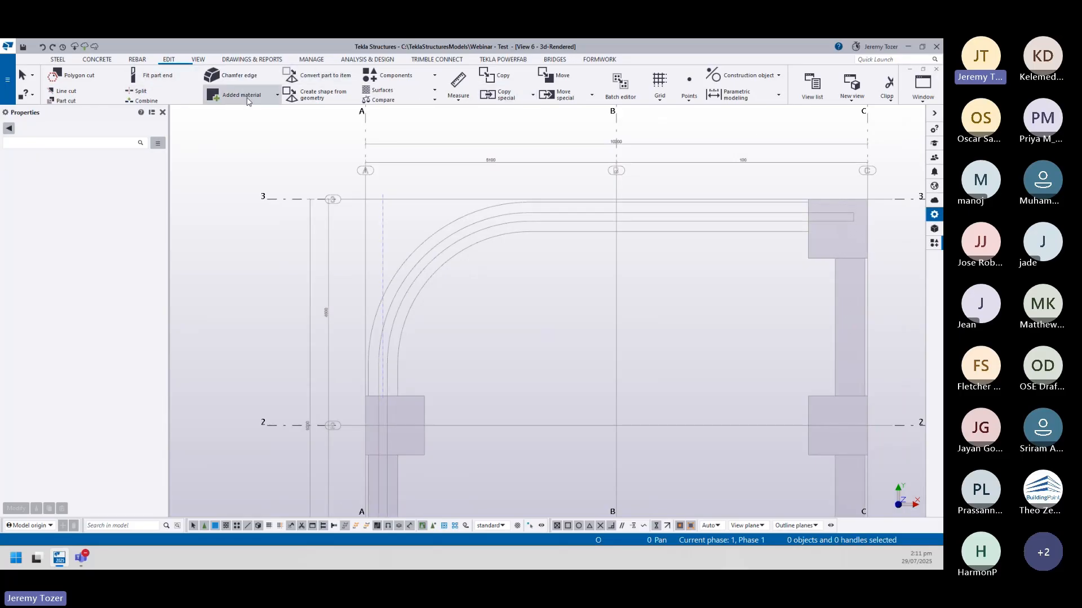
click(98, 60)
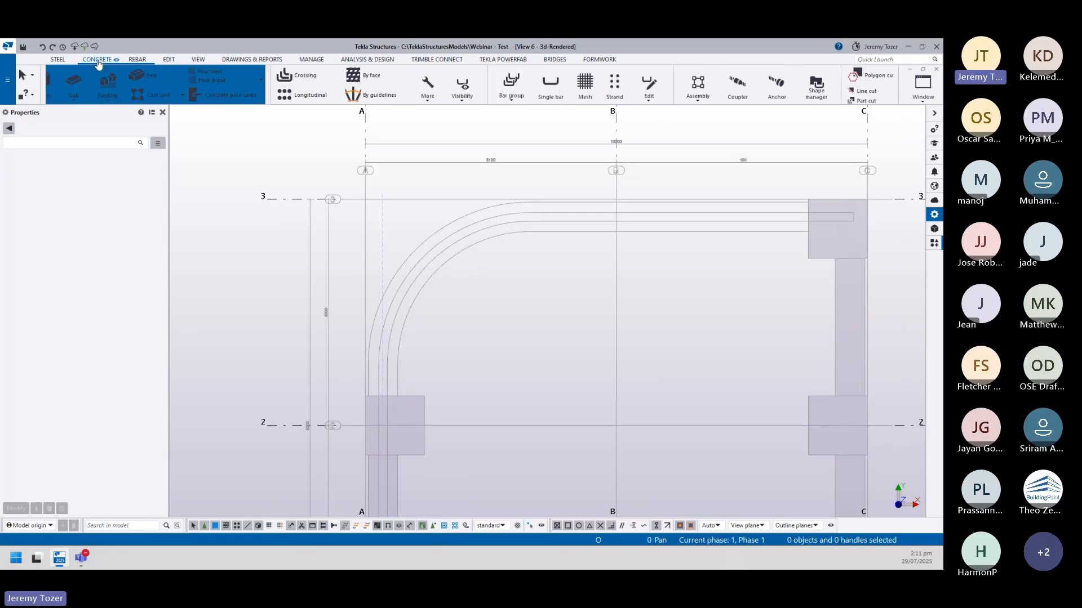
click(182, 99)
click(192, 140)
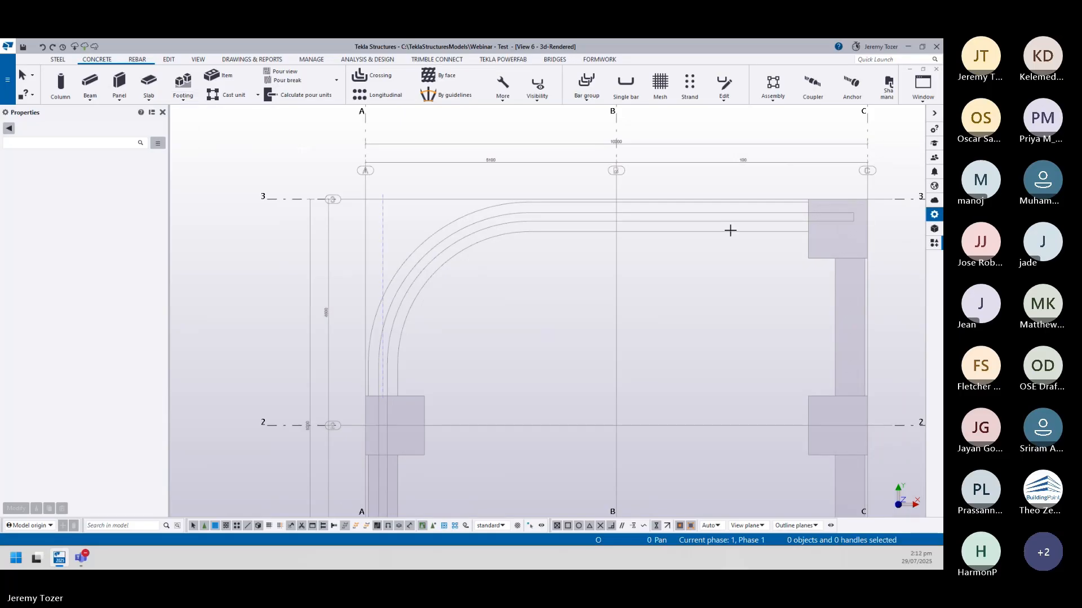
scroll(826, 224, up, 5)
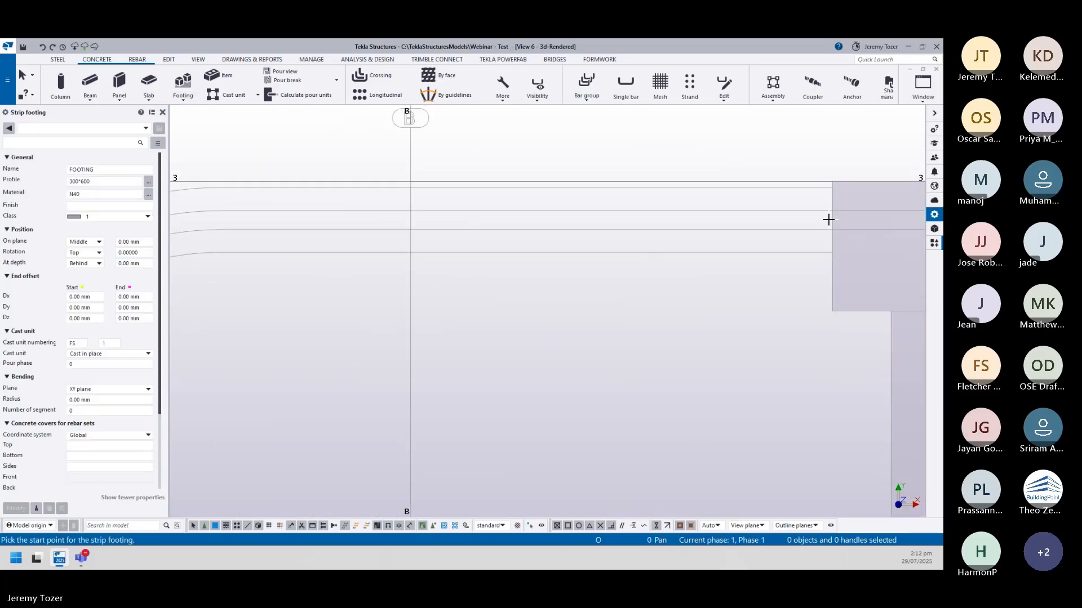
click(831, 219)
scroll(825, 254, down, 4)
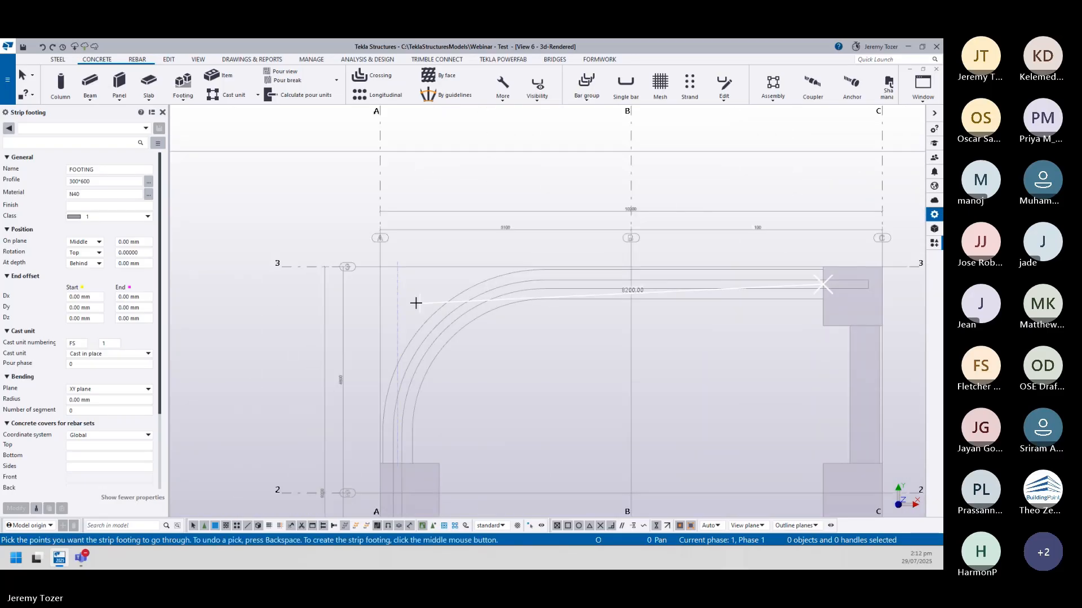
click(398, 287)
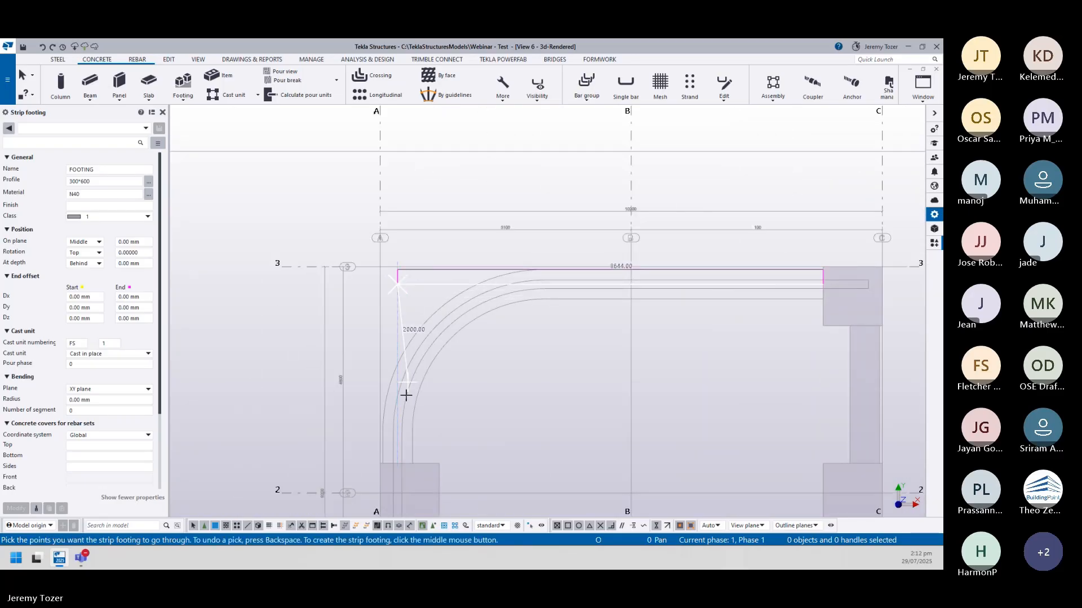
click(401, 465)
scroll(425, 442, up, 3)
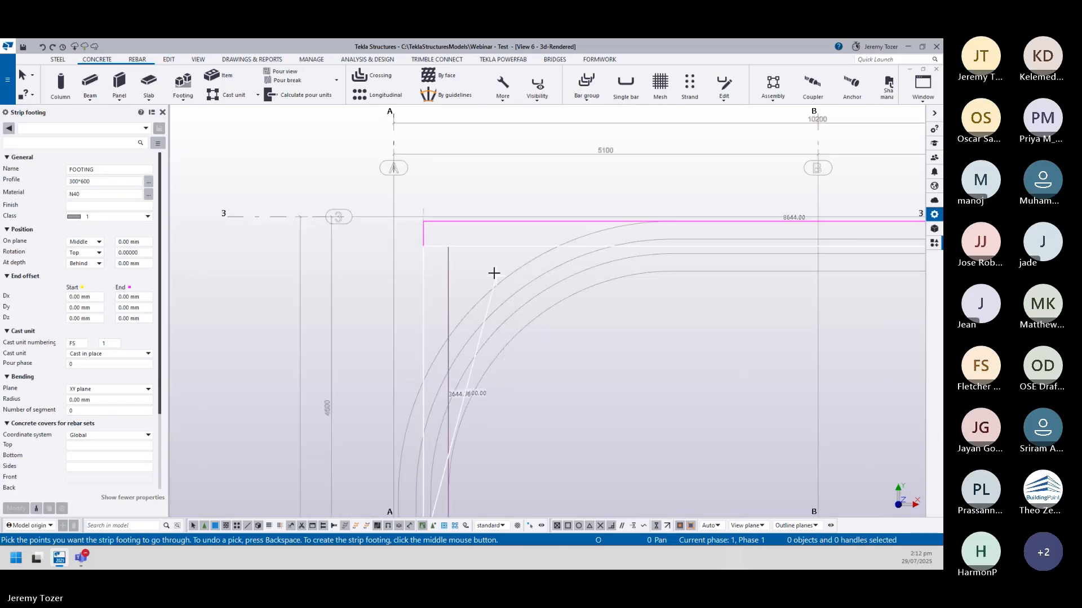
scroll(485, 338, down, 2)
middle_drag(483, 460, 483, 351)
scroll(483, 350, up, 3)
key(Escape)
- Create an L-shaped 300*600 strip footing from the C-3 pad, cornering on the construction line near A-3, down to the A-2 pad
scroll(408, 377, up, 2)
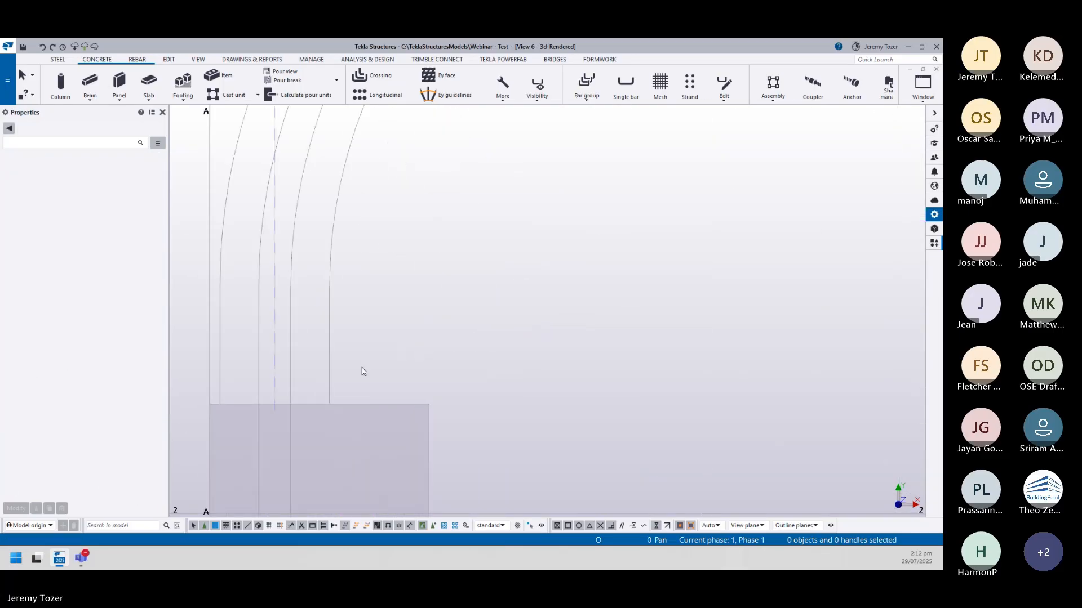
middle_drag(363, 372, 451, 292)
scroll(379, 290, up, 2)
scroll(383, 251, down, 5)
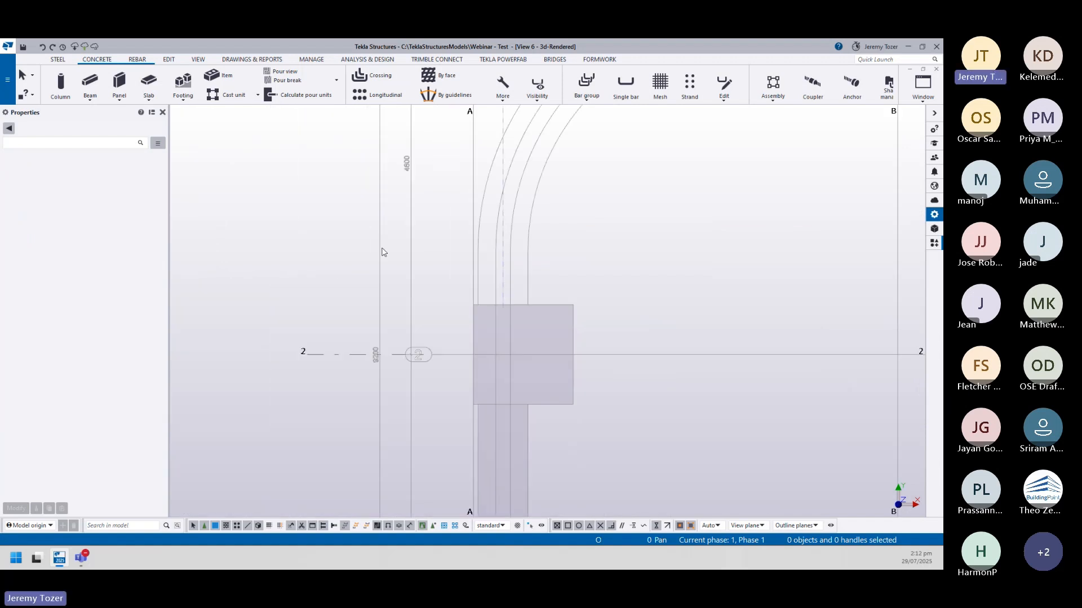
middle_drag(522, 136, 373, 337)
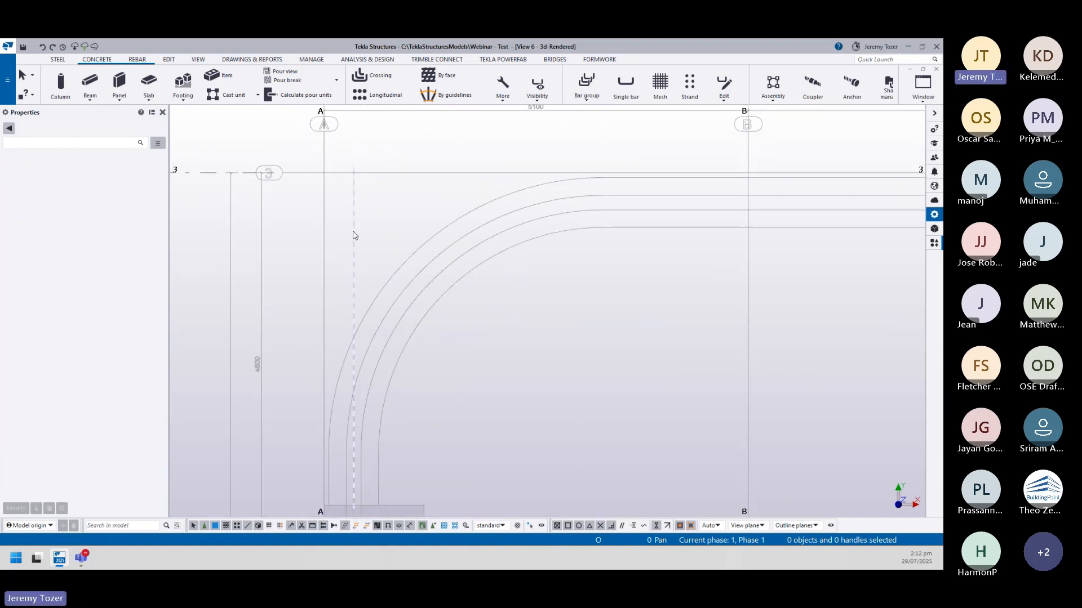
scroll(536, 265, down, 2)
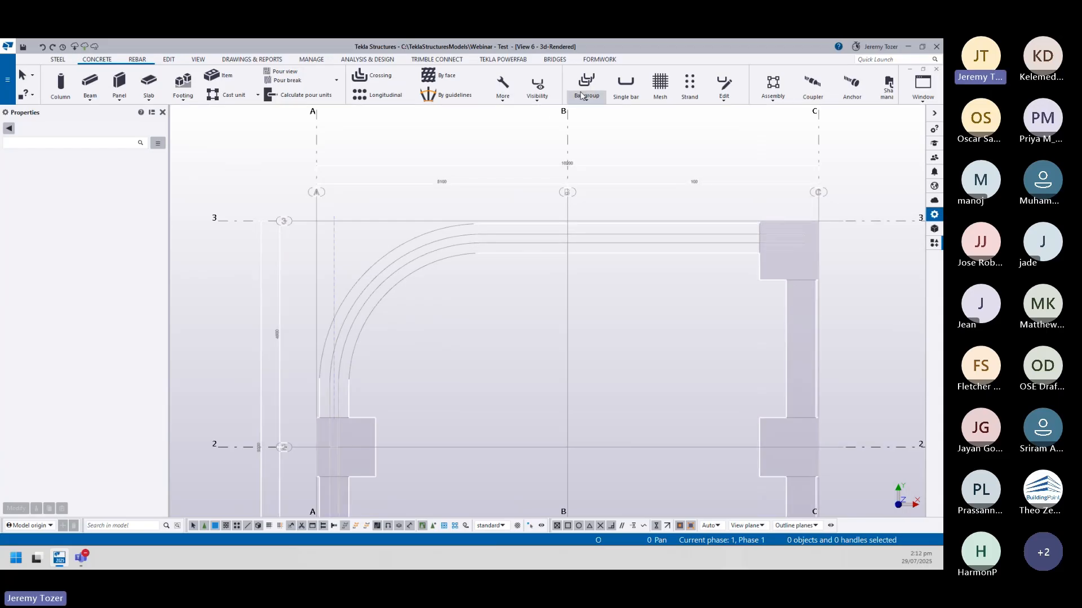
click(183, 90)
click(200, 140)
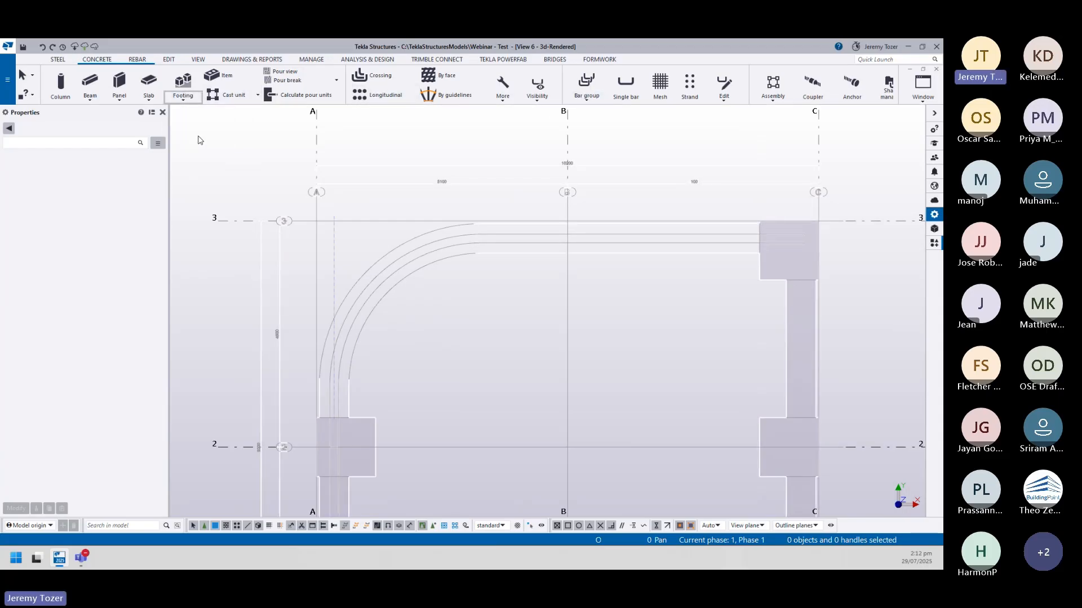
click(761, 239)
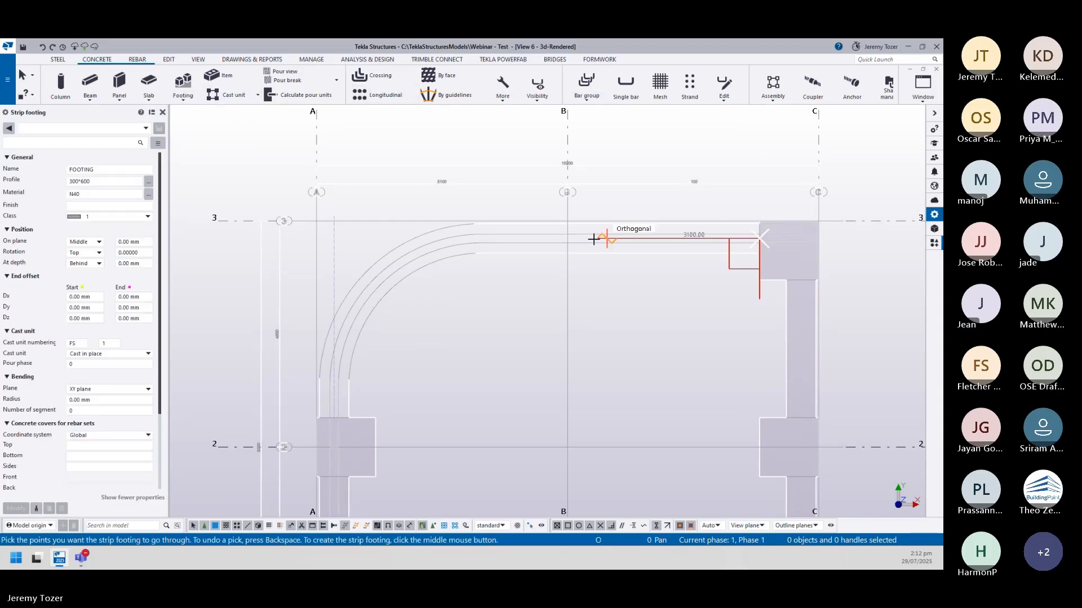
click(336, 235)
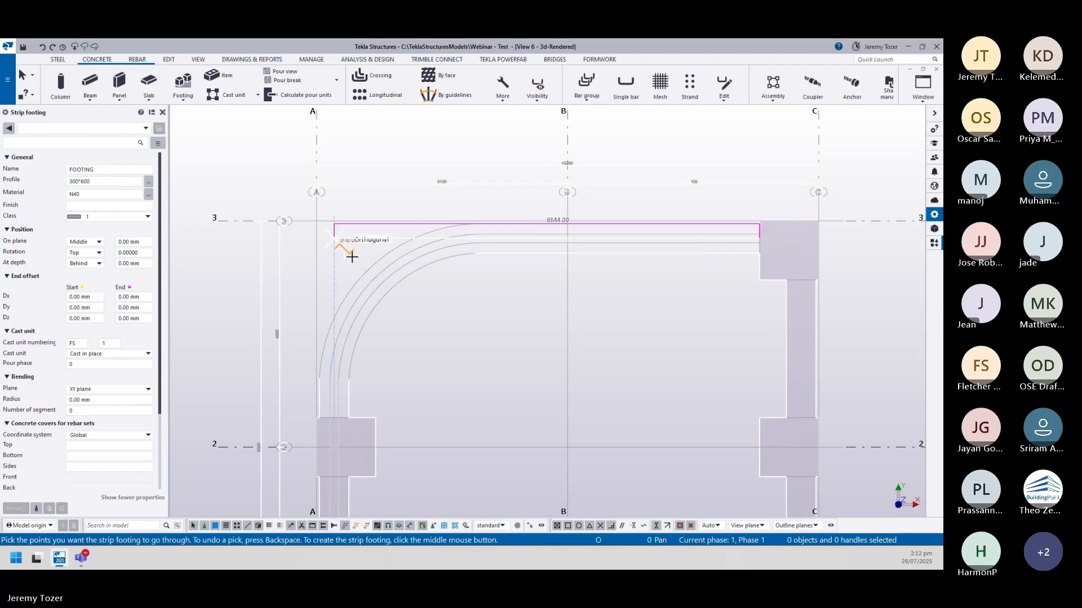
click(335, 418)
middle_click(335, 418)
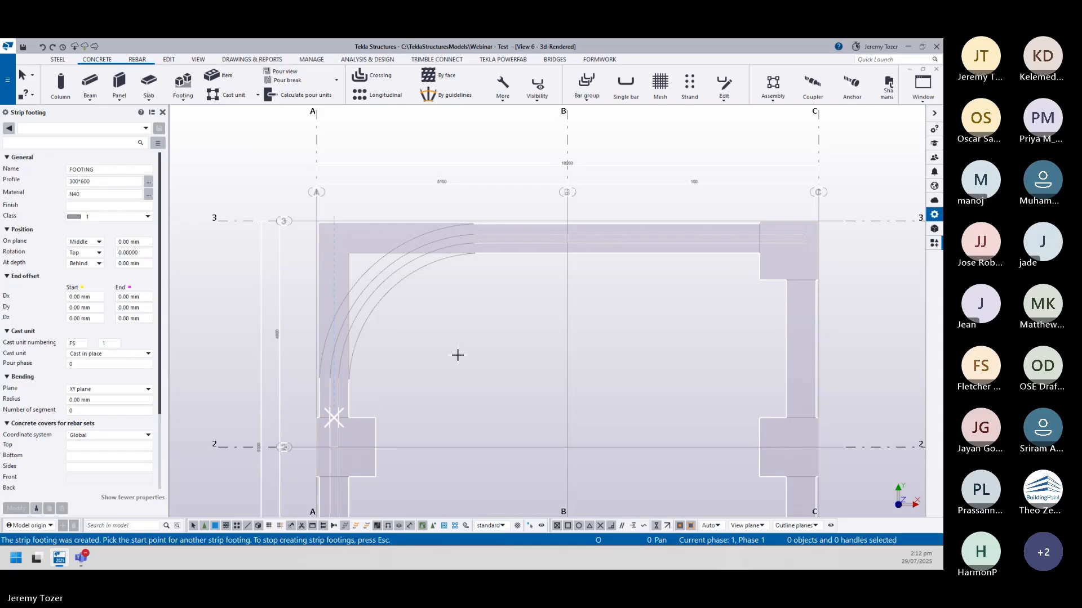
key(Escape)
- Apply a Rounding corner chamfer with a 3000 mm radius to the L-shaped strip footing's corner near A-3
click(347, 242)
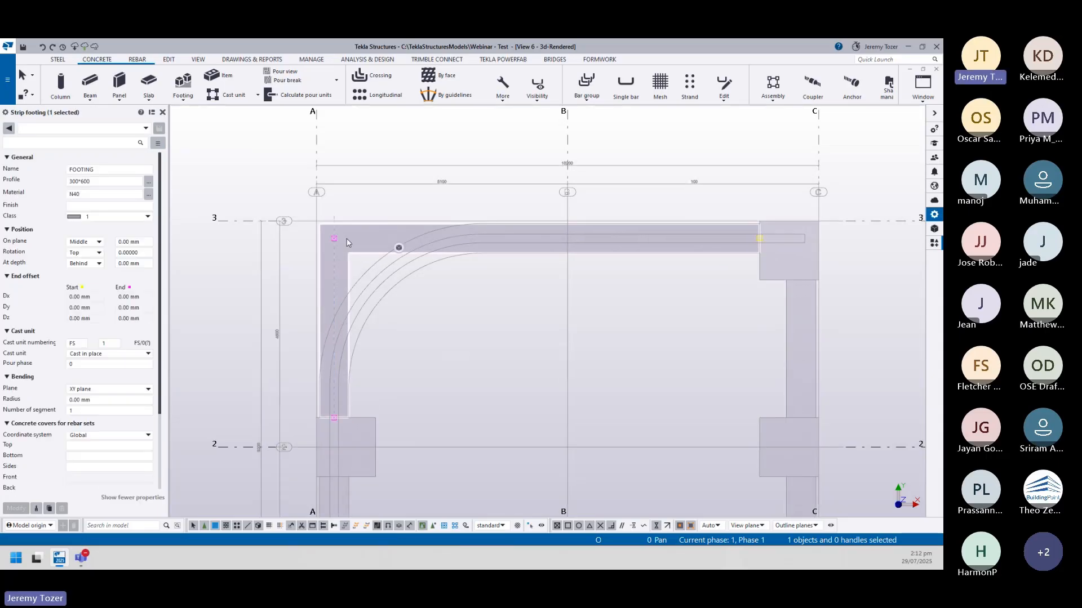
click(336, 239)
right_click(335, 240)
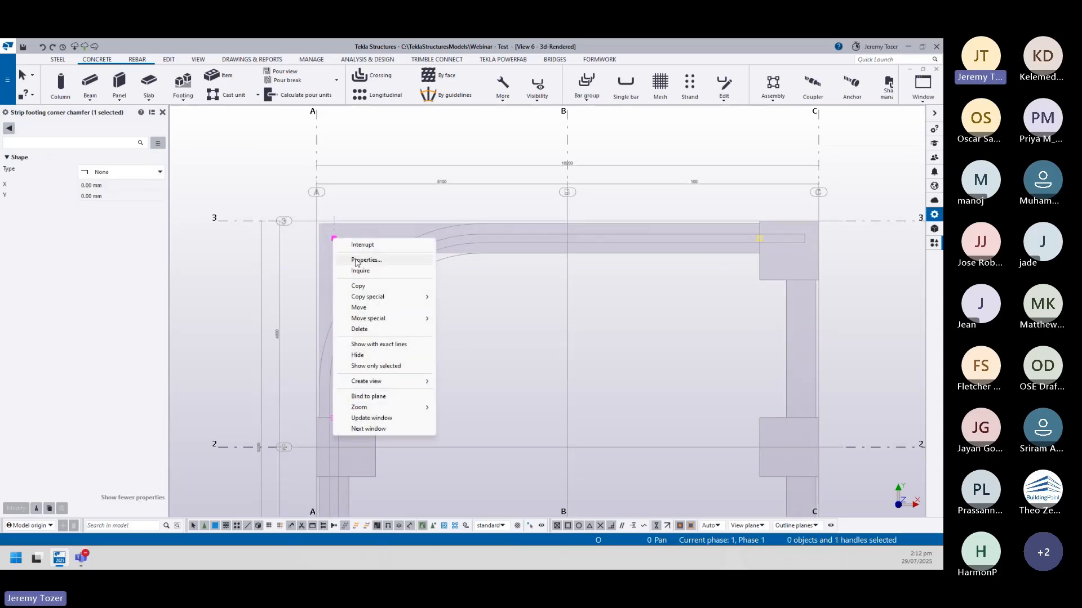
click(112, 173)
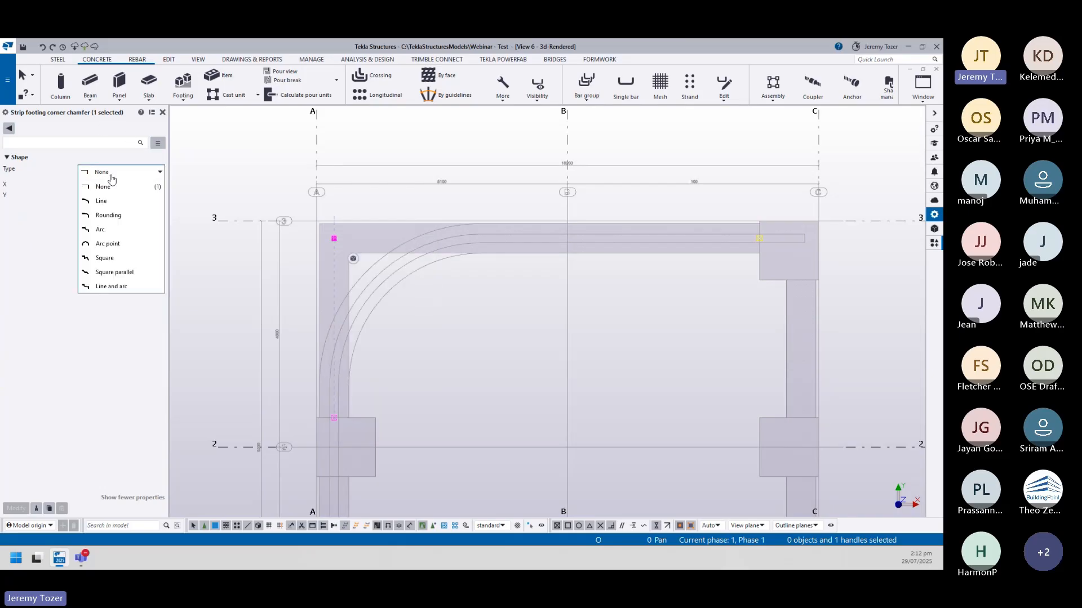
click(118, 214)
click(111, 185)
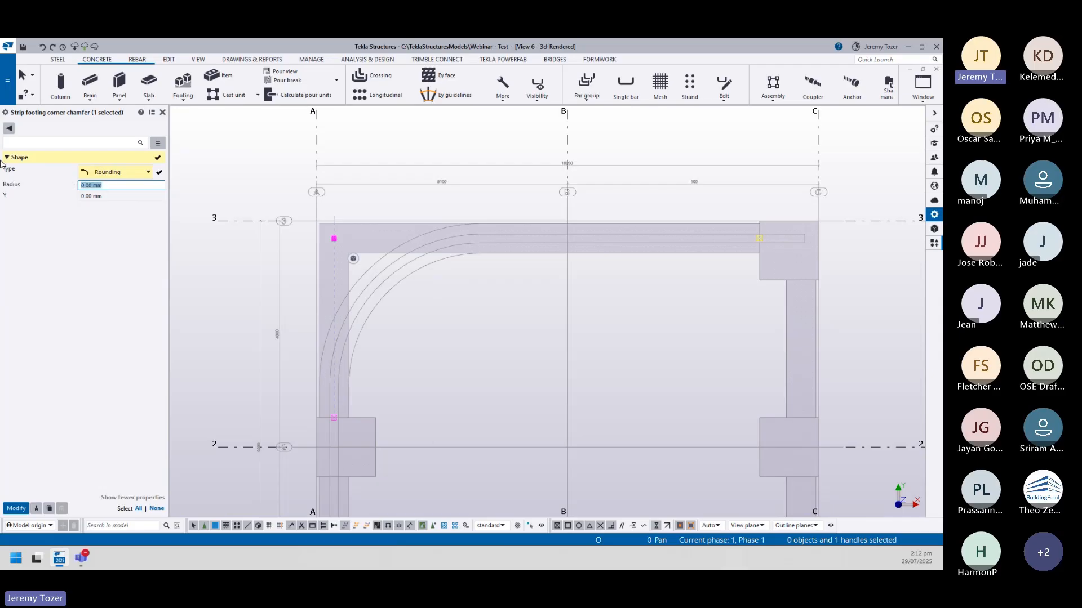
text(3000)
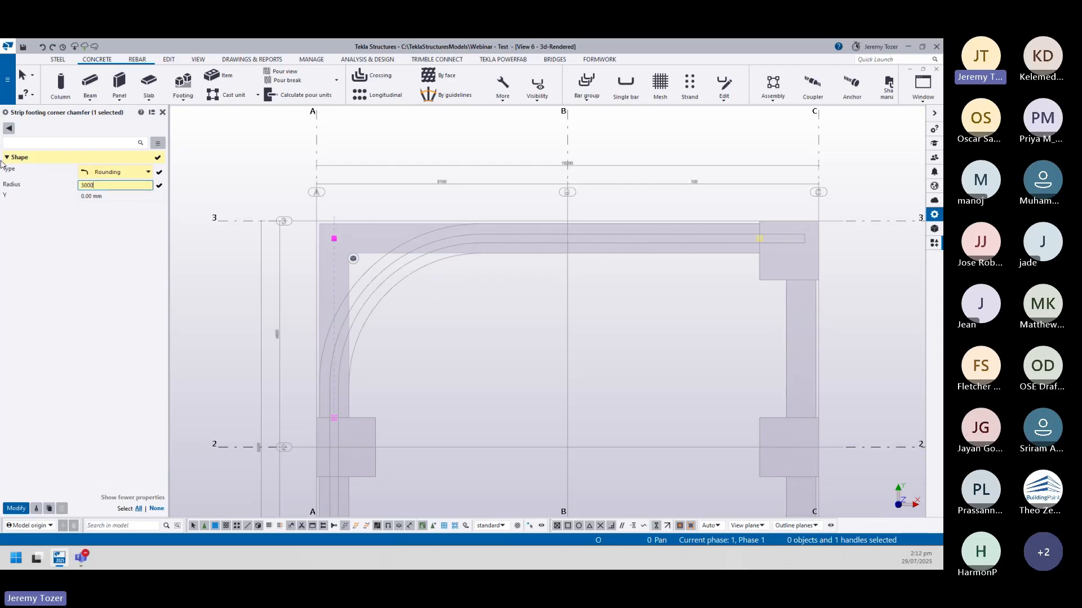
key(Return)
click(455, 330)
scroll(453, 309, down, 3)
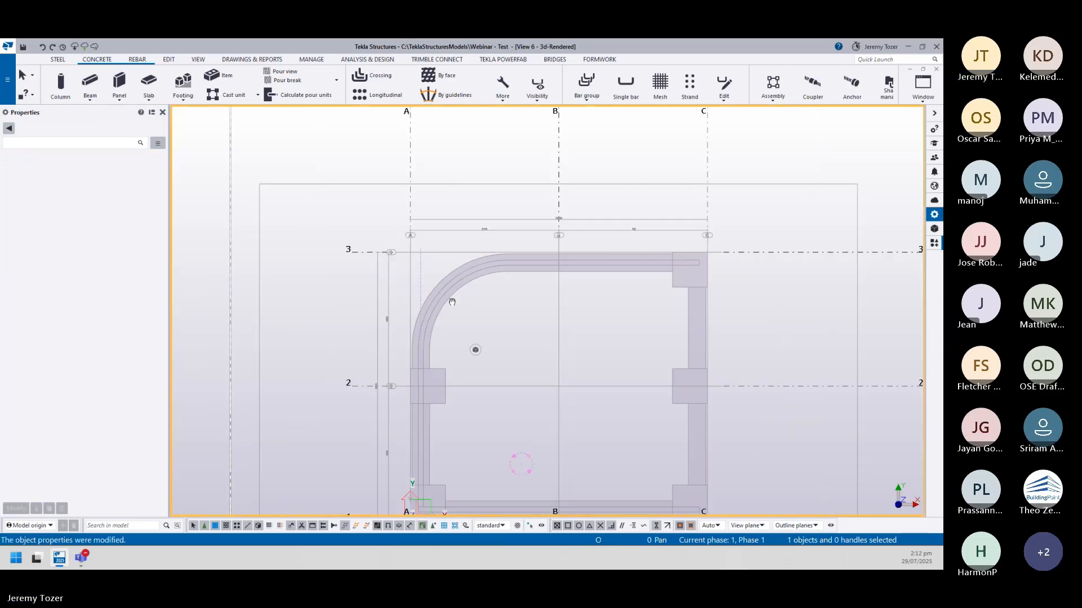
- Examine the rounded strip footing near A-3 and the complete footing layout in plan and 3D
middle_drag(450, 298, 431, 240)
scroll(443, 238, up, 3)
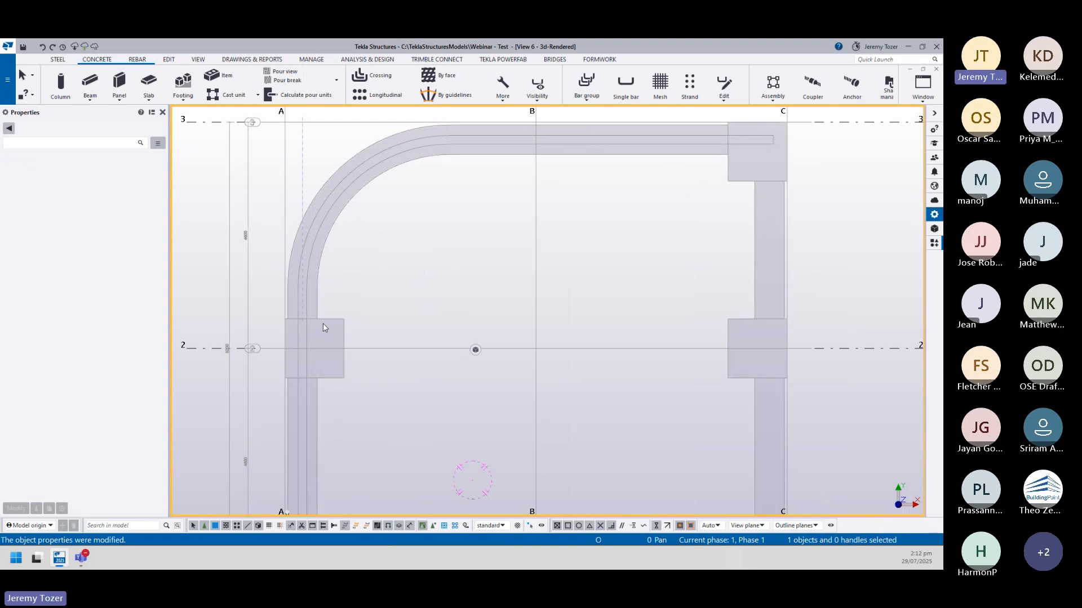
scroll(322, 318, up, 1)
scroll(319, 273, down, 3)
ctrl+middle_drag(381, 310, 479, 204)
scroll(502, 329, up, 1)
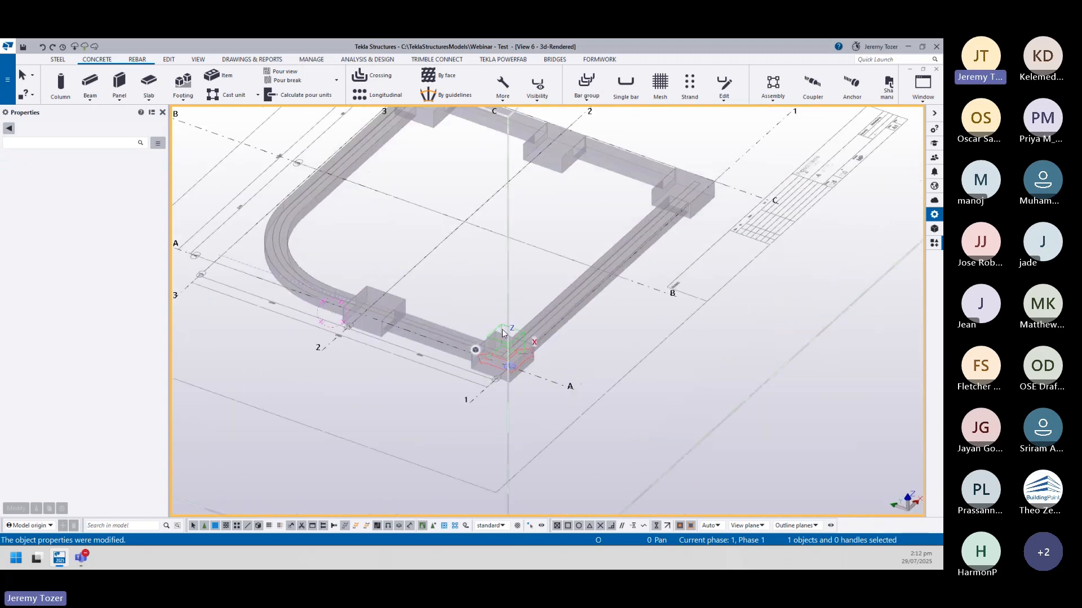
scroll(501, 326, down, 1)
middle_drag(487, 292, 494, 318)
scroll(507, 315, down, 2)
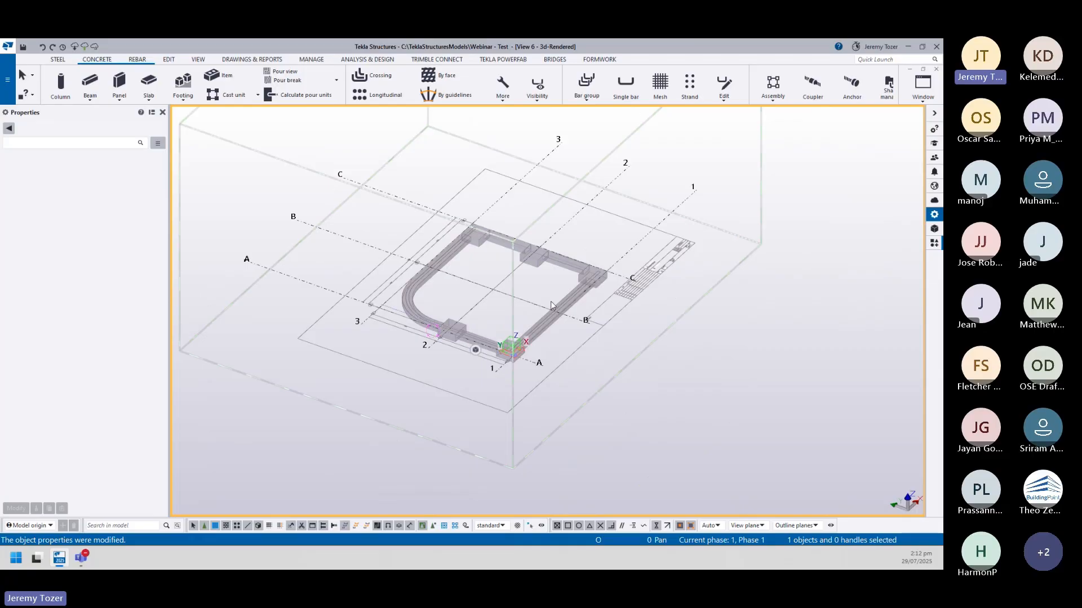
- Return to the plan view and change the class of all pad and strip footings to 8
key(ctrl+p)
middle_drag(426, 307, 420, 225)
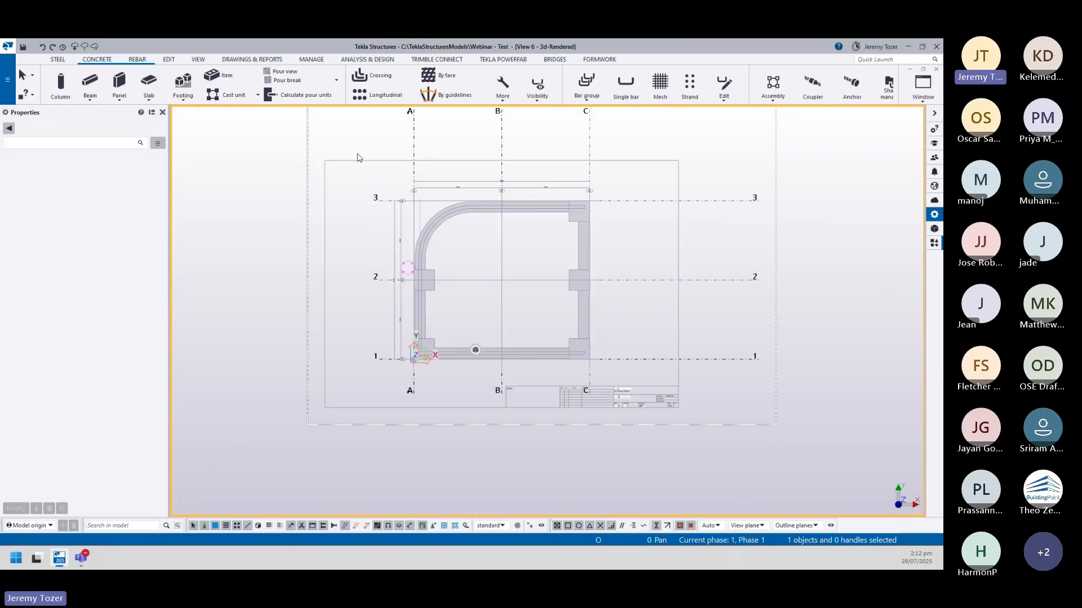
key(ctrl+a)
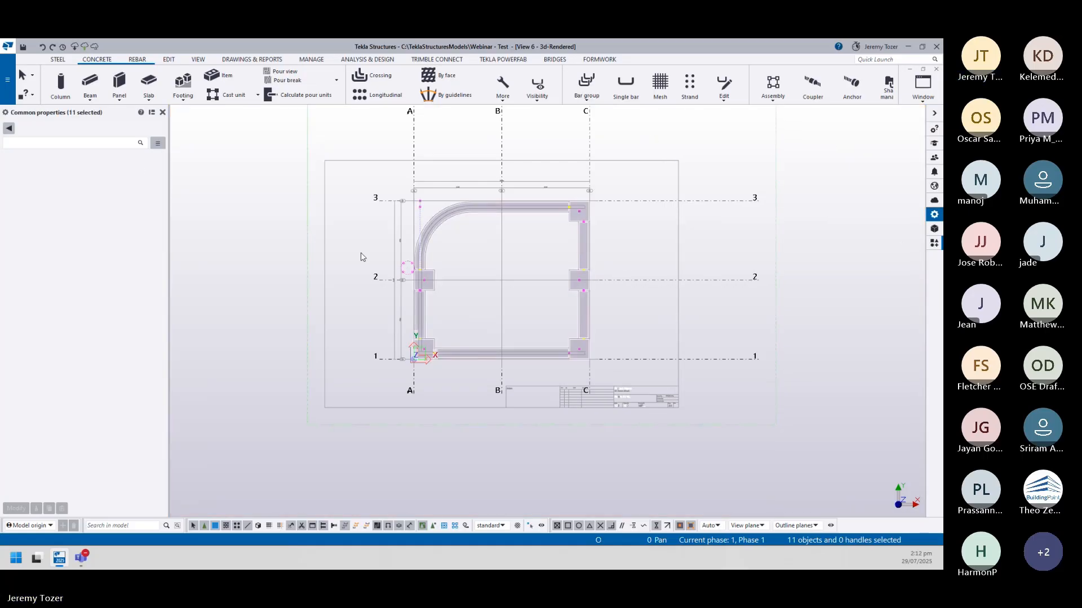
click(305, 271)
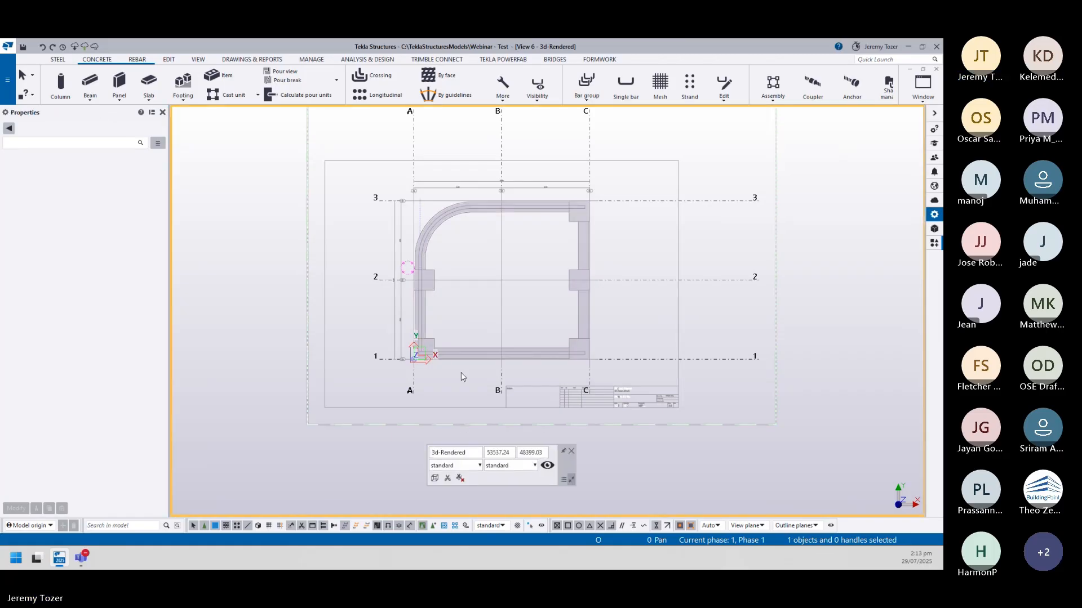
click(436, 345)
ctrl+click(436, 343)
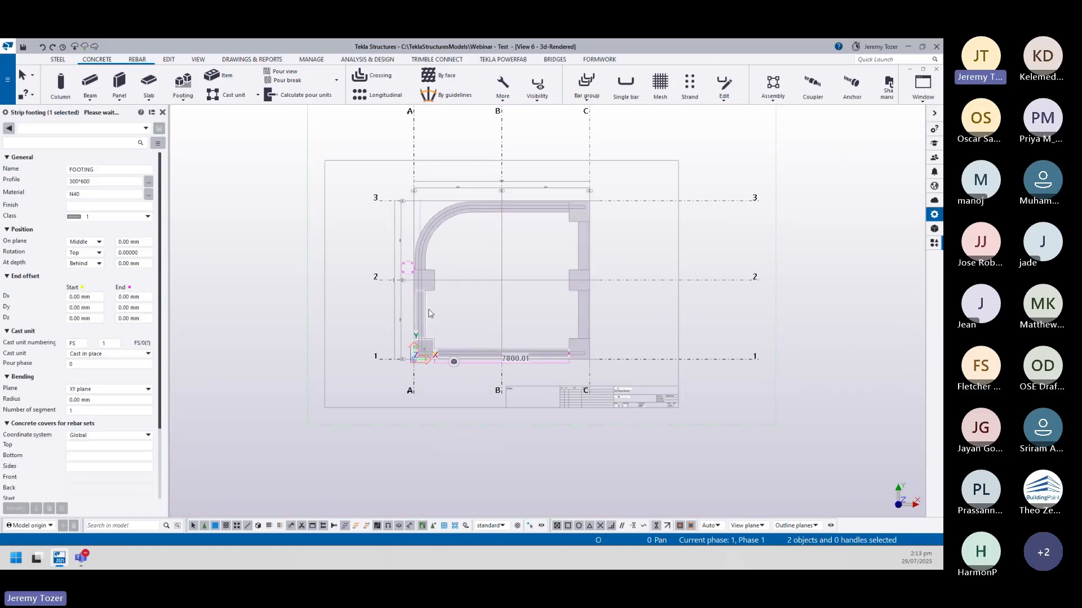
ctrl+click(572, 340)
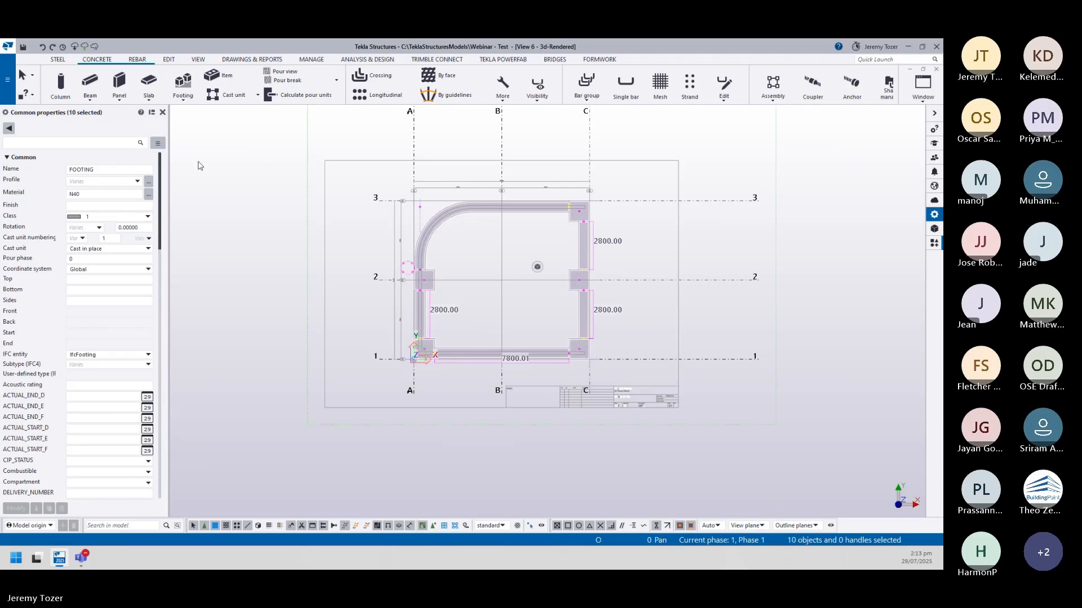
click(129, 204)
click(132, 217)
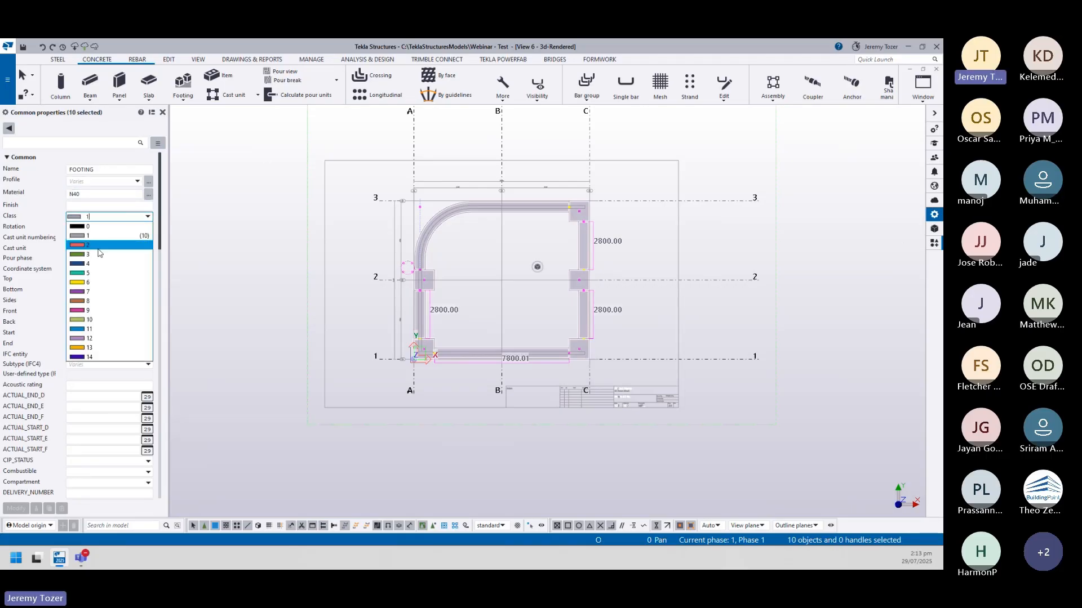
click(95, 301)
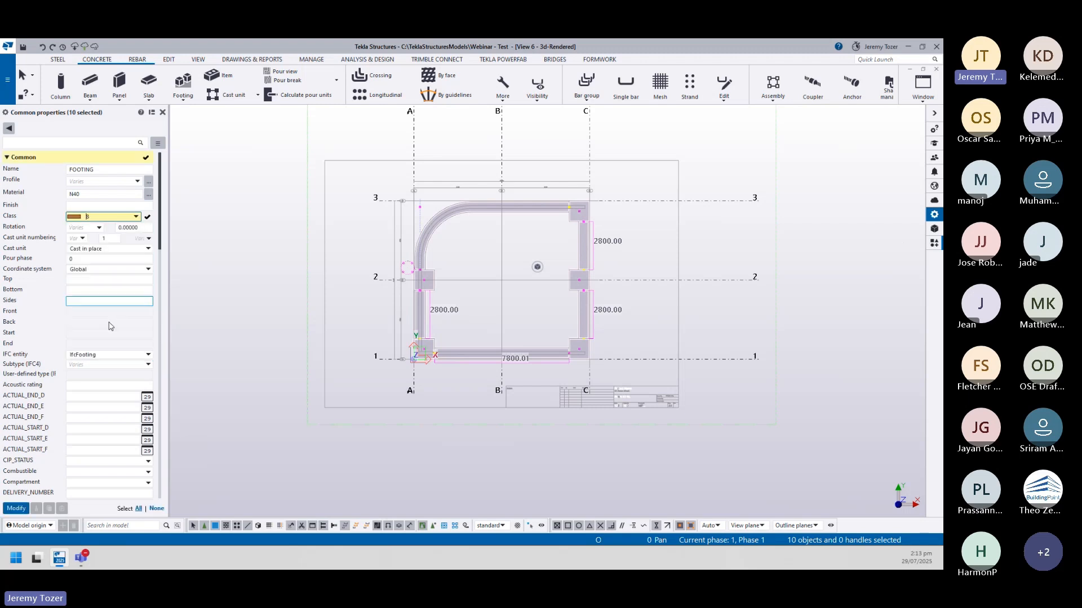
click(23, 512)
click(283, 410)
scroll(476, 351, up, 3)
ctrl+middle_drag(462, 353, 445, 318)
middle_drag(460, 298, 516, 405)
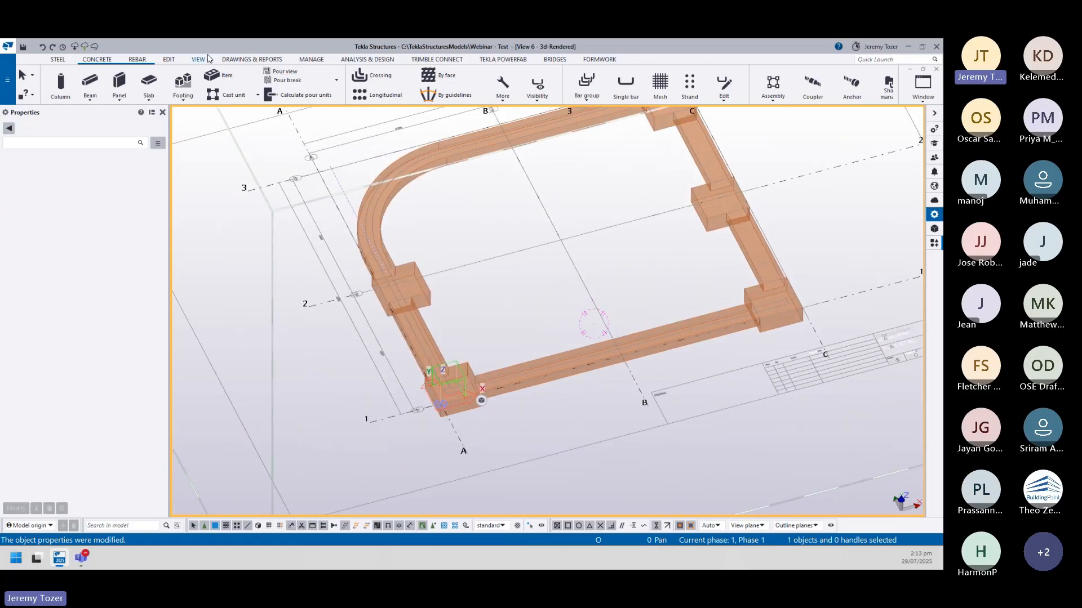
click(143, 59)
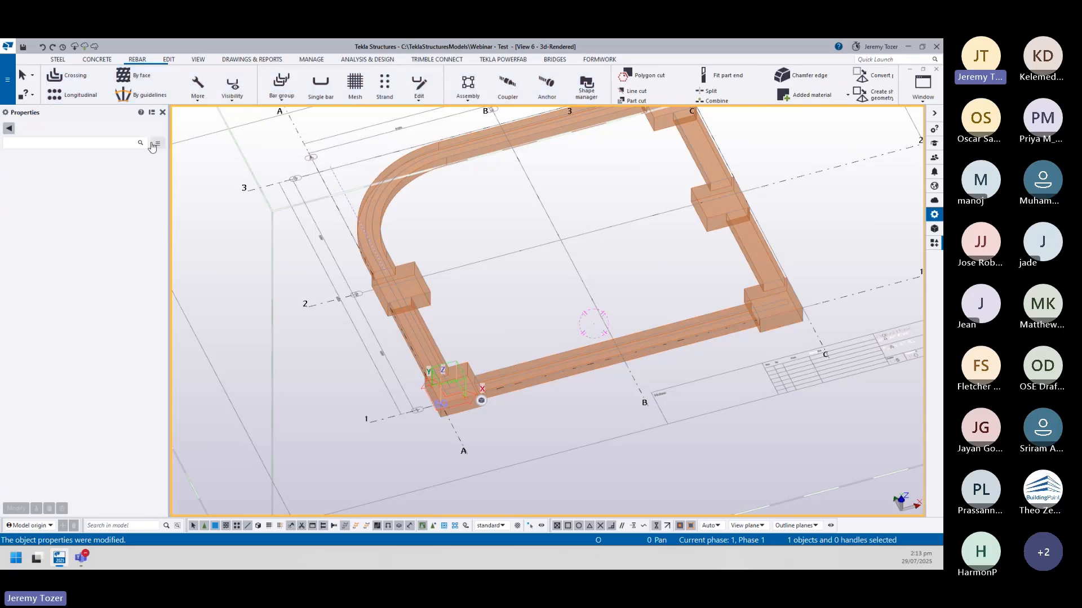
click(62, 77)
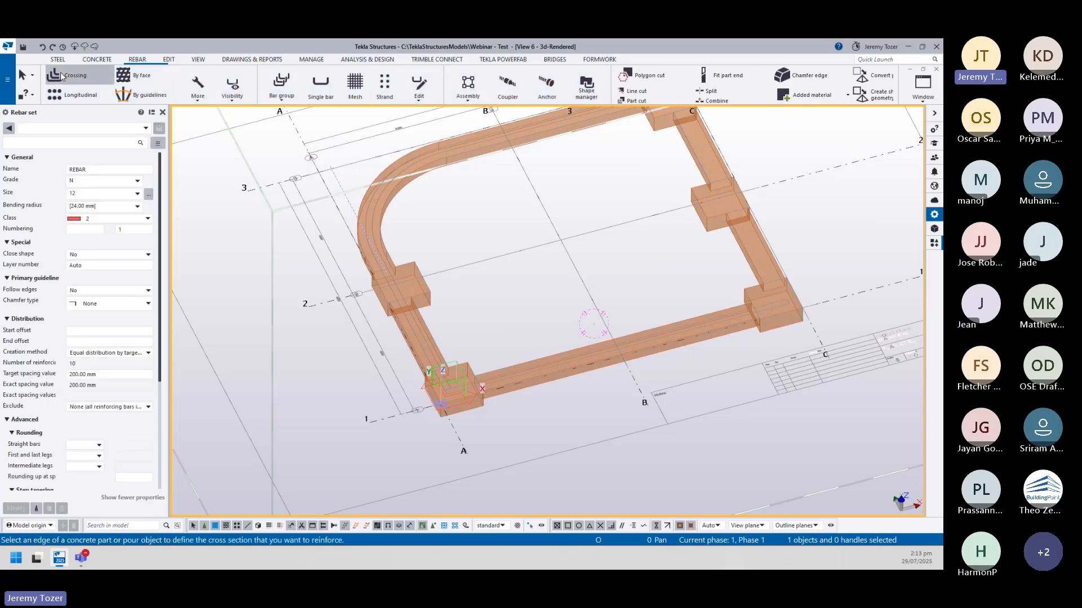
key(Escape)
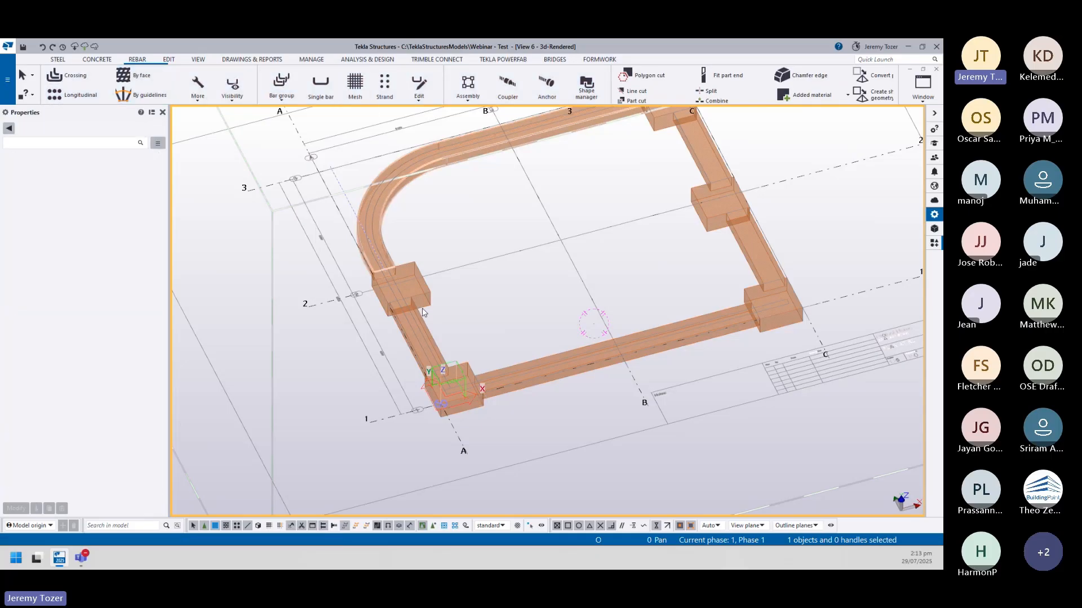
- For the five pad footings, set the rebar set cover coordinate system to Local, with 50 mm top and 75 mm bottom cover
click(479, 402)
shift+click(401, 290)
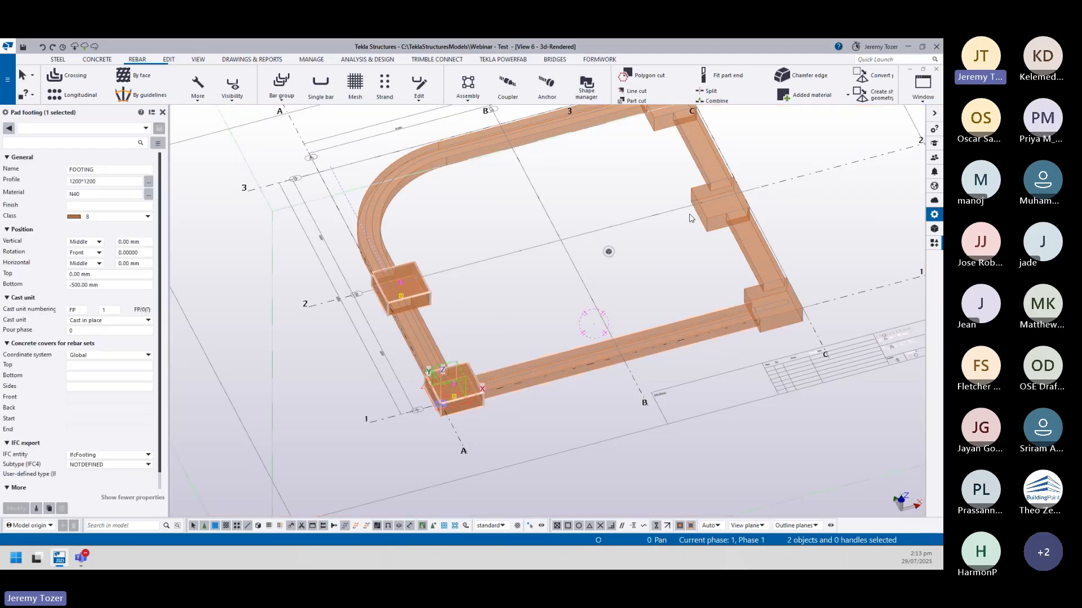
shift+click(710, 221)
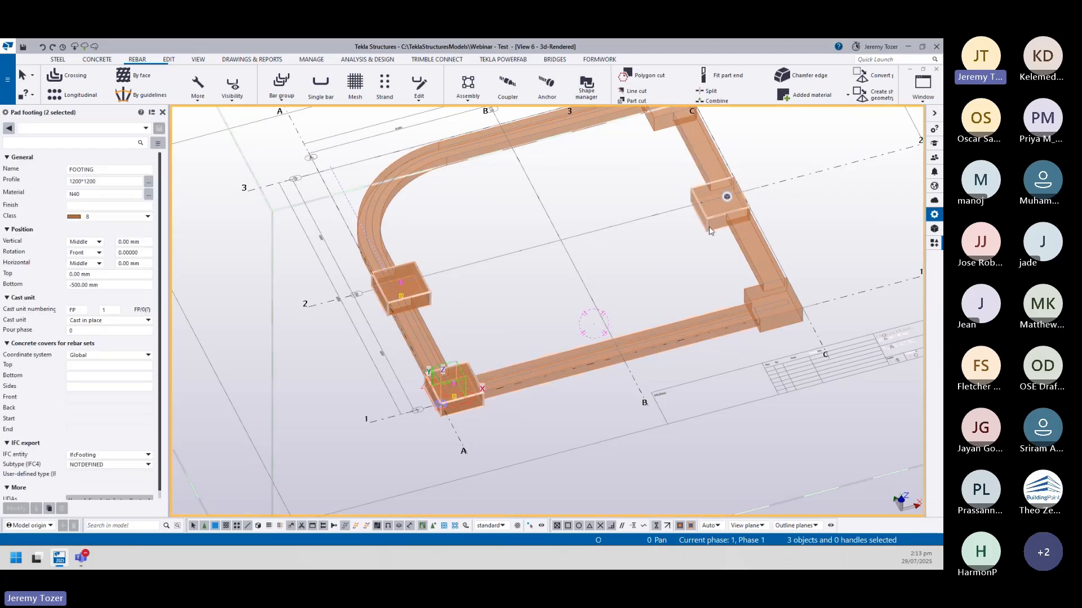
shift+click(668, 125)
shift+click(759, 309)
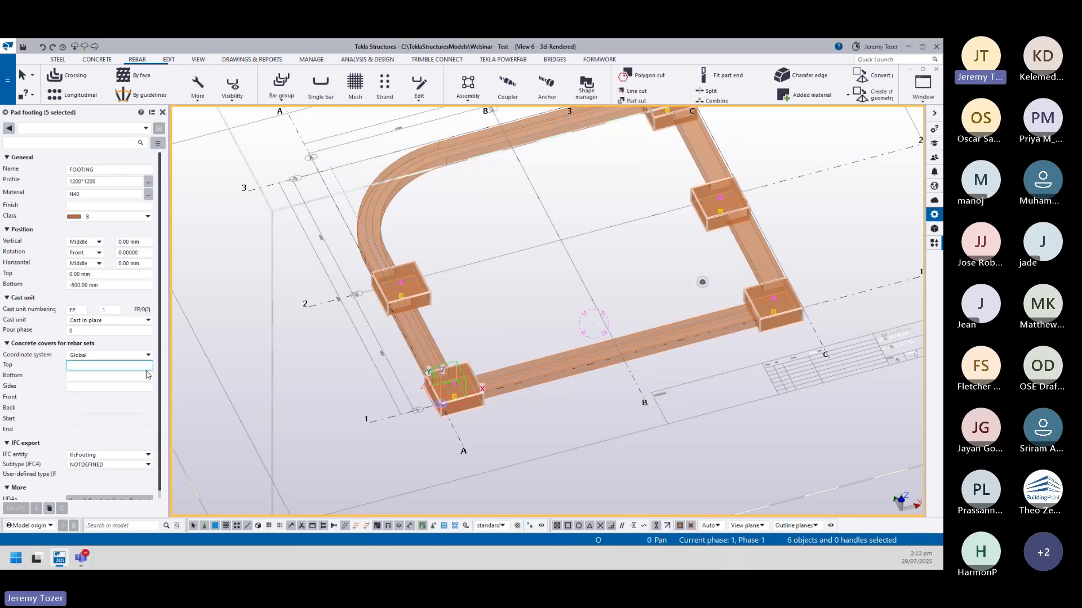
click(141, 355)
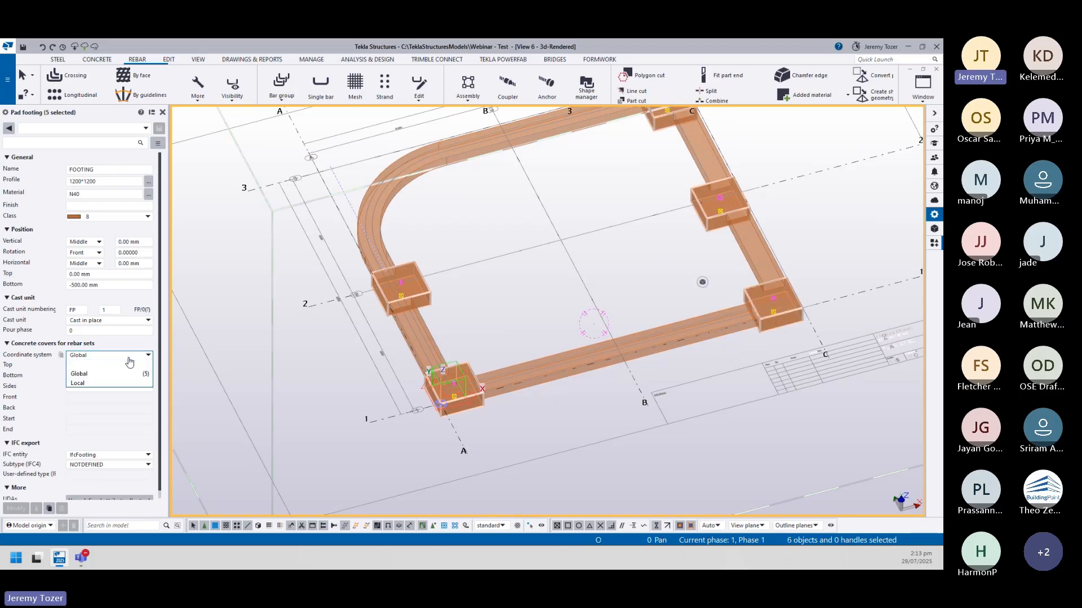
click(110, 383)
click(89, 366)
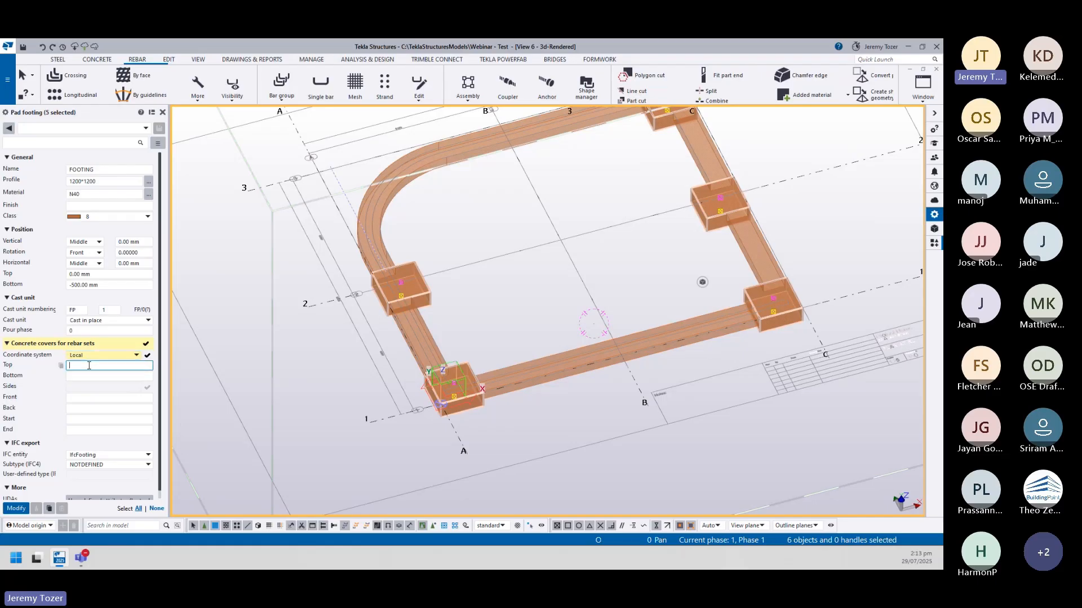
text(50)
click(87, 375)
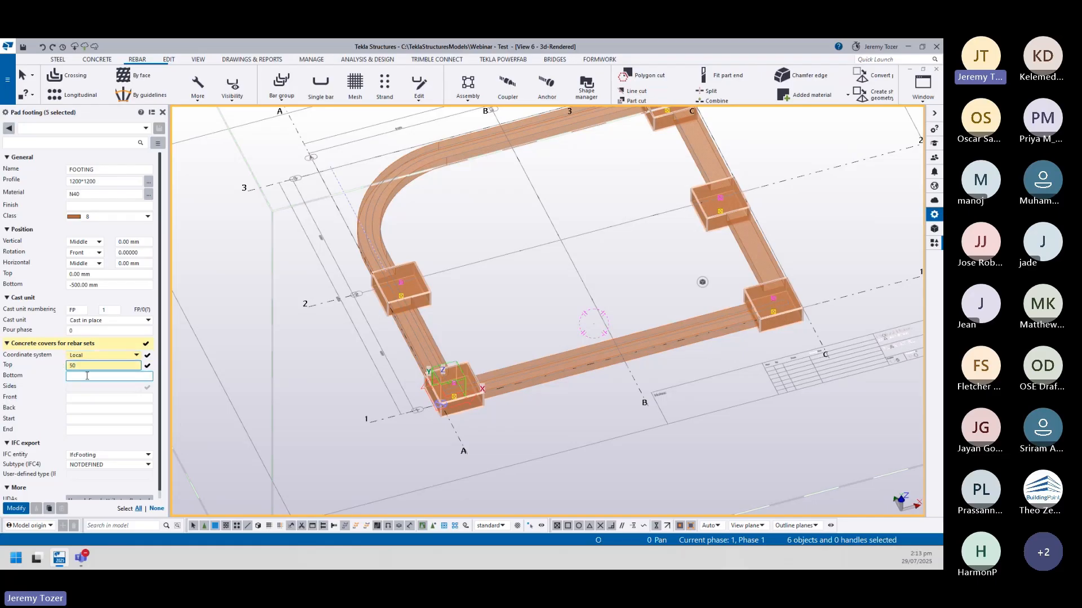
text(75)
- Set the pad footings' front, back, start and end concrete covers to 50 mm and apply the cover changes
click(95, 398)
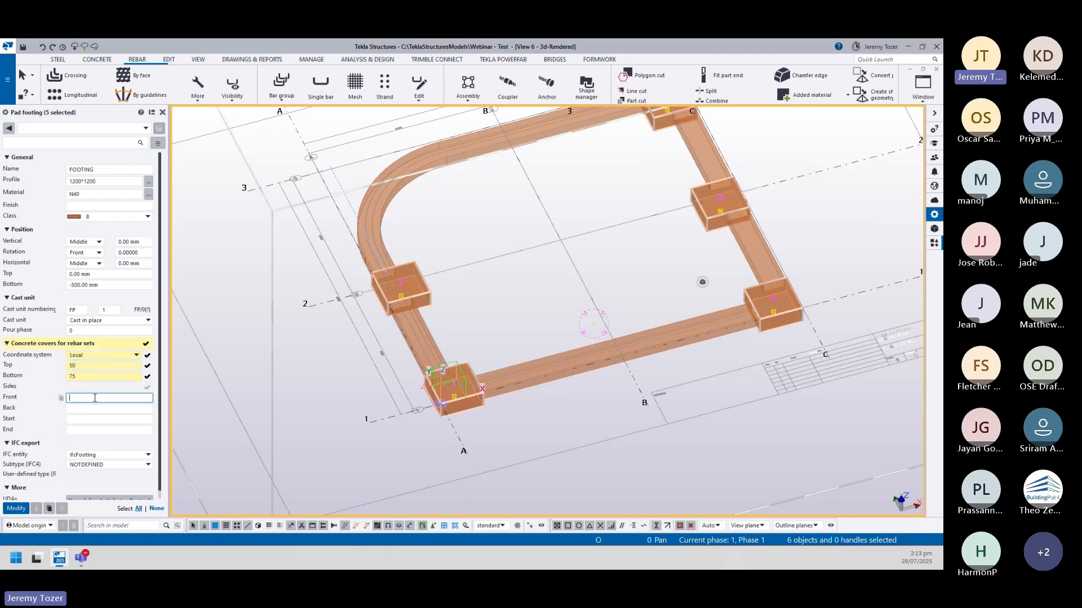
text(50)
click(88, 407)
text(50)
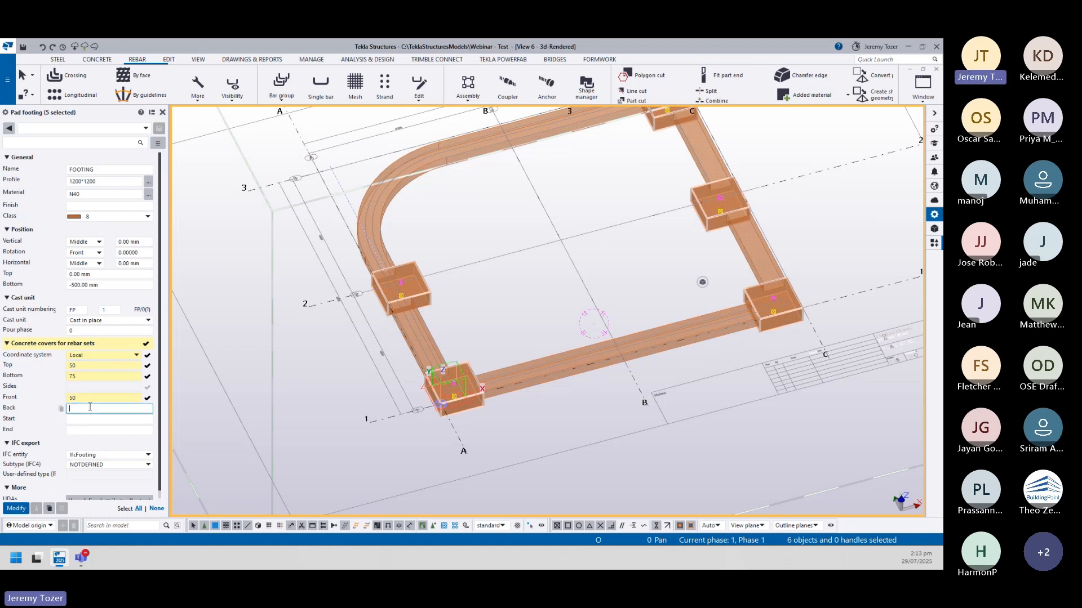
click(93, 420)
text(50)
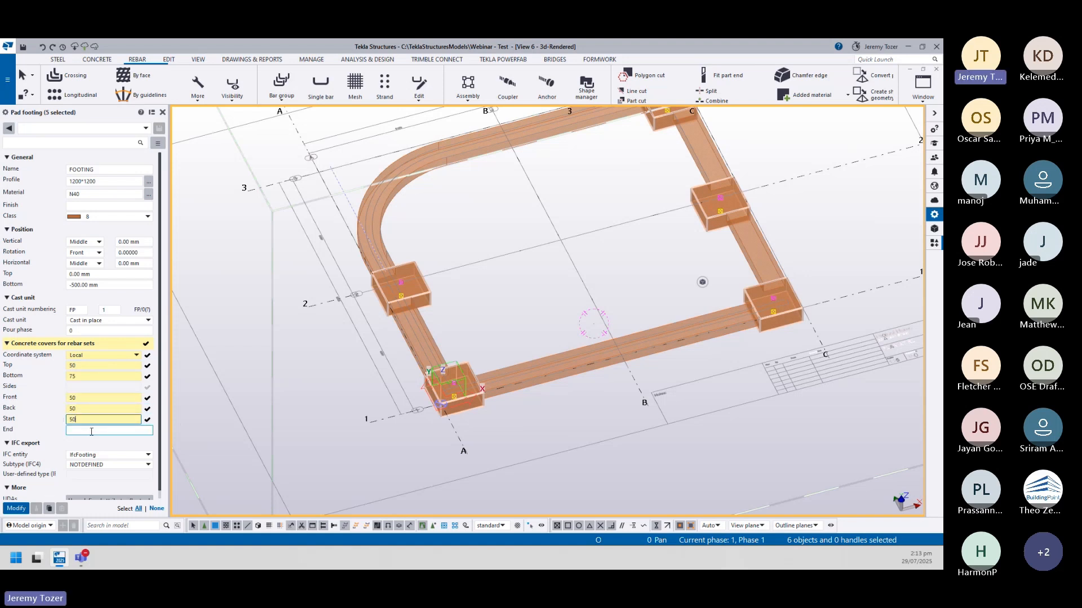
click(91, 431)
text(50)
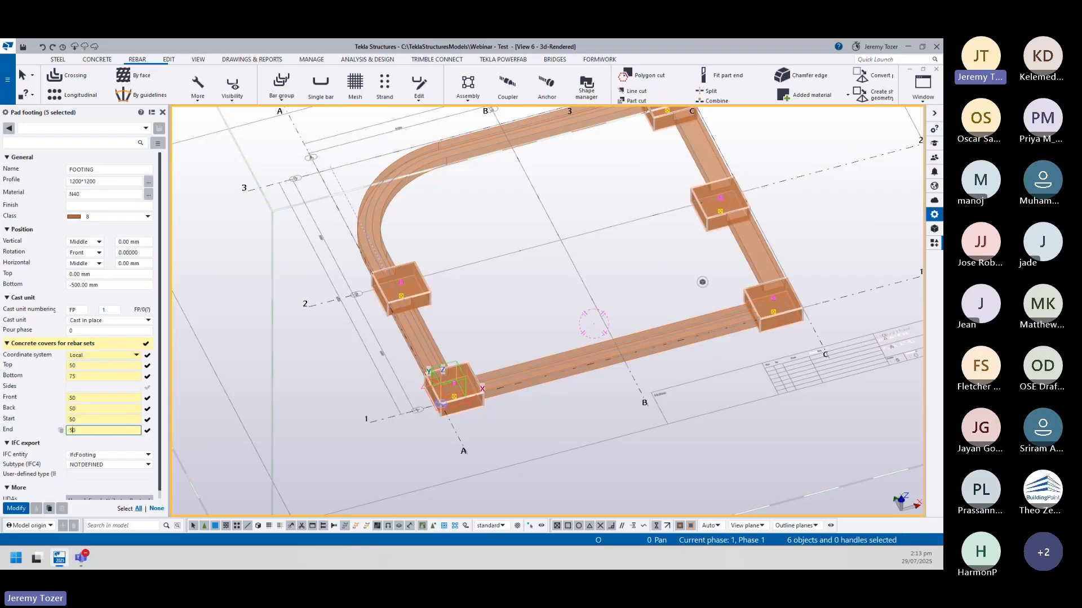
click(16, 509)
- For the five strip footings, set the rebar set cover coordinate system to Local, with 50 mm top and 75 mm bottom cover
click(431, 349)
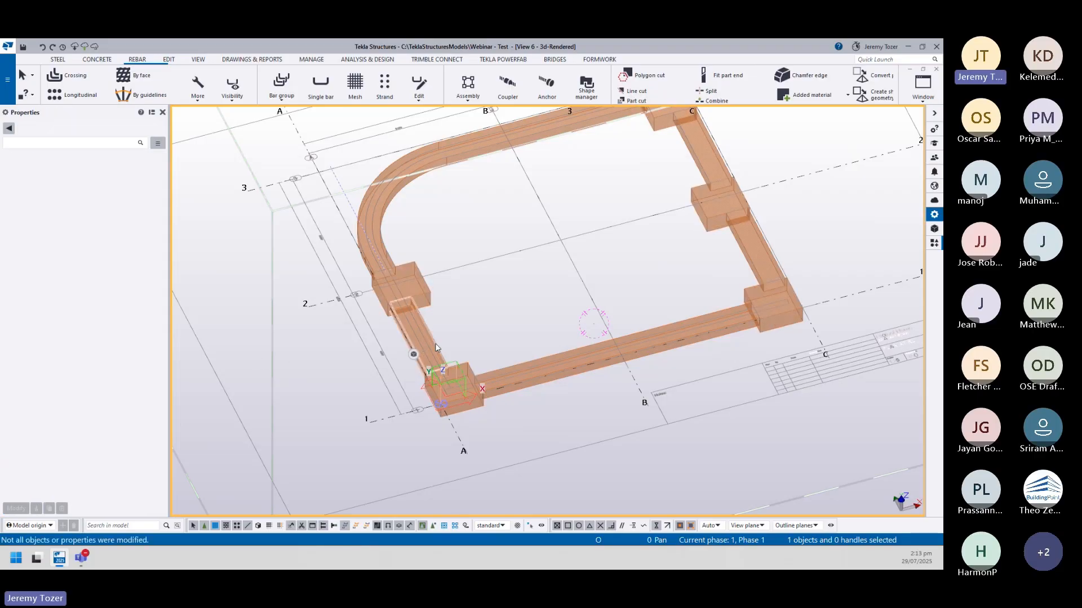
click(526, 360)
ctrl+click(776, 267)
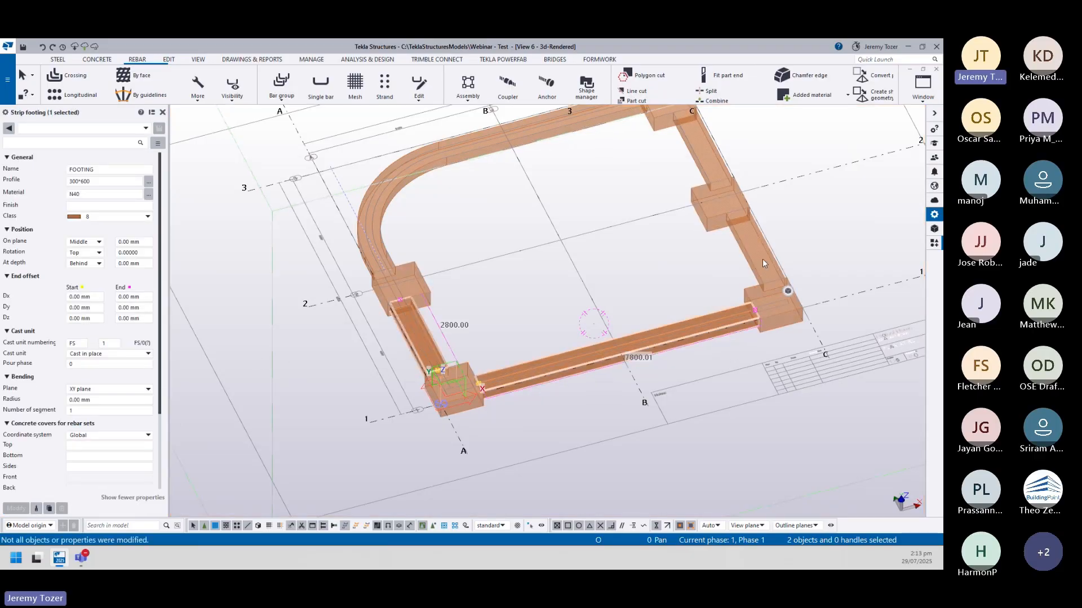
ctrl+click(751, 259)
ctrl+click(698, 140)
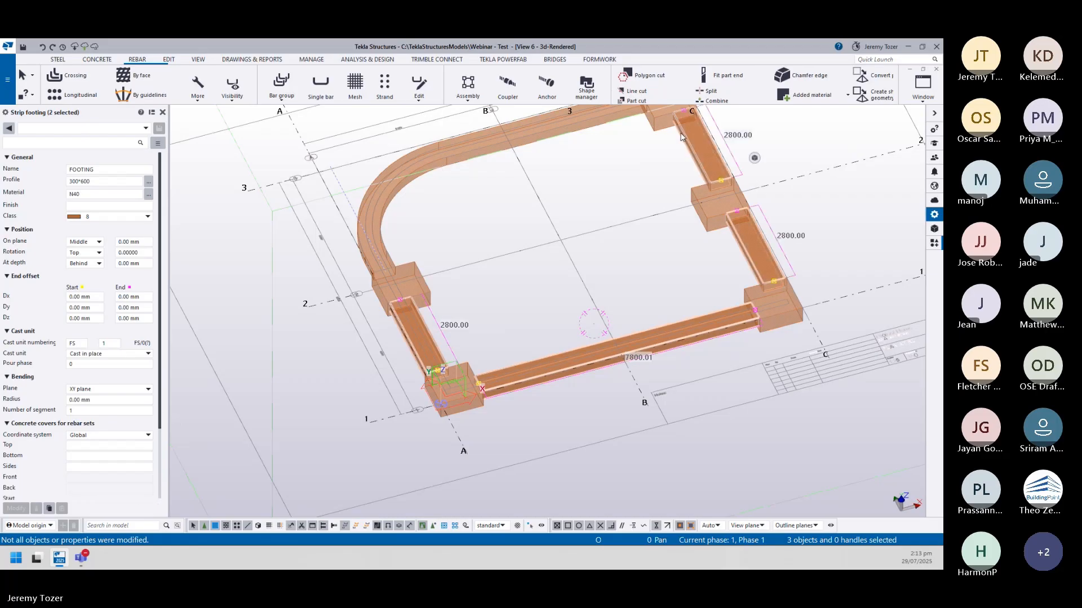
ctrl+click(590, 128)
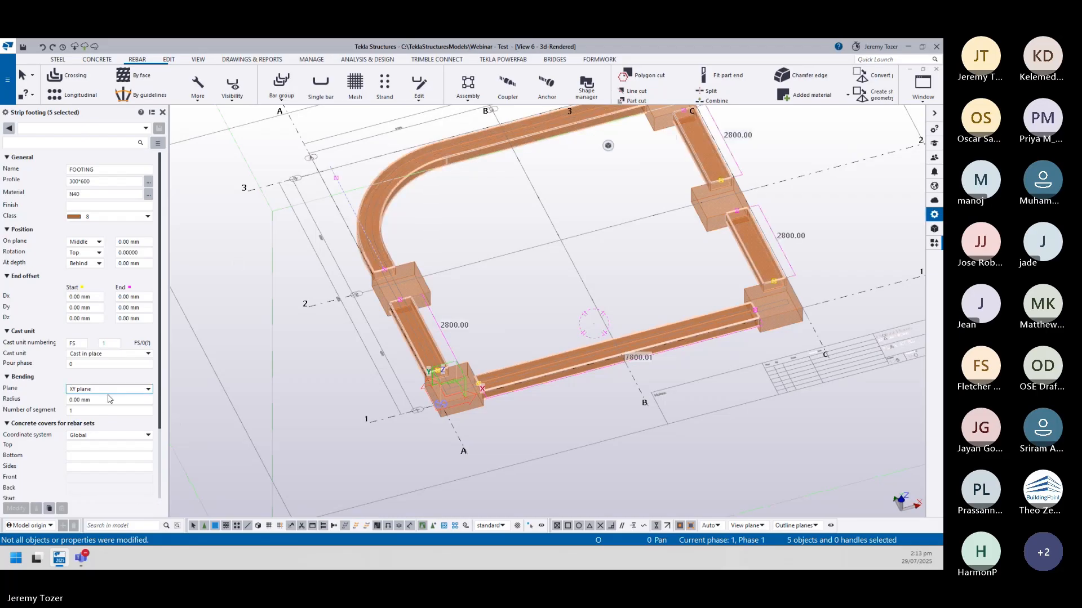
click(106, 436)
click(103, 463)
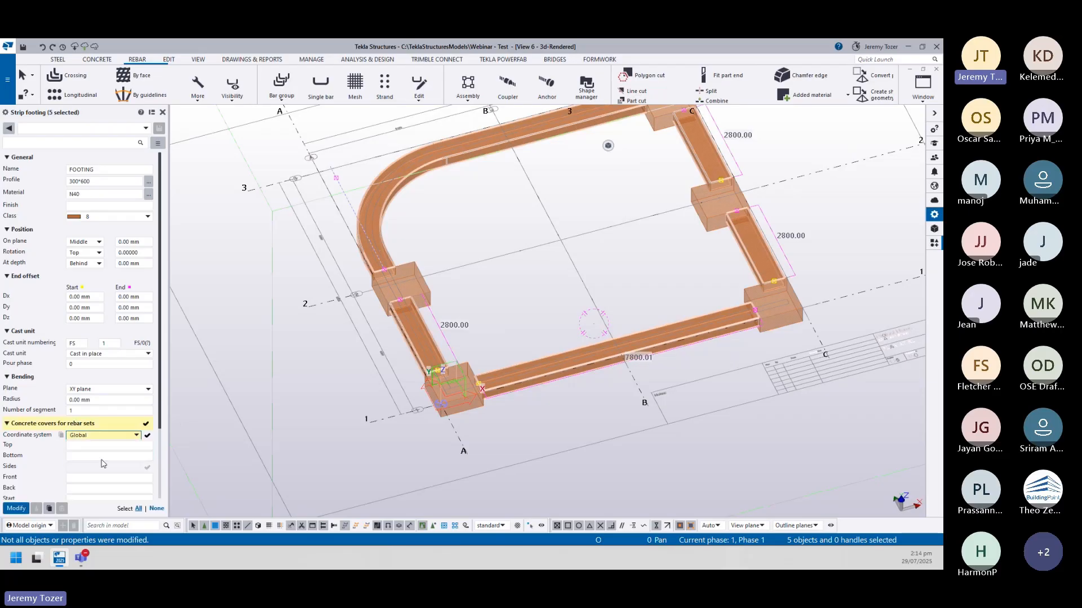
click(99, 445)
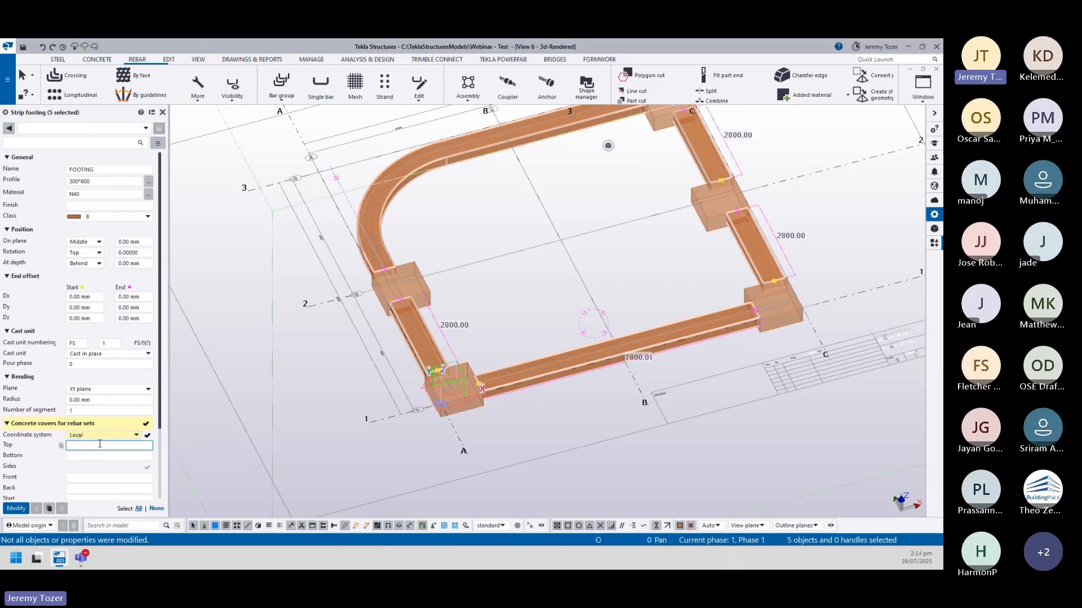
click(94, 455)
text(50)
click(91, 455)
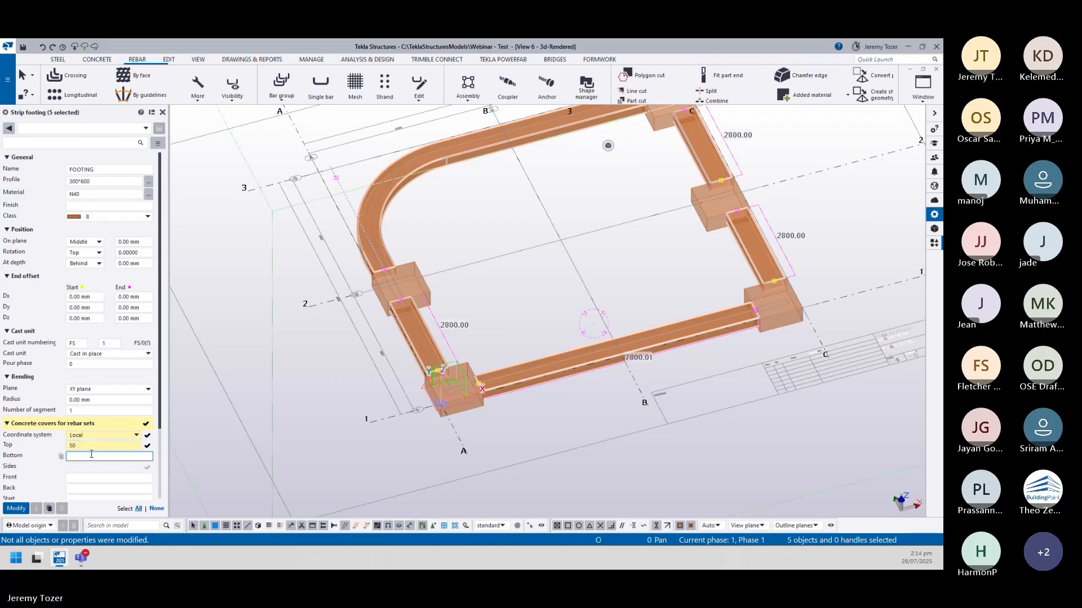
text(75)
- Set the five strip footings' front, back, start and end concrete covers to 50 mm, apply the changes and deselect the footings
click(94, 478)
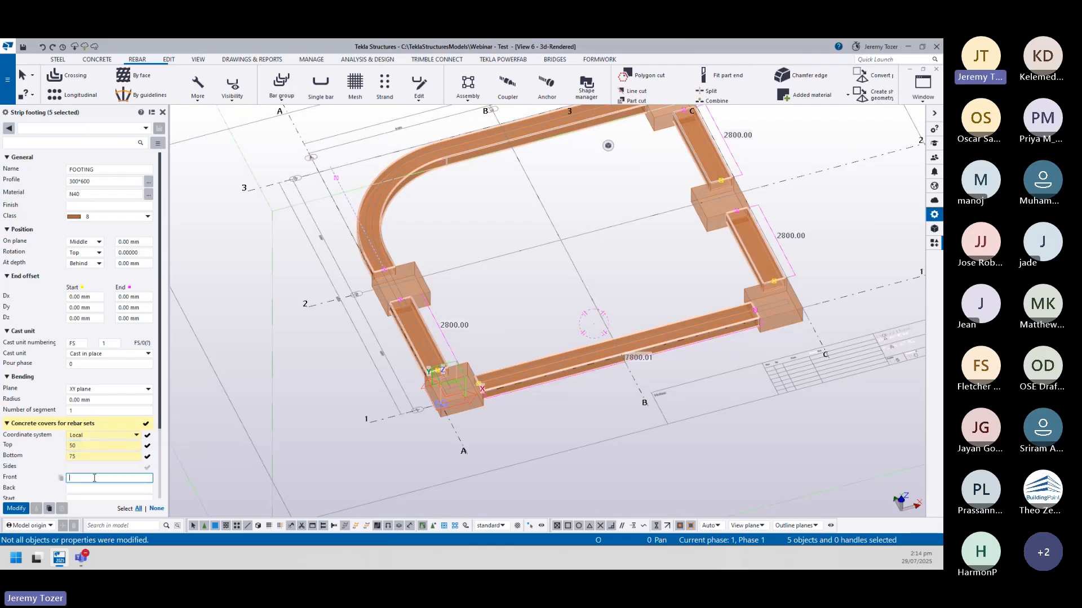
text(50)
click(91, 490)
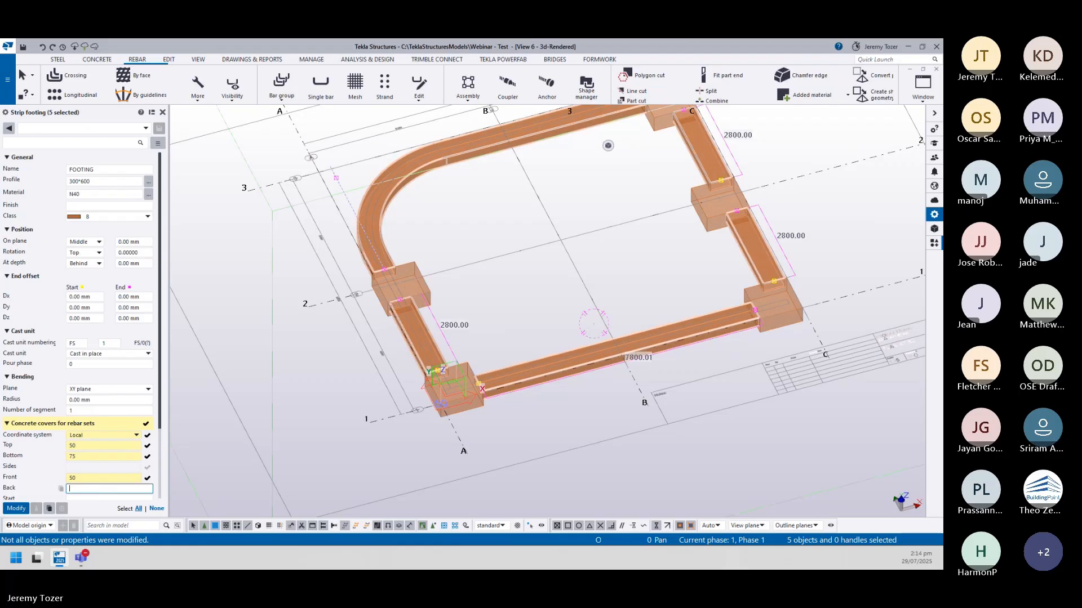
text(50)
scroll(102, 462, down, 2)
click(102, 454)
text(50)
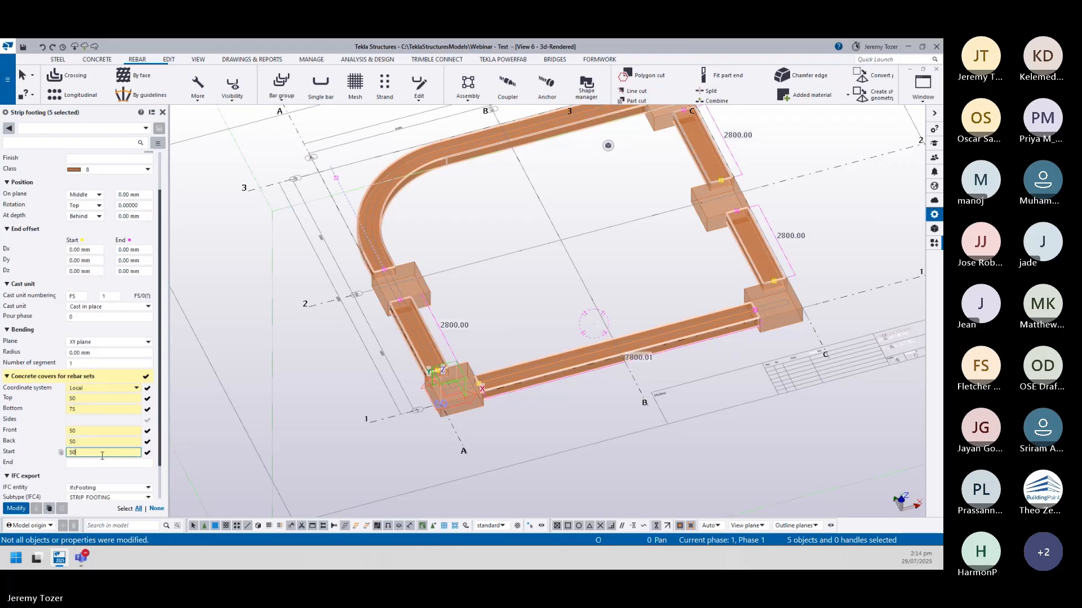
click(98, 464)
text(50)
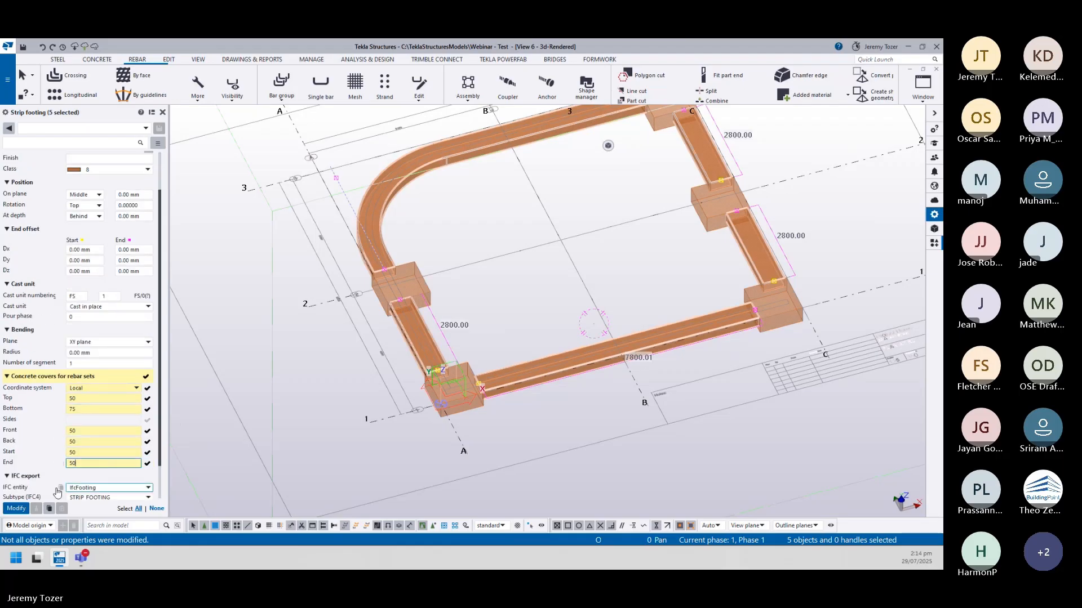
click(16, 509)
click(463, 321)
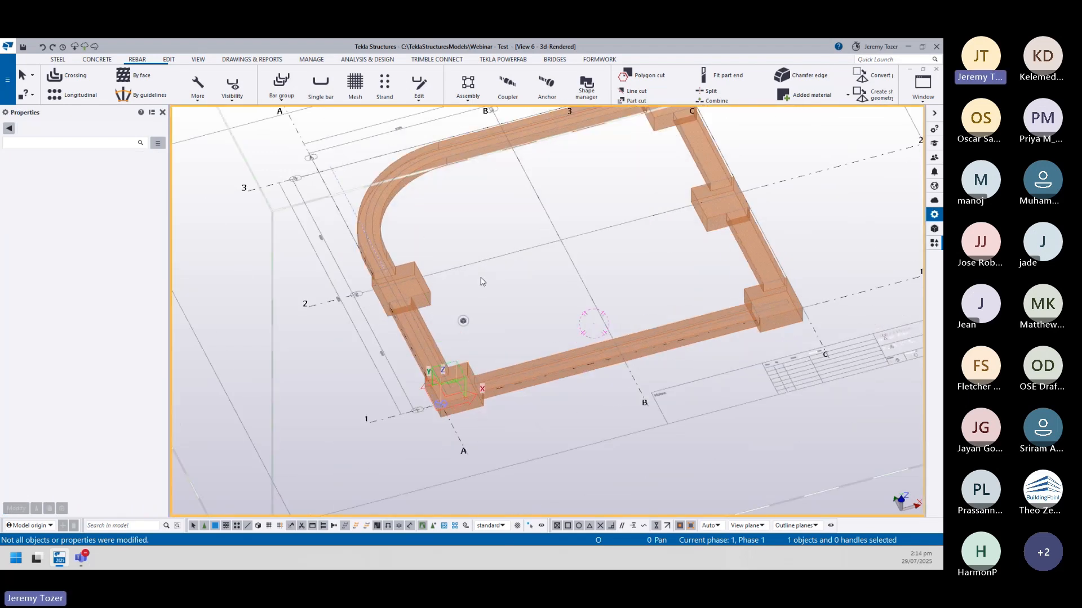
- Start a crossing rebar set and choose the grade N, size 16 main bar from the rebar catalog
click(80, 74)
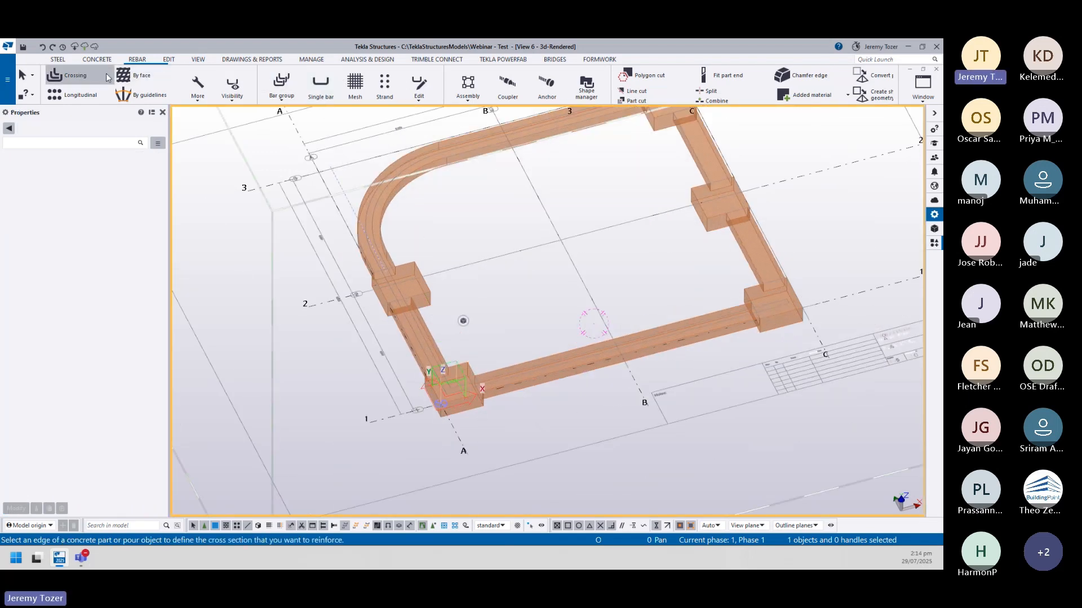
scroll(514, 314, up, 4)
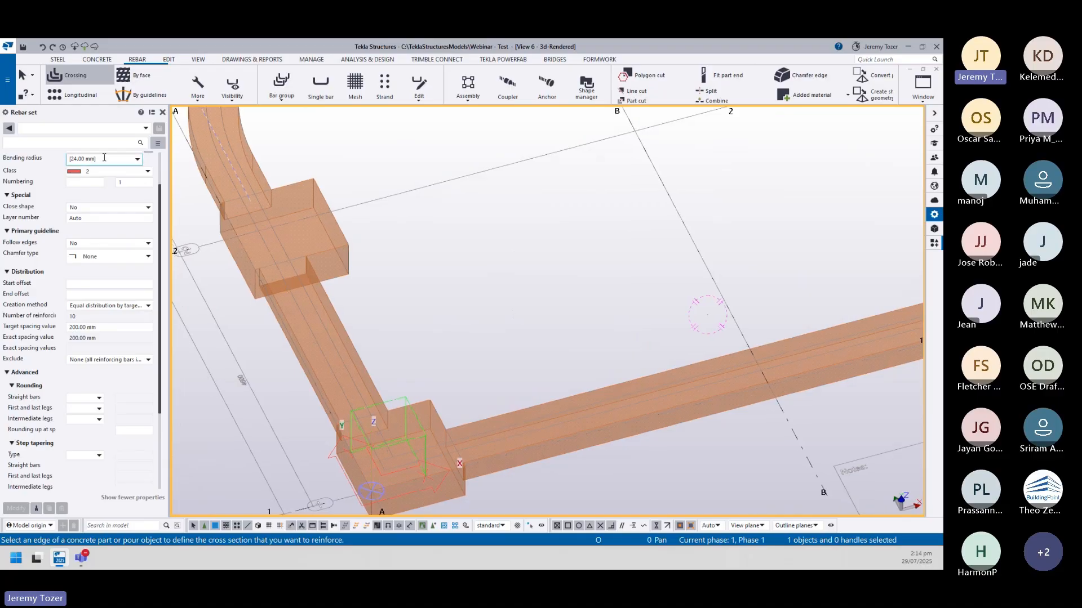
scroll(109, 154, up, 2)
click(138, 194)
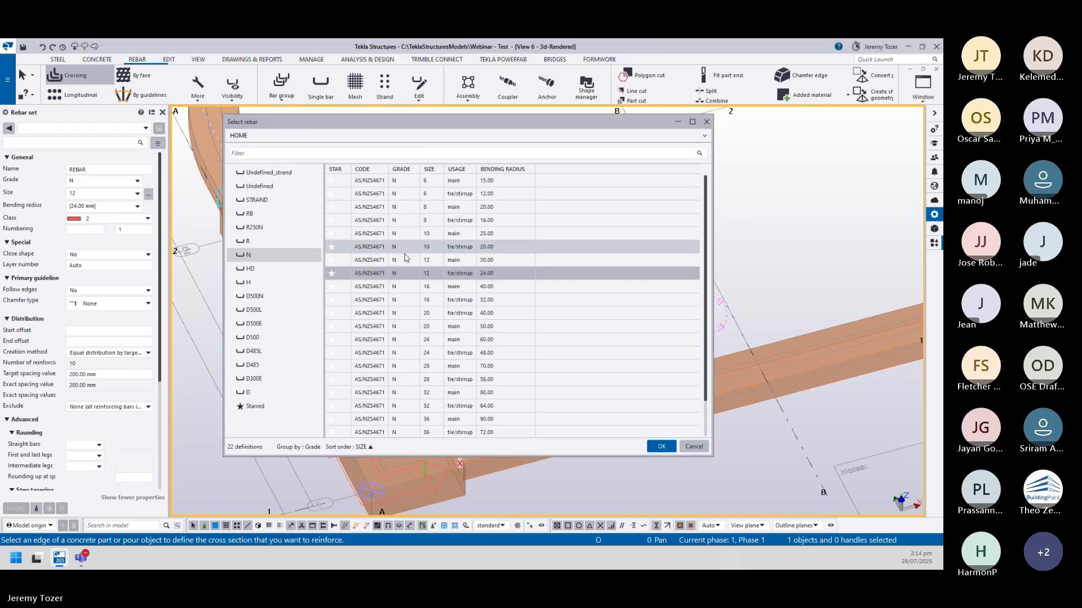
click(449, 290)
double_click(449, 290)
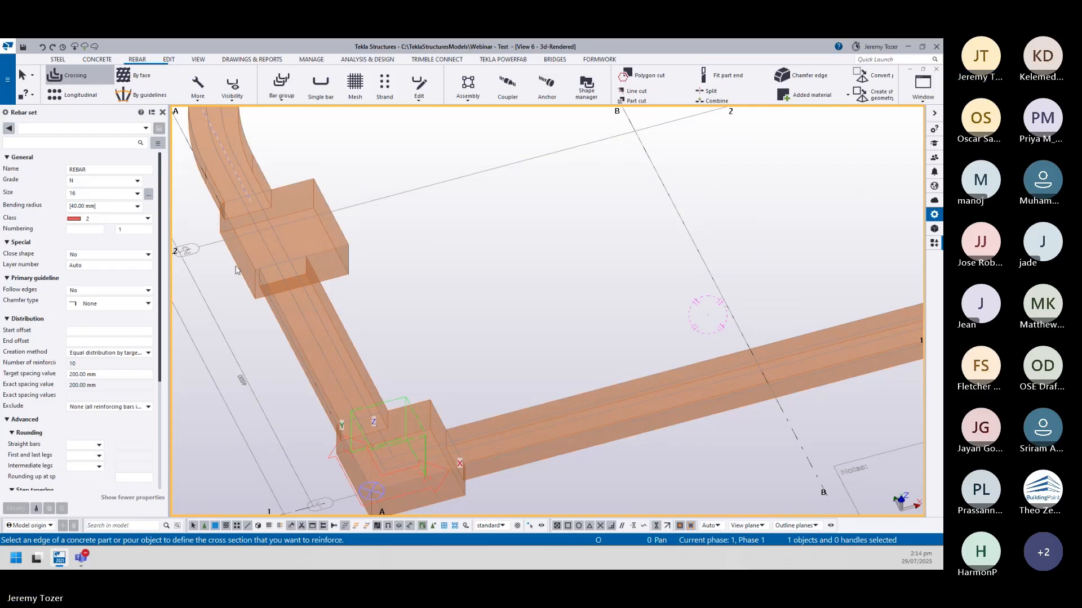
- Create a crossing rebar set in the pad footing at grid A/1, leaving out the top leg to form U-bars
middle_drag(298, 347, 306, 261)
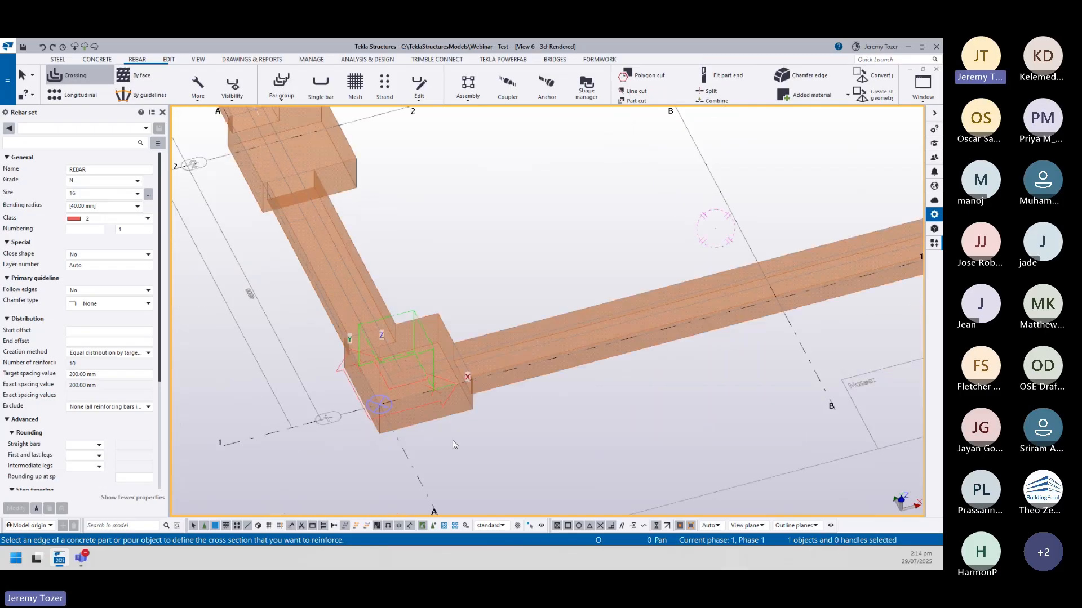
click(426, 421)
ctrl+middle_drag(450, 439, 451, 377)
scroll(431, 367, up, 2)
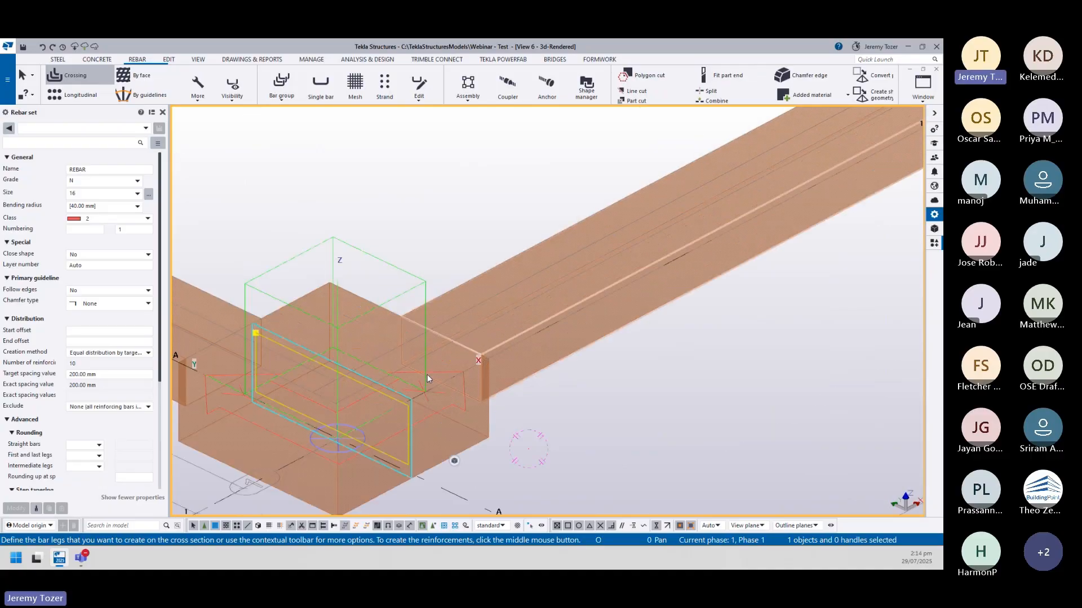
middle_drag(374, 375, 437, 333)
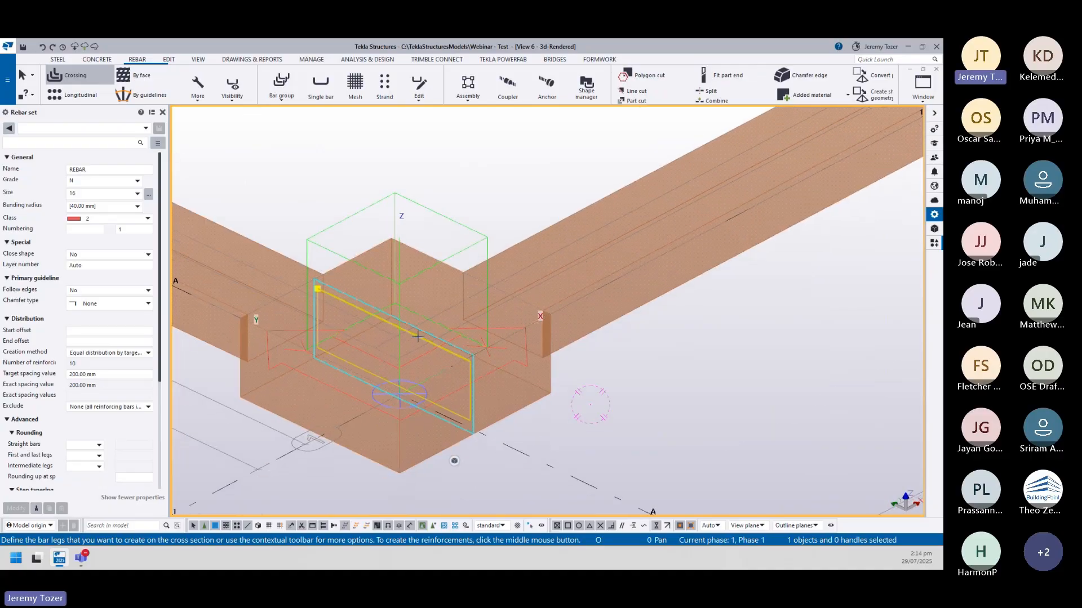
click(418, 335)
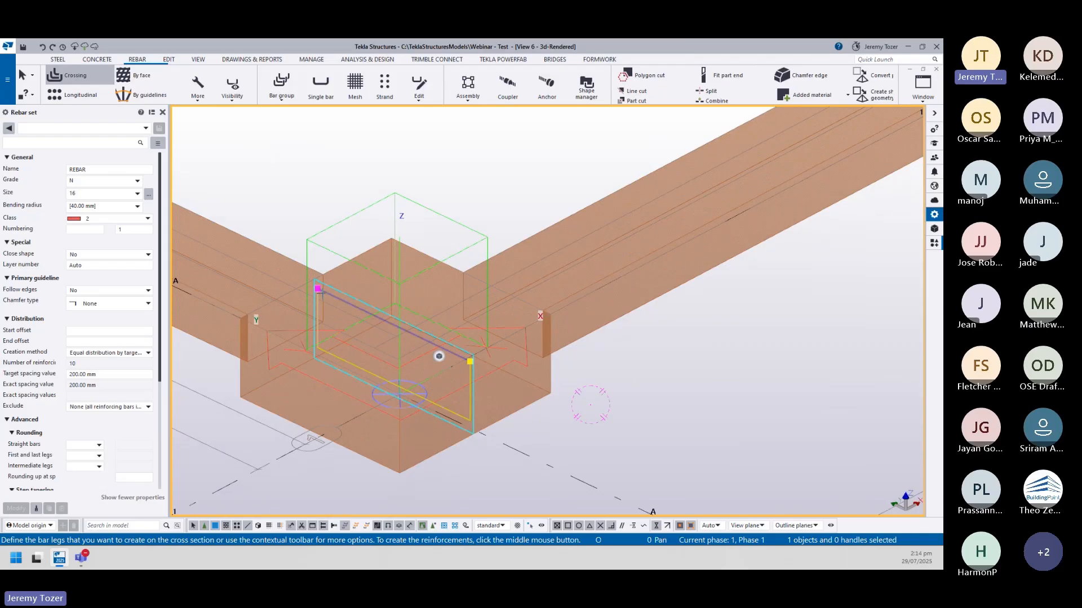
mouse_move(439, 356)
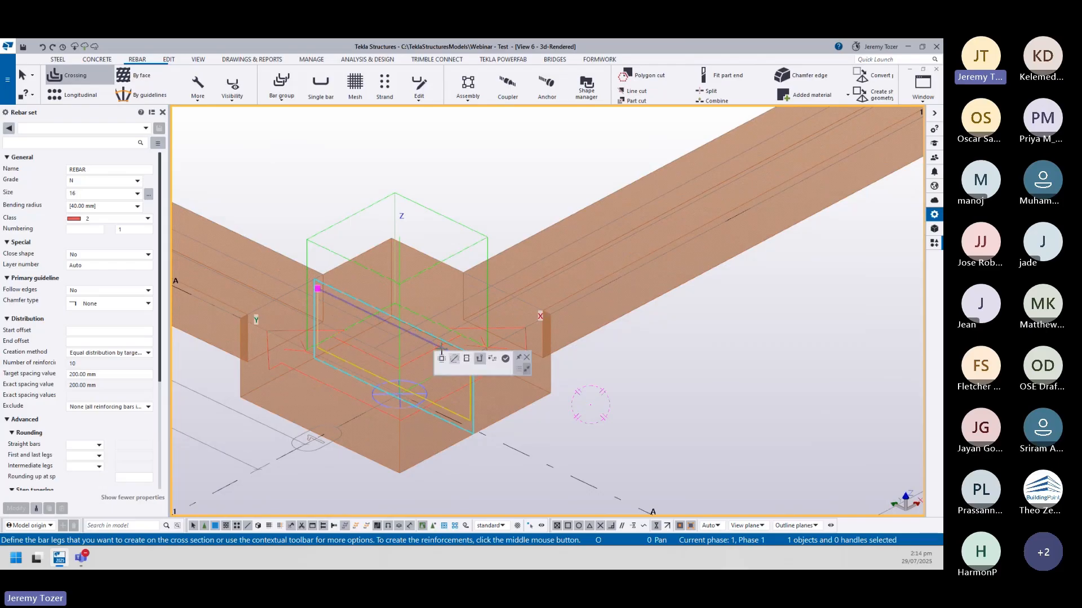
middle_click(685, 369)
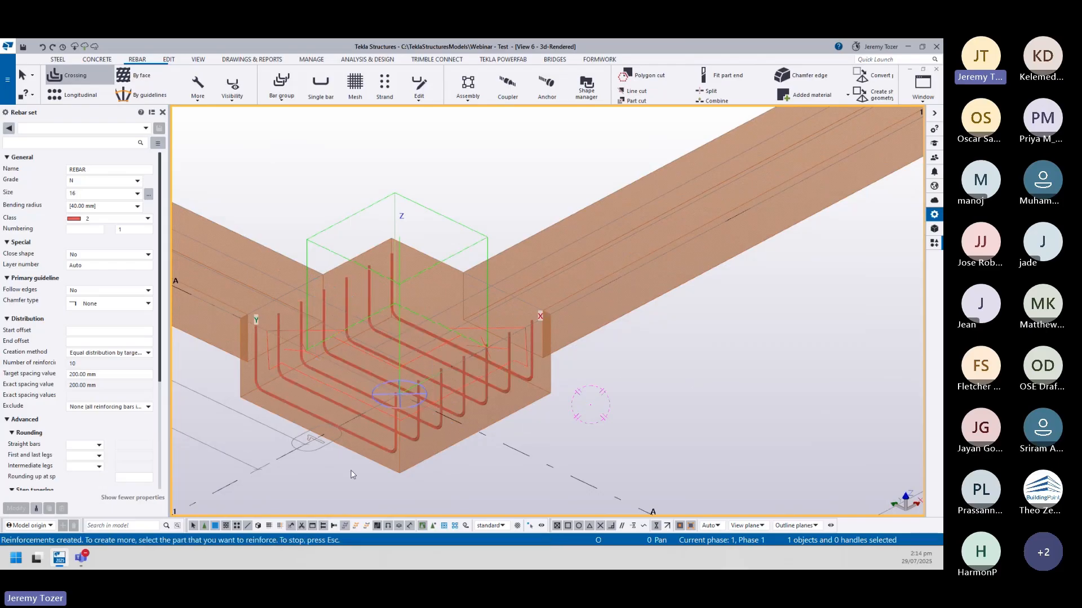
- Create a perpendicular crossing rebar set in the A/1 pad footing, again without the top leg, and end the command
click(330, 438)
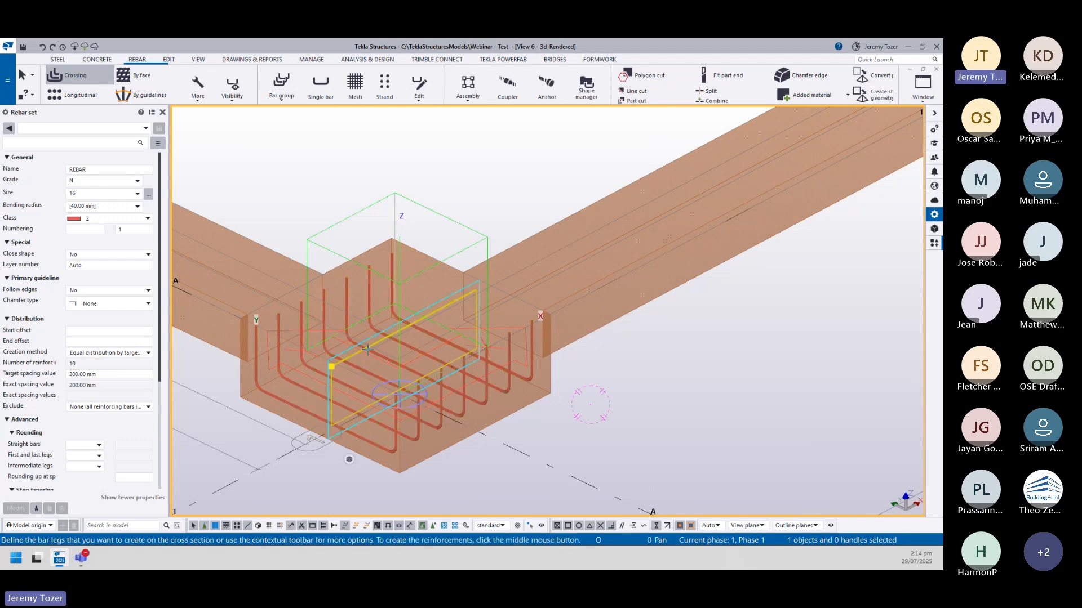
click(367, 349)
middle_click(597, 402)
scroll(569, 383, down, 3)
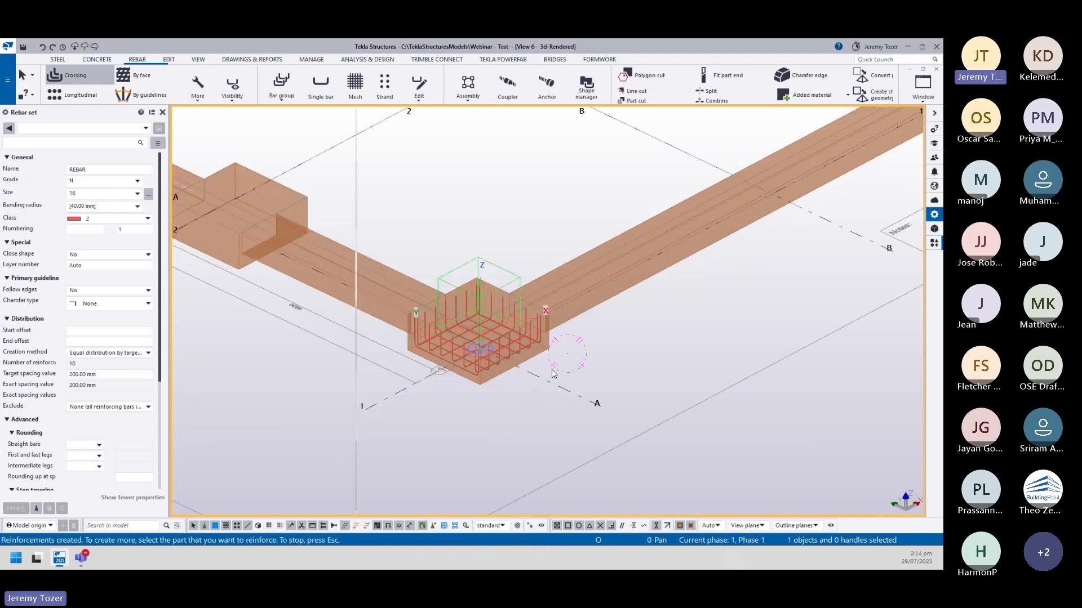
scroll(539, 362, up, 2)
key(Escape)
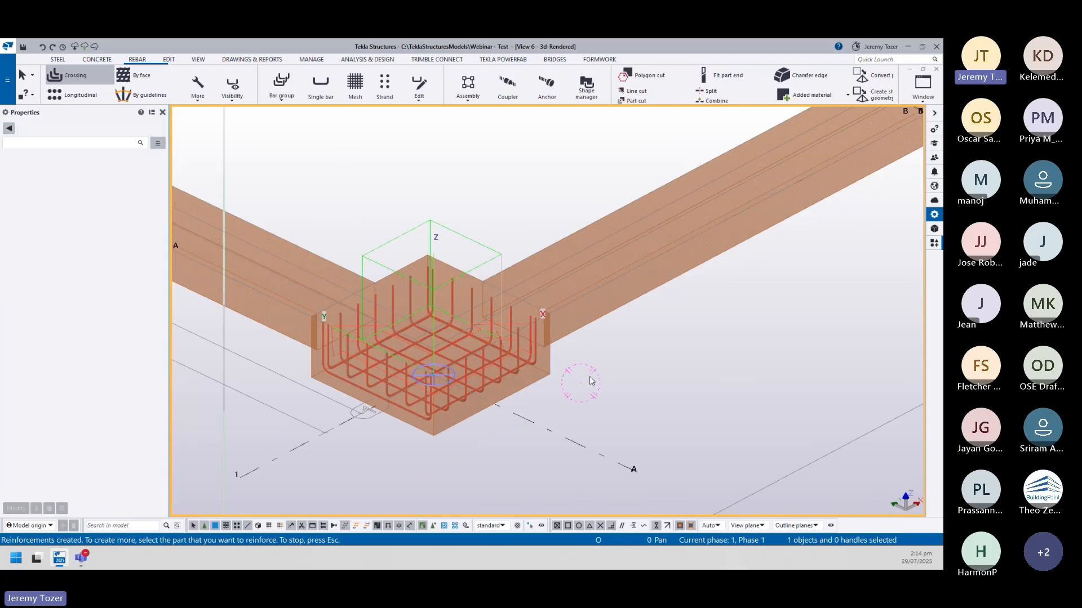
- Copy both A/1 pad rebar sets from the pad's top back corner to the matching corners of the A/2 and C/3 pads
click(512, 376)
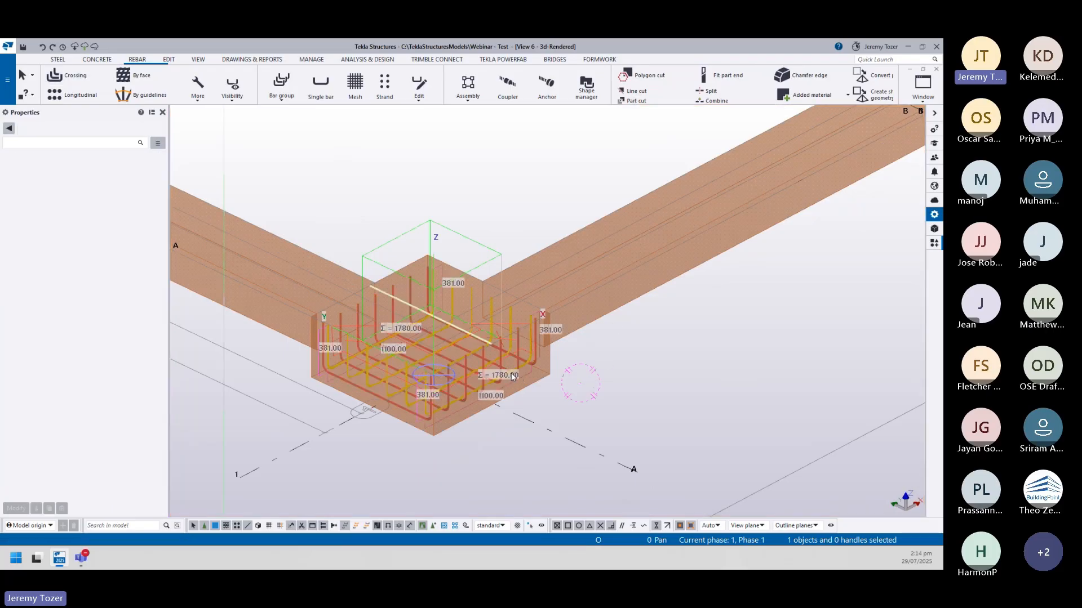
ctrl+click(515, 349)
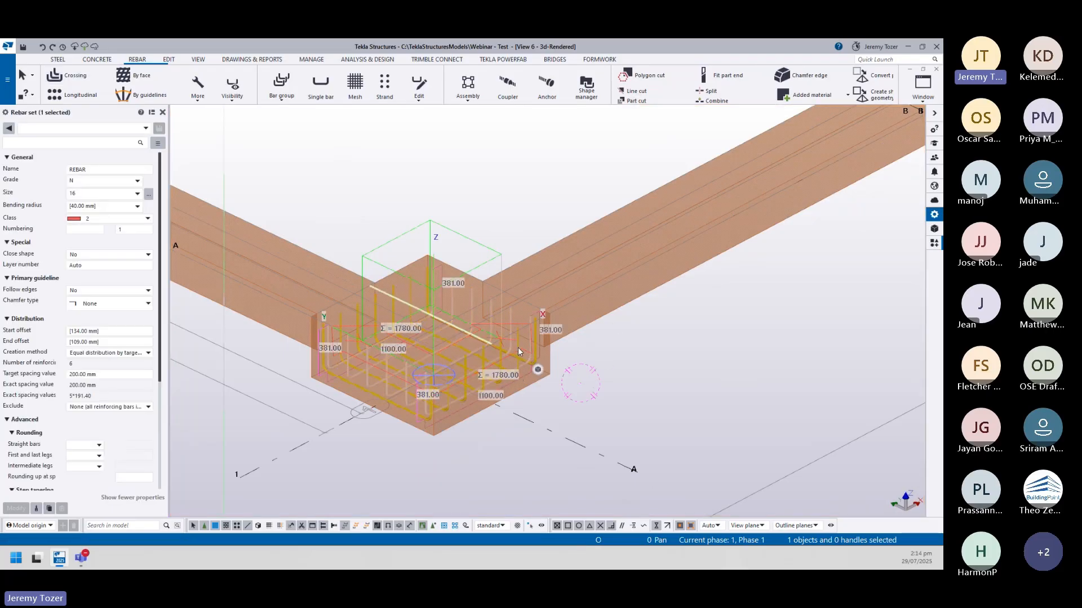
right_click(592, 345)
click(618, 123)
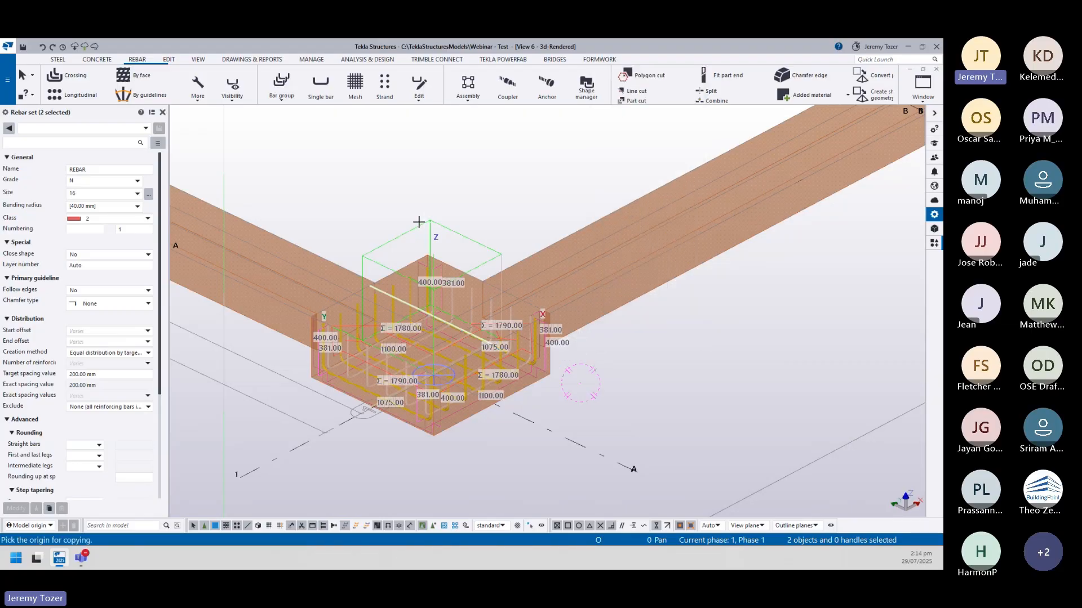
click(430, 257)
scroll(475, 196, down, 3)
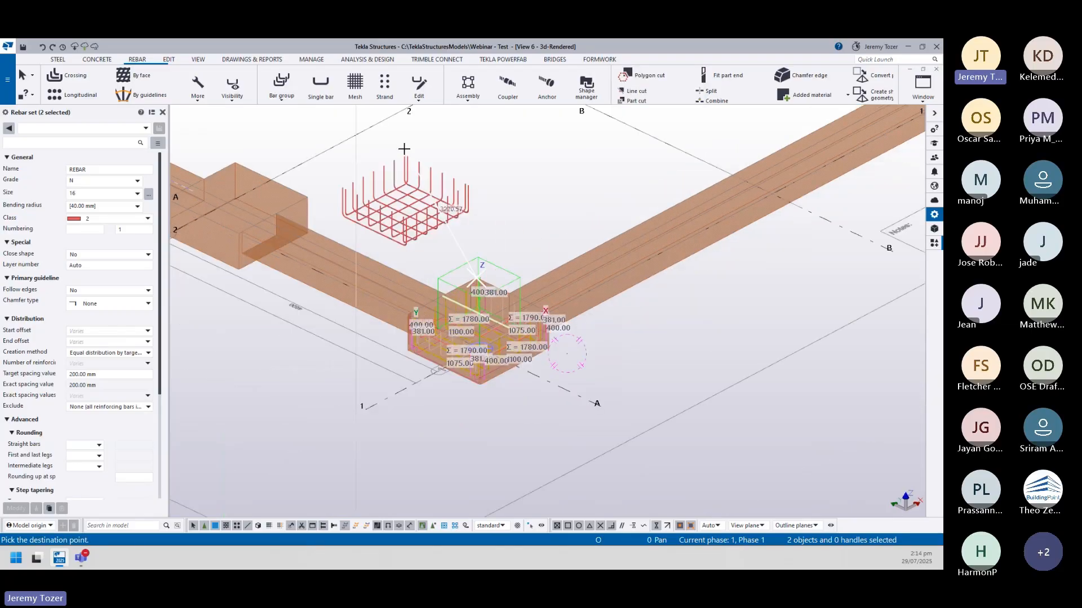
middle_drag(404, 149, 547, 342)
click(380, 355)
middle_drag(463, 190, 293, 495)
click(484, 275)
- Place further copies of the two rebar sets in the pad footings at C/2 and C/1, and finish copying
middle_drag(712, 486, 396, 290)
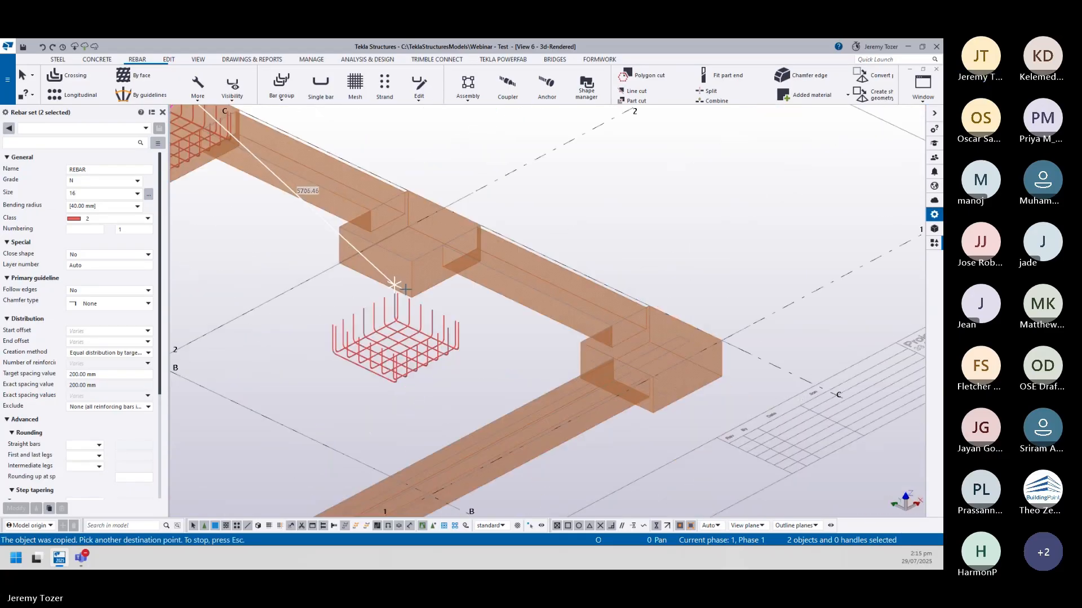
scroll(406, 190, up, 4)
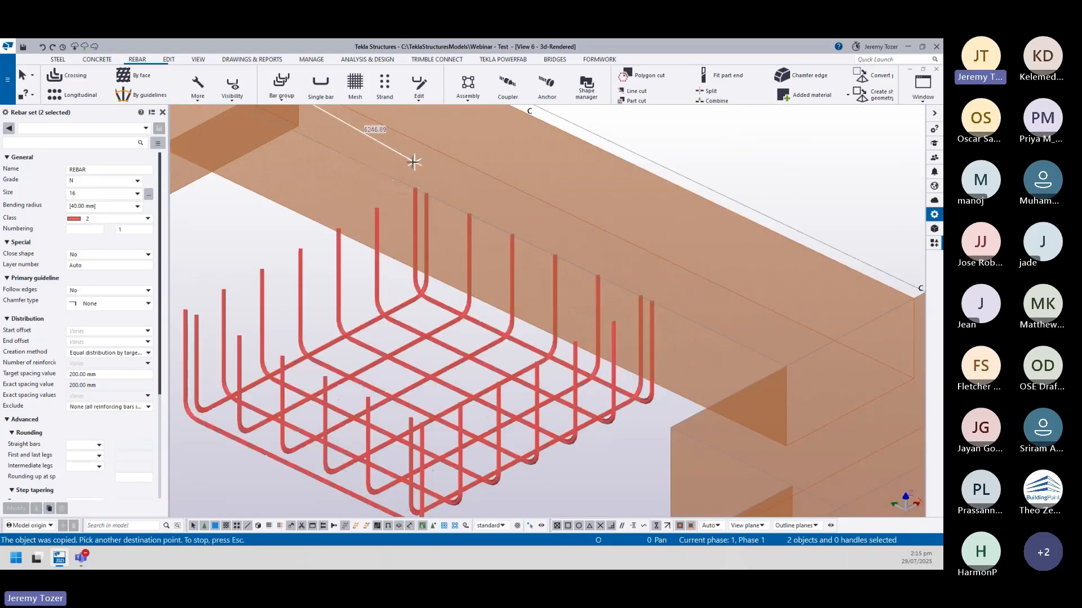
scroll(413, 162, down, 3)
scroll(379, 345, up, 2)
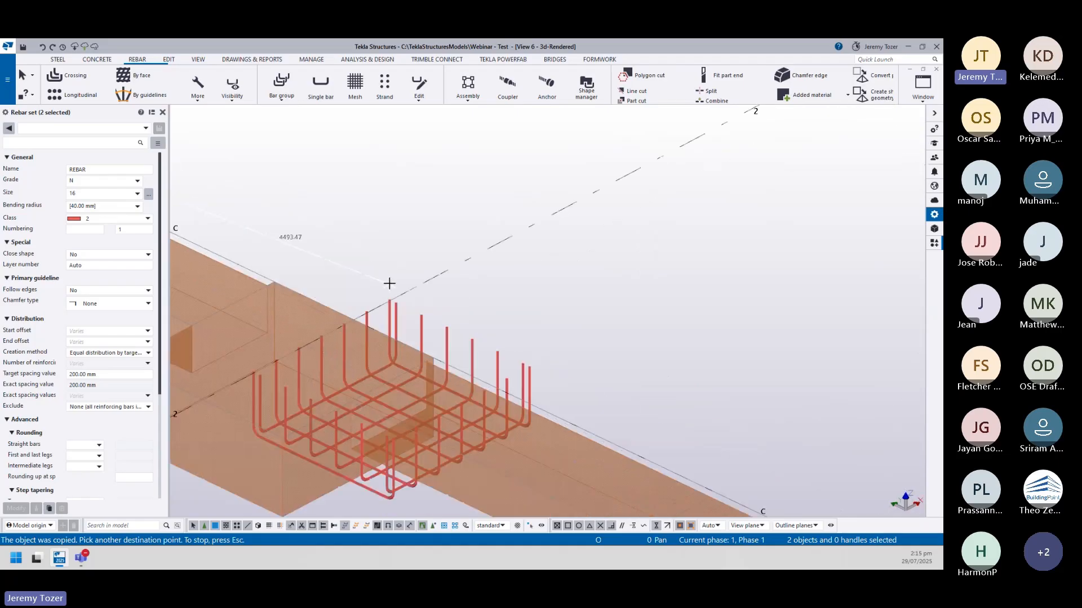
click(275, 282)
scroll(344, 288, down, 3)
middle_drag(520, 351, 372, 203)
scroll(395, 186, up, 3)
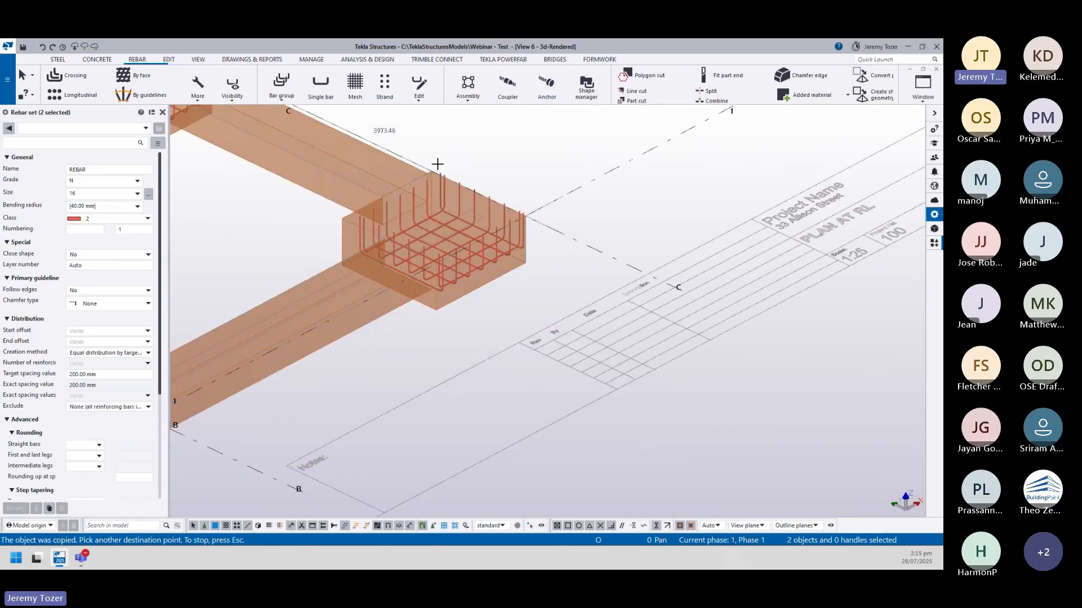
scroll(433, 168, up, 4)
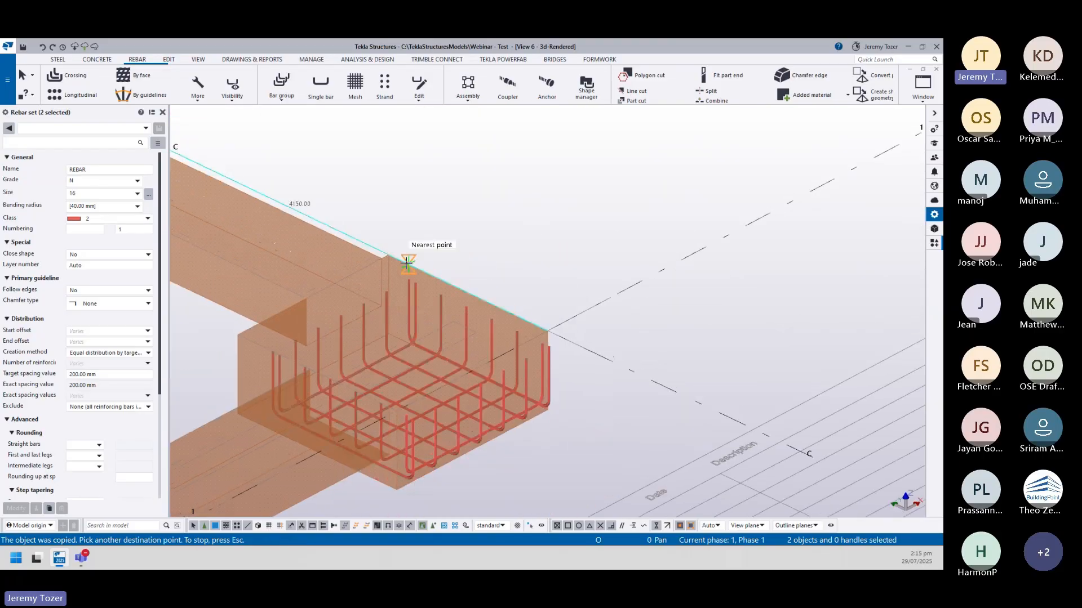
scroll(427, 212, down, 5)
key(Escape)
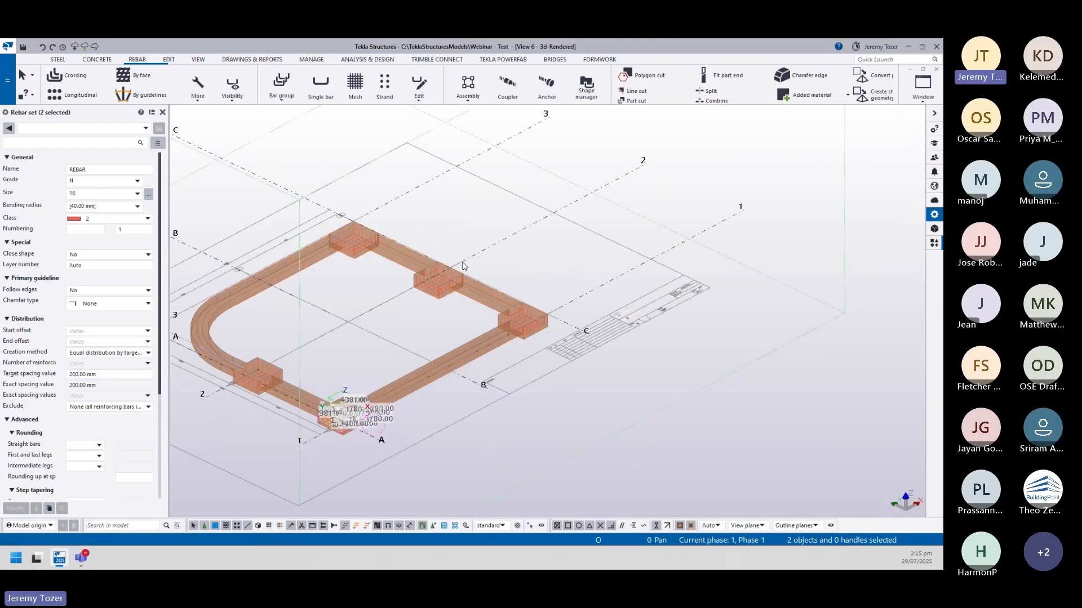
- Start a new crossing rebar set using the grade N, size 10 tie/stirrup bar with class 3
click(356, 325)
mouse_move(353, 344)
ctrl+middle_down()
mouse_move(337, 437)
mouse_move(391, 458)
mouse_move(507, 413)
ctrl+middle_up()
scroll(347, 441, up, 3)
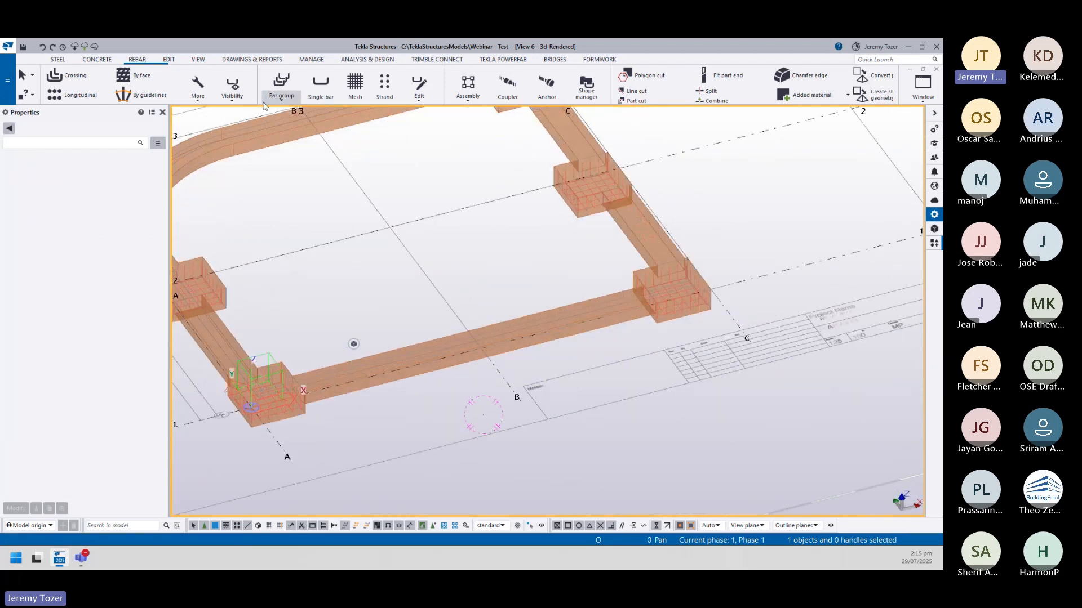
click(66, 75)
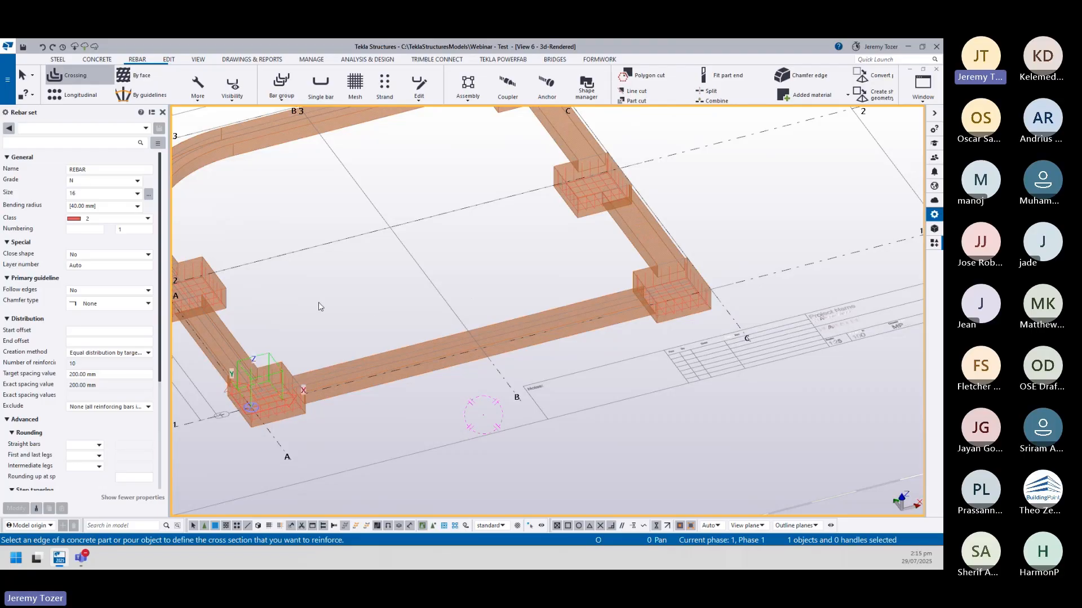
click(149, 195)
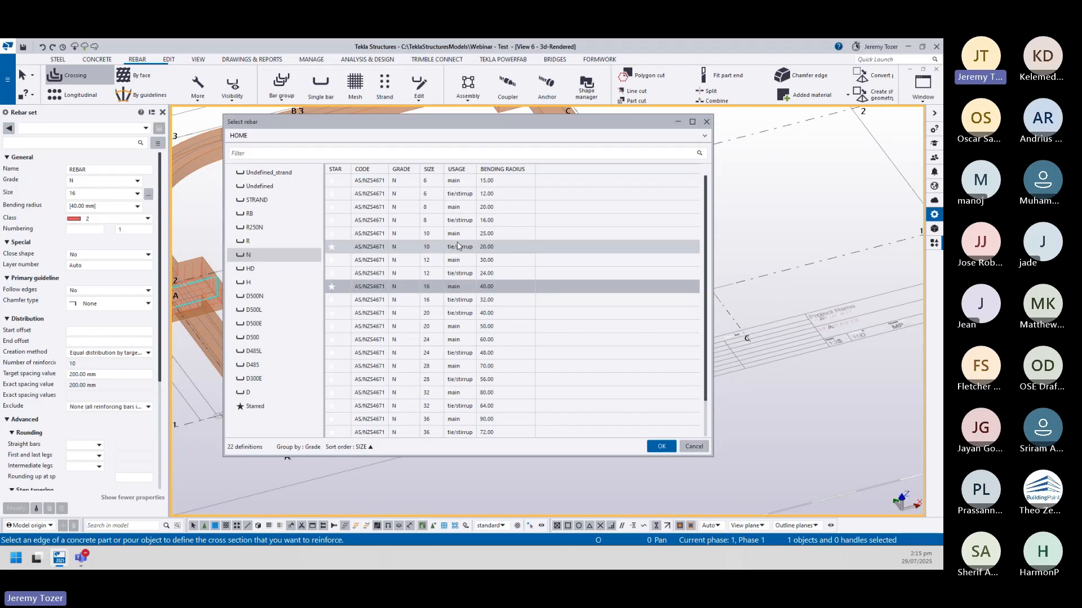
double_click(457, 246)
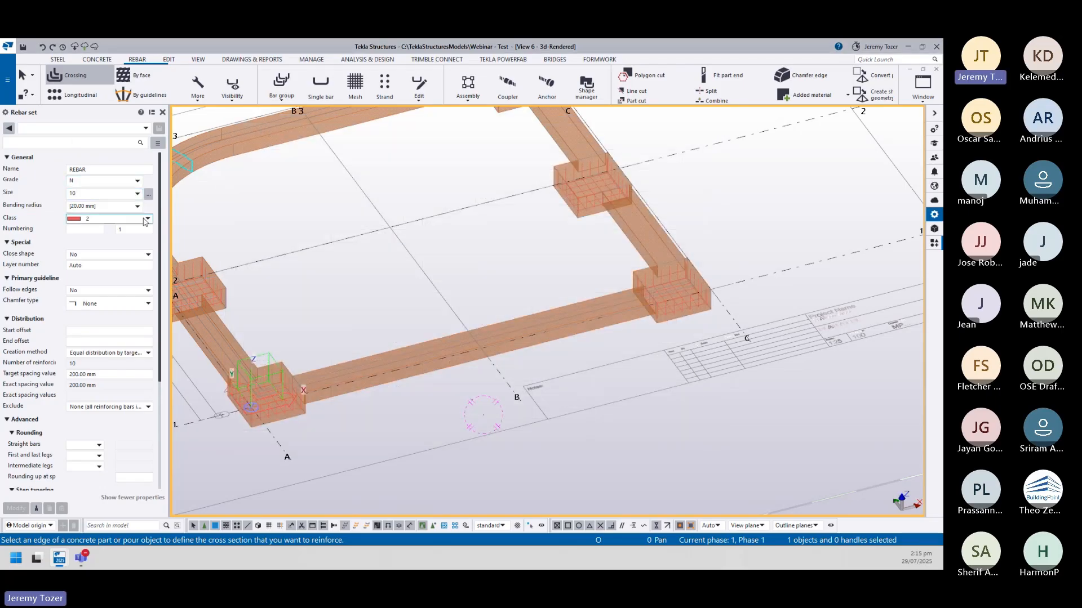
click(147, 219)
click(93, 258)
- Create the crossing stirrup set in the long strip footing along grid line 1, keeping all legs of the cross section
click(380, 388)
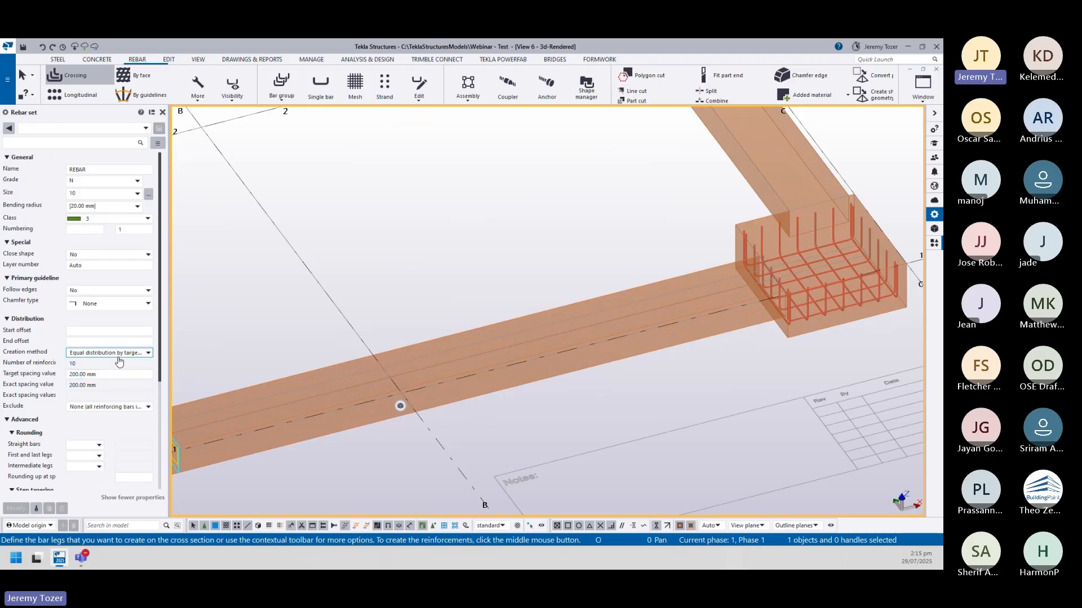
scroll(383, 424, down, 5)
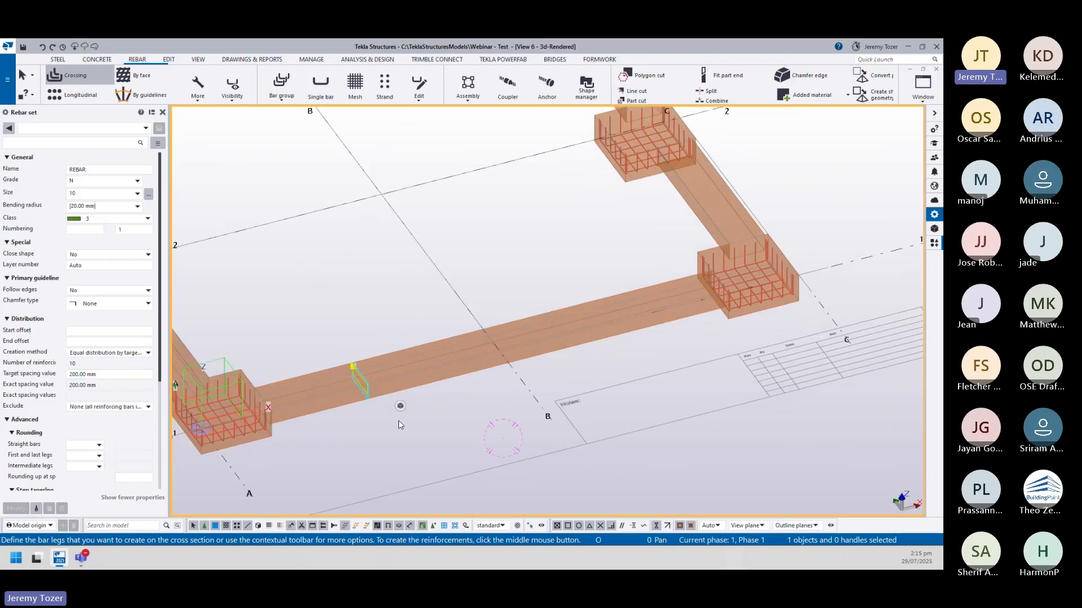
scroll(397, 421, up, 6)
middle_click(438, 437)
scroll(458, 409, down, 5)
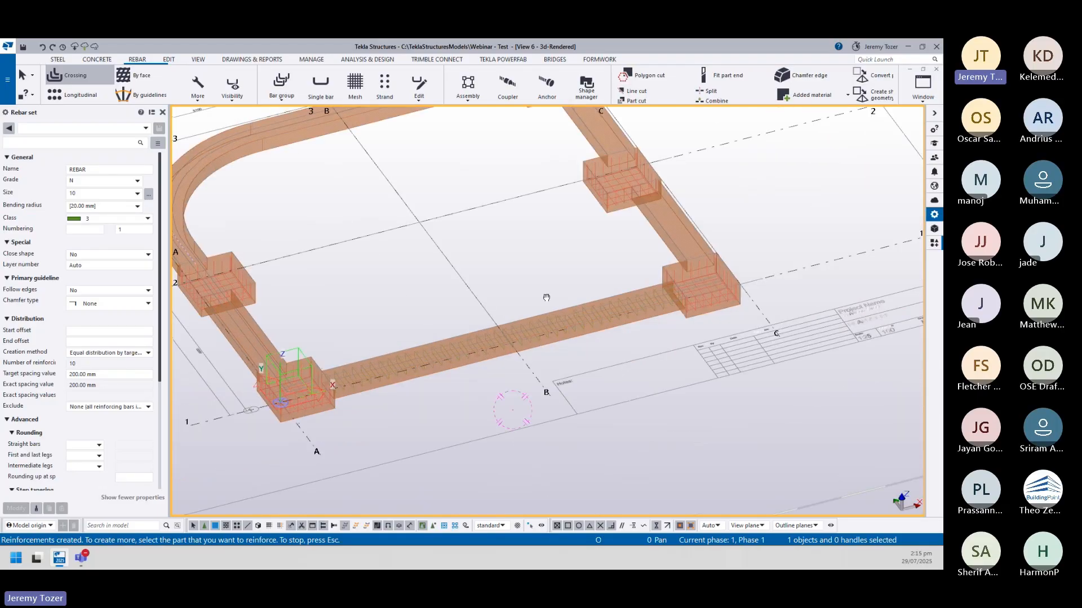
- Create crossing stirrup sets in the remaining strip footings along grid lines A and C and the curved strip along grid line 3
scroll(572, 361, up, 5)
click(572, 364)
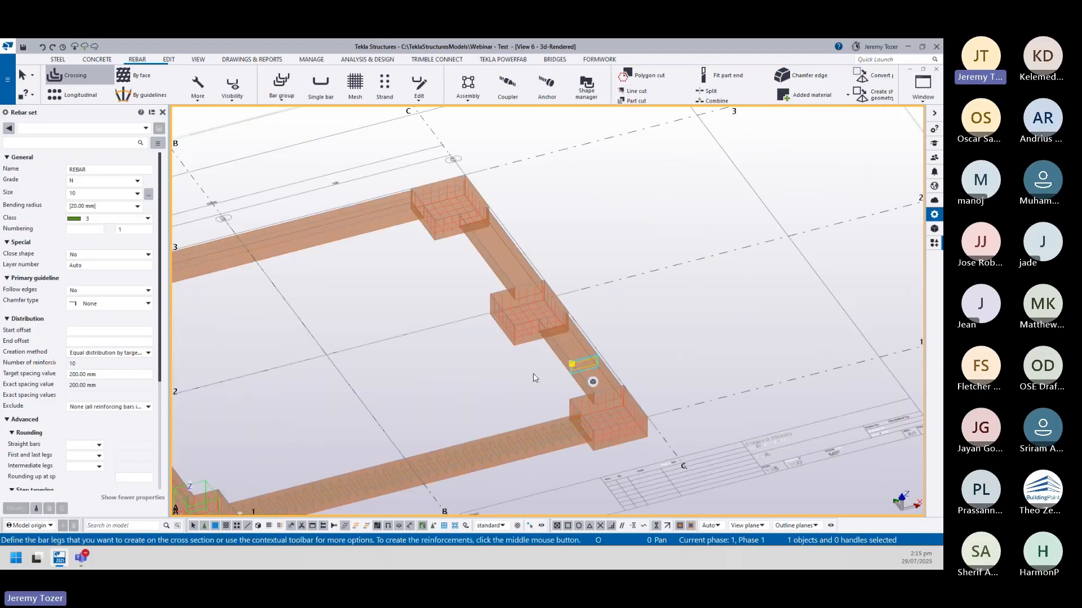
click(493, 262)
click(357, 237)
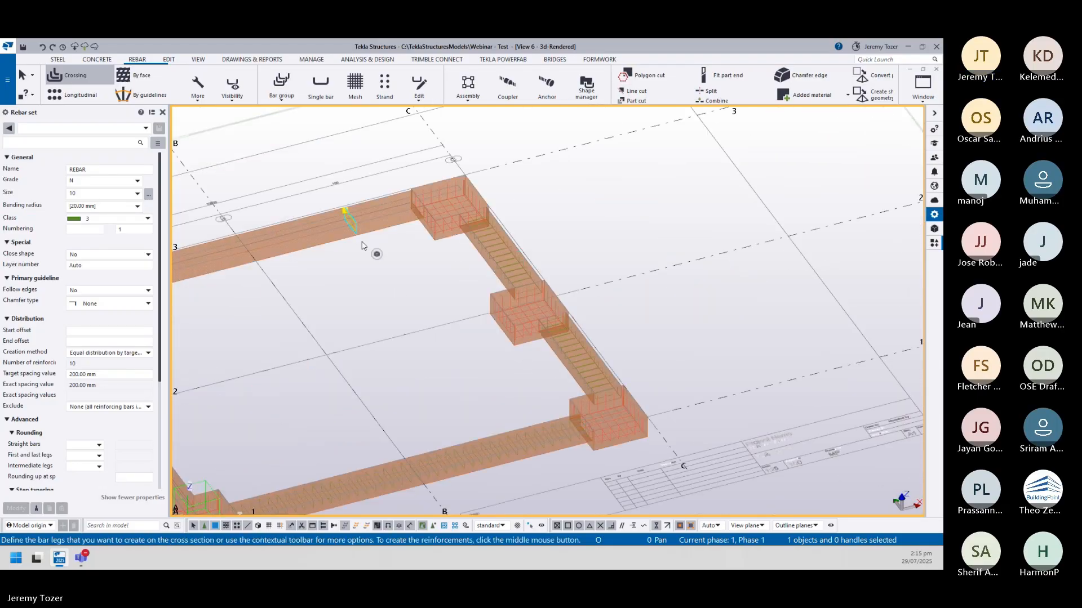
middle_click(338, 267)
scroll(338, 266, down, 3)
scroll(327, 263, up, 2)
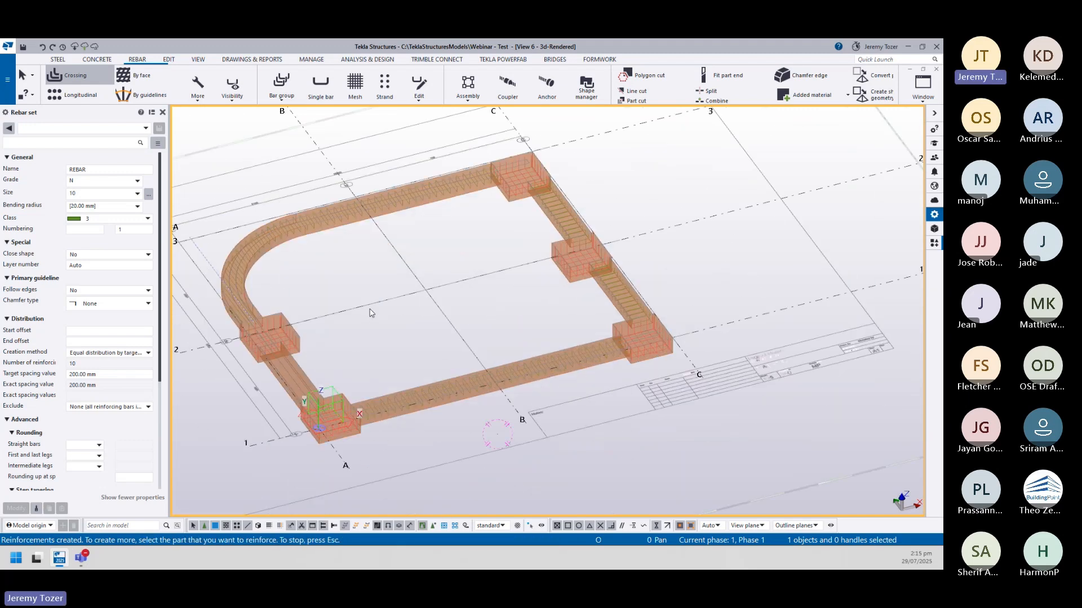
scroll(327, 263, up, 3)
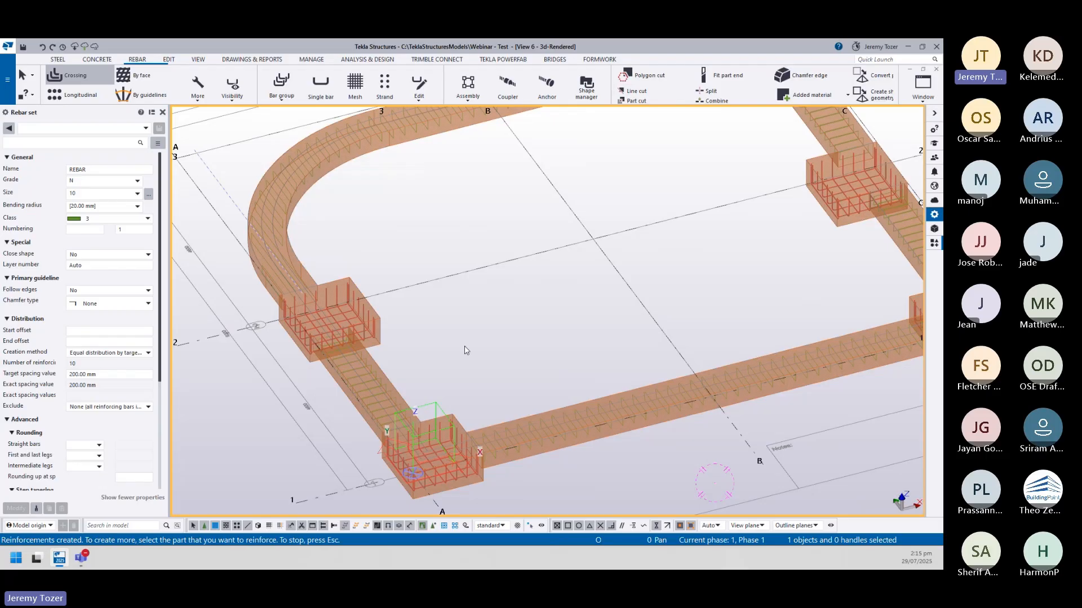
scroll(495, 344, down, 3)
ctrl+middle_drag(496, 341, 715, 327)
scroll(495, 322, up, 6)
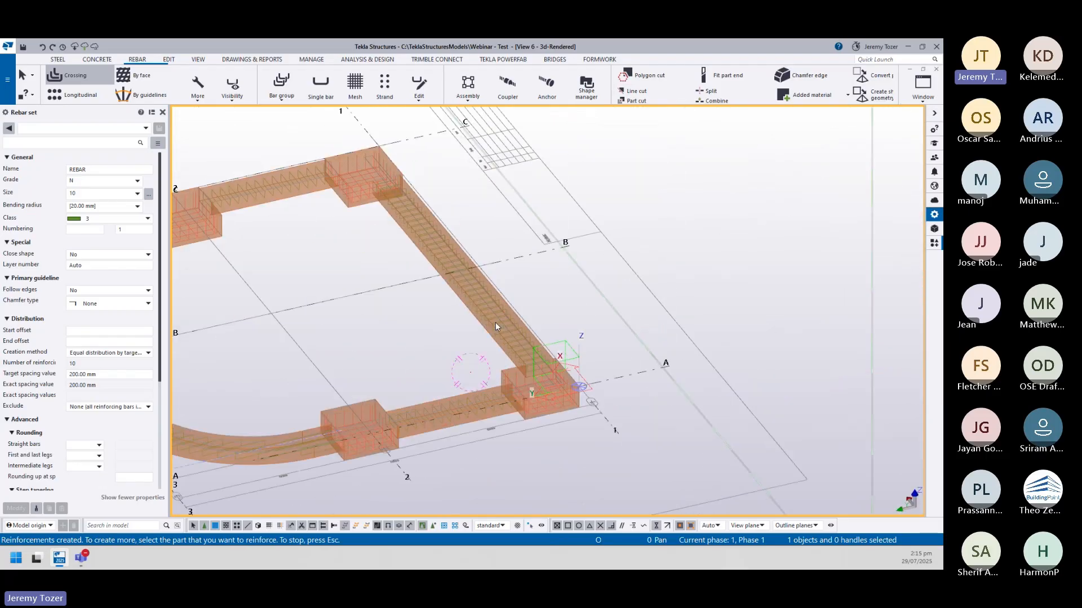
key(Escape)
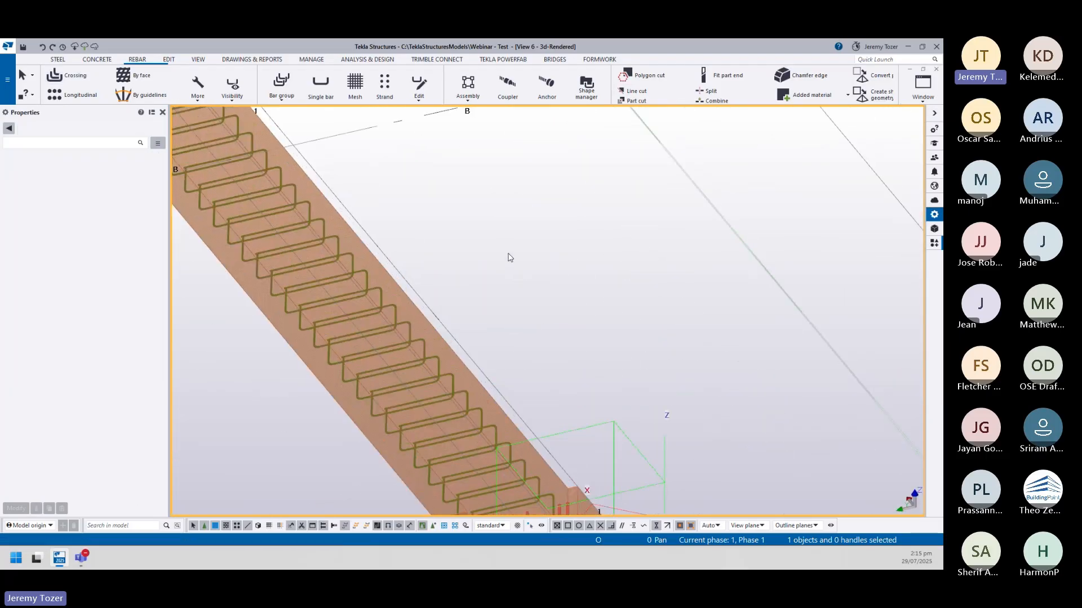
- Turn on direct modification and select the stirrup set in the long strip footing along grid line 1
scroll(476, 259, down, 3)
scroll(372, 326, up, 3)
middle_drag(474, 255, 418, 294)
click(431, 307)
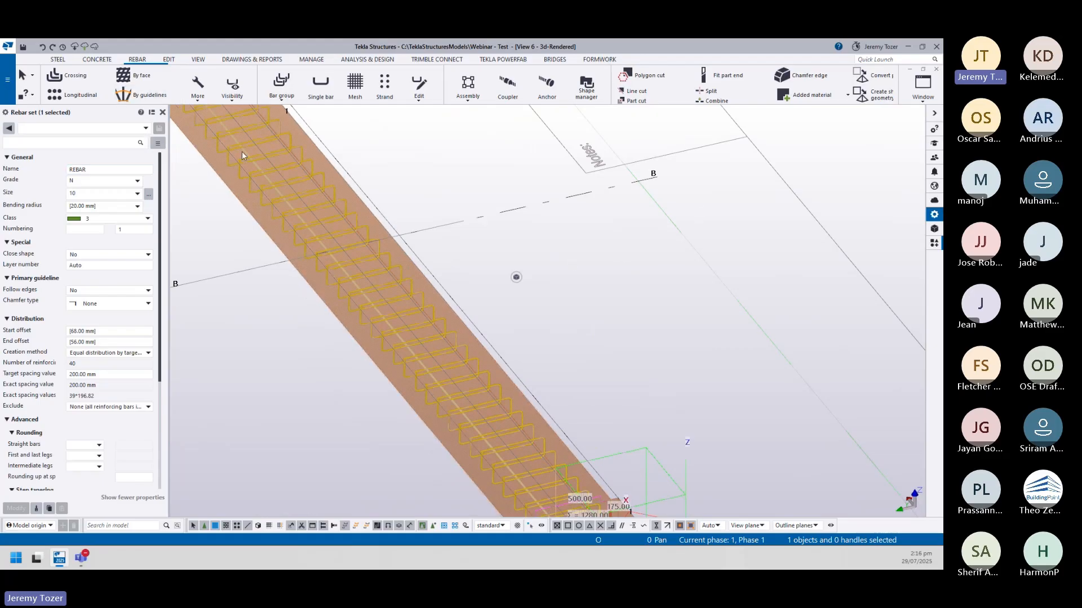
click(621, 289)
click(529, 526)
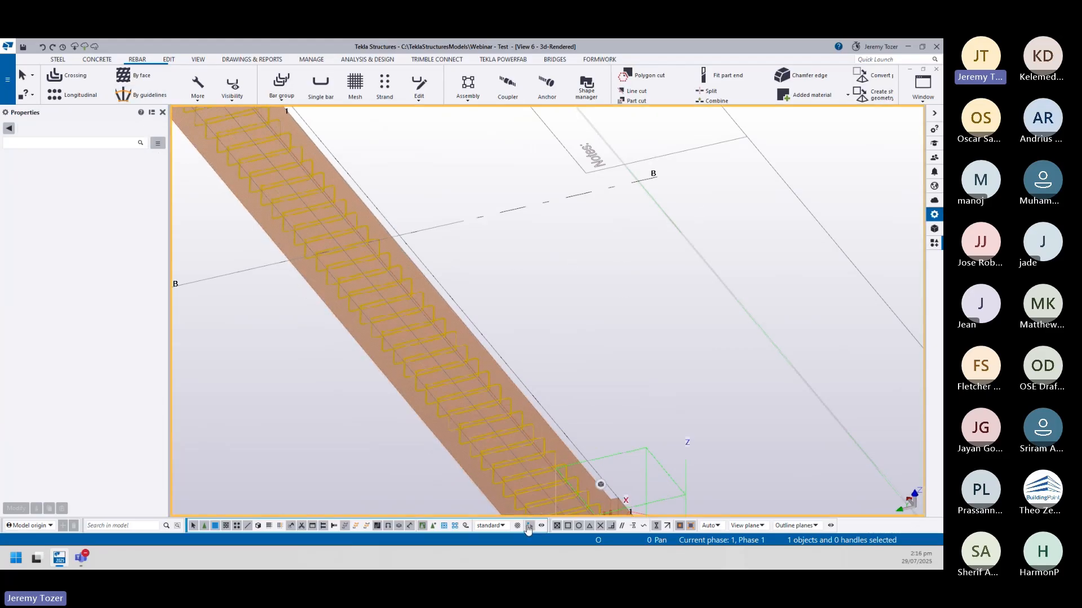
click(457, 366)
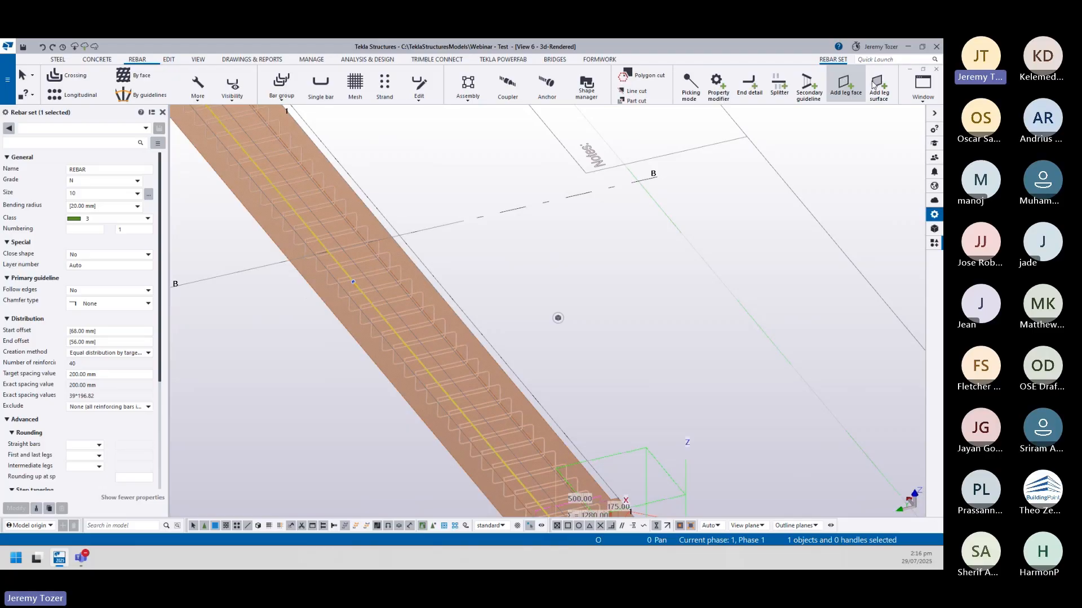
- Add an end detail modifier with Standard 135-degrees hooks to the stirrup set along grid line 1
click(751, 87)
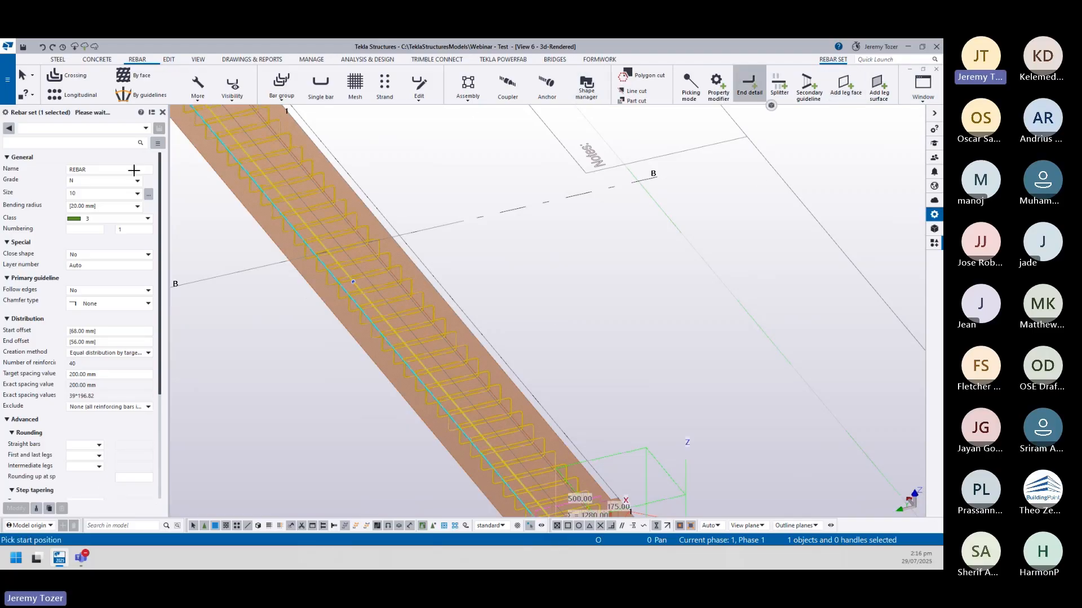
click(132, 231)
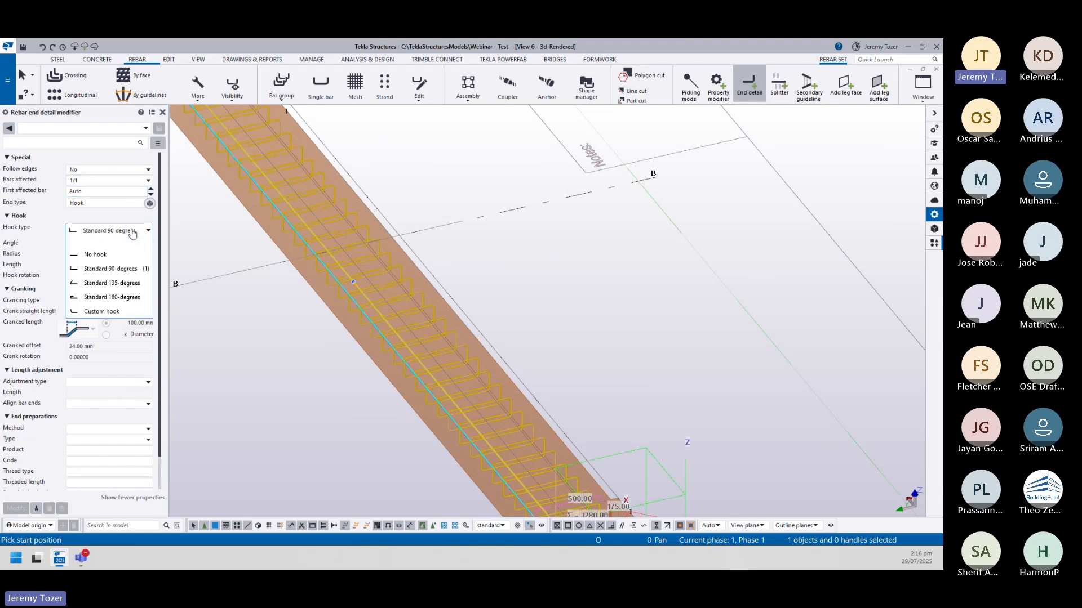
click(136, 283)
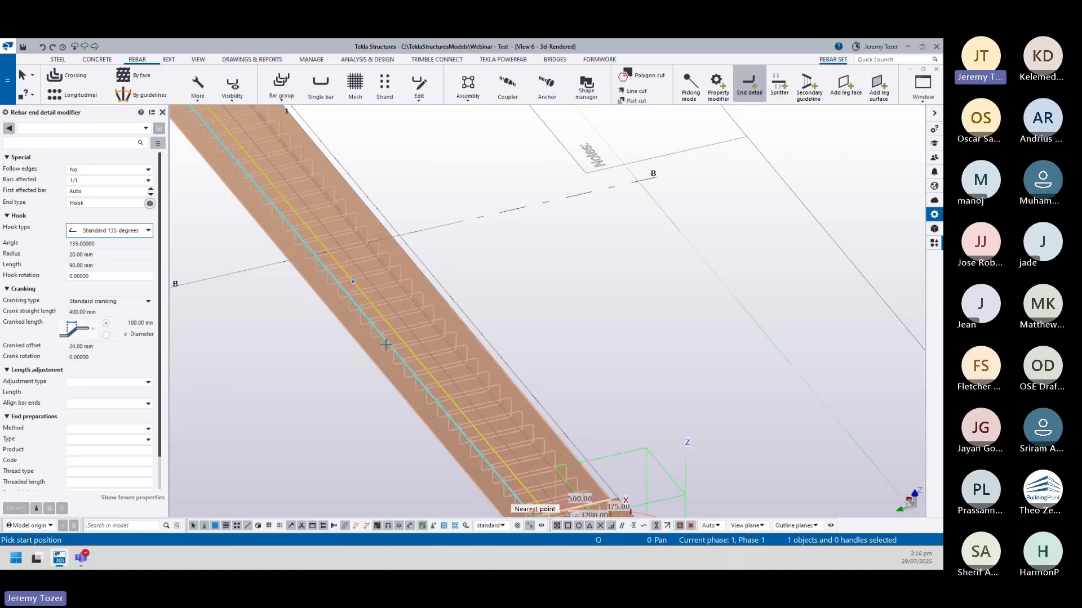
scroll(387, 345, up, 3)
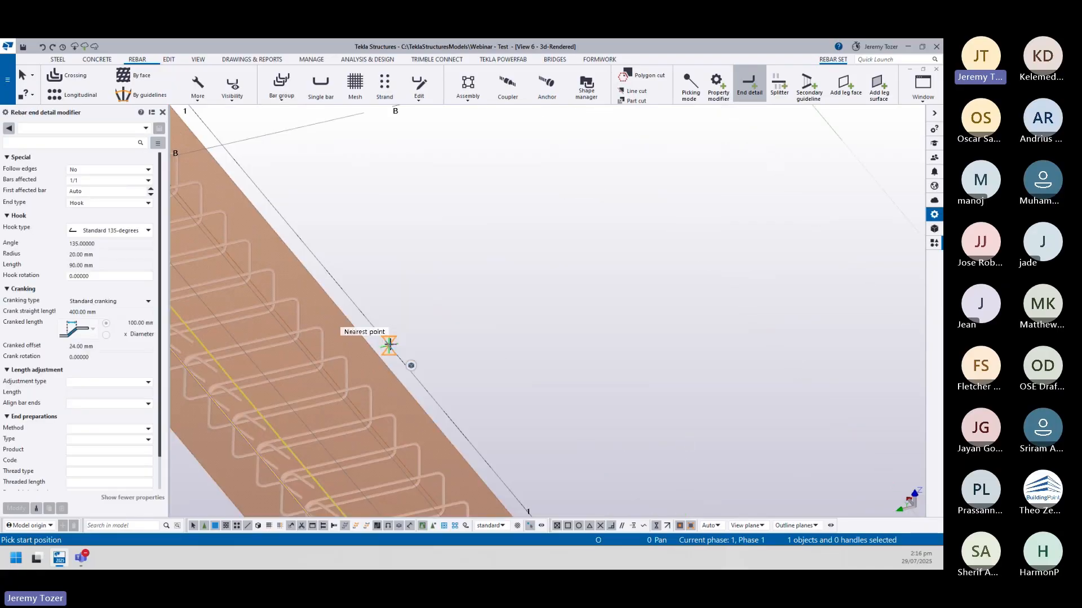
scroll(318, 382, down, 2)
scroll(318, 382, down, 4)
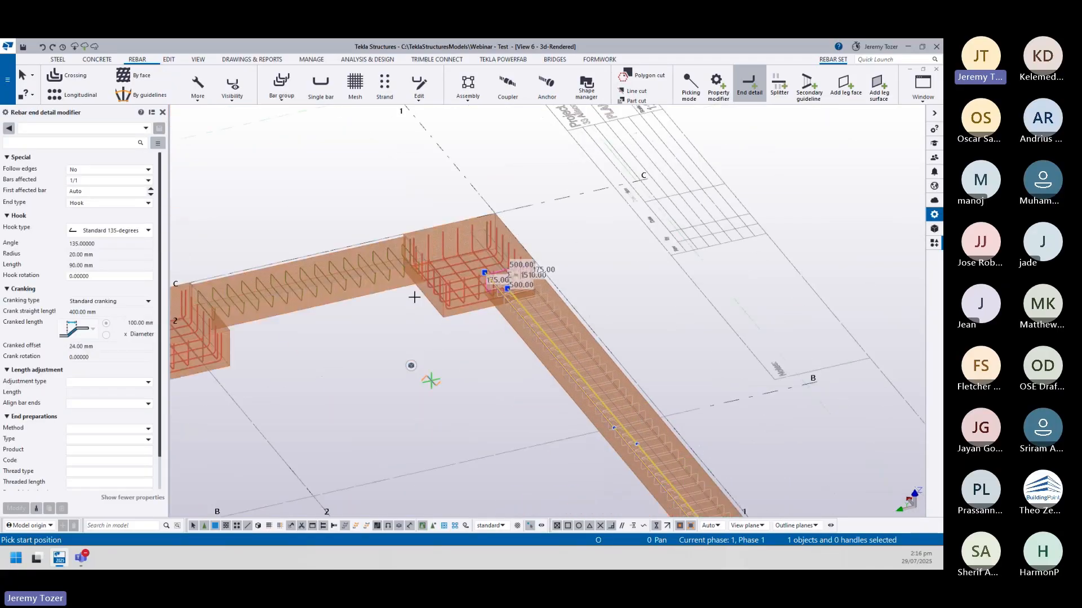
scroll(428, 406, up, 2)
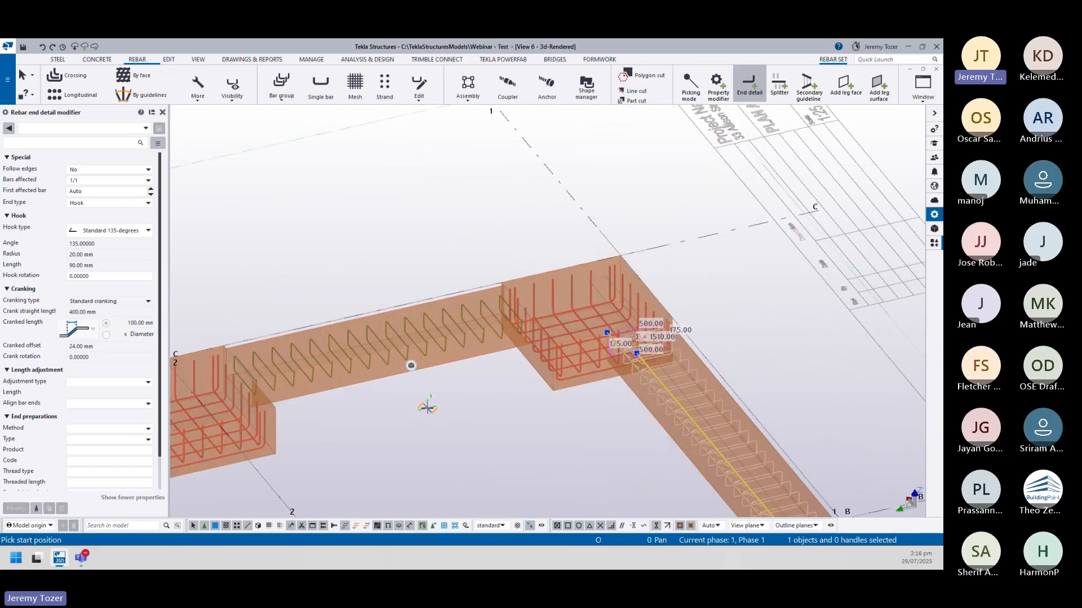
key(Escape)
- Add the 135-degree hook end detail to the stirrup set in the strip between the C/1 and C/2 pads
click(393, 333)
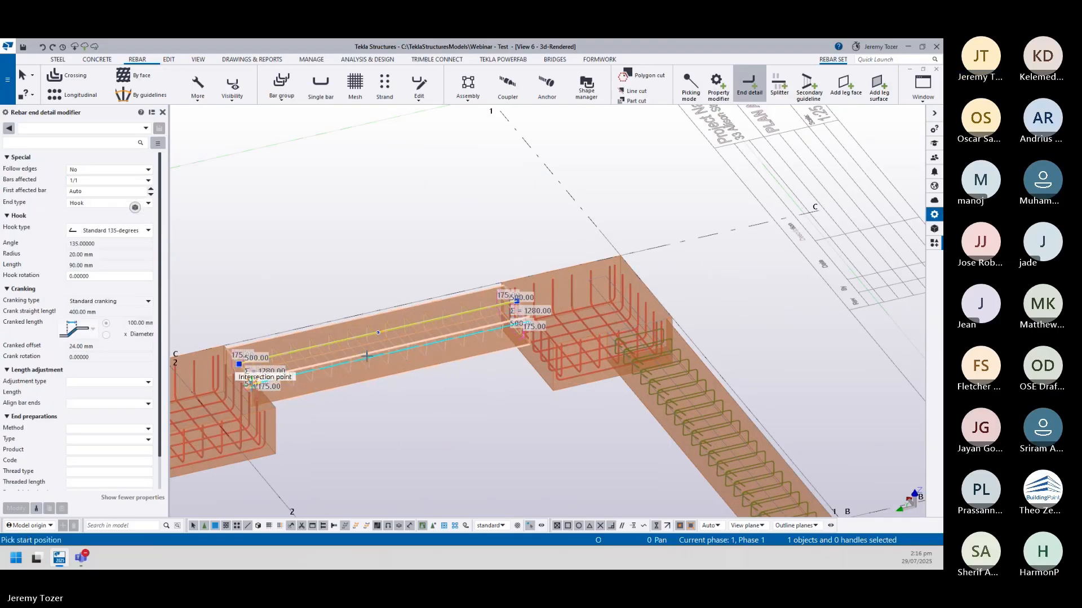
scroll(367, 356, up, 4)
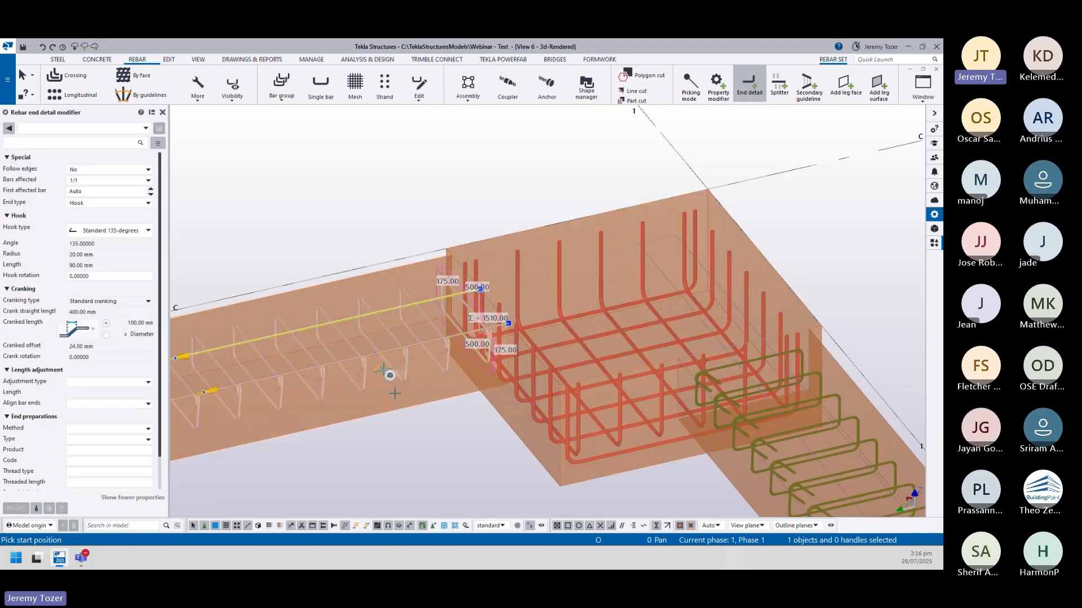
scroll(390, 372, down, 2)
middle_drag(381, 434, 597, 347)
scroll(594, 349, down, 3)
middle_drag(282, 503, 529, 483)
key(Escape)
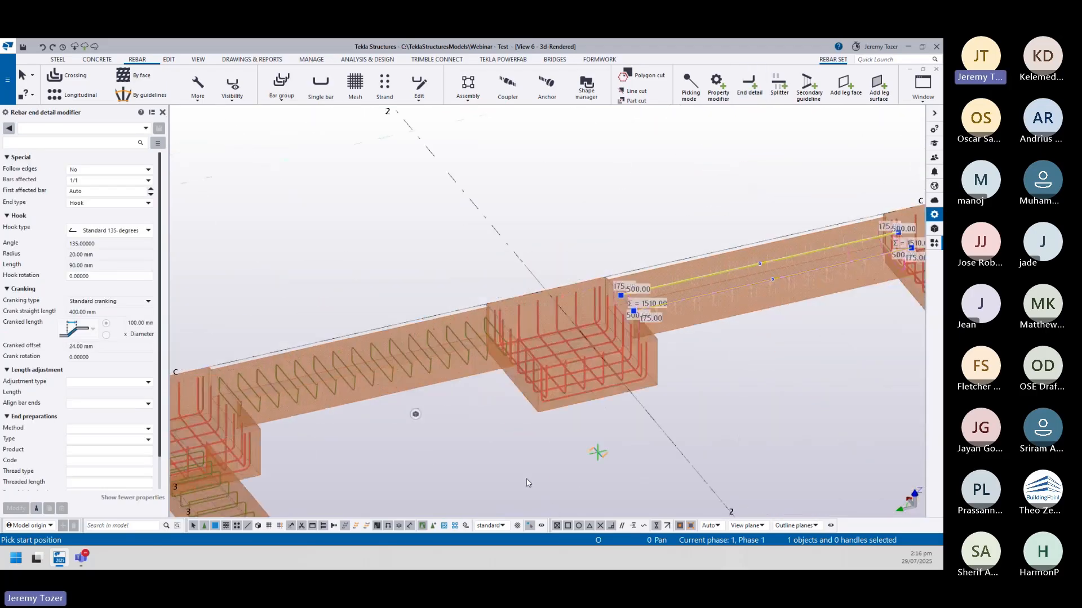
- Add the 135-degree hook end detail to the stirrup set in the strip between the C/2 and C/3 pads
scroll(372, 343, up, 4)
click(370, 340)
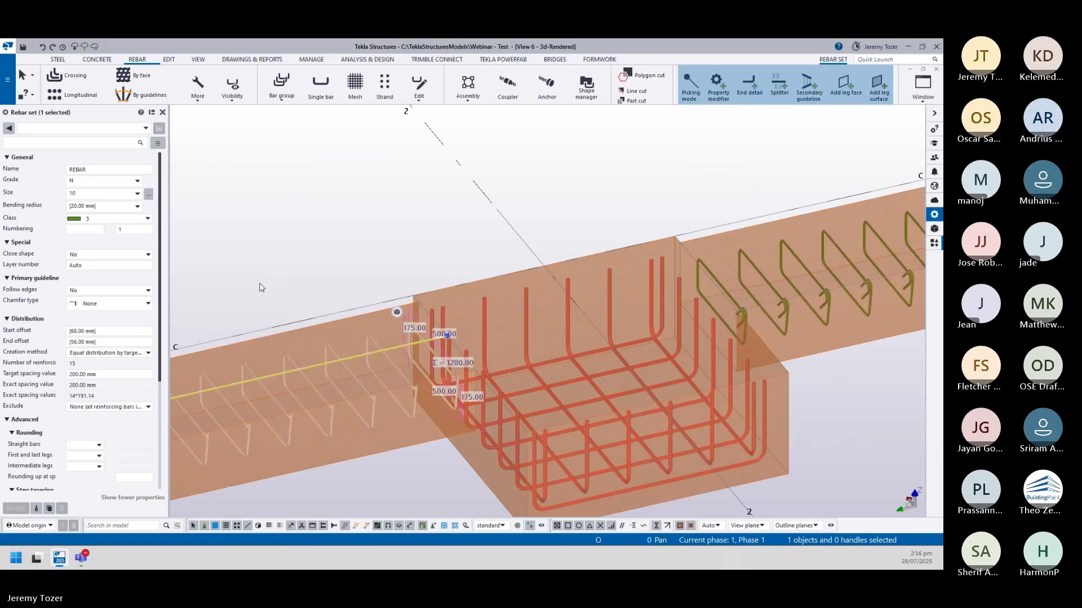
click(749, 86)
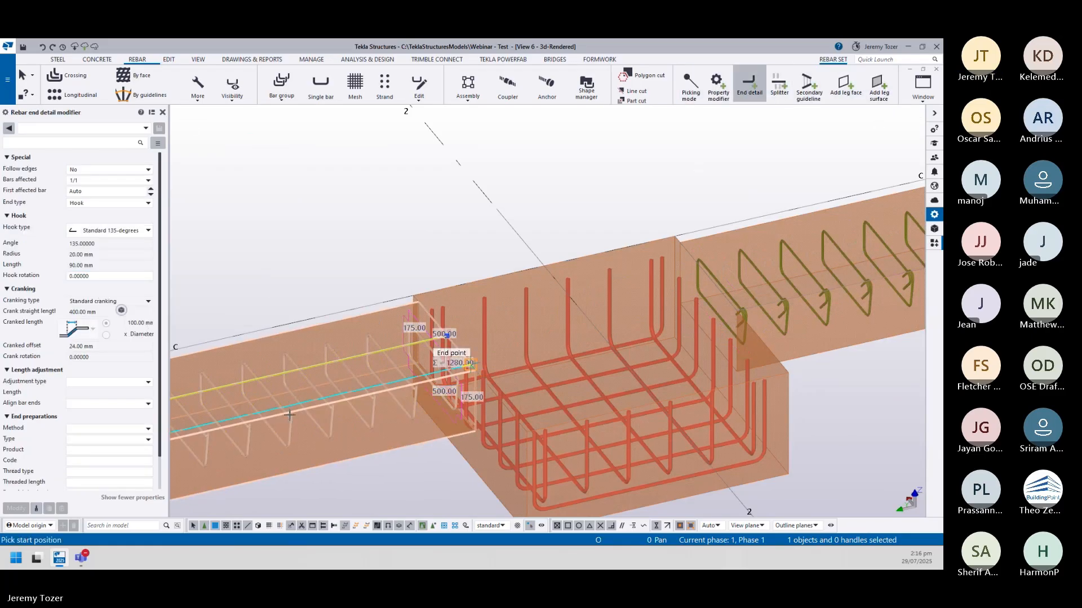
scroll(289, 415, up, 3)
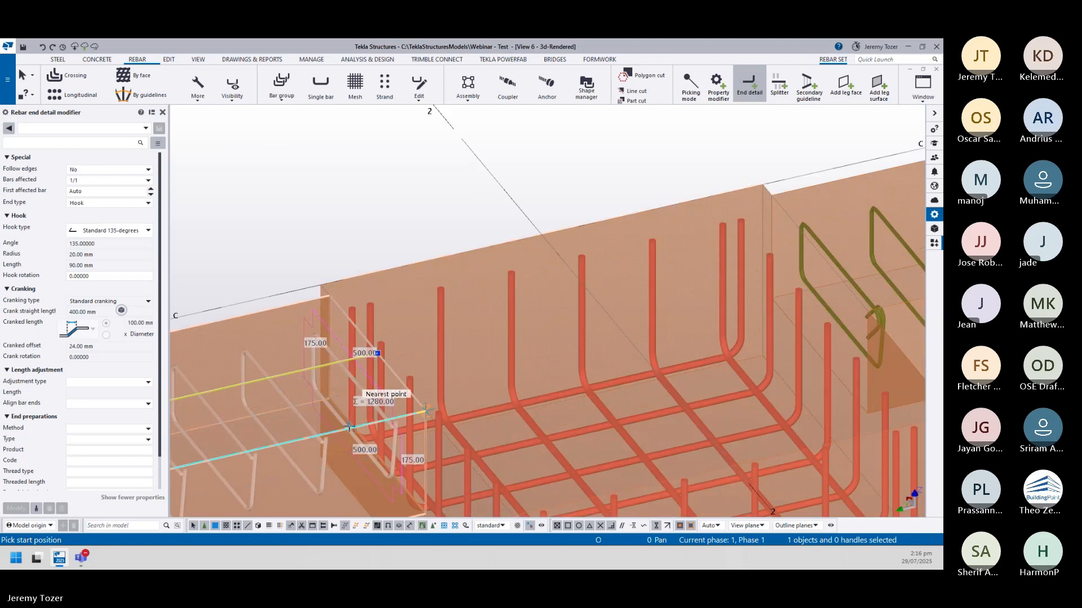
key(Escape)
scroll(389, 439, down, 5)
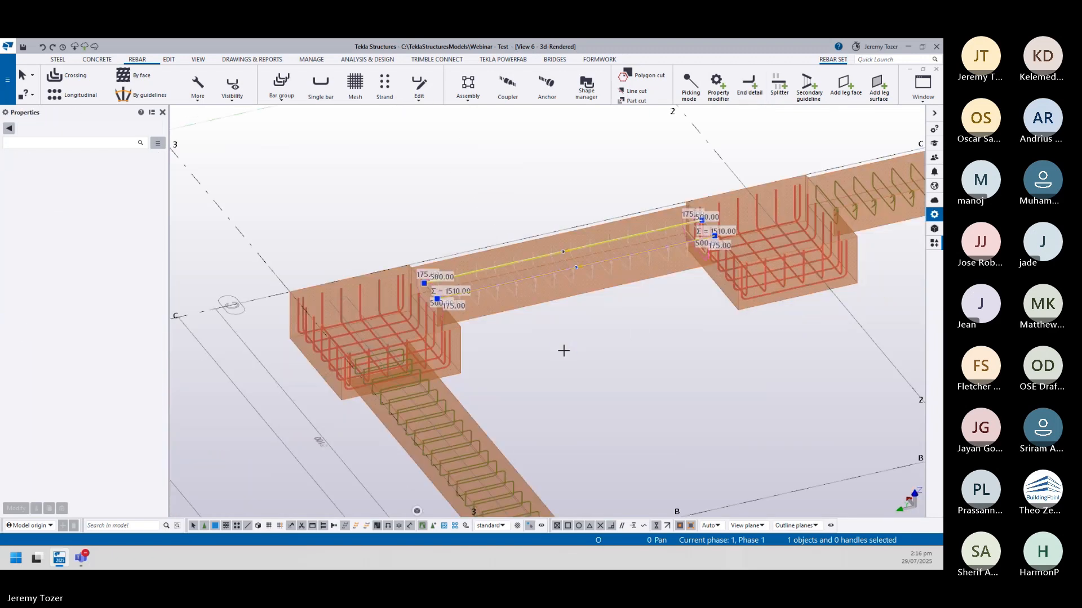
- Select the stirrup set in the curved strip footing along grid line 3 and switch to a plan view
middle_drag(554, 322, 510, 198)
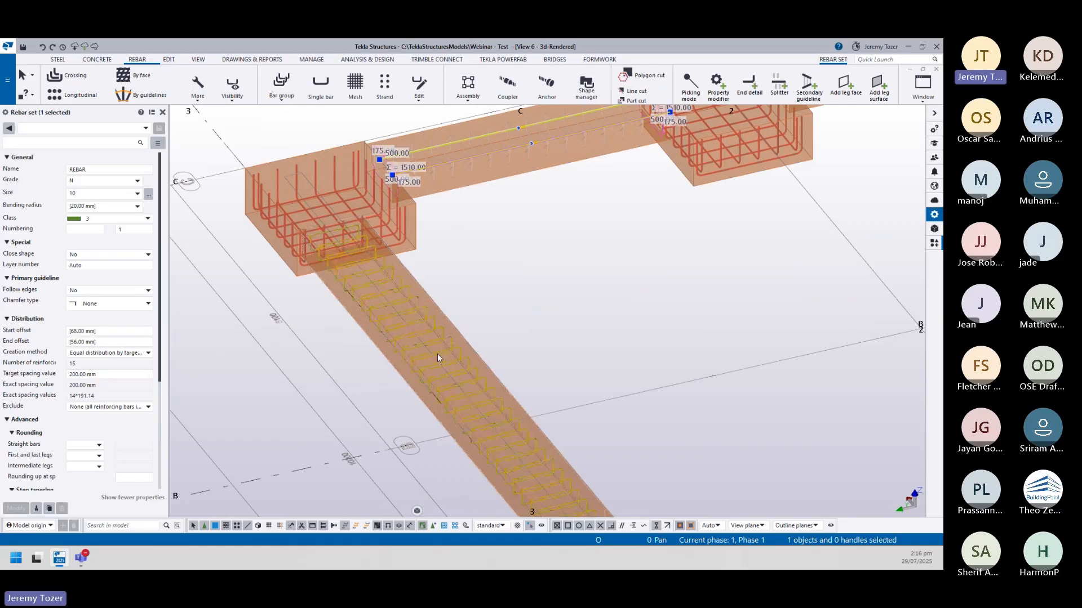
click(439, 337)
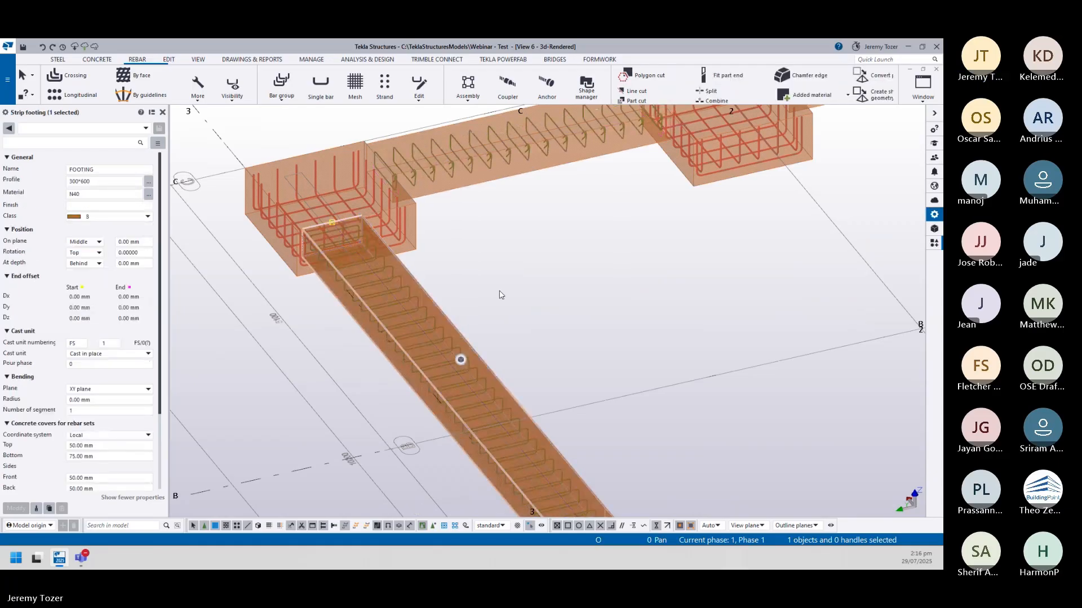
click(449, 341)
scroll(448, 340, down, 5)
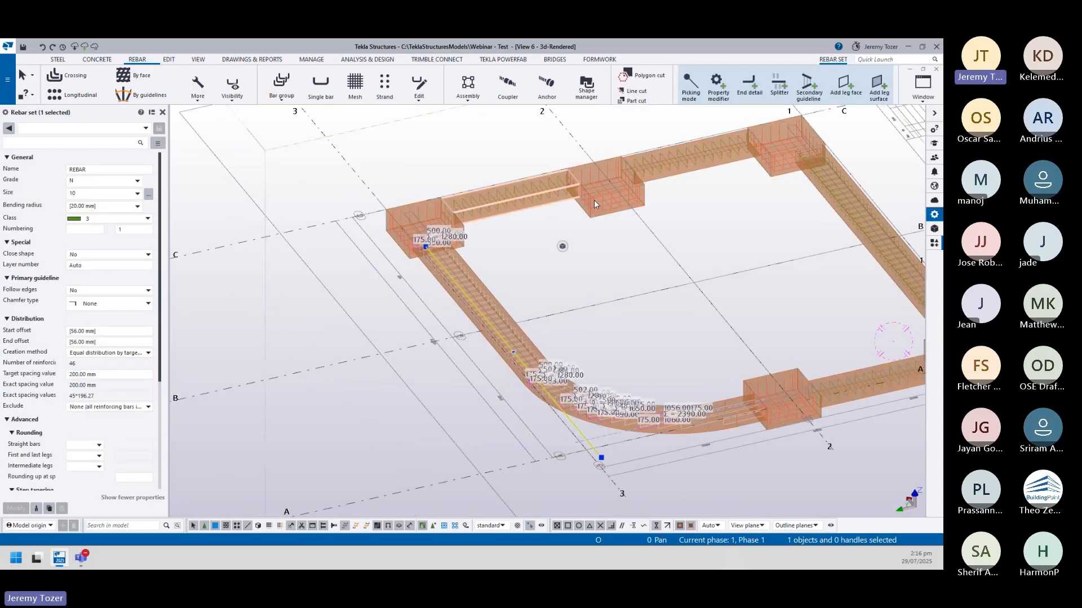
middle_drag(485, 213, 460, 213)
key(ctrl+p)
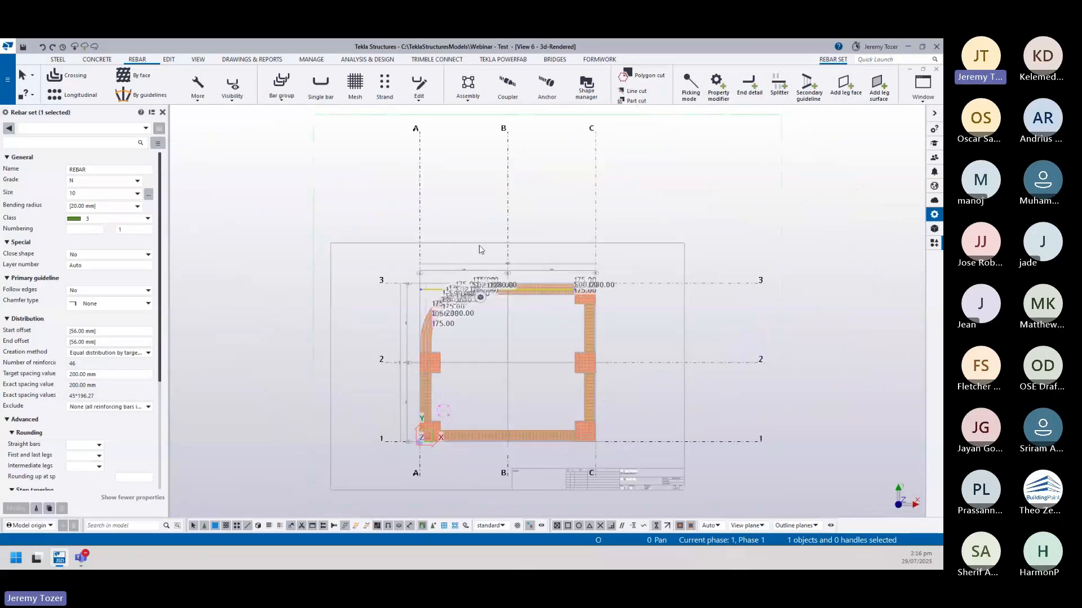
- Move the curved stirrup set's guideline end from the A/3 corner to the strip's inner edge at the A/2 pad
click(475, 402)
scroll(459, 333, up, 5)
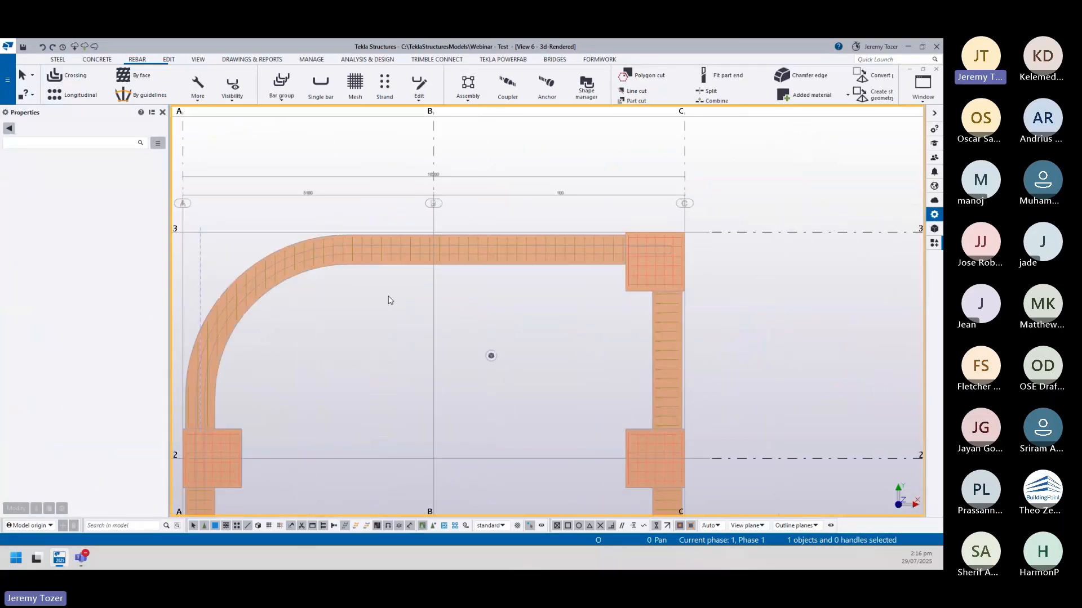
click(393, 263)
middle_drag(394, 327, 492, 325)
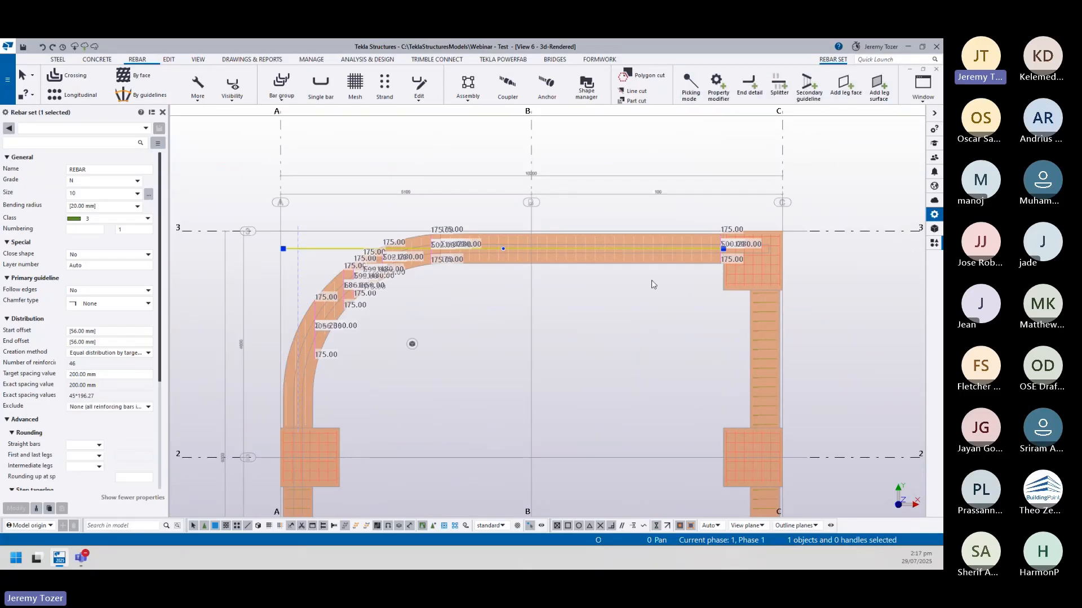
drag(285, 246, 308, 418)
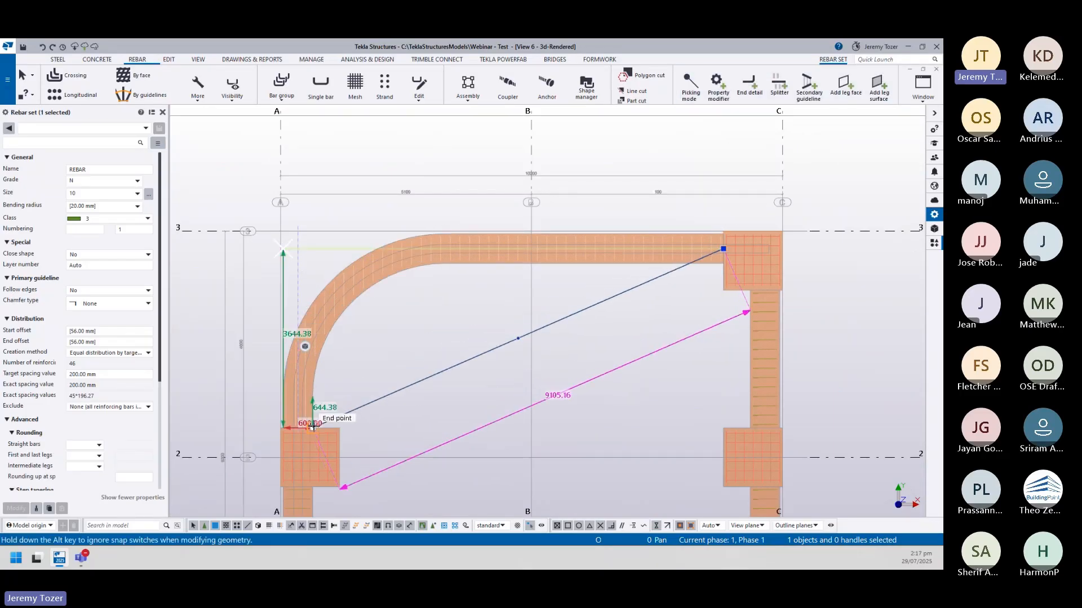
scroll(452, 366, up, 4)
scroll(452, 366, up, 2)
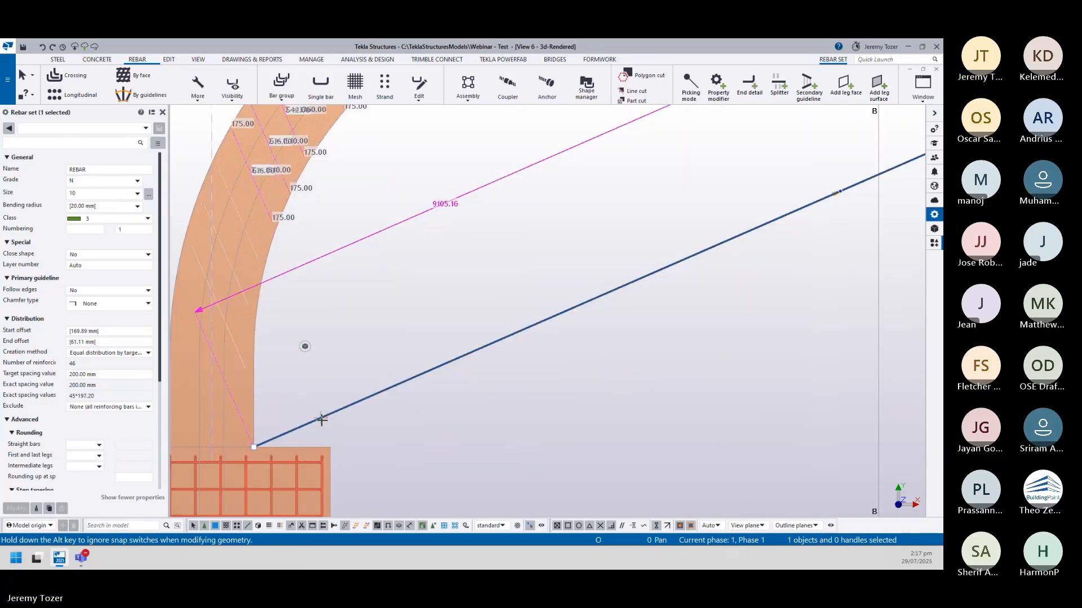
ctrl+middle_drag(320, 418, 428, 401)
scroll(428, 397, up, 1)
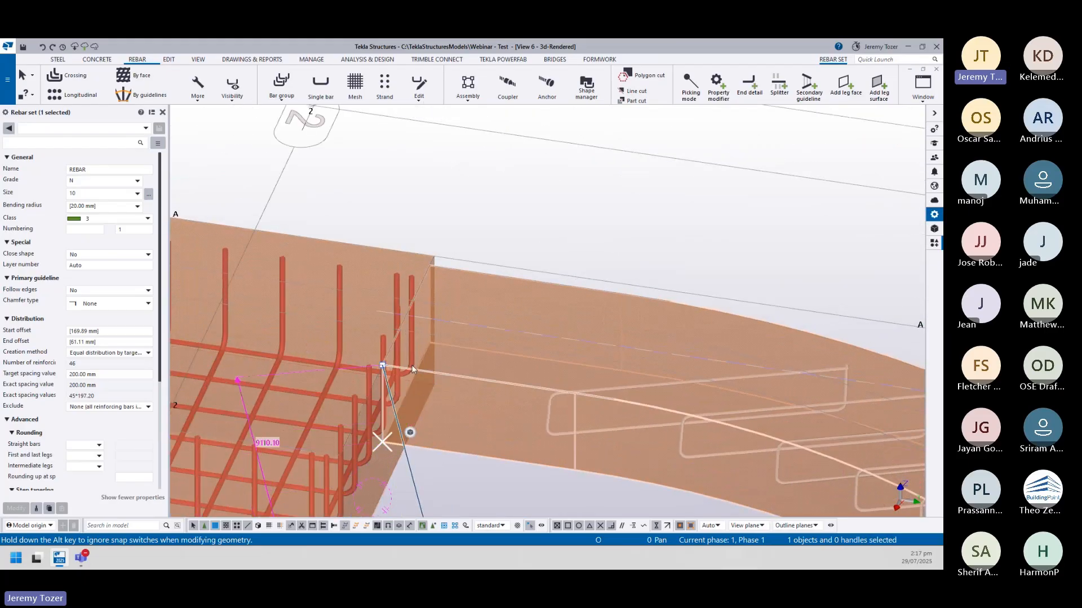
- Move the other end of the curved stirrup set's guideline to the strip's inner edge at the C/3 pad face
scroll(433, 423, down, 4)
ctrl+middle_drag(443, 418, 712, 286)
middle_drag(708, 206, 553, 298)
scroll(554, 297, up, 7)
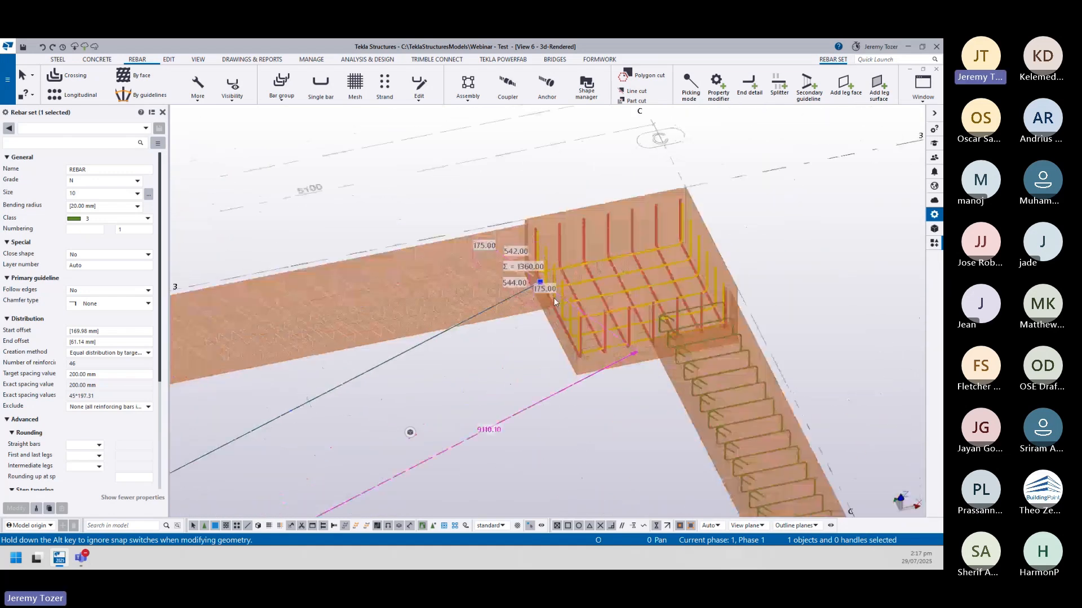
ctrl+middle_drag(540, 258, 561, 393)
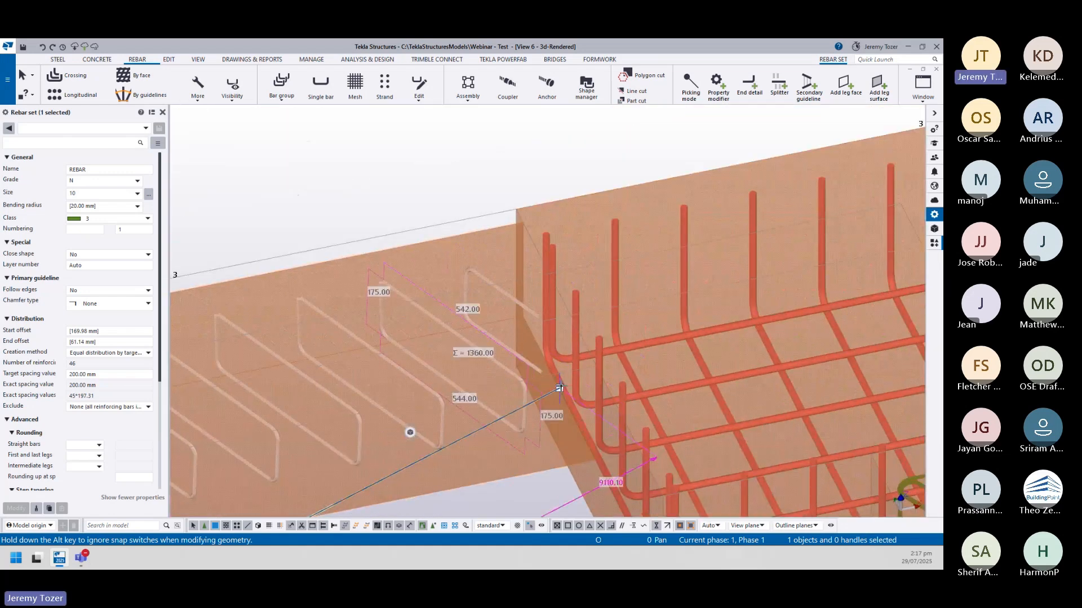
scroll(564, 405, down, 6)
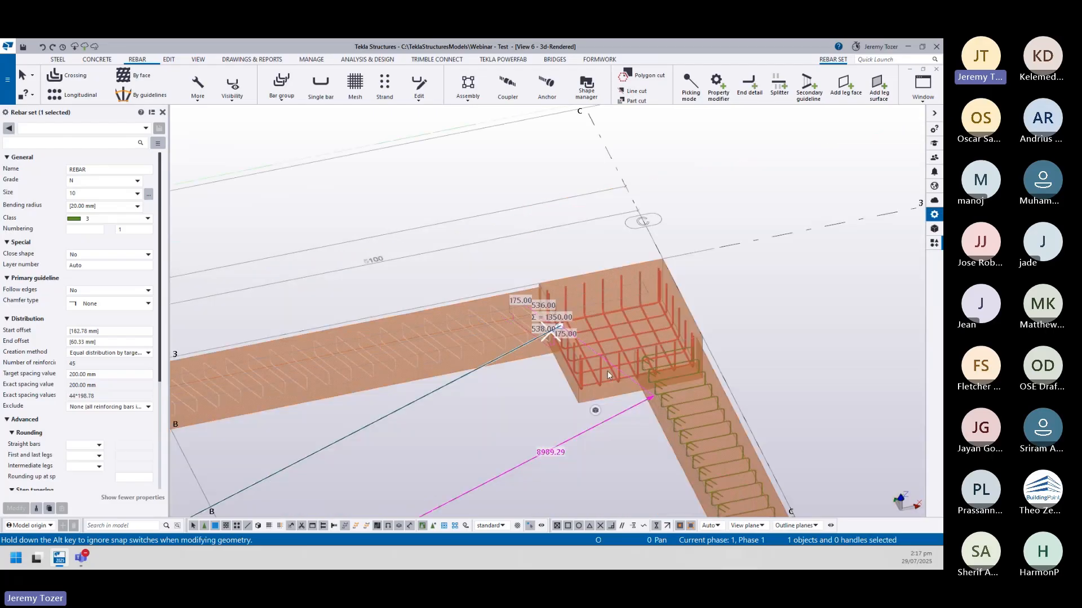
ctrl+middle_drag(513, 455, 350, 254)
scroll(360, 248, up, 3)
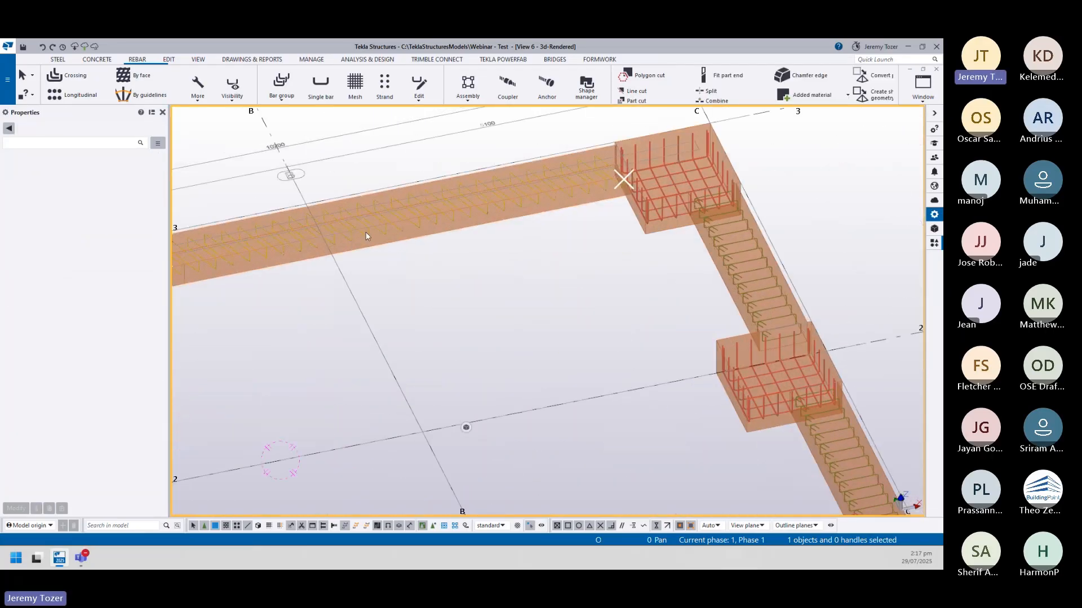
- Make the curved stirrup set along grid line 3 follow the edges of the strip footing
click(367, 237)
key(ctrl+p)
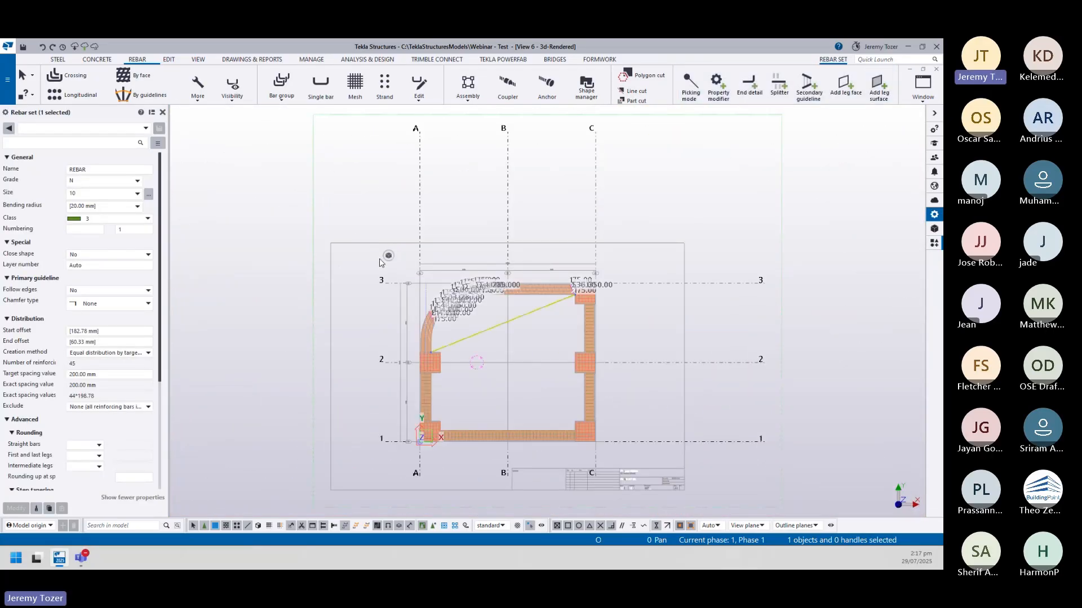
scroll(492, 345, up, 5)
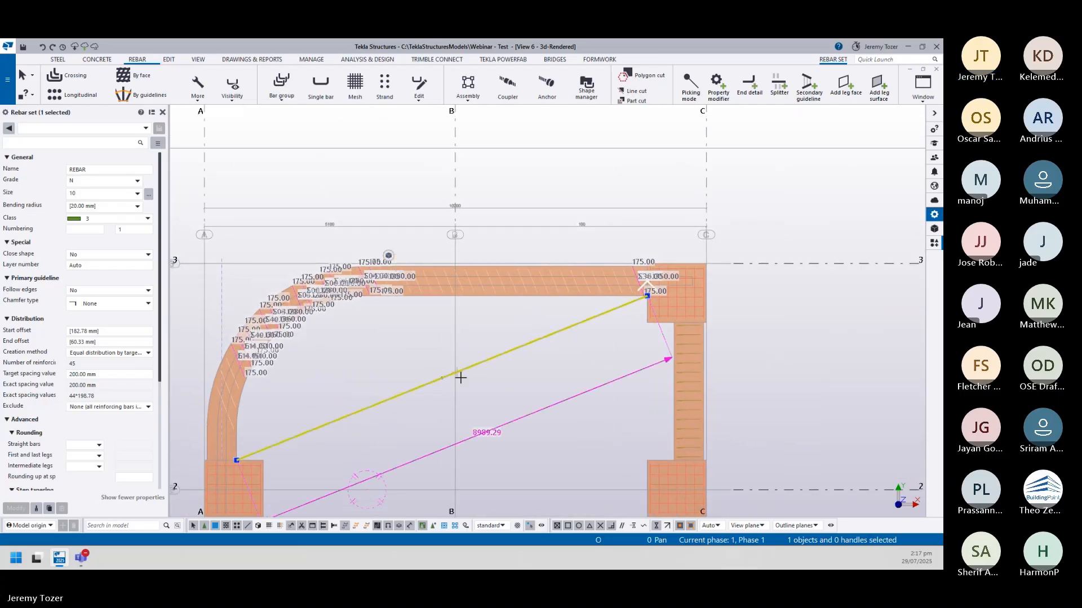
scroll(547, 302, down, 4)
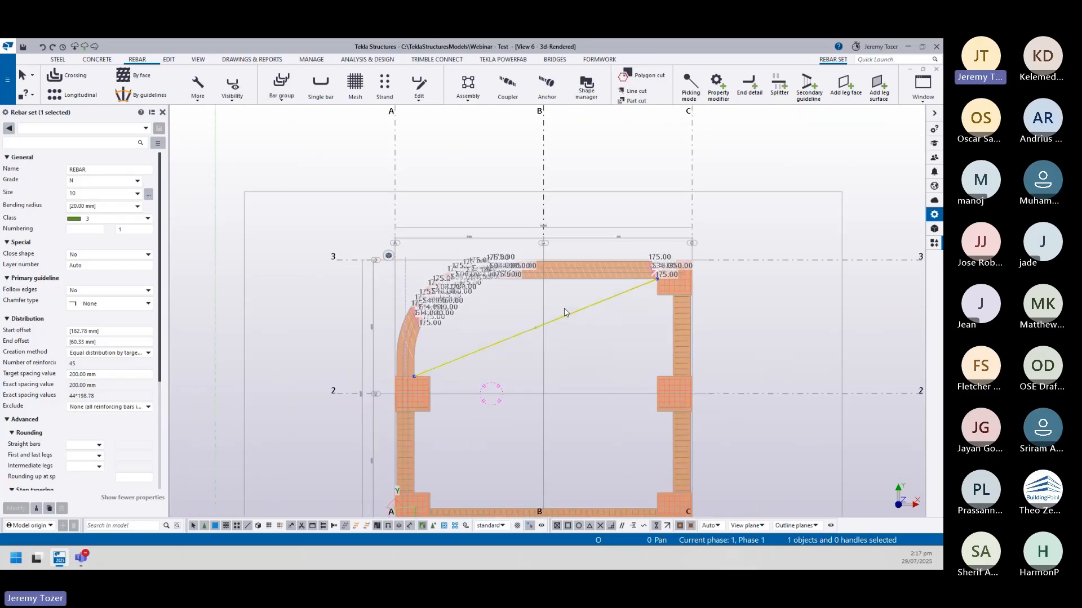
middle_drag(509, 296, 509, 346)
click(388, 256)
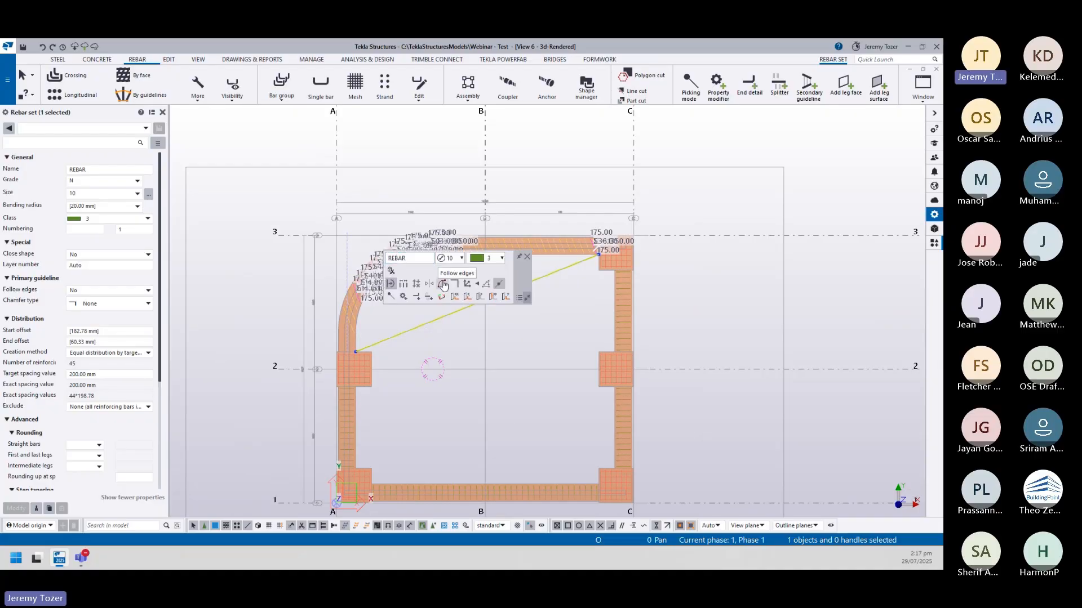
click(443, 284)
click(475, 357)
- Examine the stirrup distribution around the curved strip footing in 3D, from the A/2 pad to the C/3 pad
scroll(394, 257, up, 3)
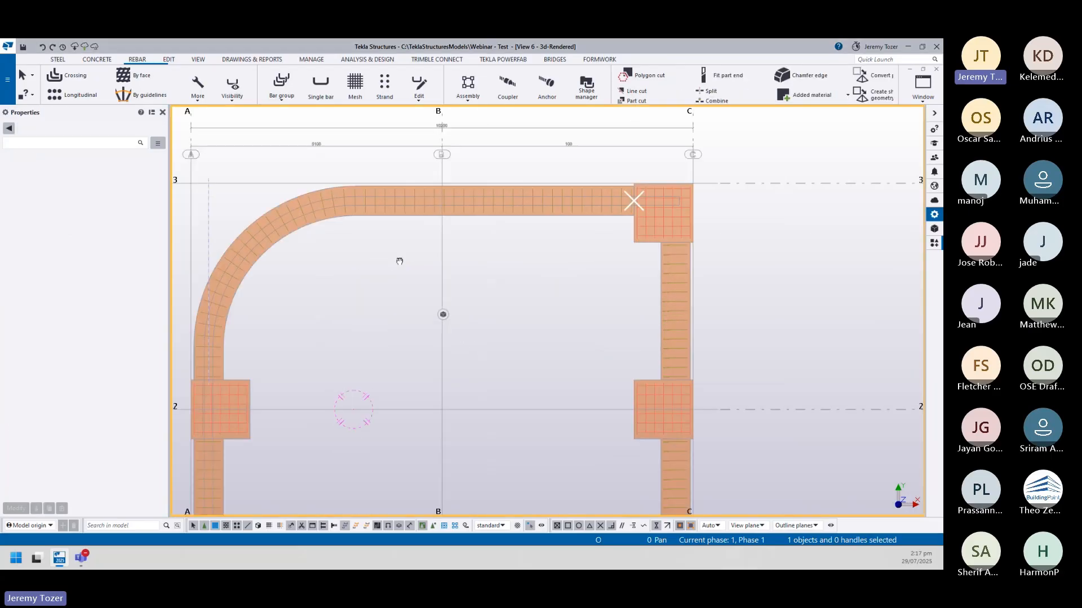
middle_drag(398, 259, 412, 268)
ctrl+middle_drag(383, 231, 365, 167)
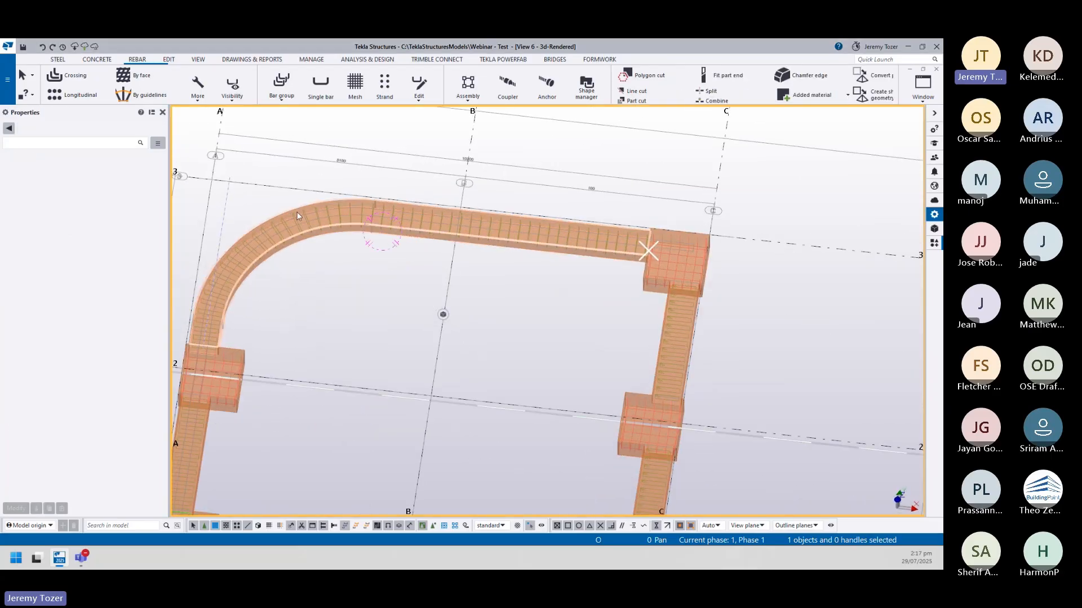
scroll(279, 238, up, 3)
ctrl+middle_drag(279, 238, 459, 302)
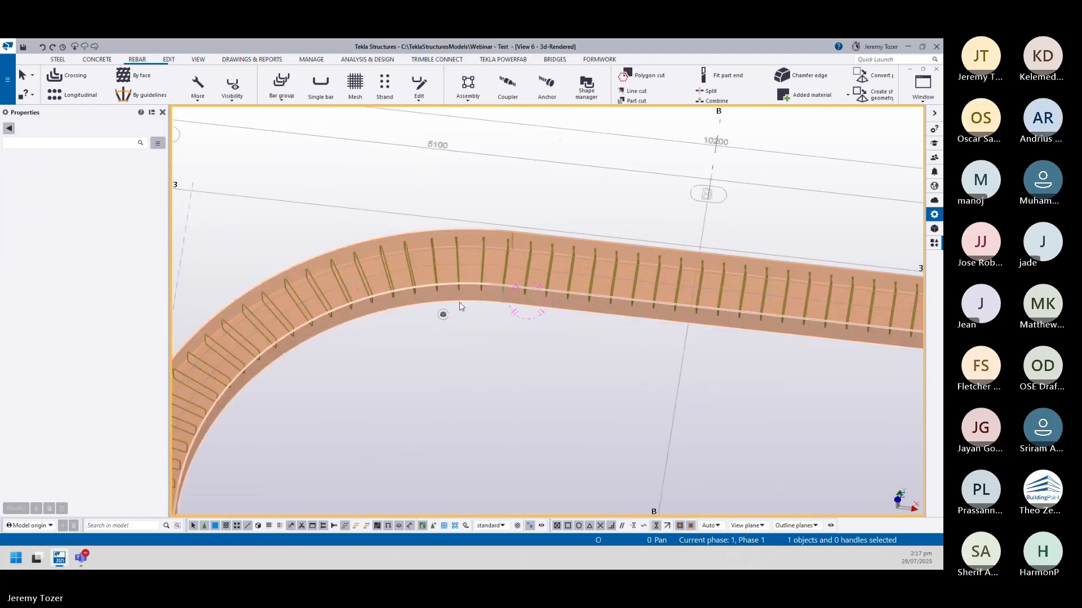
ctrl+middle_drag(336, 298, 439, 292)
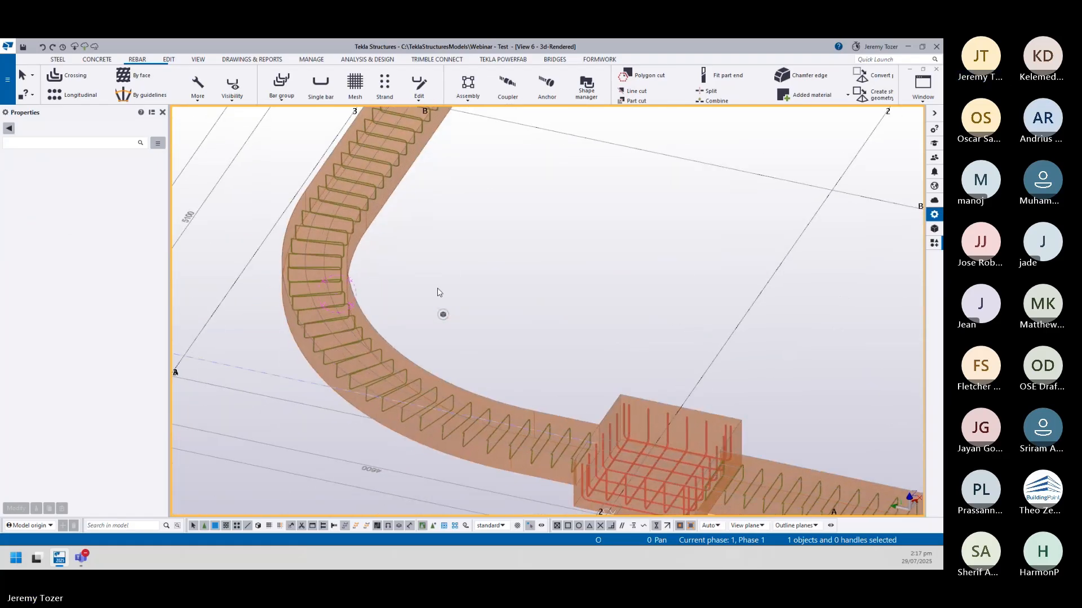
middle_drag(427, 168, 475, 321)
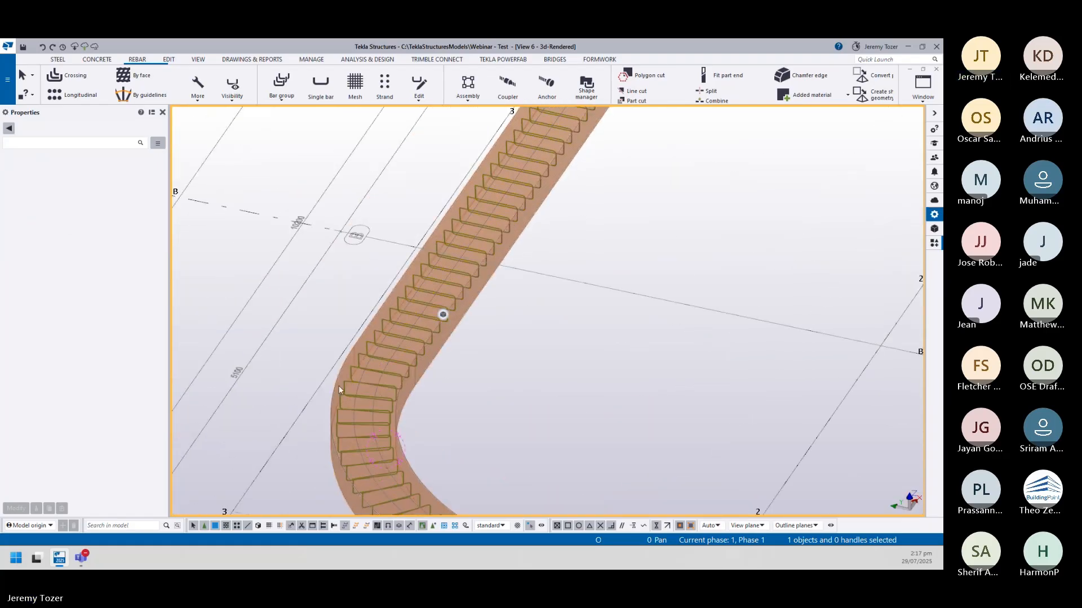
scroll(437, 194, down, 3)
middle_drag(444, 224, 384, 221)
middle_drag(450, 272, 450, 332)
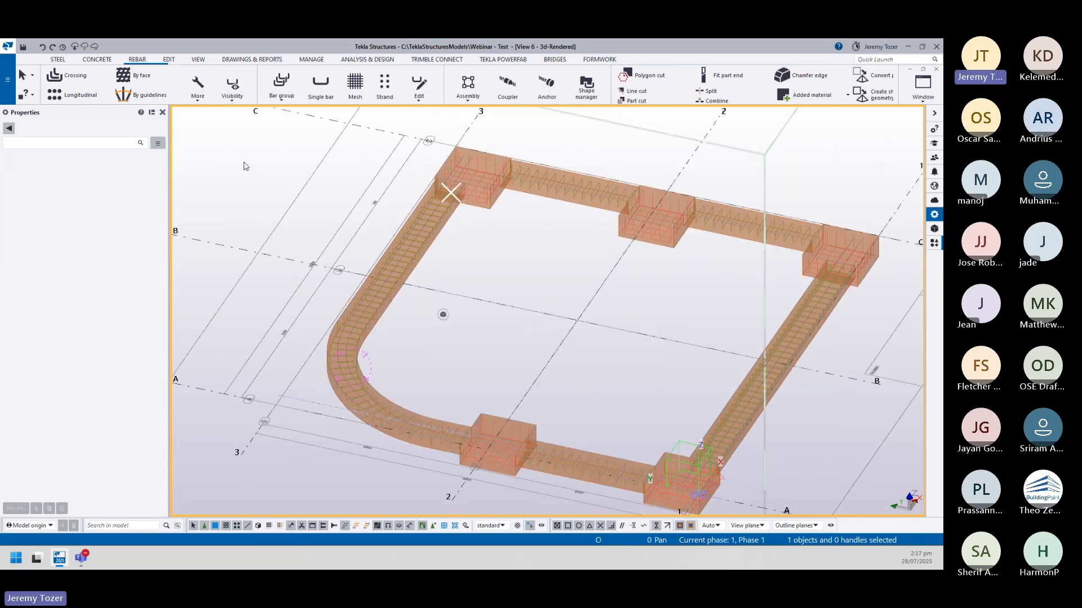
- Add the standard 135-degree hook end detail along the outer side of the curved stirrup set
click(411, 241)
click(749, 86)
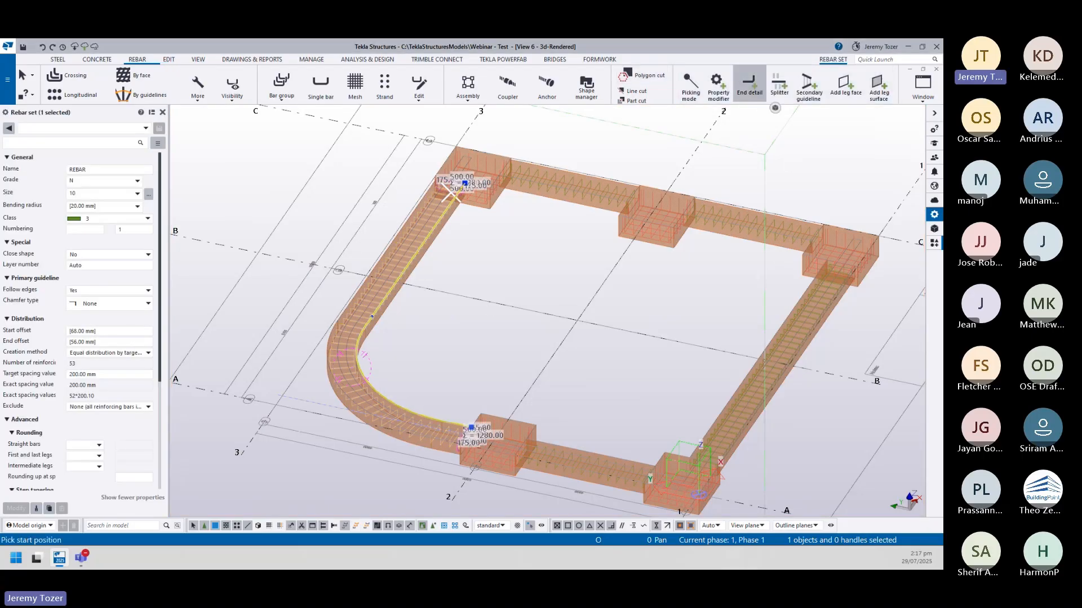
scroll(290, 328, up, 5)
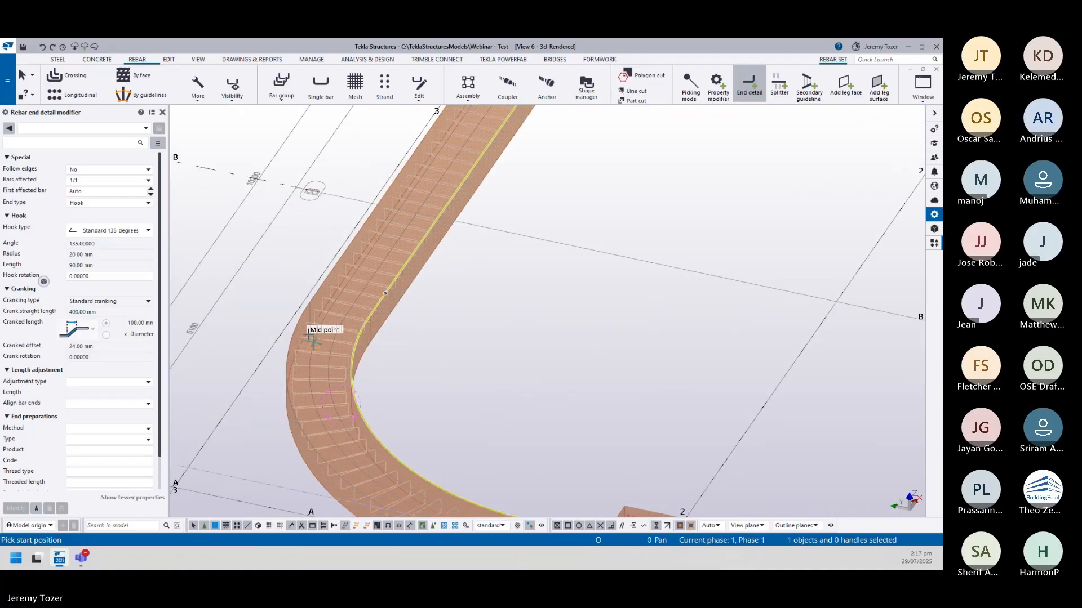
click(299, 327)
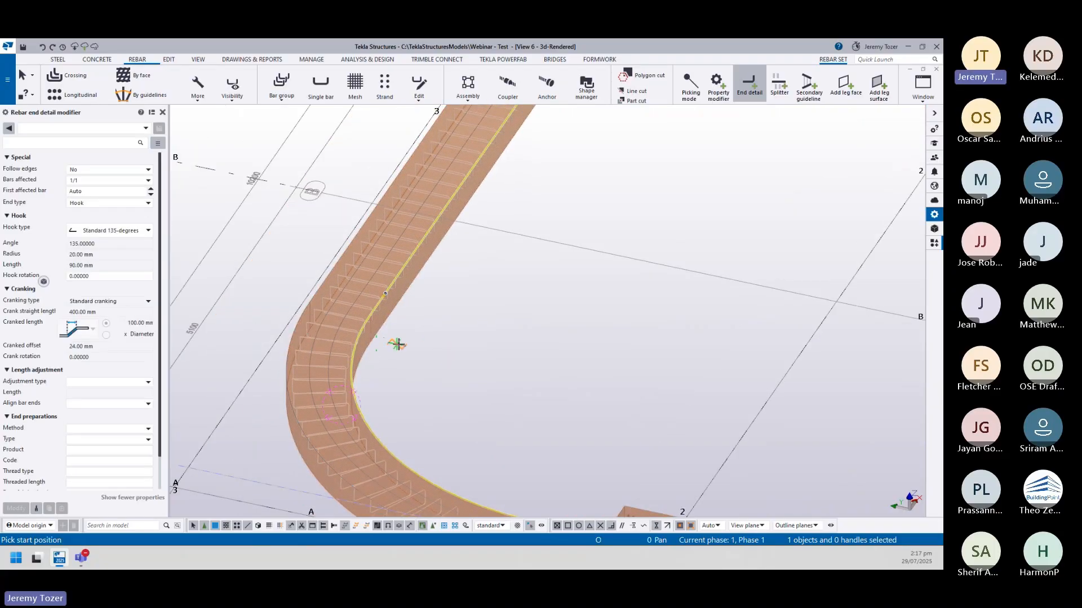
click(284, 361)
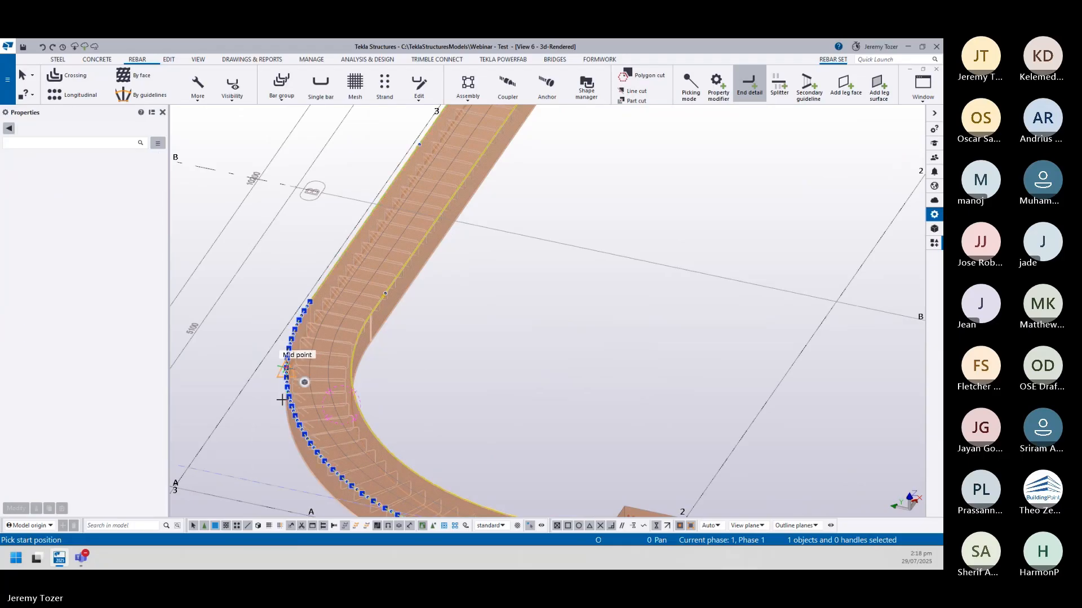
key(Escape)
- Set up a longitudinal rebar set with grade N size 20 main bars, 50 mm bending radius and class 6
scroll(404, 323, down, 6)
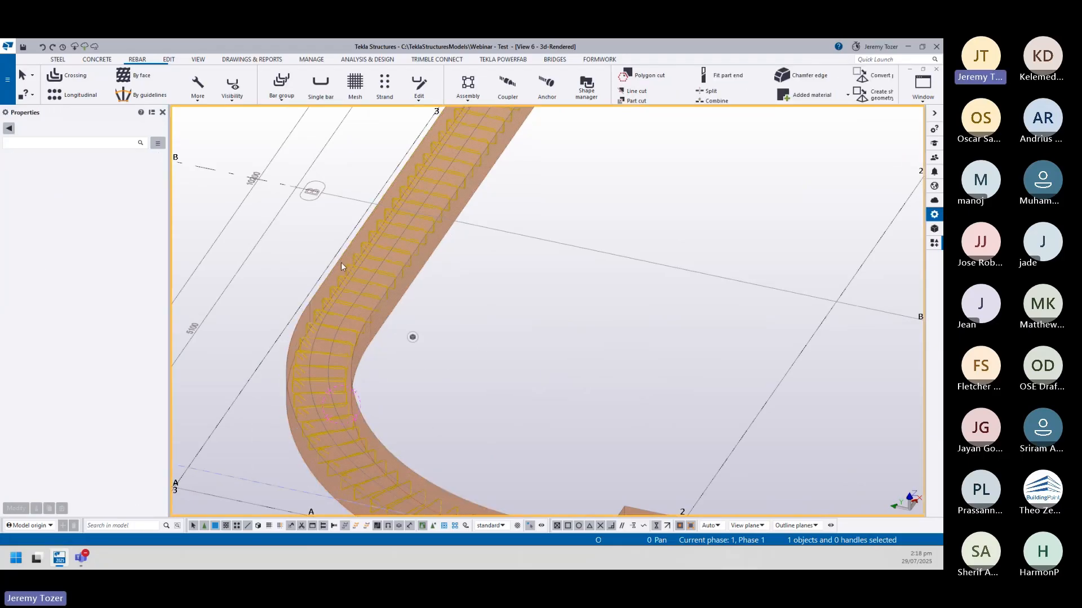
scroll(433, 320, down, 4)
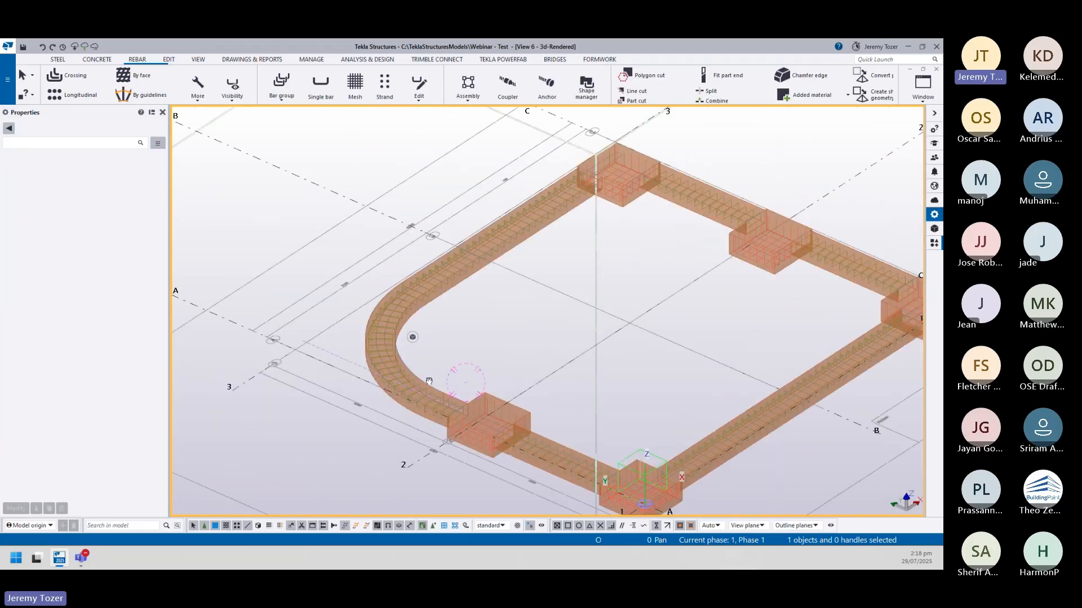
scroll(646, 378, up, 3)
scroll(592, 292, up, 4)
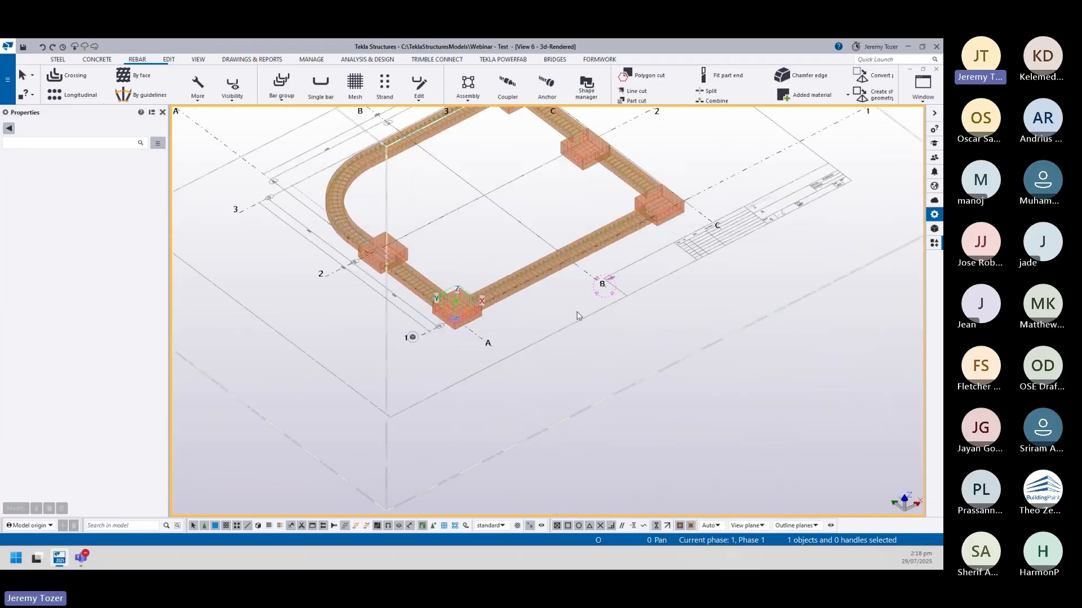
click(65, 95)
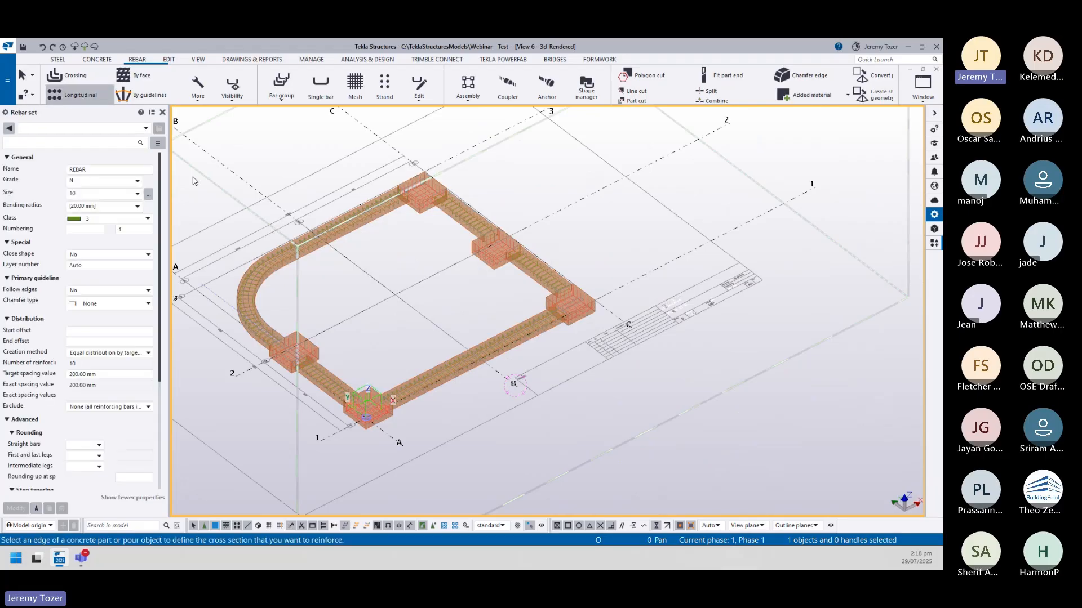
click(148, 194)
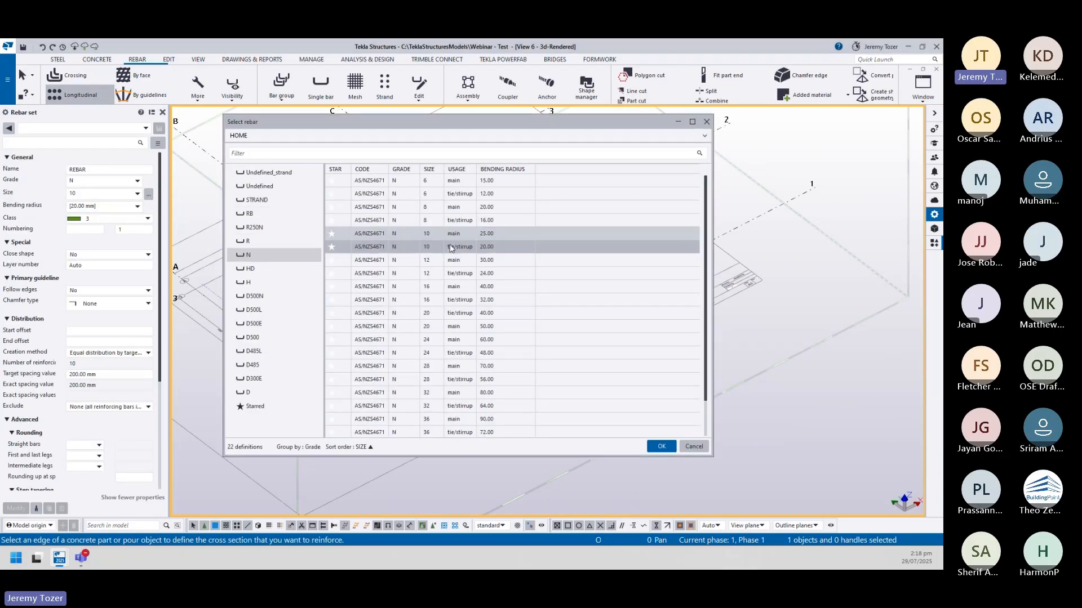
double_click(444, 327)
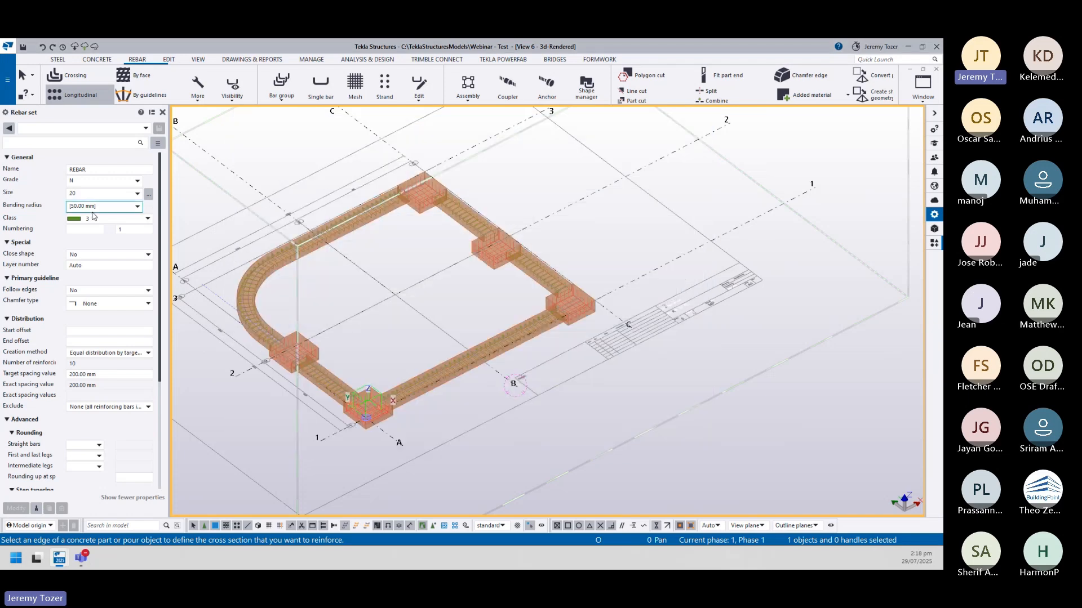
click(148, 194)
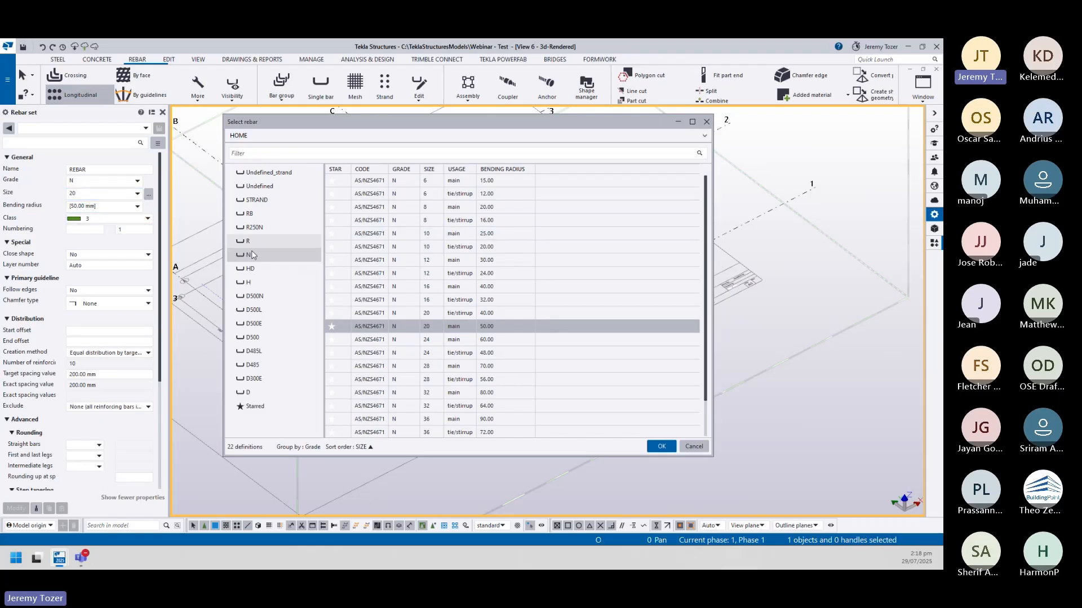
click(122, 218)
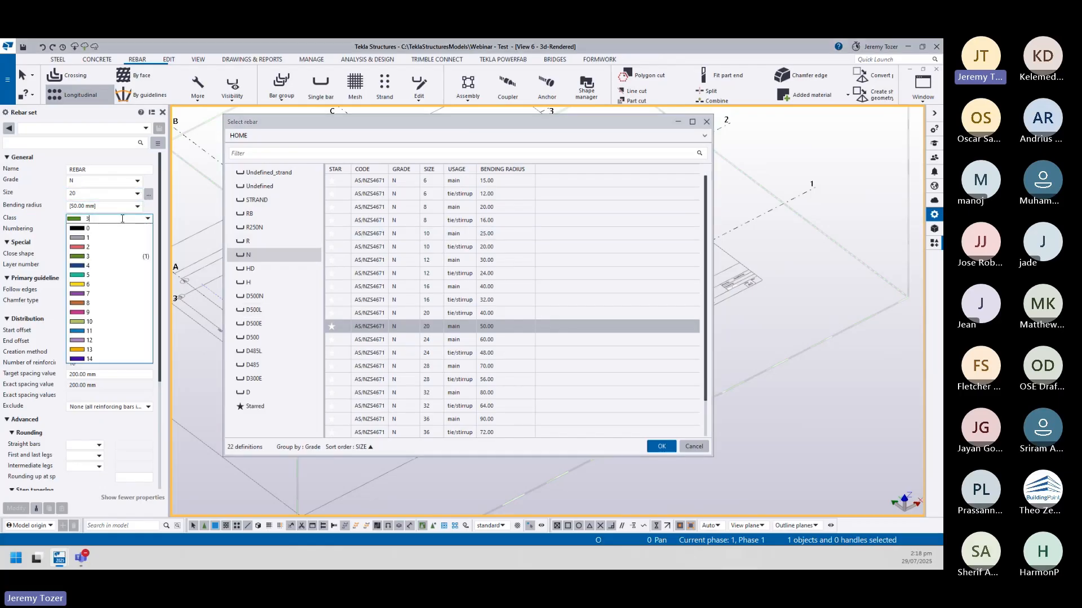
click(109, 288)
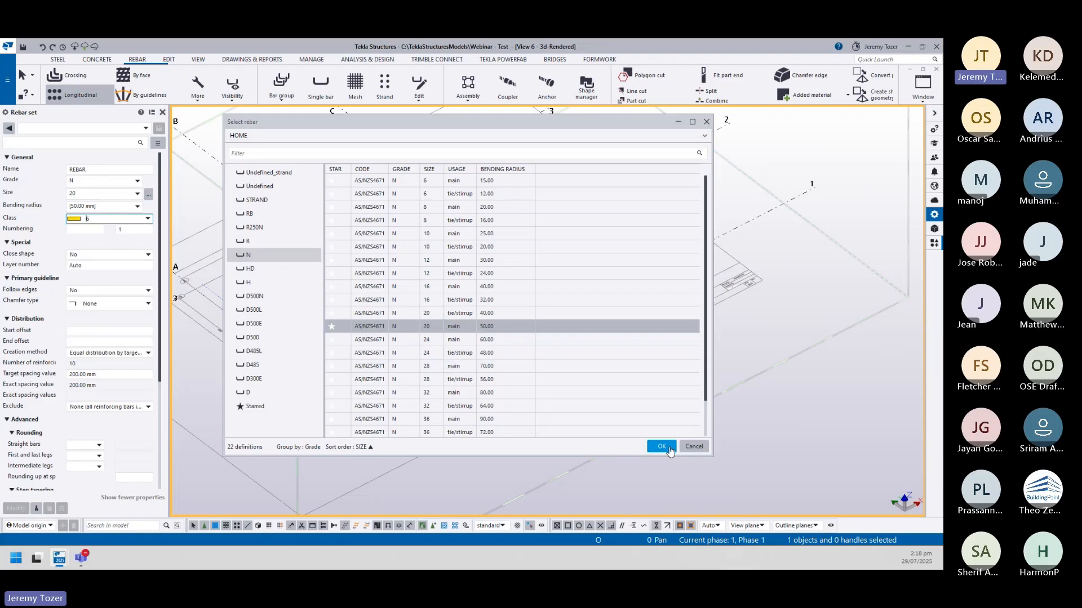
click(661, 447)
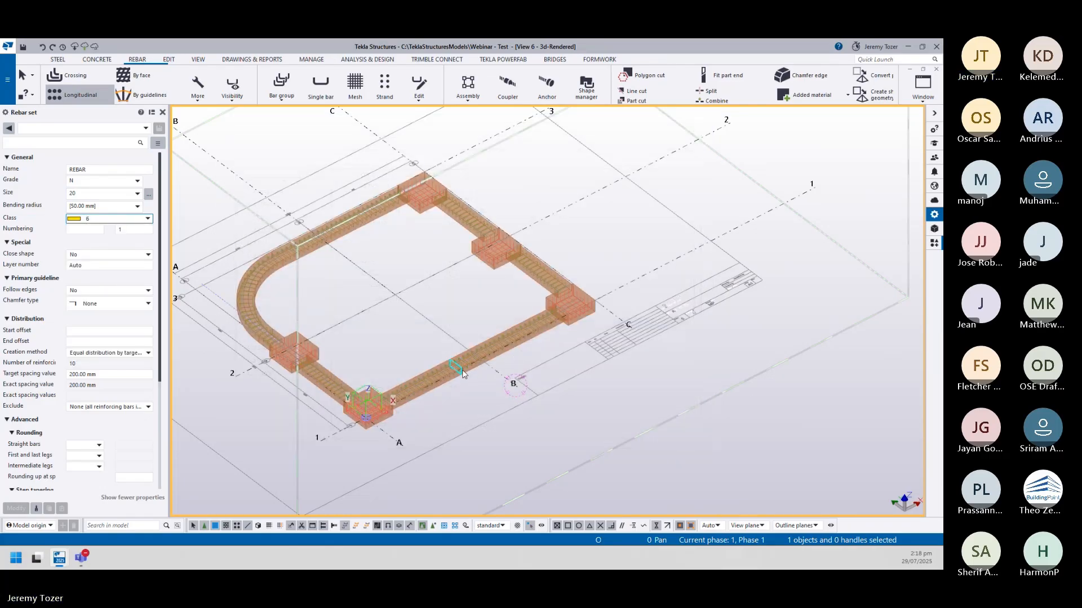
- Create longitudinal bars along the top and bottom of the strip footing between the A/1 and C/1 pads
scroll(496, 364, up, 3)
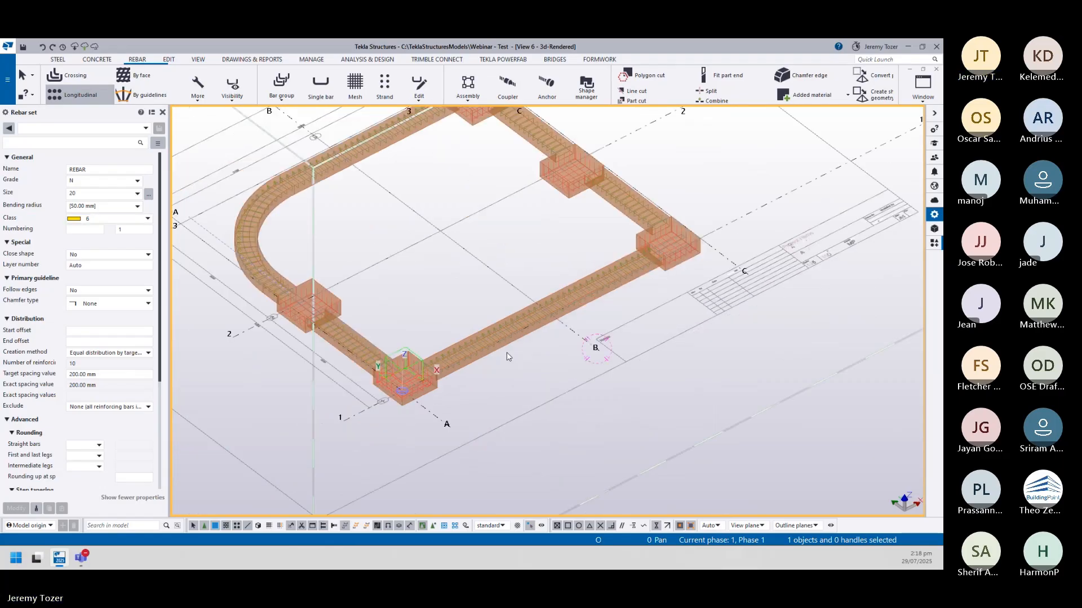
scroll(508, 356, up, 3)
click(553, 341)
scroll(552, 341, up, 5)
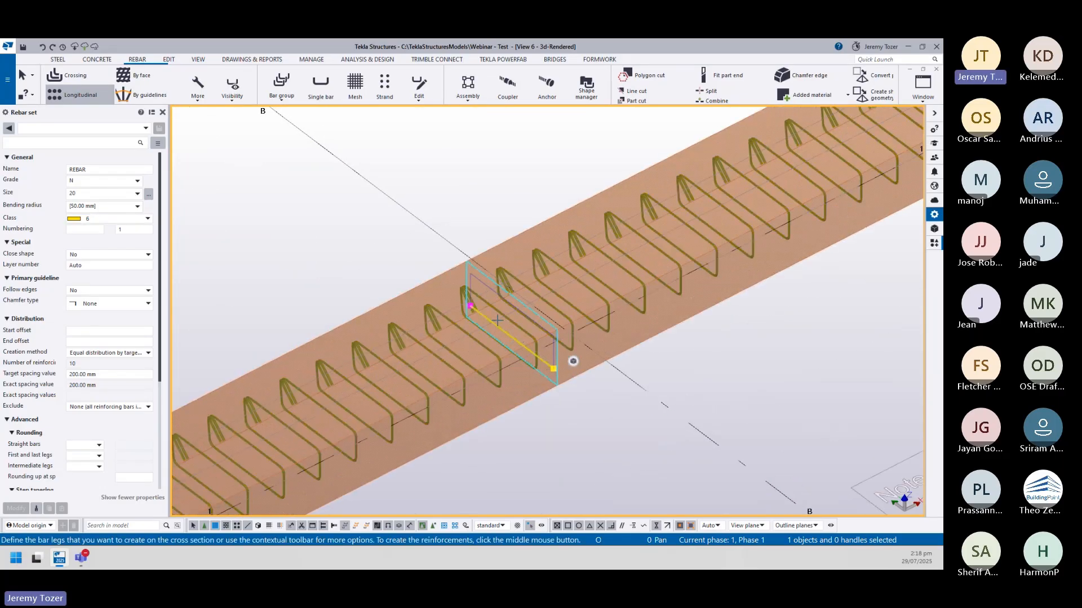
scroll(533, 374, down, 3)
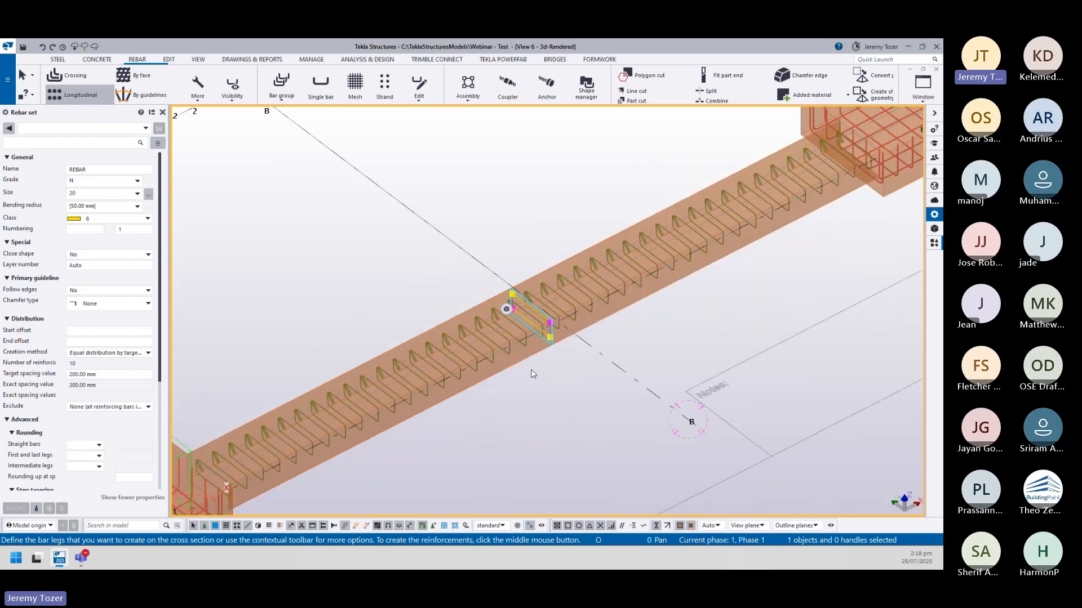
middle_click(581, 391)
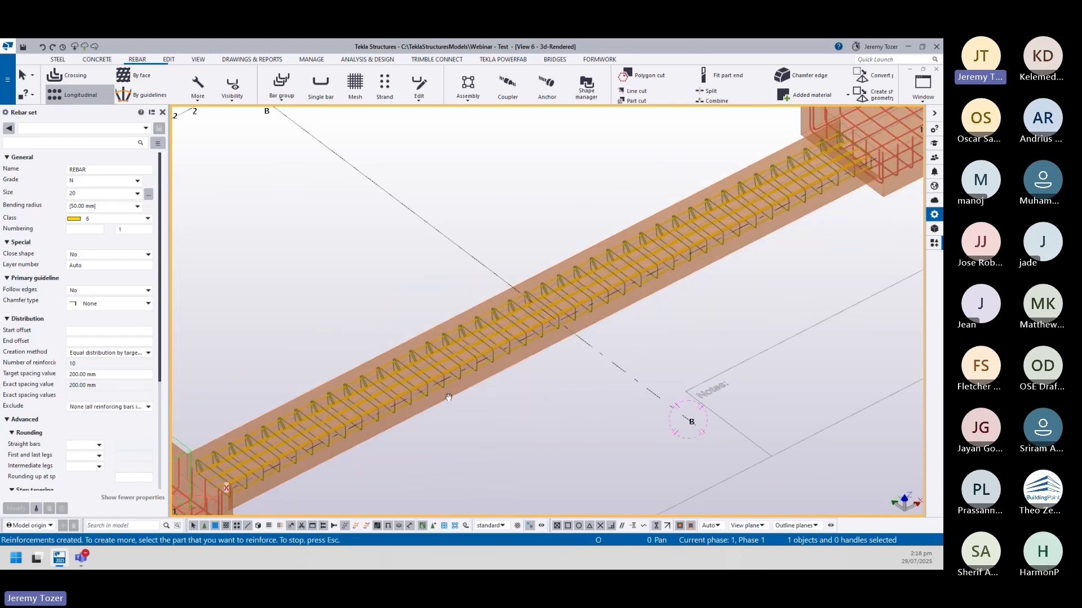
- Create size 20 longitudinal bars in the strip footing between the C/1 and C/2 pads
middle_drag(448, 398, 453, 316)
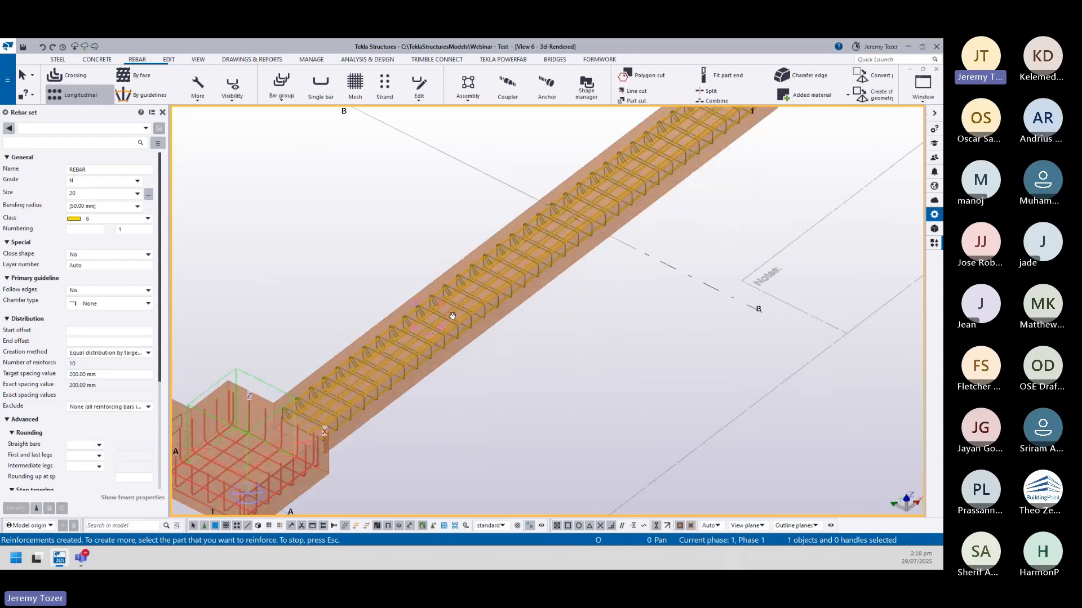
scroll(448, 329, down, 3)
scroll(444, 339, up, 6)
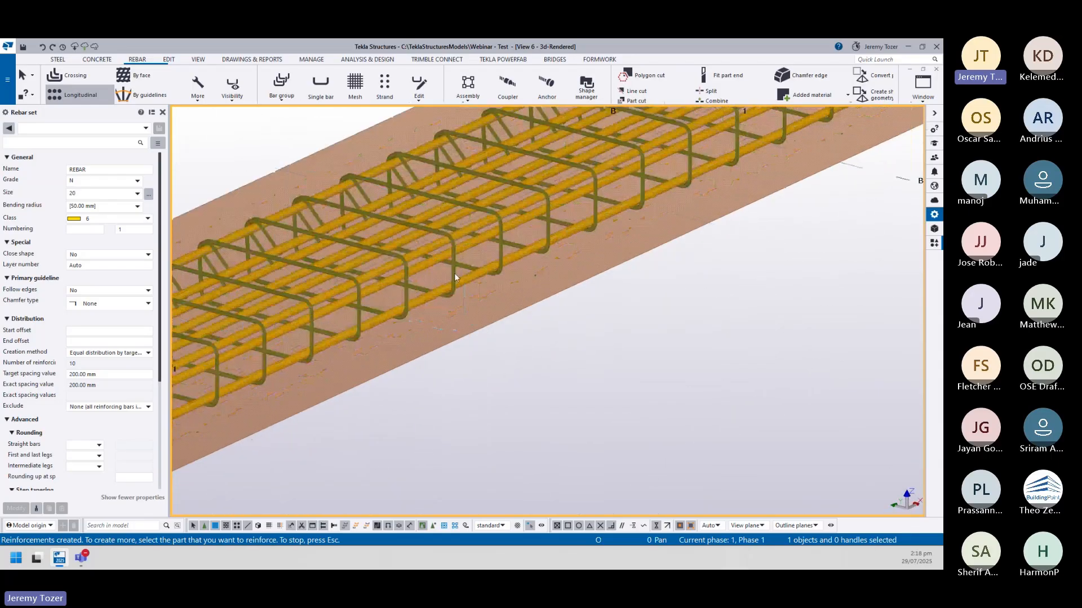
scroll(457, 277, up, 2)
scroll(430, 194, down, 5)
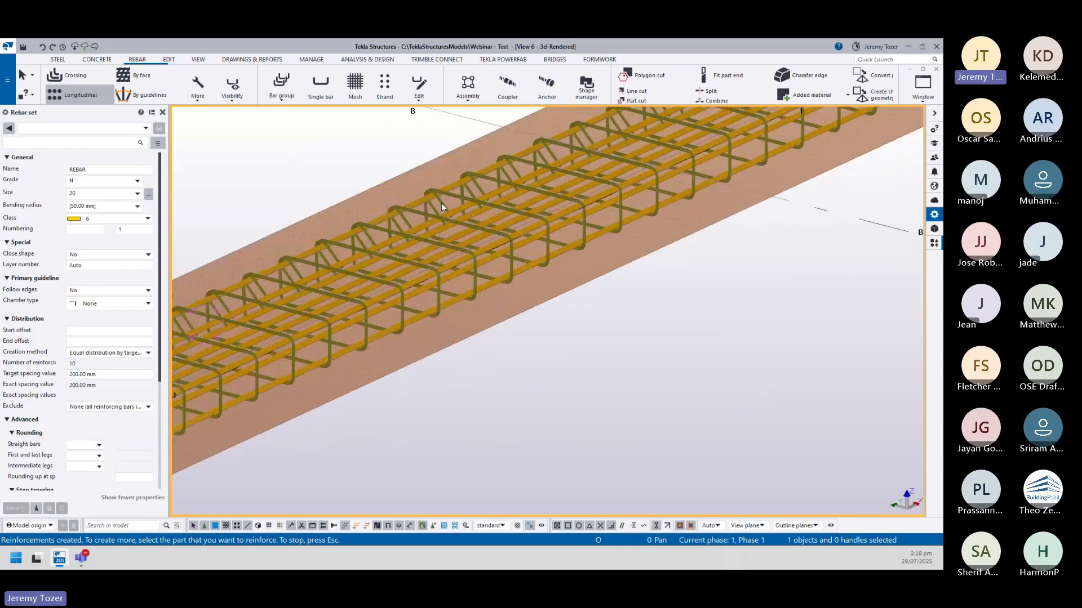
scroll(457, 183, up, 2)
middle_drag(455, 183, 528, 289)
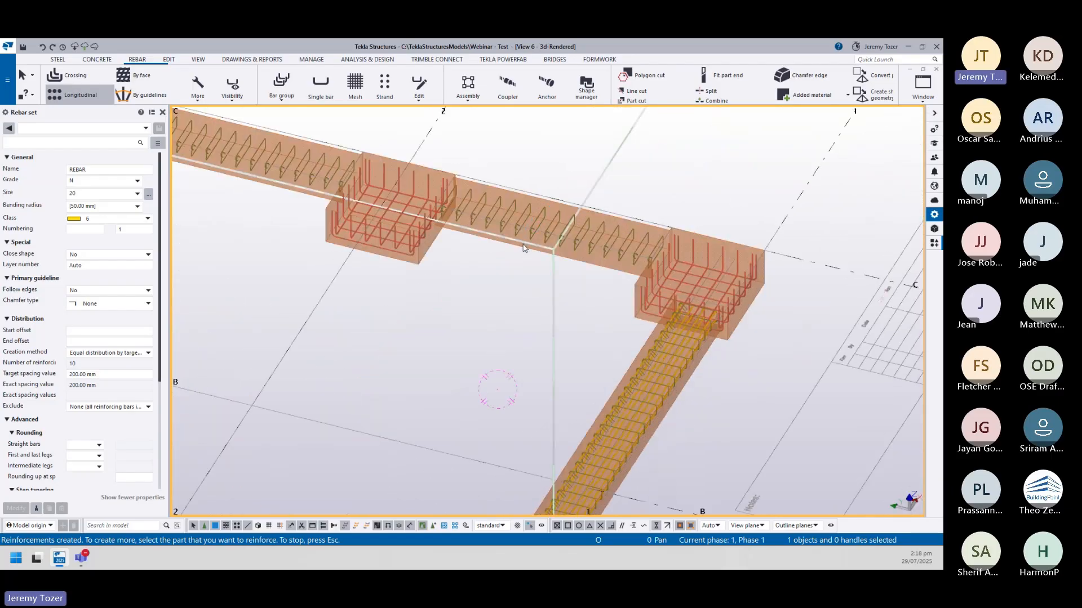
click(538, 227)
scroll(540, 226, up, 4)
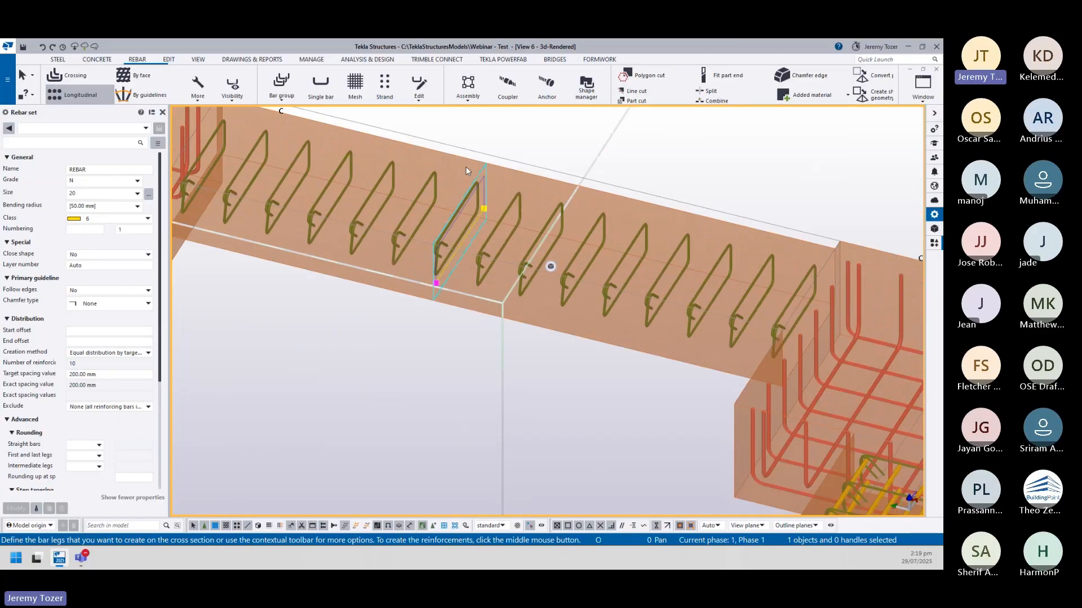
middle_click(507, 142)
- Create size 20 longitudinal bars along the top and bottom of the strip footing between the C/2 and C/3 pads
scroll(507, 142, down, 5)
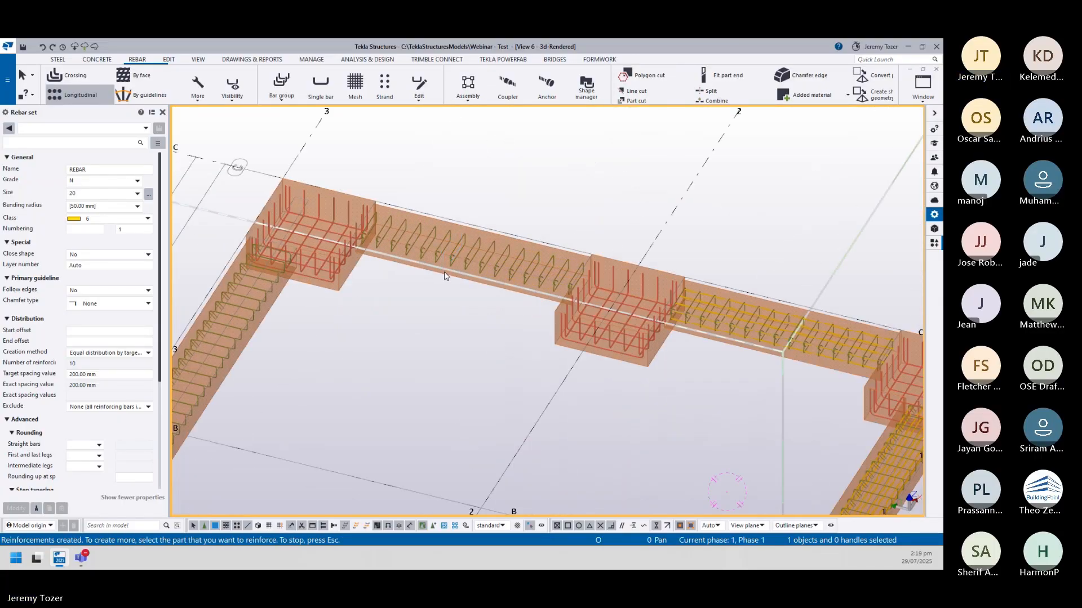
click(445, 276)
scroll(408, 184, up, 4)
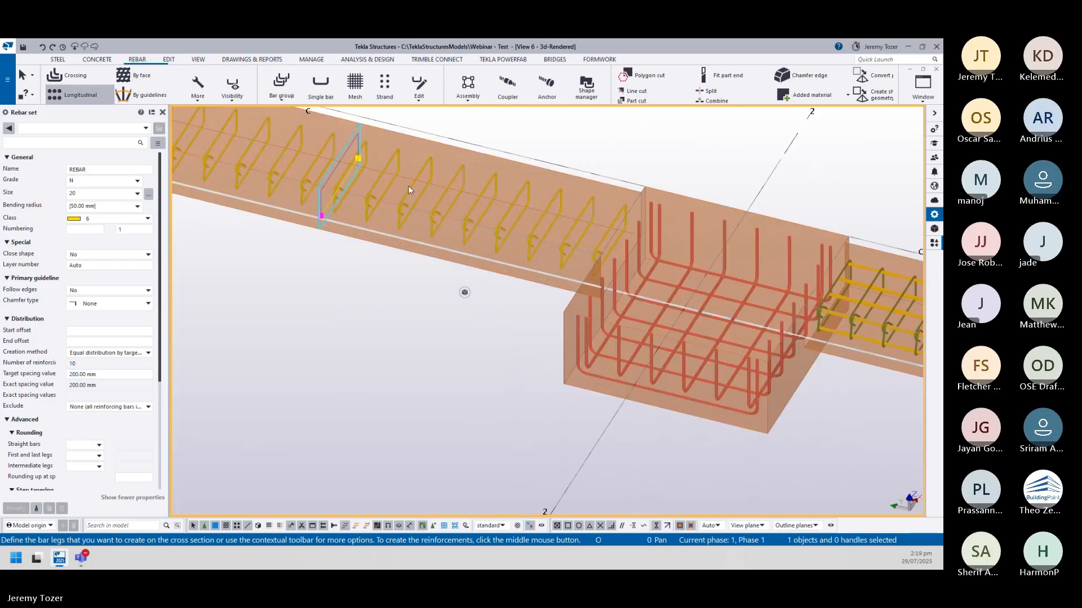
middle_click(397, 144)
scroll(377, 231, down, 5)
scroll(376, 231, up, 3)
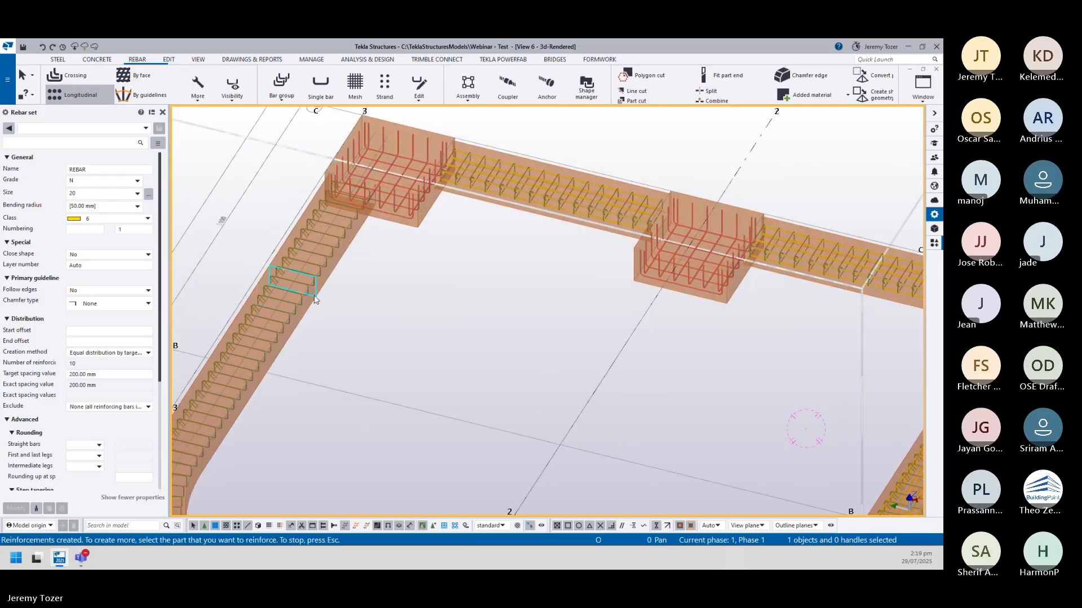
- Create size 20 longitudinal bars along the curved strip footing running from the C/3 pad round to the A/2 pad
click(314, 300)
scroll(333, 314, up, 3)
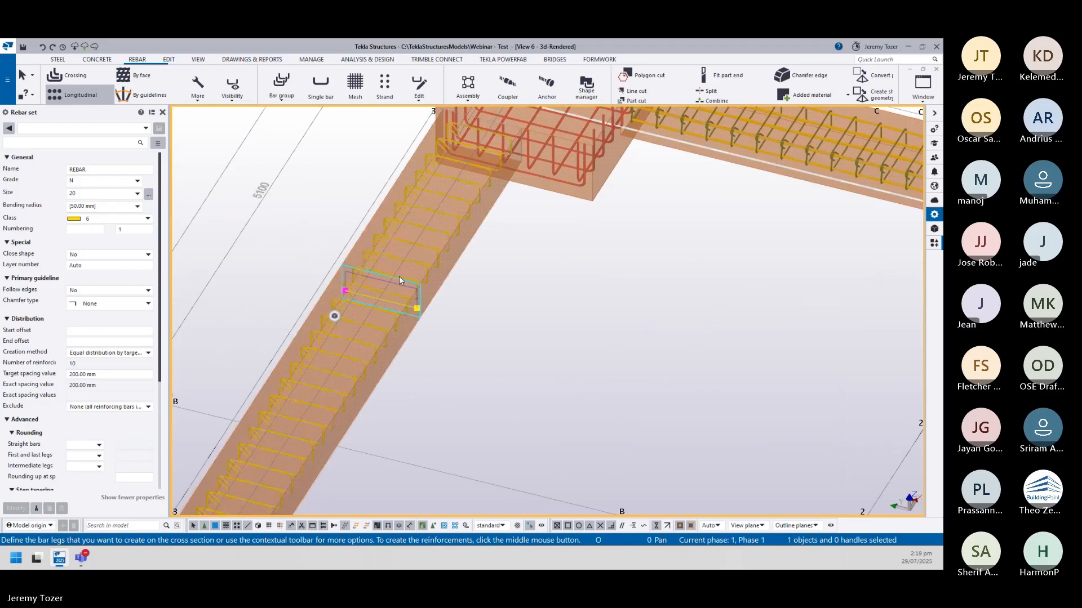
middle_click(502, 296)
scroll(503, 298, down, 2)
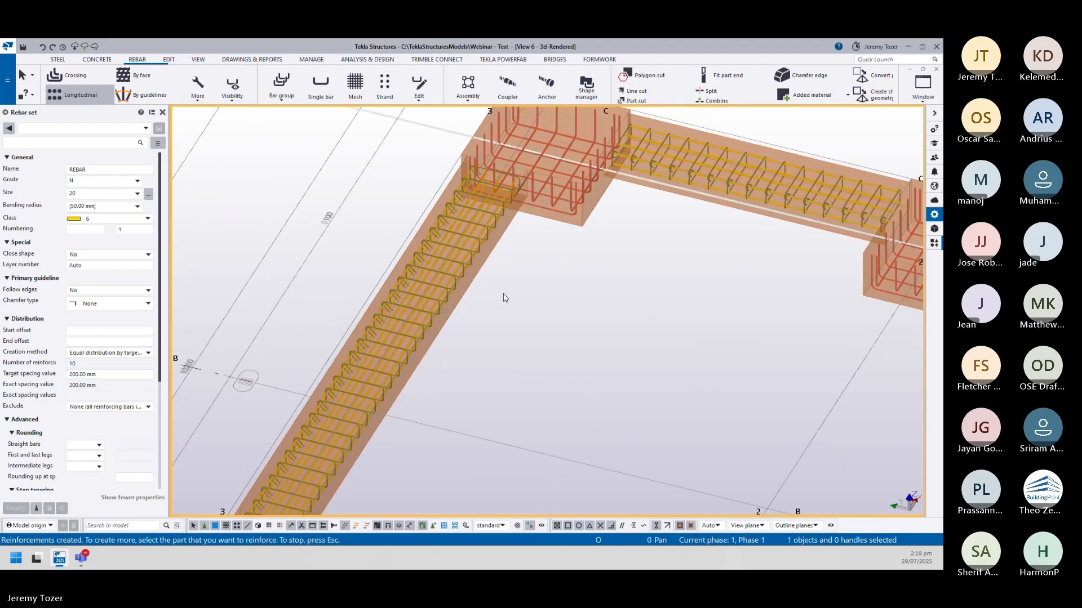
scroll(517, 290, down, 3)
middle_drag(517, 321, 514, 197)
middle_drag(374, 412, 356, 275)
key(Escape)
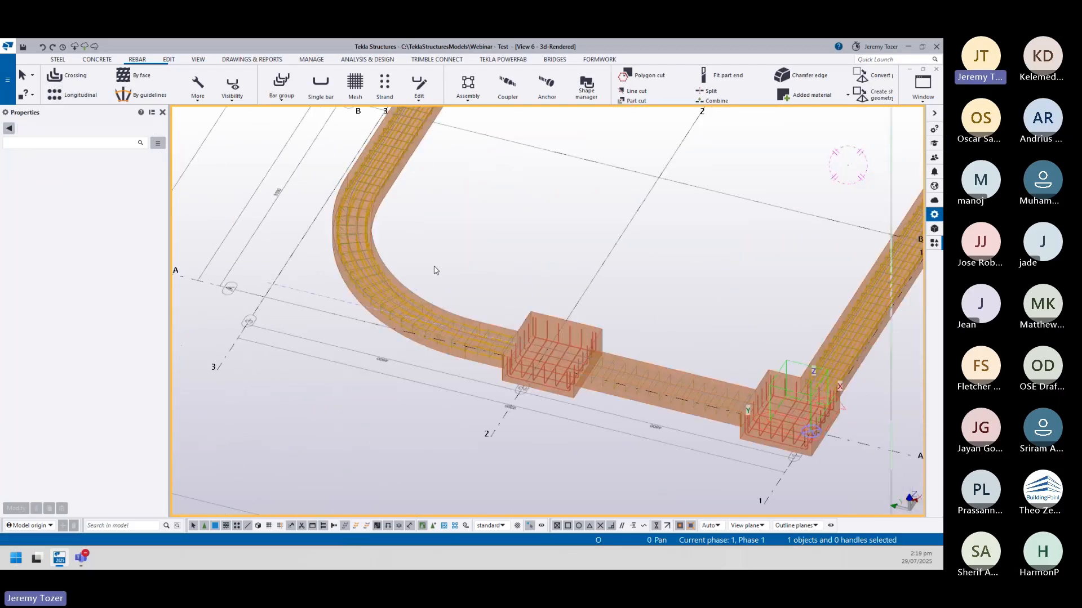
- Examine the longitudinal bars around the curved strip footing from several angles and in plan
scroll(435, 271, up, 3)
ctrl+middle_drag(345, 353, 254, 334)
scroll(475, 285, down, 3)
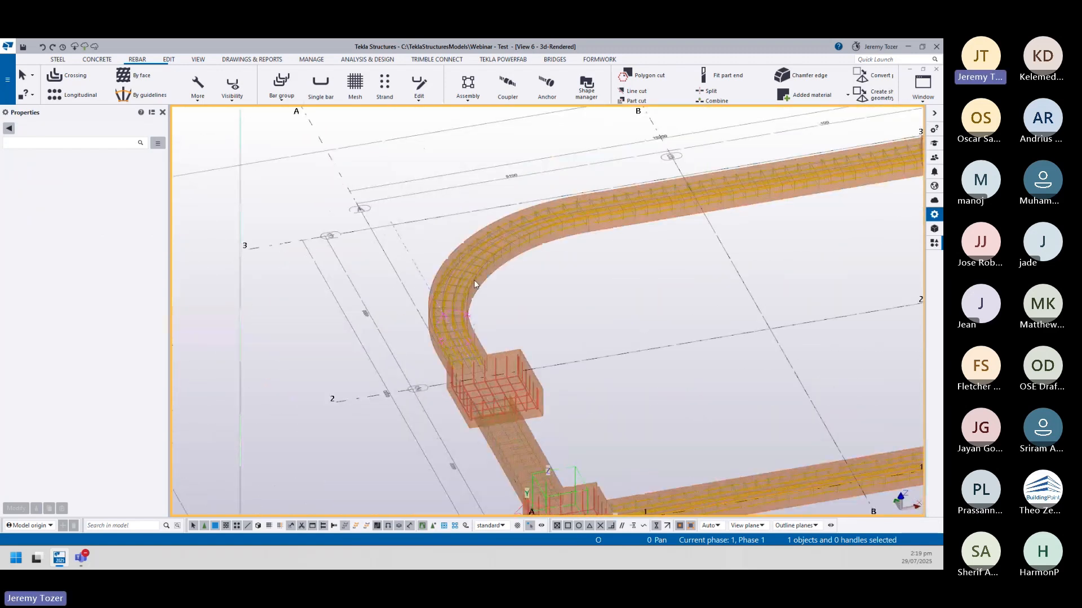
ctrl+middle_drag(474, 284, 350, 254)
scroll(461, 374, down, 2)
middle_drag(386, 399, 494, 362)
key(ctrl+p)
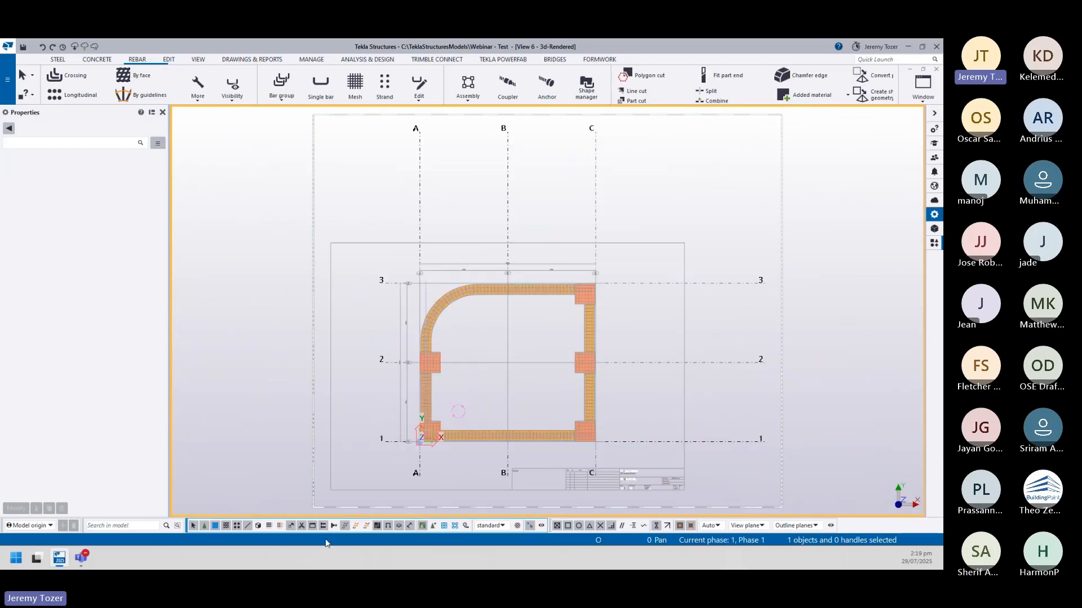
- Add a standard 180-degree hook end detail with a 500 mm end offset to the grid 1 strip's bottom bars at the A/1 pad
scroll(432, 451, up, 6)
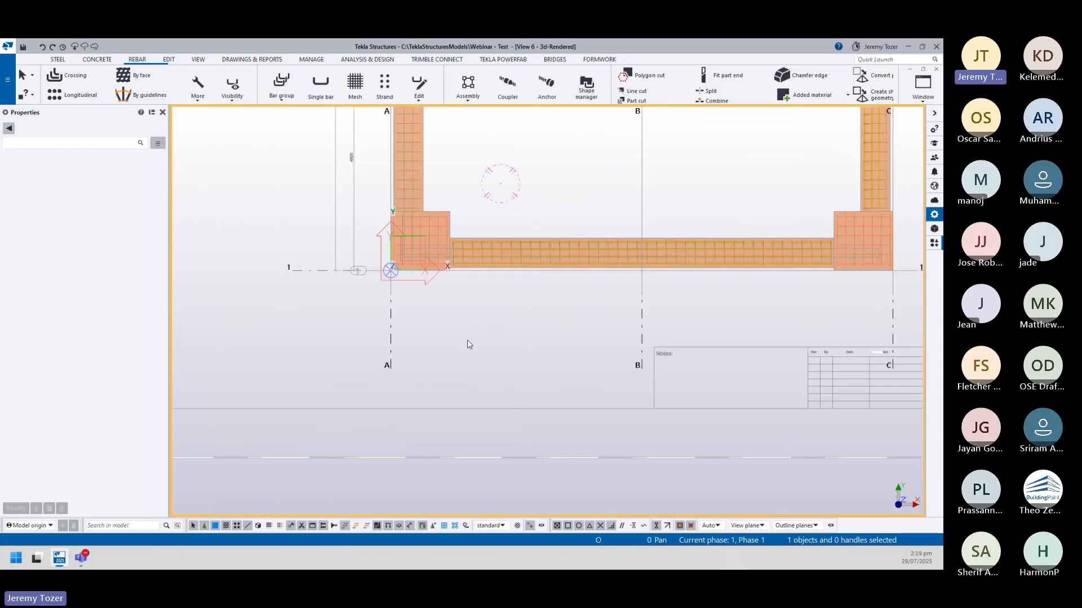
scroll(468, 339, up, 5)
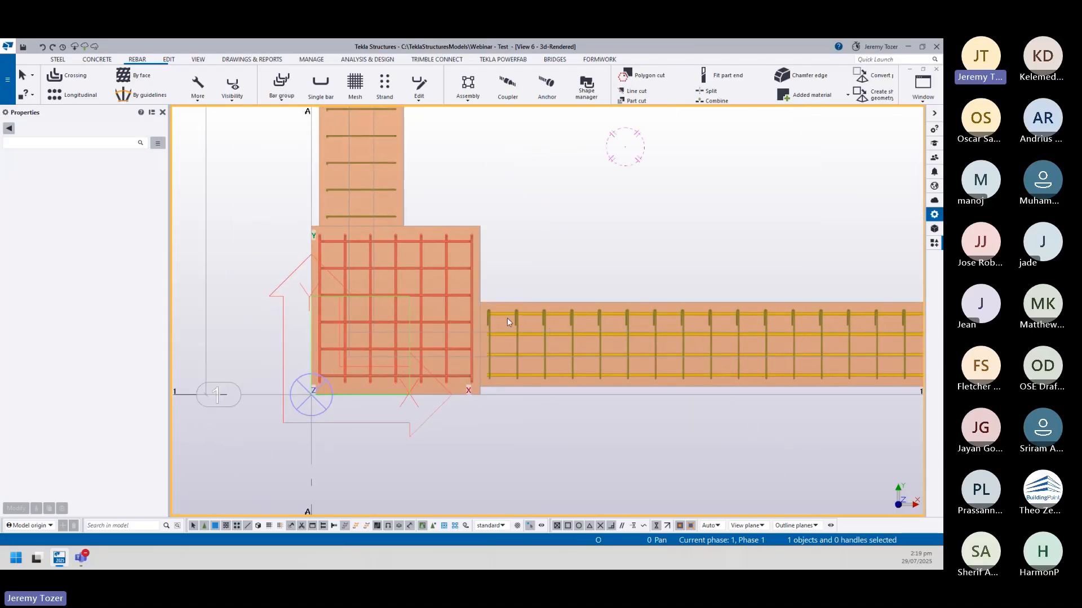
mouse_move(524, 401)
ctrl+middle_down()
mouse_move(531, 362)
mouse_move(512, 454)
mouse_move(532, 383)
ctrl+middle_up()
scroll(530, 331, up, 5)
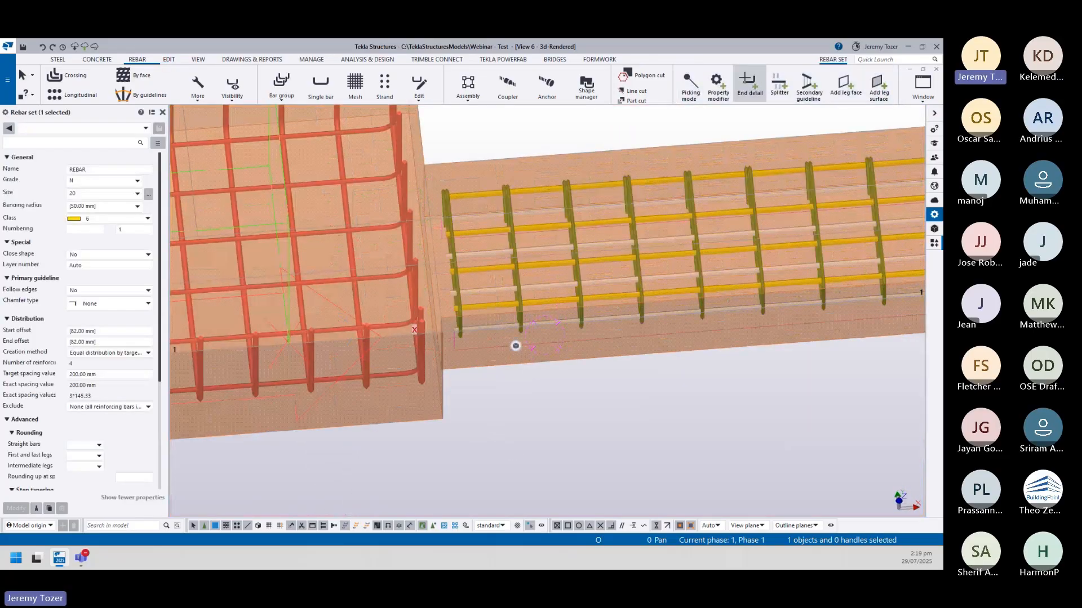
click(750, 85)
click(127, 232)
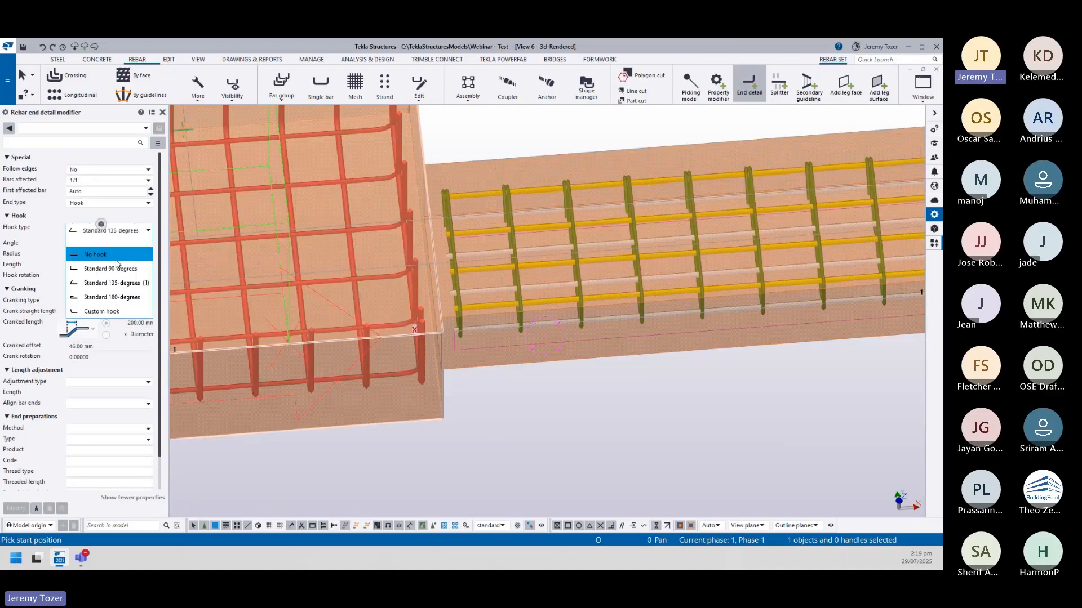
click(115, 297)
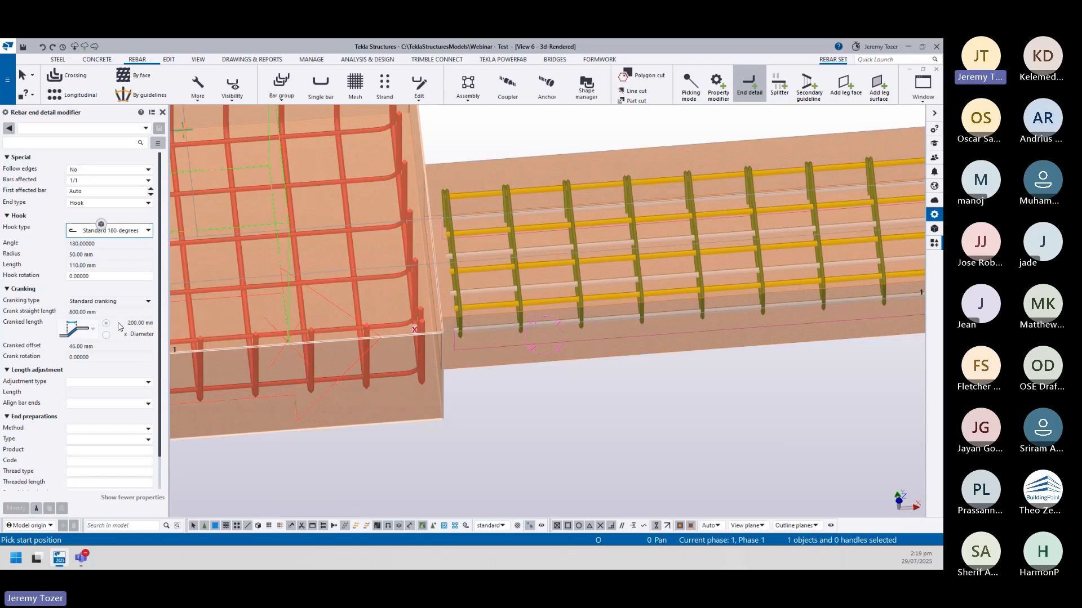
click(108, 382)
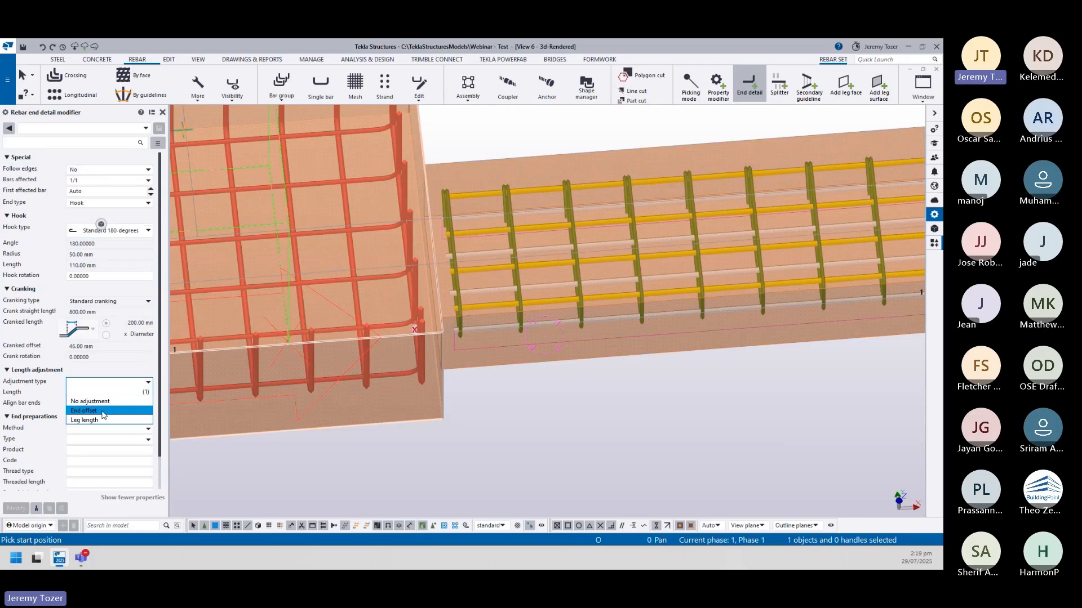
click(105, 411)
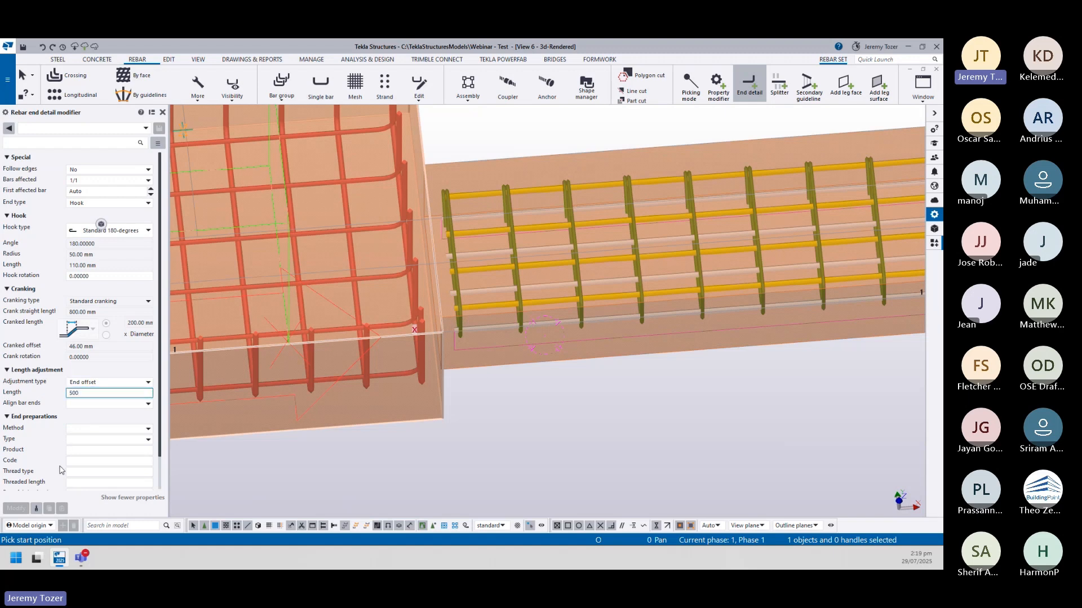
middle_drag(373, 453, 444, 461)
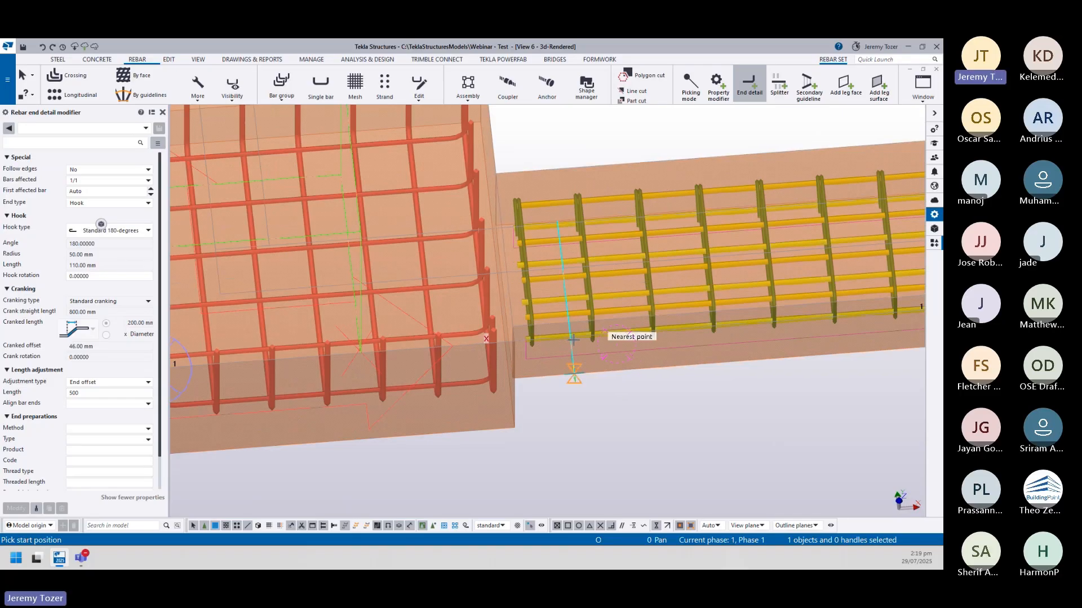
click(573, 340)
key(Escape)
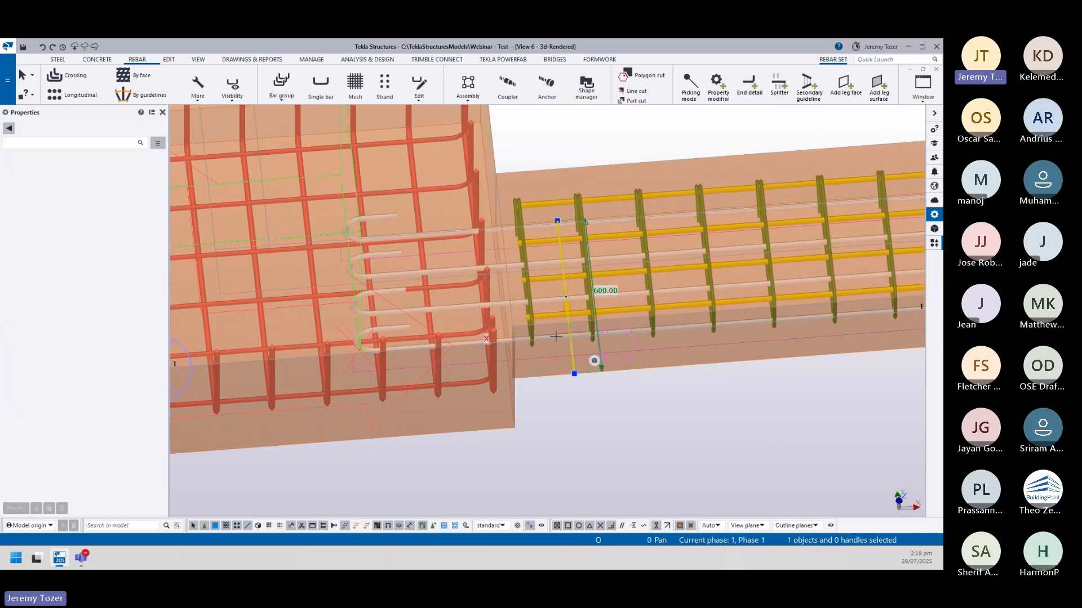
- Add a standard 90-degree hook end detail with a 500 mm end offset to the grid 1 strip's top bars at the A/1 pad
ctrl+middle_drag(552, 335, 617, 448)
click(642, 269)
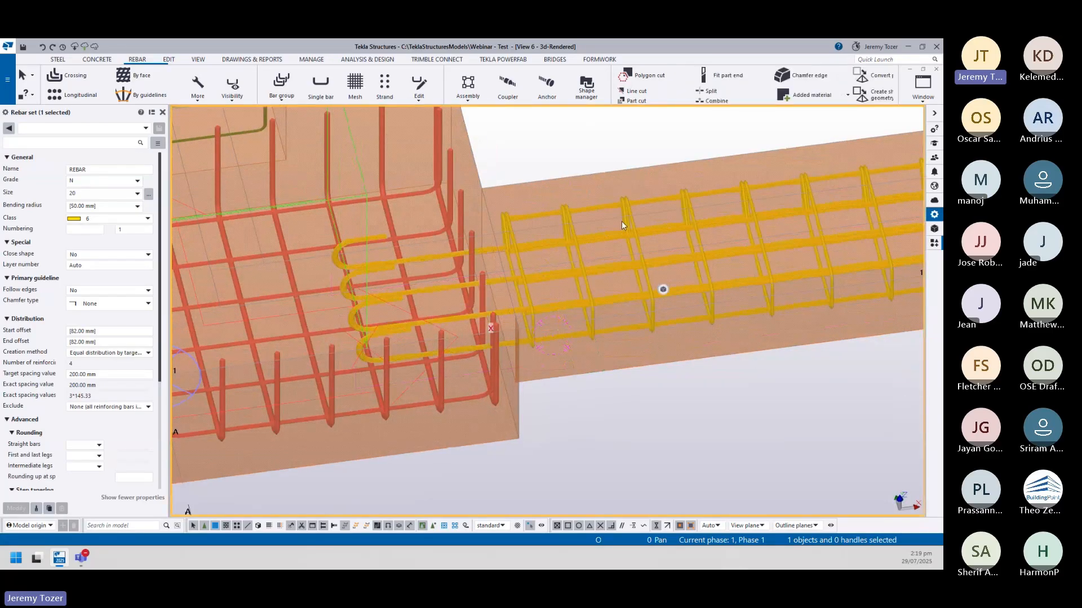
click(607, 203)
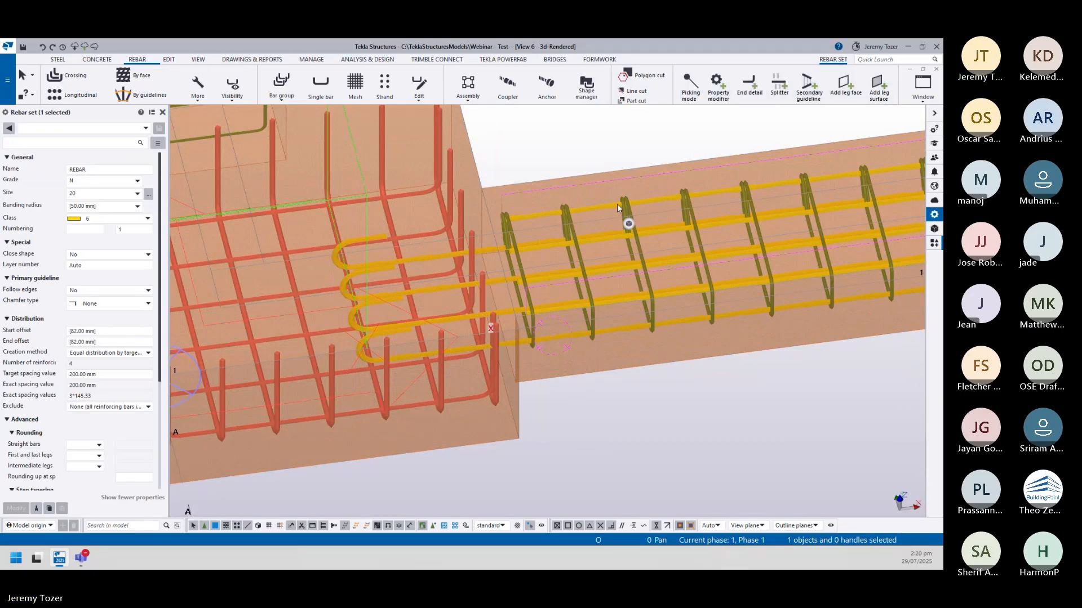
click(749, 85)
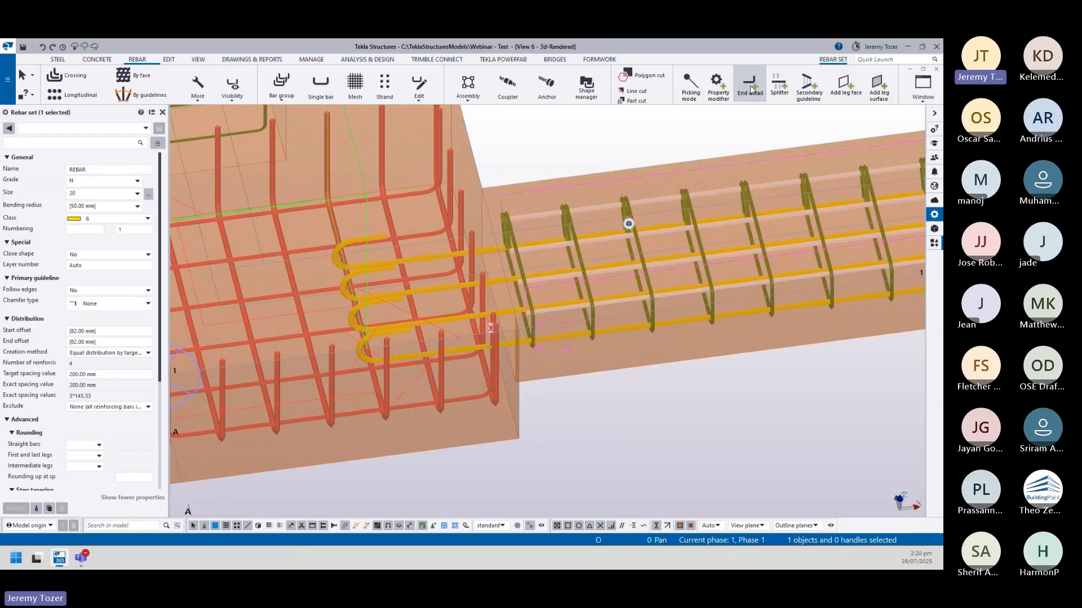
click(112, 231)
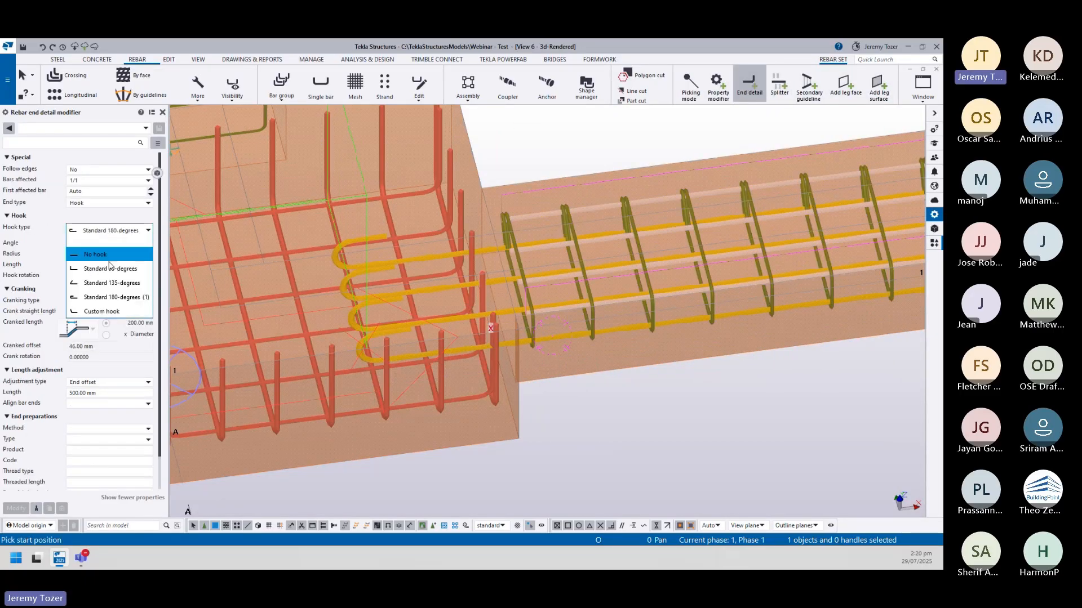
click(132, 269)
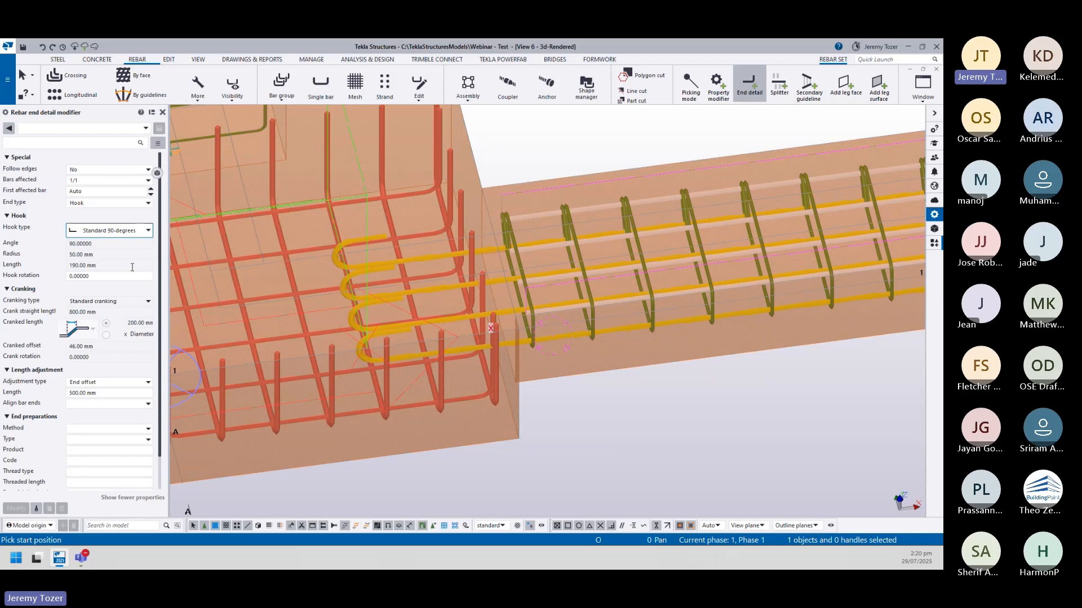
click(606, 304)
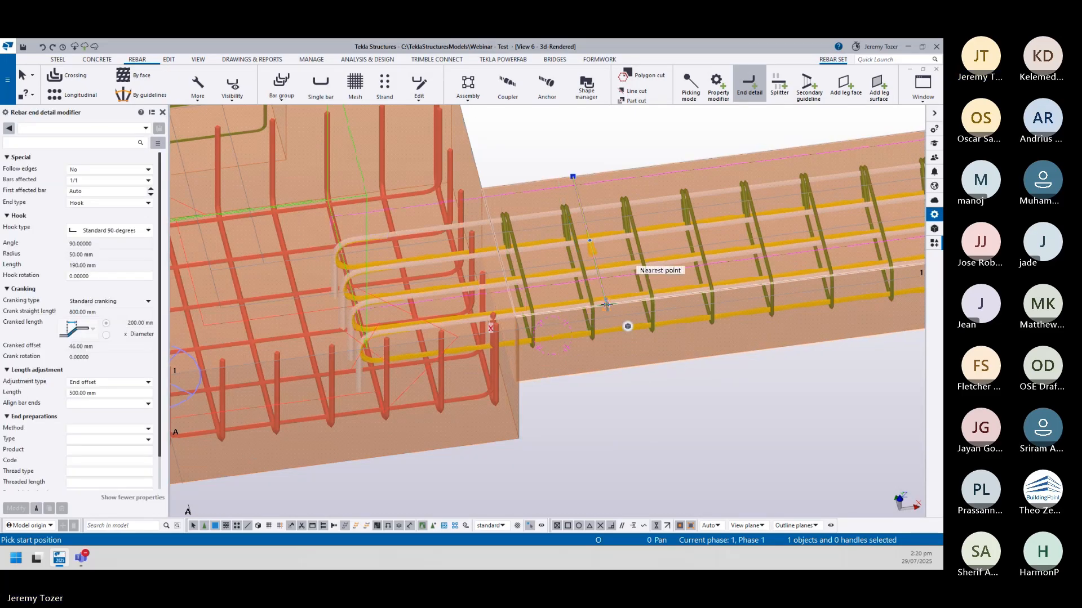
key(Escape)
click(488, 337)
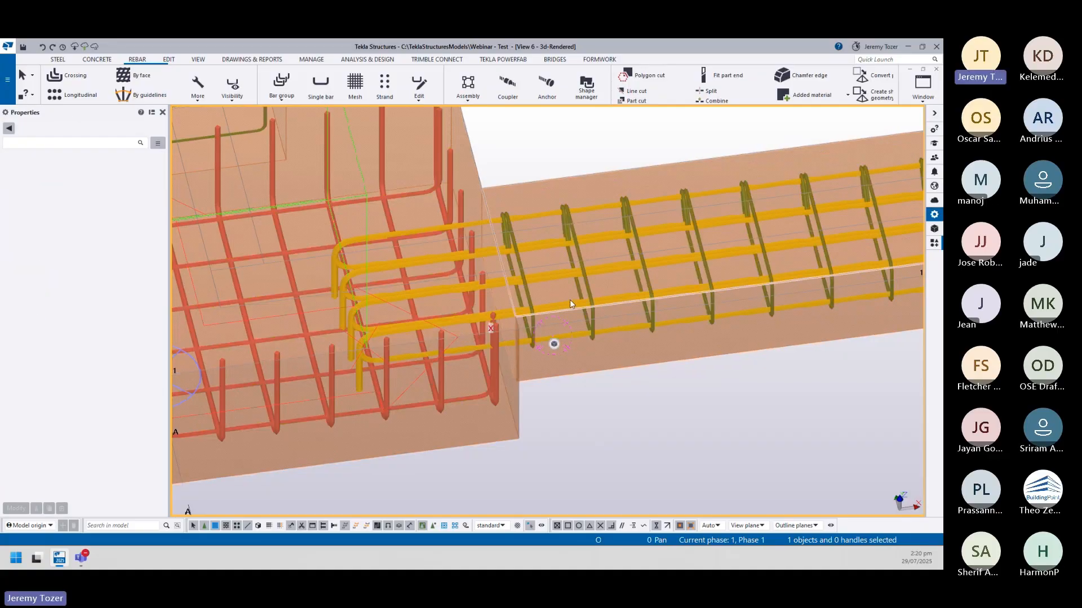
- Create size 20 longitudinal bars along the top and bottom of the strip footing between the A/1 and A/2 pads
ctrl+middle_drag(408, 370, 417, 306)
scroll(417, 306, down, 4)
middle_drag(271, 305, 459, 410)
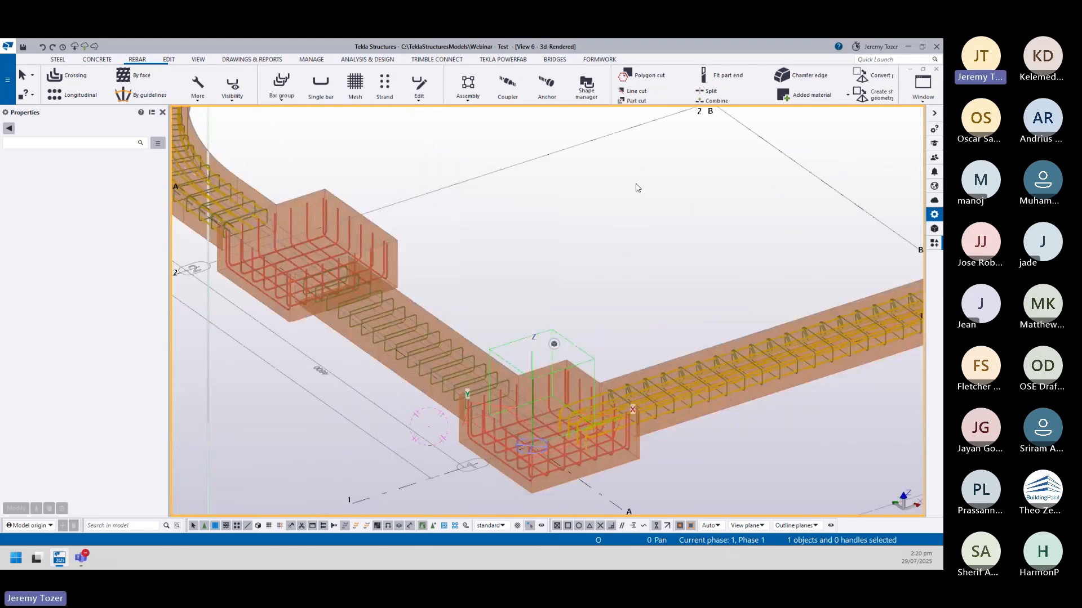
click(74, 95)
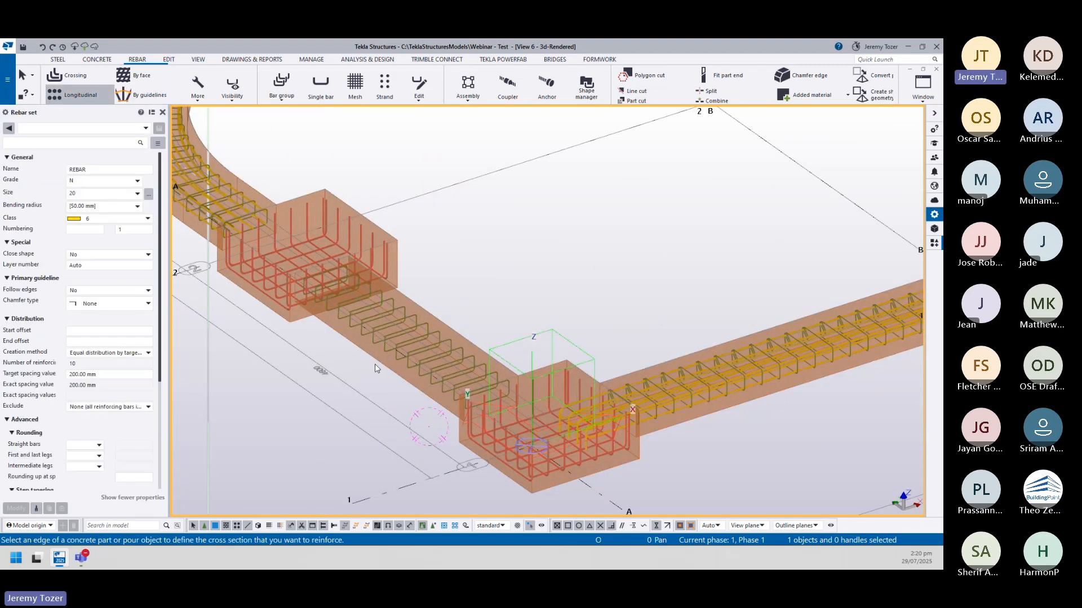
click(394, 365)
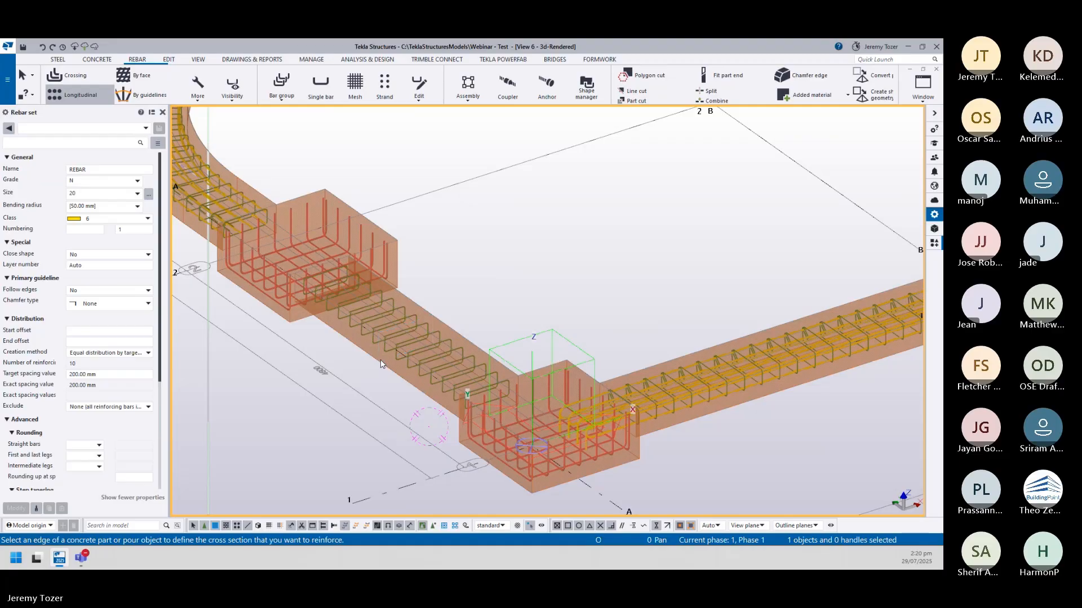
middle_click(466, 285)
scroll(465, 285, down, 5)
key(Escape)
- Review the reinforcement in all pad and strip footings in 3D and in plan
scroll(585, 405, up, 5)
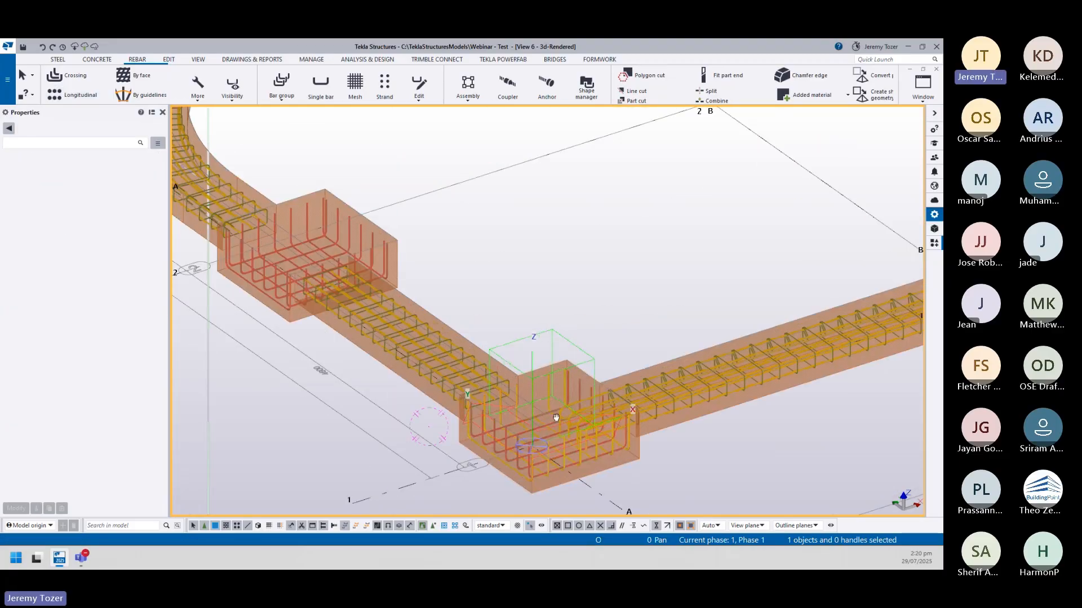
scroll(543, 415, up, 5)
middle_drag(626, 453, 582, 316)
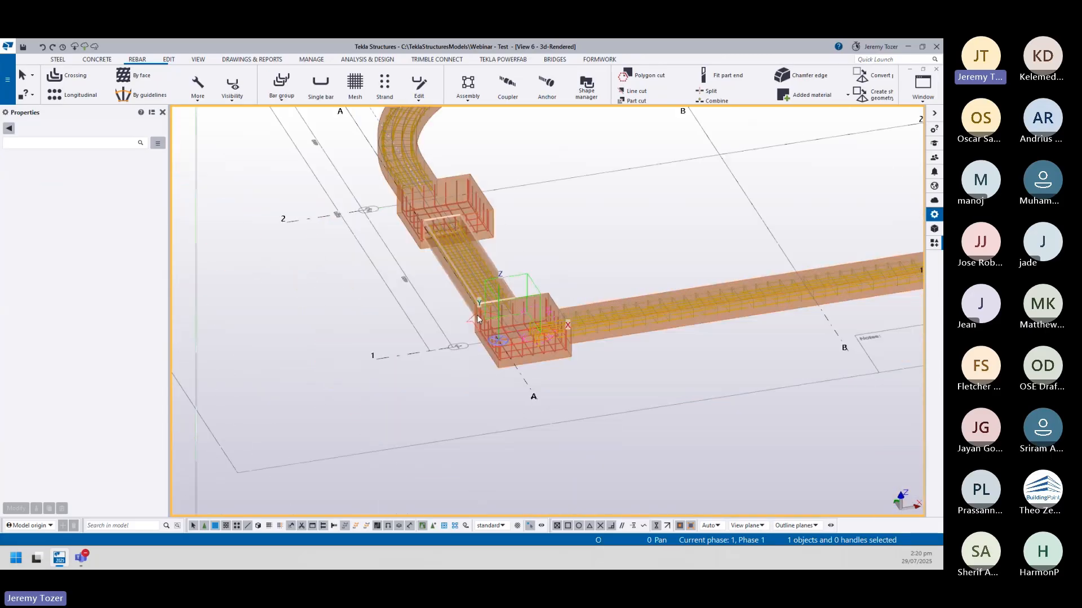
scroll(437, 317, down, 5)
ctrl+middle_drag(436, 316, 476, 305)
scroll(539, 304, down, 2)
middle_drag(611, 215, 493, 391)
scroll(553, 310, up, 2)
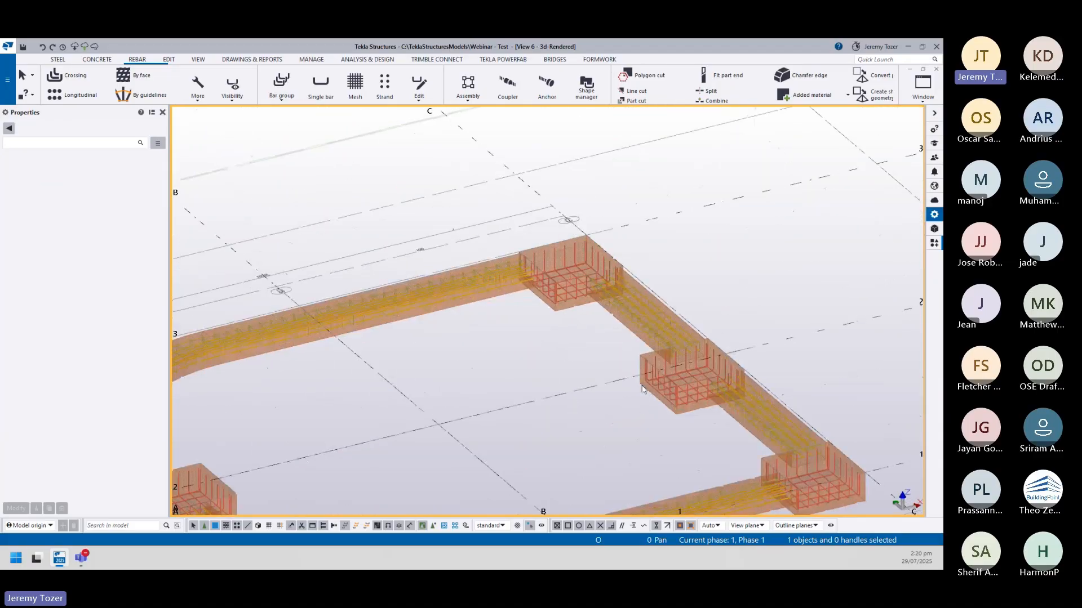
scroll(552, 311, down, 3)
key(ctrl+p)
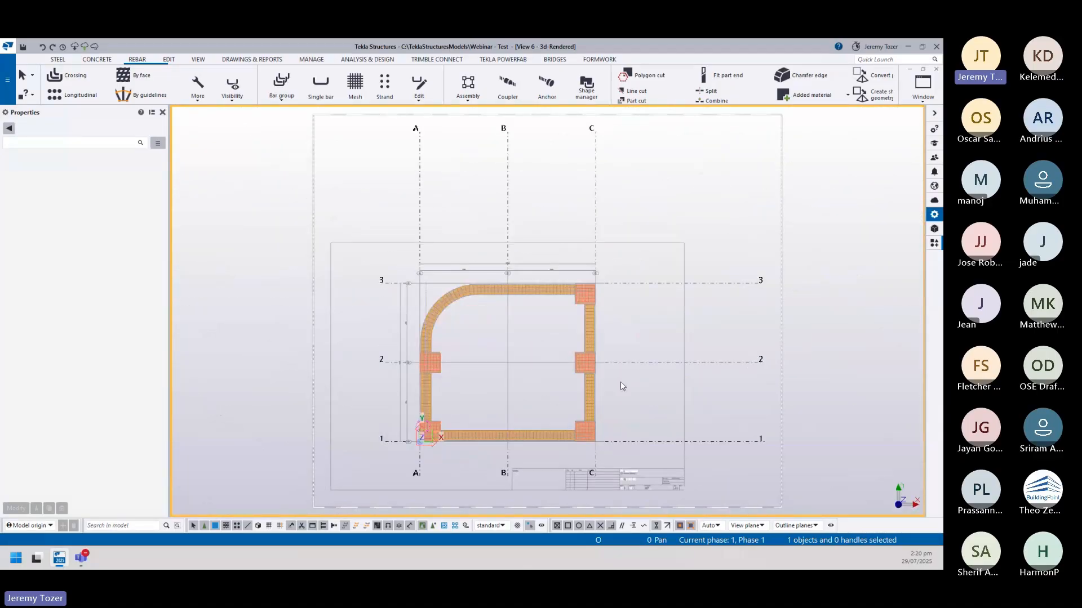
scroll(512, 370, up, 3)
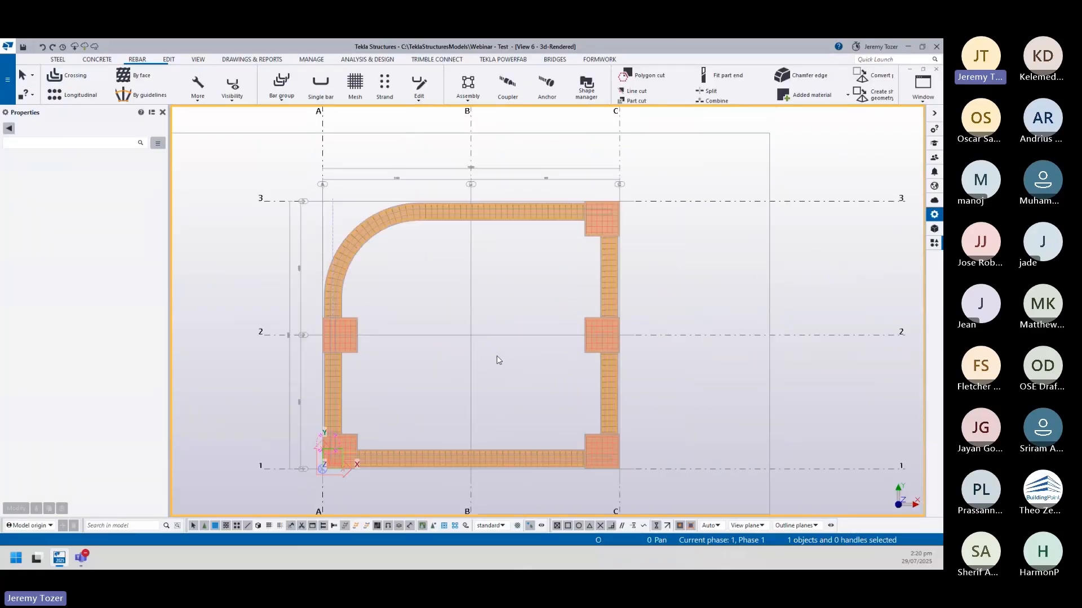
middle_drag(470, 379, 489, 346)
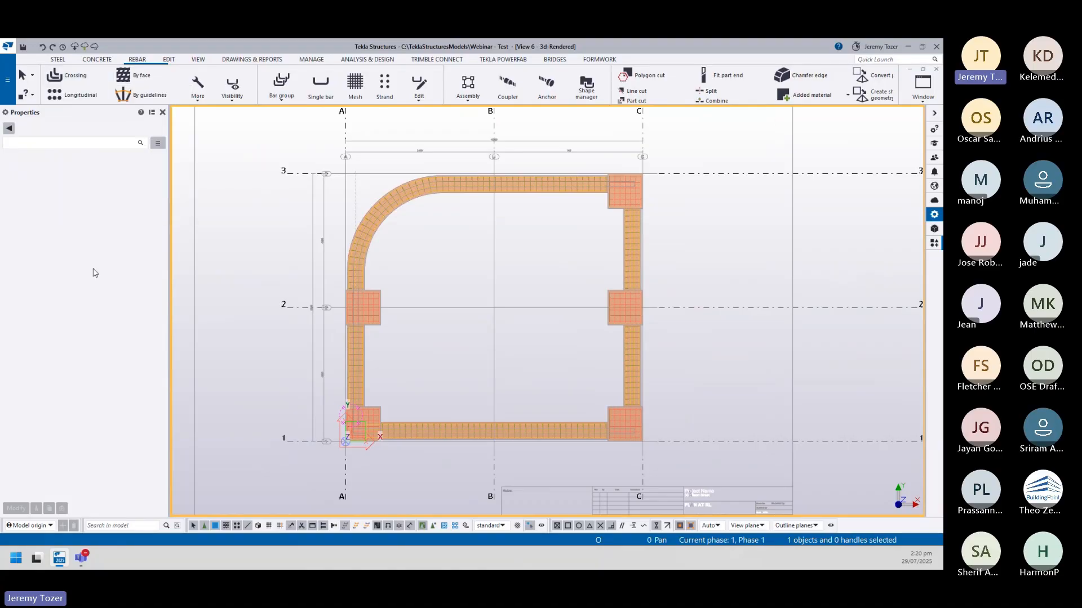
- Write out the model changes through Model Sharing with the revision code and comment left blank
click(82, 144)
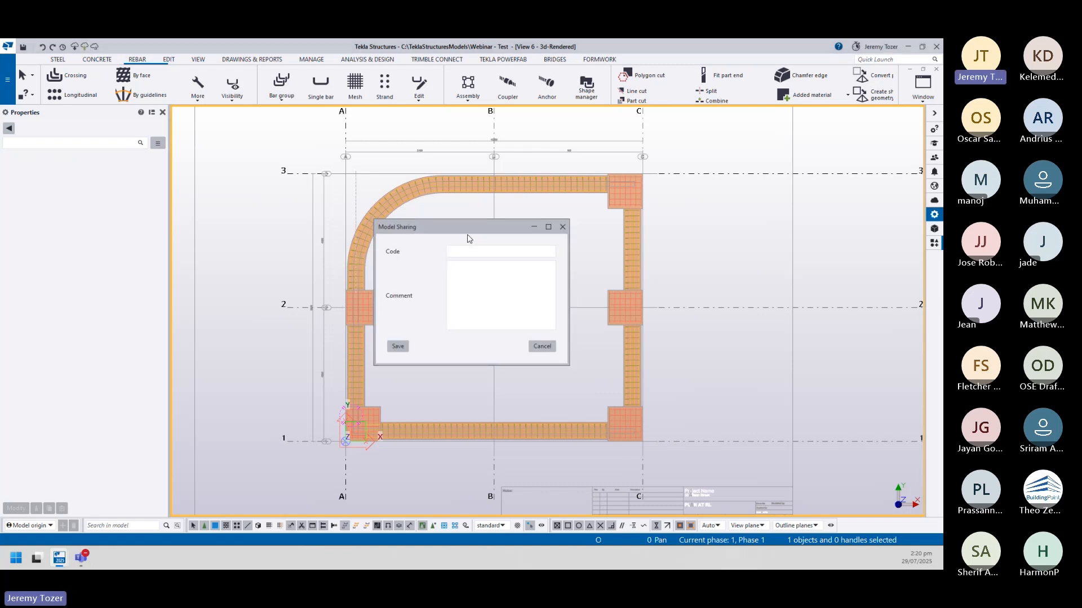
click(399, 347)
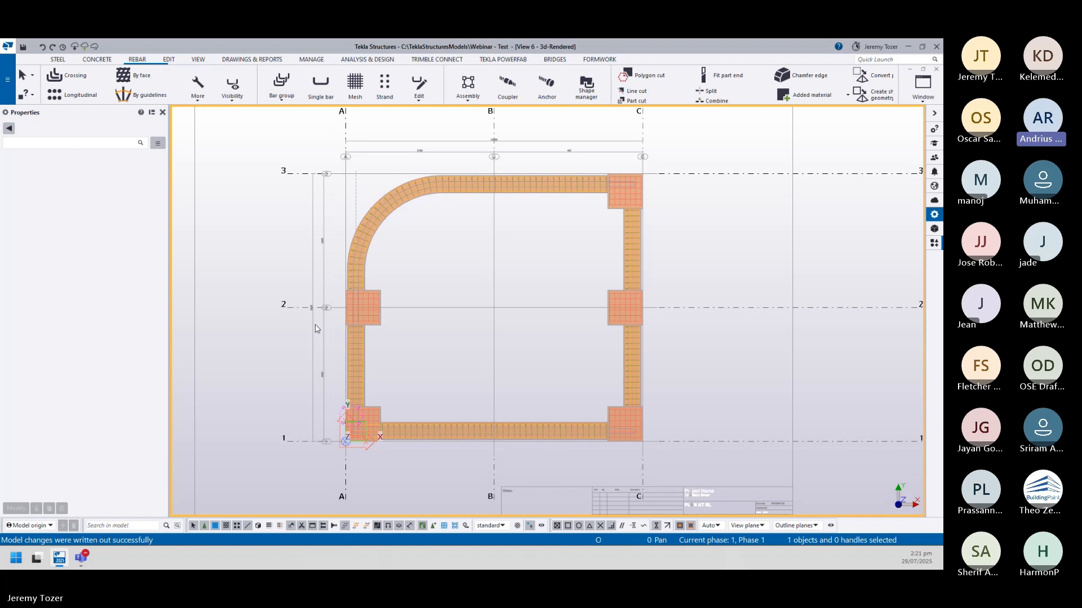
scroll(326, 321, up, 3)
scroll(338, 311, down, 5)
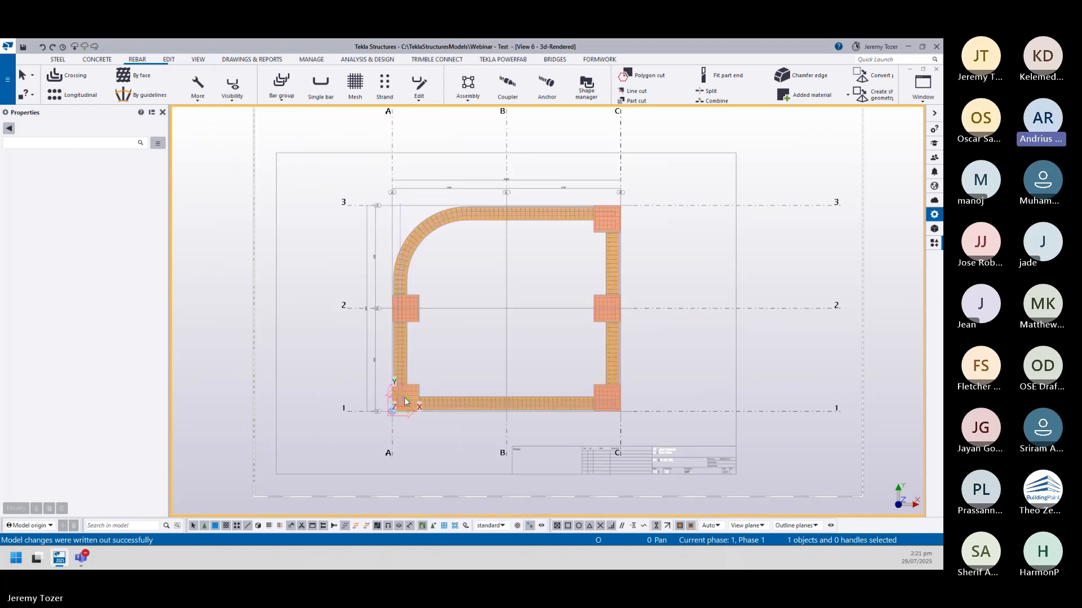
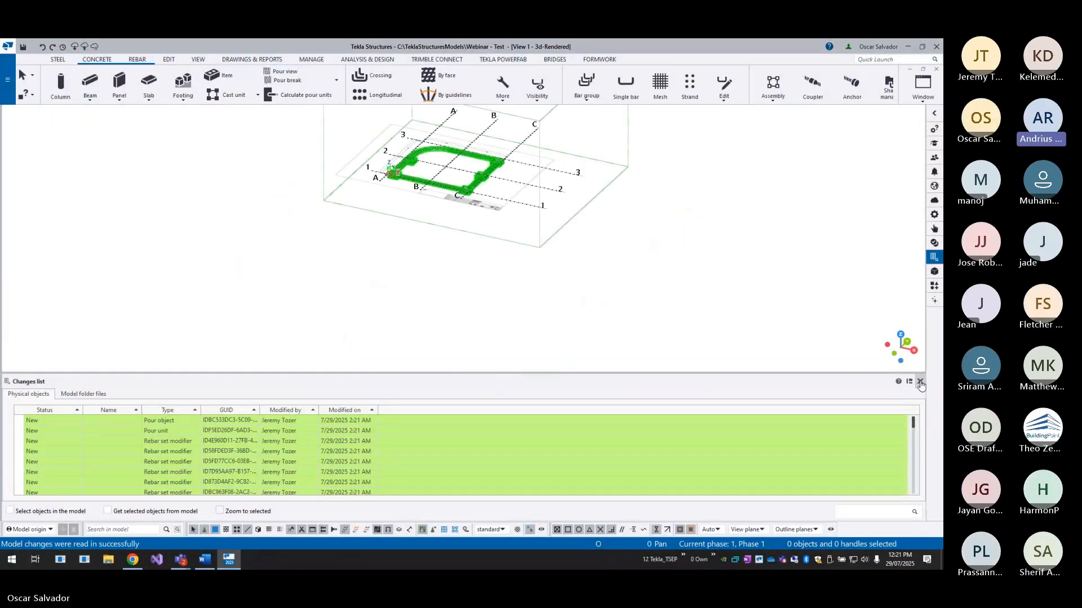
- Close the changes list and inspect the reinforcement of the shared pad and strip footings in 3D from several sides
click(920, 384)
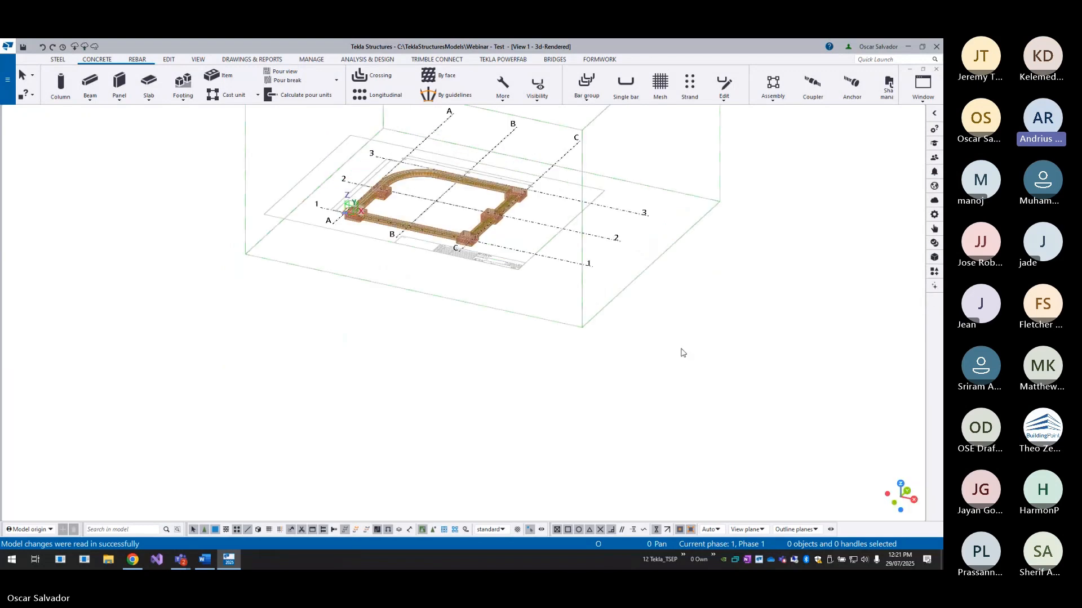
scroll(423, 294, up, 2)
scroll(423, 294, up, 3)
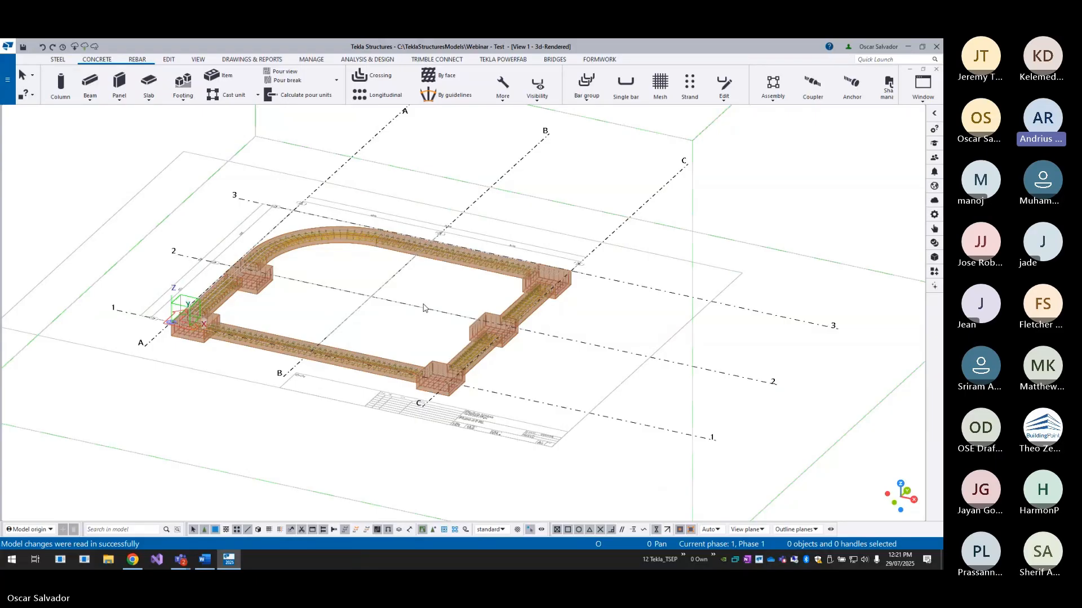
middle_drag(445, 284, 466, 293)
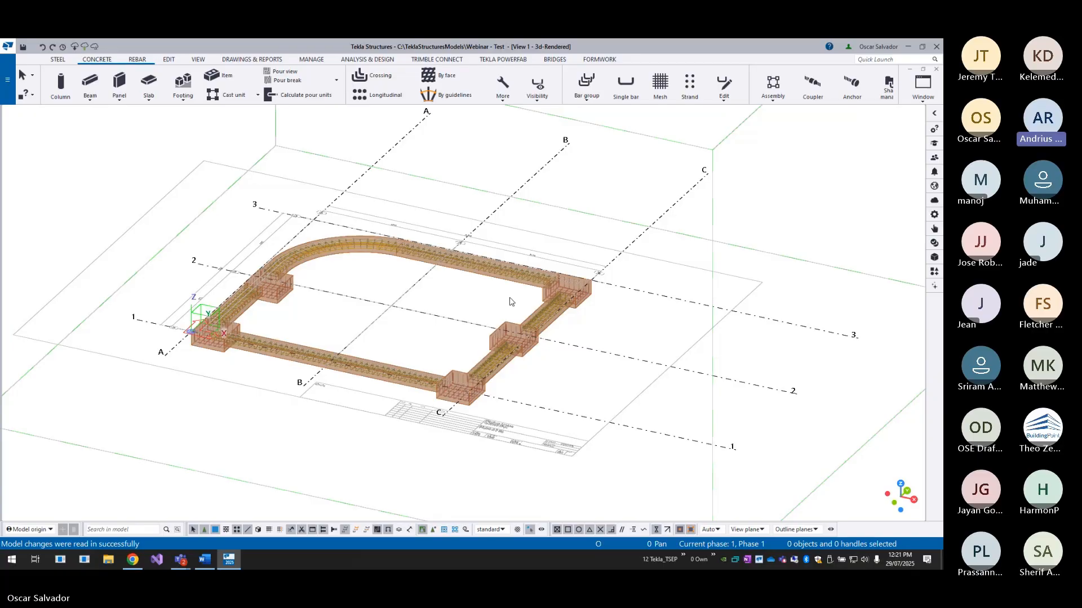
scroll(285, 316, up, 5)
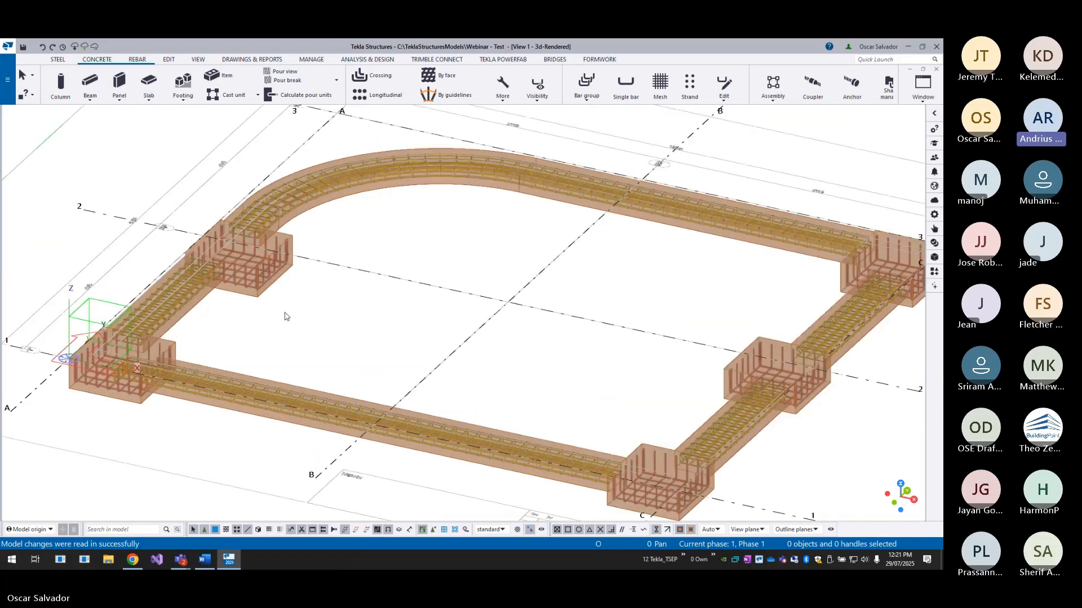
scroll(234, 362, up, 5)
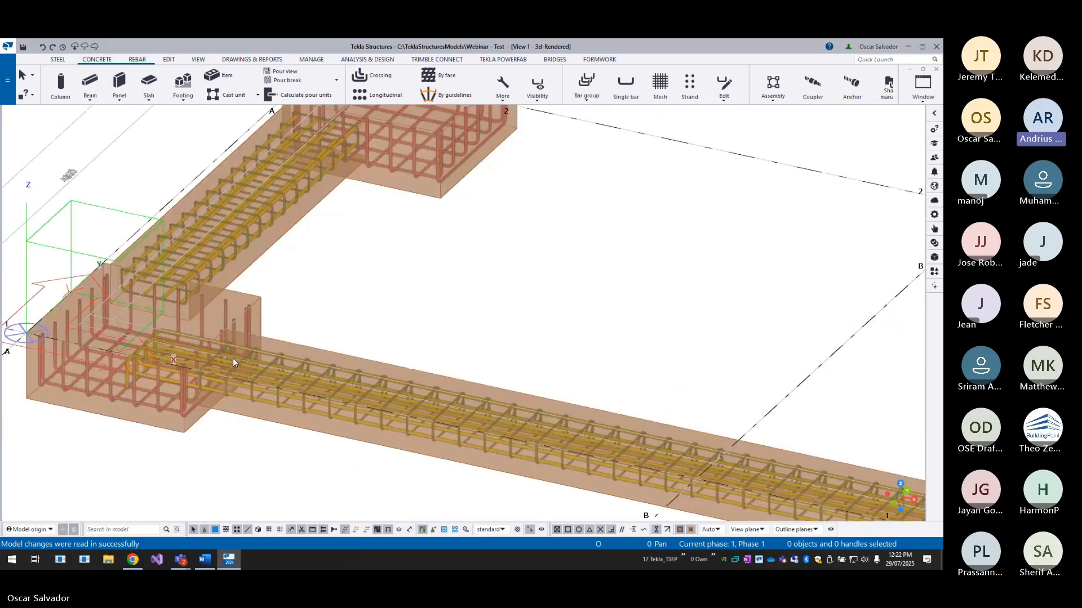
scroll(233, 363, down, 10)
middle_drag(234, 357, 614, 420)
scroll(616, 422, up, 3)
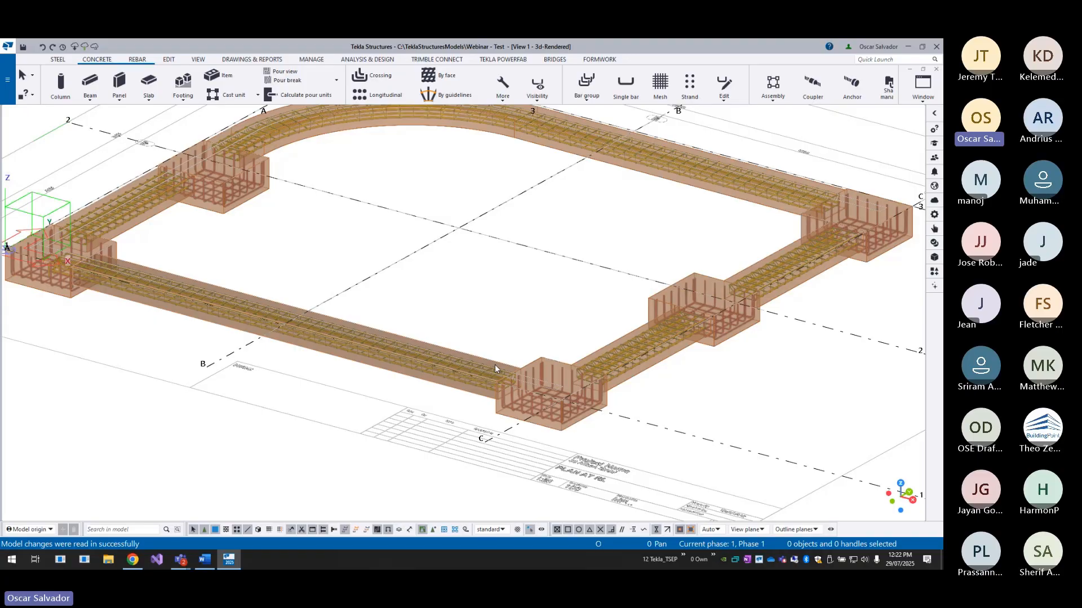
scroll(490, 372, down, 2)
ctrl+middle_drag(501, 376, 346, 376)
middle_drag(360, 293, 345, 385)
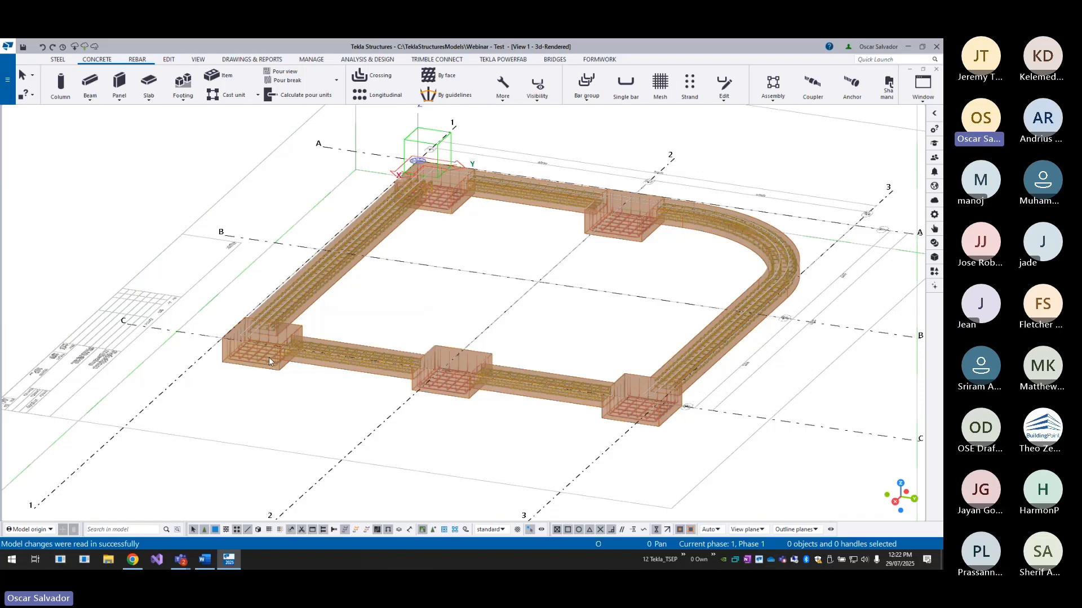
scroll(272, 352, up, 2)
scroll(273, 353, up, 2)
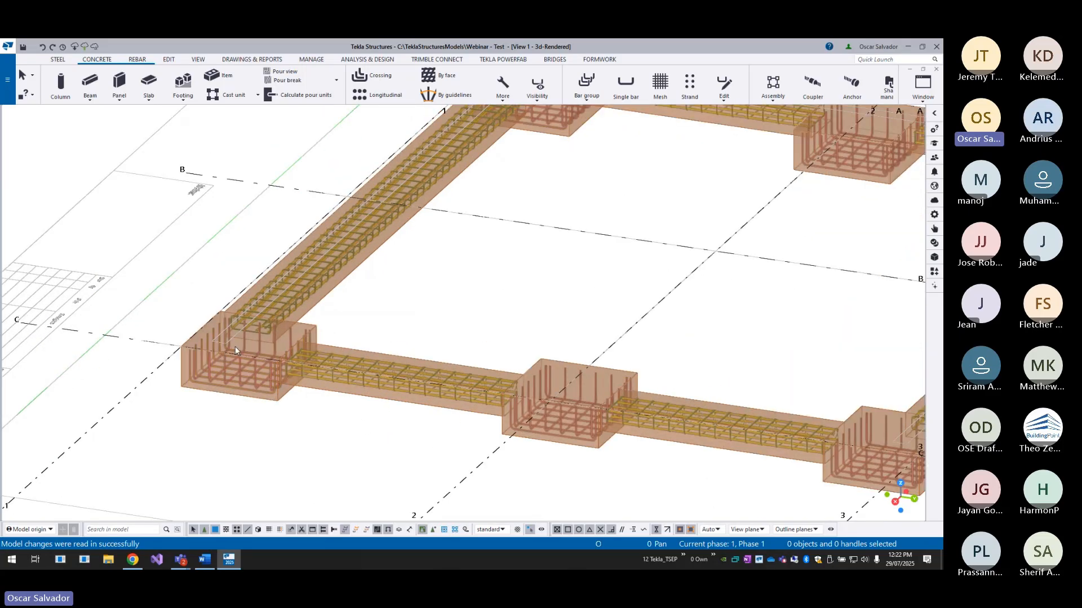
scroll(229, 345, up, 3)
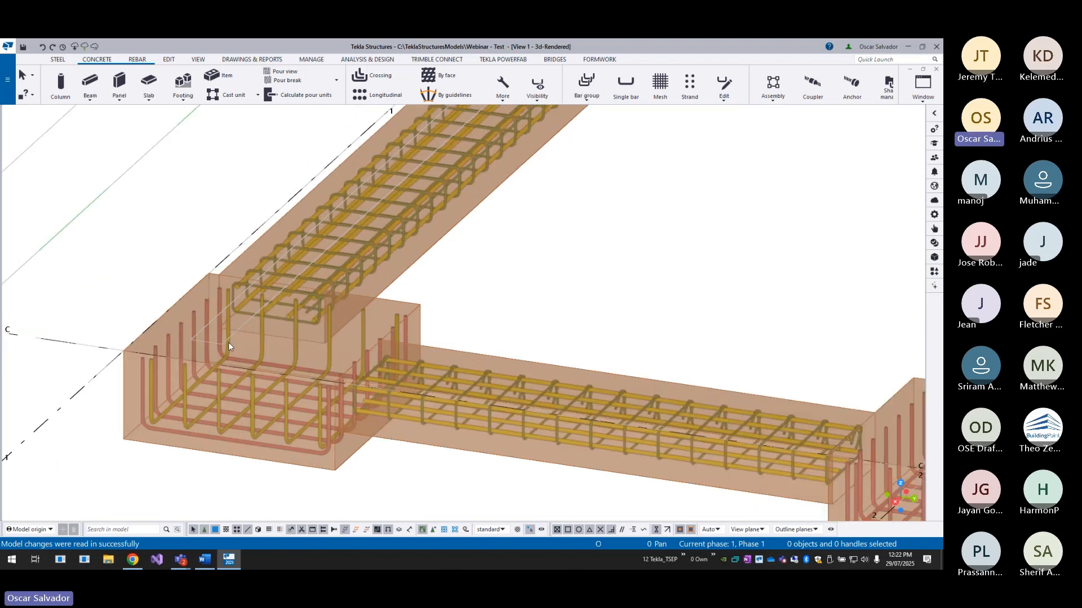
scroll(229, 345, down, 1)
scroll(228, 342, down, 5)
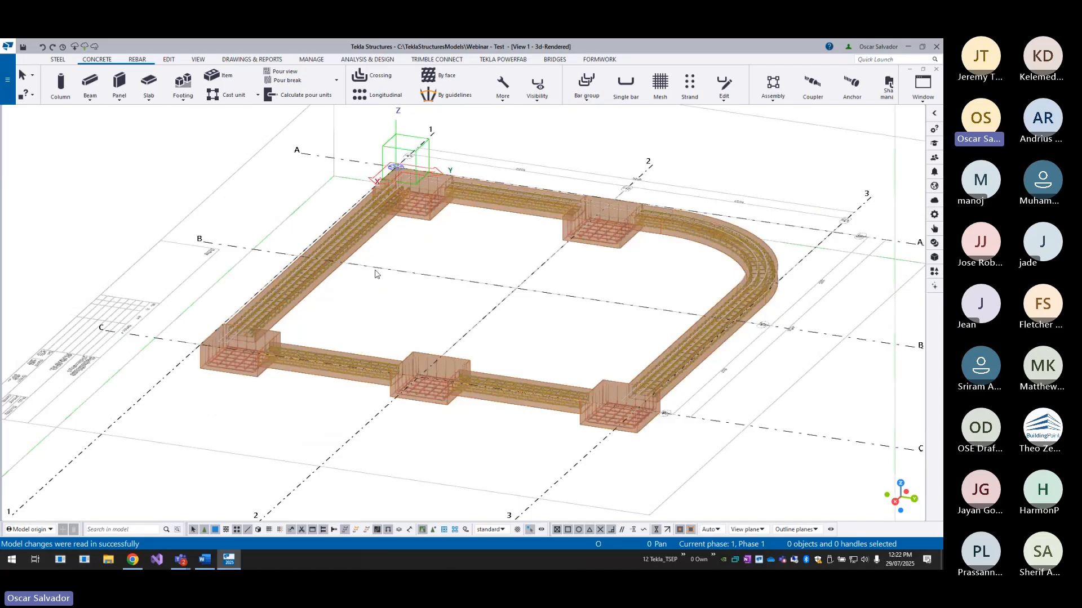
middle_drag(377, 290, 371, 306)
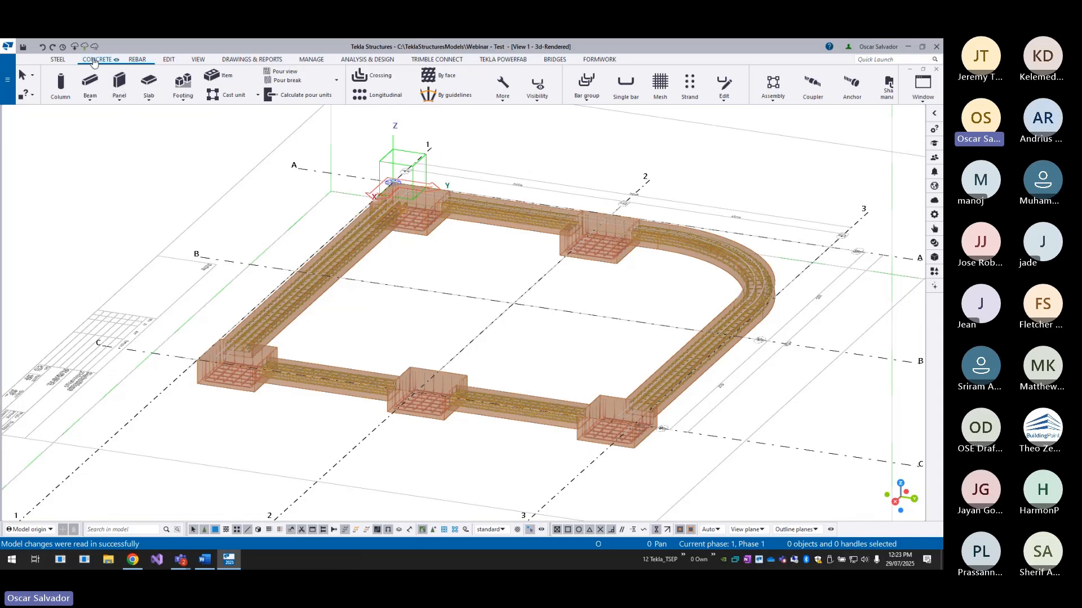
- Start a wall layout with a panel height of 5600 mm and a layer thickness of 175 mm
click(119, 96)
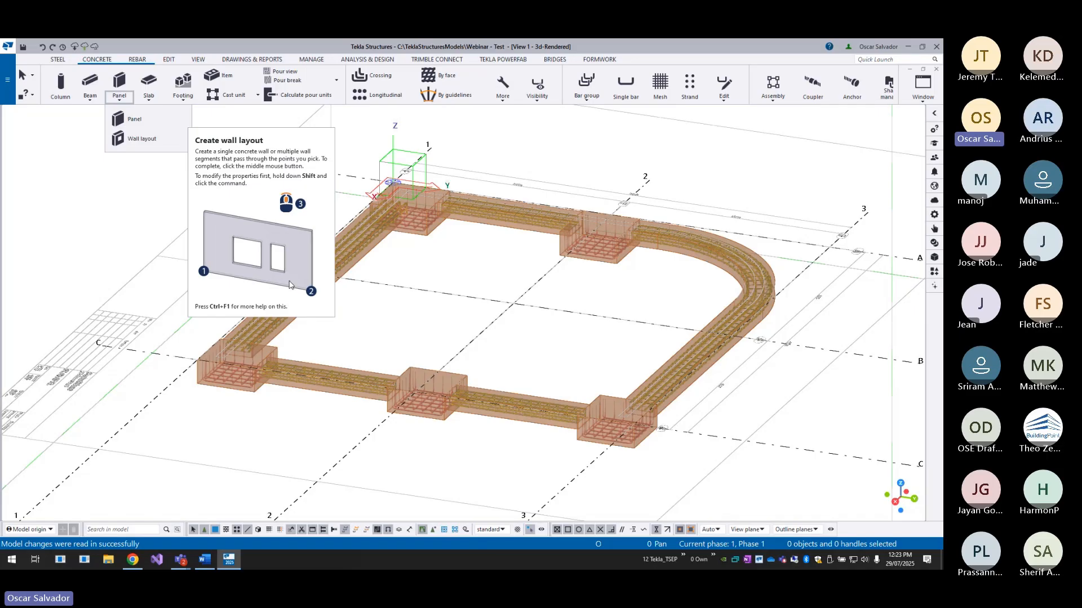
click(143, 139)
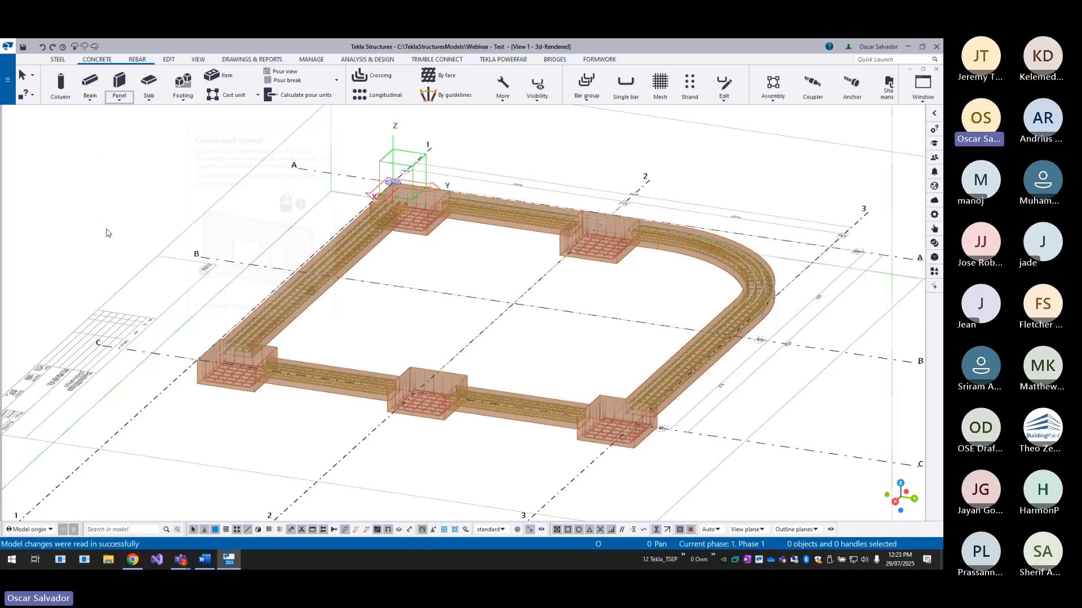
click(119, 97)
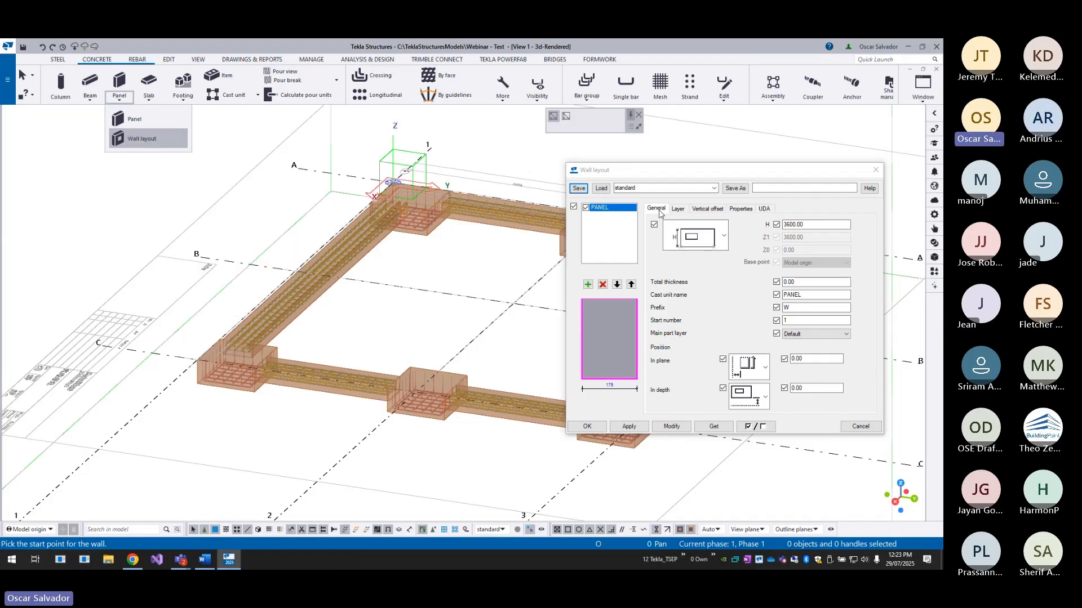
click(786, 225)
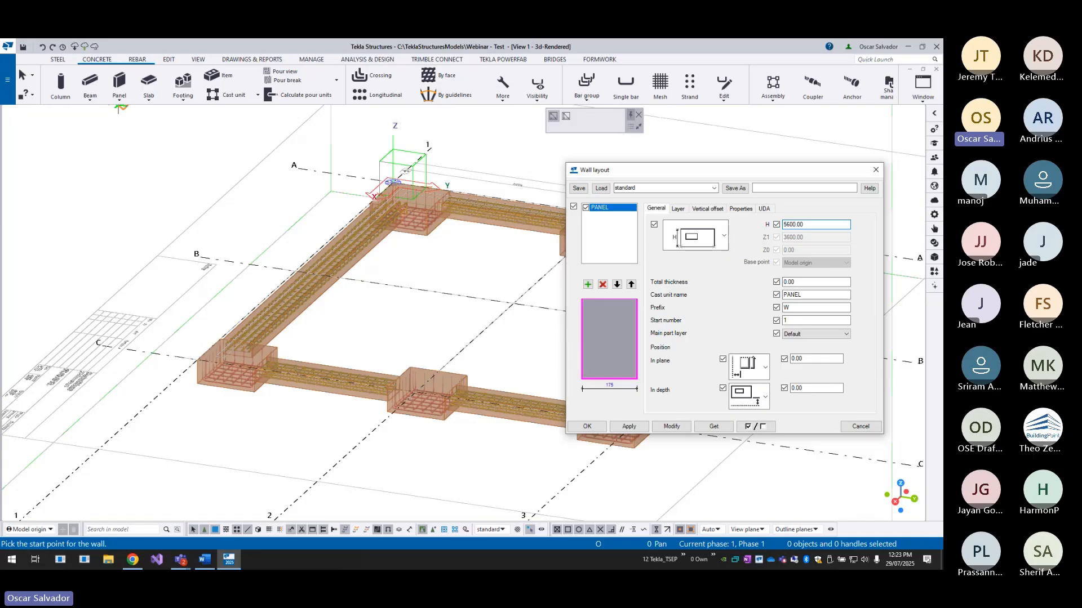
click(678, 209)
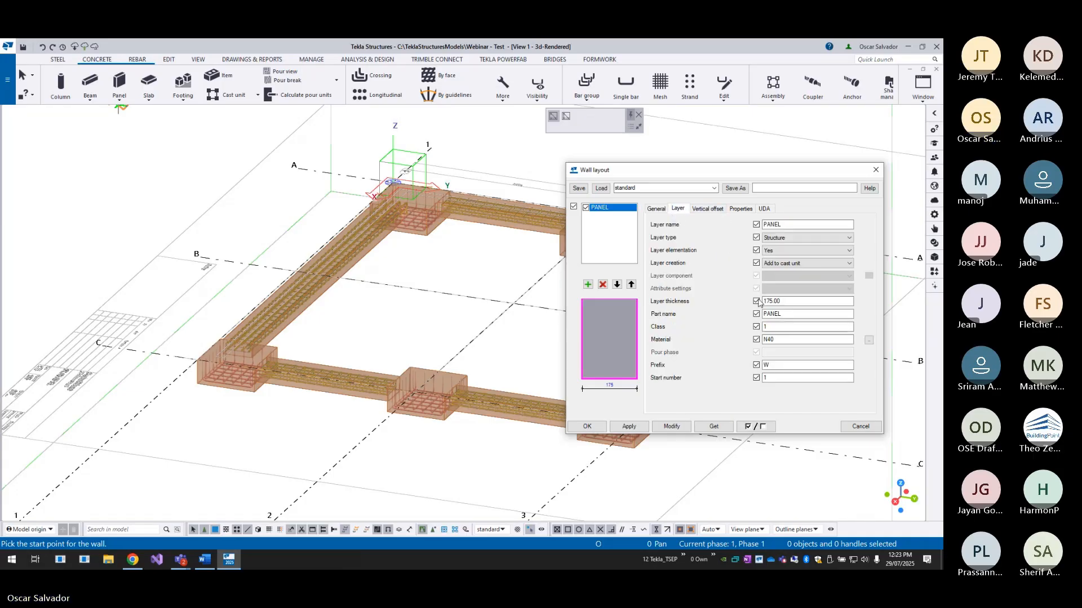
click(778, 302)
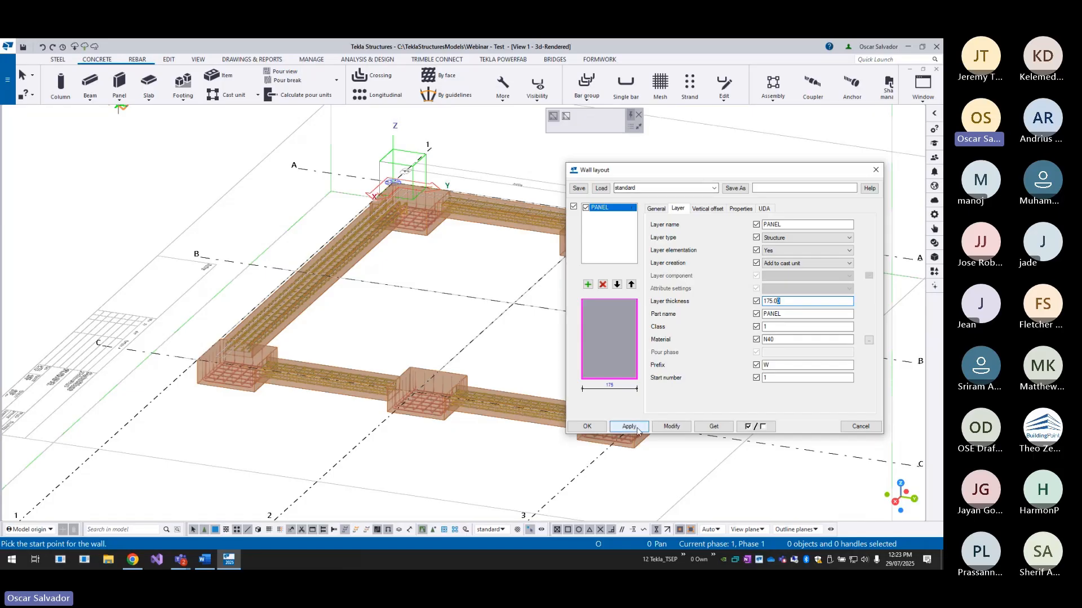
click(592, 429)
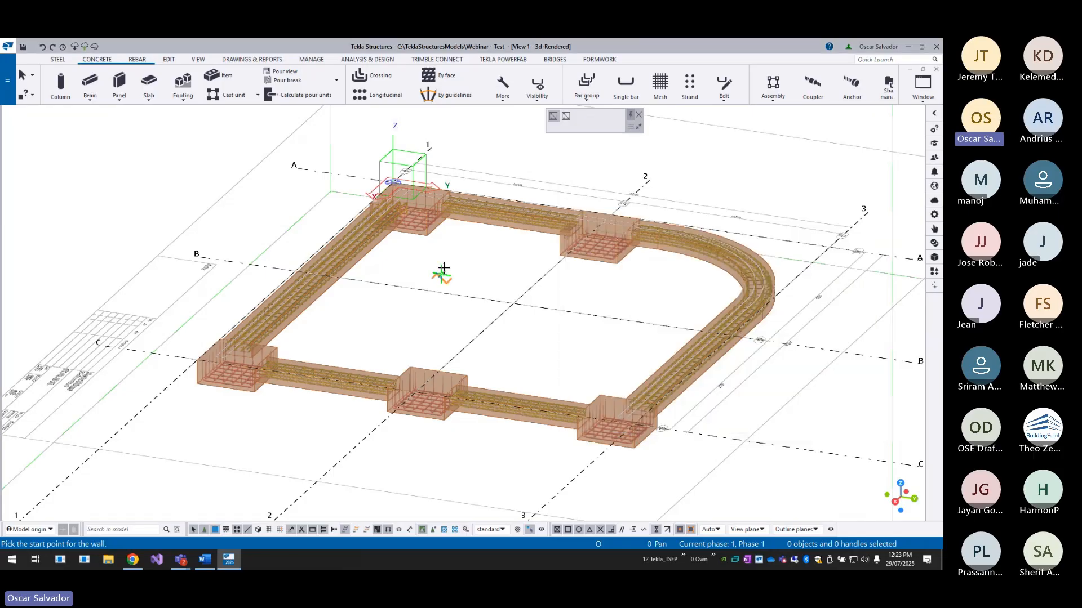
- Pick the first wall segment along the grid 1 strip footing, from the C/1 pad to the corner at the A/1 pad
ctrl+middle_drag(441, 273, 430, 286)
scroll(196, 301, up, 8)
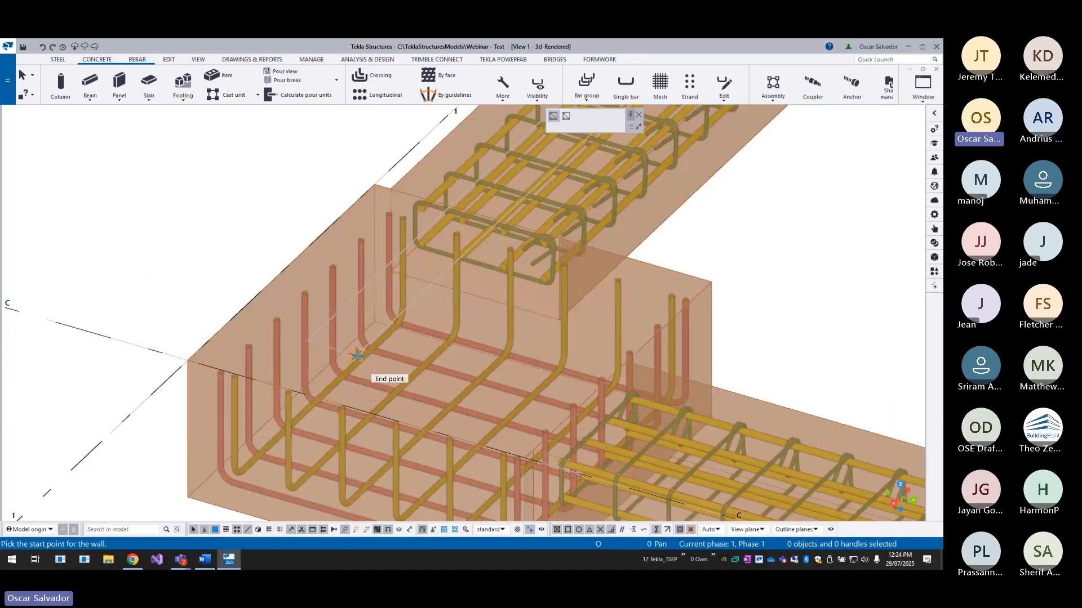
click(357, 355)
scroll(563, 242, down, 5)
scroll(596, 247, up, 3)
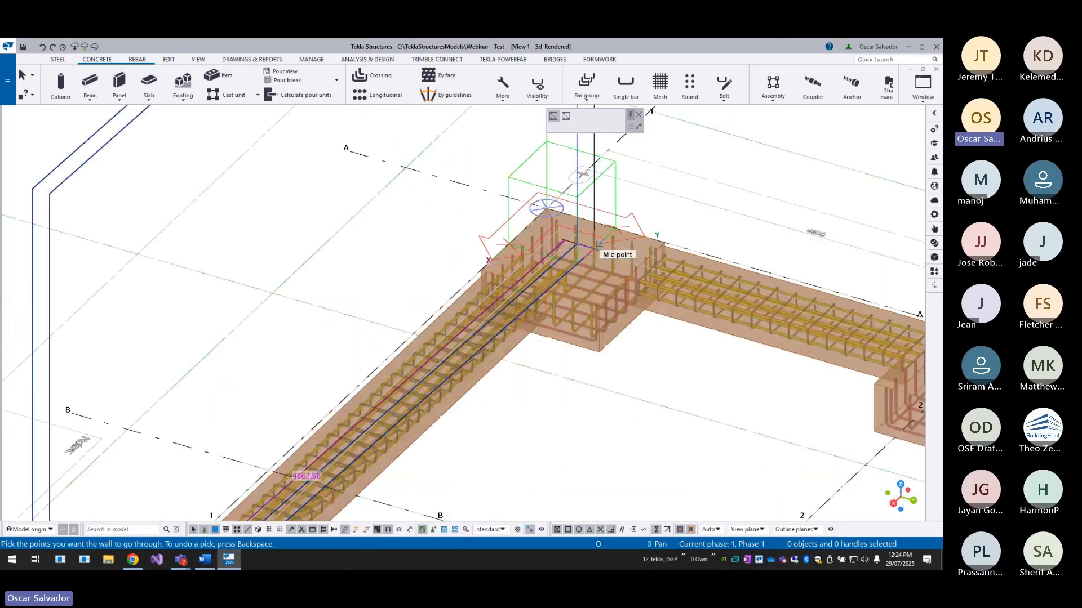
scroll(596, 247, up, 5)
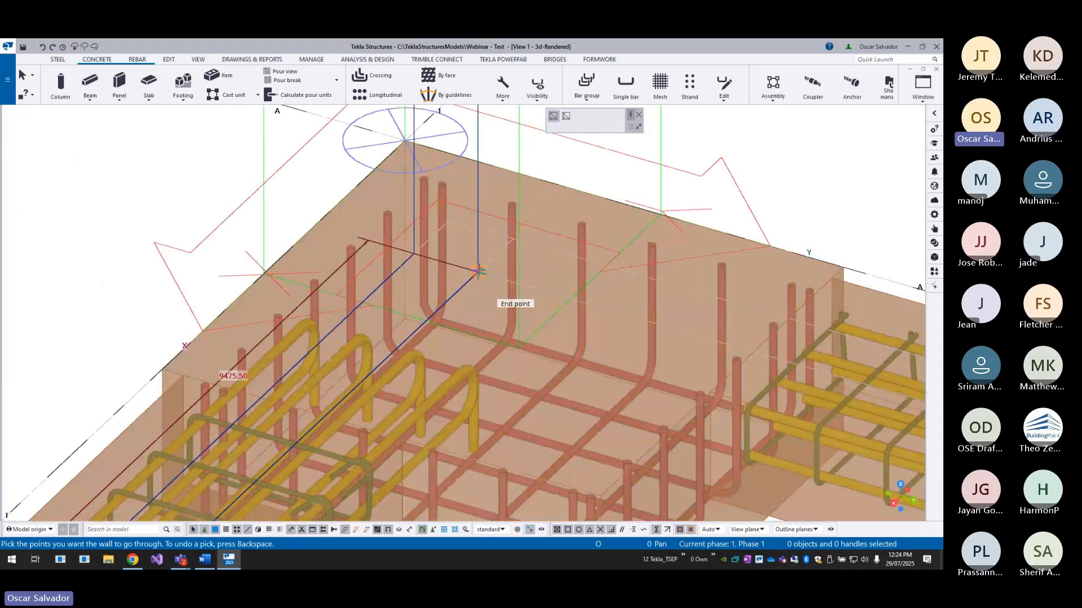
click(479, 272)
- Continue the wall along grid A to a point 10 mm short of grid 2 at the A/2 pad, create it and end the command
scroll(478, 272, down, 5)
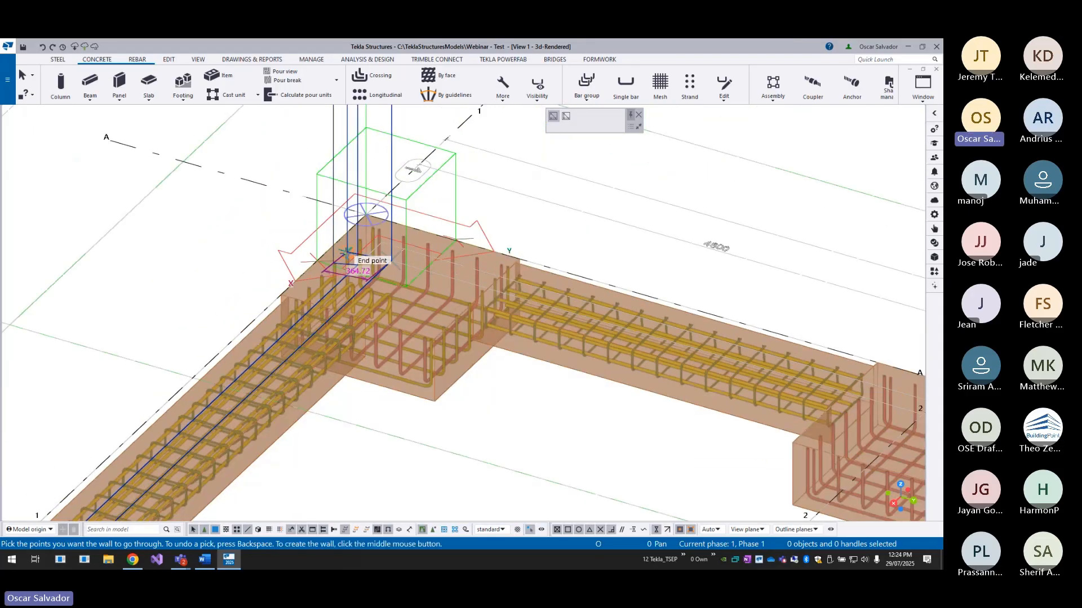
scroll(347, 255, down, 3)
scroll(616, 402, up, 5)
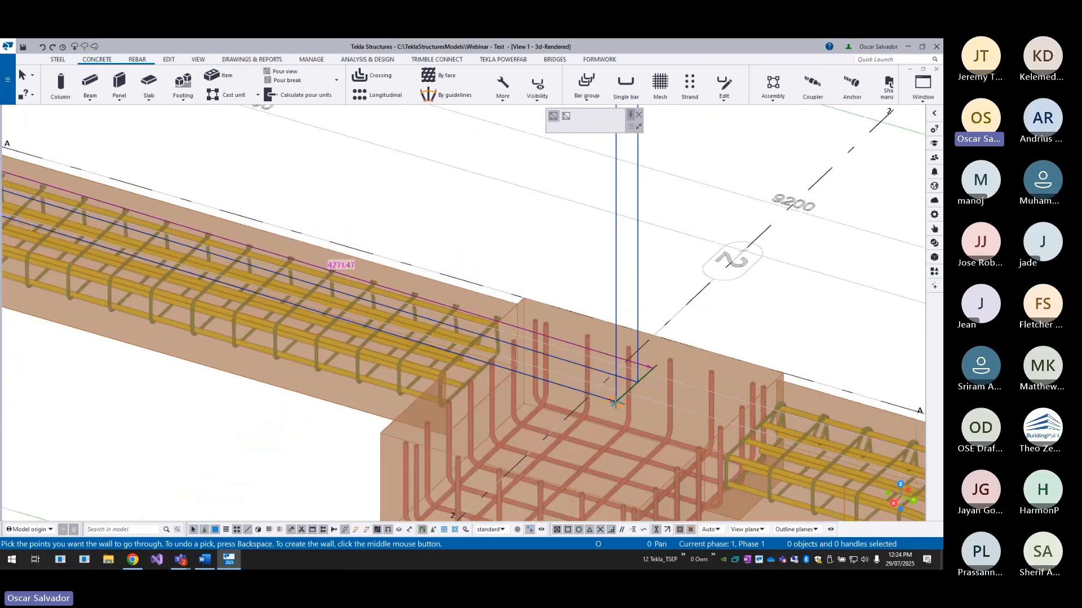
scroll(616, 402, up, 2)
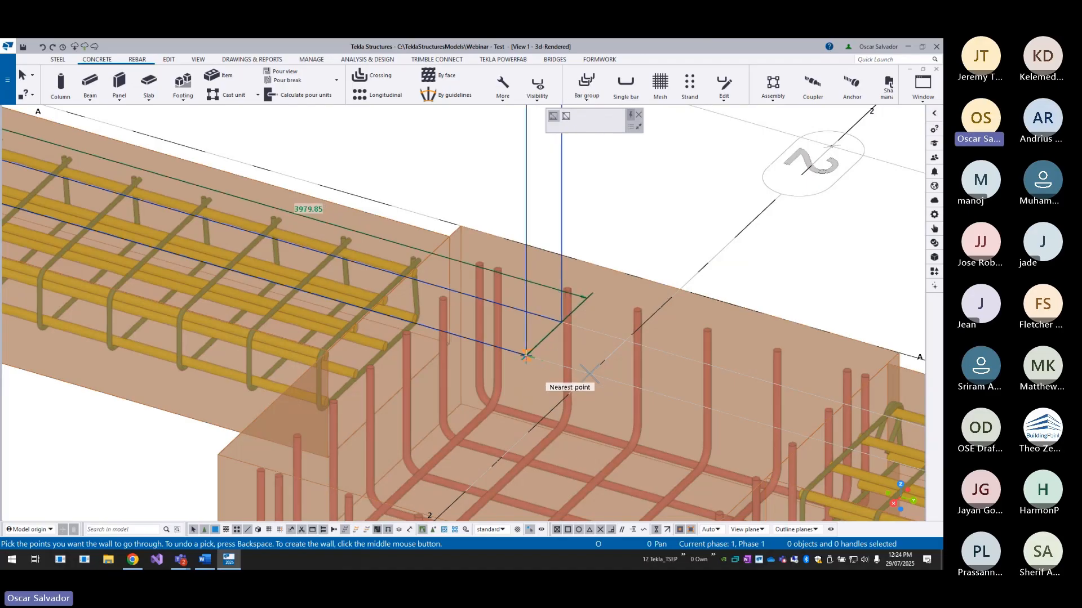
text(10)
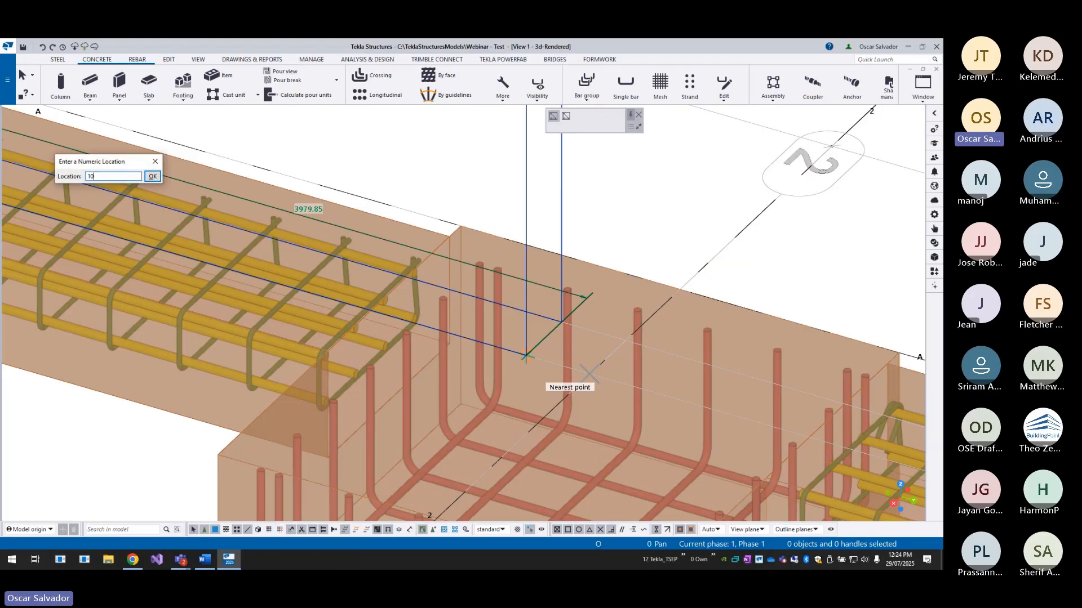
key(Return)
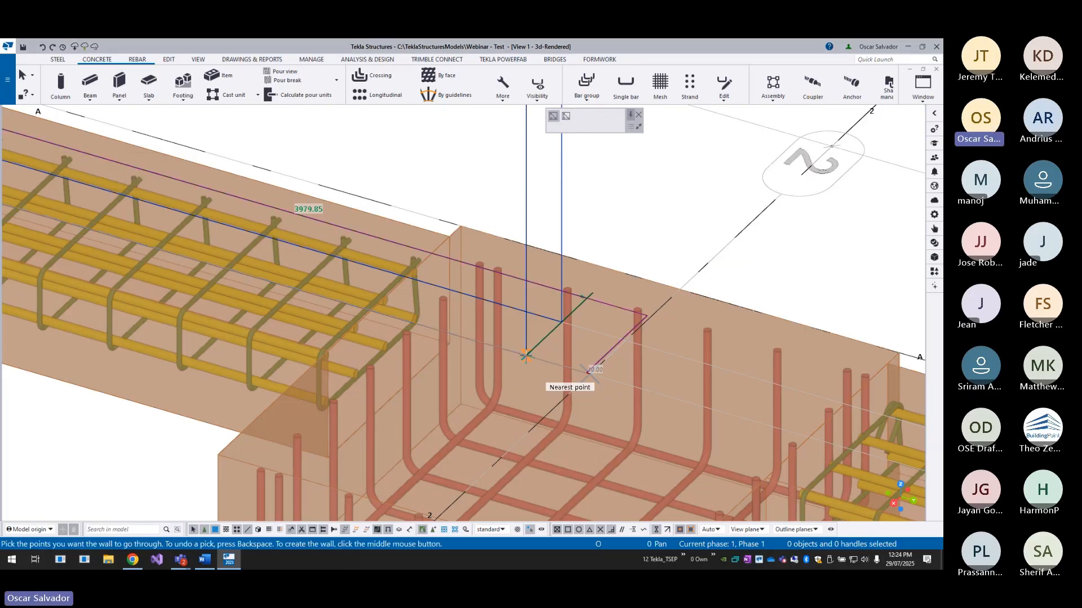
scroll(586, 367, up, 3)
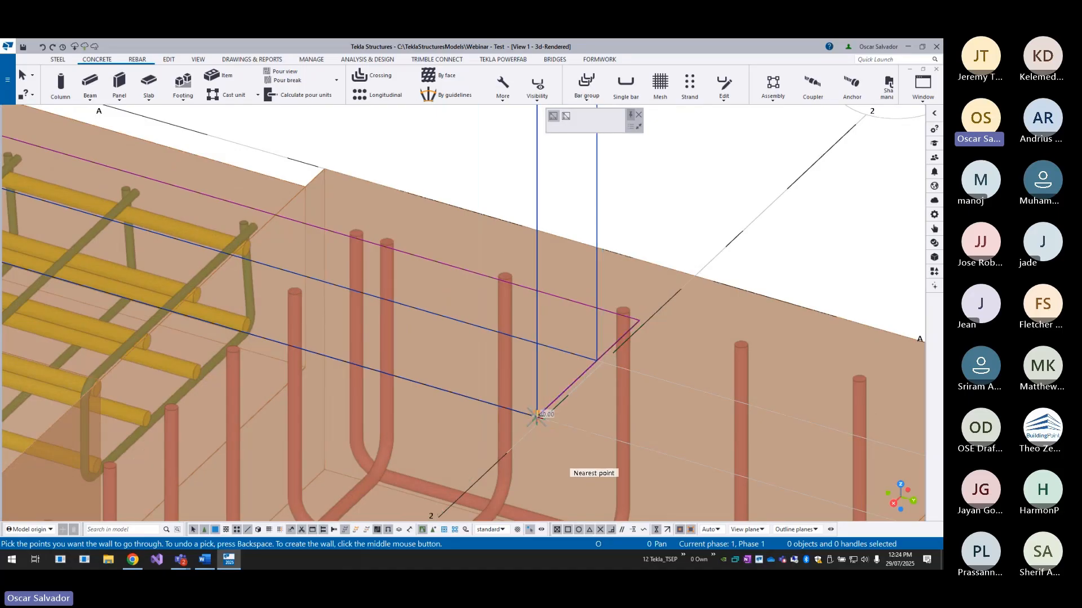
scroll(544, 420, down, 2)
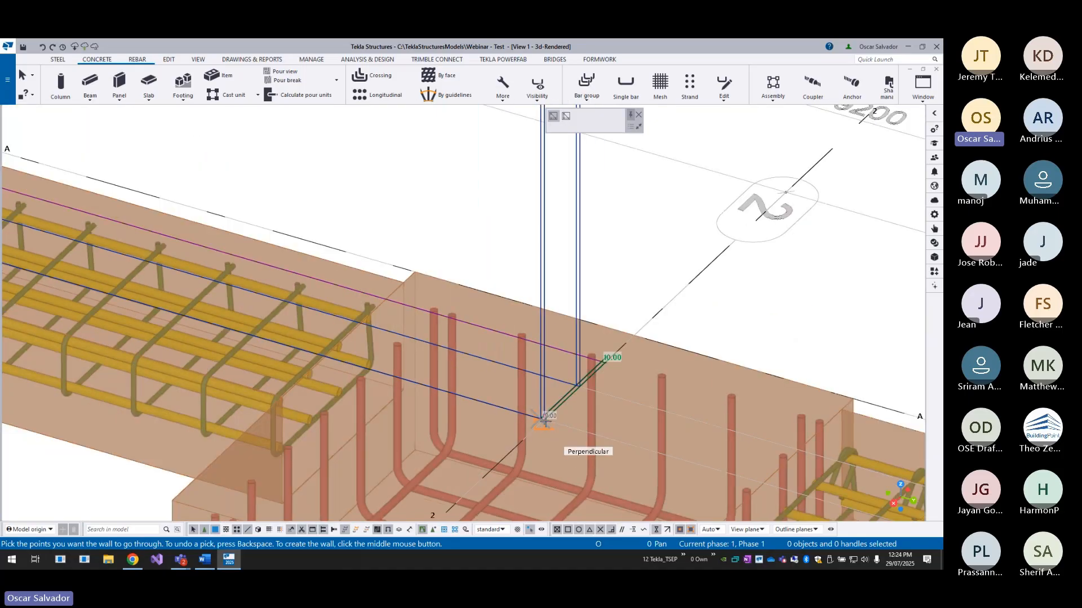
click(640, 269)
middle_click(639, 269)
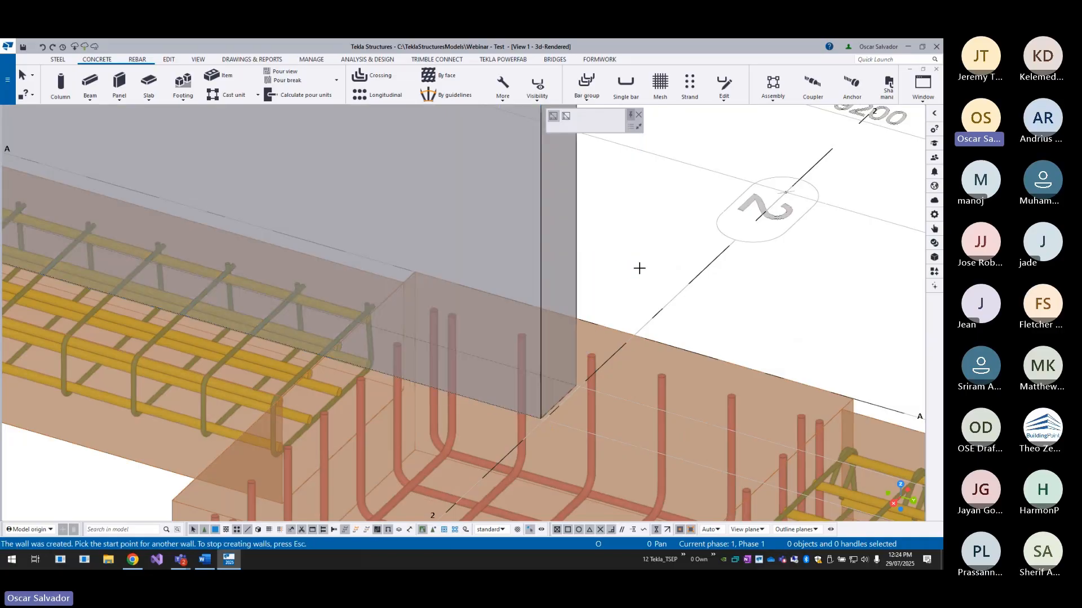
scroll(641, 269, down, 3)
right_click(647, 259)
click(671, 264)
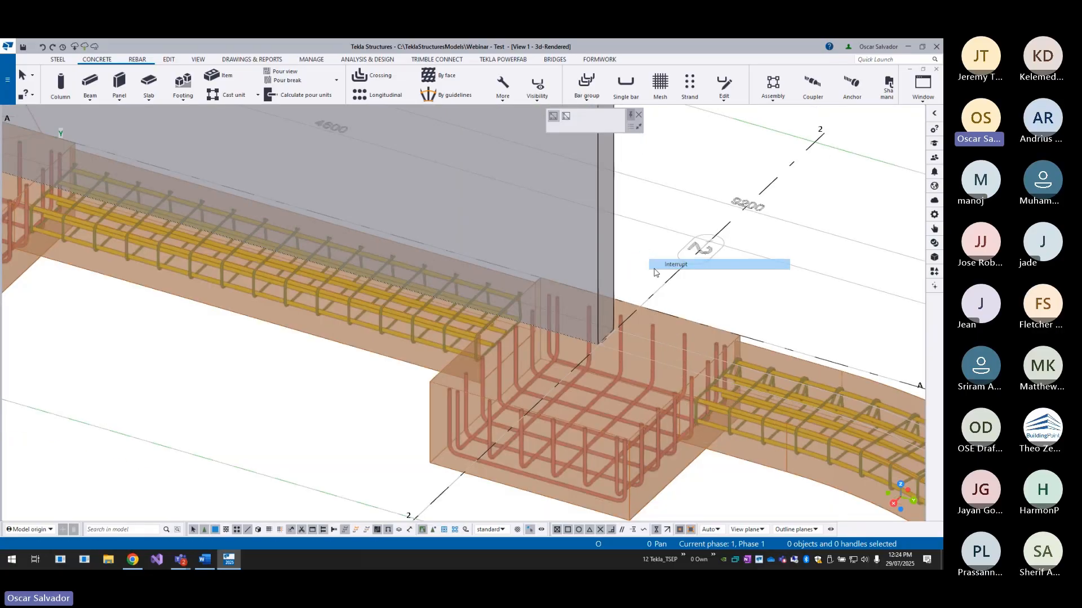
- Examine the wall's end at grid 2 above the A/2 pad up close
scroll(561, 390, down, 3)
scroll(585, 372, up, 2)
scroll(567, 376, up, 3)
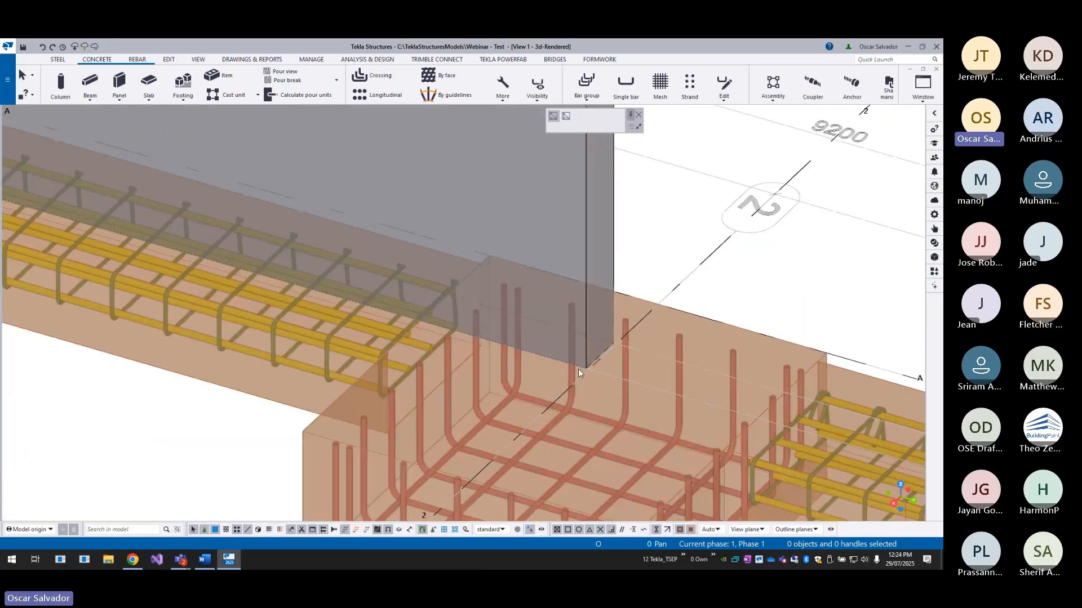
key(ctrl)
key(ctrl)
key(ctrl)
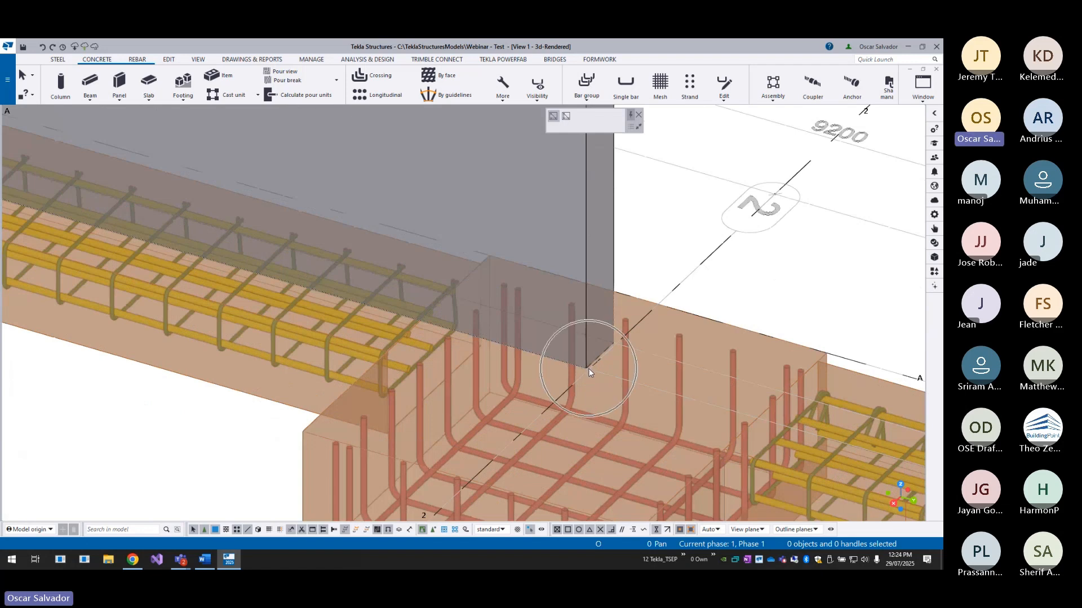
scroll(588, 370, up, 3)
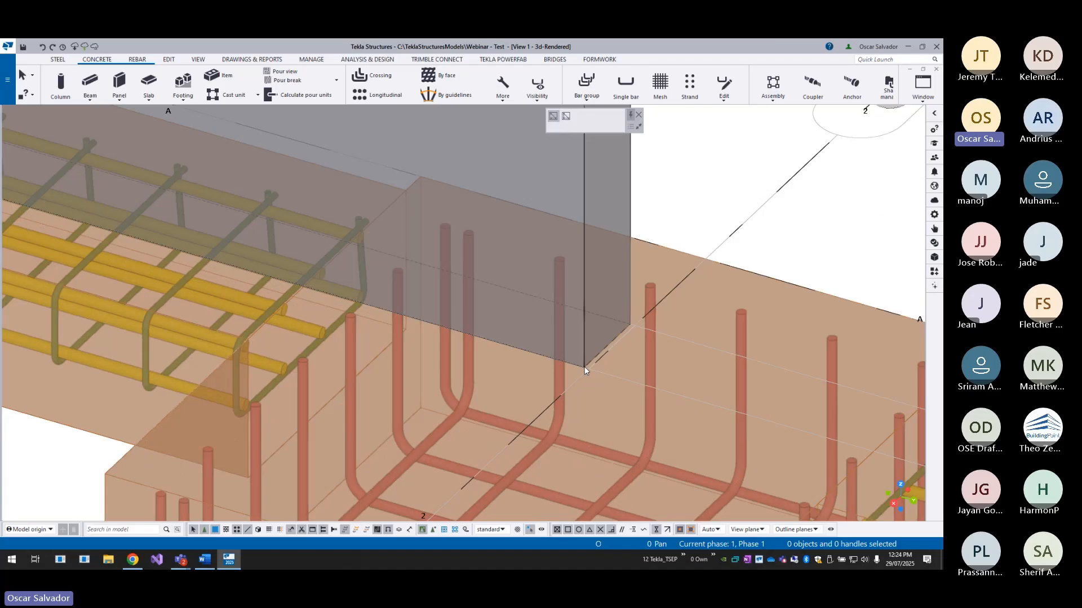
- Start a concrete panel with its first point 20 mm past the wall's lower corner at grid 2, along grid A
scroll(584, 370, down, 5)
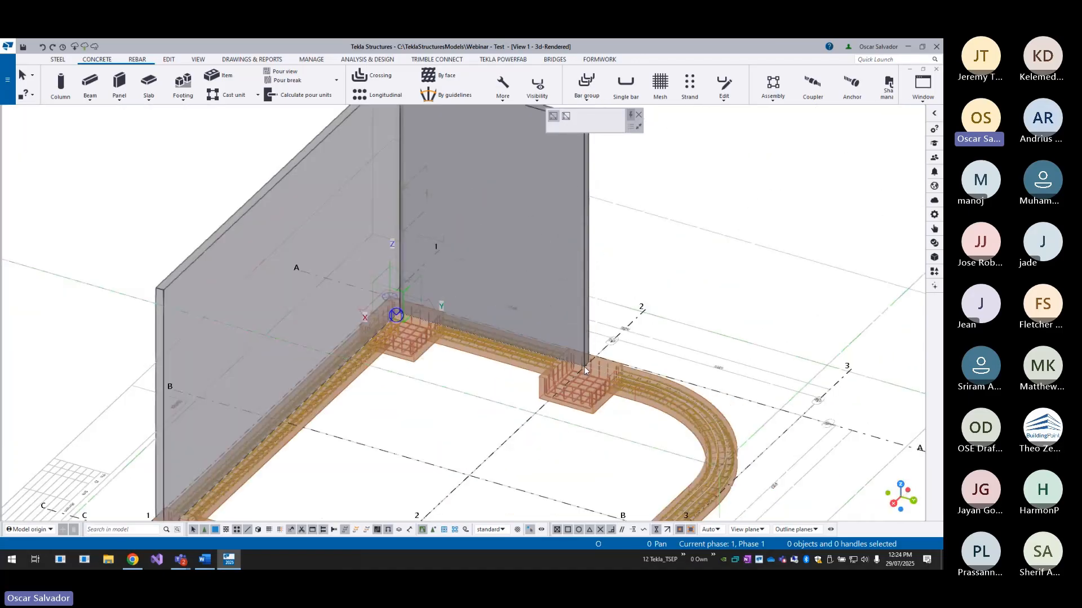
scroll(515, 370, down, 3)
scroll(460, 333, up, 5)
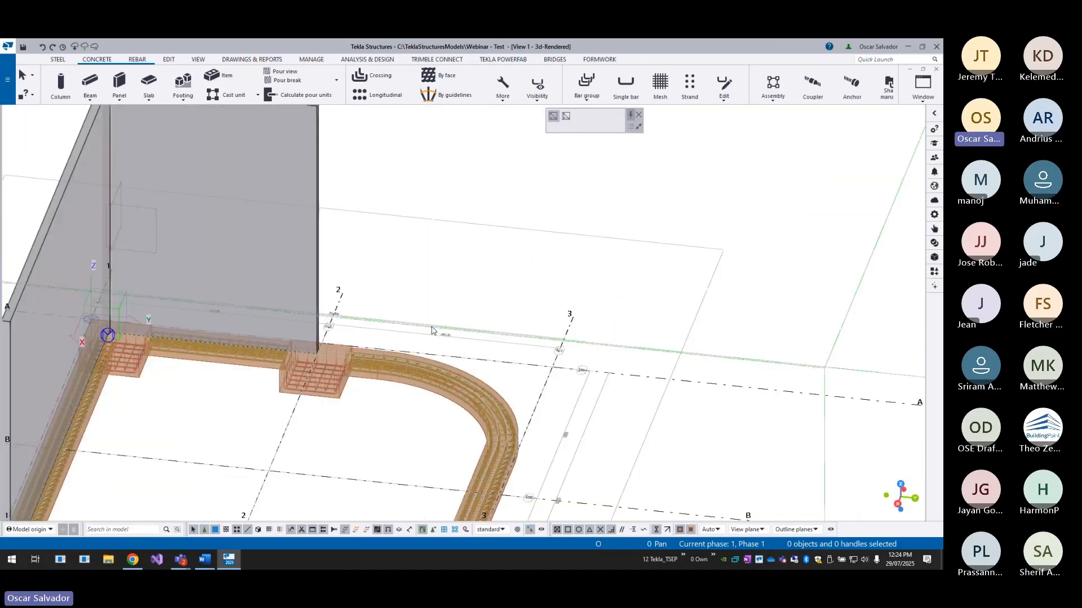
scroll(377, 288, down, 3)
scroll(372, 289, up, 3)
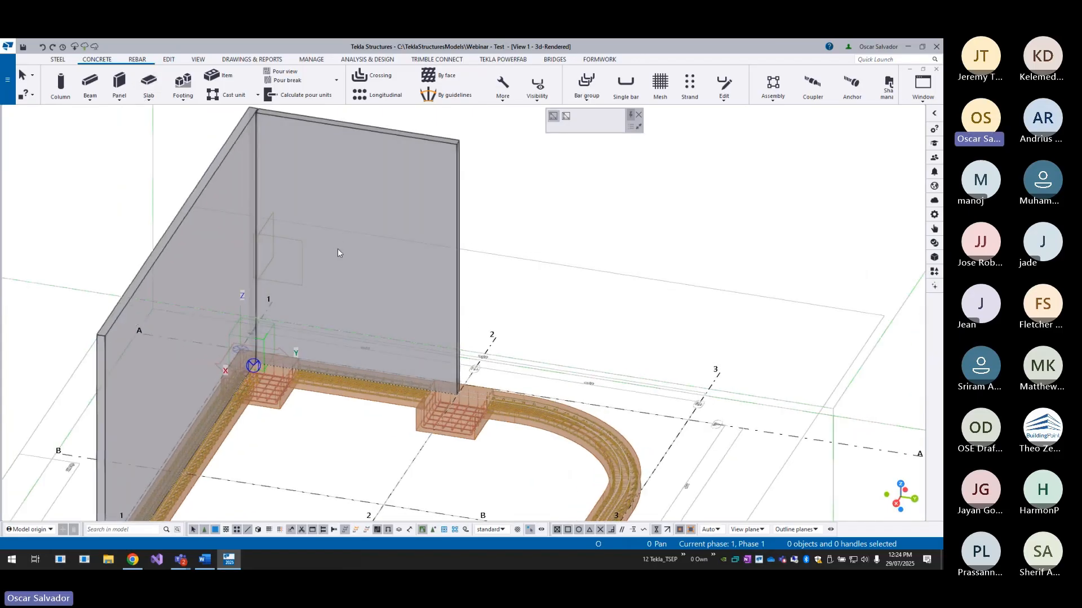
middle_drag(430, 358, 452, 302)
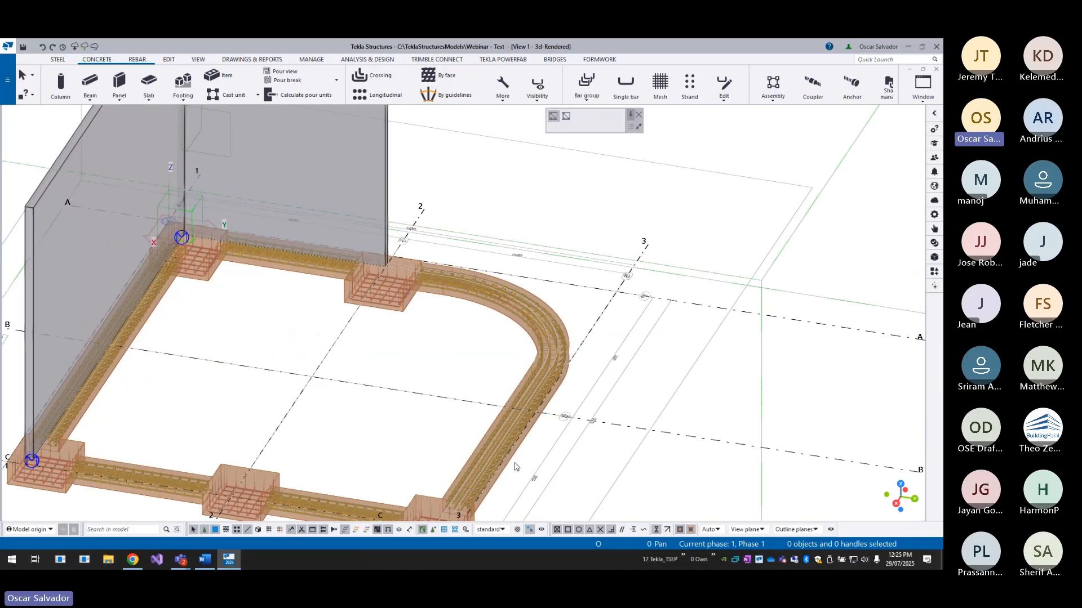
click(121, 82)
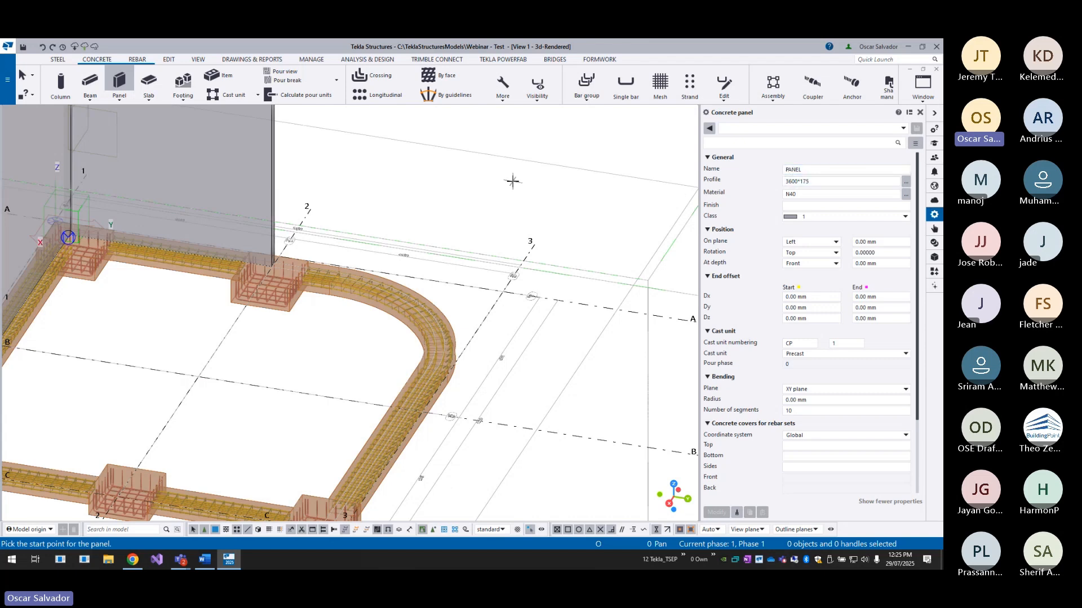
scroll(277, 304, up, 10)
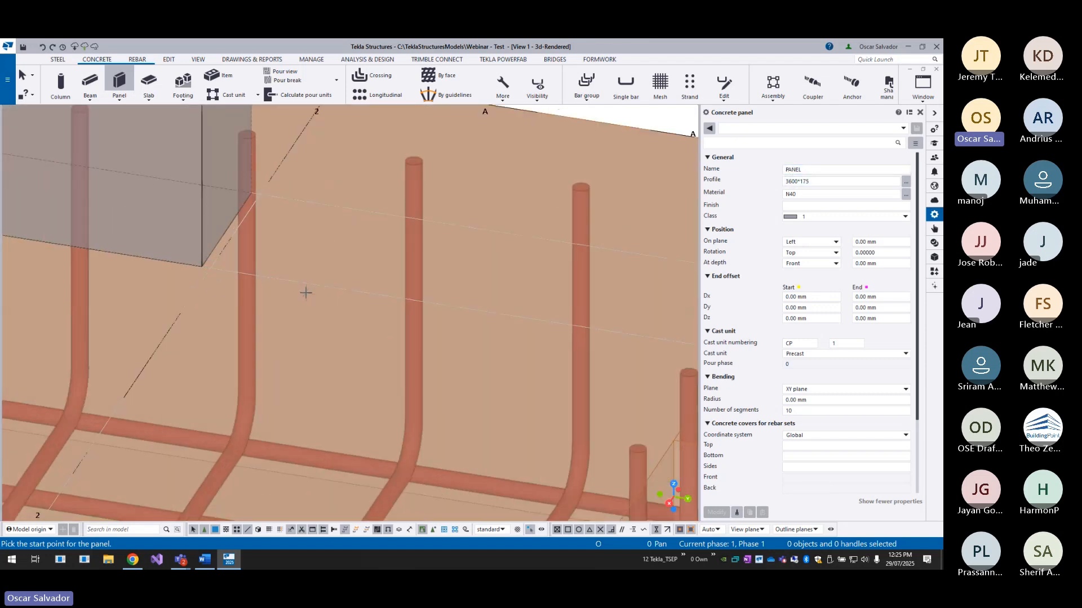
click(201, 266)
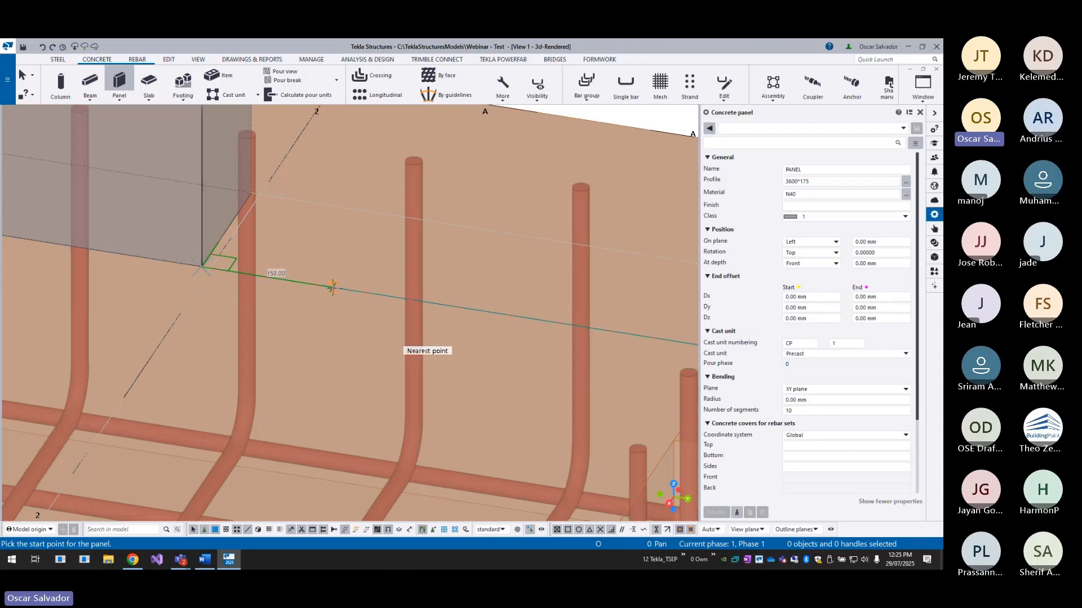
text(20)
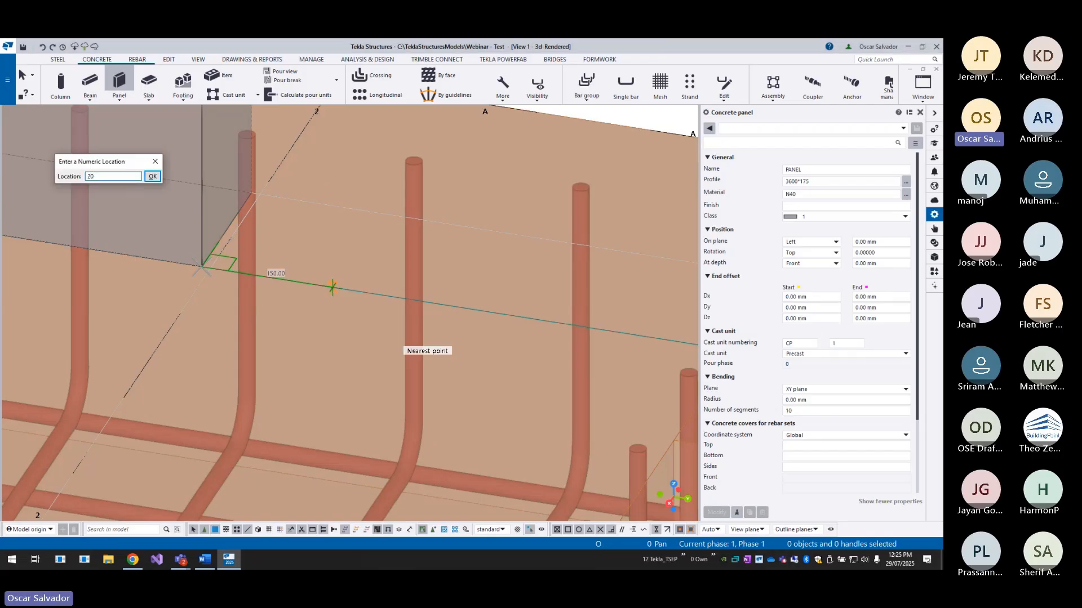
key(Return)
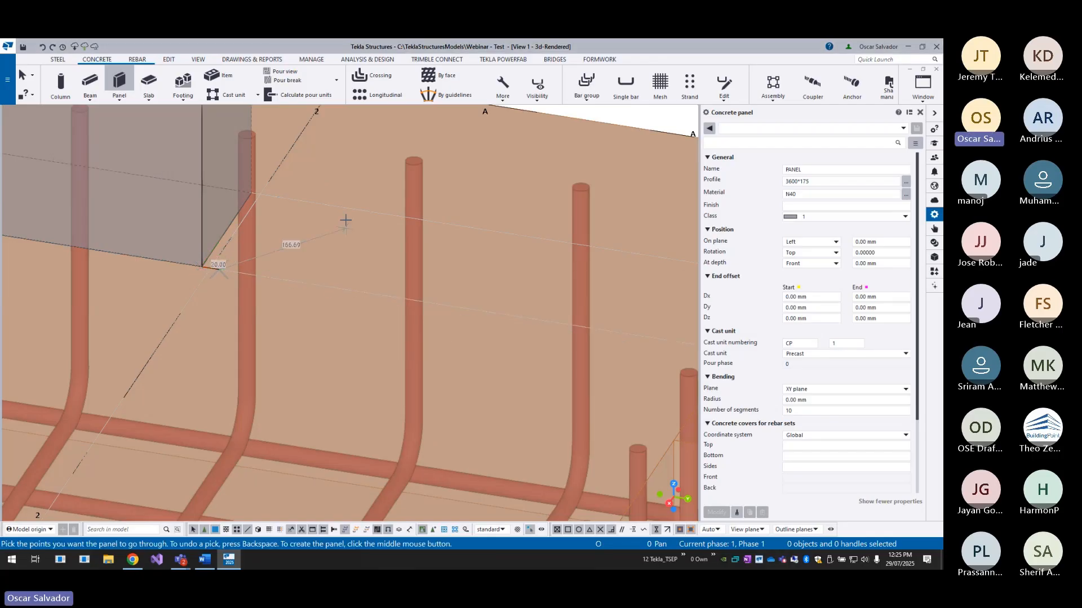
- Place the panel's second point where the straight strip footing along grid A meets the curve, using an End snap
scroll(346, 219, down, 5)
middle_drag(528, 261, 396, 249)
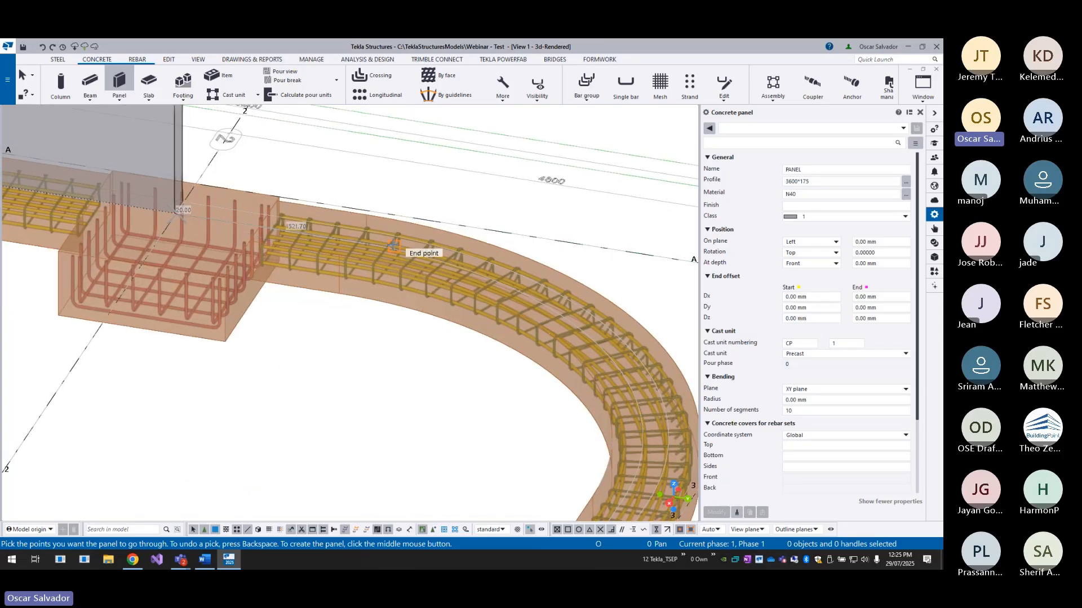
middle_drag(513, 138, 400, 220)
middle_drag(285, 496, 372, 420)
scroll(350, 243, up, 8)
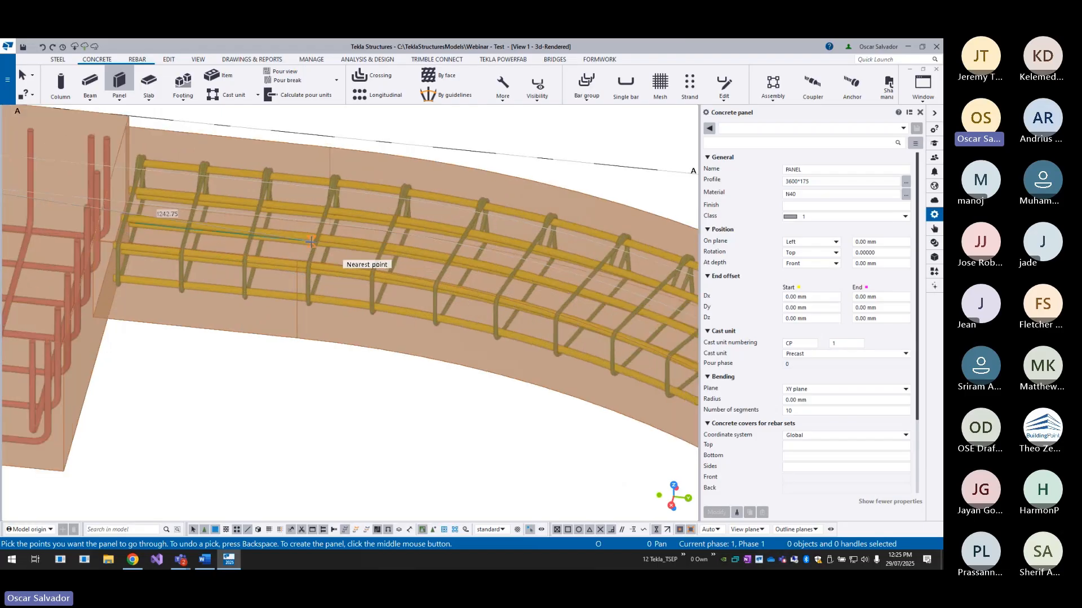
right_click(403, 138)
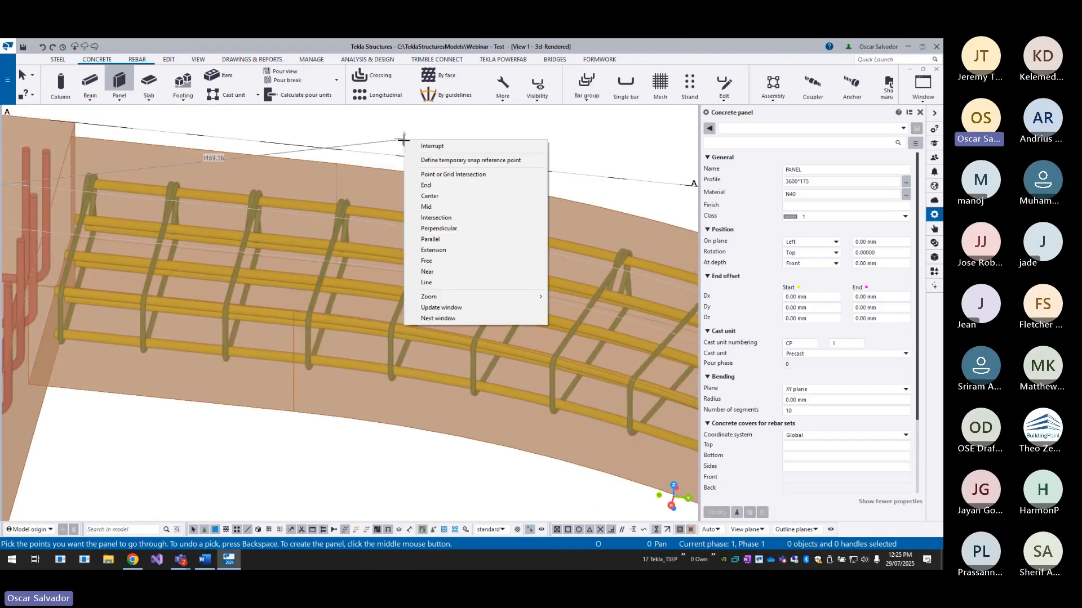
click(430, 185)
scroll(333, 252, up, 3)
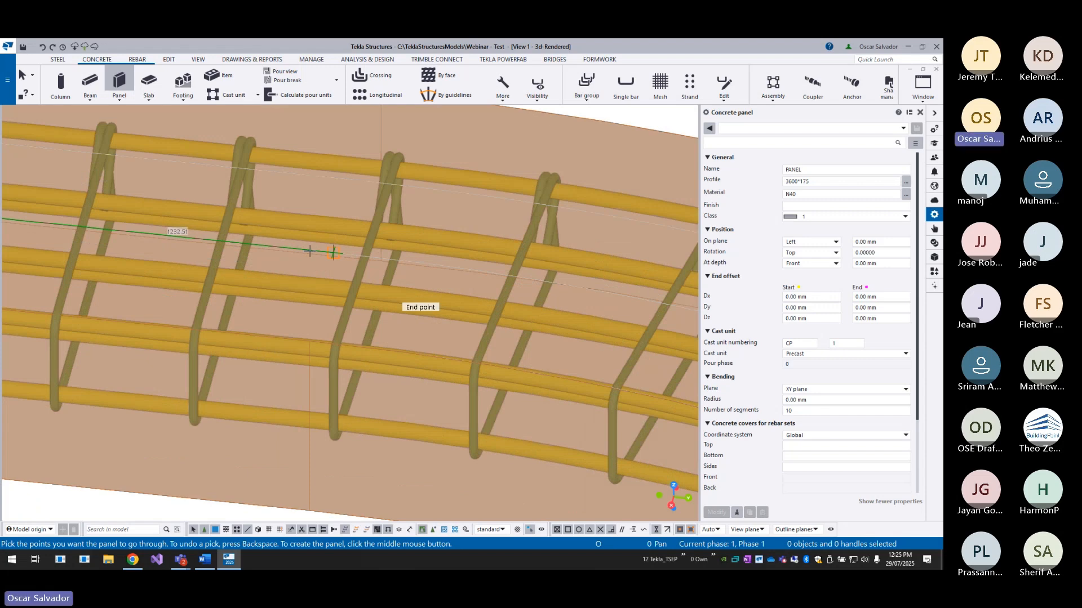
click(333, 252)
- Place the panel's corner point near A/3 with a Perpendicular snap to the line along the grid 3 strip footing
scroll(367, 242, down, 5)
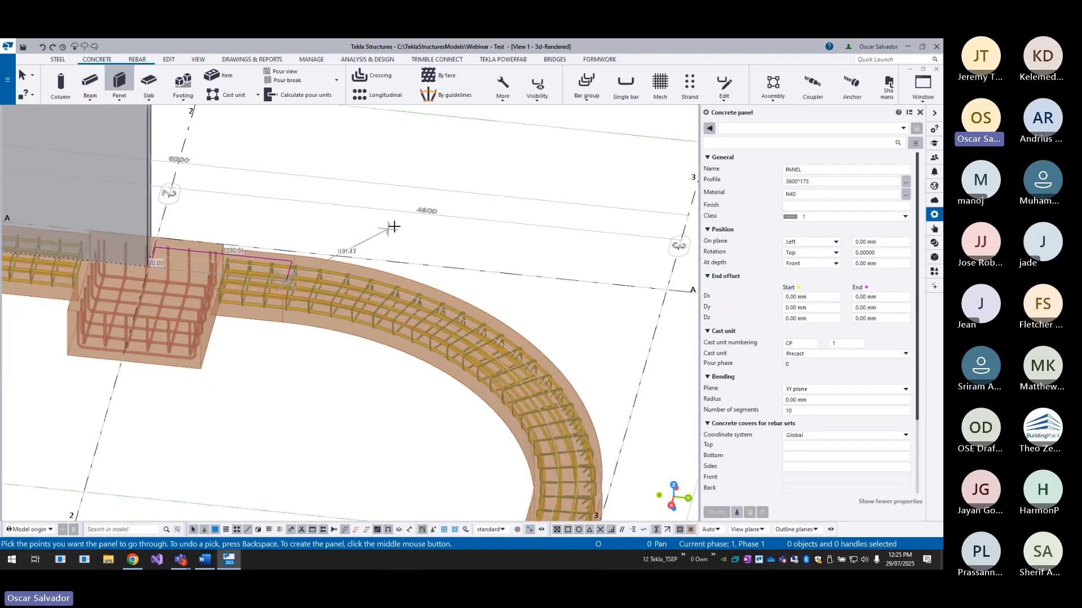
right_click(420, 159)
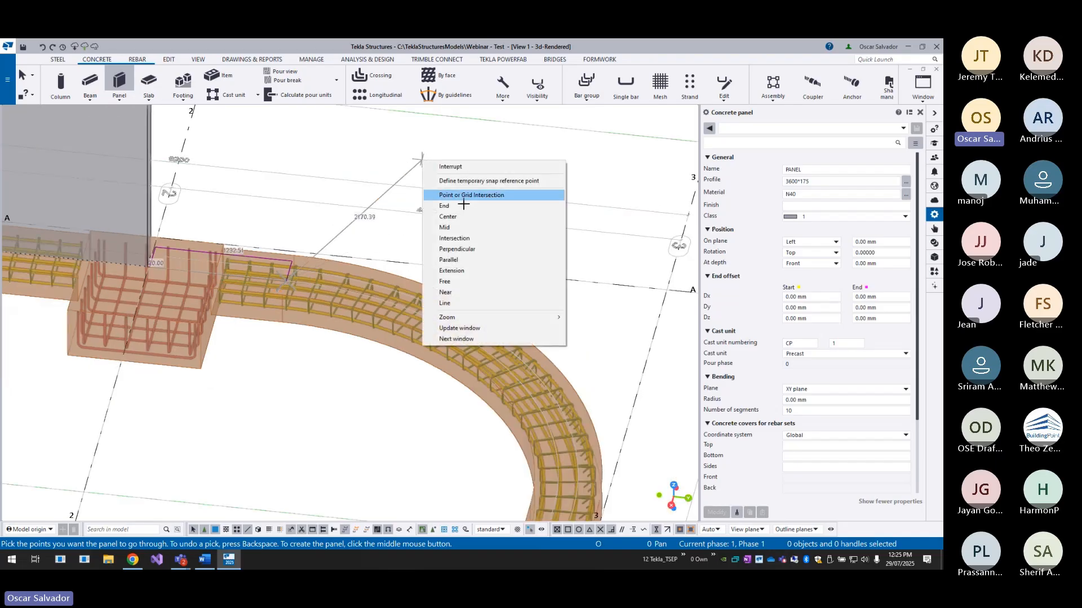
click(458, 250)
middle_drag(521, 355, 505, 237)
scroll(527, 445, up, 4)
scroll(545, 381, up, 2)
scroll(534, 349, down, 3)
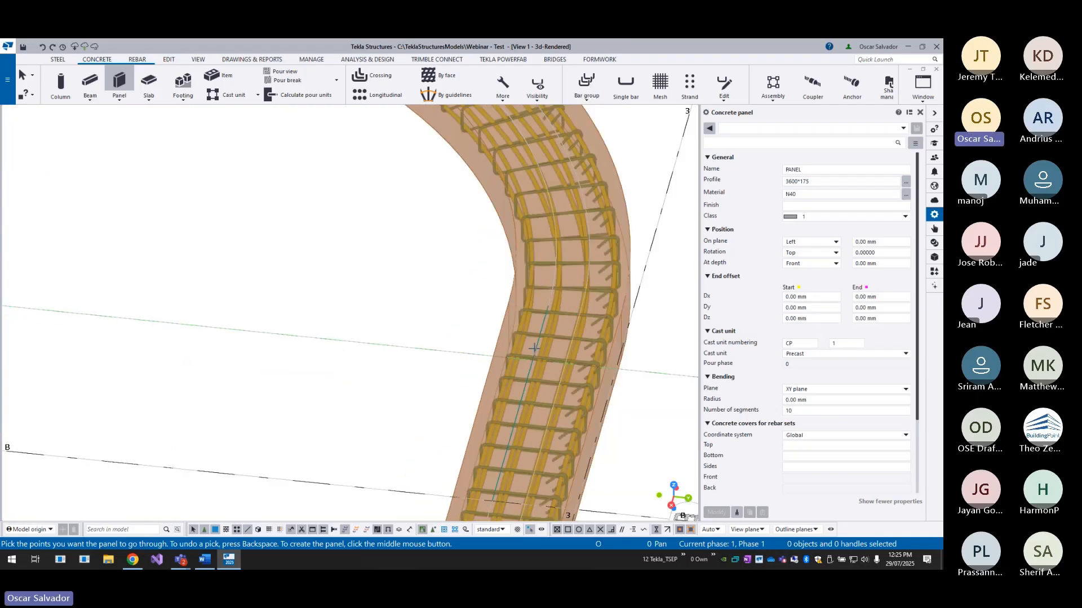
scroll(536, 344, down, 3)
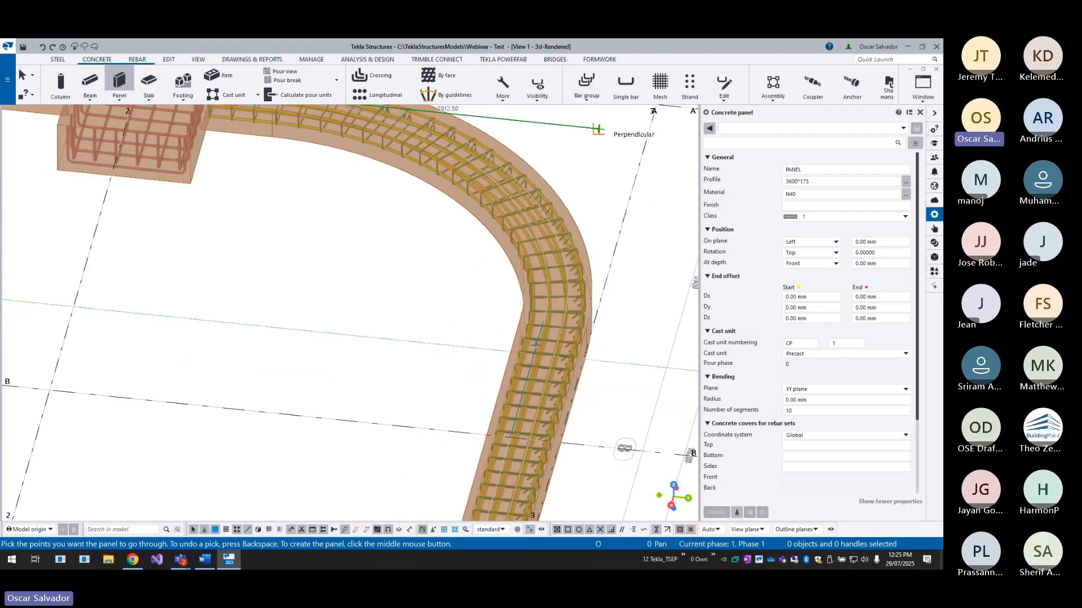
click(536, 343)
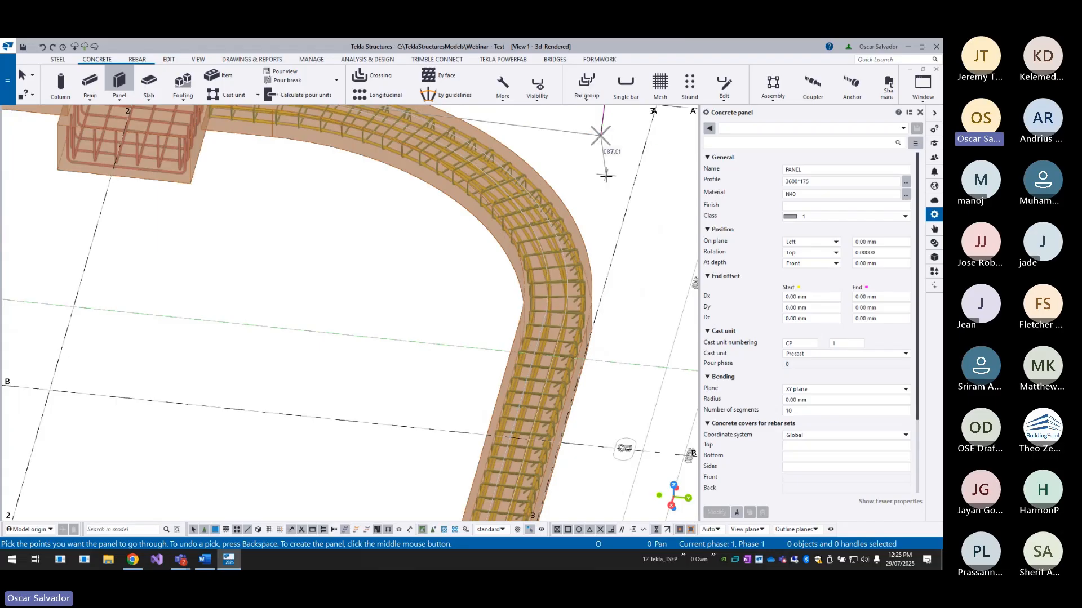
- Try to snap the panel's next point to the end point where the curved footing meets the straight grid 3 strip
middle_drag(608, 183, 584, 285)
right_click(585, 286)
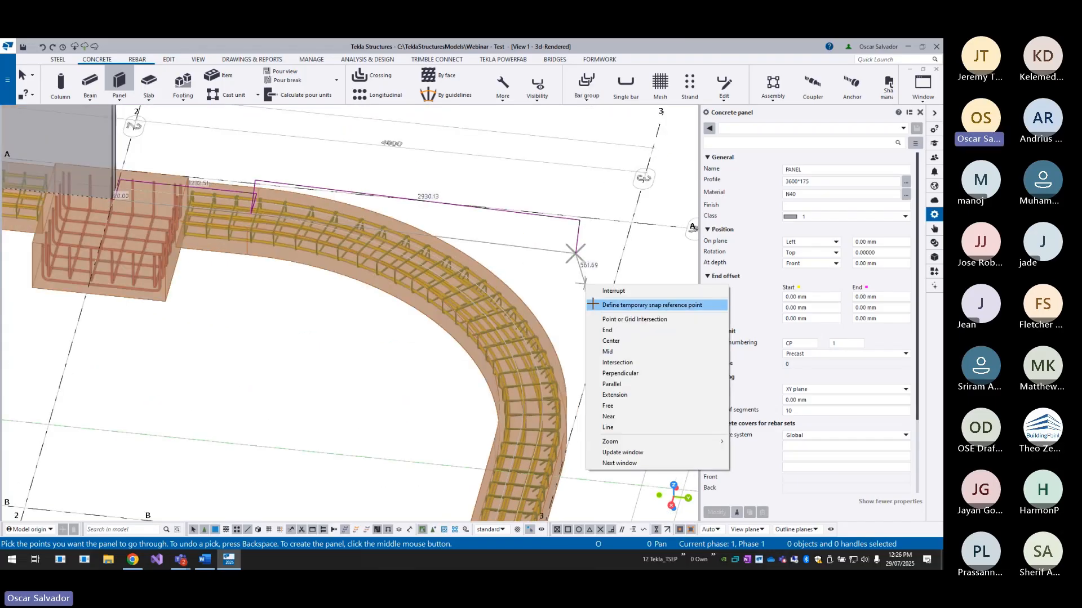
click(611, 330)
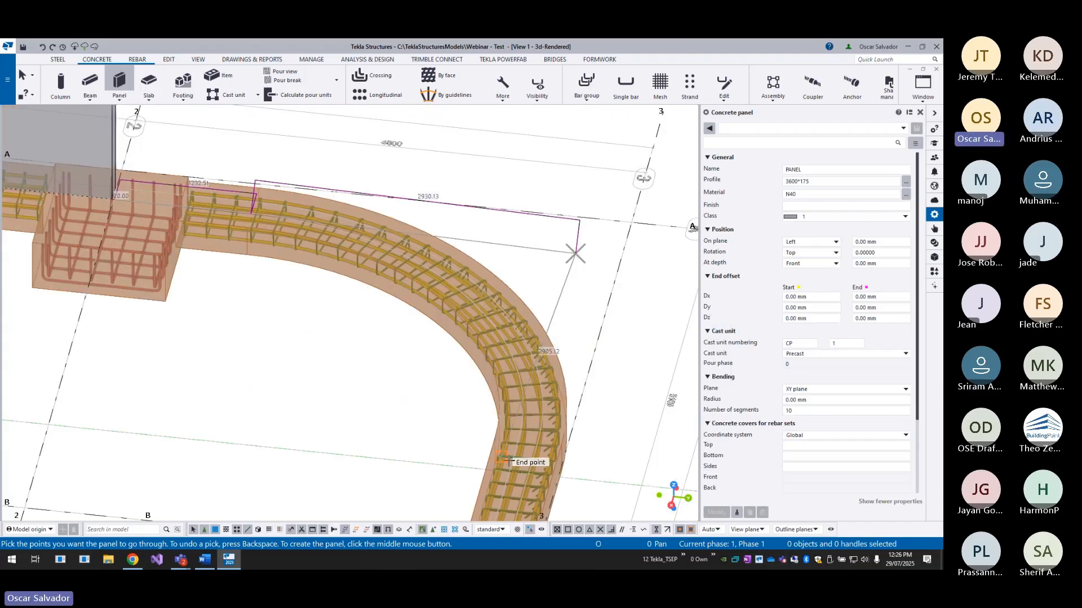
scroll(521, 448, up, 5)
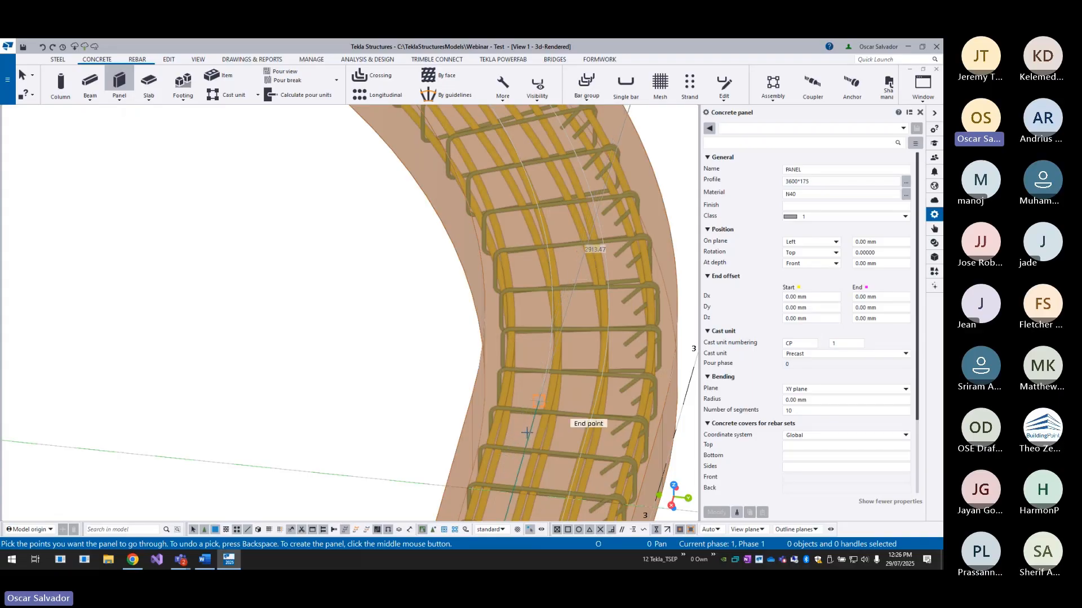
scroll(528, 431, down, 3)
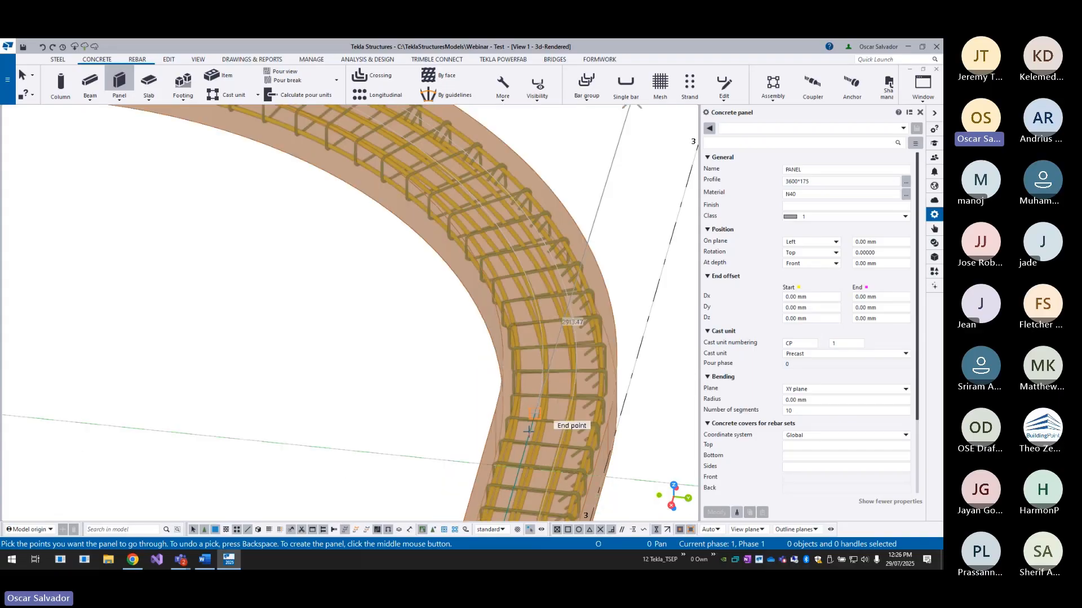
scroll(524, 434, down, 2)
scroll(514, 445, up, 5)
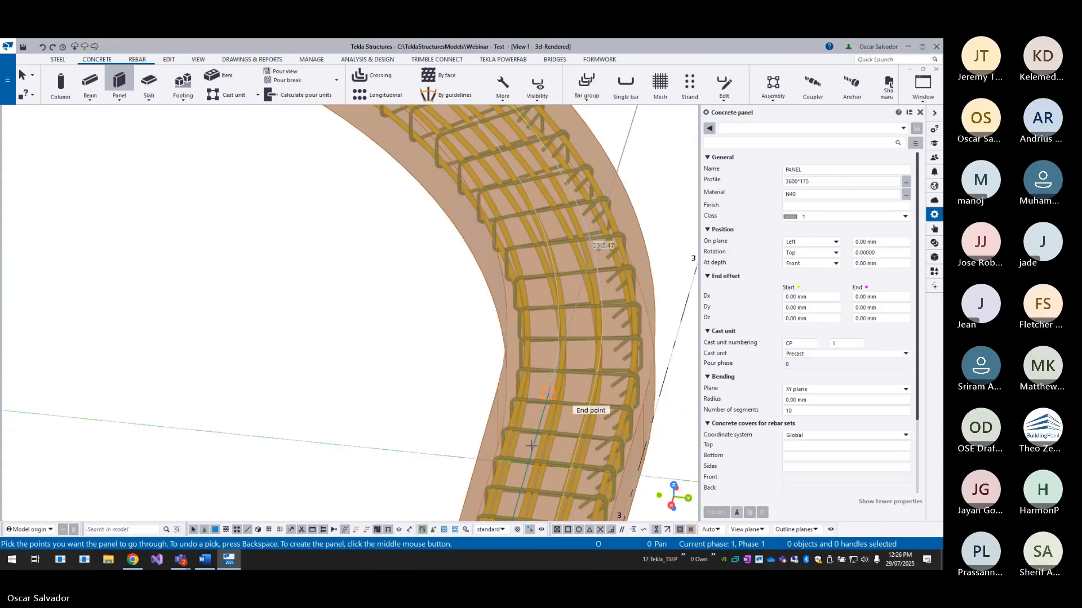
scroll(531, 445, down, 6)
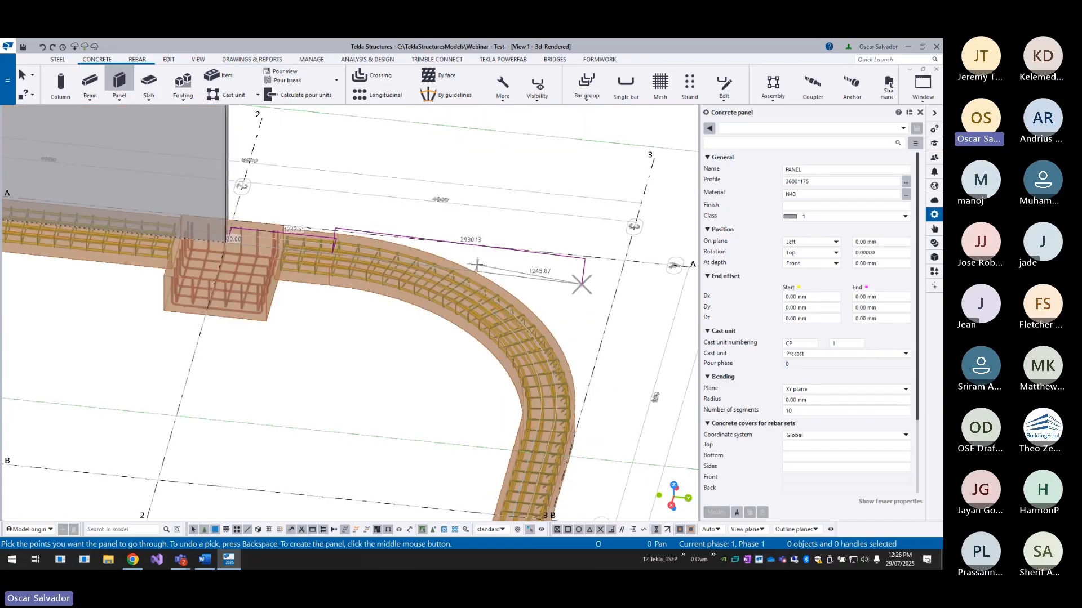
scroll(533, 297, up, 4)
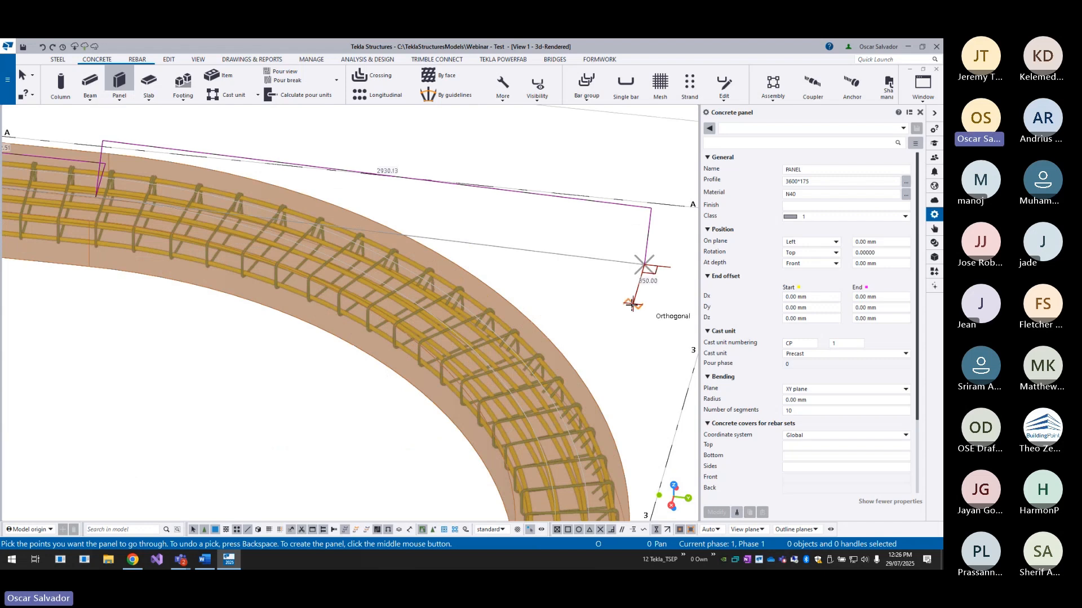
scroll(629, 305, down, 2)
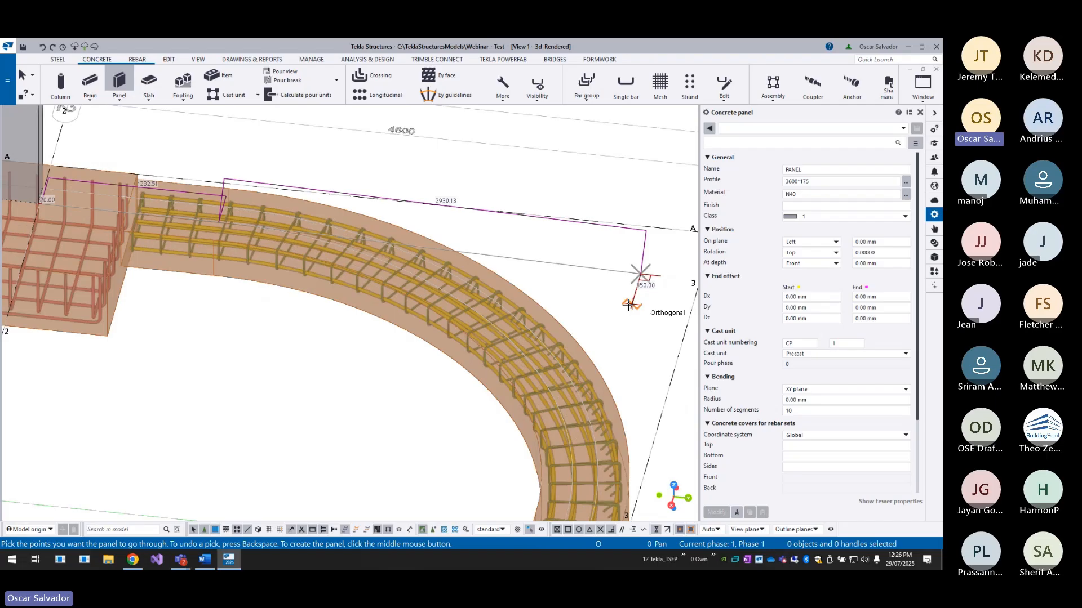
- Undo the last panel corner pick and place it again near A/3, perpendicular to the grid 3 strip footing's line
key(BackSpace)
mouse_move(564, 274)
ctrl+middle_down()
mouse_move(576, 282)
mouse_move(560, 271)
ctrl+middle_up()
right_click(539, 202)
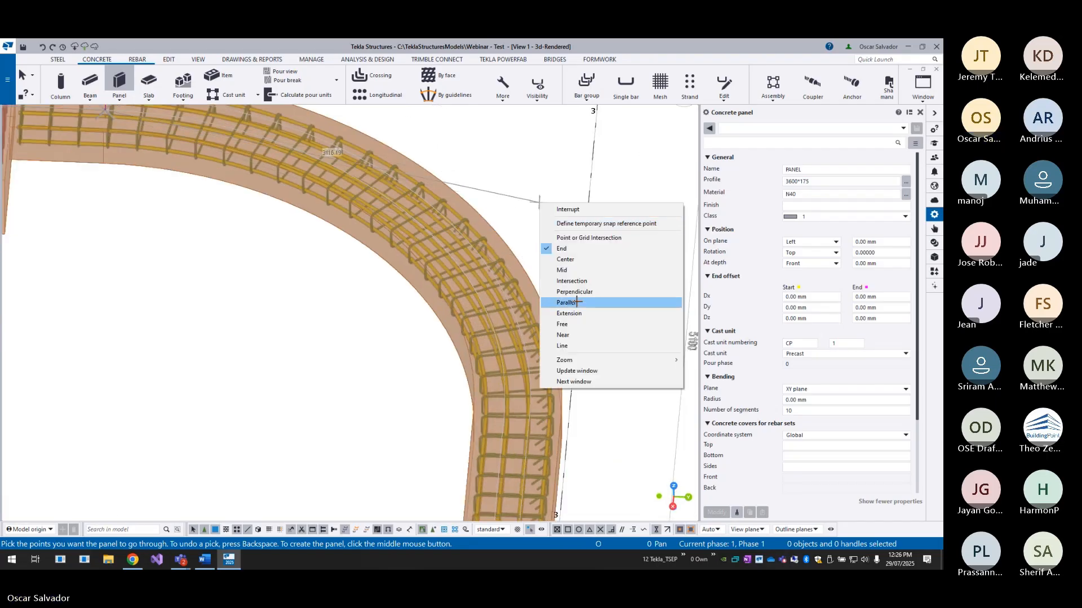
click(578, 292)
scroll(513, 472, up, 2)
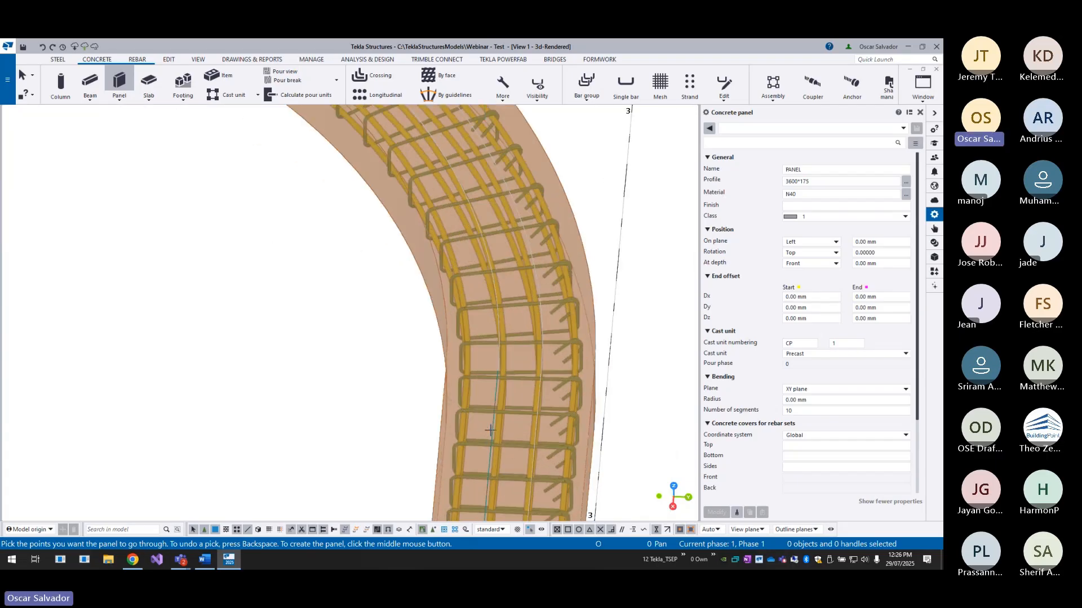
scroll(490, 431, down, 2)
scroll(490, 430, down, 2)
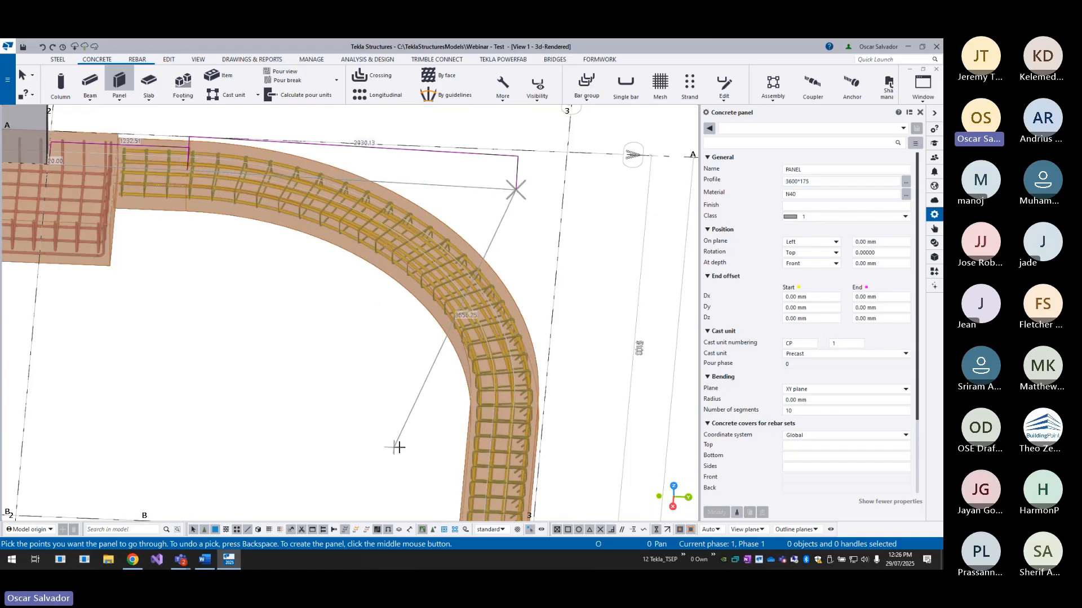
- Try to place the panel's next point with an End snap where the curved footing meets the grid 3 strip footing
scroll(410, 416, up, 2)
right_click(409, 417)
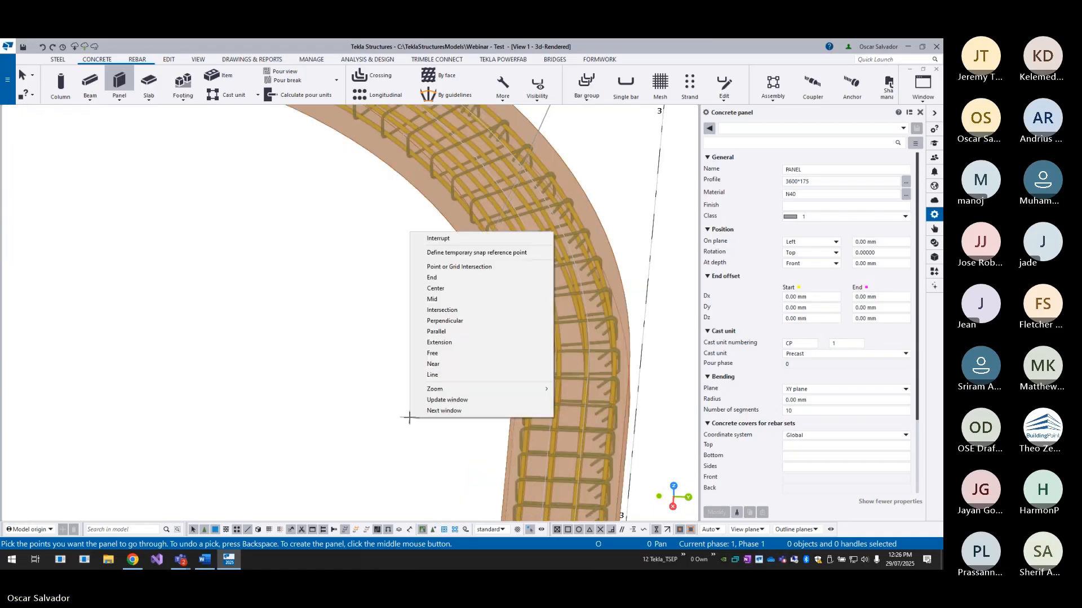
click(445, 278)
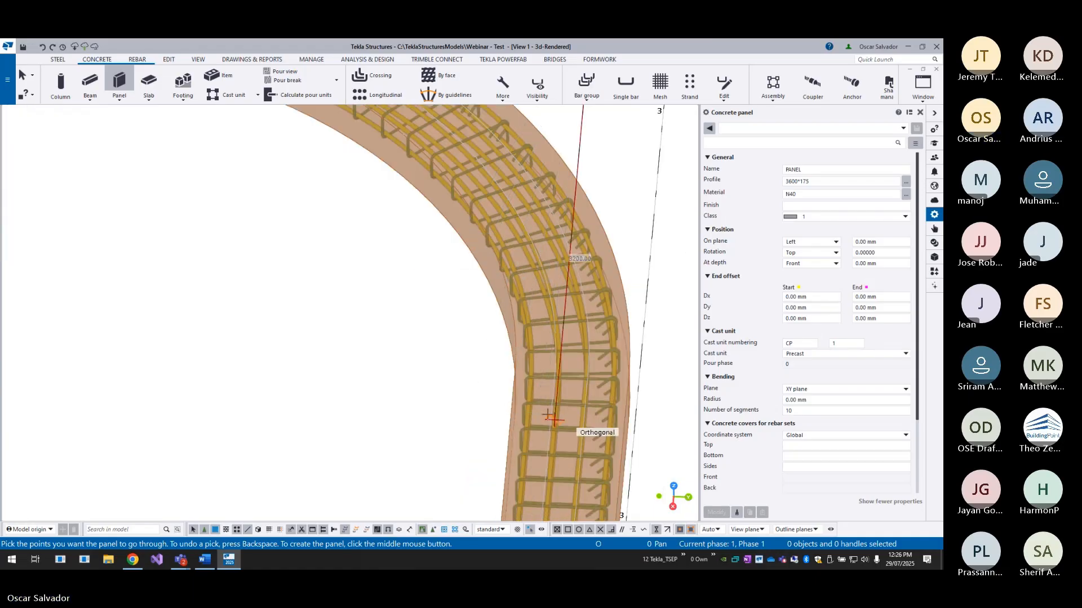
scroll(547, 416, down, 1)
scroll(552, 422, up, 2)
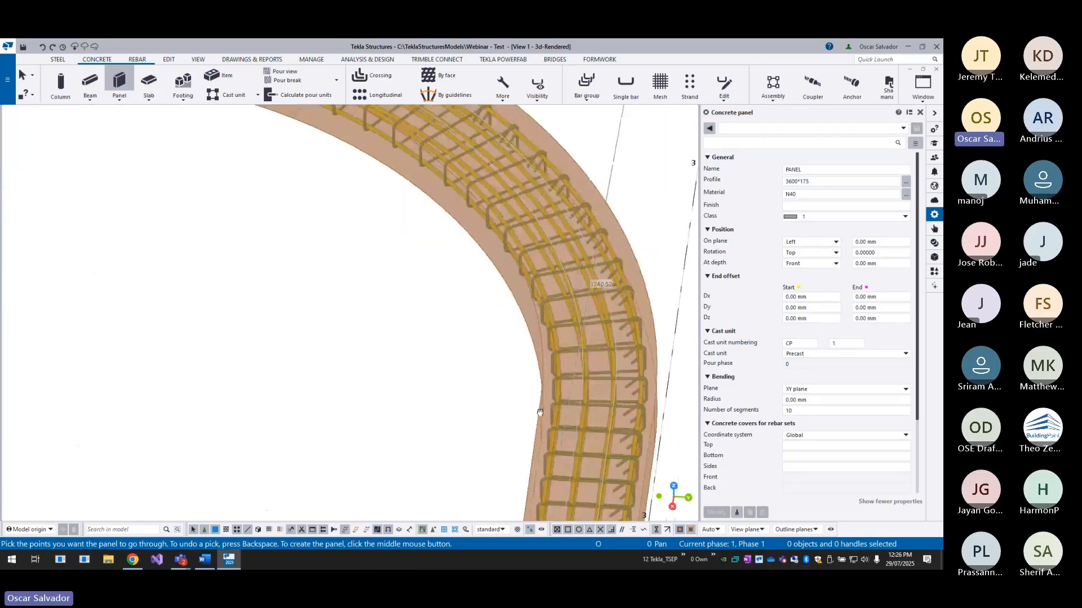
scroll(561, 434, up, 1)
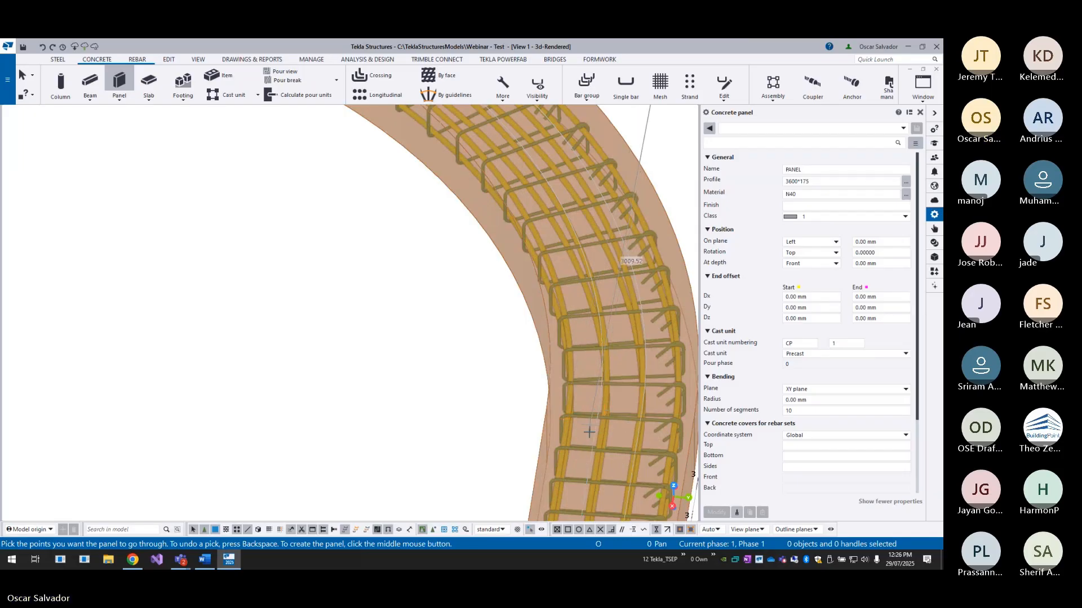
scroll(594, 440, down, 5)
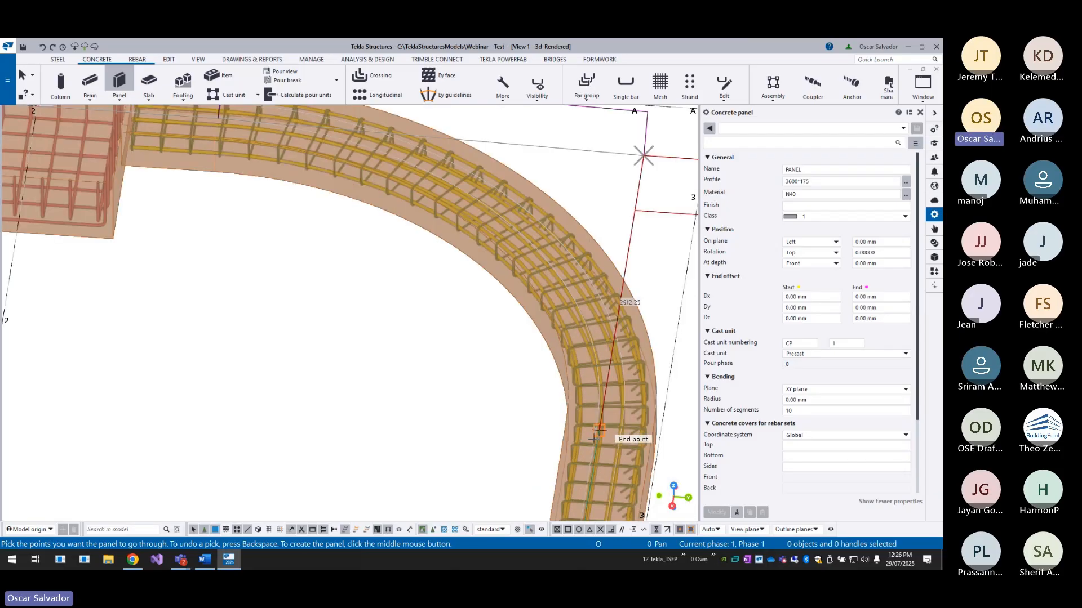
scroll(585, 460, up, 5)
scroll(586, 459, down, 5)
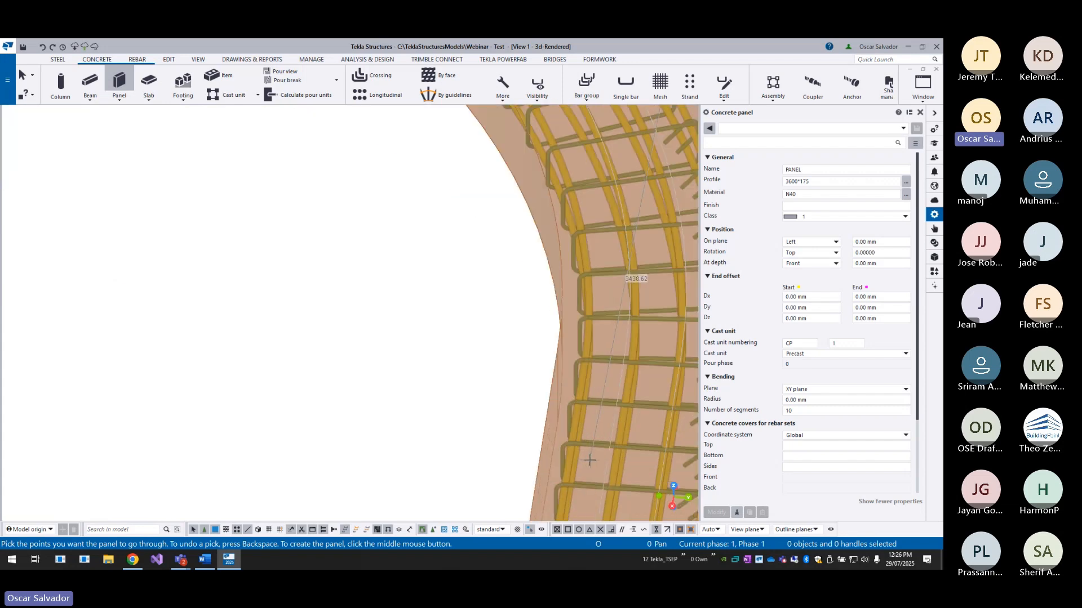
scroll(520, 381, up, 4)
ctrl+middle_drag(521, 381, 586, 359)
middle_drag(304, 429, 541, 341)
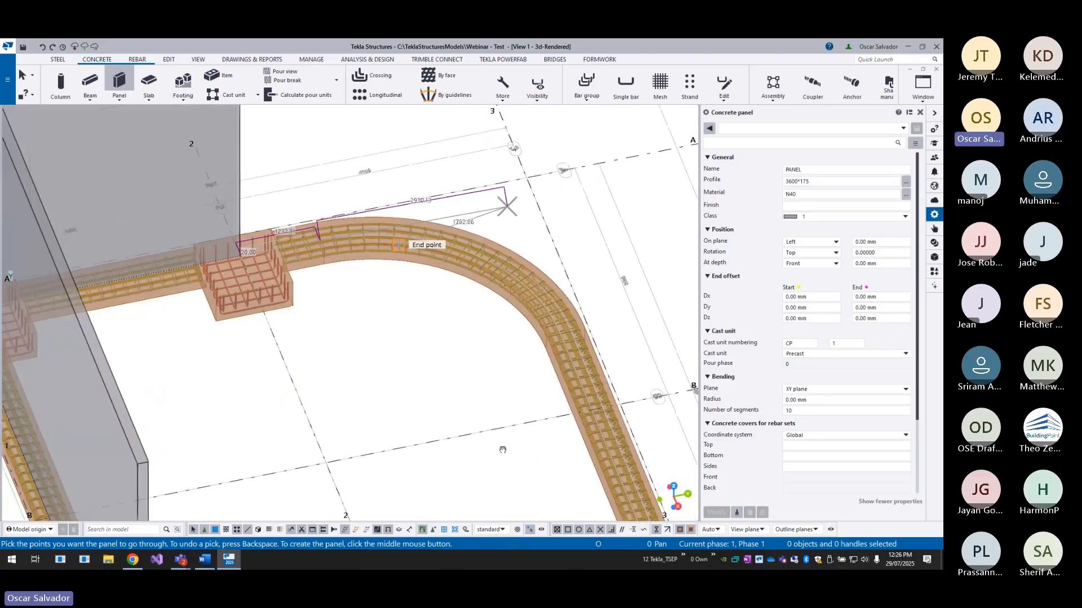
- Place the panel's corner point near A/3 again with a Perpendicular snap, 2912.5 mm from the second point
scroll(475, 256, up, 4)
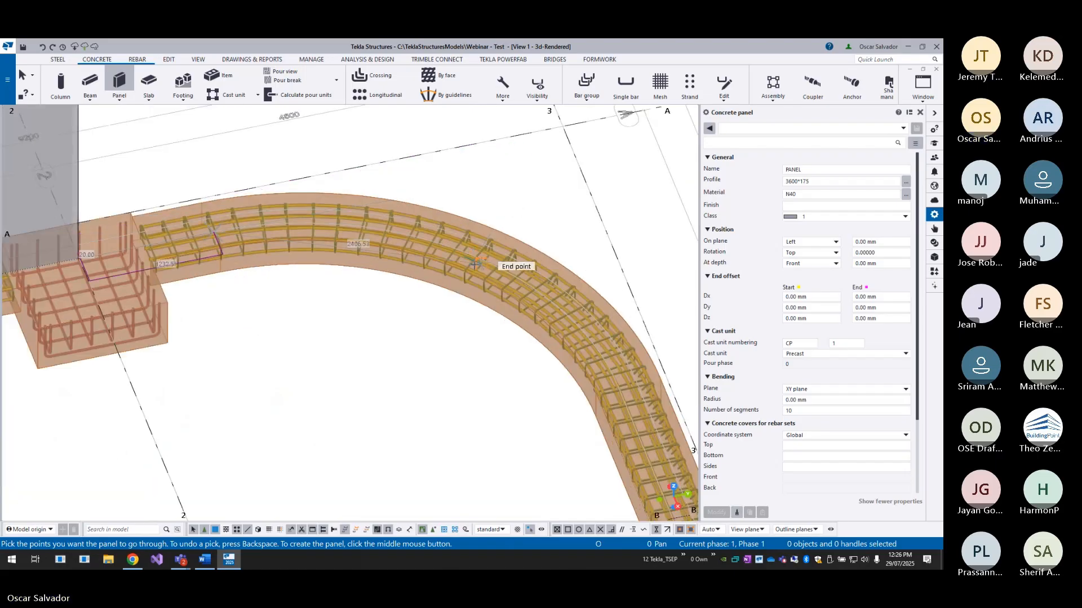
scroll(620, 414, up, 3)
right_click(624, 411)
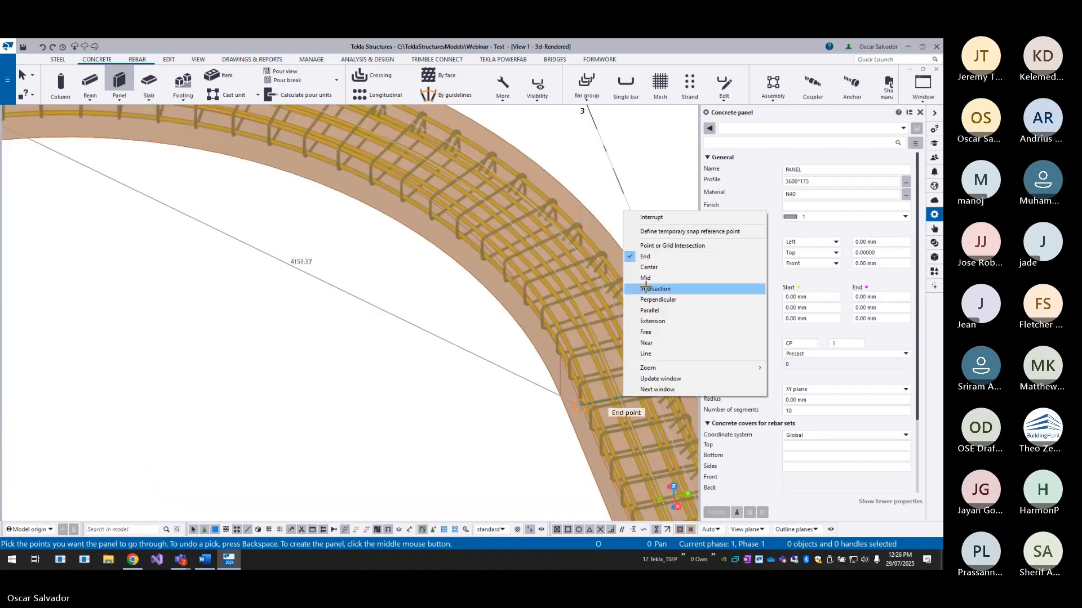
click(656, 300)
scroll(603, 363, up, 2)
scroll(604, 356, down, 3)
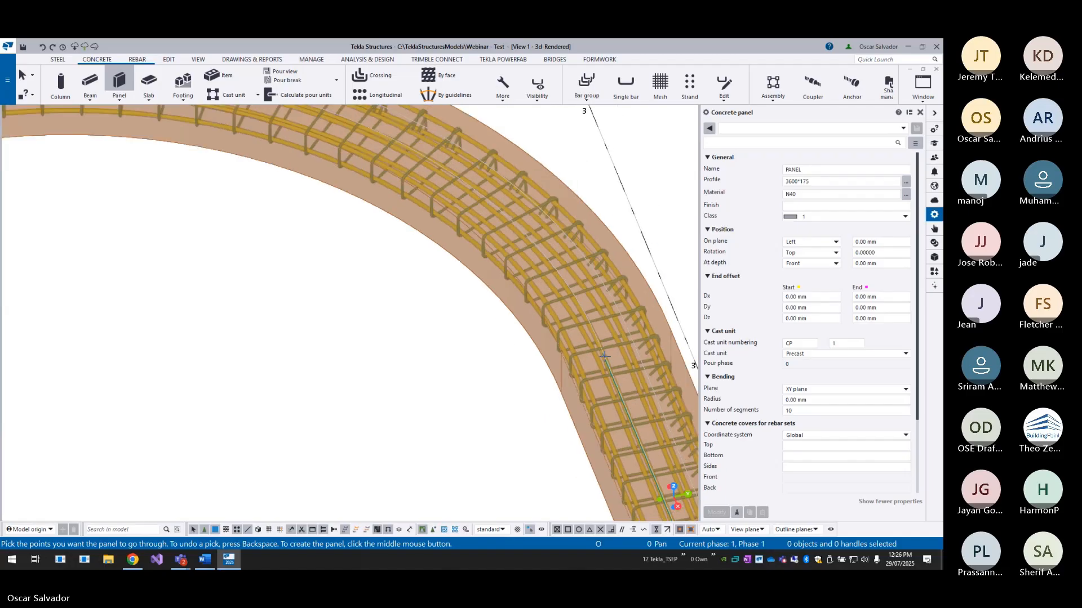
scroll(604, 352, up, 4)
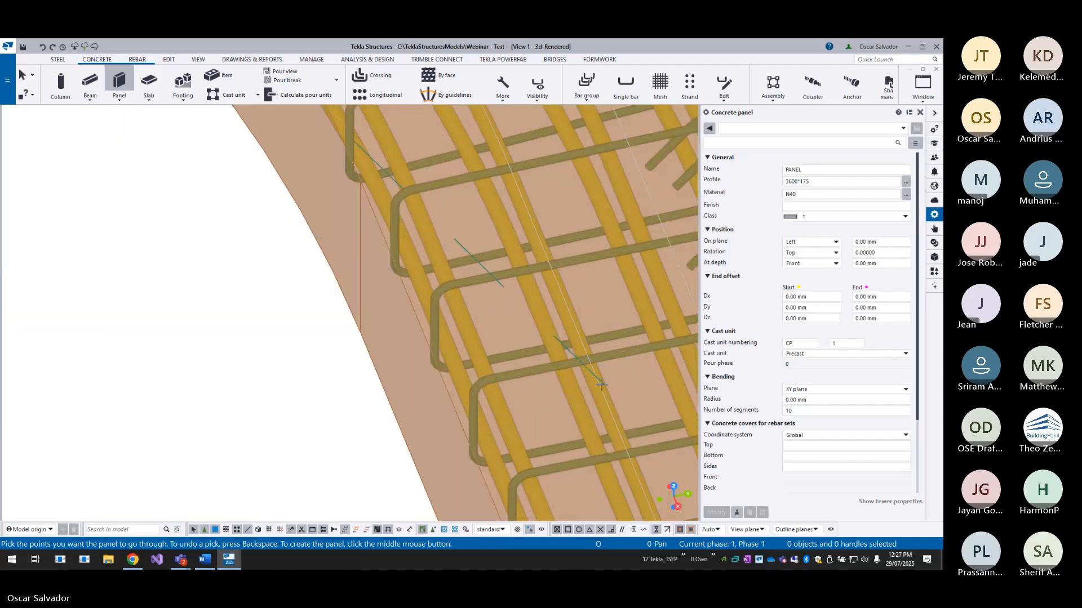
scroll(599, 383, down, 3)
scroll(535, 401, down, 2)
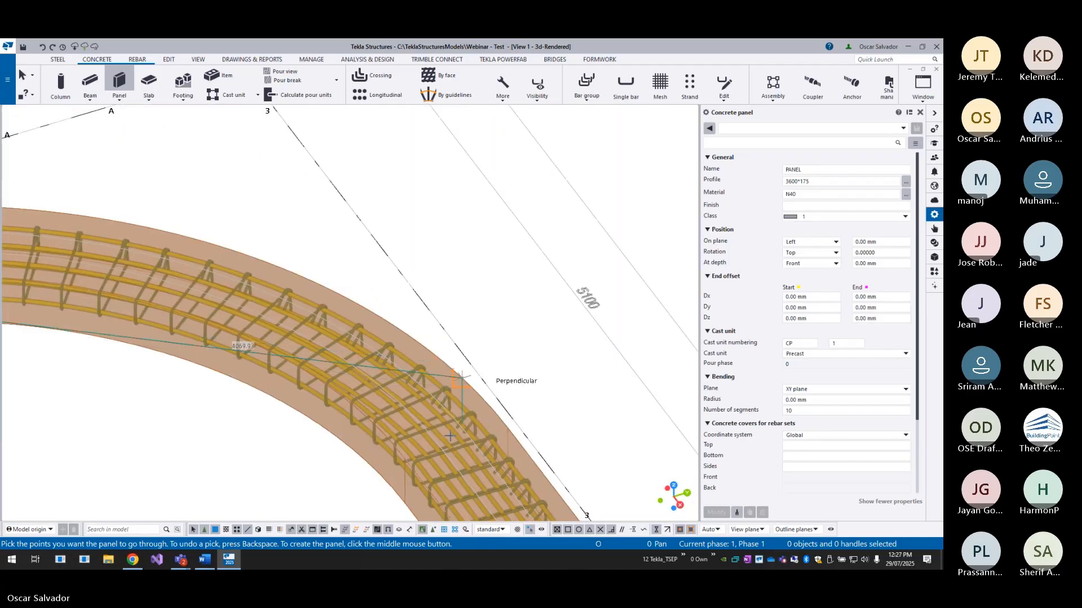
scroll(459, 473, up, 2)
scroll(459, 472, down, 2)
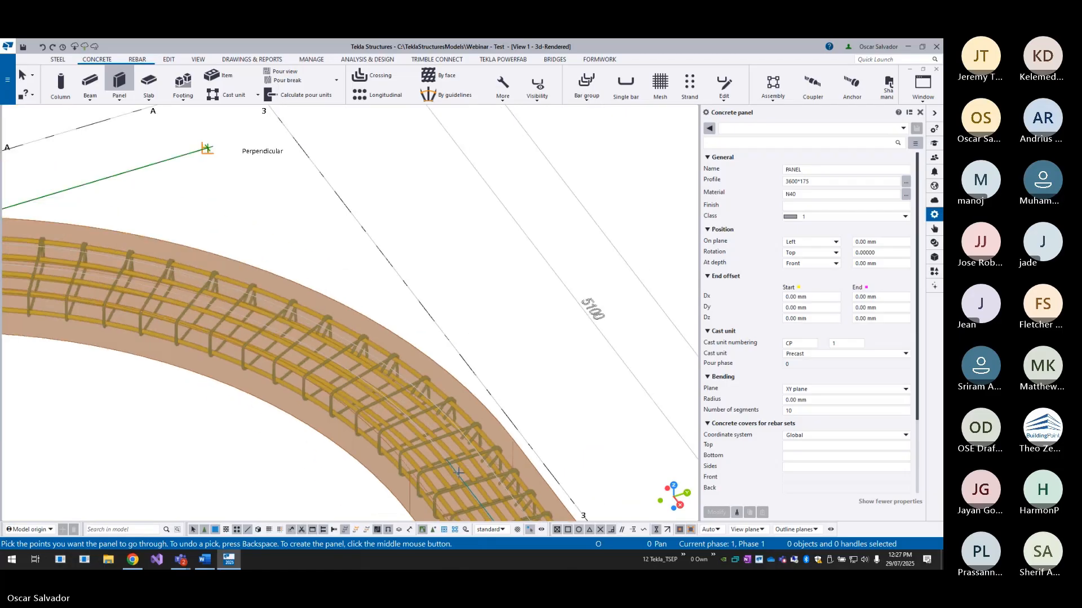
scroll(459, 472, down, 1)
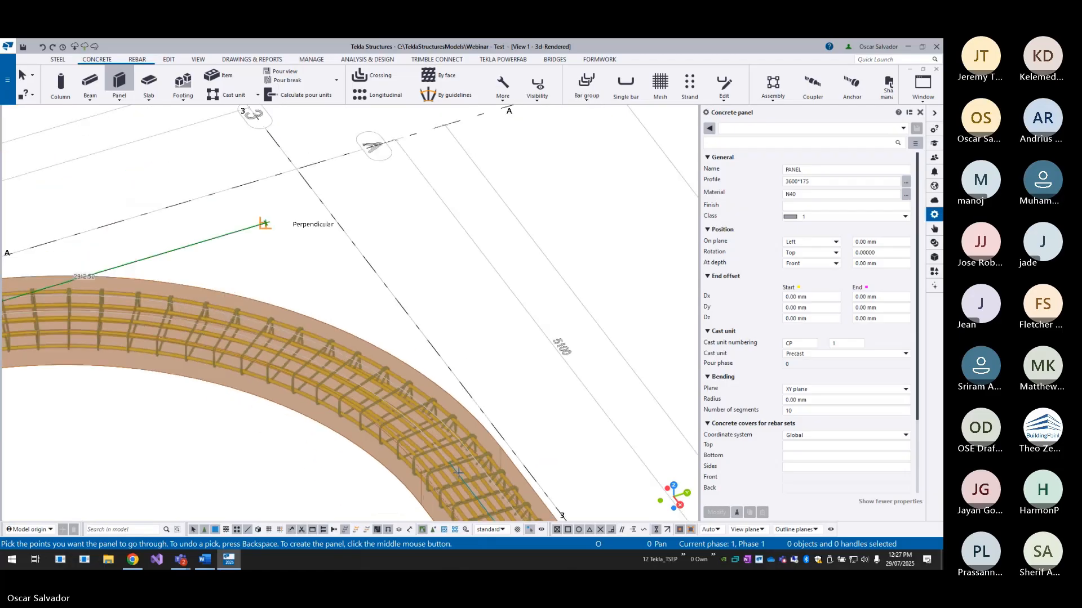
text(2912)
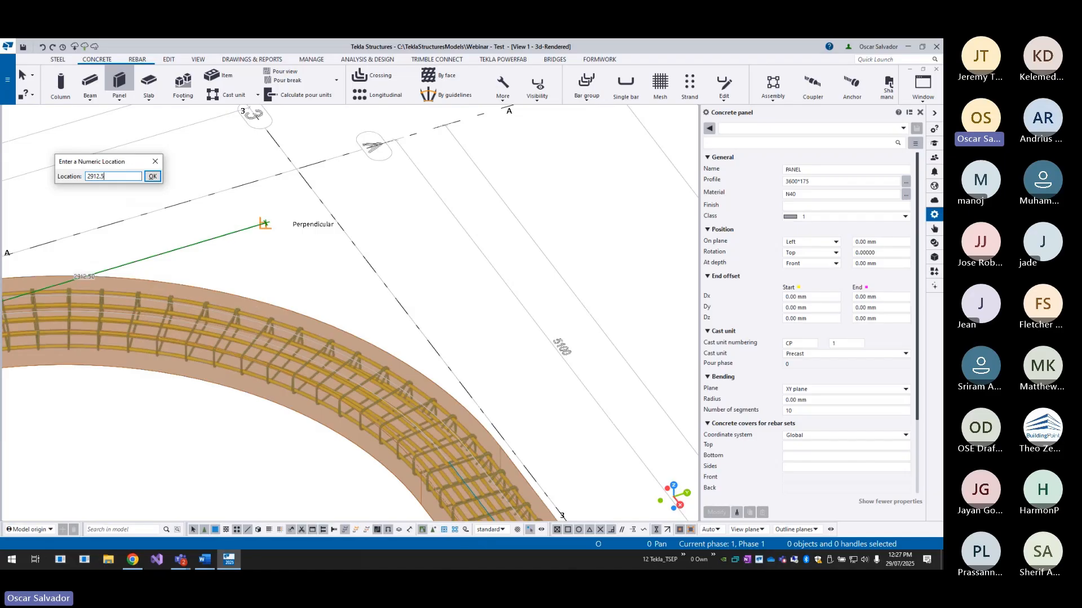
text(.5)
key(Return)
- Place the panel's next point with an End snap where the curved footing meets the straight grid 3 strip footing
scroll(471, 338, up, 3)
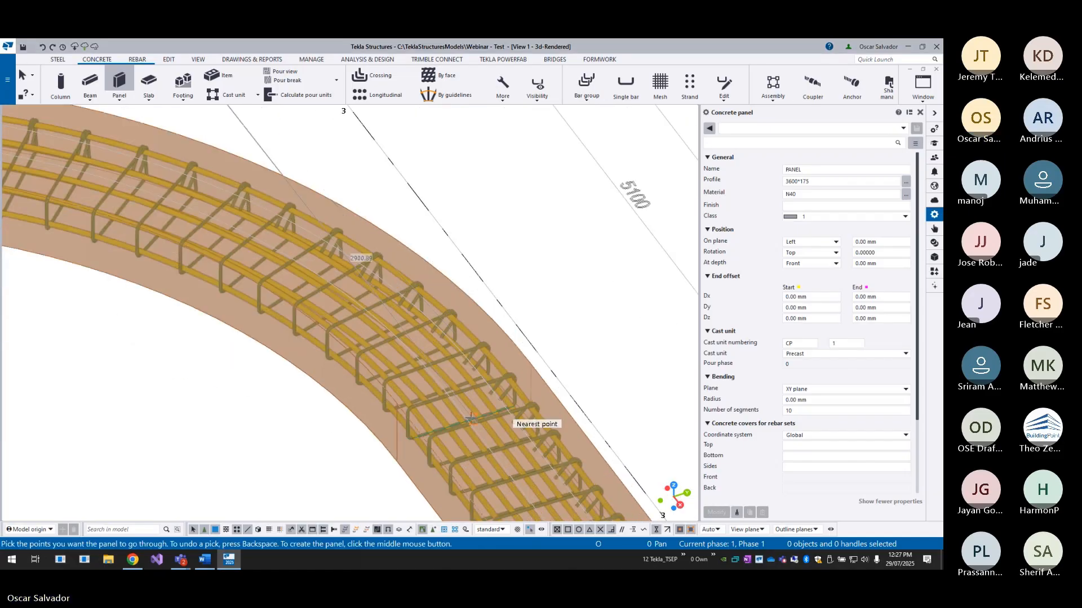
scroll(471, 417, down, 1)
right_click(466, 228)
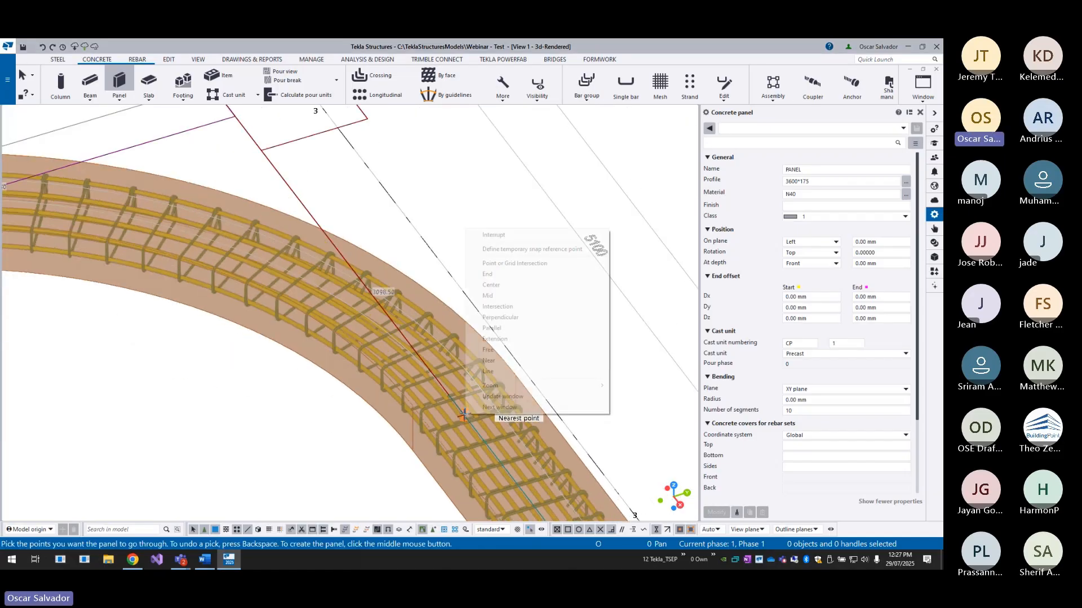
click(506, 274)
scroll(467, 451, up, 3)
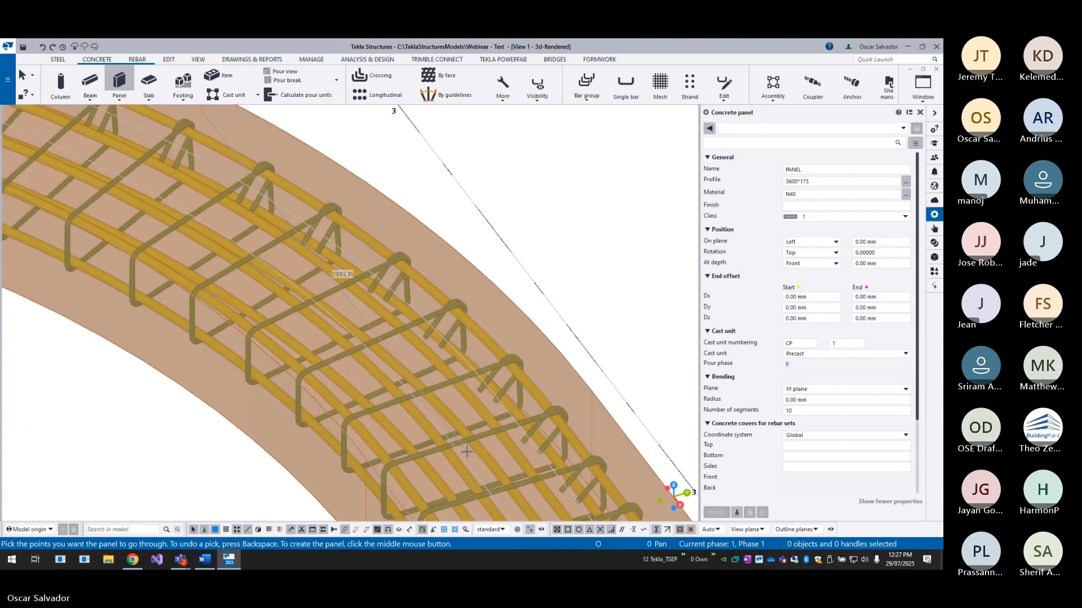
scroll(467, 451, down, 2)
scroll(462, 457, up, 2)
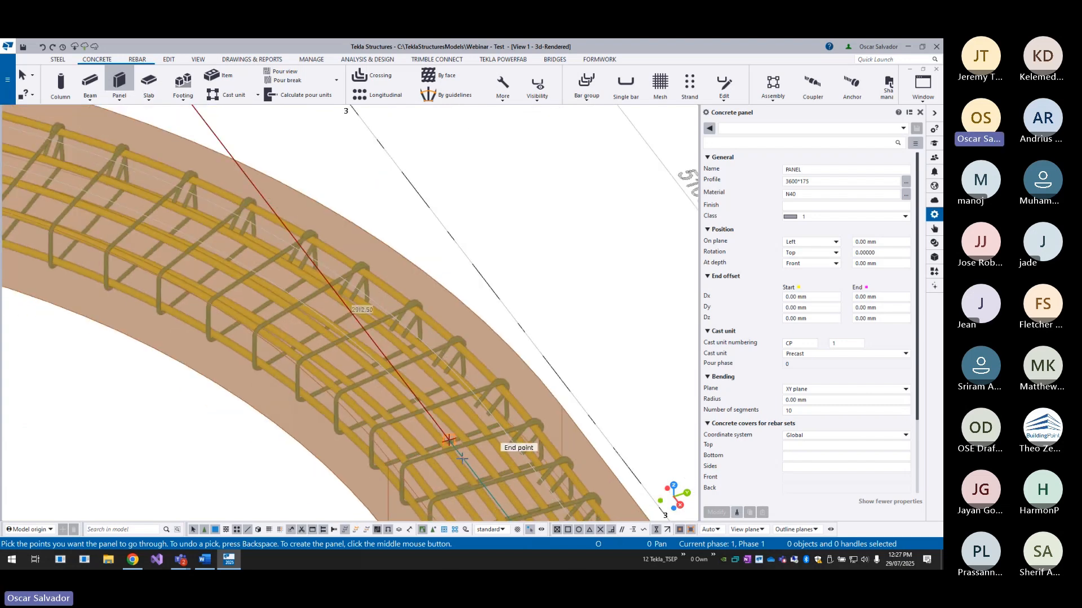
- Place the panel's last point on the grid 3 strip footing, 10 mm before grid B, and create the panel
scroll(462, 459, down, 6)
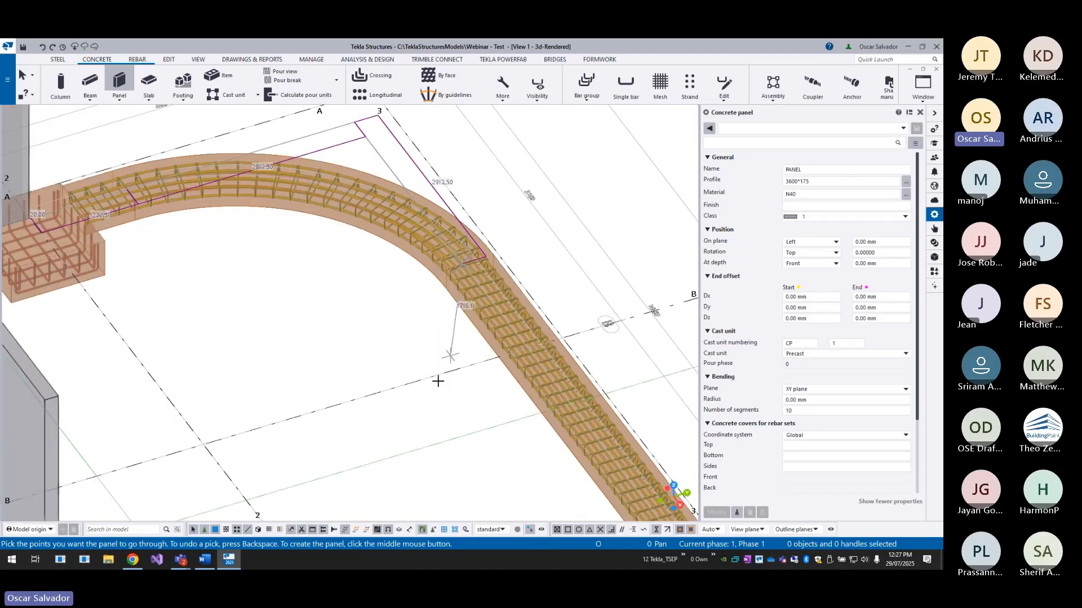
scroll(442, 379, up, 3)
scroll(531, 406, up, 4)
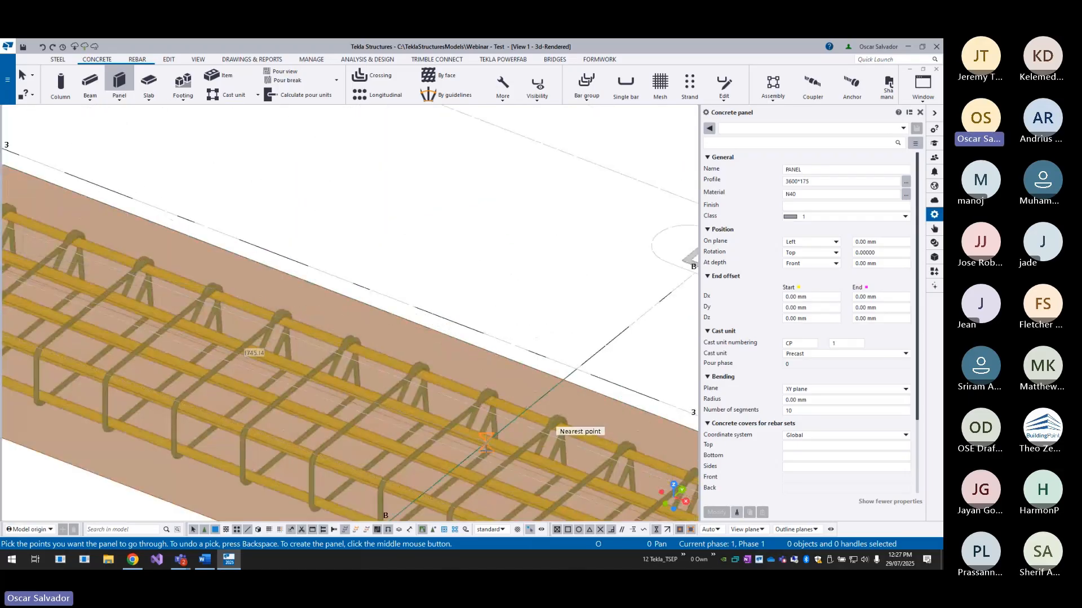
scroll(460, 452, up, 2)
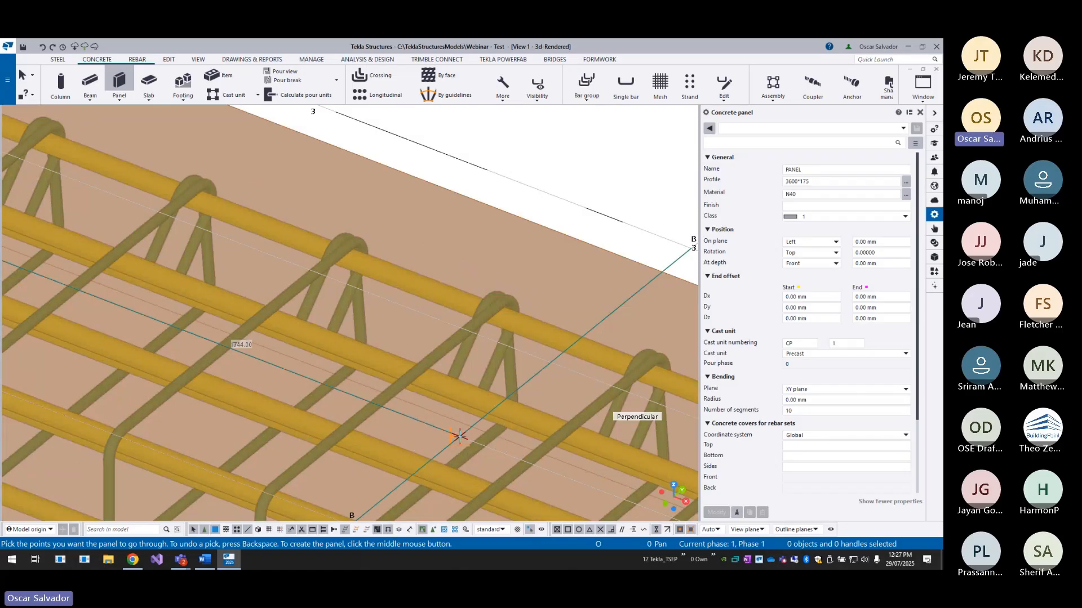
click(460, 437)
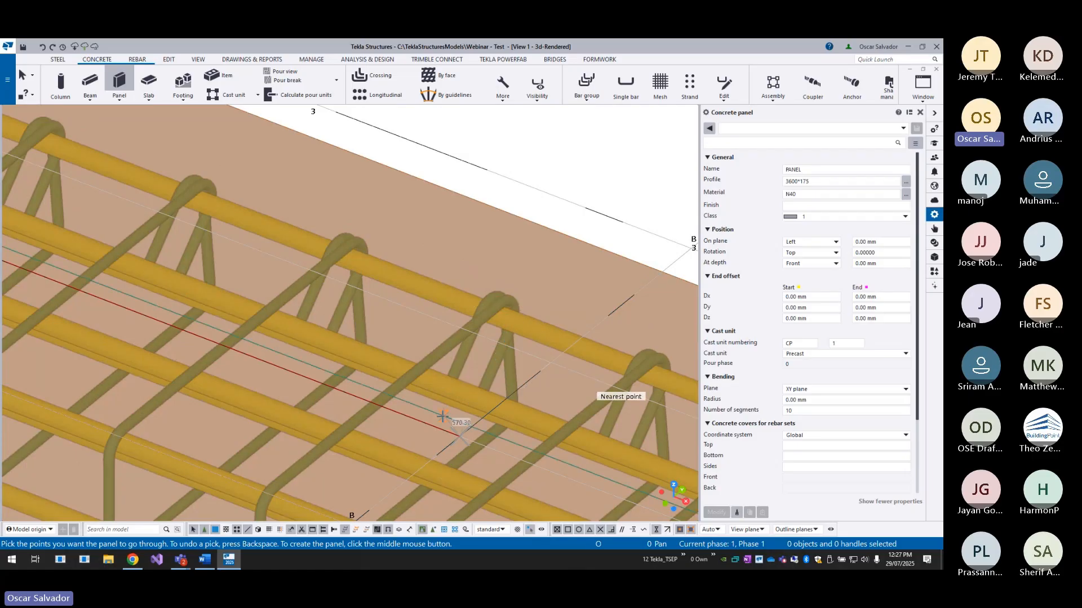
text(10)
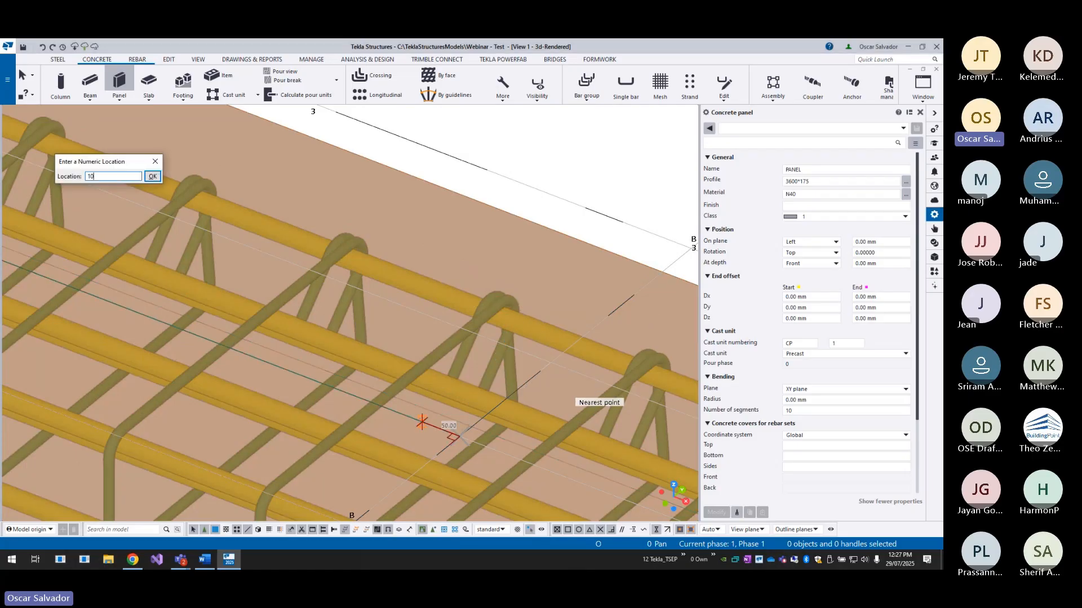
key(Return)
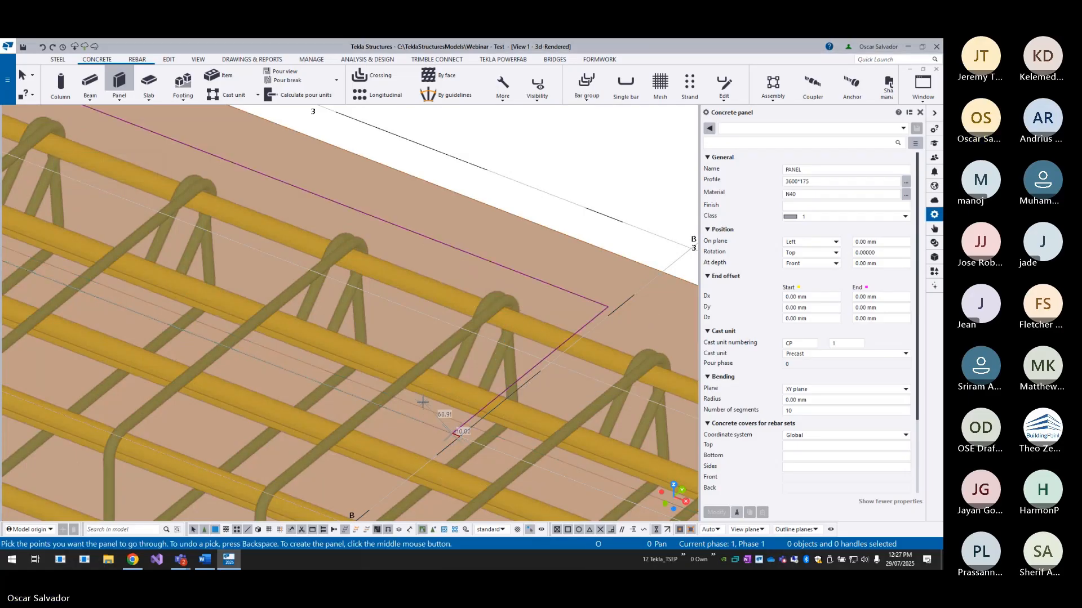
scroll(439, 414, down, 5)
middle_click(493, 259)
scroll(492, 280, down, 5)
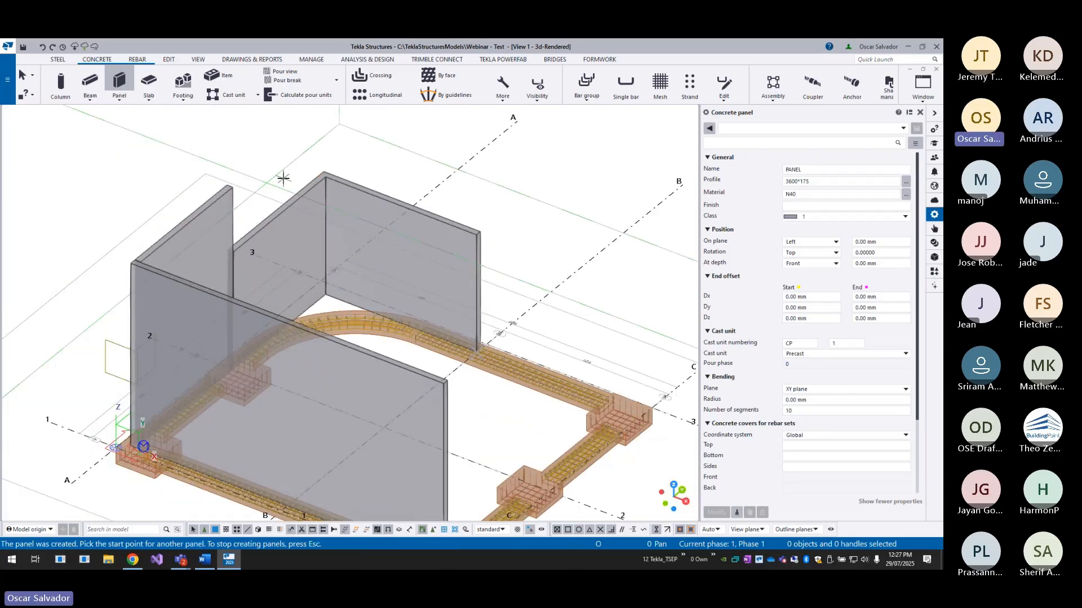
- Start another panel on the grid 3 strip footing, 20 mm past the bottom end corner of the panel near grid B
scroll(493, 251, up, 10)
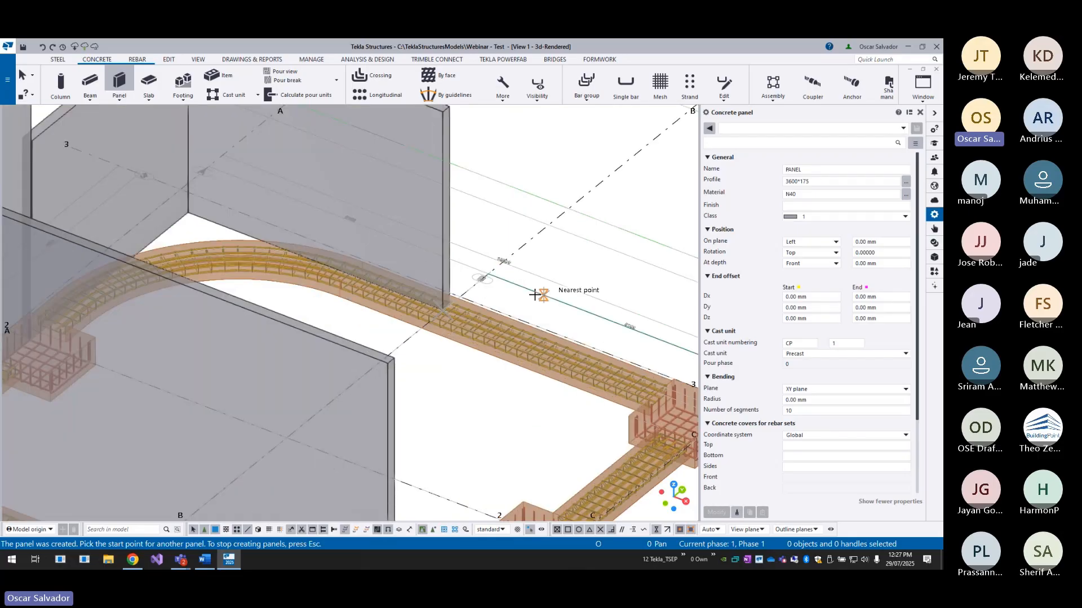
scroll(382, 294, up, 2)
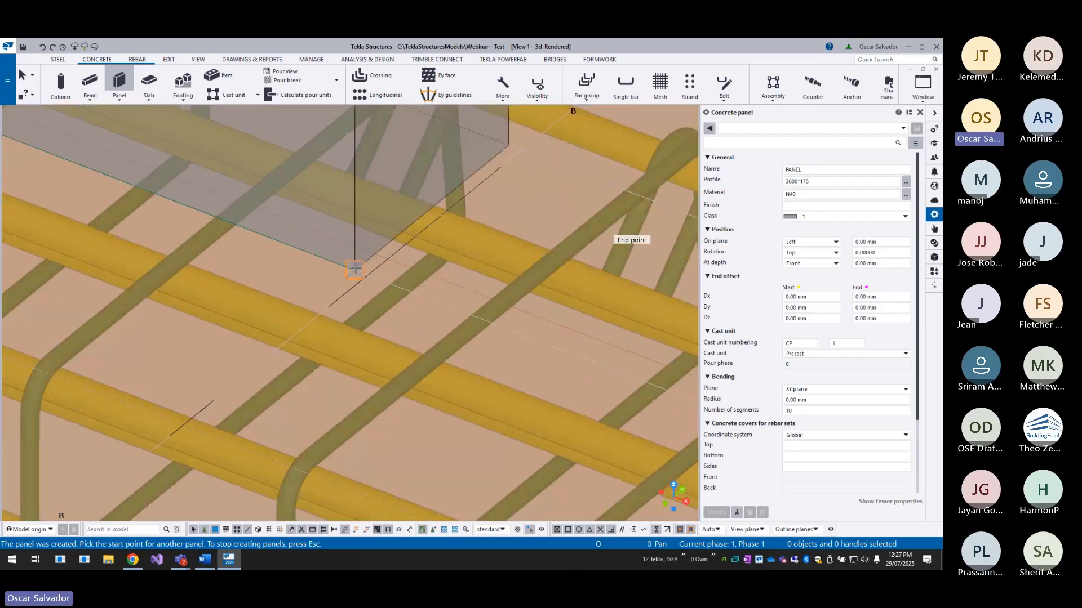
click(355, 269)
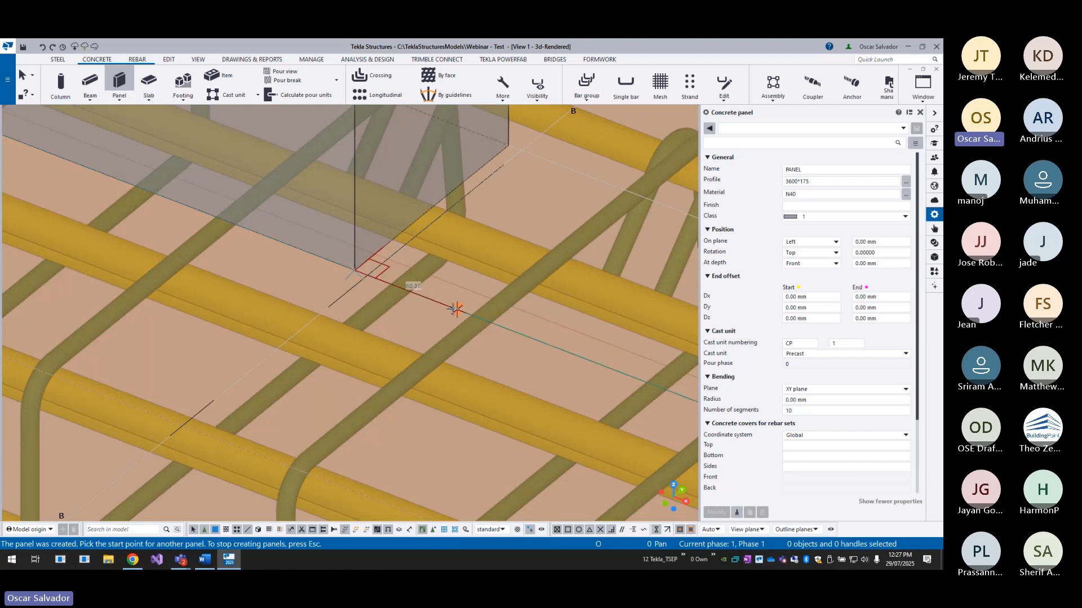
text(20)
key(Return)
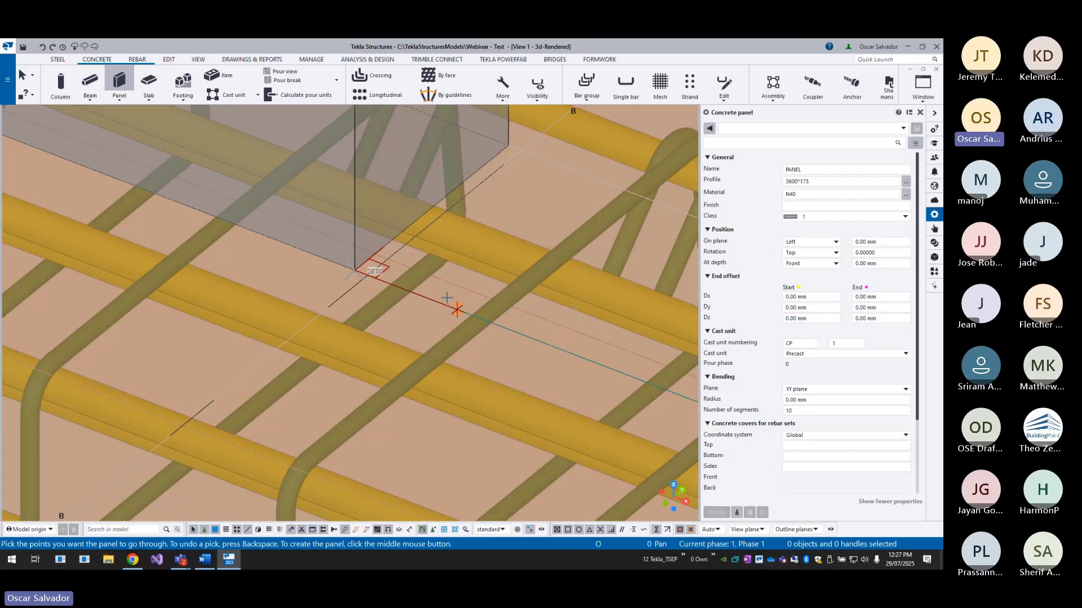
- Place the panel's end point on the pad footing at C/3, create the panel and end the panel command
scroll(390, 248, down, 8)
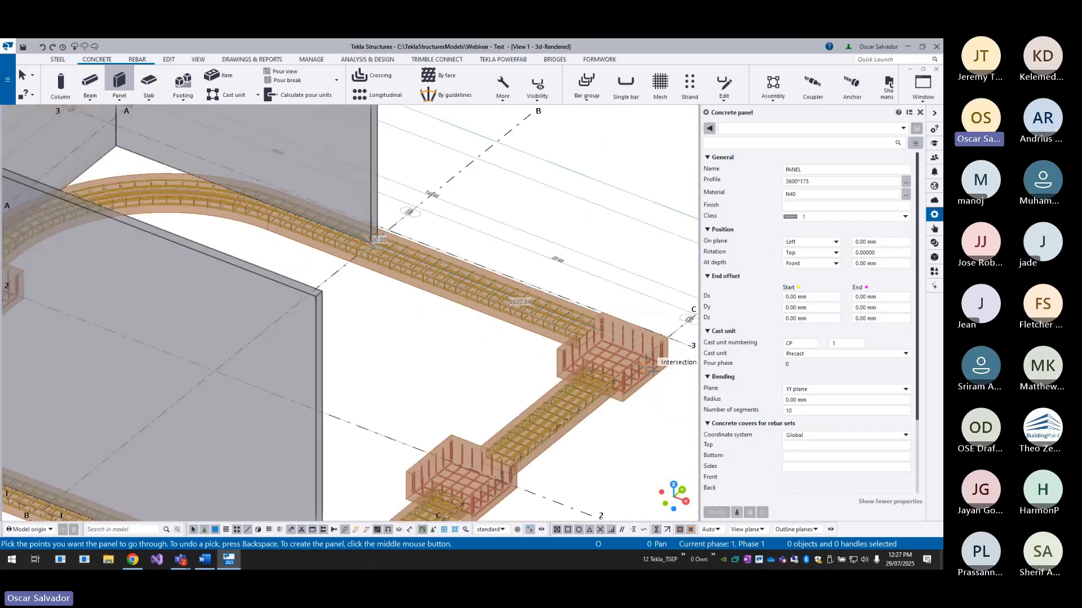
scroll(653, 370, up, 8)
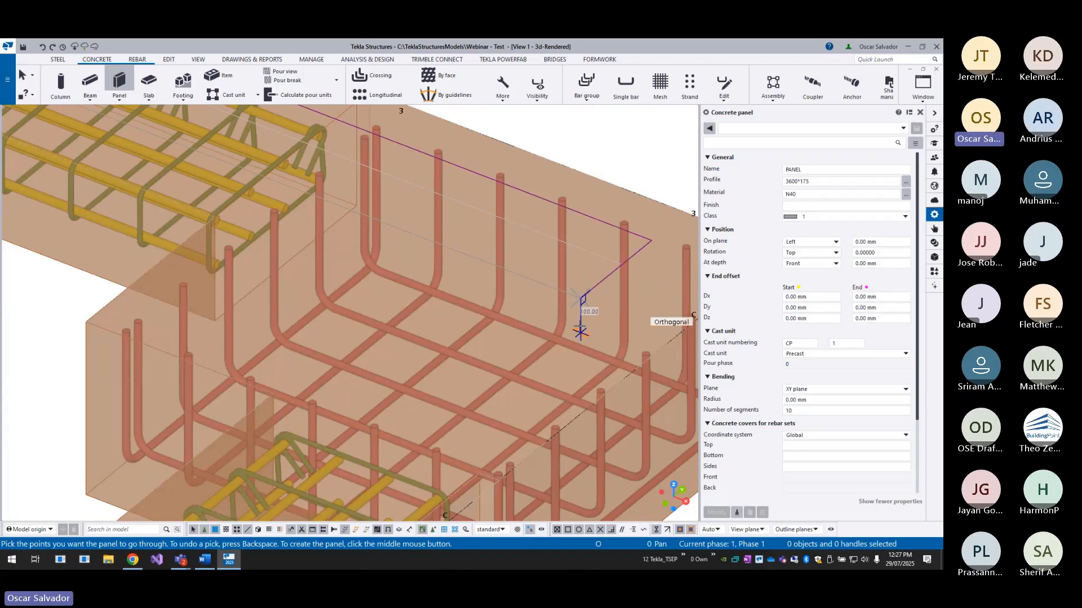
click(580, 299)
middle_click(581, 300)
scroll(581, 302, down, 6)
scroll(563, 299, up, 2)
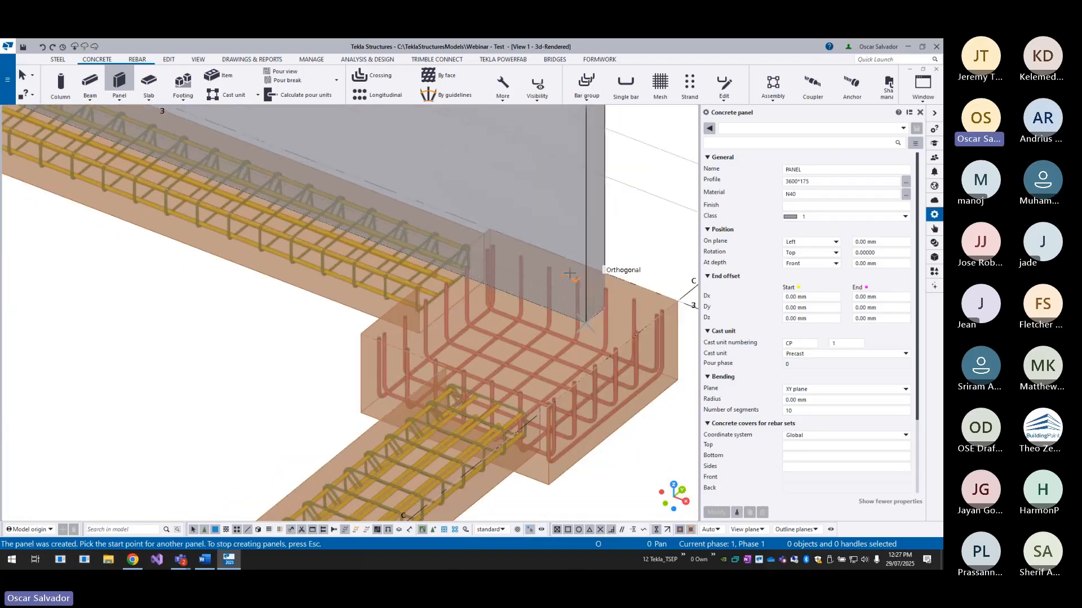
scroll(557, 331, down, 4)
scroll(500, 284, up, 4)
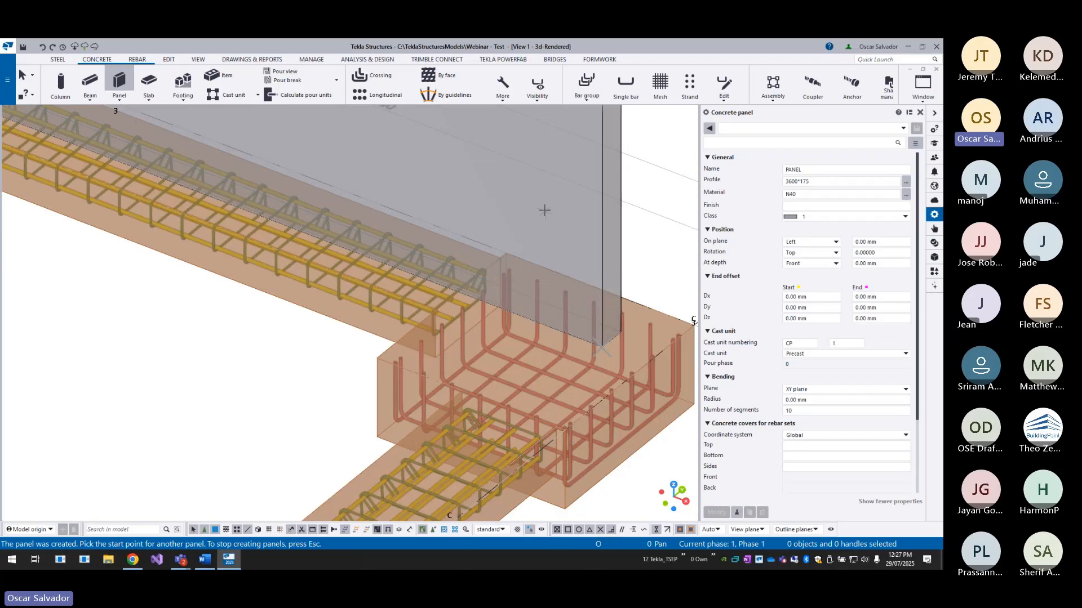
right_click(544, 210)
click(567, 218)
scroll(499, 292, down, 3)
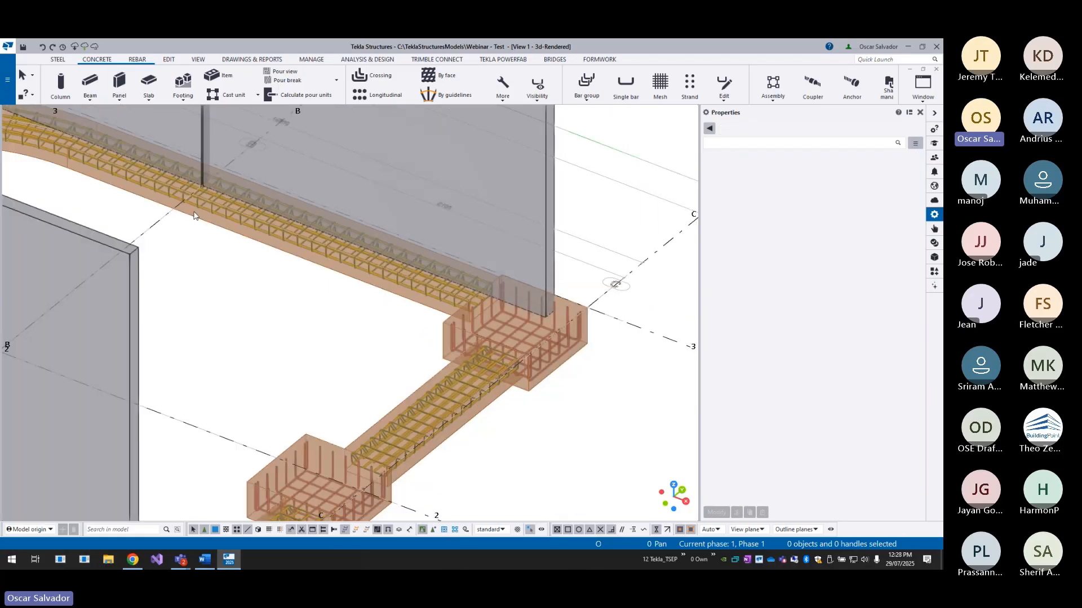
- Examine how the angular three-point wall panel sits over the curved strip footing and its reinforcement near grid A/3
middle_drag(208, 198, 298, 341)
scroll(333, 316, down, 4)
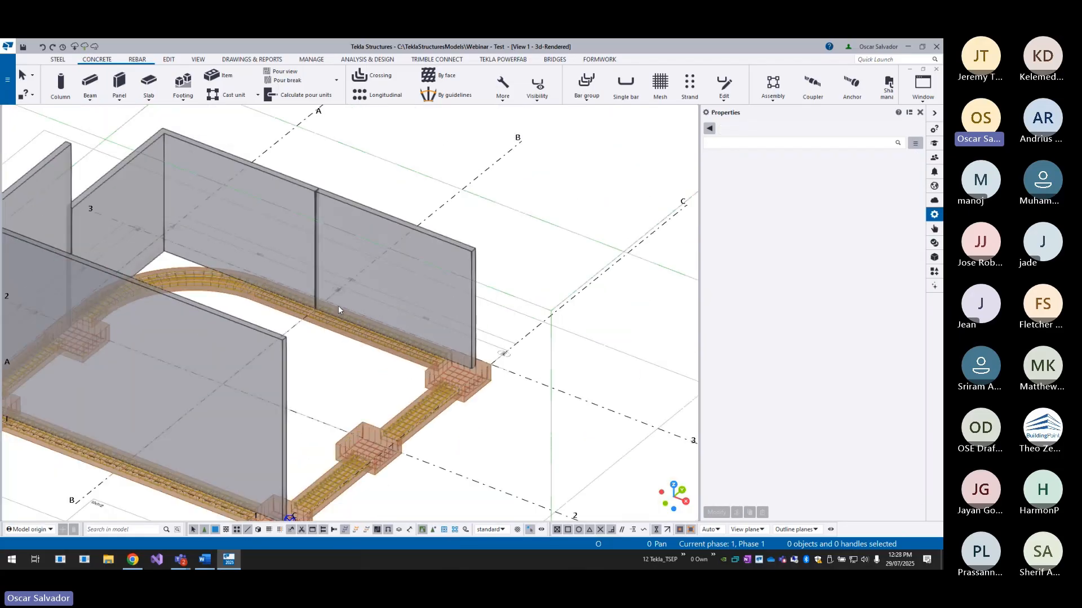
scroll(338, 305, up, 2)
scroll(286, 283, up, 2)
scroll(221, 231, up, 2)
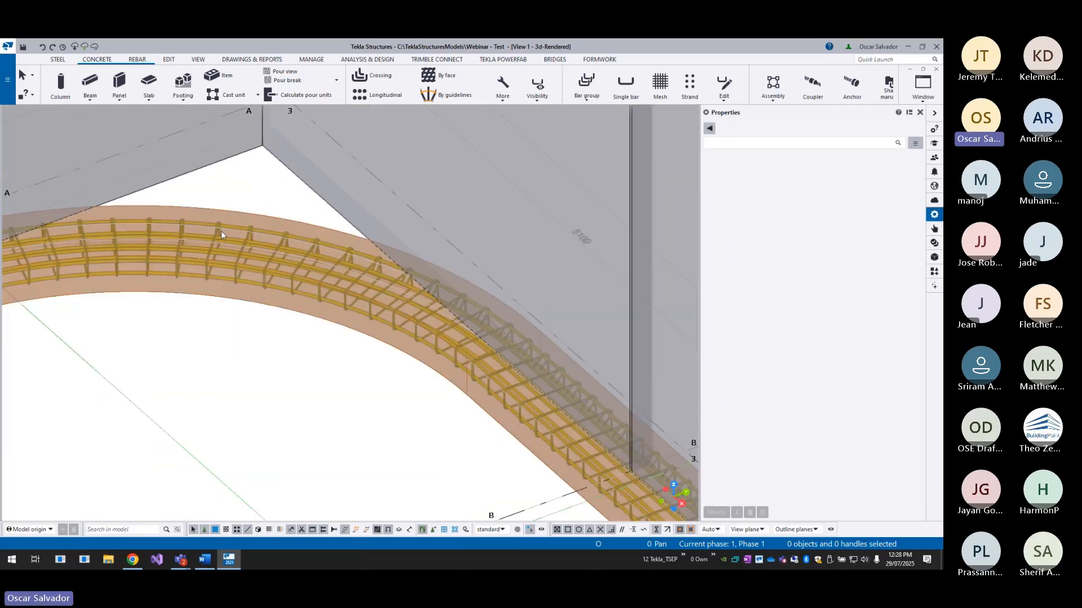
scroll(266, 235, up, 4)
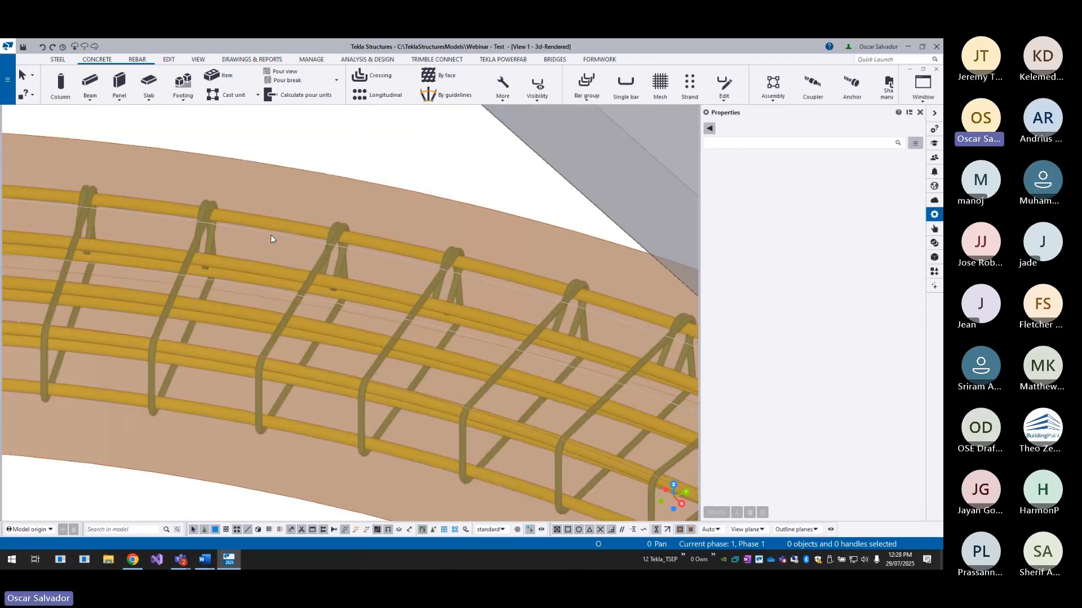
scroll(271, 235, down, 3)
scroll(345, 238, down, 3)
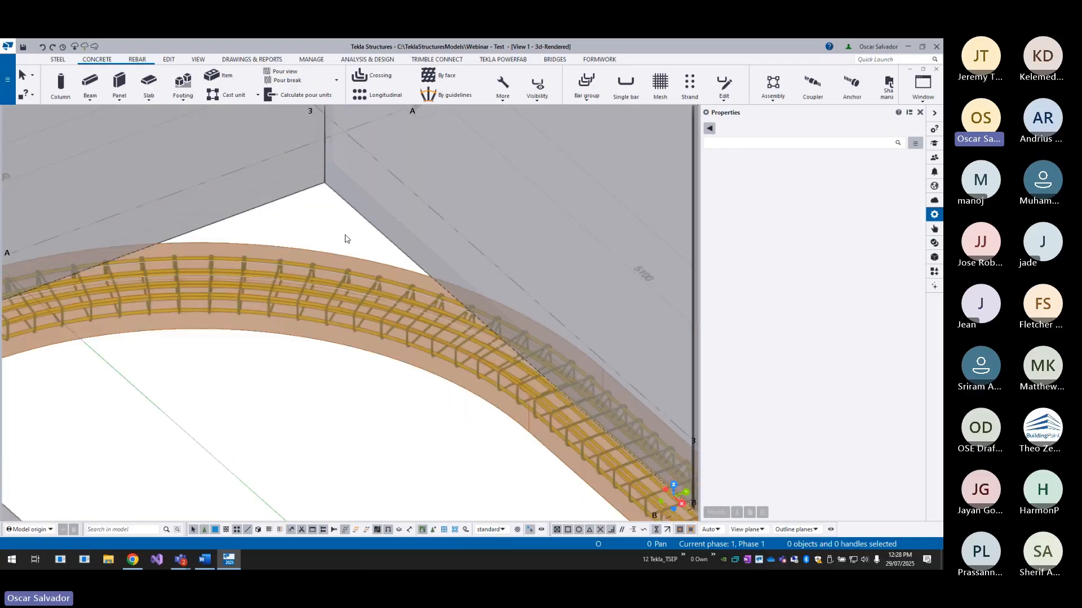
- Curve the three-point panel above the curved footing by applying a Rounding corner chamfer with a 2912.5 mm radius at its middle corner
click(339, 204)
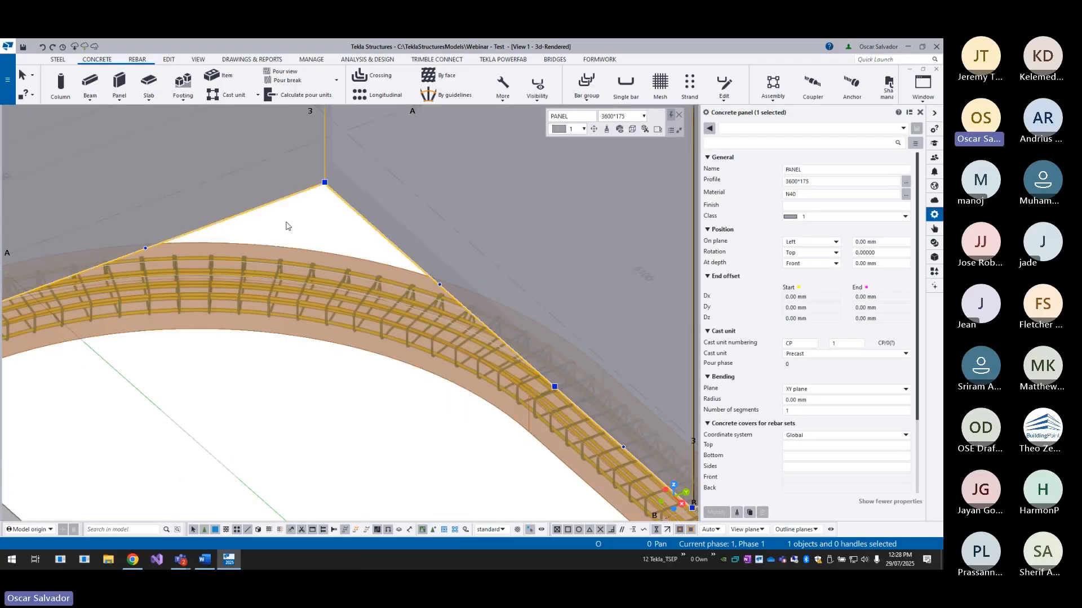
middle_drag(339, 204, 334, 257)
scroll(334, 256, down, 2)
click(333, 256)
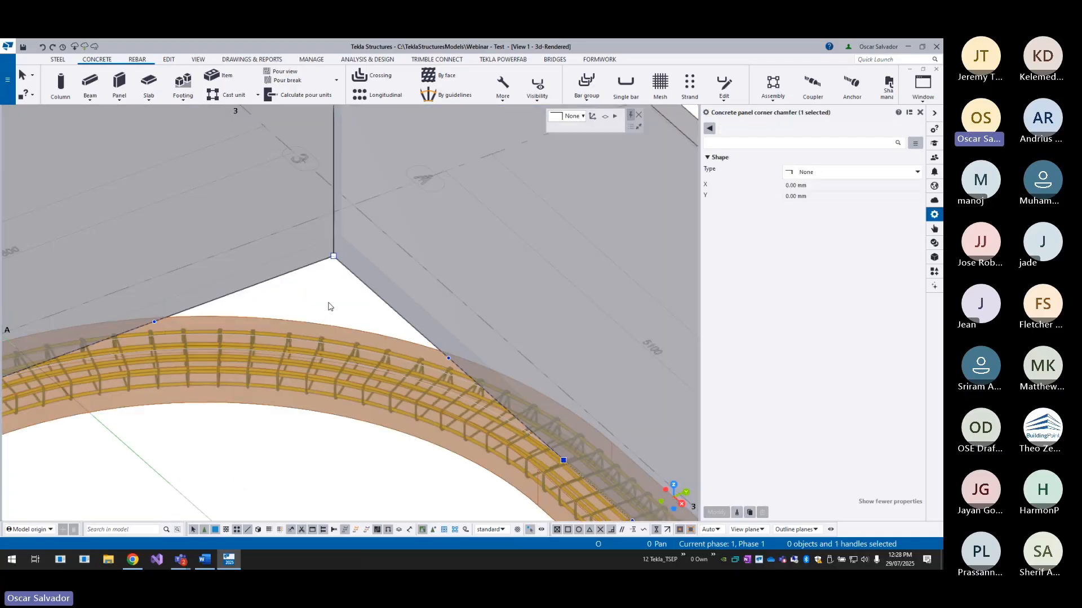
scroll(330, 281, down, 2)
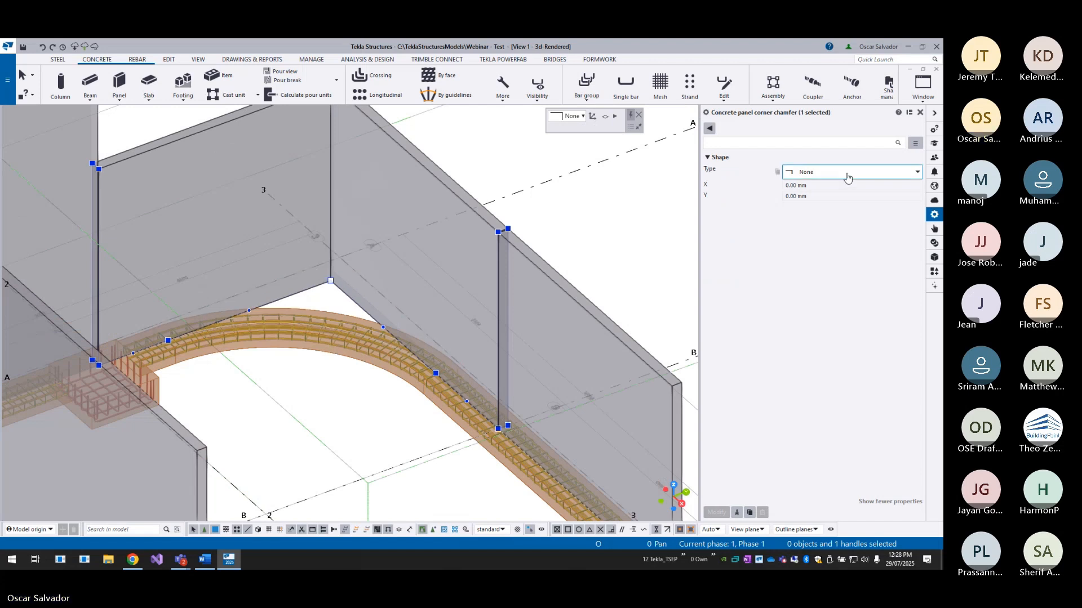
click(823, 172)
click(829, 216)
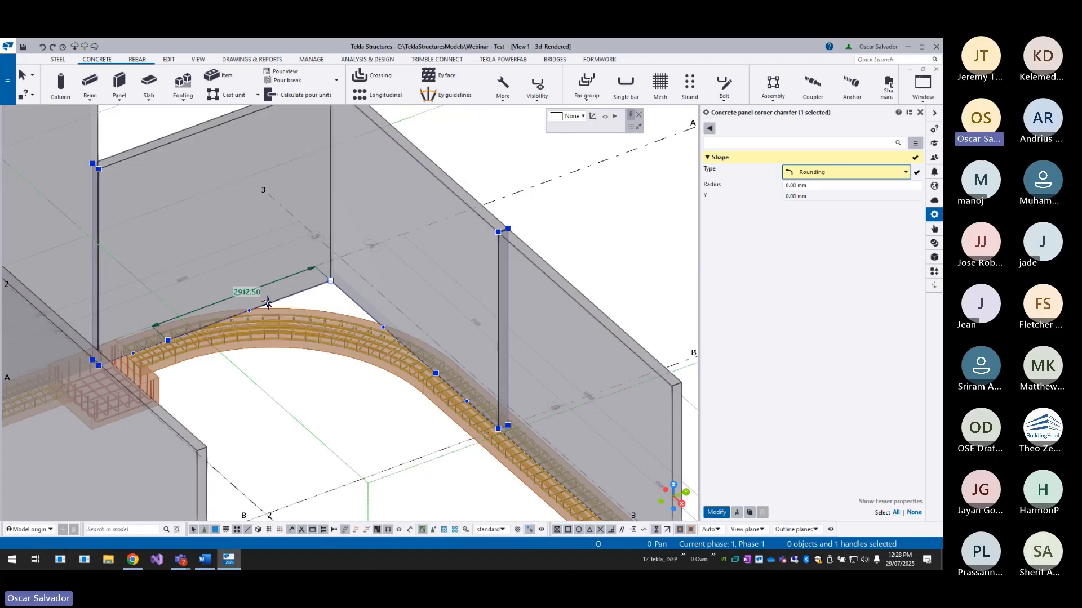
click(837, 185)
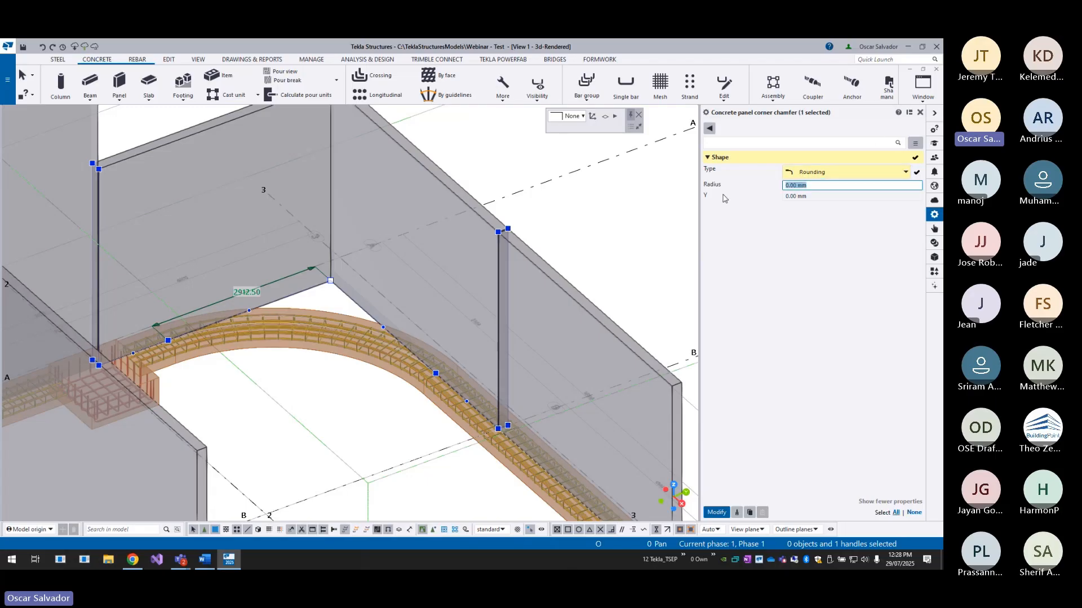
text(2912.5)
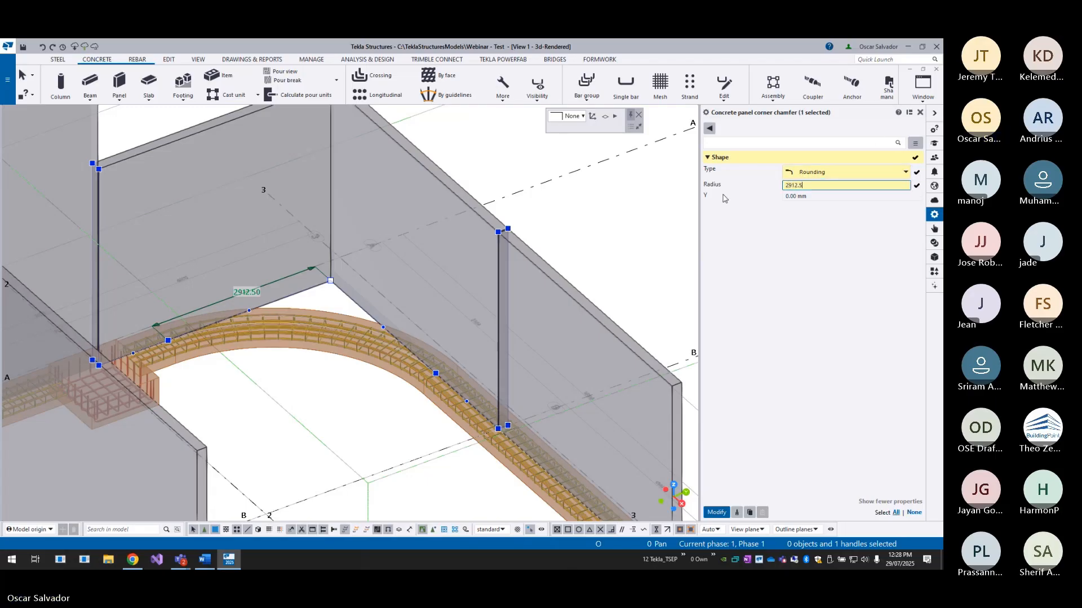
key(Return)
scroll(410, 286, down, 4)
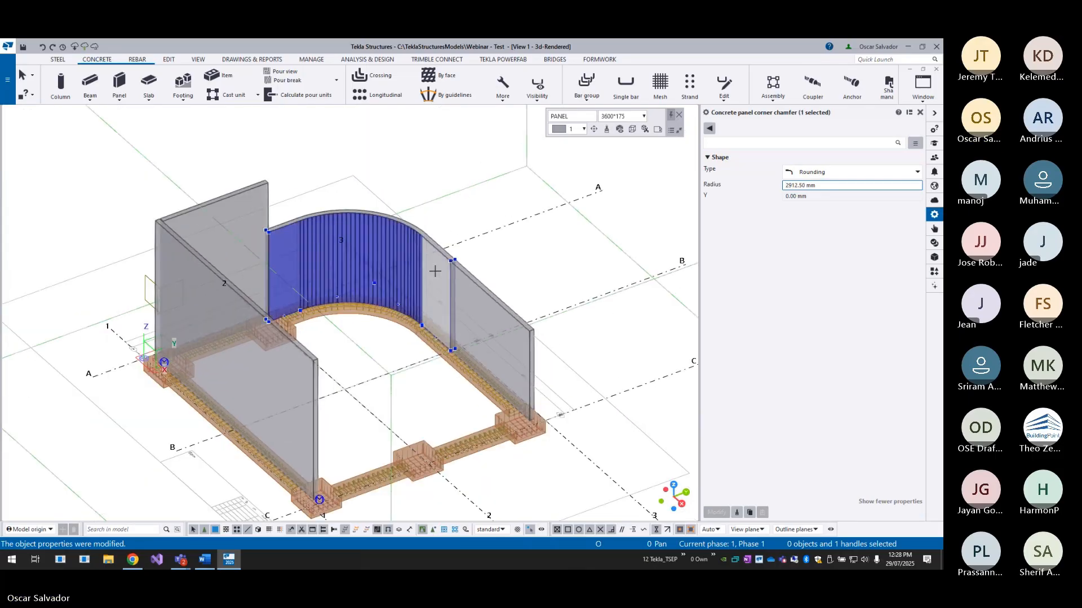
ctrl+middle_drag(434, 270, 367, 283)
click(450, 129)
- Lower the top edge of the grid A wall panel between grids 1 and 2 to the top of the curved panel
middle_drag(429, 229, 373, 326)
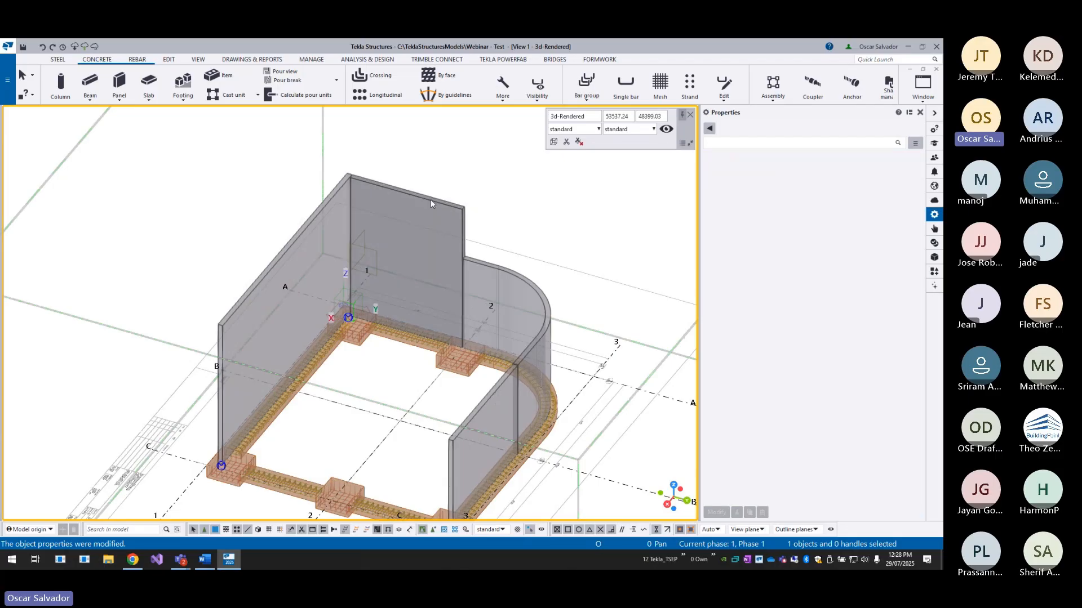
click(430, 199)
scroll(460, 220, up, 3)
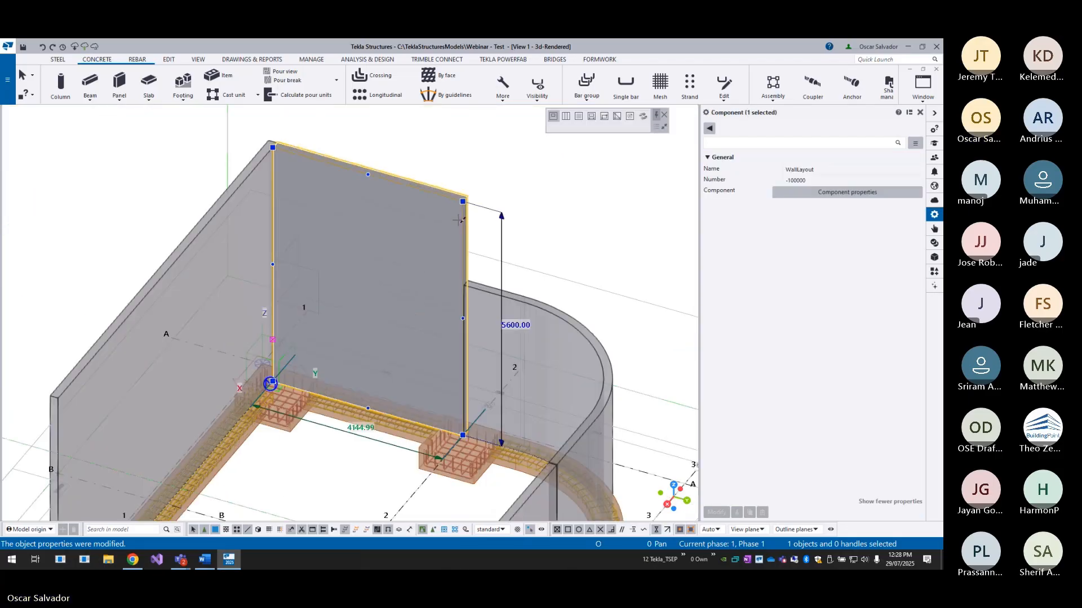
click(573, 217)
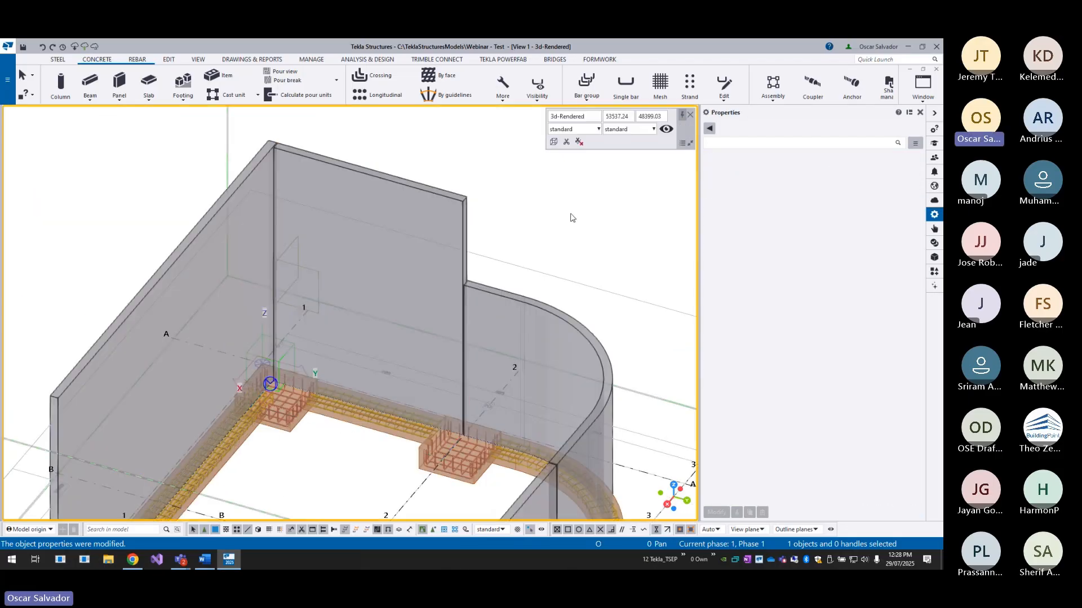
click(451, 195)
scroll(452, 194, up, 3)
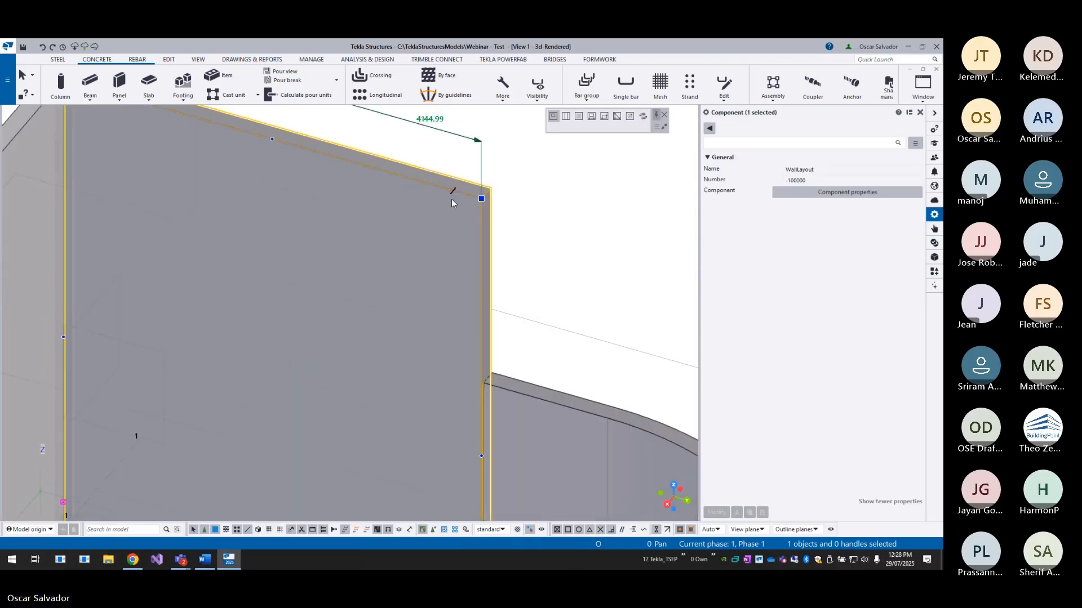
drag(451, 192, 557, 406)
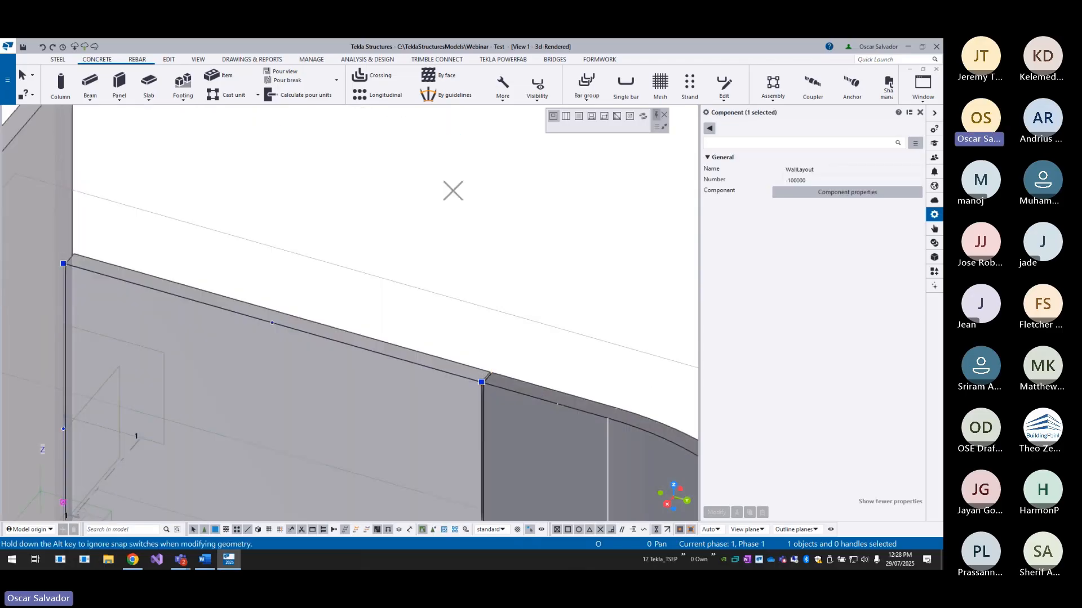
click(556, 299)
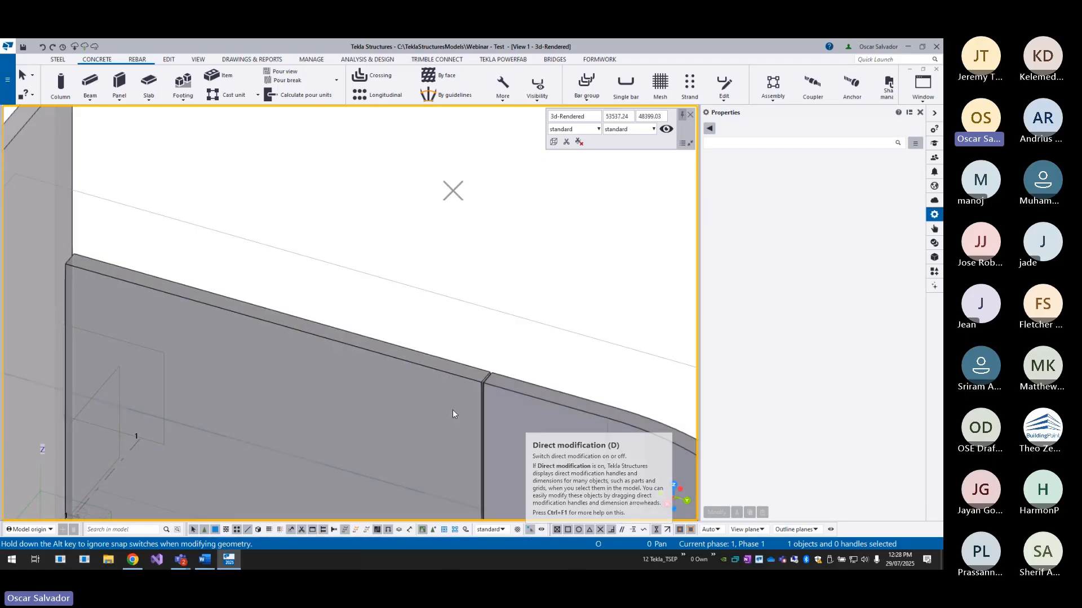
- Start another concrete panel, using the lowered panel's top corner beside the grid 1 wall as the reference for the start point
scroll(423, 304, down, 3)
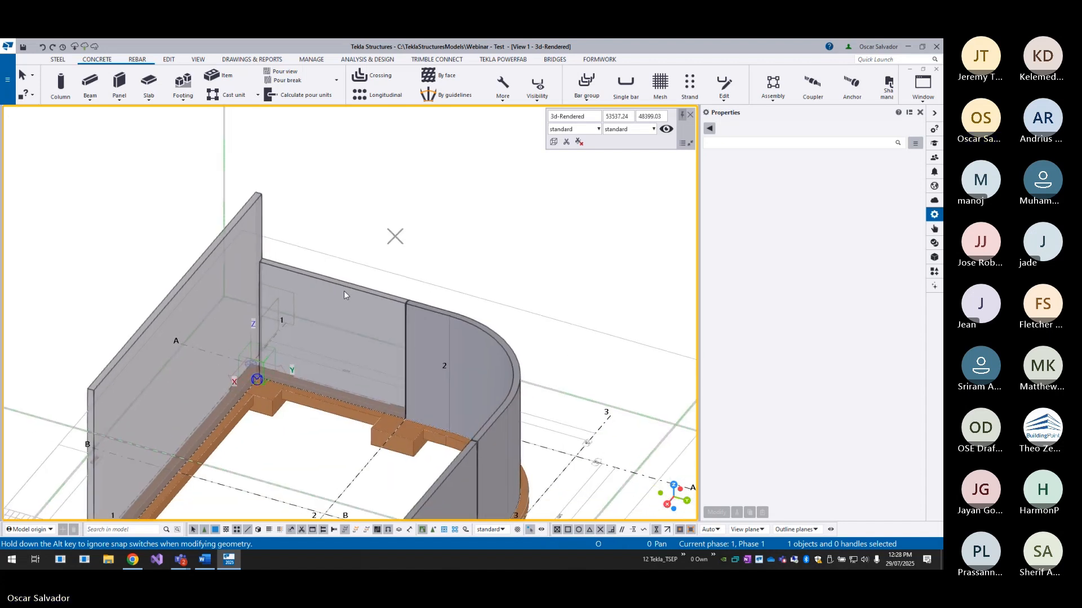
scroll(320, 280, up, 4)
middle_drag(209, 248, 191, 239)
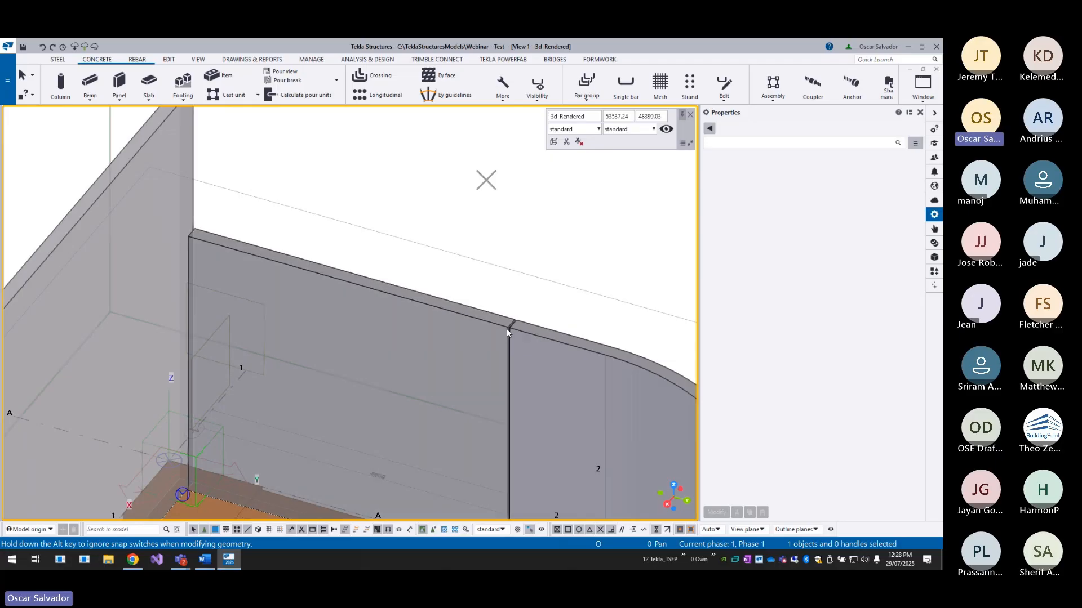
click(124, 84)
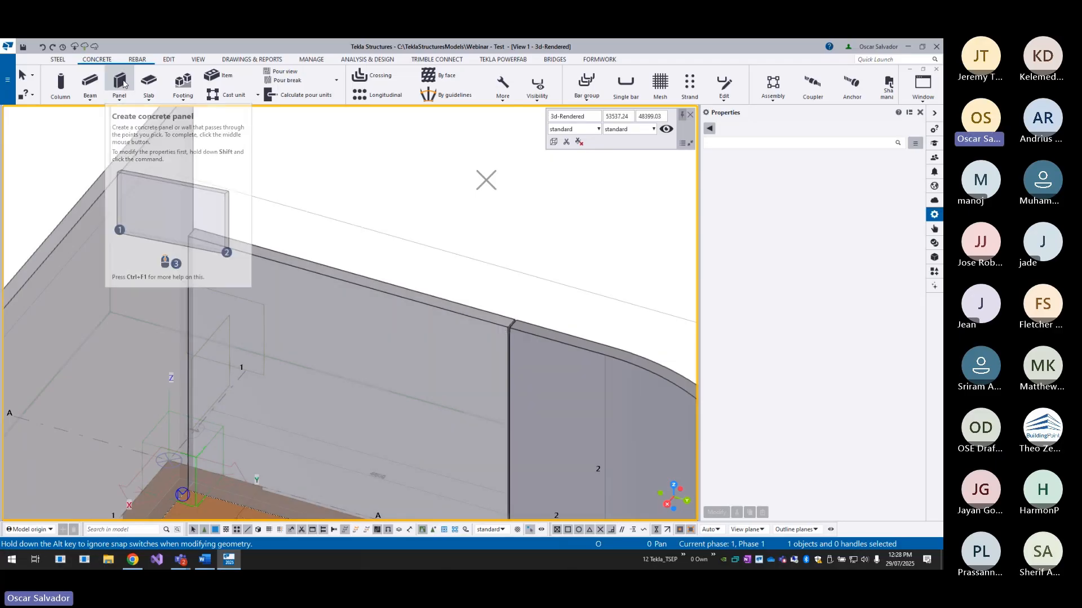
scroll(201, 224, up, 3)
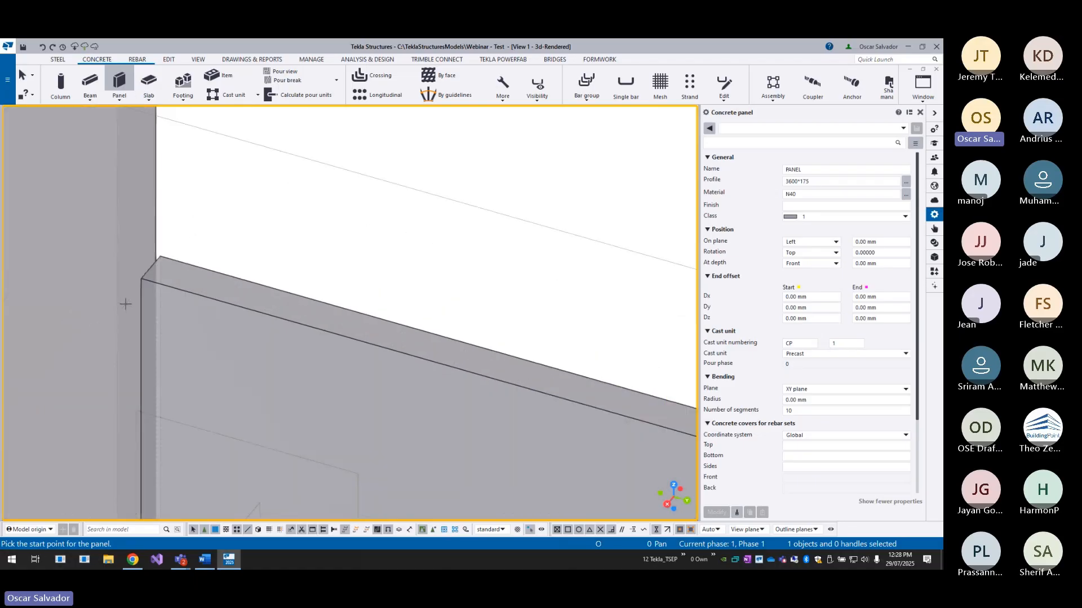
click(141, 278)
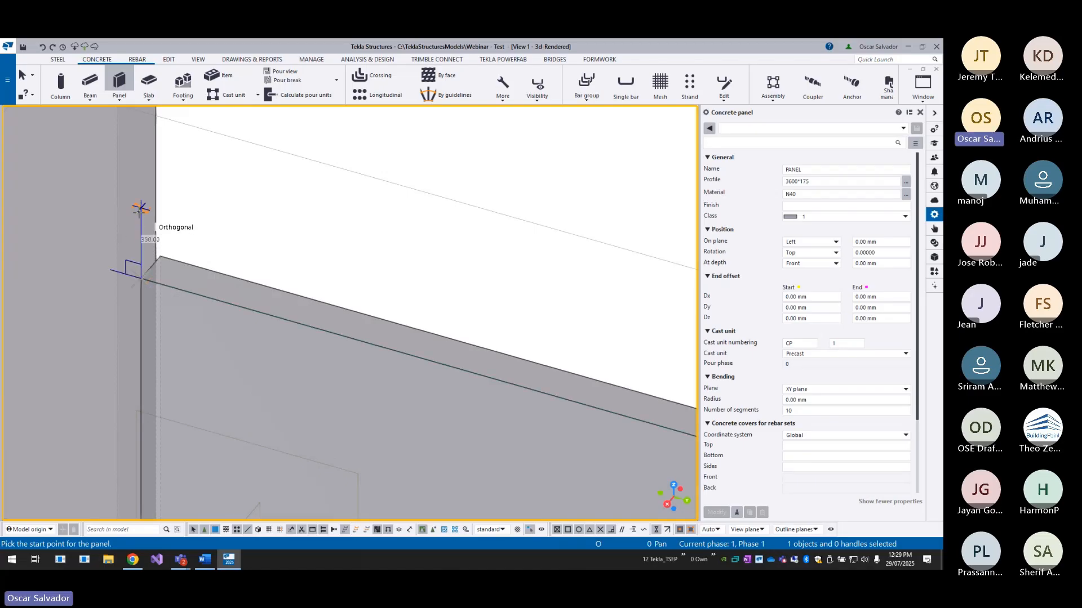
- Create the 3600*175 concrete panel above the straight wall between grids 1 and 2, with start and end points 20 mm above the wall's upper corners
text(20)
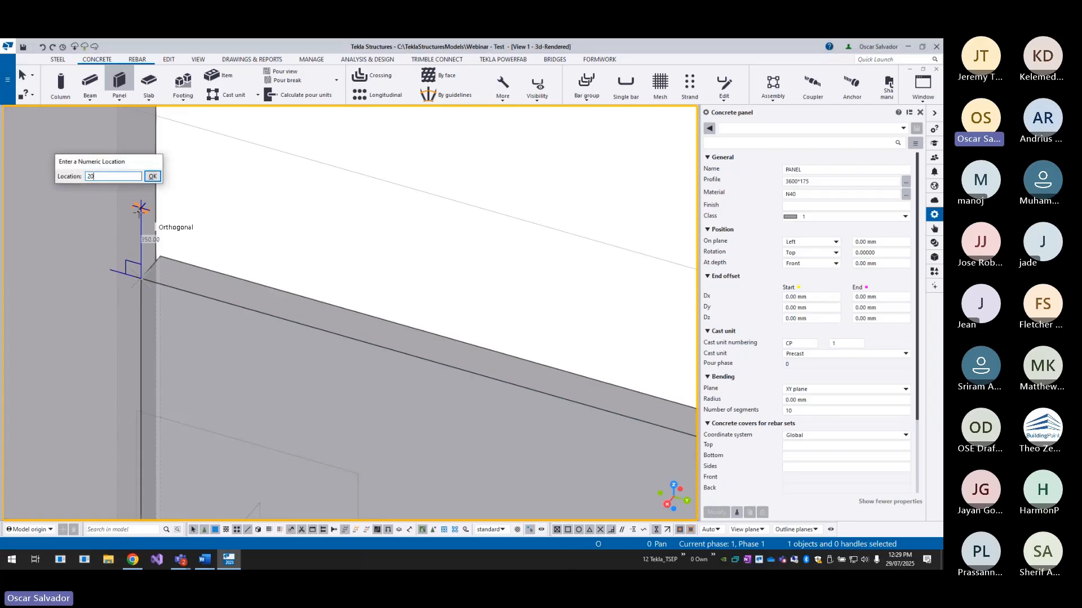
key(Return)
scroll(229, 197, down, 3)
scroll(584, 366, up, 3)
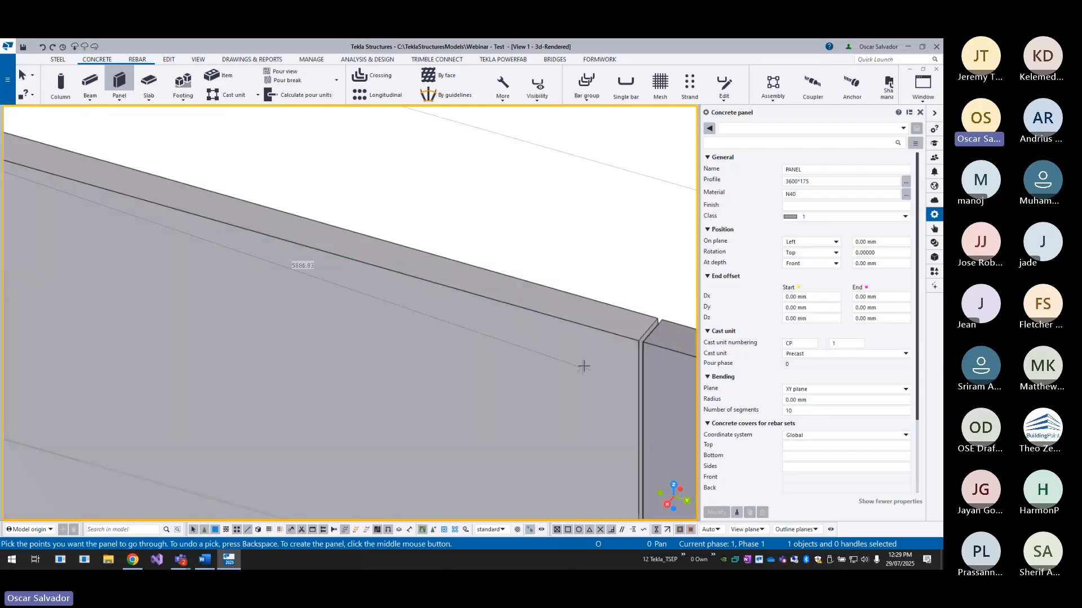
scroll(584, 366, up, 1)
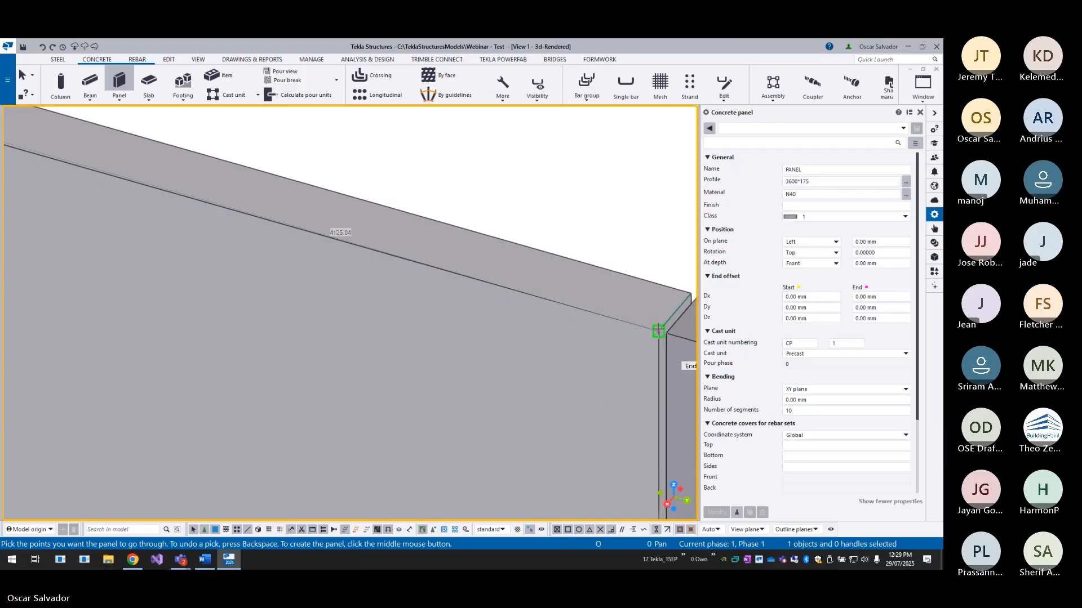
click(658, 331)
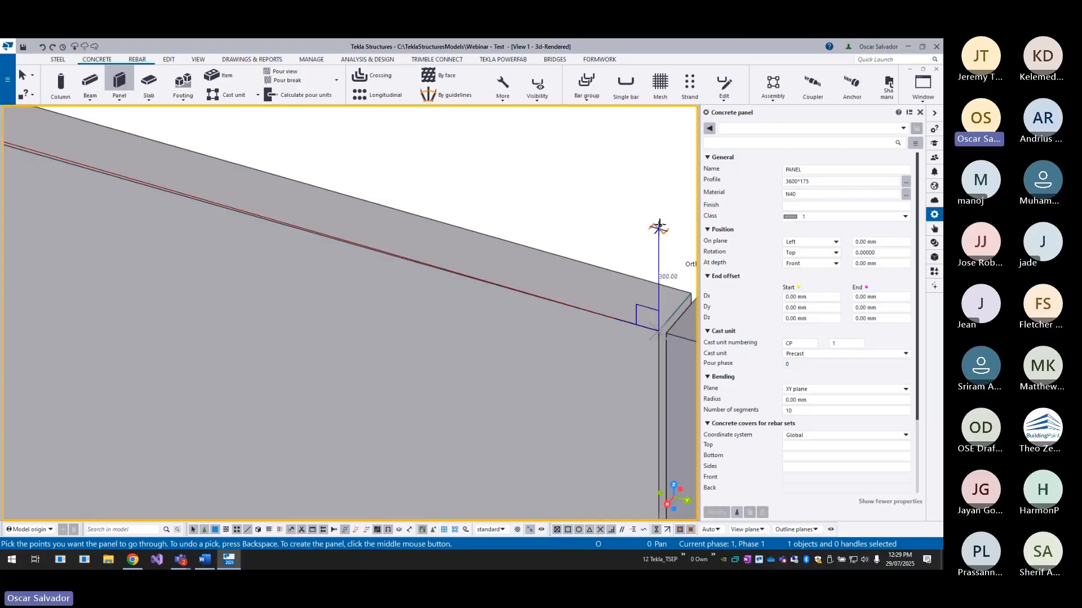
text(20)
key(Return)
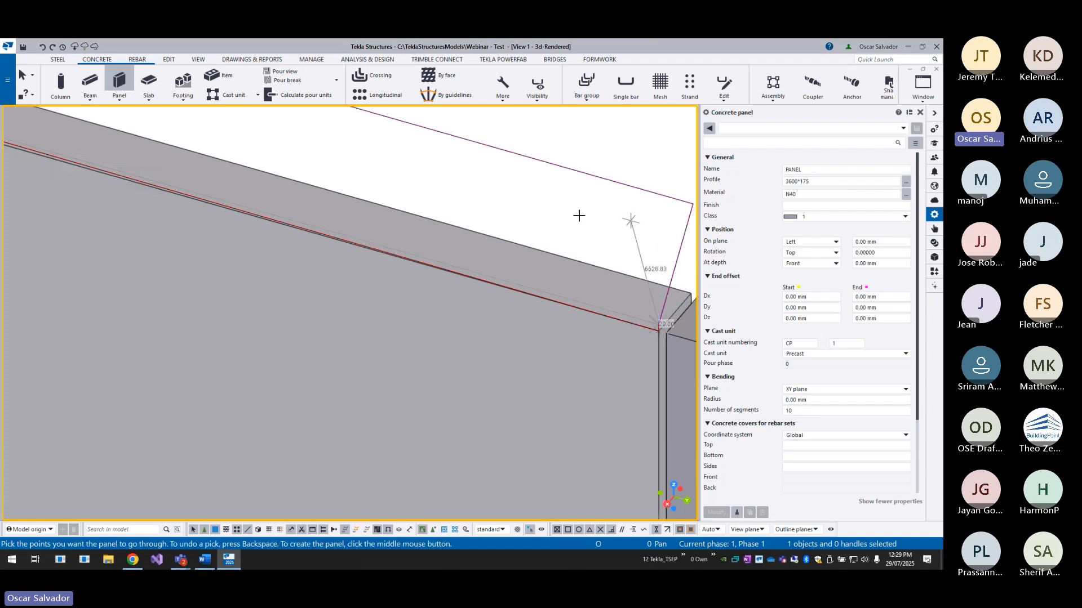
scroll(574, 208, down, 2)
scroll(586, 159, down, 5)
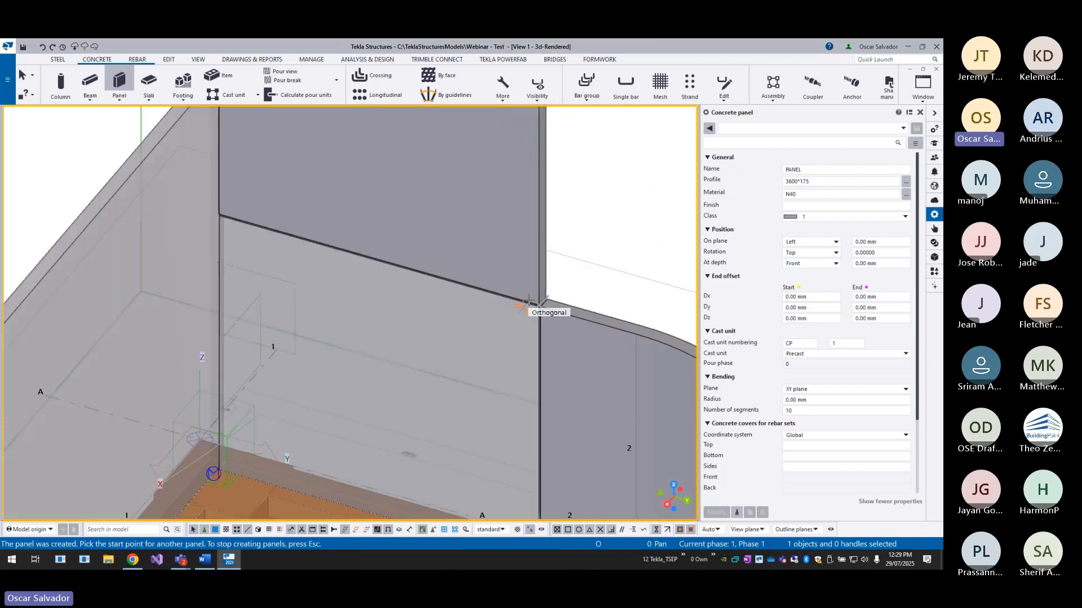
right_click(618, 193)
click(645, 199)
- Measure the vertical gap between the lower wall and the new upper panel at their end corner
scroll(559, 270, up, 6)
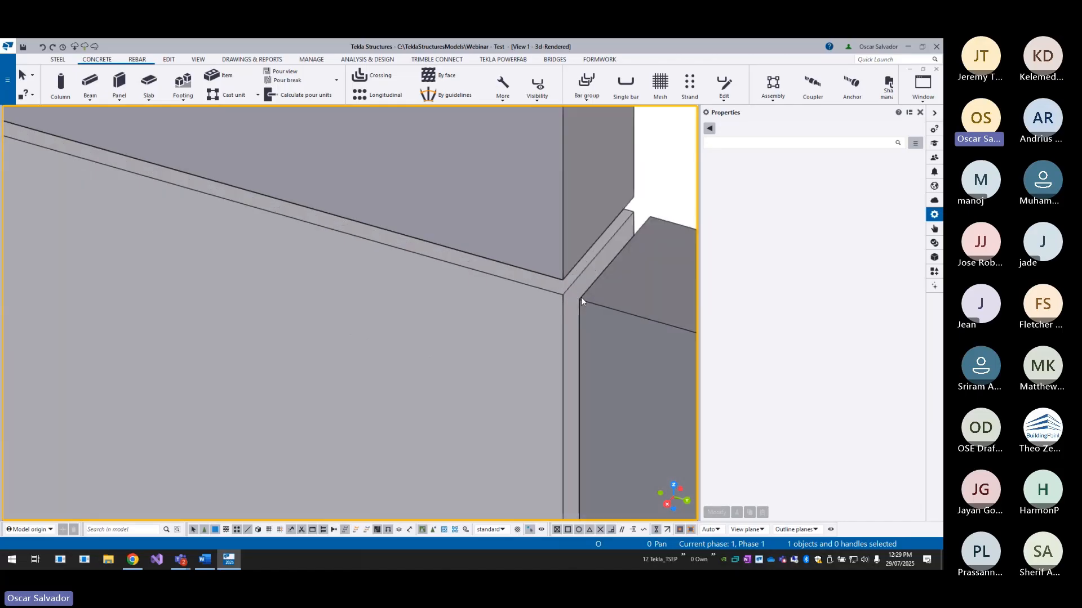
scroll(563, 290, up, 2)
key(f)
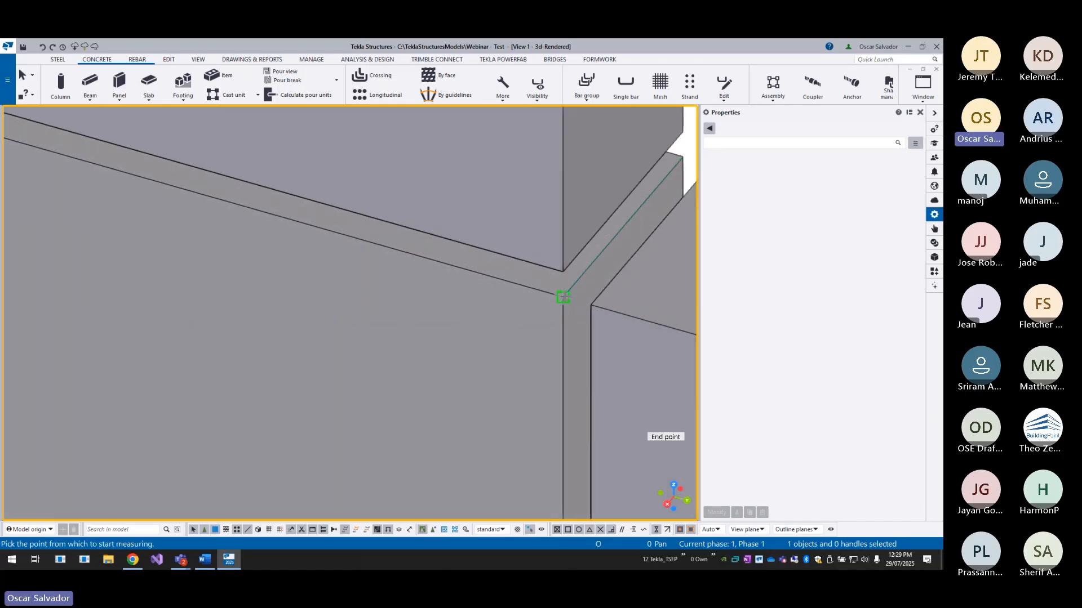
click(563, 297)
click(563, 272)
click(532, 280)
scroll(532, 293, down, 7)
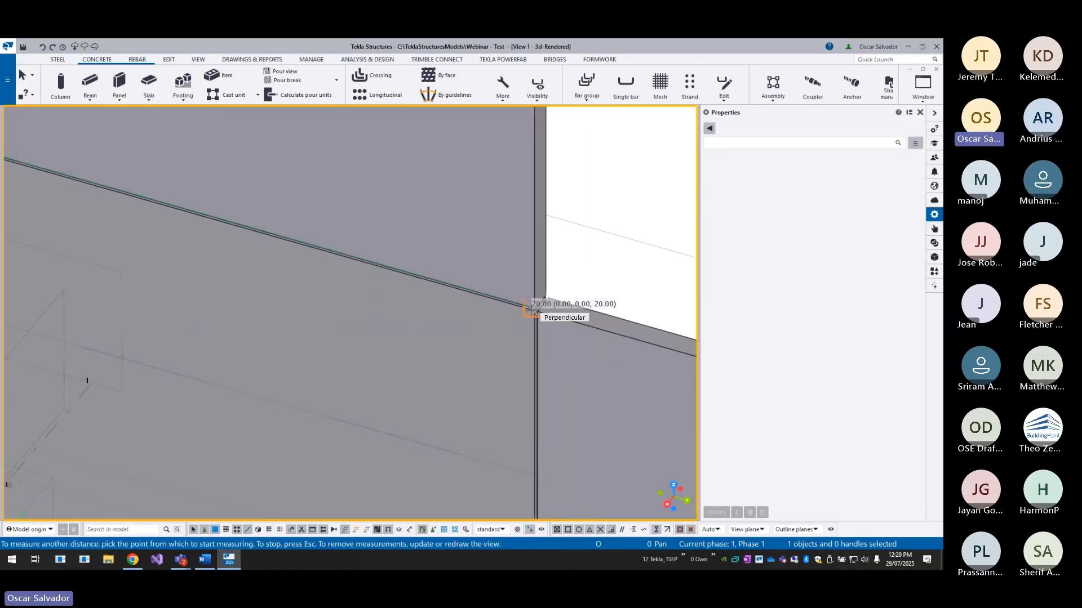
- Reduce the upper panel's height to 1980 mm so its top edge lines up with the adjoining long wall
click(367, 162)
scroll(372, 176, up, 5)
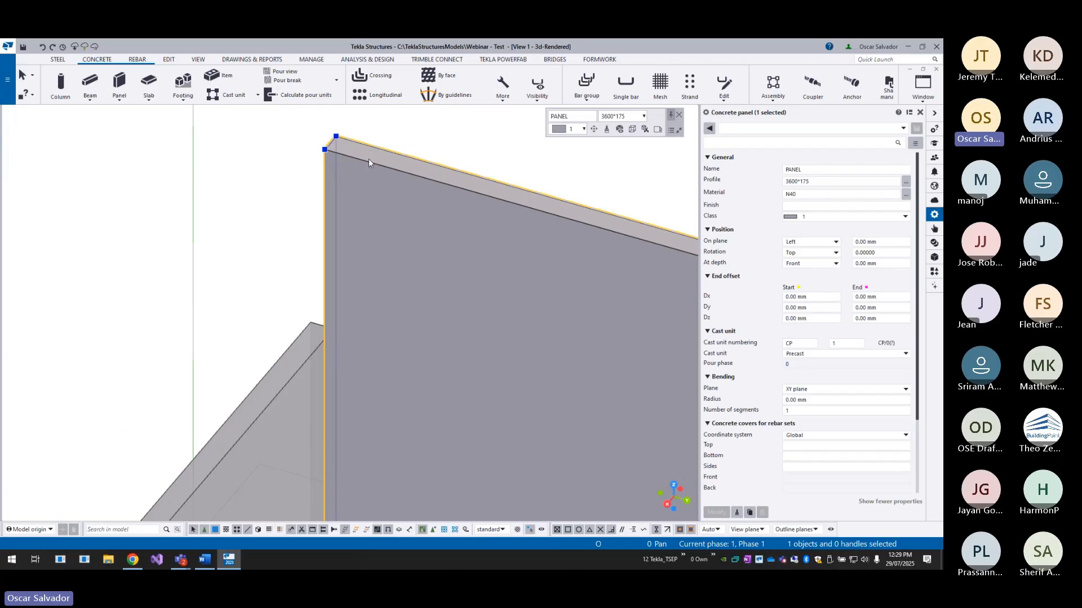
drag(368, 163, 235, 406)
scroll(298, 307, down, 6)
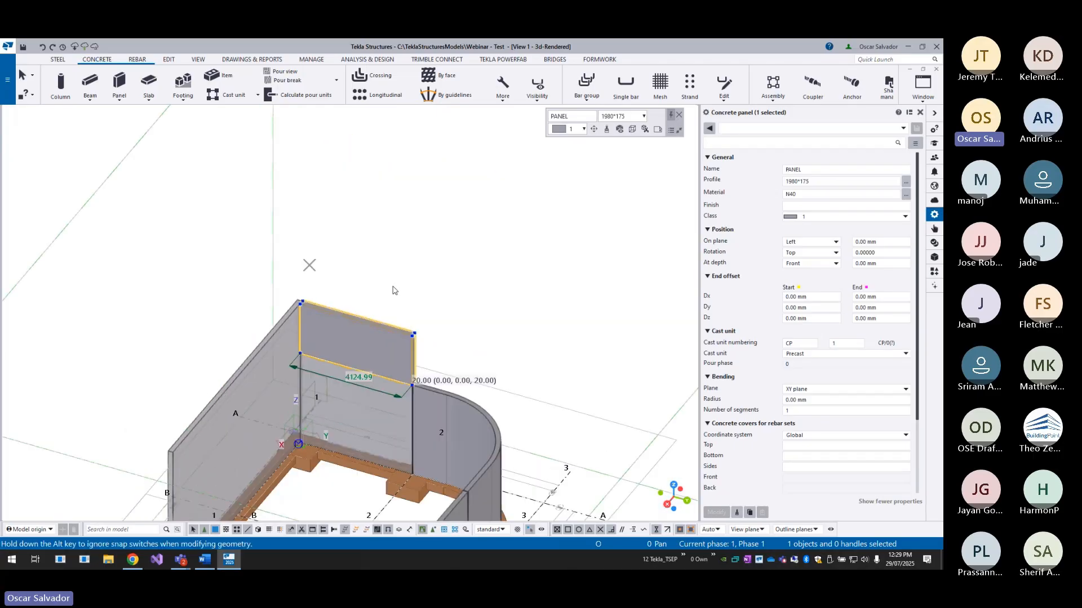
click(393, 287)
scroll(394, 340, up, 3)
middle_drag(211, 338, 299, 269)
scroll(298, 269, up, 2)
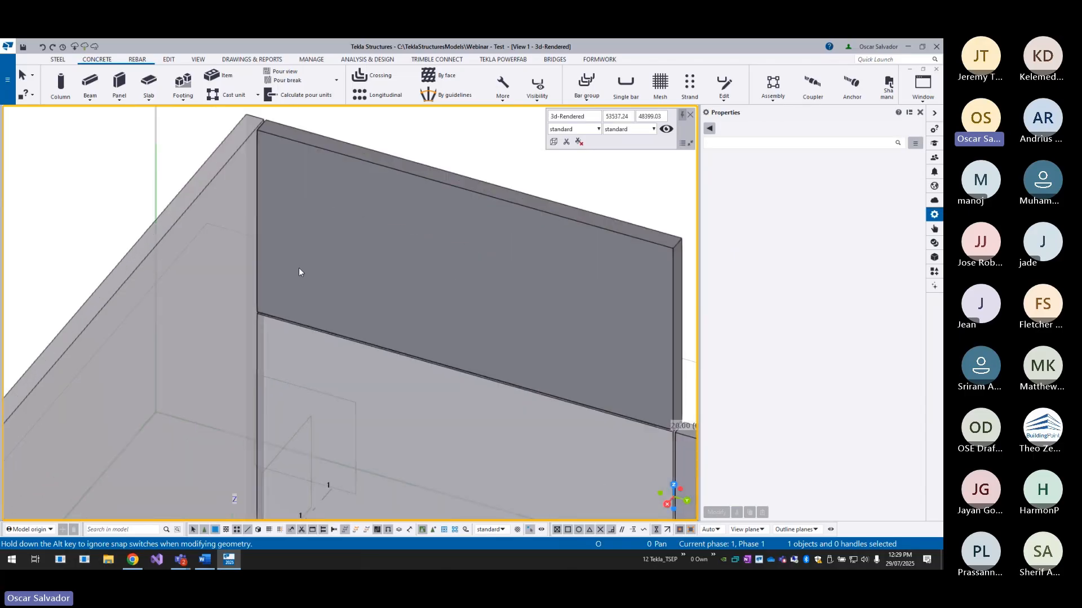
scroll(299, 268, down, 4)
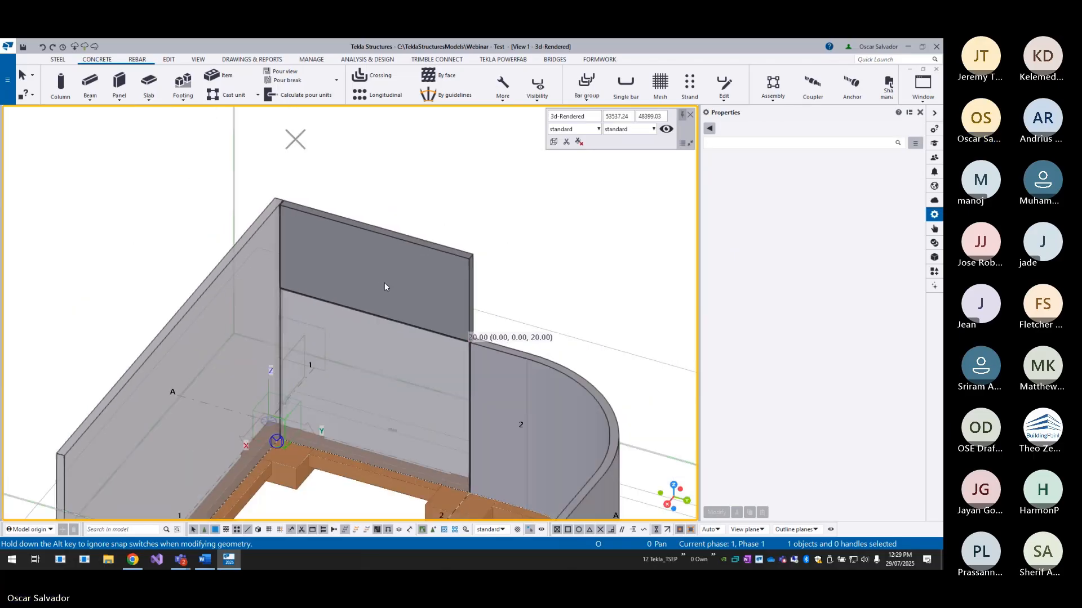
ctrl+middle_drag(385, 282, 374, 267)
middle_drag(394, 336, 384, 247)
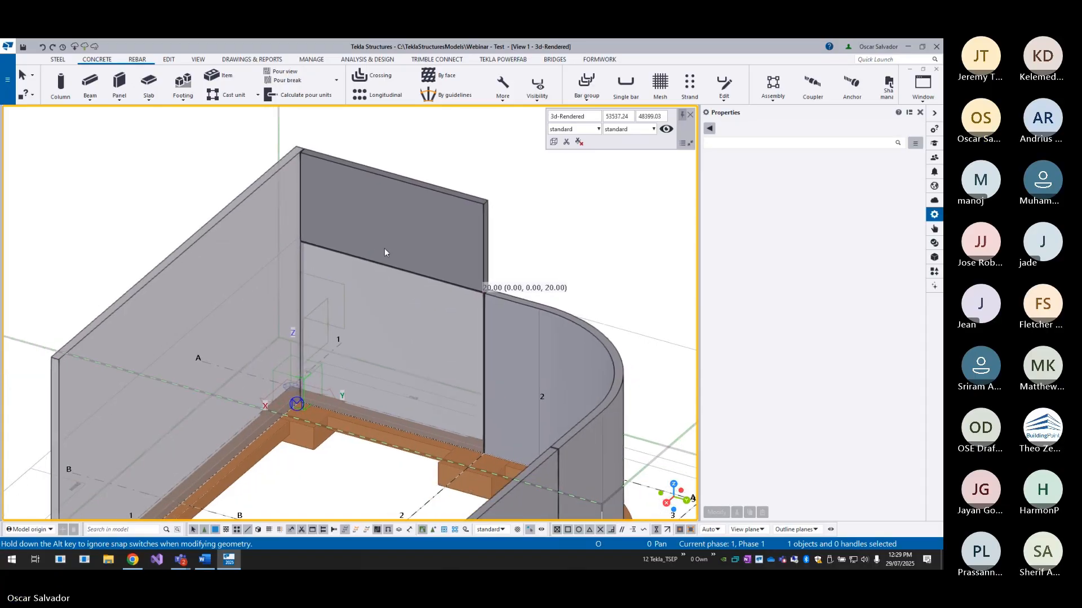
scroll(481, 307, up, 2)
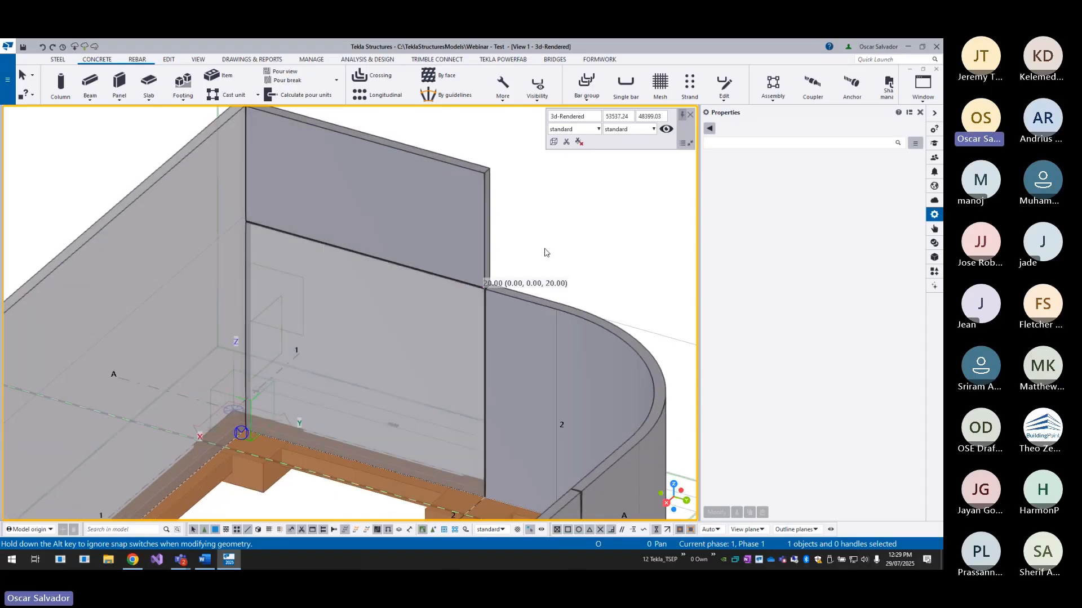
- Add a door opening 1200 mm wide and 2100 mm high at the base of the lower straight wall, 1500 mm from its grid 1 end
click(391, 329)
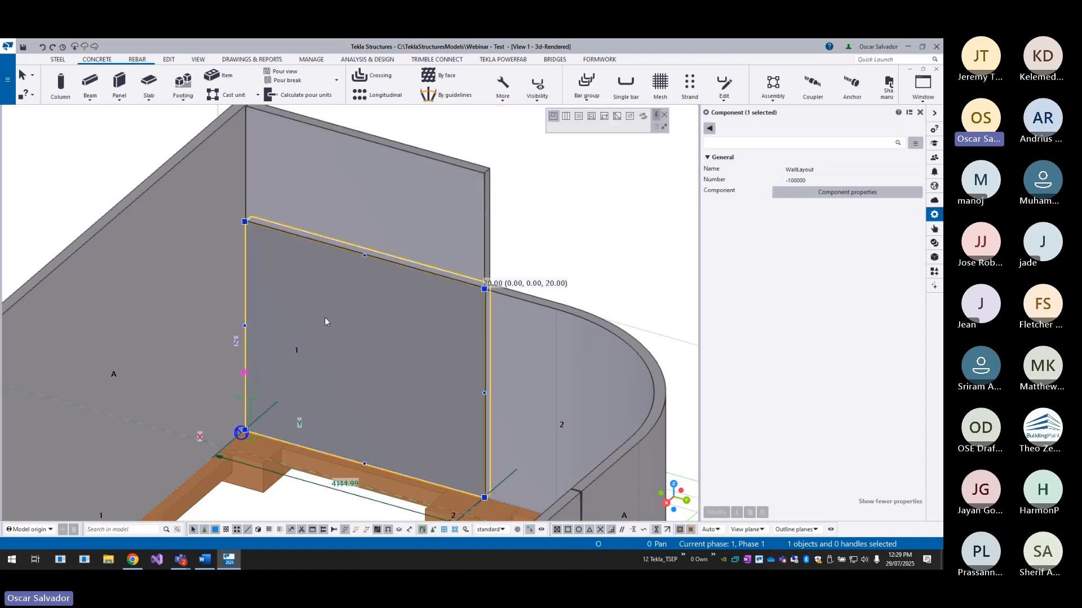
middle_drag(350, 305, 321, 216)
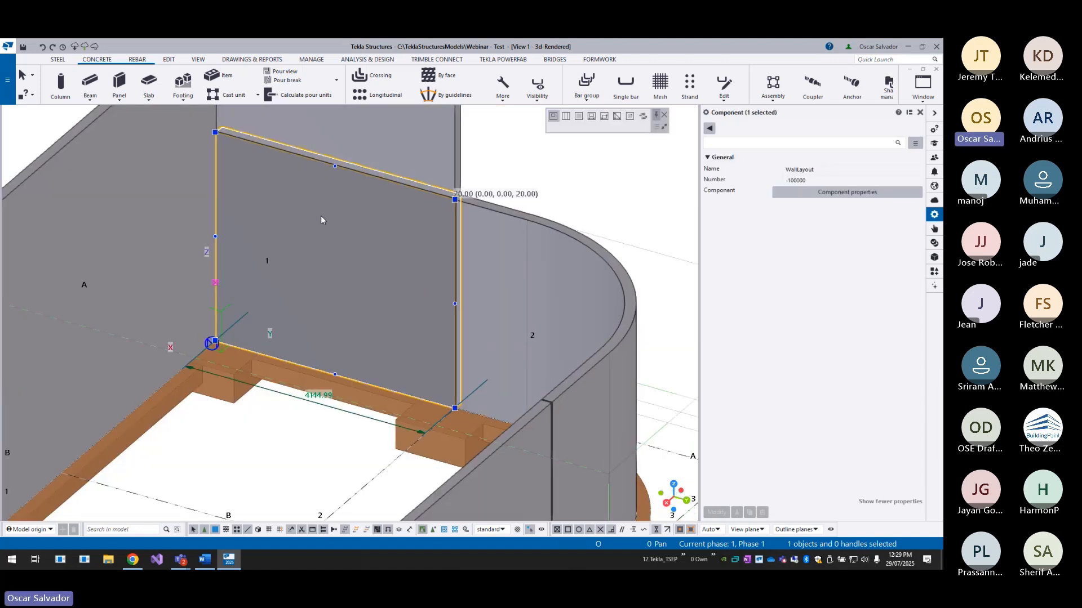
click(602, 121)
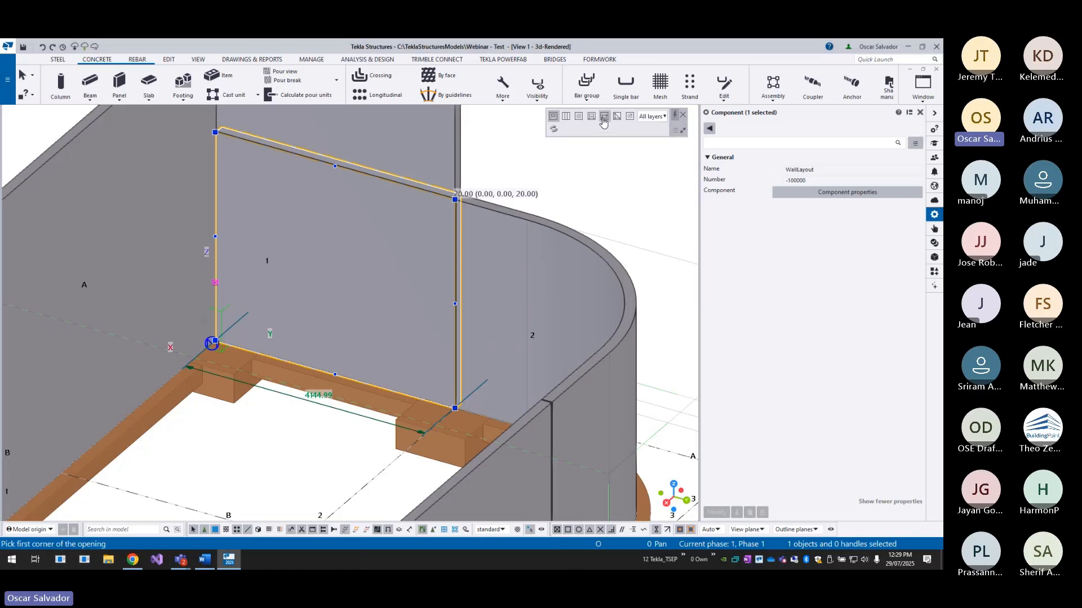
scroll(246, 471, up, 4)
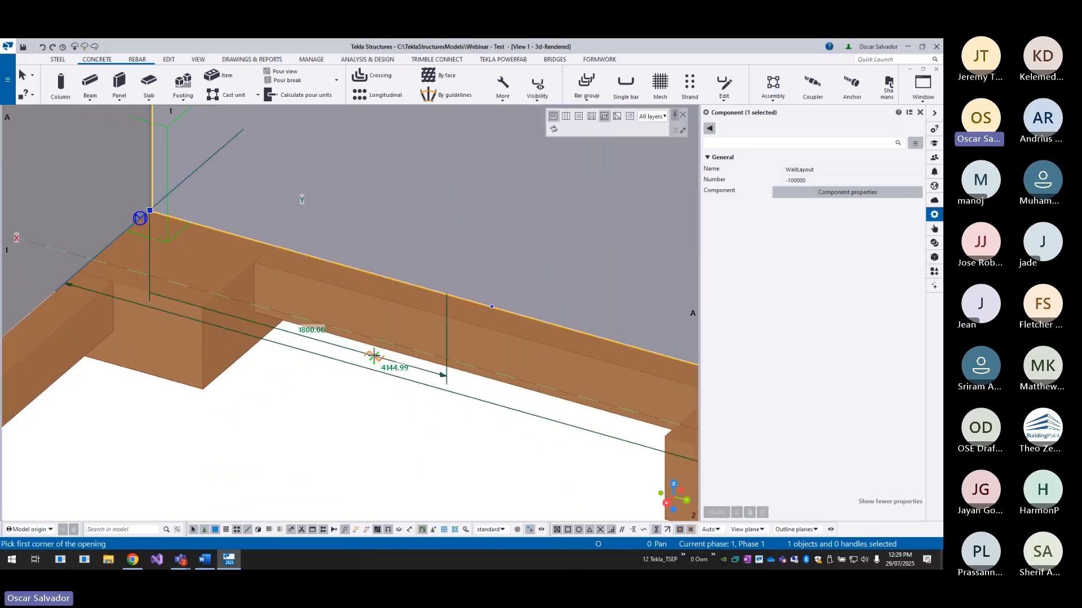
click(333, 343)
scroll(367, 441, down, 3)
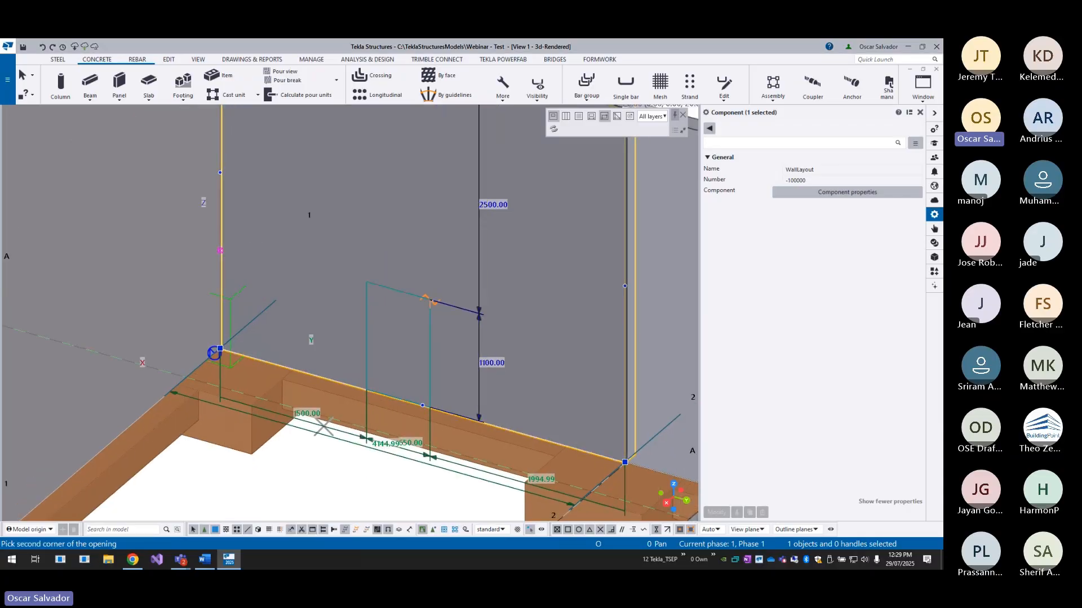
middle_drag(446, 232, 441, 265)
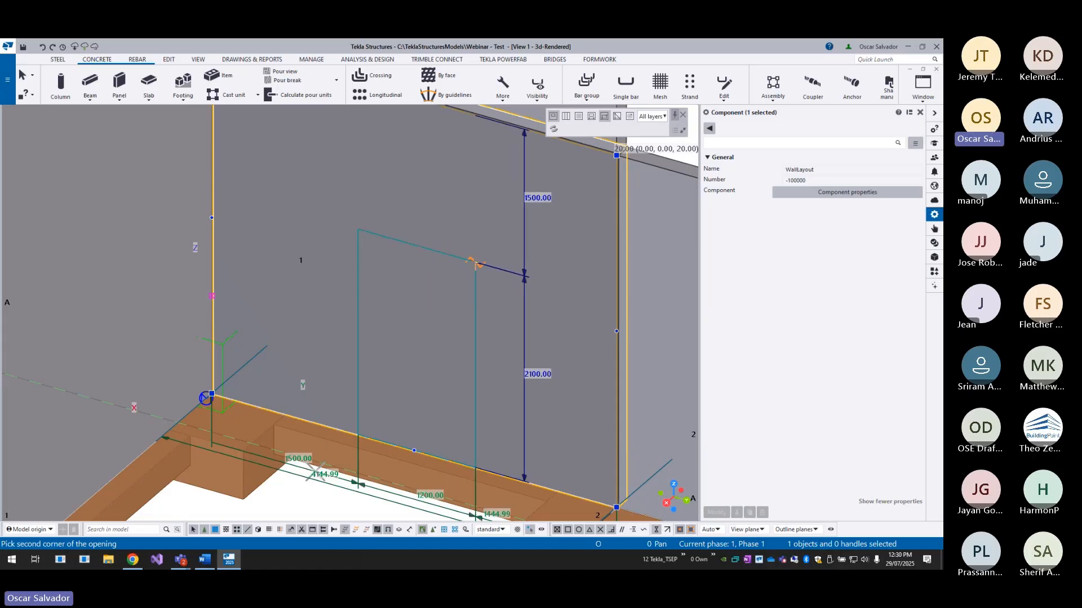
click(476, 264)
scroll(476, 243, down, 5)
right_click(522, 200)
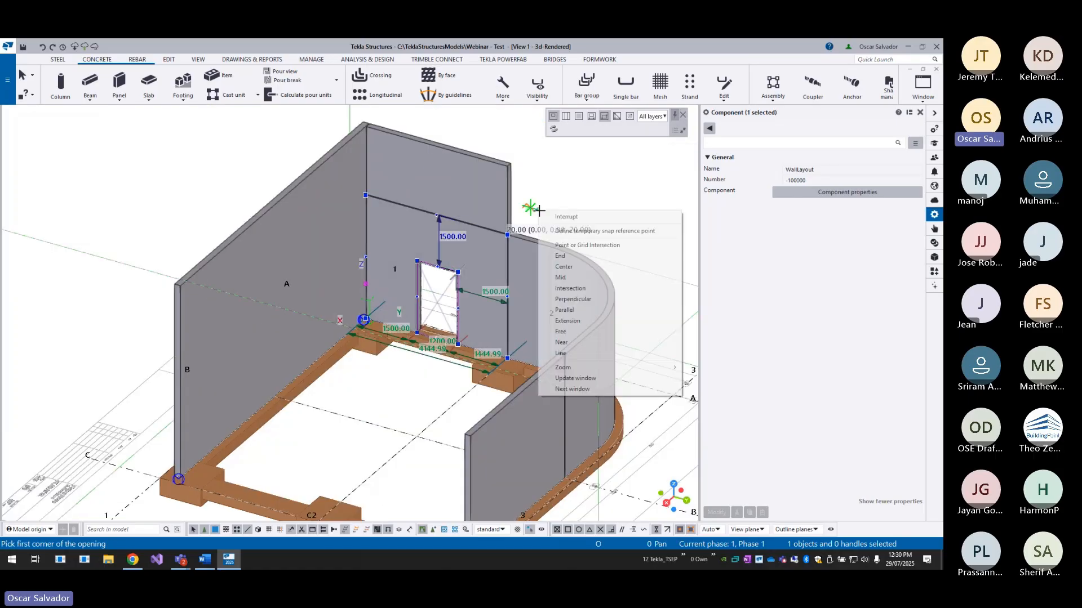
click(549, 208)
ctrl+middle_drag(569, 255, 363, 270)
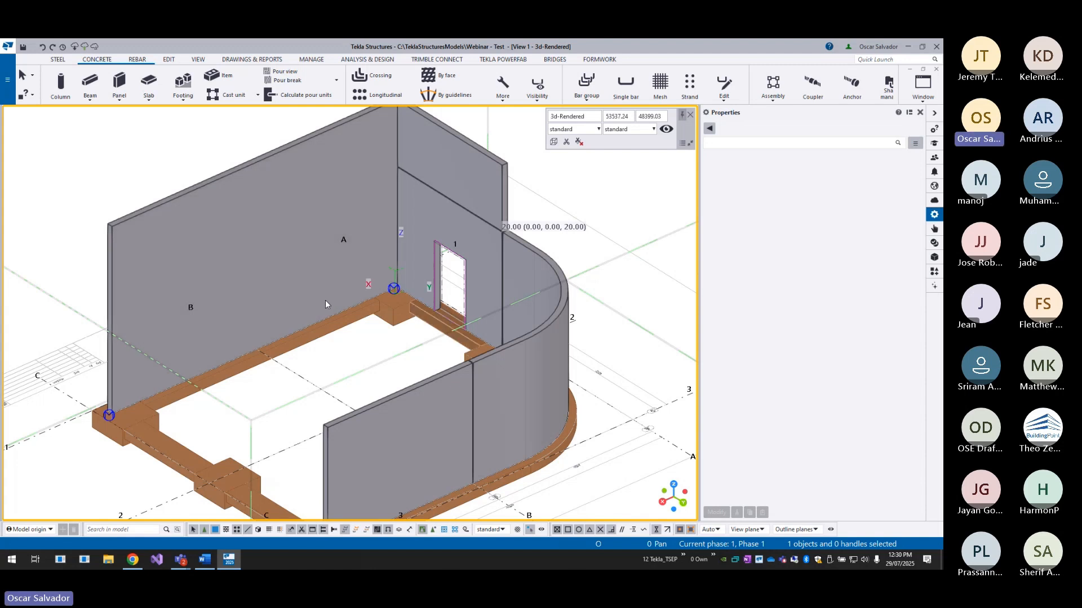
middle_drag(223, 227, 249, 285)
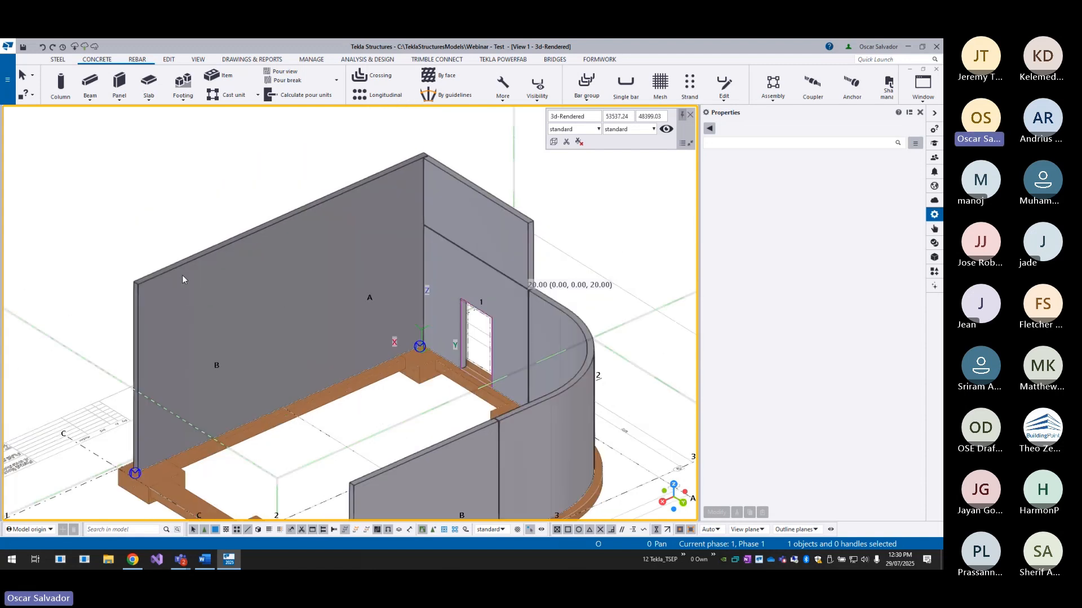
click(181, 277)
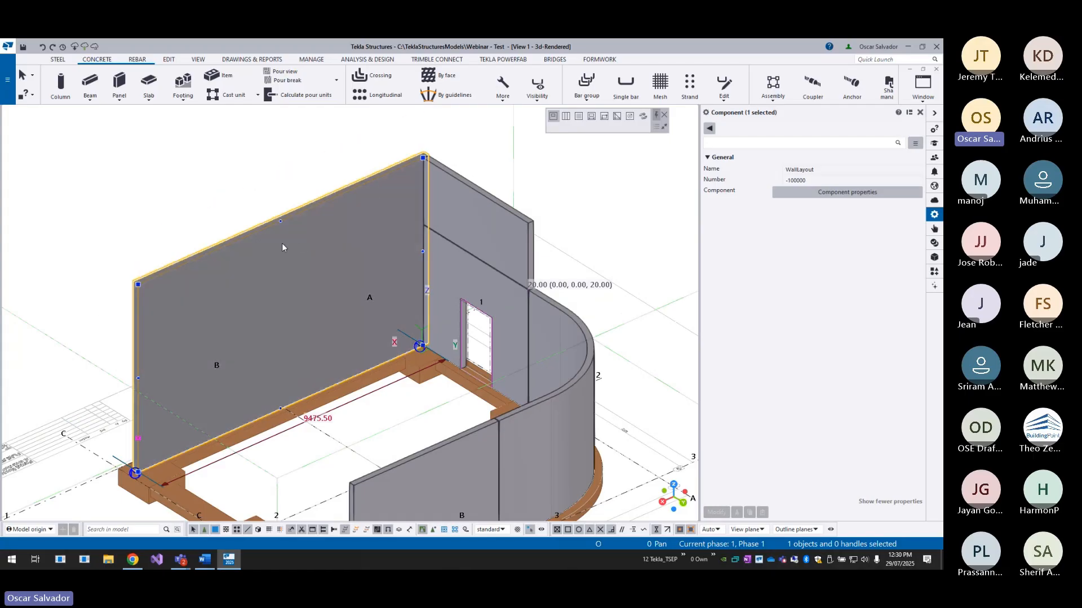
key(Escape)
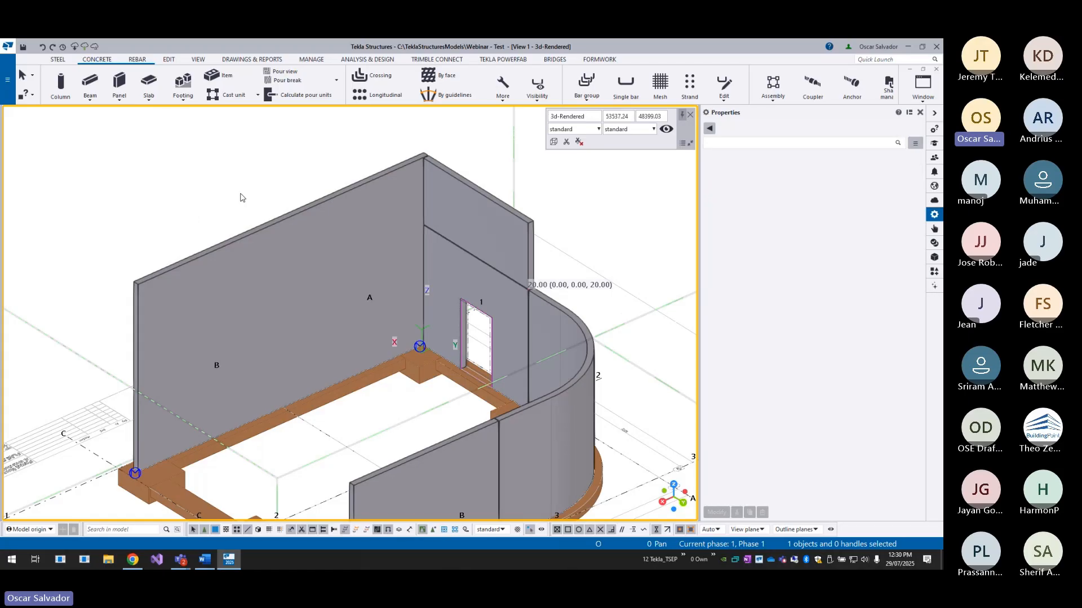
- In plan, create a new view from two points along the long wall near grid 1, from its grid C end towards grid A
key(ctrl+p)
scroll(246, 409, up, 3)
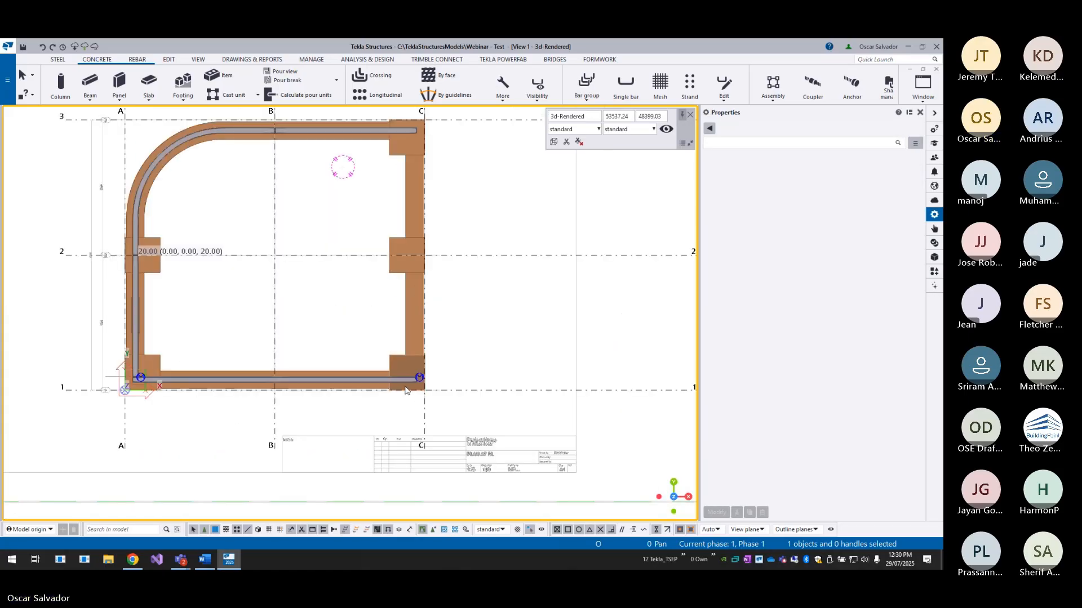
click(197, 60)
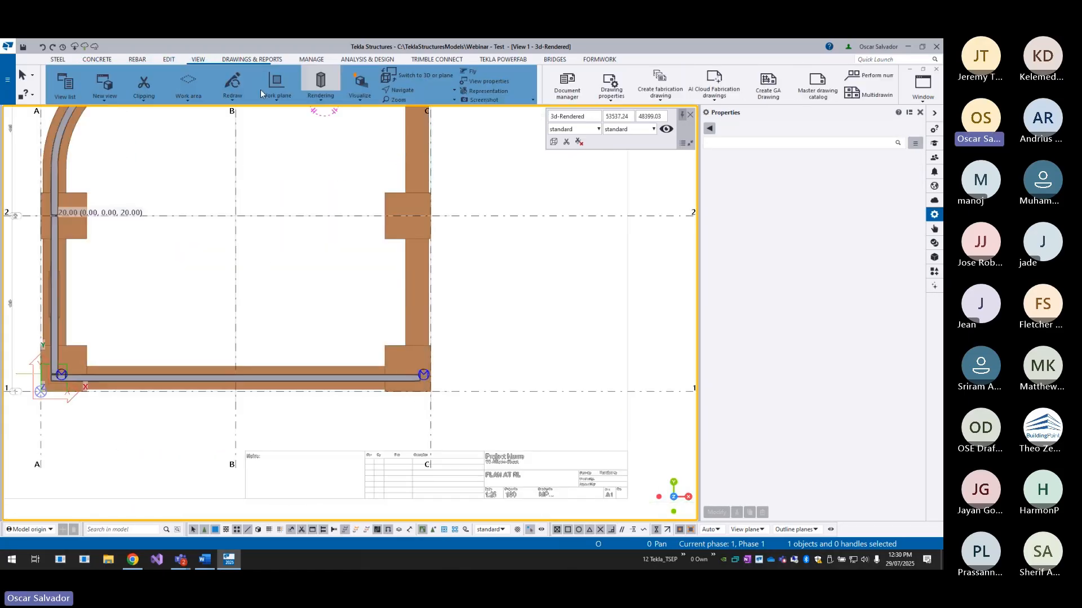
click(104, 84)
click(125, 139)
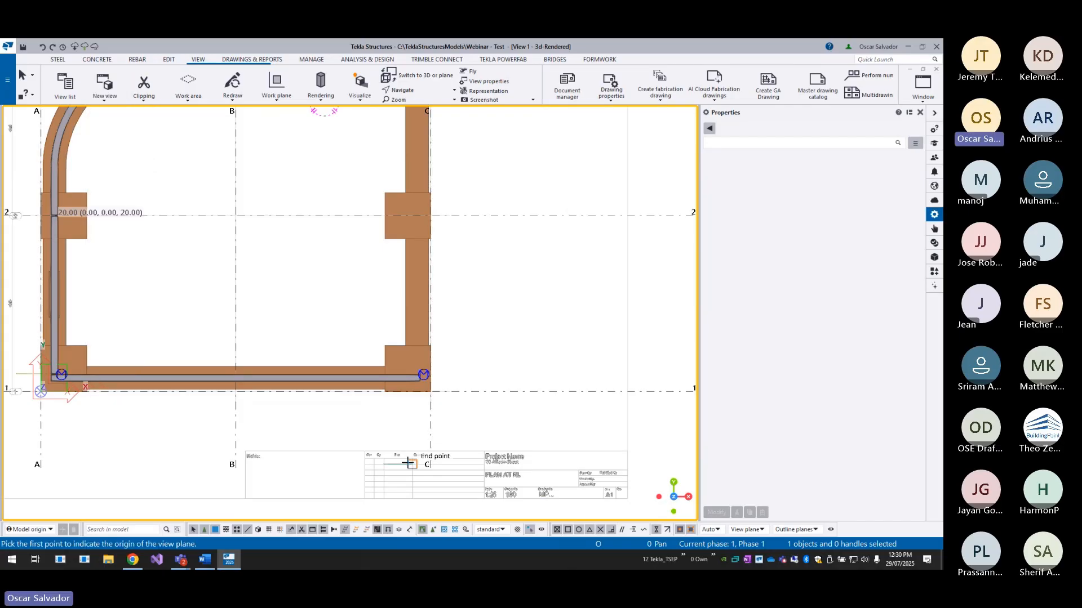
scroll(390, 410, up, 3)
click(454, 335)
scroll(455, 335, down, 5)
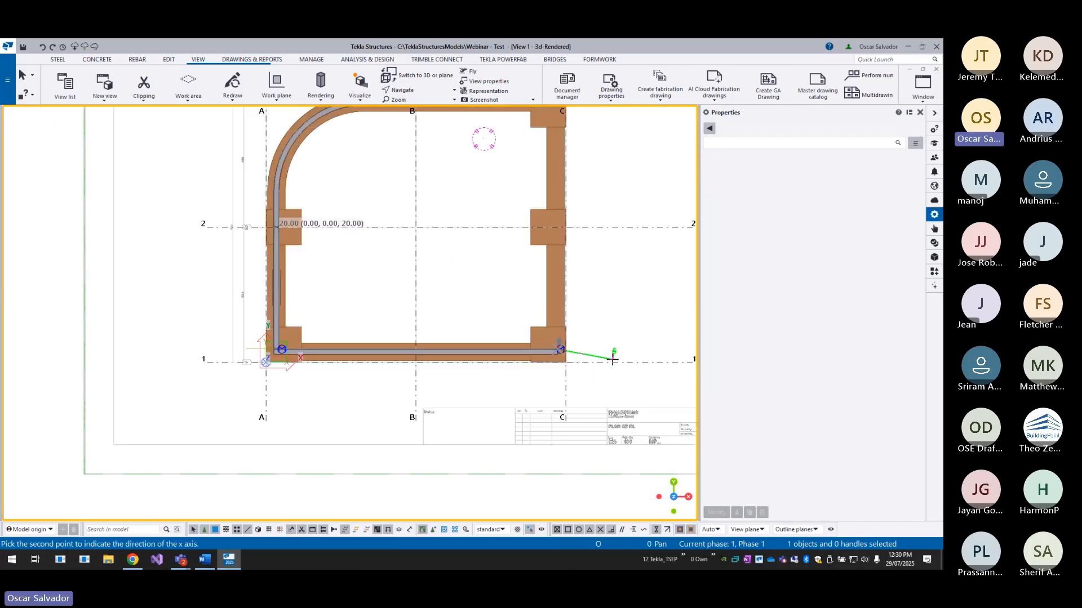
scroll(260, 354, up, 5)
scroll(260, 354, up, 2)
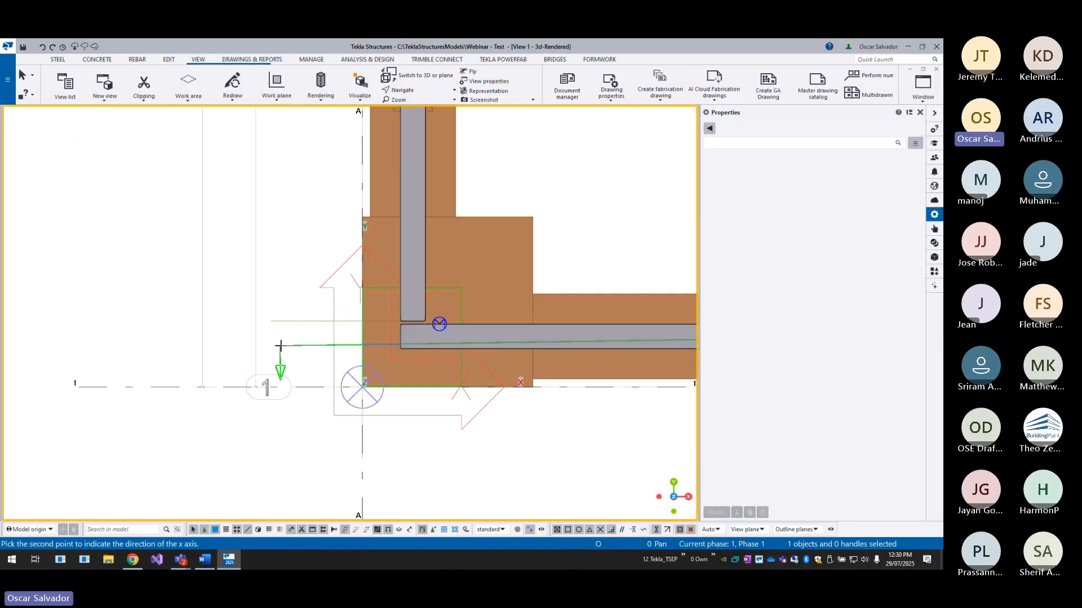
right_click(332, 335)
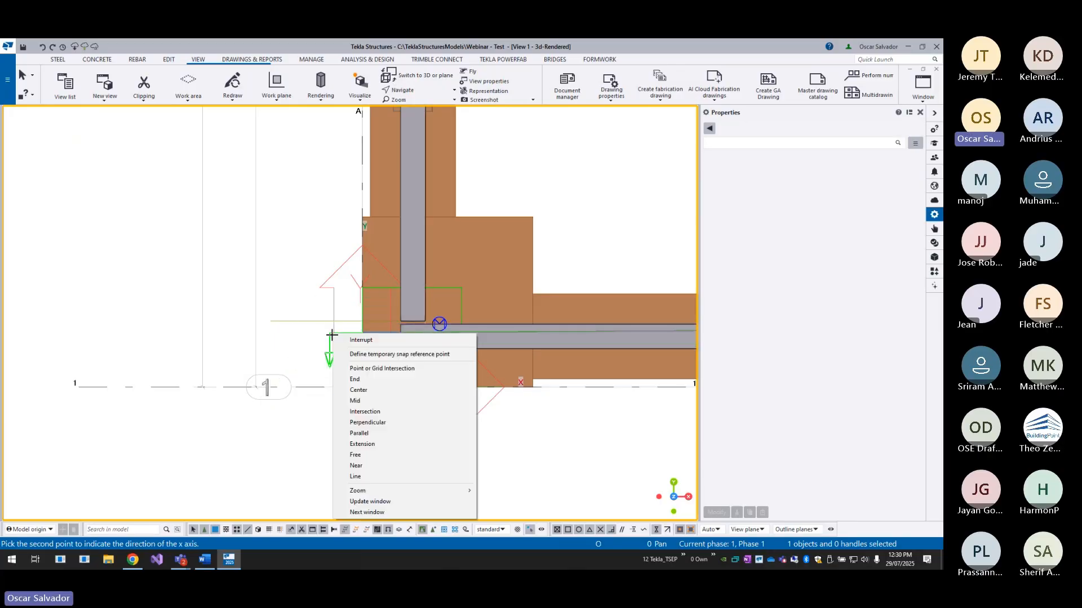
click(361, 423)
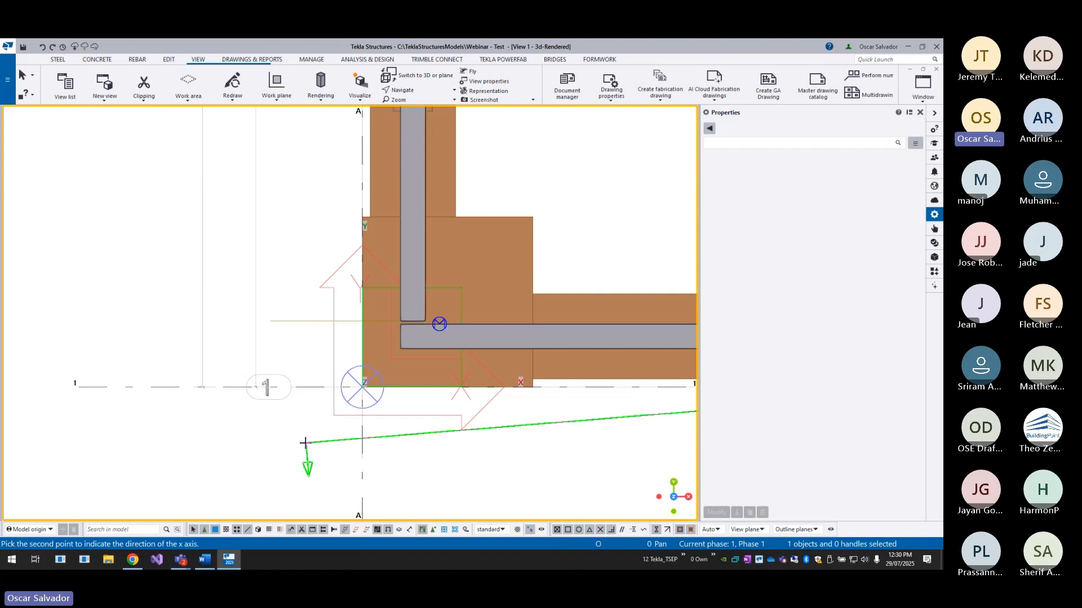
click(362, 440)
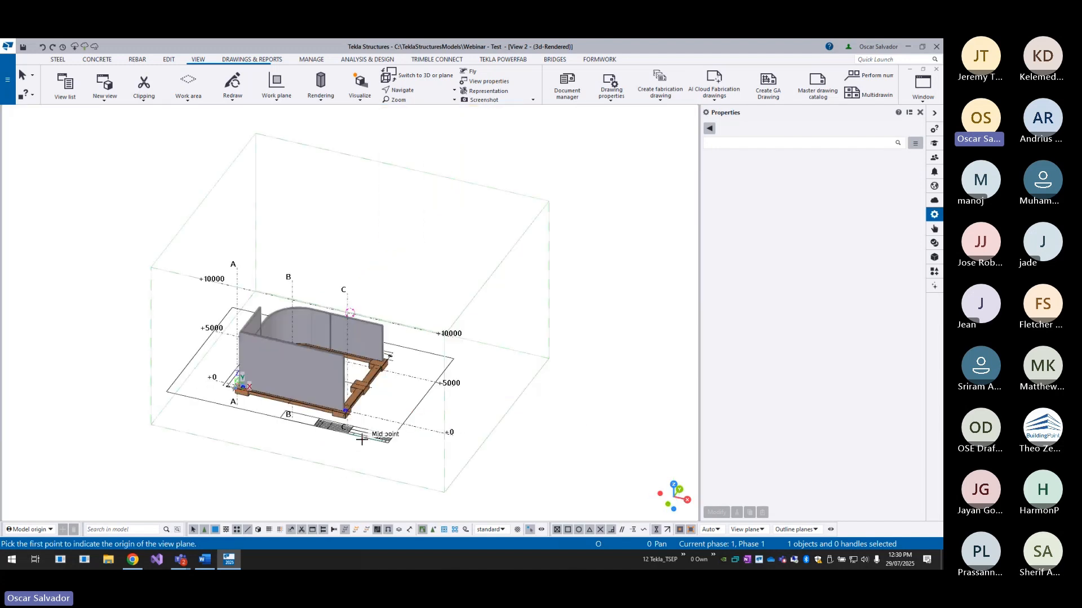
right_click(430, 215)
click(445, 221)
- Set the long wall view's depth to 200 mm up and 200 mm down, and switch it to a plane view
double_click(446, 288)
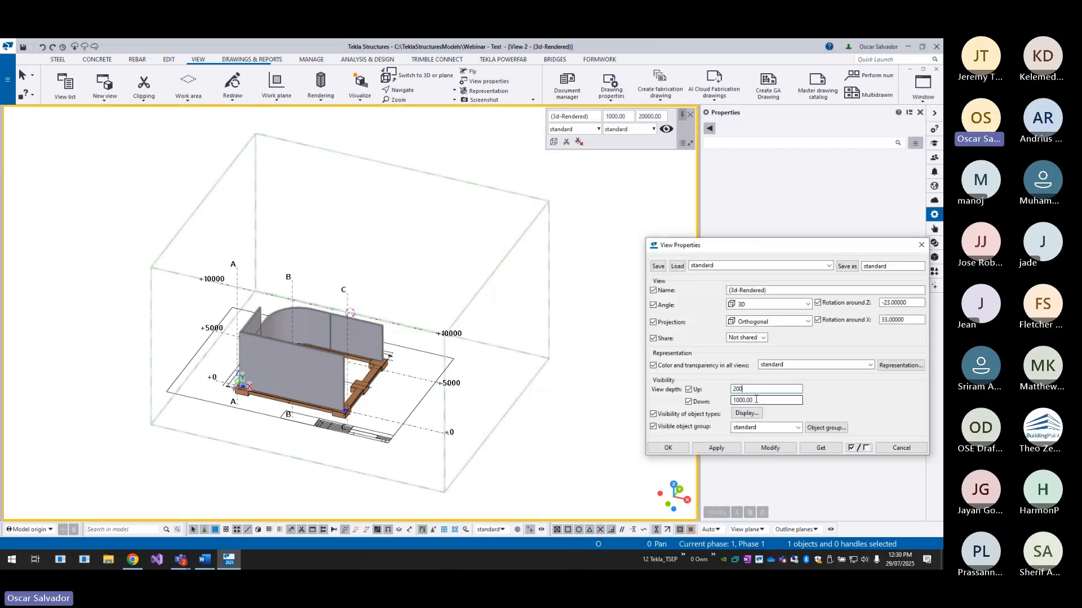
click(767, 448)
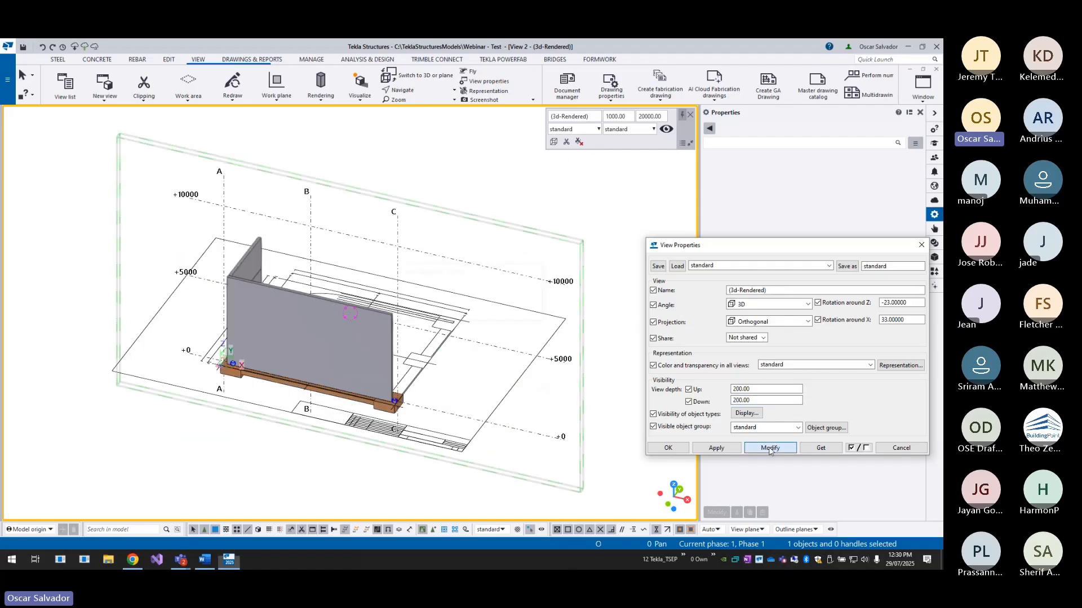
click(891, 448)
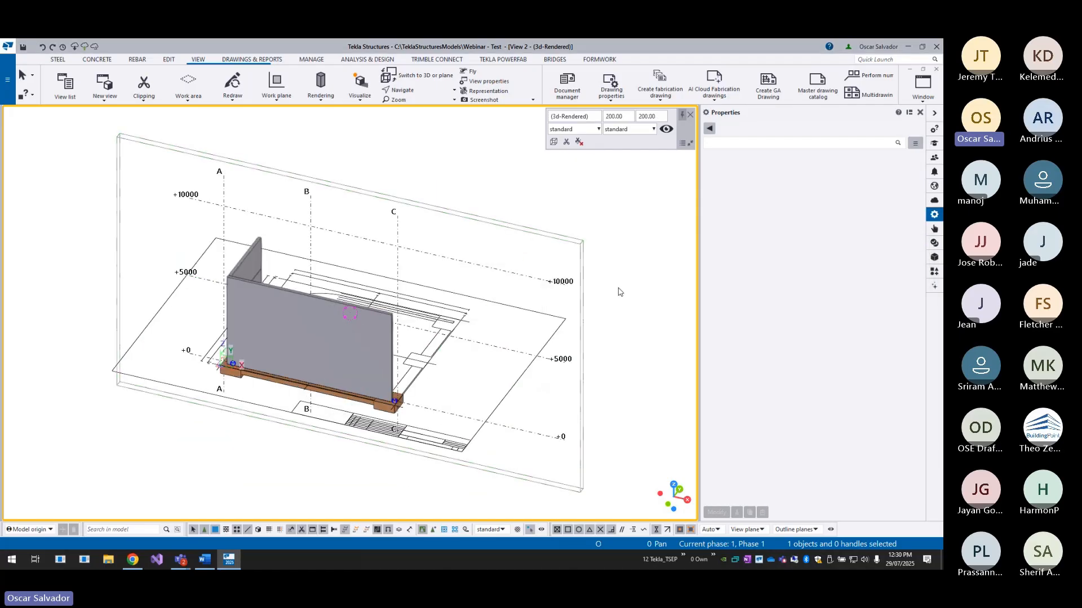
key(ctrl+p)
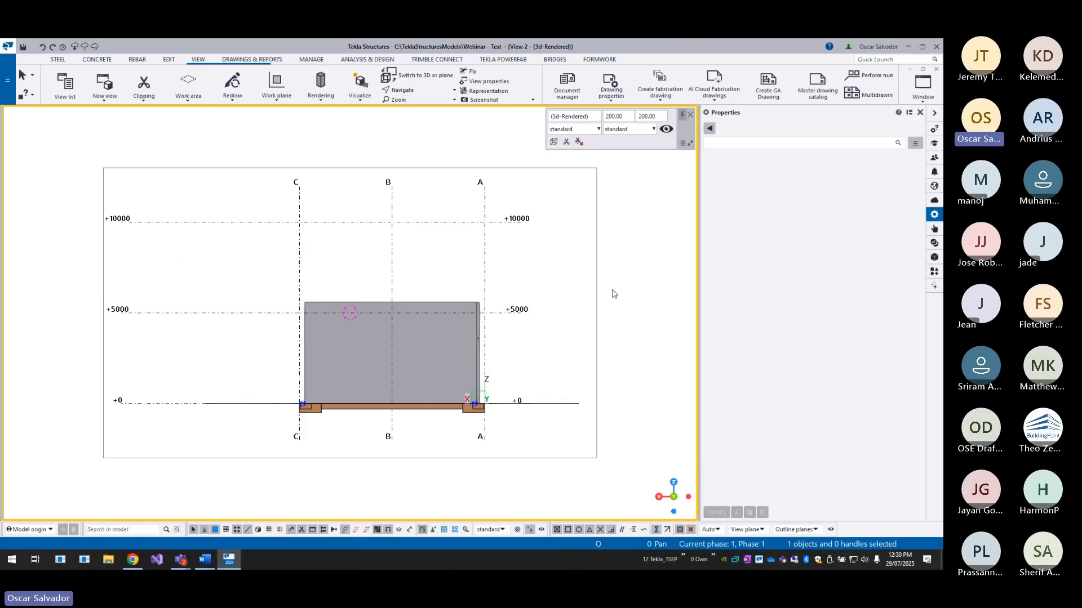
- Tile the two views vertically side by side, and switch the plan view to 3D so the inside of the building shows
click(923, 86)
click(909, 130)
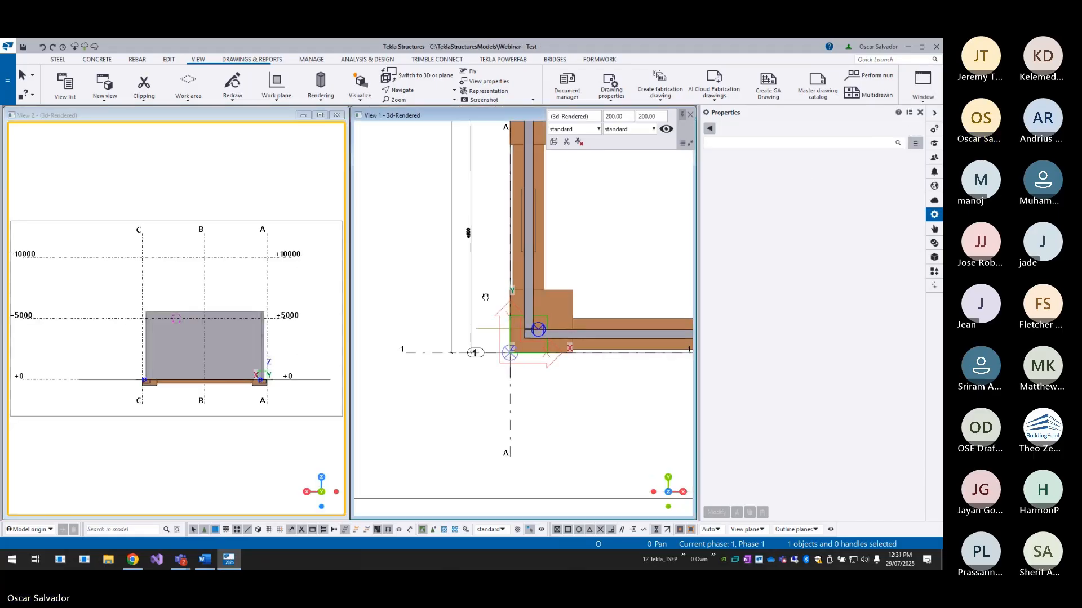
scroll(414, 309, down, 5)
key(ctrl+p)
ctrl+middle_drag(475, 332, 227, 245)
scroll(189, 318, up, 4)
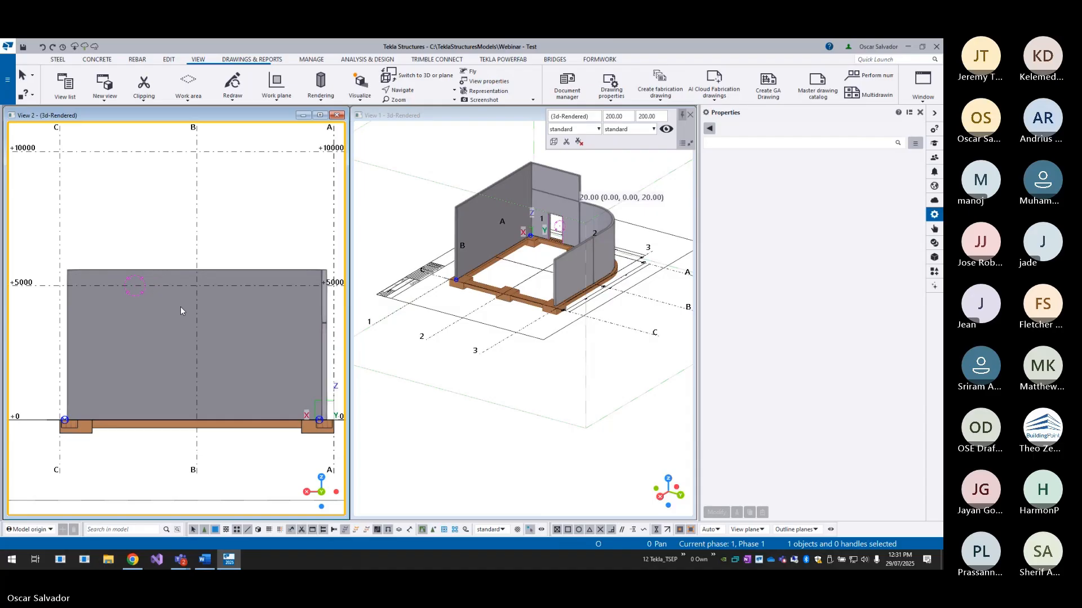
click(169, 59)
click(689, 84)
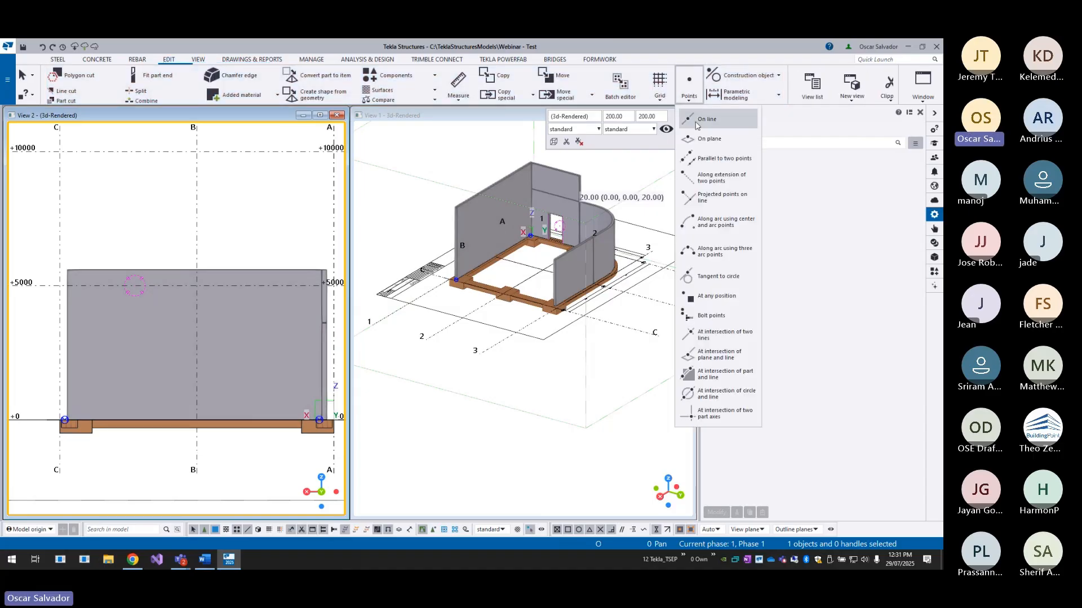
click(696, 124)
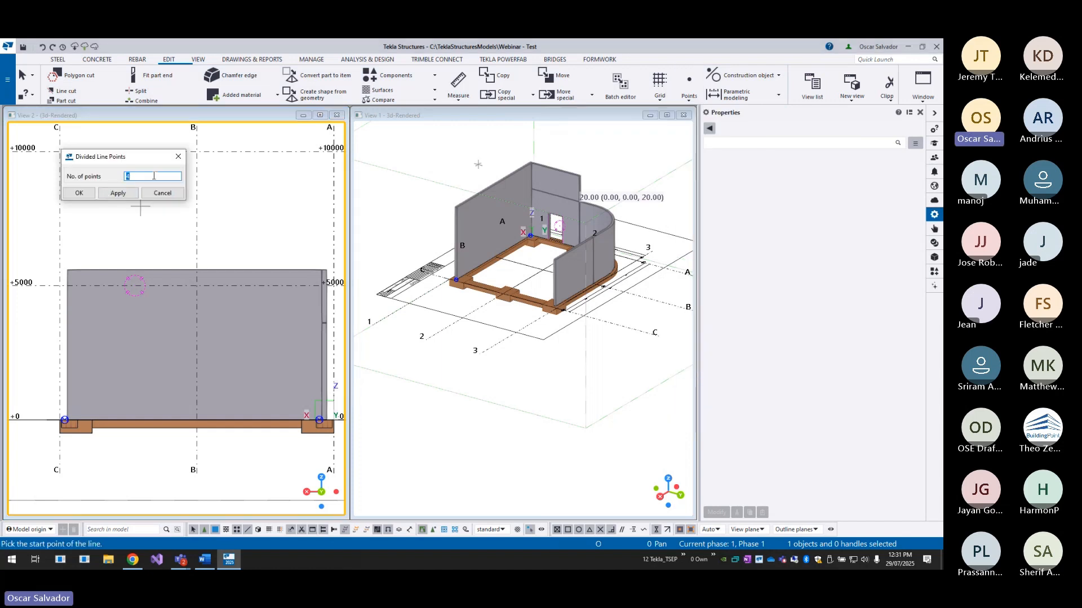
click(79, 193)
scroll(63, 418, up, 5)
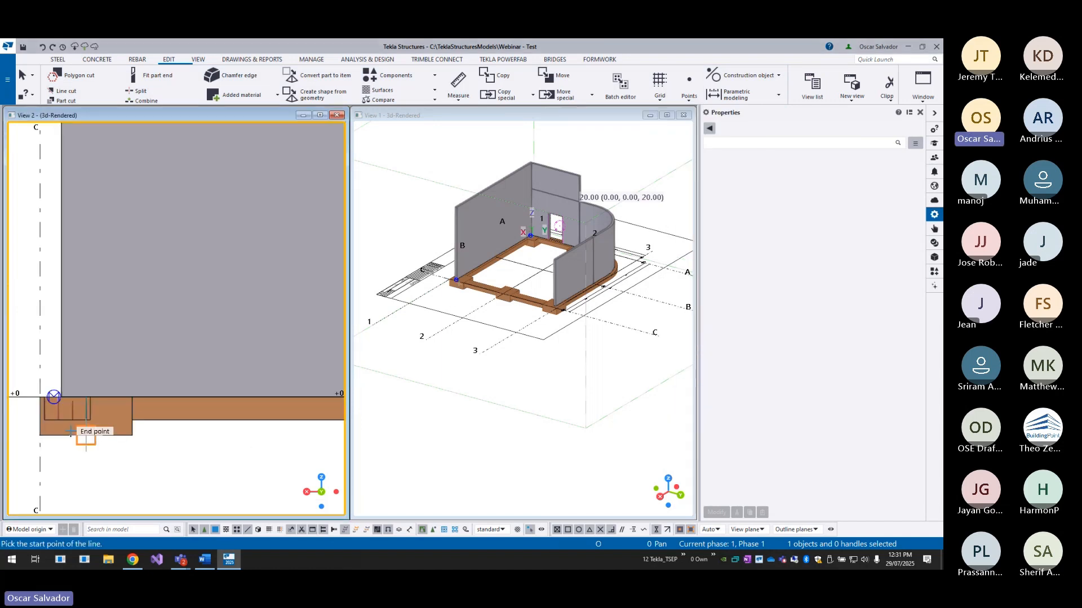
scroll(61, 413, down, 1)
right_click(105, 351)
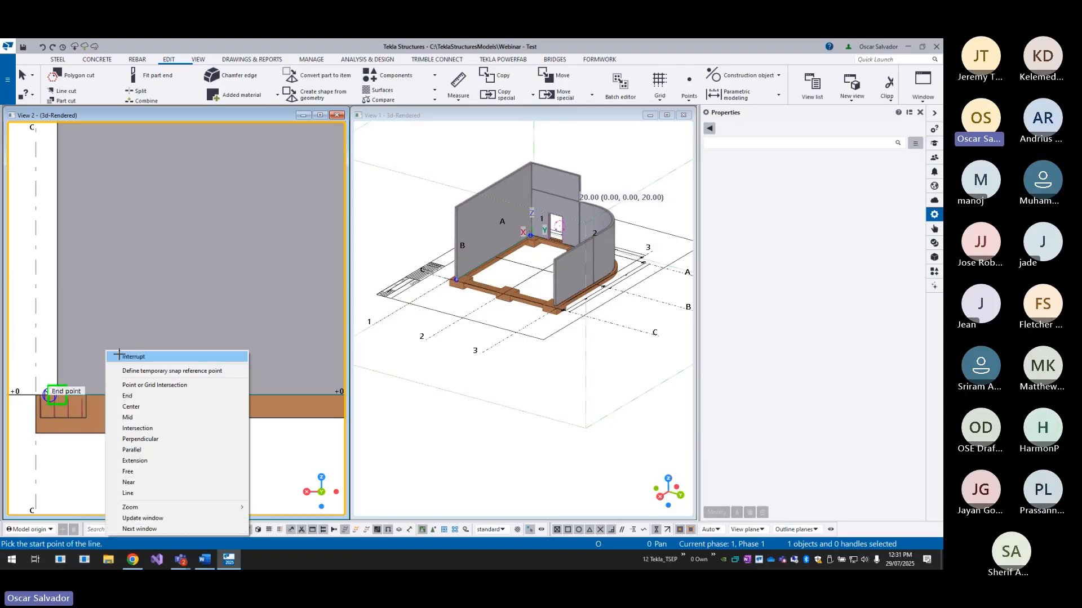
click(117, 355)
- Move all the walls linearly by 20 mm in Z to raise them above the foundations
mouse_move(578, 304)
middle_down()
mouse_move(567, 376)
mouse_move(575, 314)
middle_up()
scroll(114, 388, up, 4)
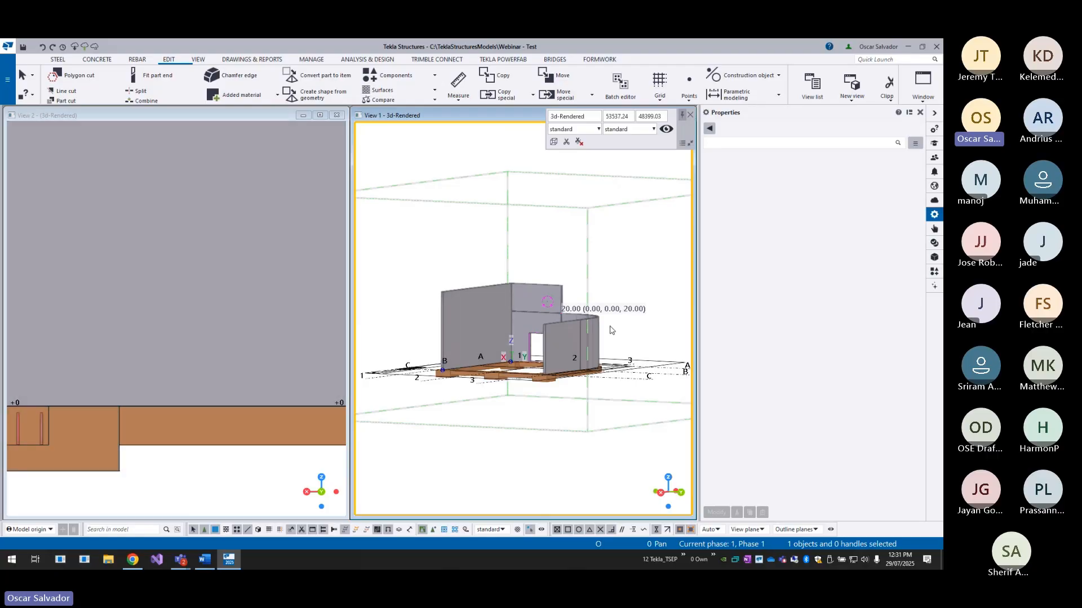
drag(438, 289, 437, 289)
right_click(598, 258)
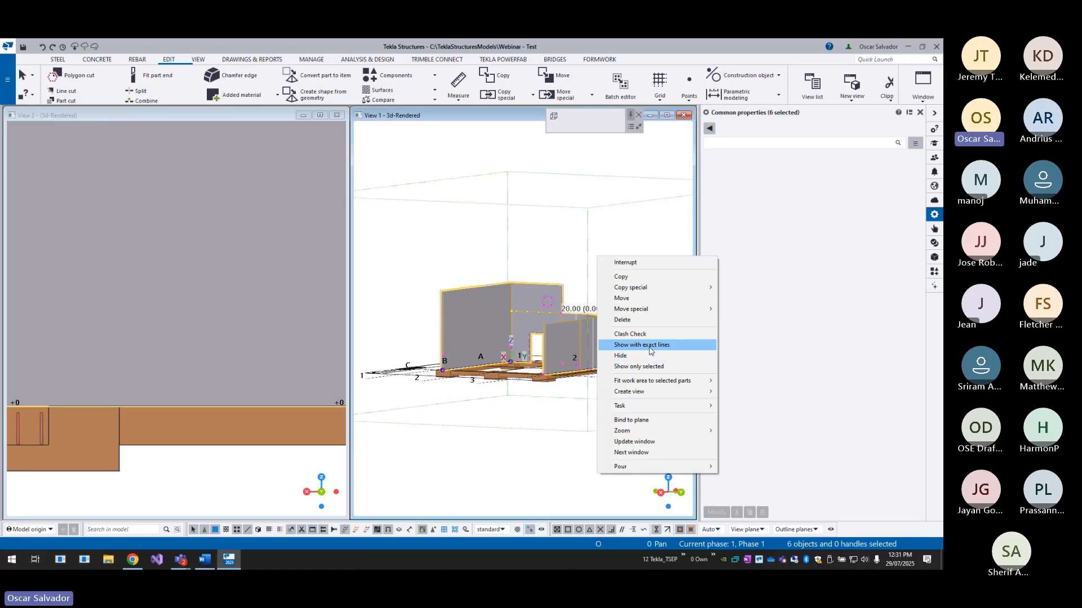
mouse_move(665, 310)
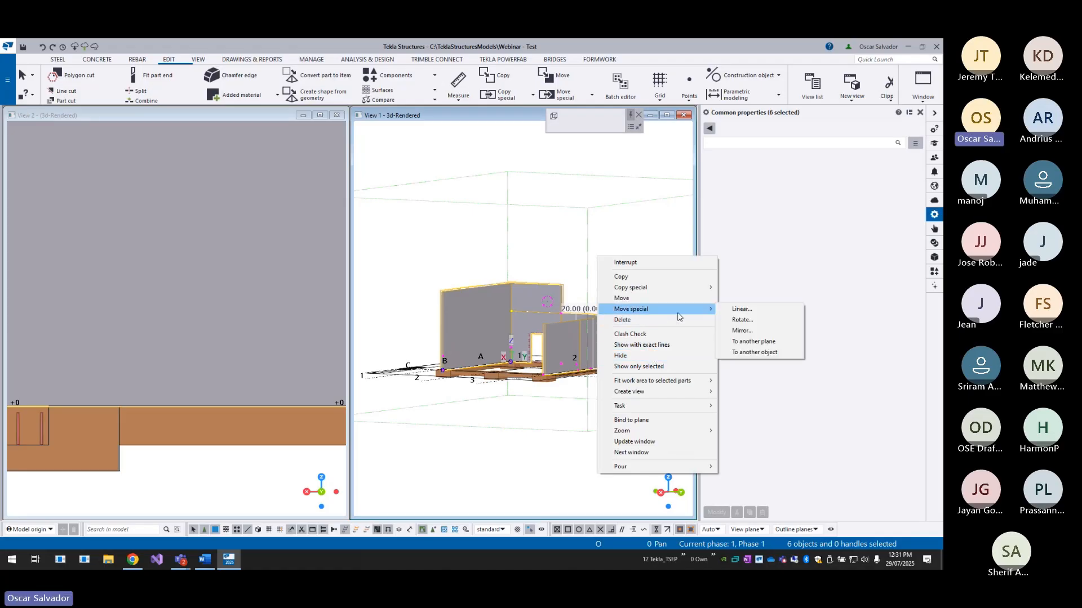
click(733, 311)
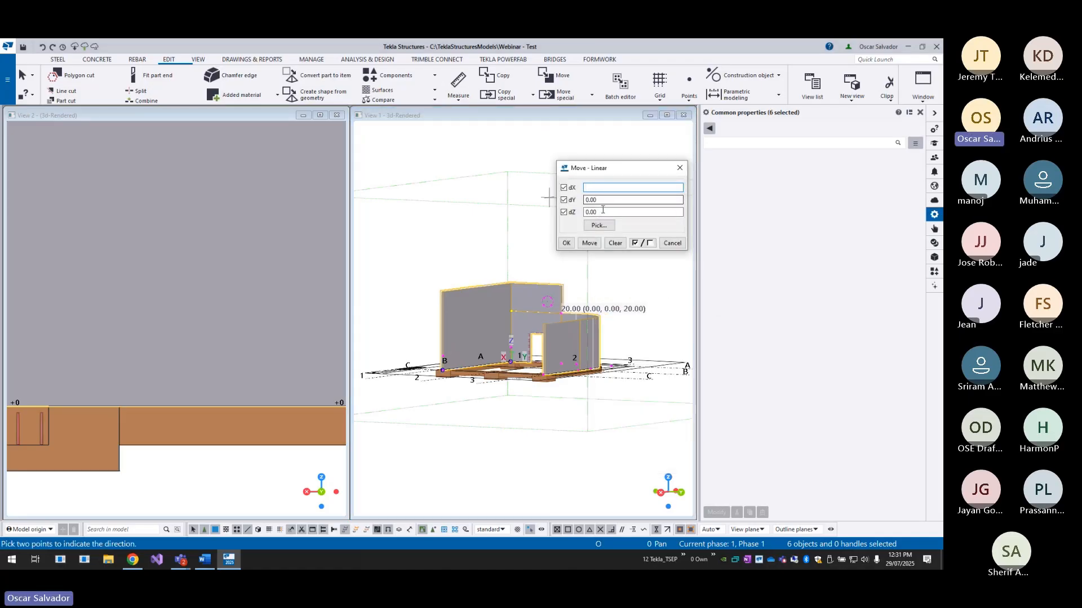
click(589, 243)
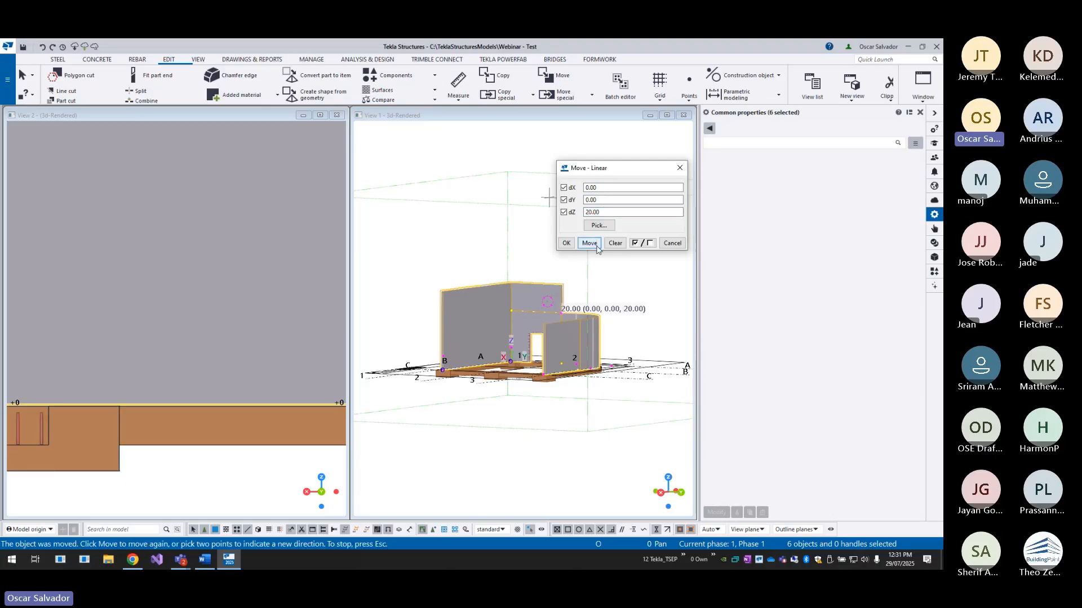
right_click(281, 283)
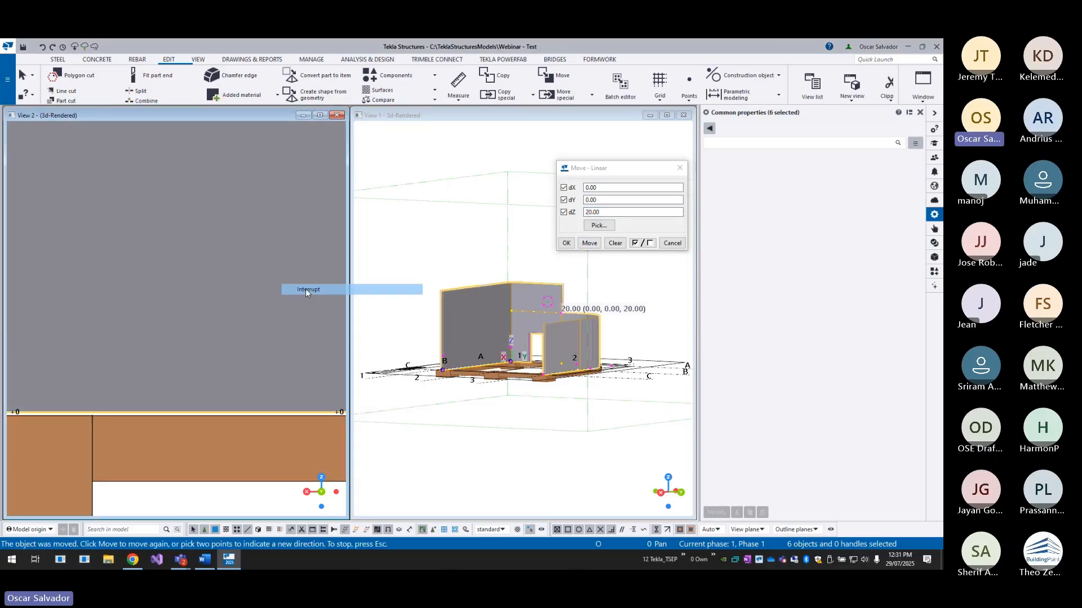
click(299, 290)
click(674, 243)
click(621, 245)
- Inspect the raised walls in the 3D view and the long wall's base in its elevation view
ctrl+middle_drag(563, 328, 580, 369)
scroll(197, 325, down, 5)
scroll(208, 321, down, 2)
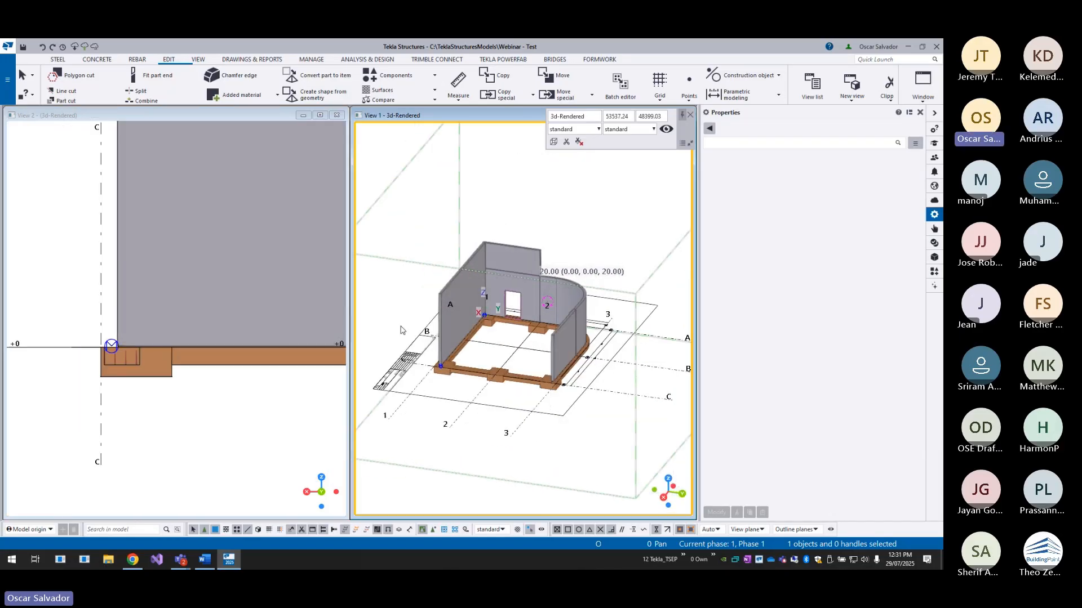
scroll(550, 314, up, 3)
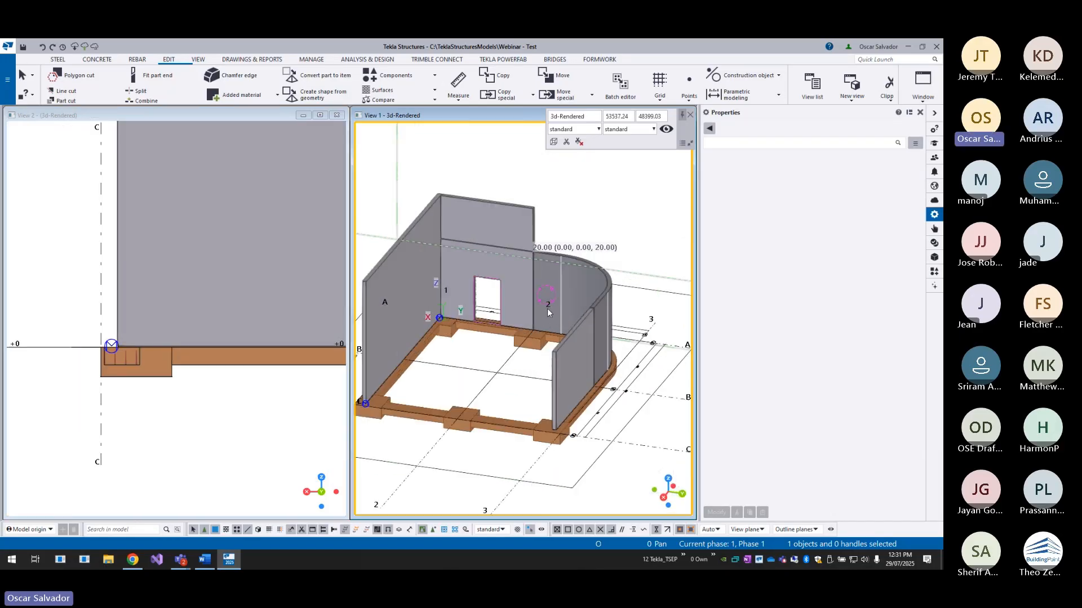
middle_drag(546, 309, 626, 331)
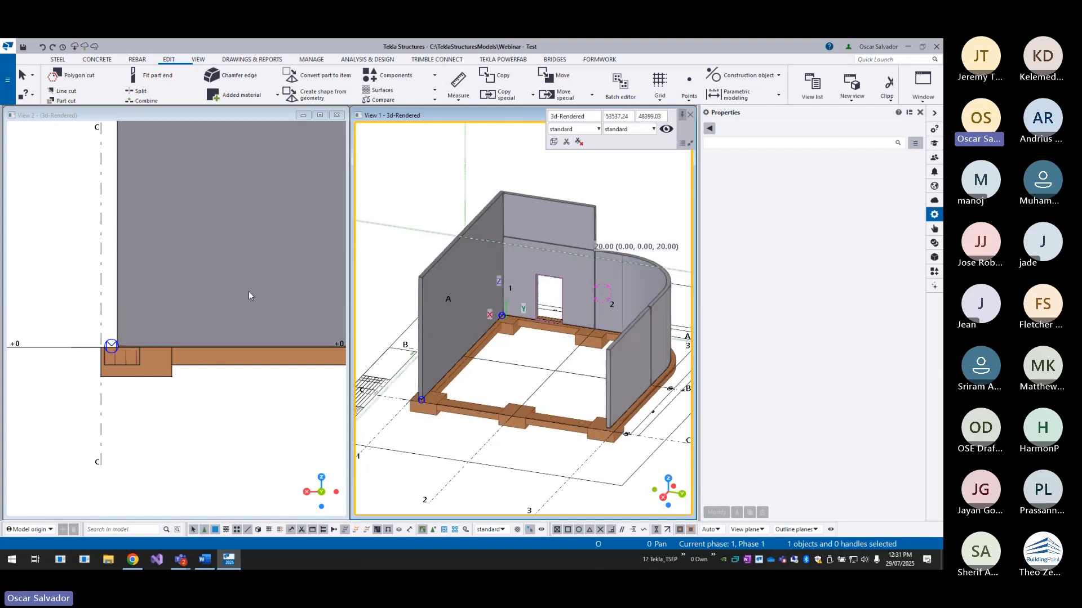
scroll(254, 275, down, 2)
middle_drag(255, 271, 163, 340)
scroll(165, 334, down, 2)
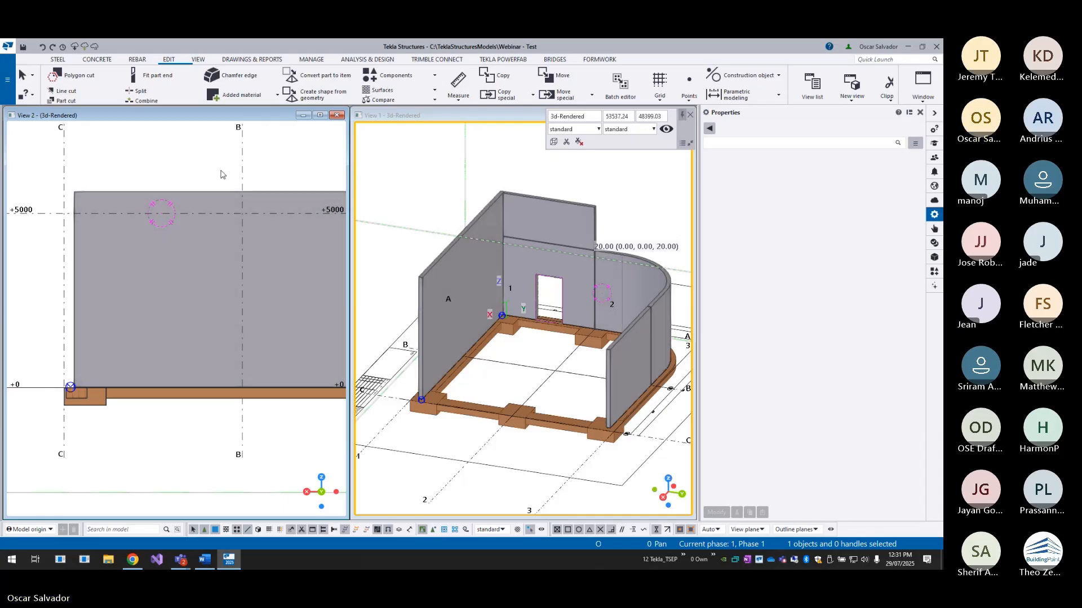
scroll(124, 248, down, 3)
scroll(156, 225, up, 2)
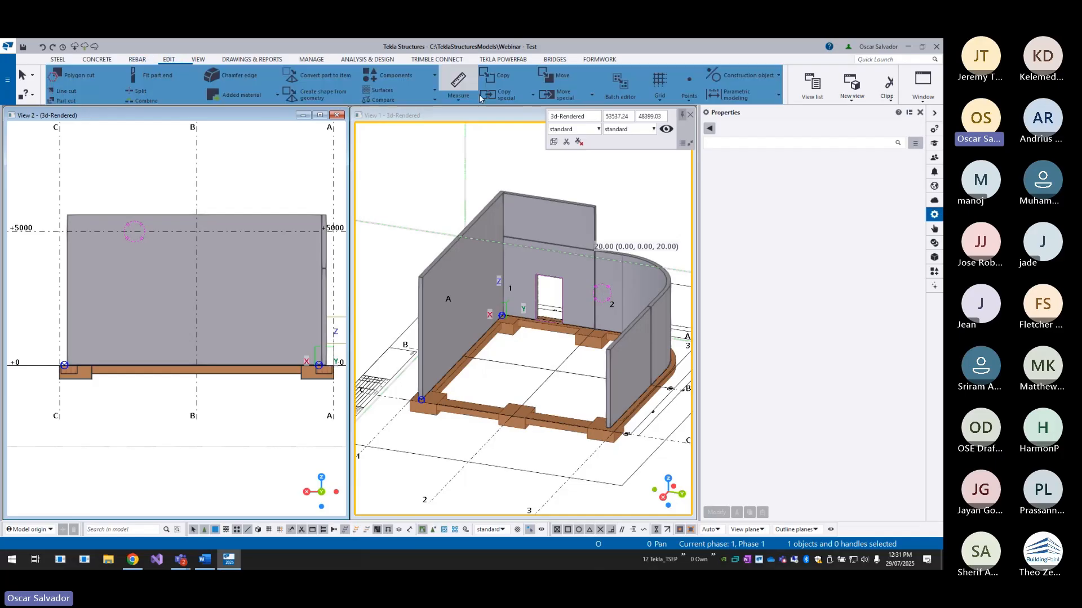
- Create 4 evenly divided points on a line along the long wall's base, from its grid C end to its grid A end
click(689, 84)
click(704, 125)
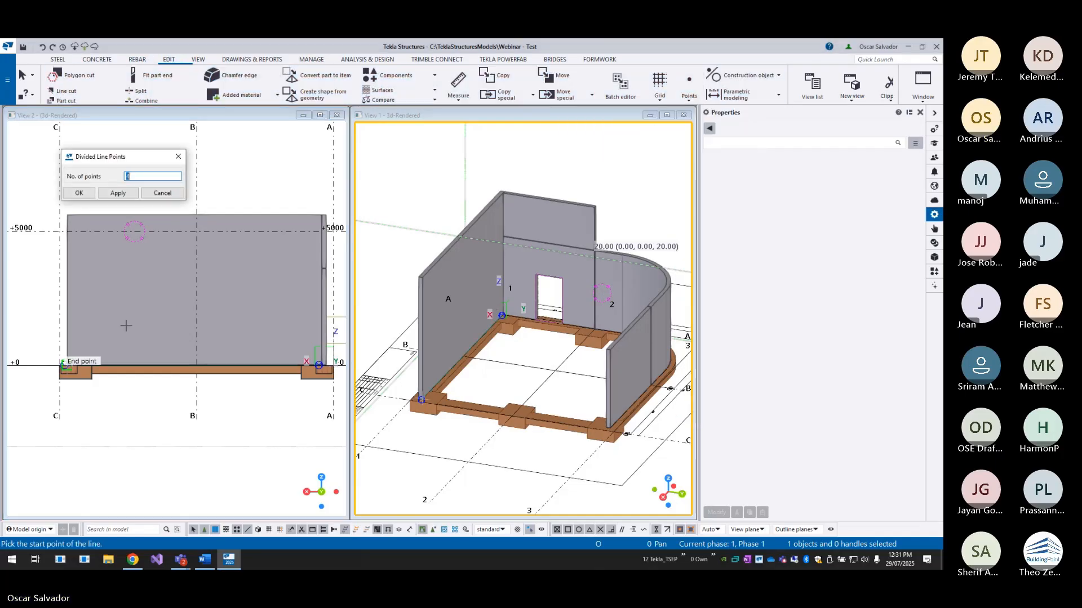
scroll(84, 364, up, 4)
click(106, 356)
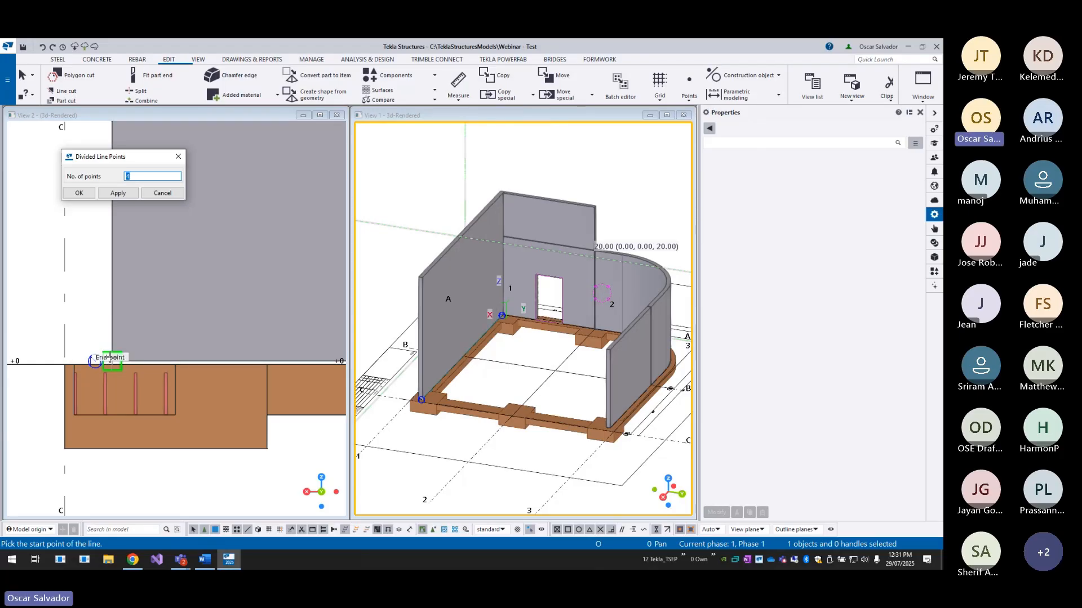
scroll(106, 356, down, 3)
scroll(308, 372, up, 3)
scroll(308, 372, up, 2)
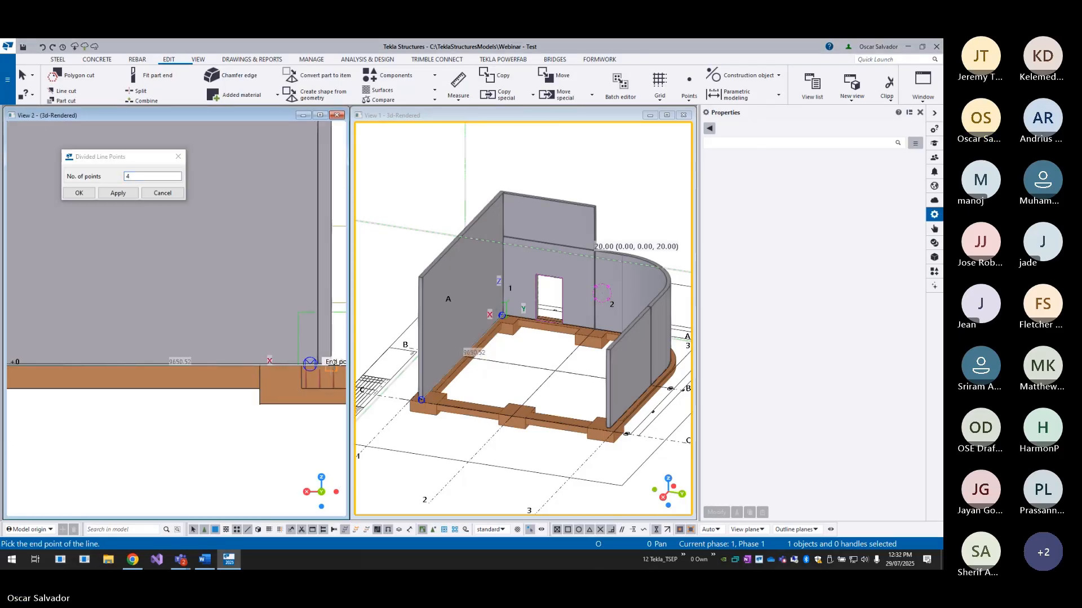
click(333, 362)
scroll(308, 398, down, 3)
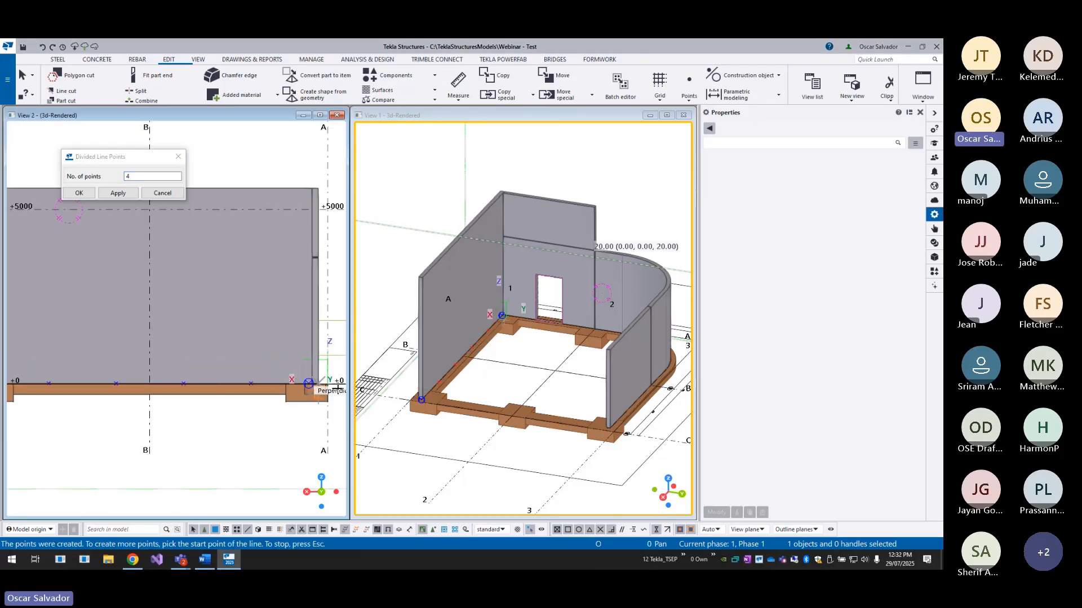
- Add four vertical seams with a 20 mm gap to the long wall layout, one at each division point along its base
ctrl+middle_drag(588, 327, 535, 314)
scroll(535, 313, up, 2)
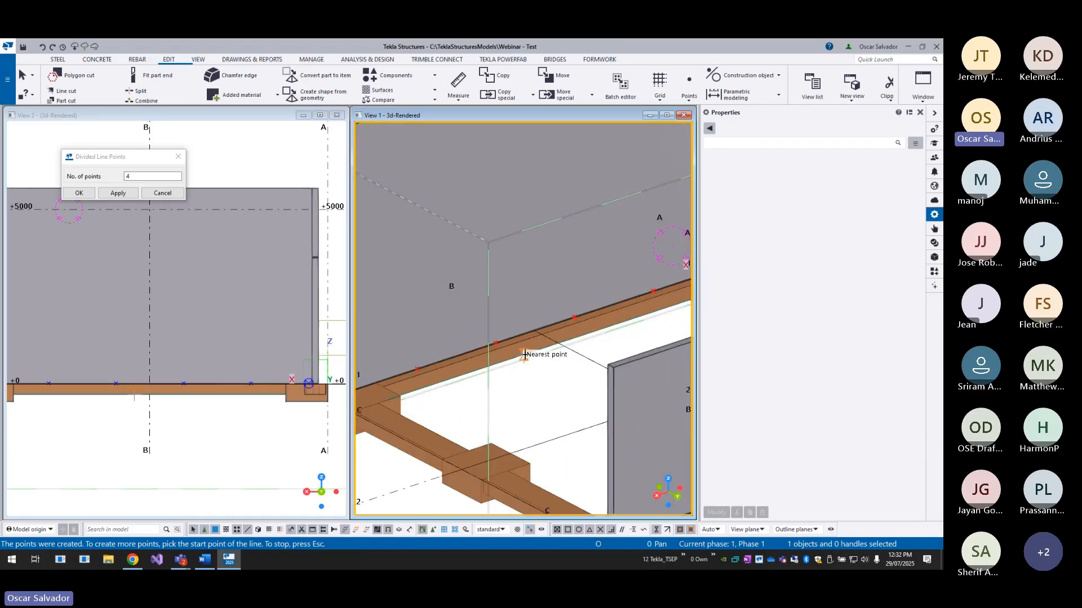
scroll(539, 369, down, 1)
click(535, 252)
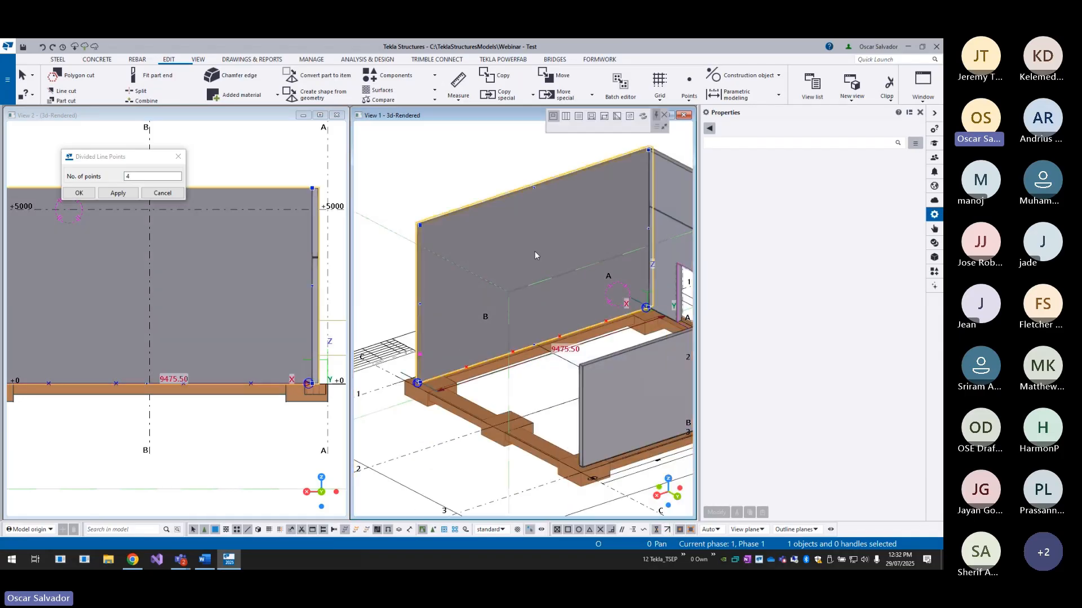
middle_drag(533, 264, 497, 309)
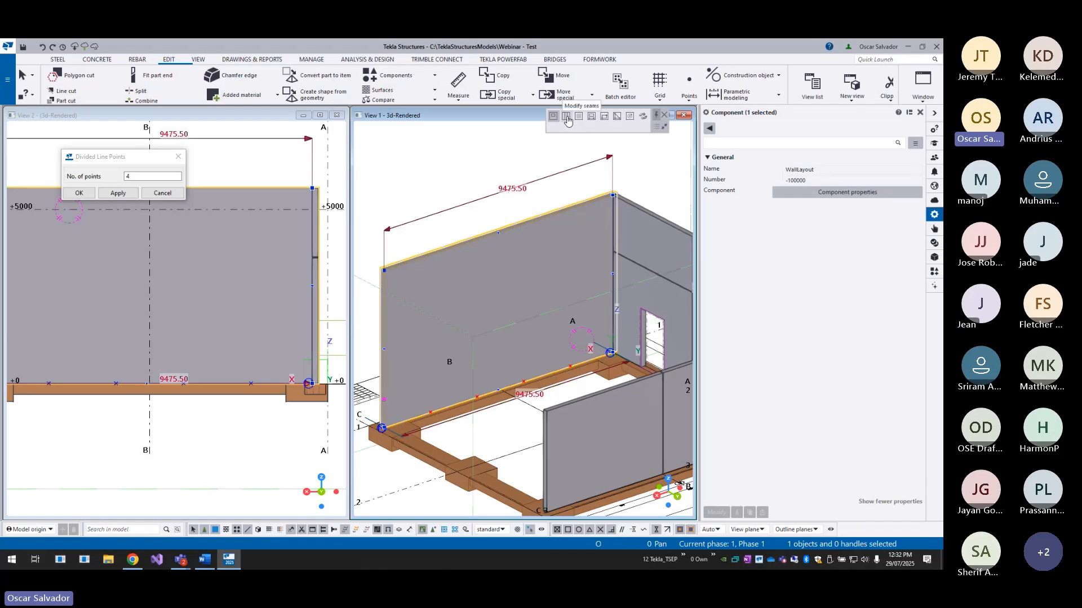
click(567, 120)
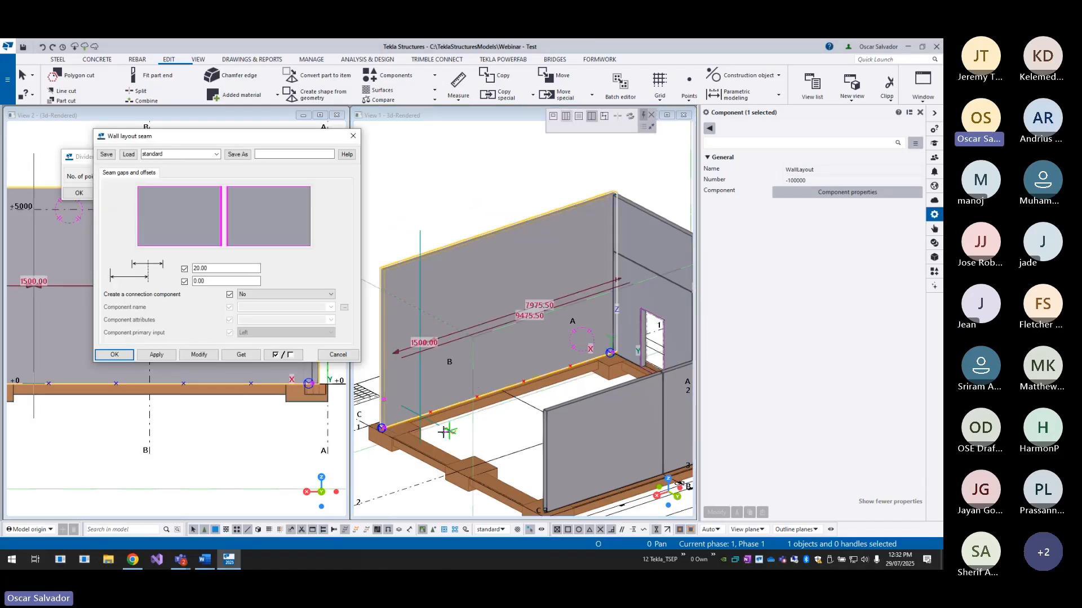
scroll(529, 404, up, 3)
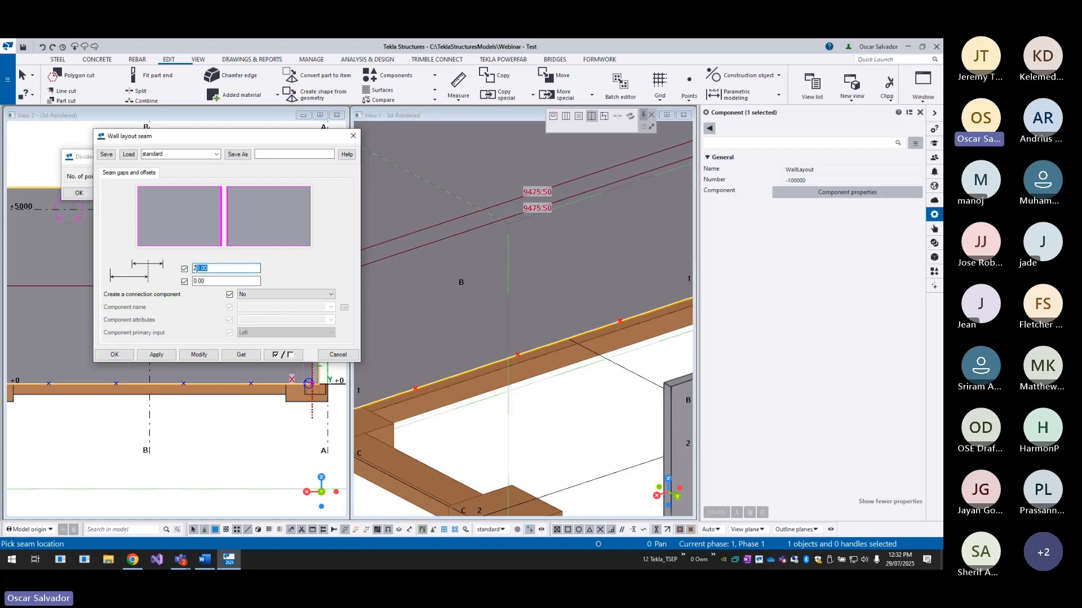
click(416, 389)
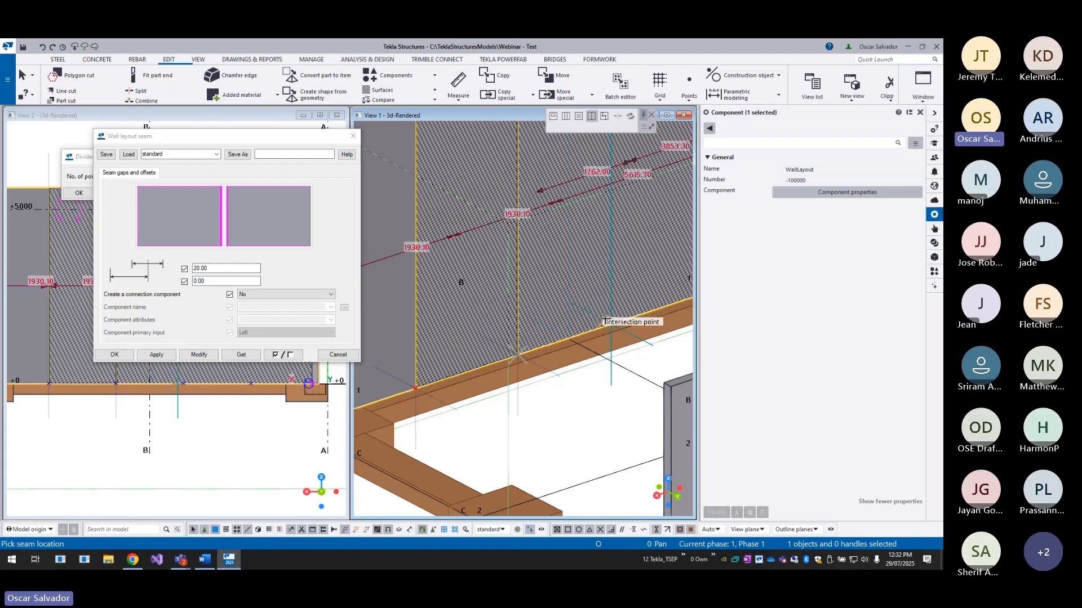
scroll(582, 437, down, 5)
scroll(629, 414, up, 5)
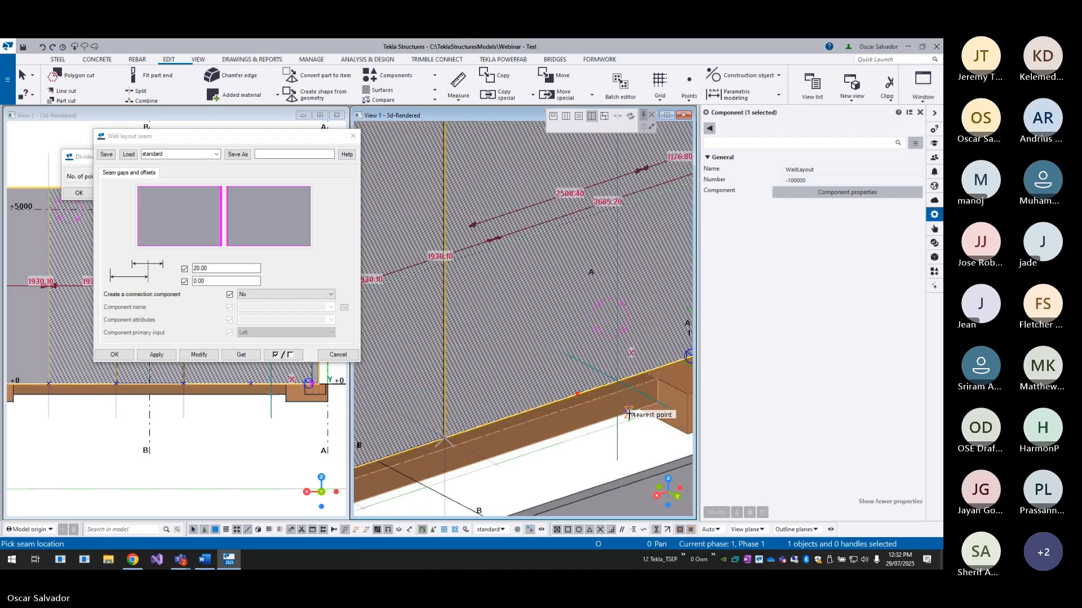
click(577, 395)
scroll(576, 394, down, 5)
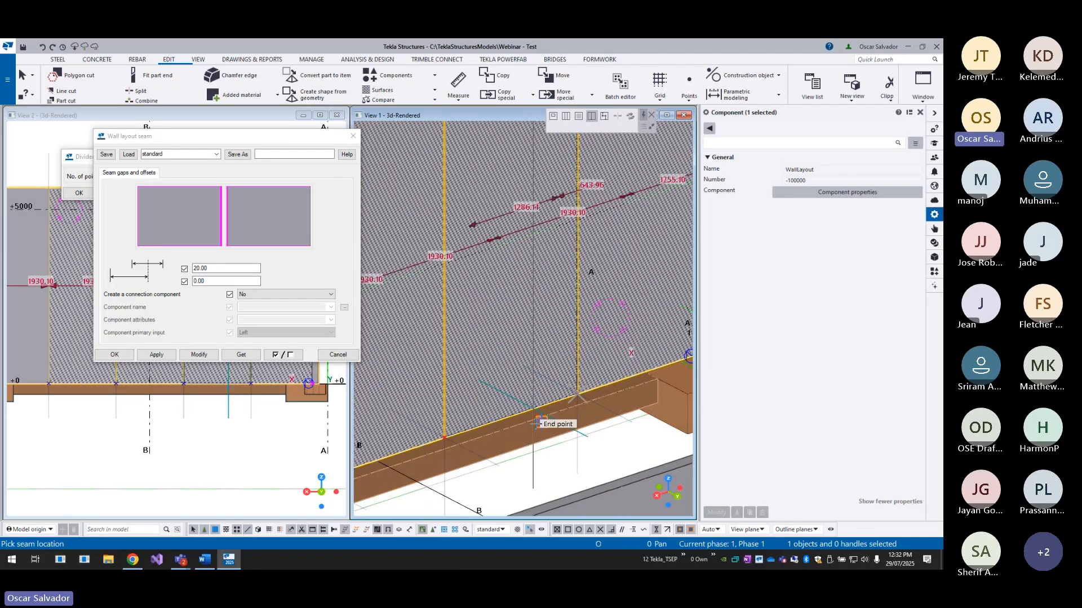
right_click(619, 194)
click(629, 199)
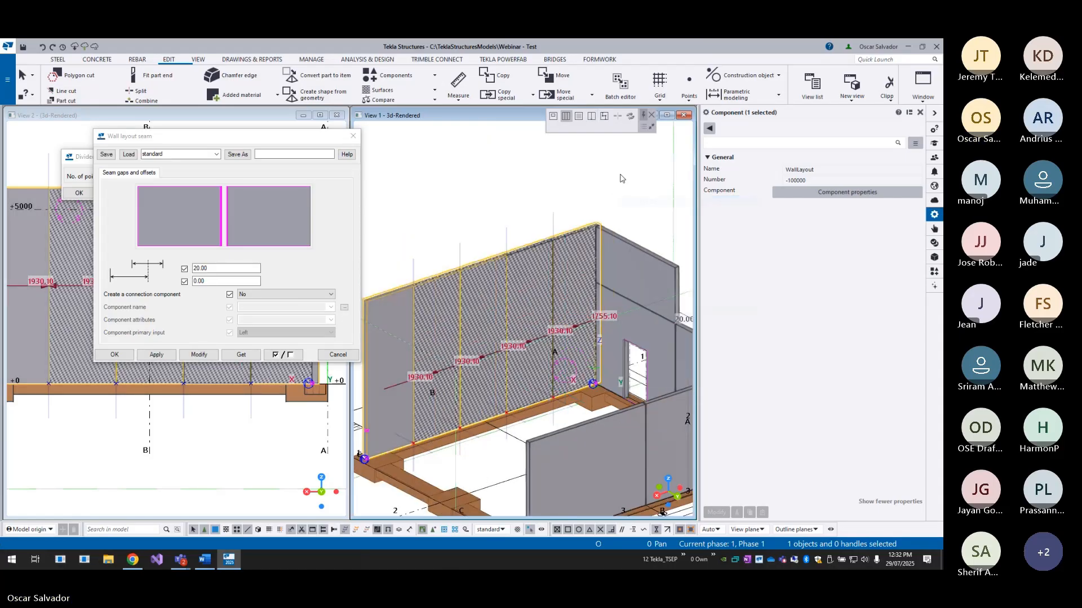
scroll(440, 314, up, 6)
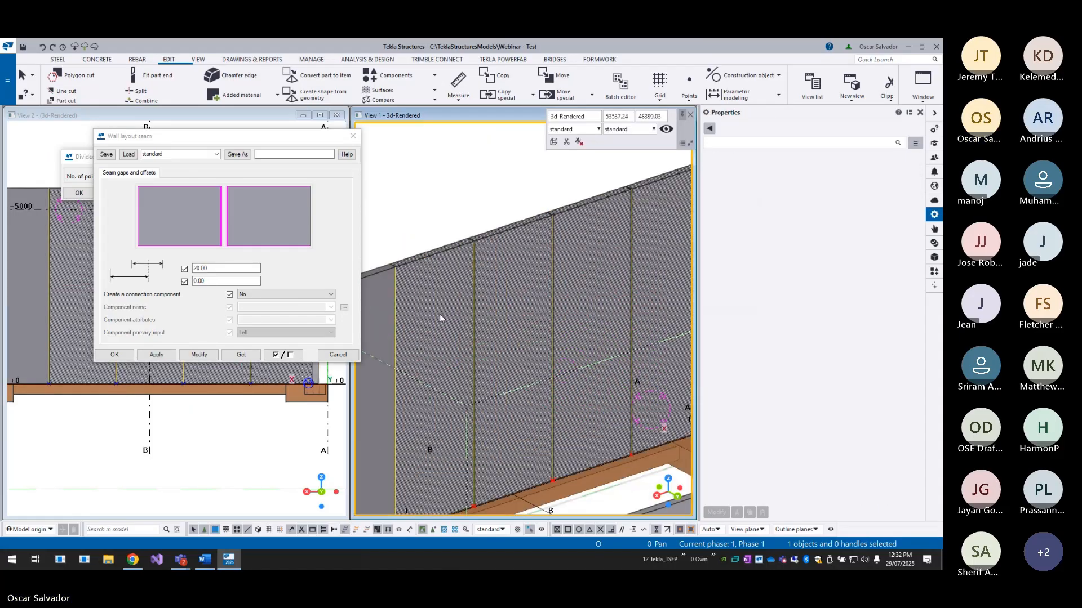
- Lower the long wall layout's top corner at the grid C end to the +5000 level so its top edge slopes
click(351, 135)
scroll(109, 333, down, 3)
scroll(114, 260, up, 3)
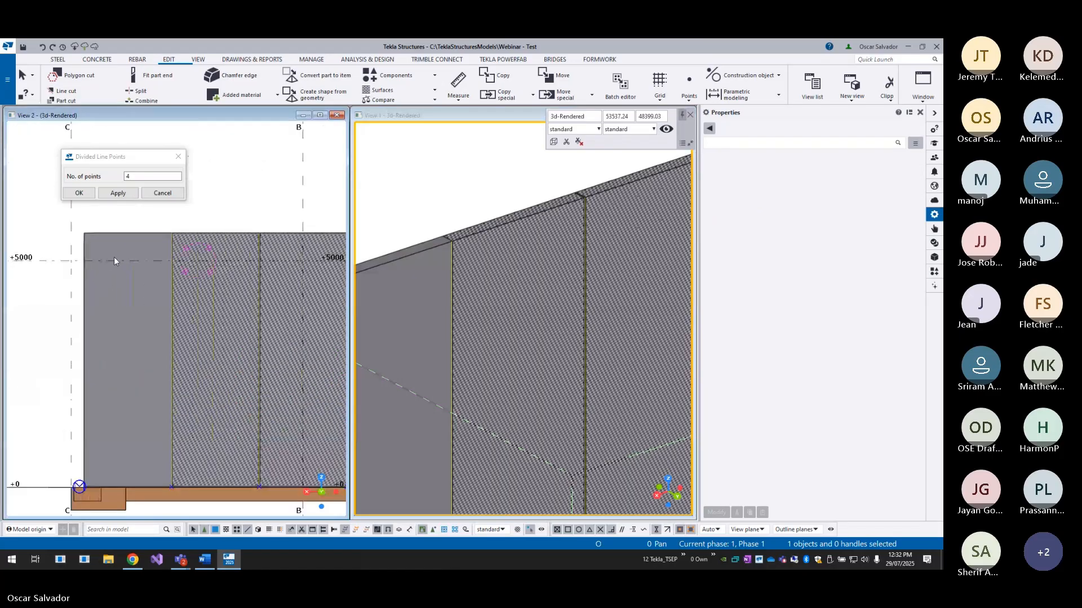
click(120, 300)
scroll(123, 325, down, 2)
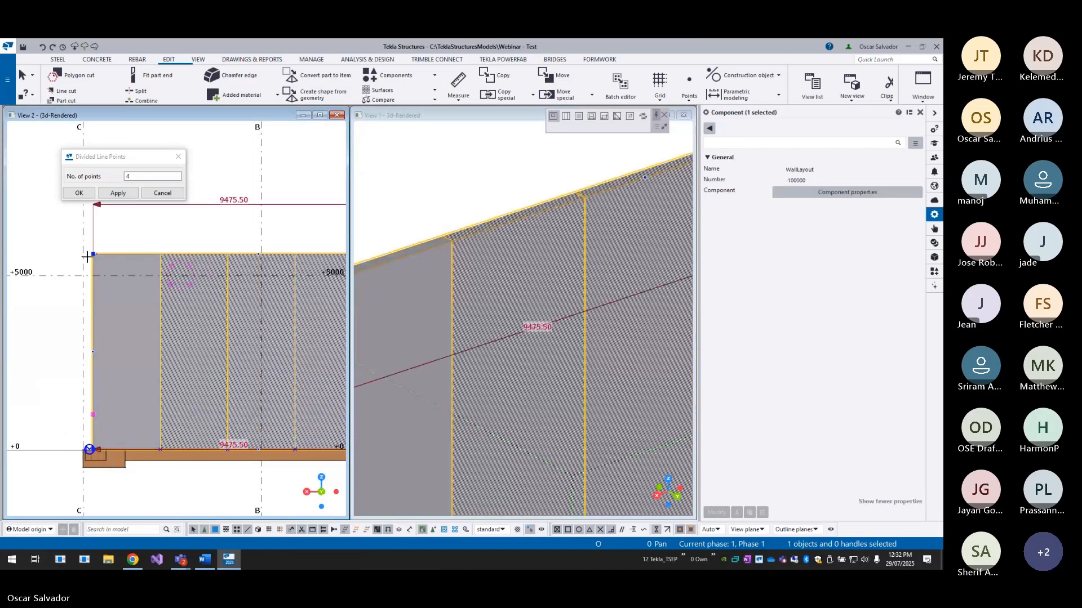
scroll(87, 257, up, 3)
click(107, 248)
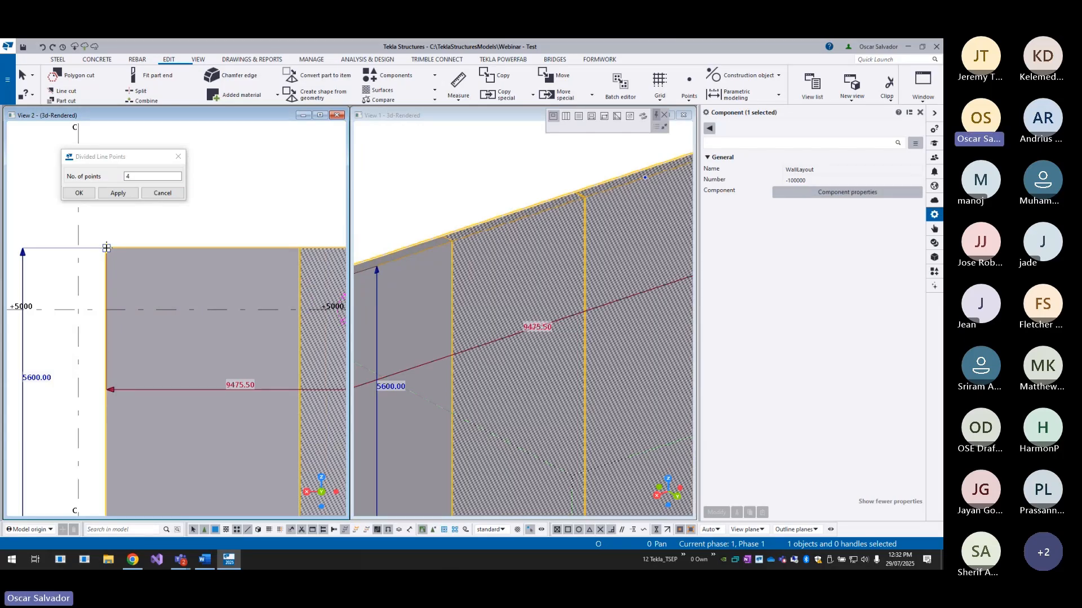
drag(106, 248, 106, 309)
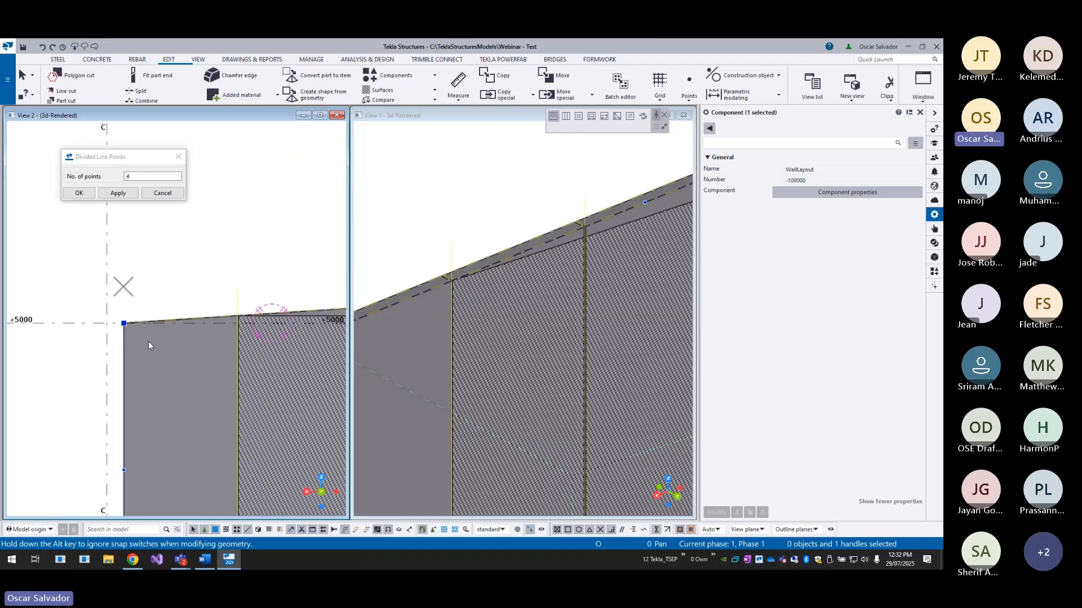
scroll(147, 341, down, 4)
click(225, 313)
- Inspect the long wall's sloped top edge and its seams in the elevation and 3D views
middle_drag(274, 314, 68, 285)
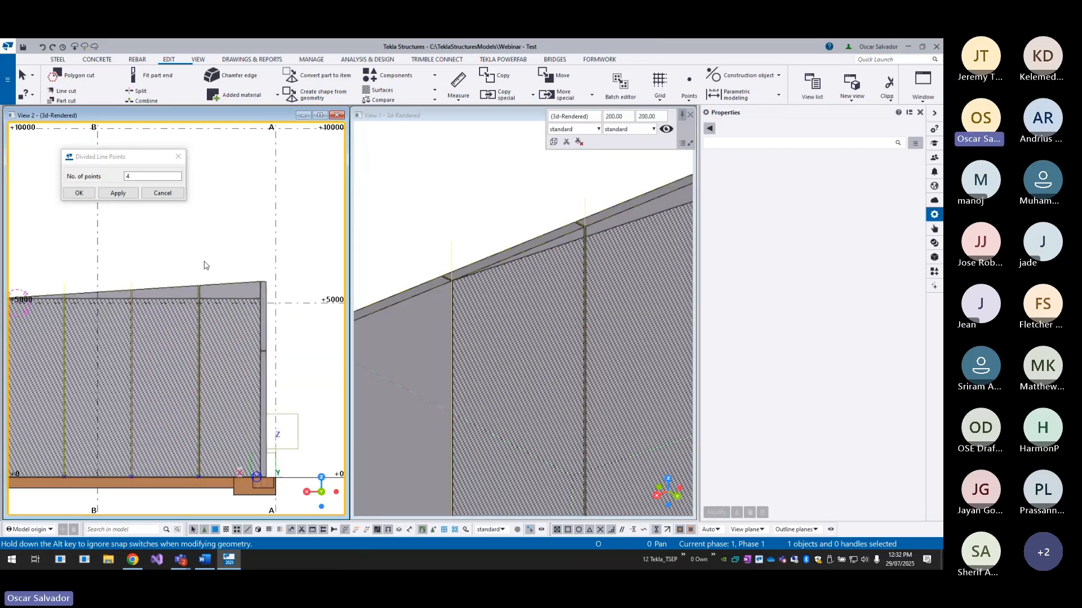
middle_drag(195, 293, 246, 279)
scroll(246, 278, down, 2)
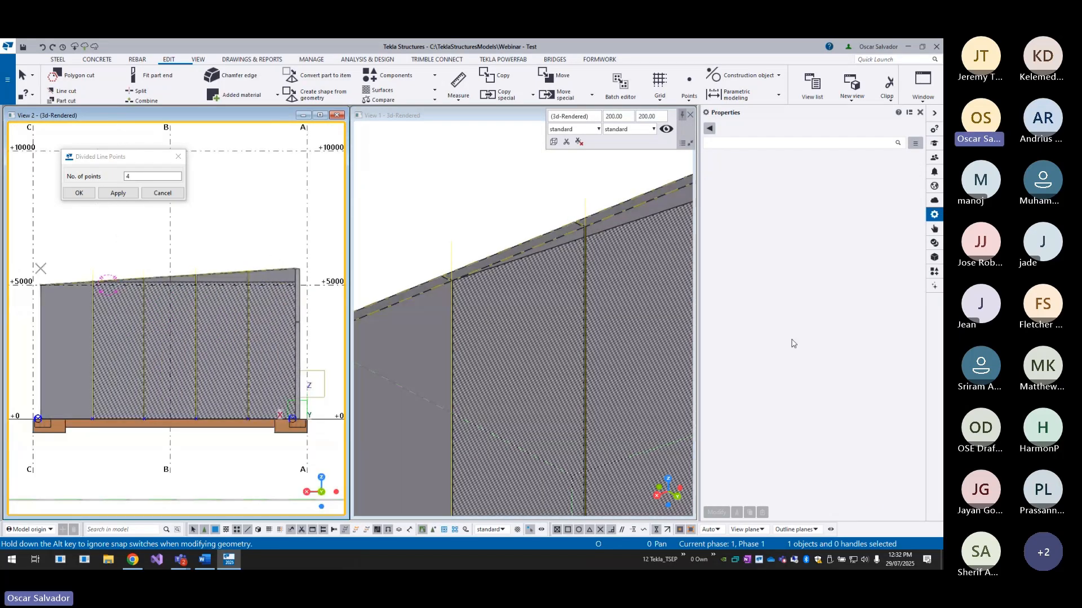
scroll(492, 338, down, 5)
scroll(492, 338, down, 1)
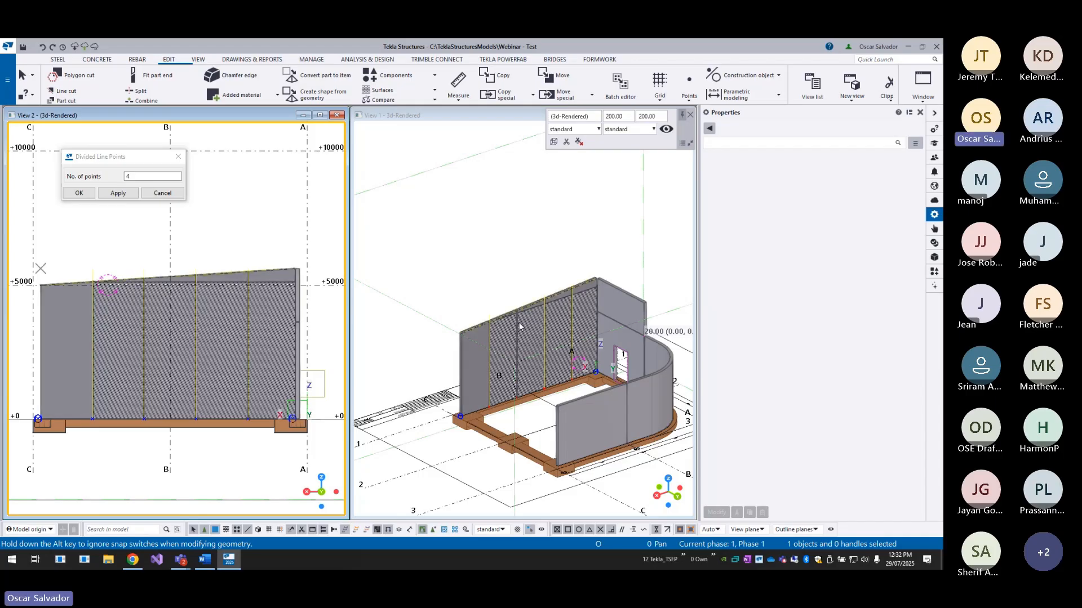
scroll(519, 326, up, 2)
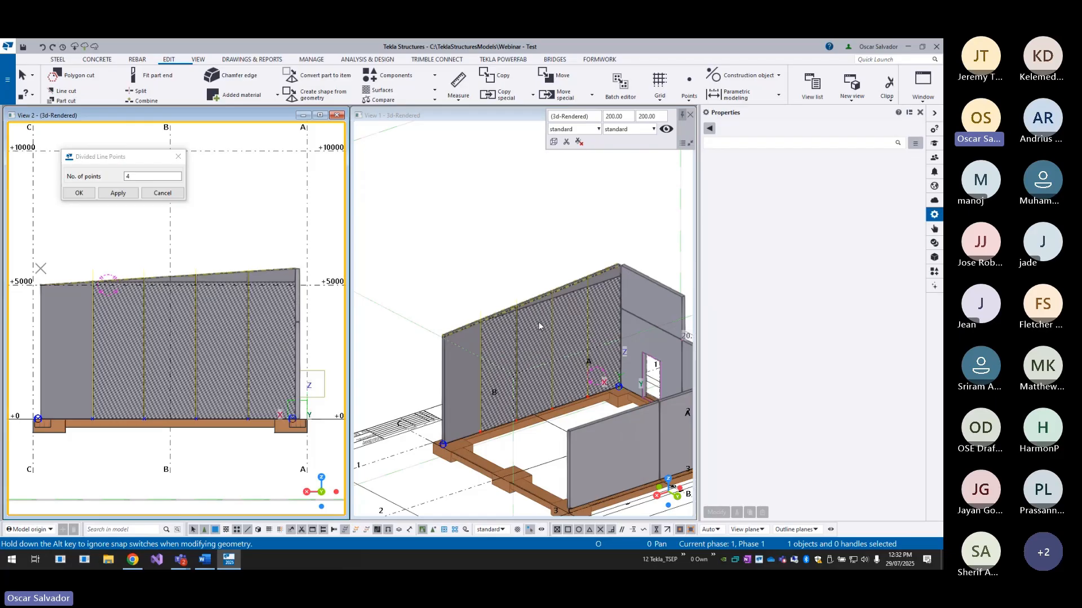
middle_drag(539, 322, 508, 336)
scroll(525, 327, up, 2)
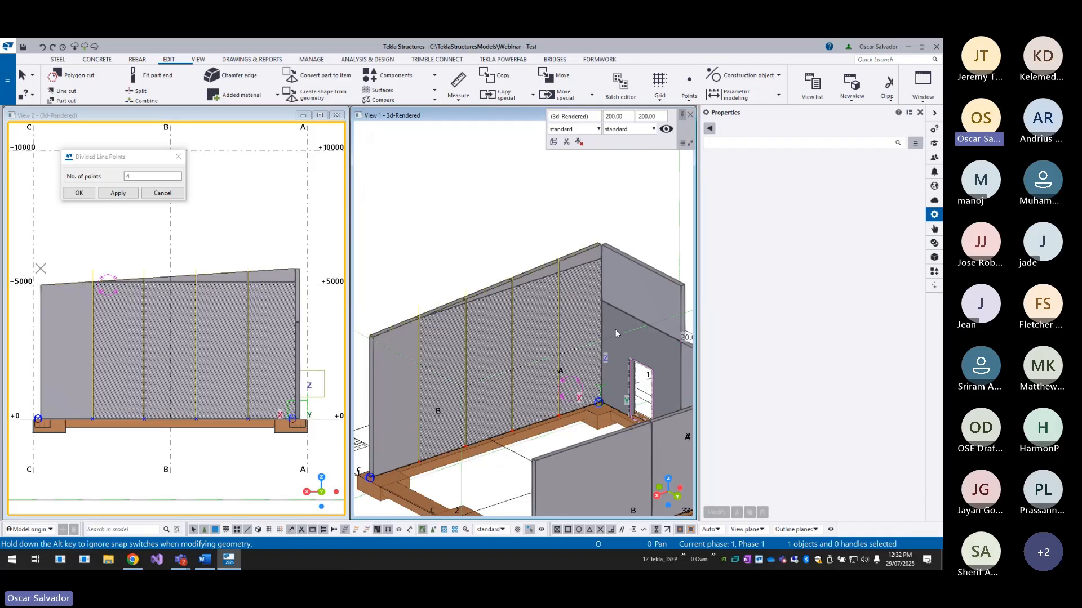
middle_drag(614, 329, 582, 323)
click(597, 194)
key(shift+2)
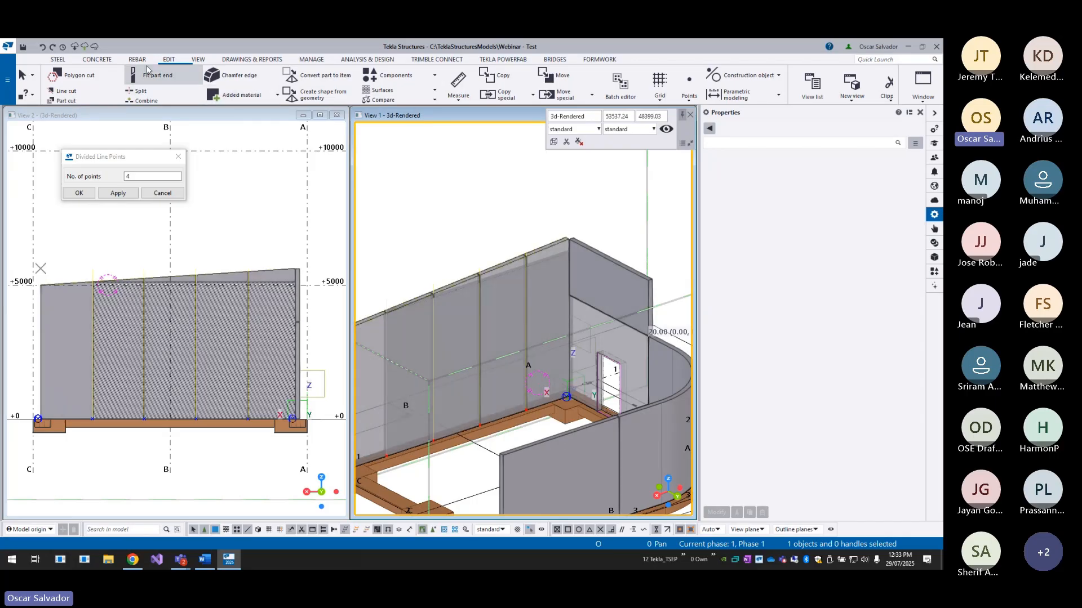
- Explode the wall layout components of the long wall and of the adjoining lower wall with the door opening
click(97, 60)
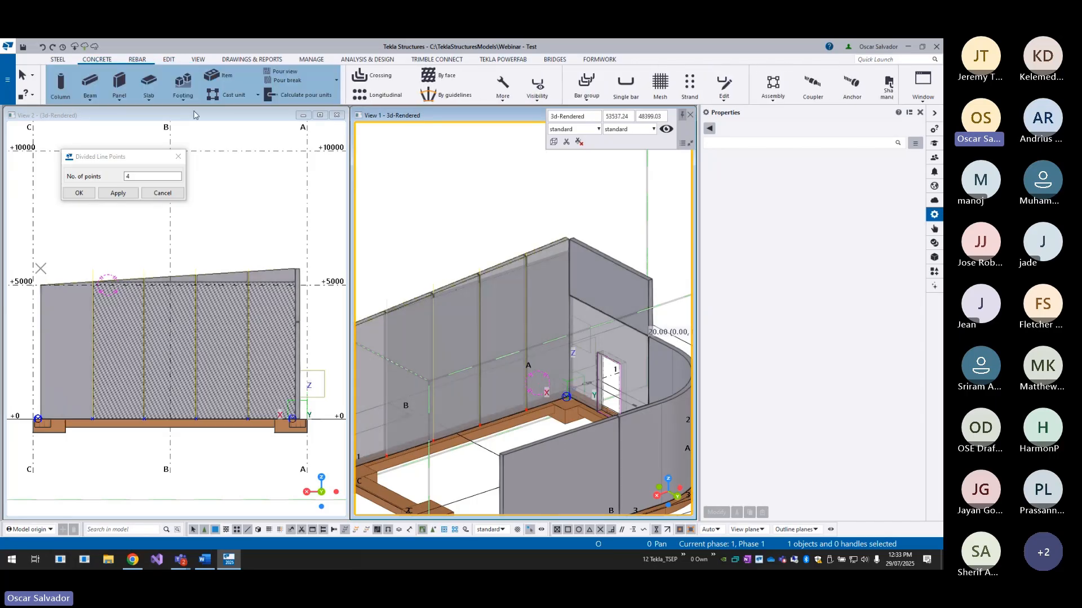
right_click(516, 265)
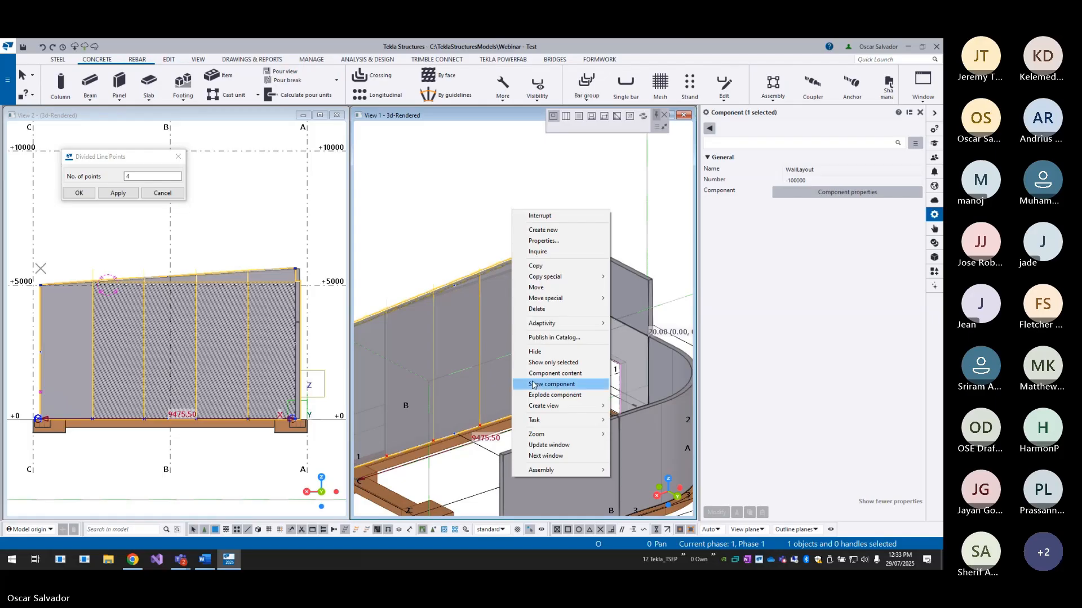
click(558, 399)
click(620, 329)
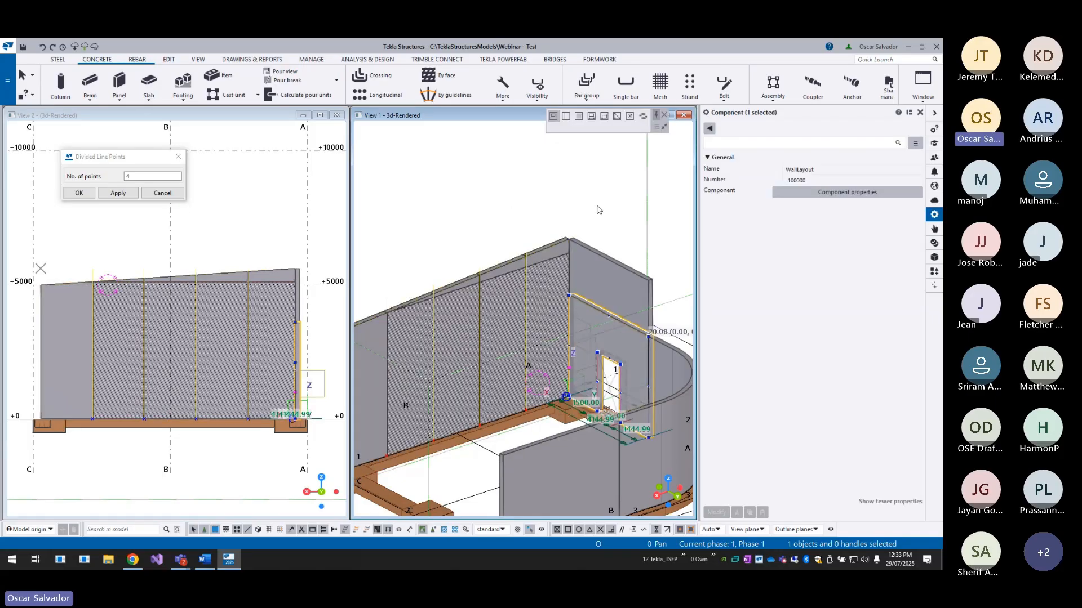
right_click(621, 324)
click(638, 392)
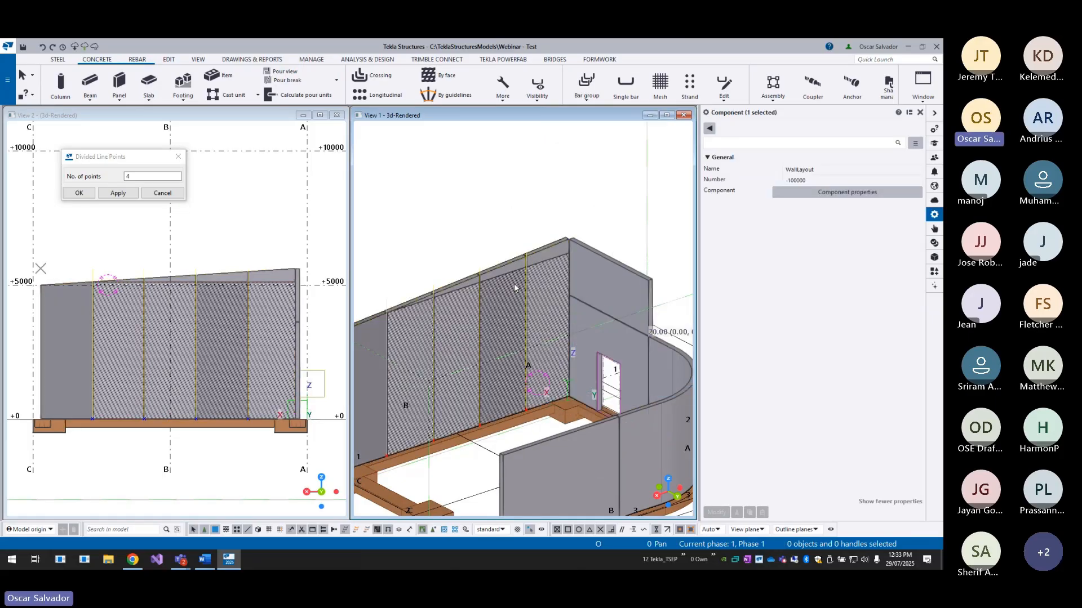
- Delete the oversized panel that overlaps the seamed panels of the long wall
scroll(273, 282, up, 3)
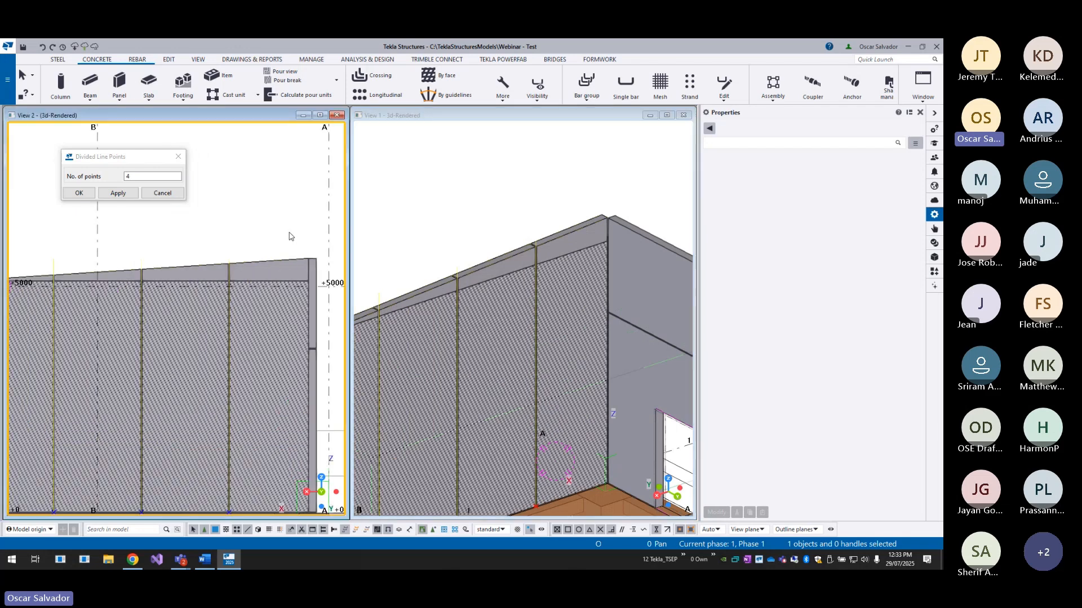
click(268, 279)
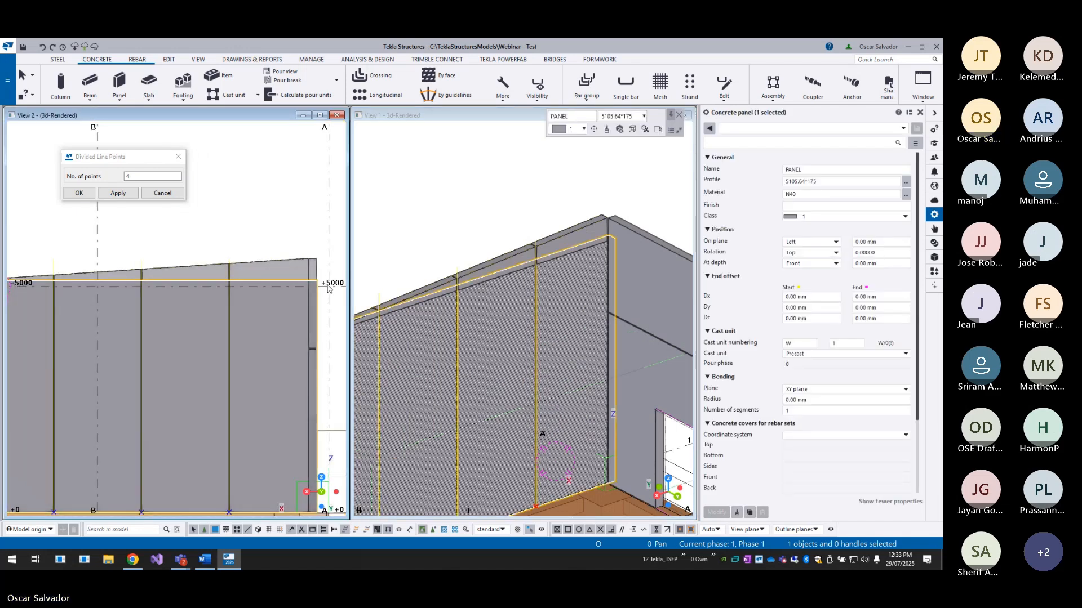
scroll(299, 286, down, 3)
scroll(278, 302, up, 3)
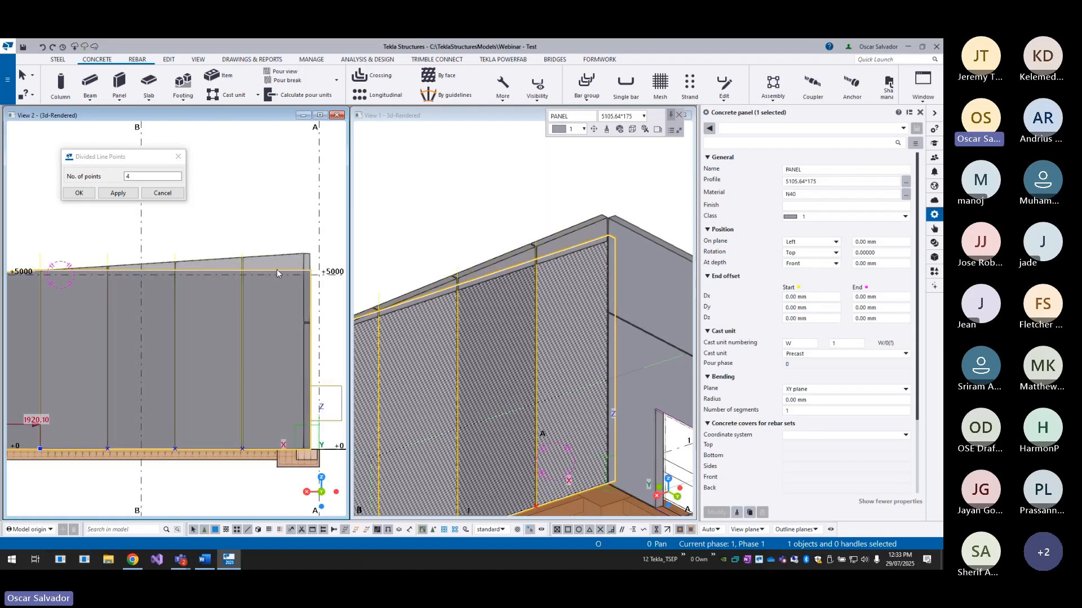
key(Escape)
scroll(176, 259, up, 2)
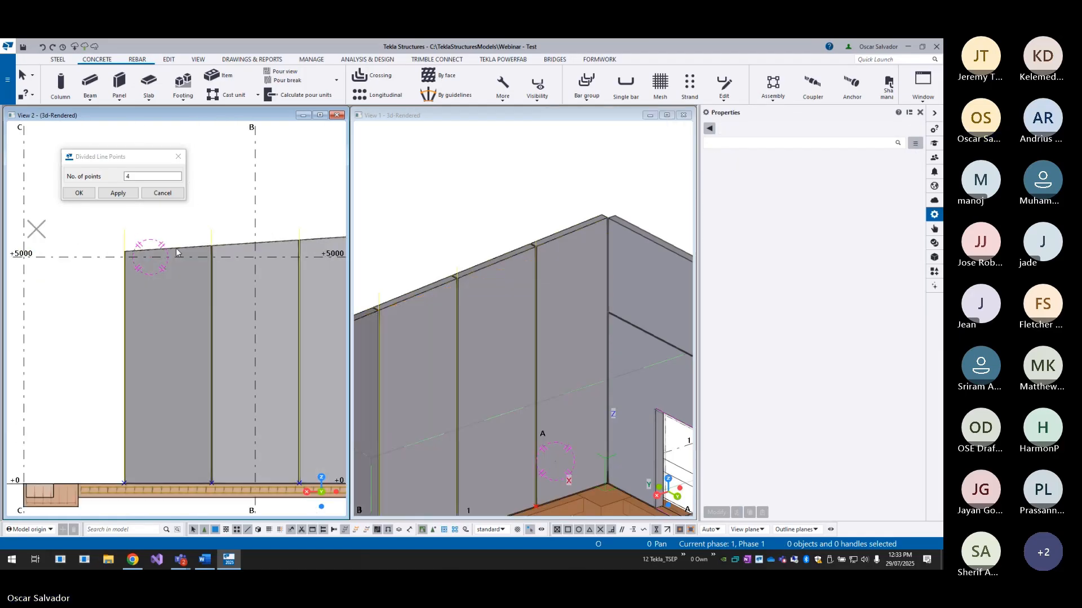
- Copy the long wall's panel nearest grid C one bay towards grid C, snapping the destination perpendicular to the seam edge
click(144, 273)
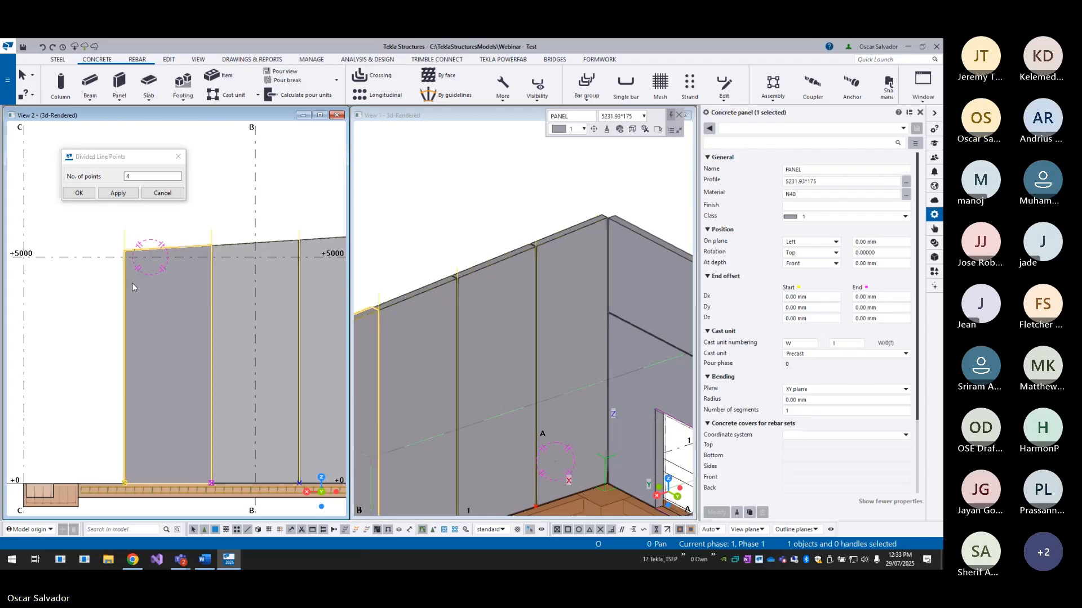
click(133, 284)
click(128, 299)
scroll(271, 261, up, 5)
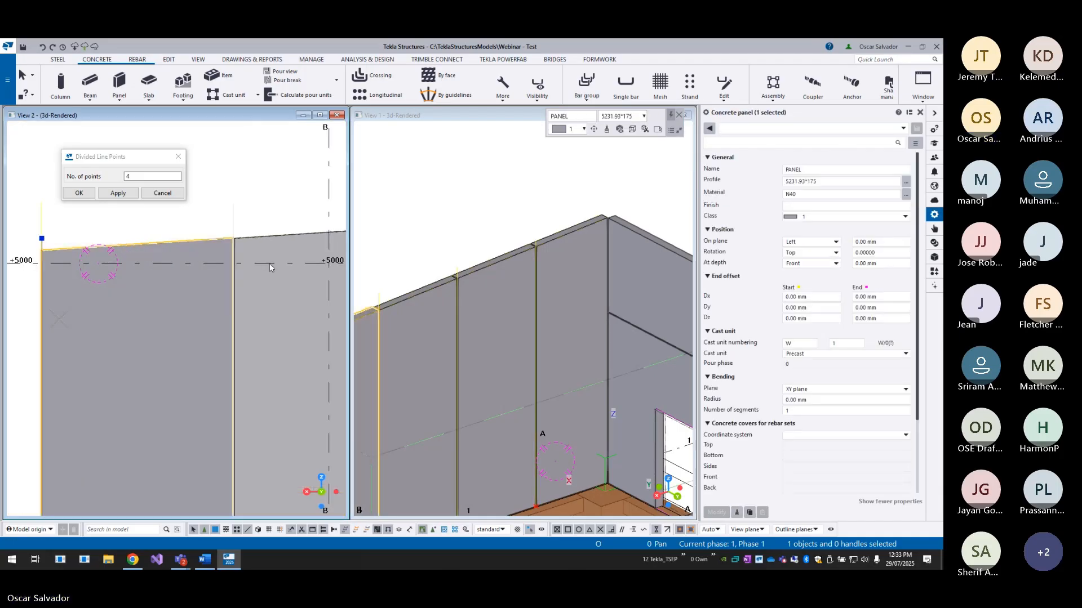
key(ctrl+c)
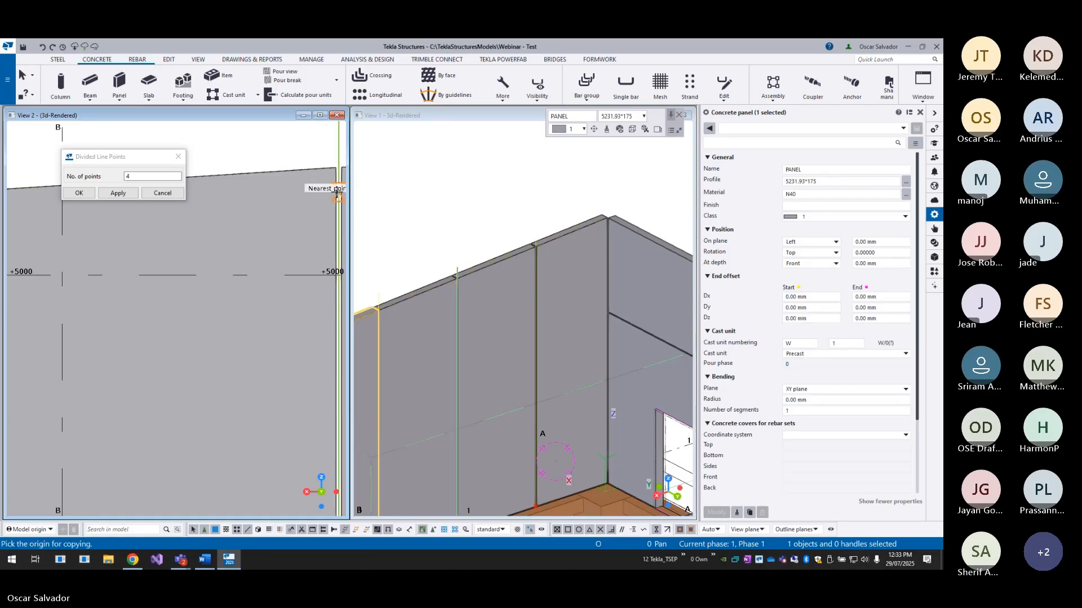
scroll(325, 186, up, 4)
click(299, 307)
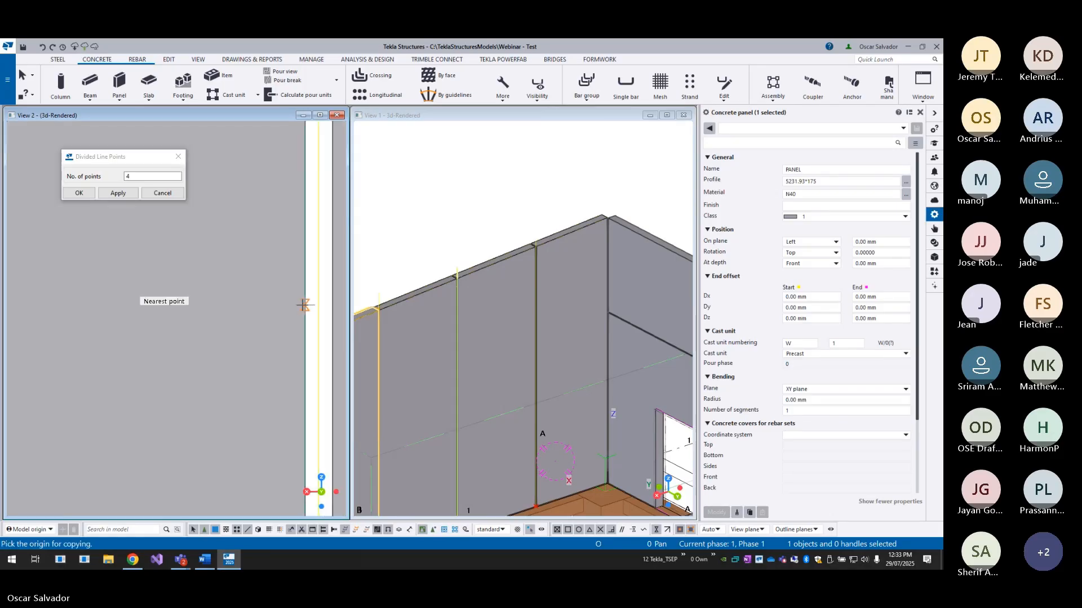
scroll(293, 304, down, 4)
right_click(181, 239)
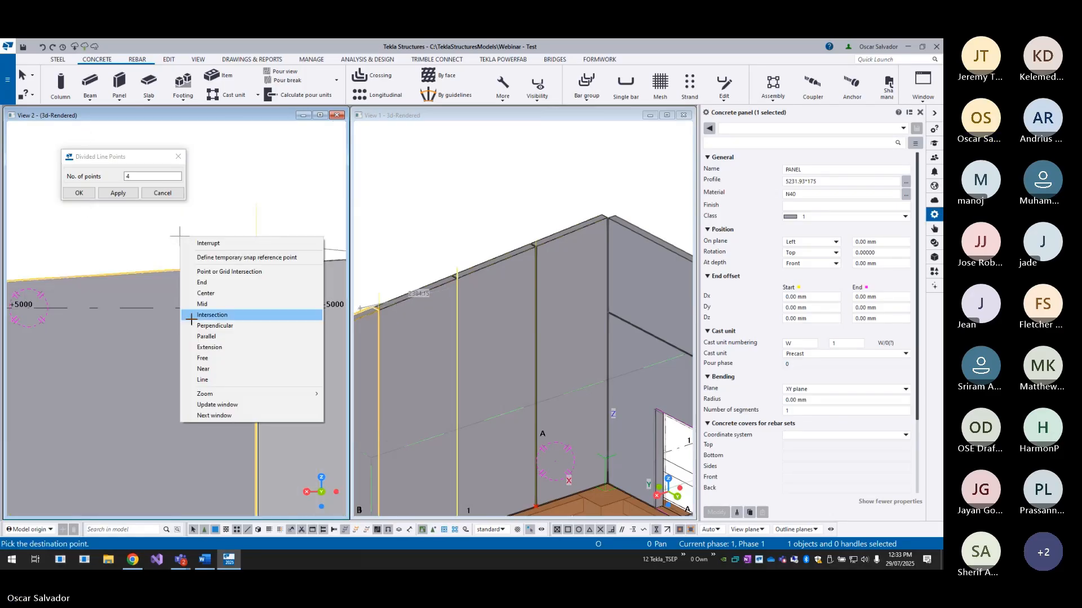
click(215, 326)
scroll(242, 282, up, 3)
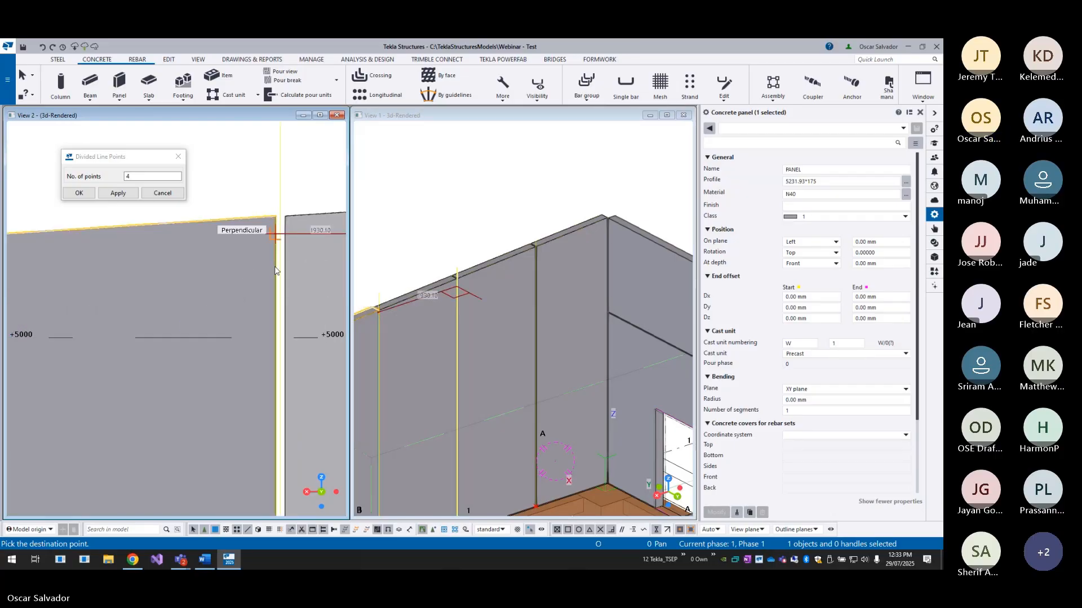
scroll(275, 271, down, 4)
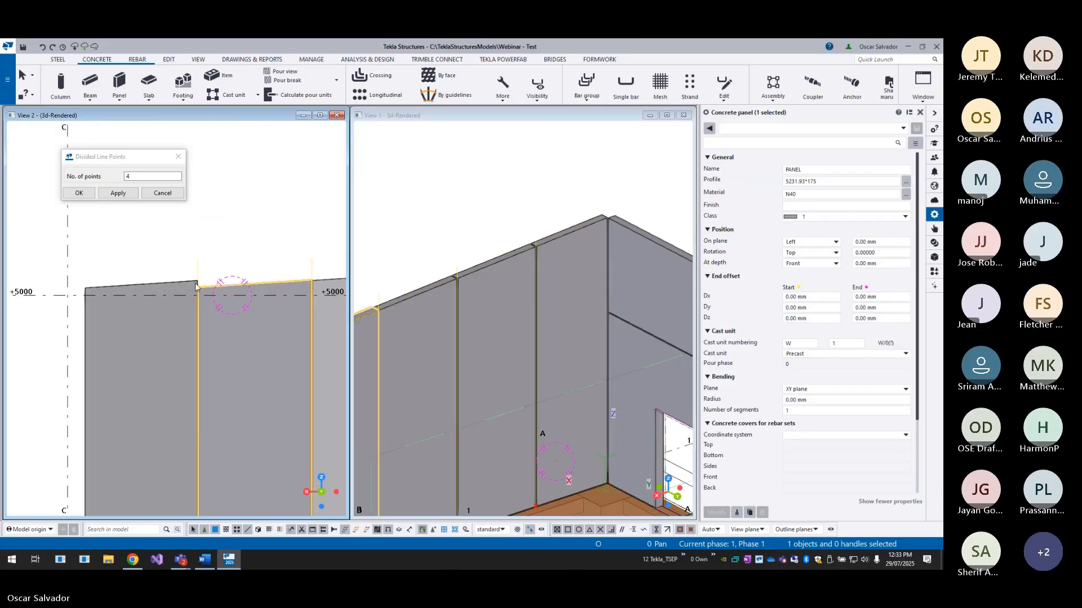
- Draw a construction line along the sloped top edge of the panel next to the copied one, starting at its seam corner
click(176, 282)
scroll(193, 283, up, 4)
key(ctrl+m)
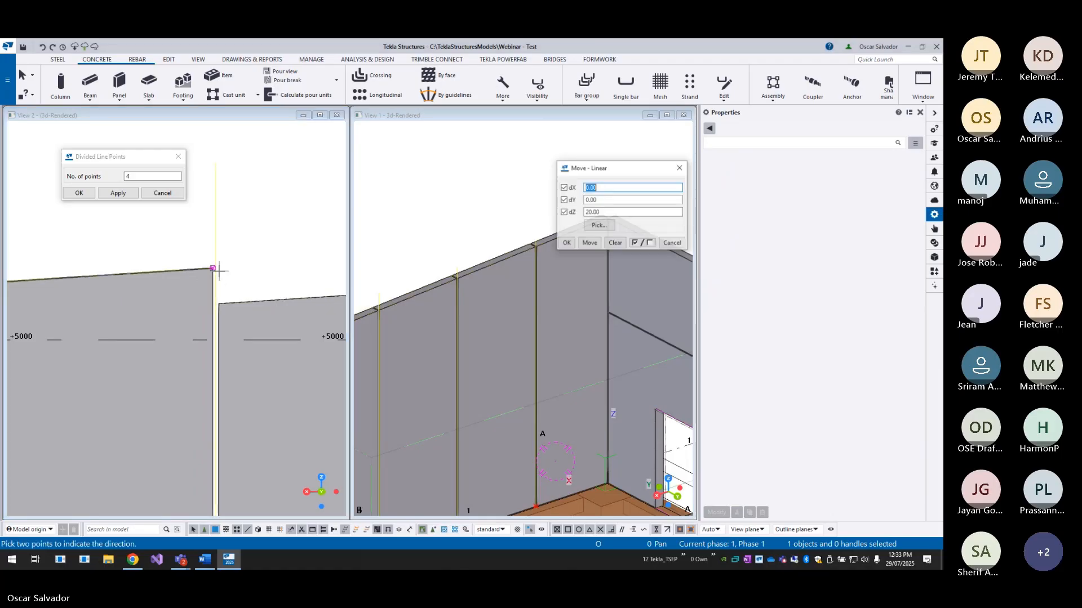
key(Escape)
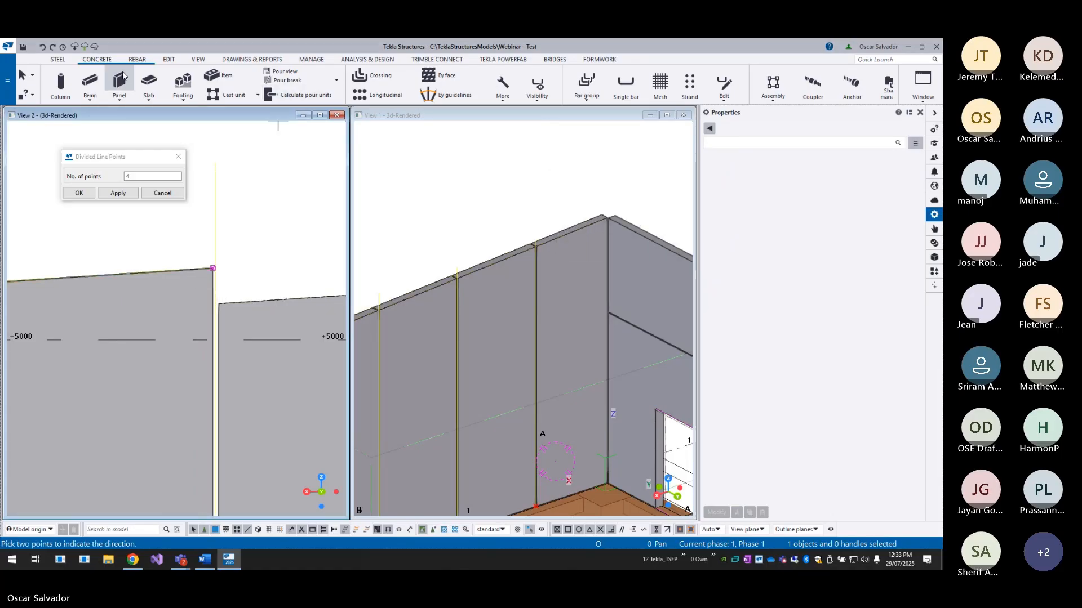
scroll(124, 82, down, 2)
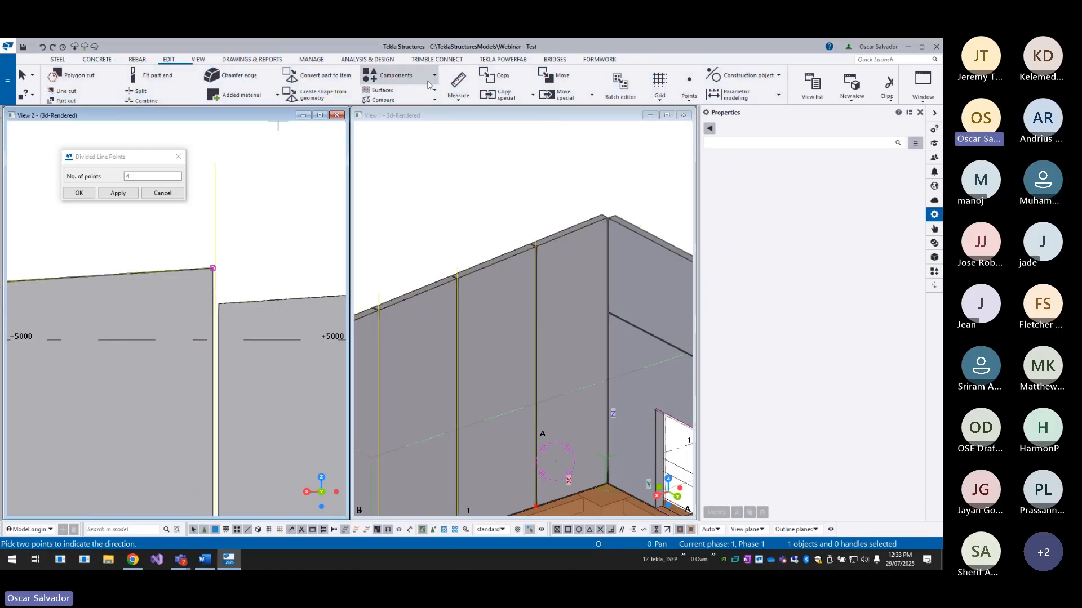
click(733, 77)
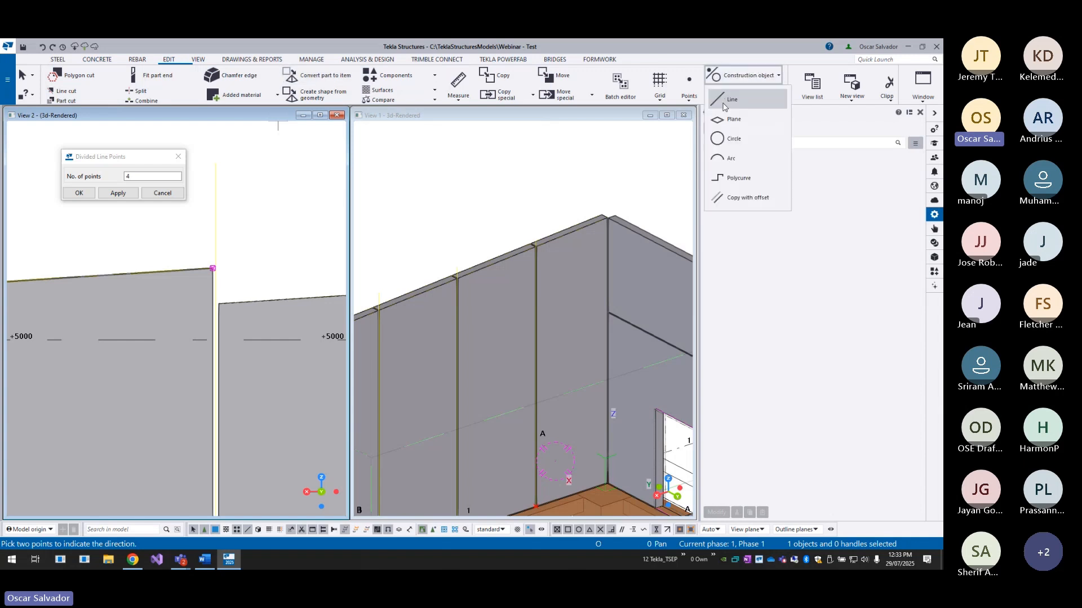
click(725, 107)
scroll(218, 304, up, 2)
click(220, 302)
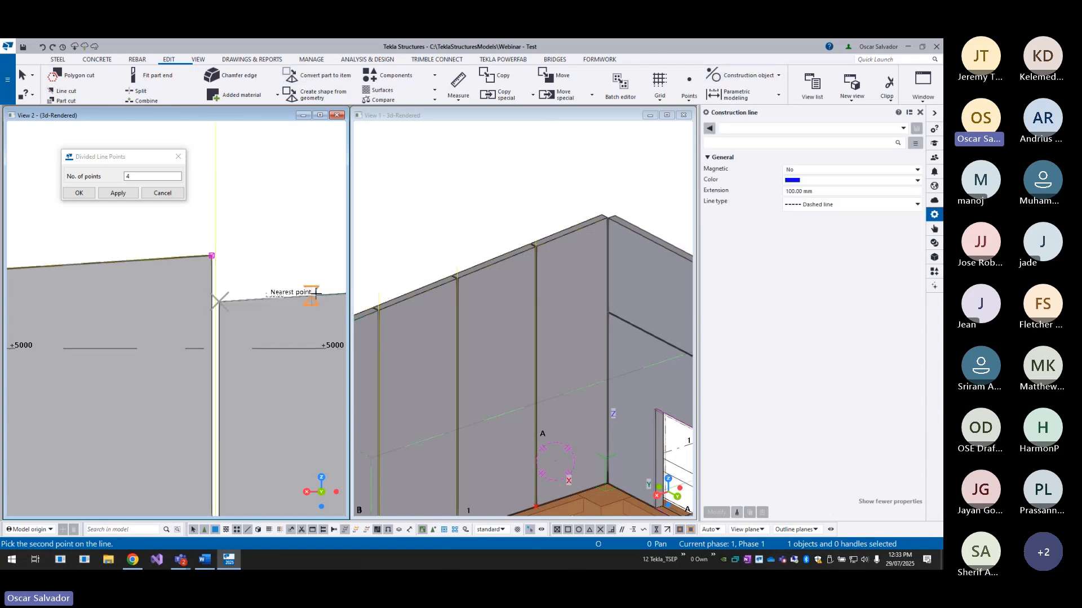
click(316, 293)
scroll(202, 265, up, 2)
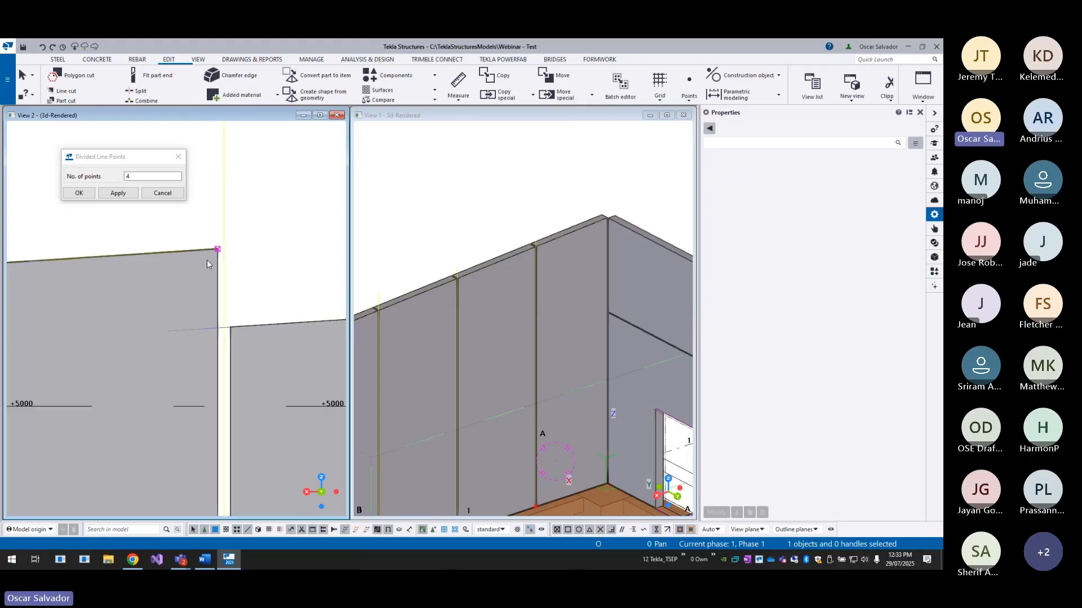
- Move the copied panel down from its top seam corner to the construction line, aligning its slope with the adjacent panel
key(ctrl+m)
click(219, 250)
click(224, 334)
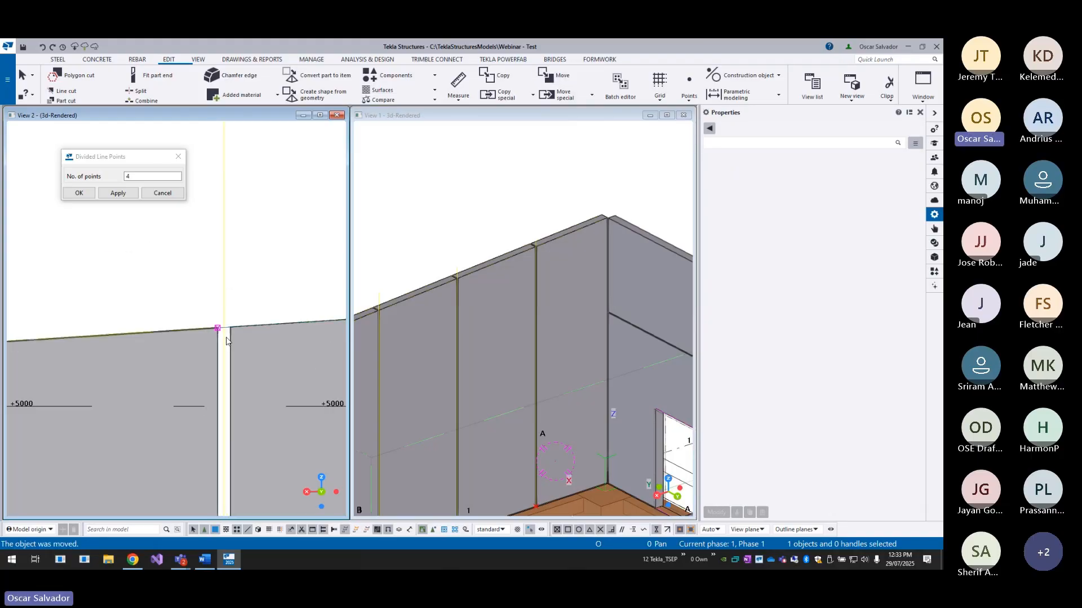
scroll(179, 340, down, 4)
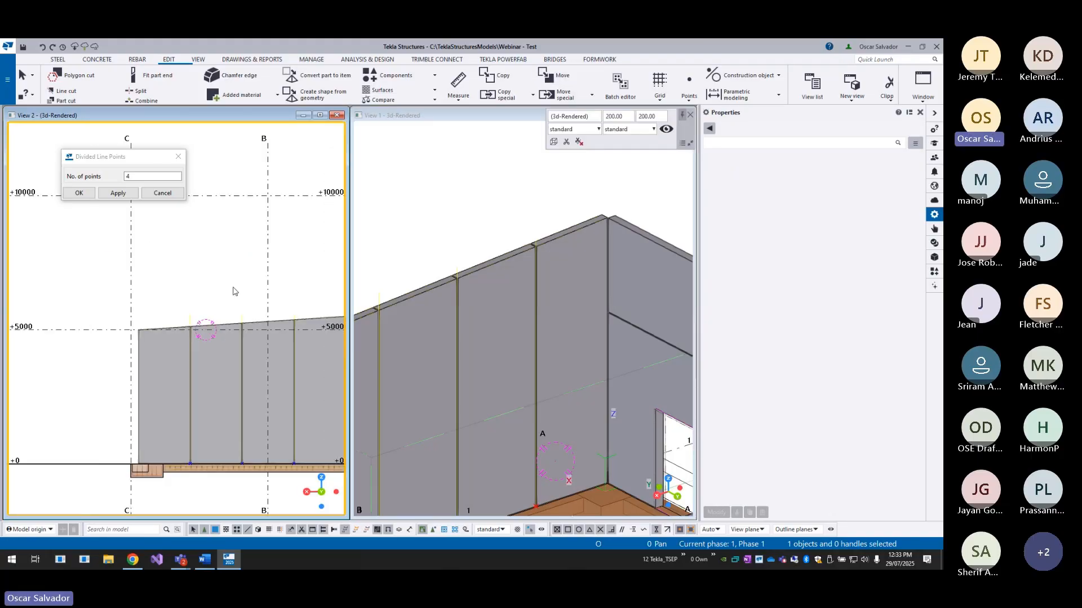
- Maximize the view window and switch to the 3D view showing the whole building
scroll(563, 295, down, 5)
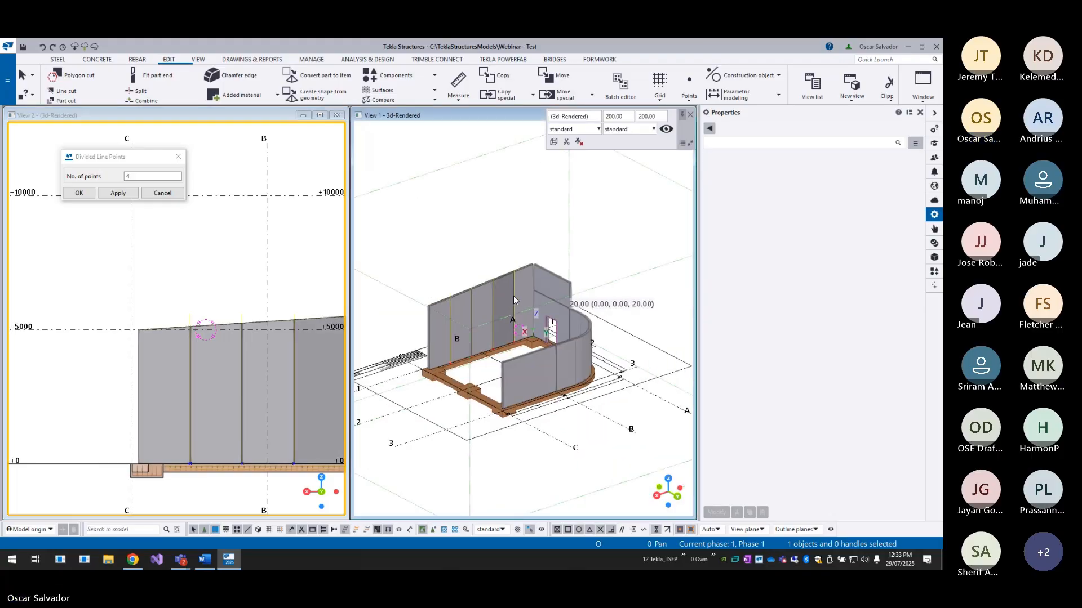
click(320, 115)
key(ctrl+Tab)
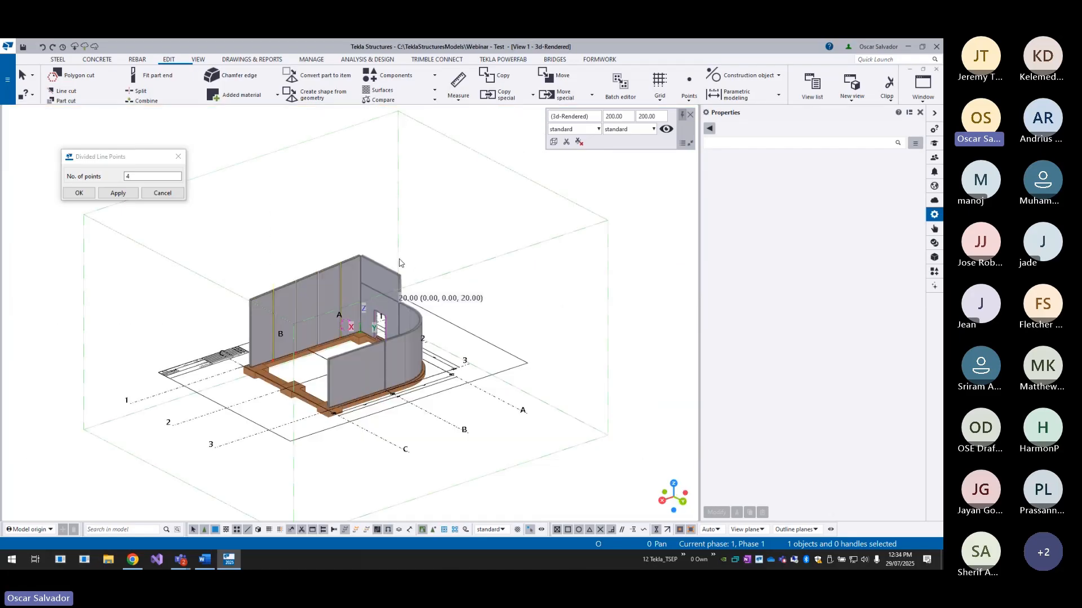
- Close the Divided Line Points dialog and redraw the 3D view to clear the temporary lines and points
click(180, 157)
scroll(385, 285, up, 2)
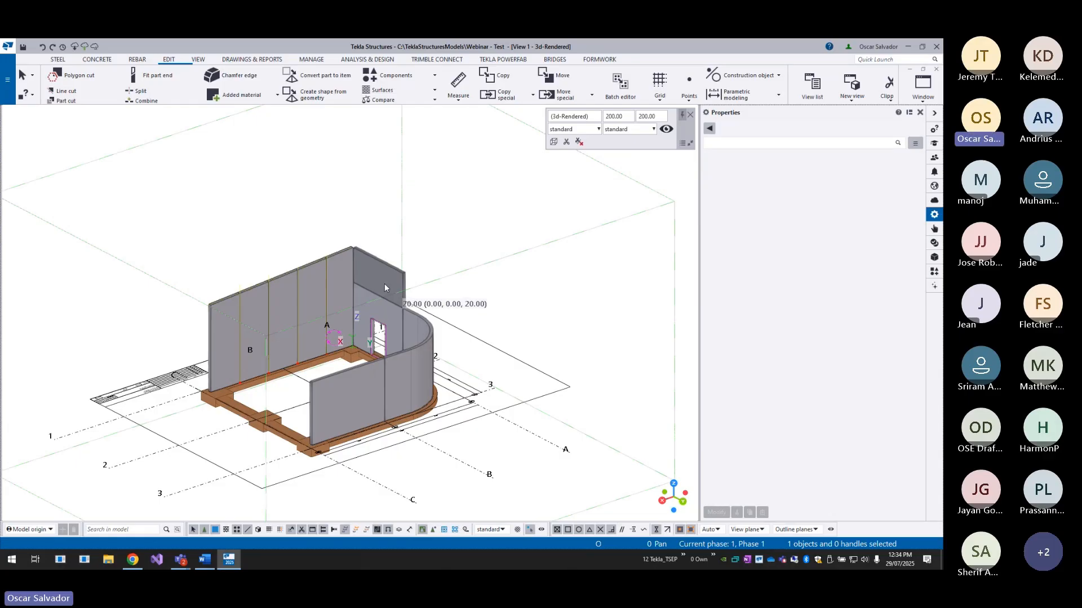
scroll(384, 286, up, 2)
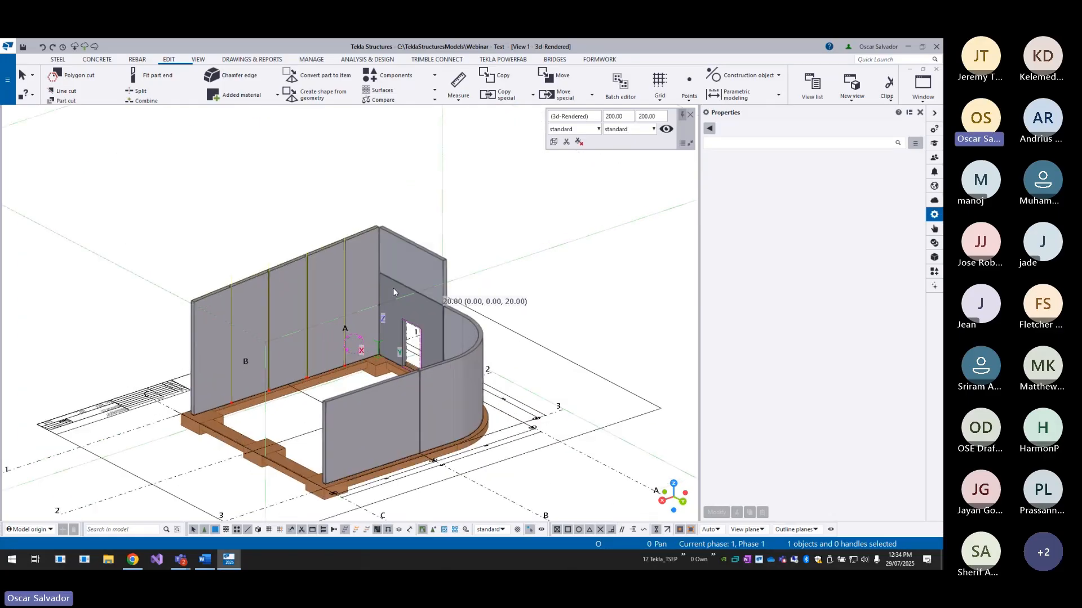
scroll(404, 262, down, 2)
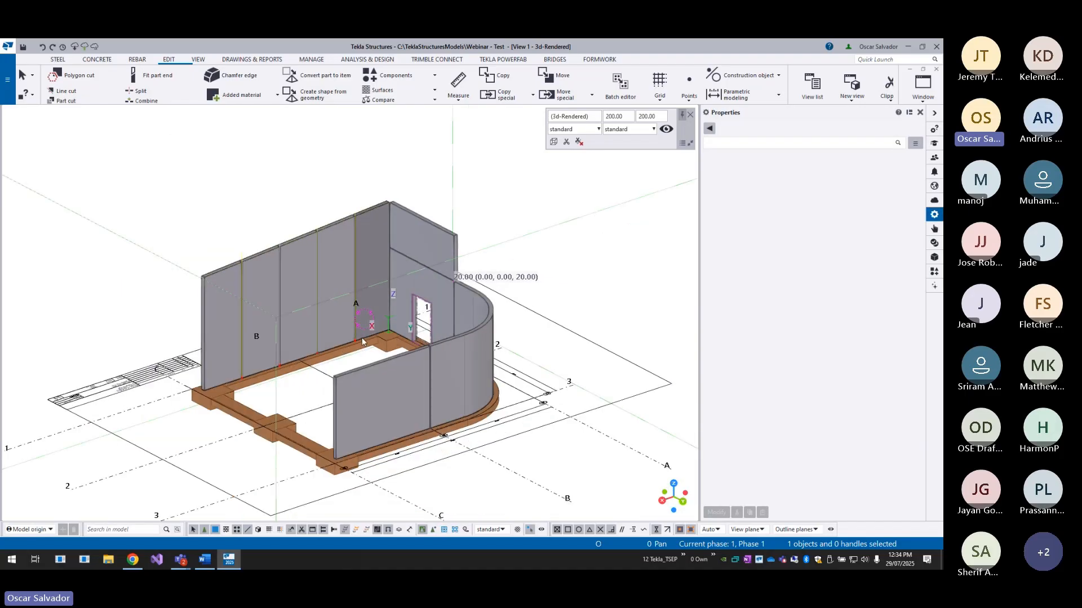
right_click(529, 246)
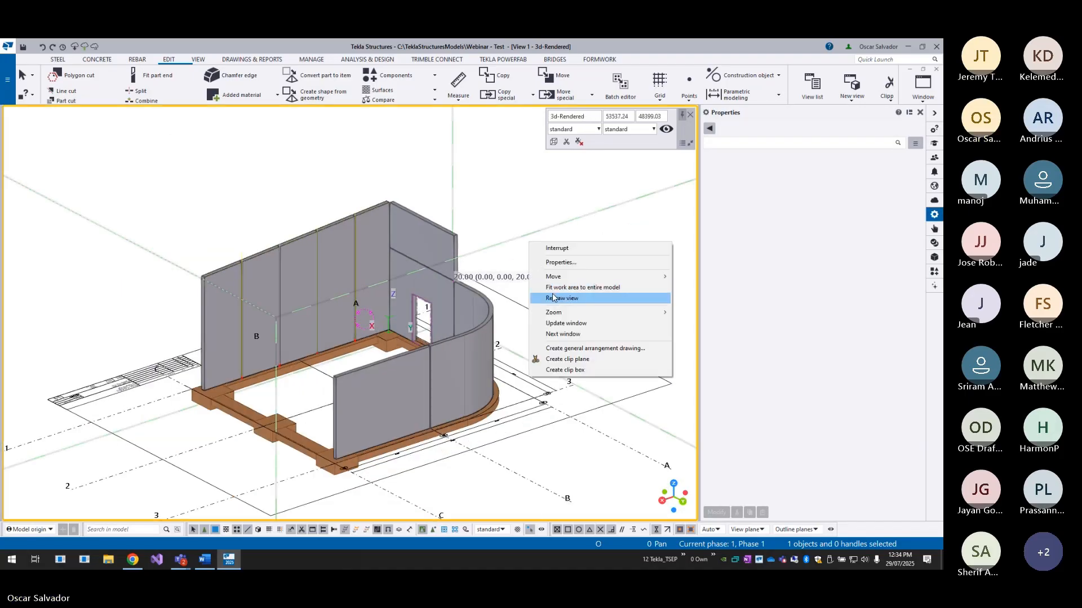
click(553, 295)
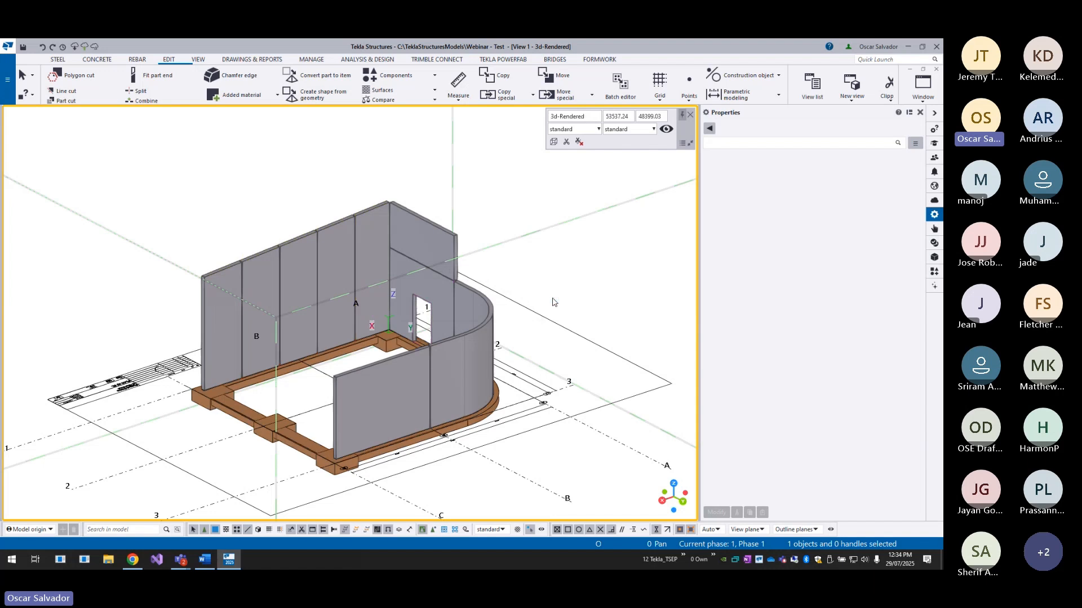
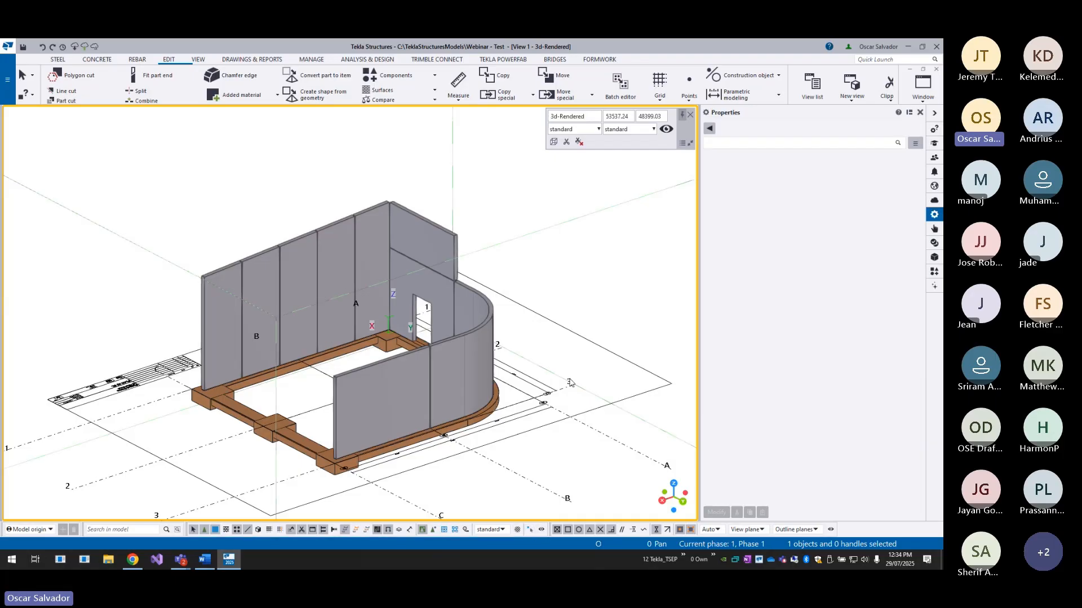
- Select the long wall's three panels nearest grid C one by one and check their start and end handles
click(207, 303)
scroll(205, 406, up, 3)
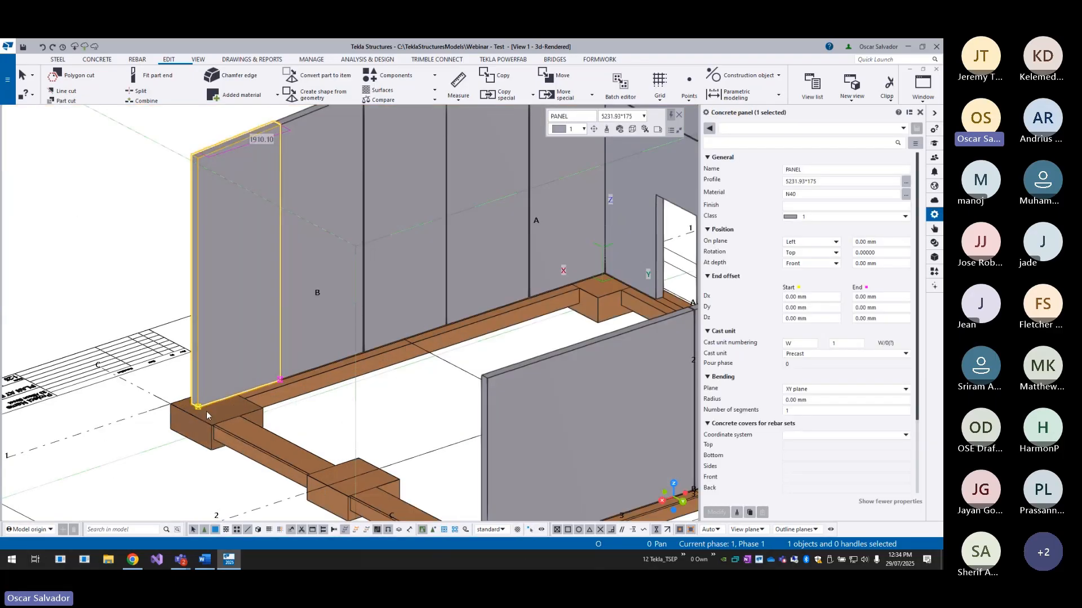
scroll(284, 387, down, 3)
click(333, 242)
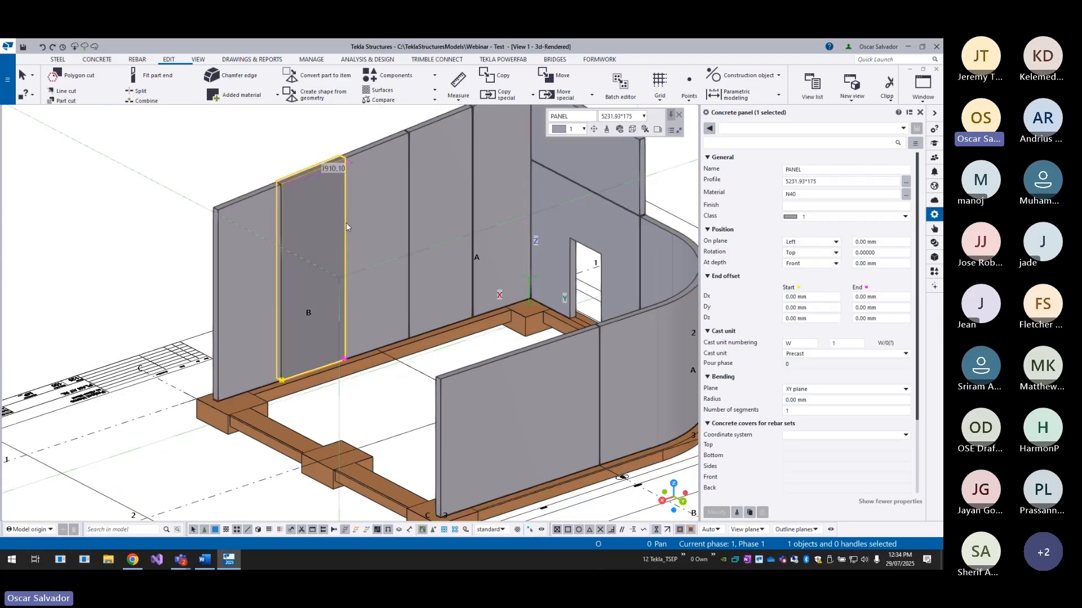
click(387, 283)
scroll(373, 330, up, 2)
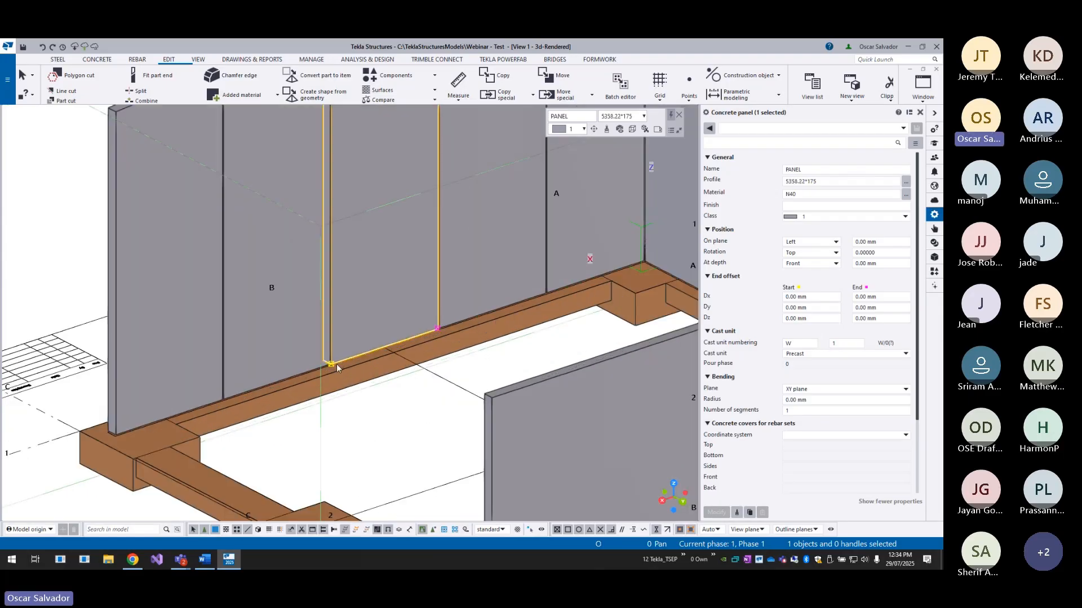
scroll(445, 332, down, 3)
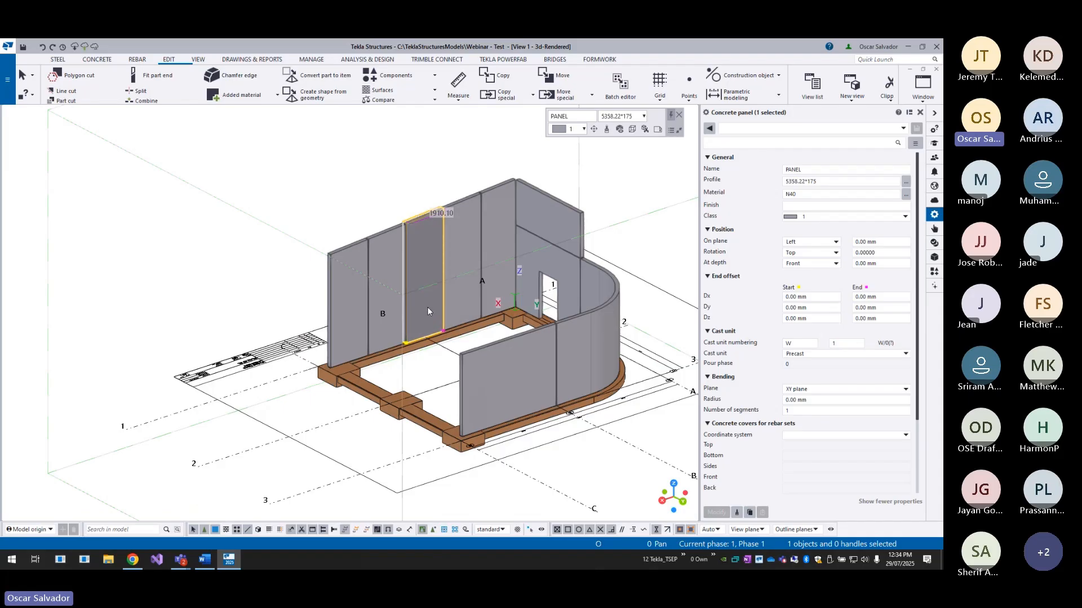
scroll(355, 353, up, 2)
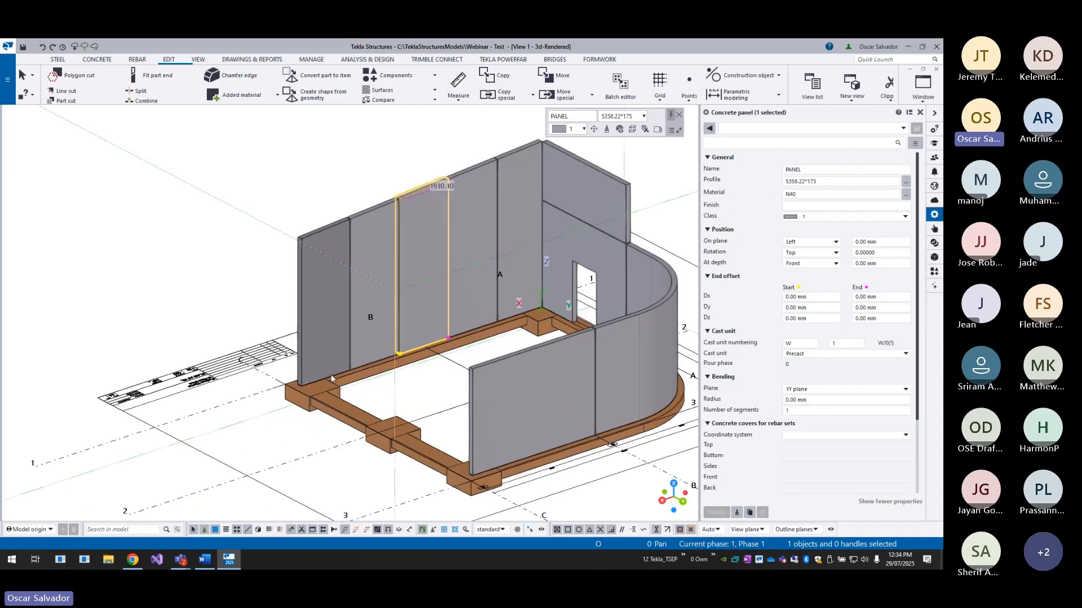
click(530, 531)
click(211, 224)
scroll(241, 225, down, 2)
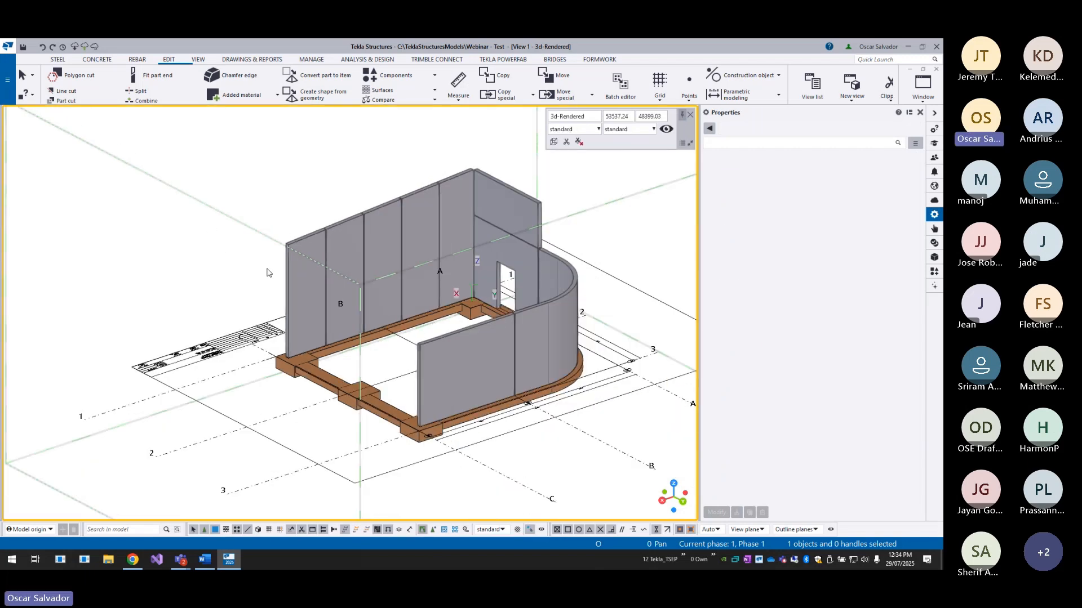
- Select all nine wall panels and show the top-in-form faces of their cast units
ctrl+middle_drag(383, 301, 381, 249)
drag(602, 350, 292, 299)
right_click(273, 282)
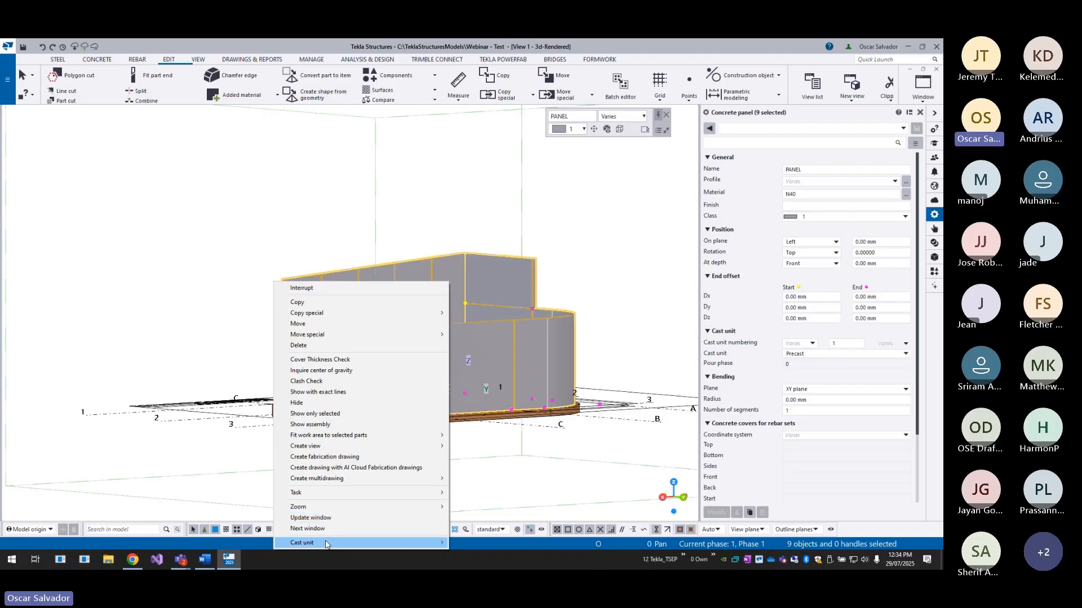
mouse_move(372, 545)
click(496, 532)
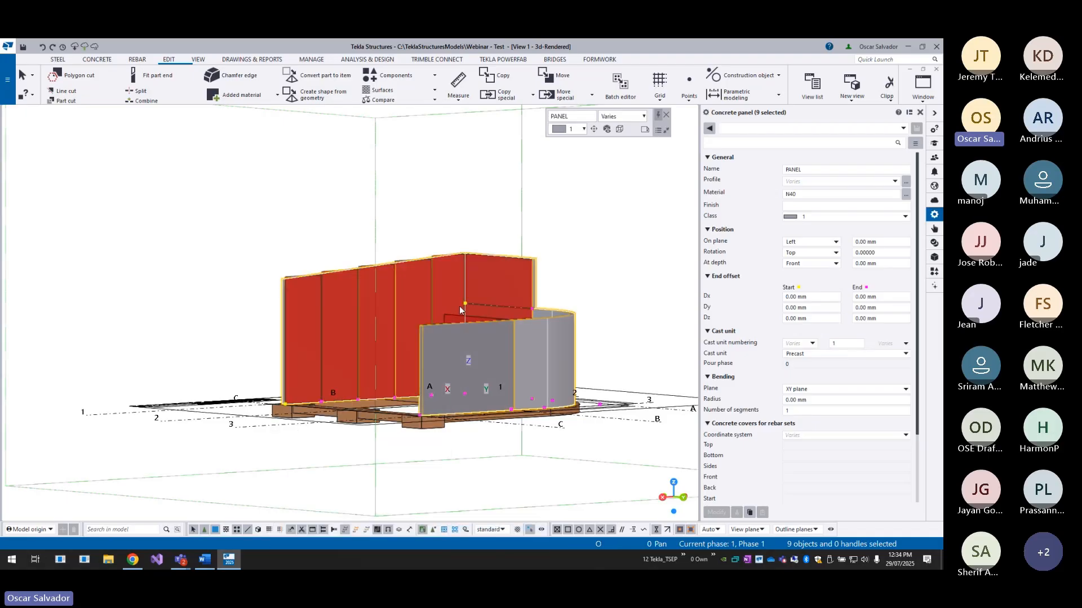
- Examine the red casting faces from several sides of the building, and redraw the view to clear them
ctrl+middle_drag(464, 292, 307, 263)
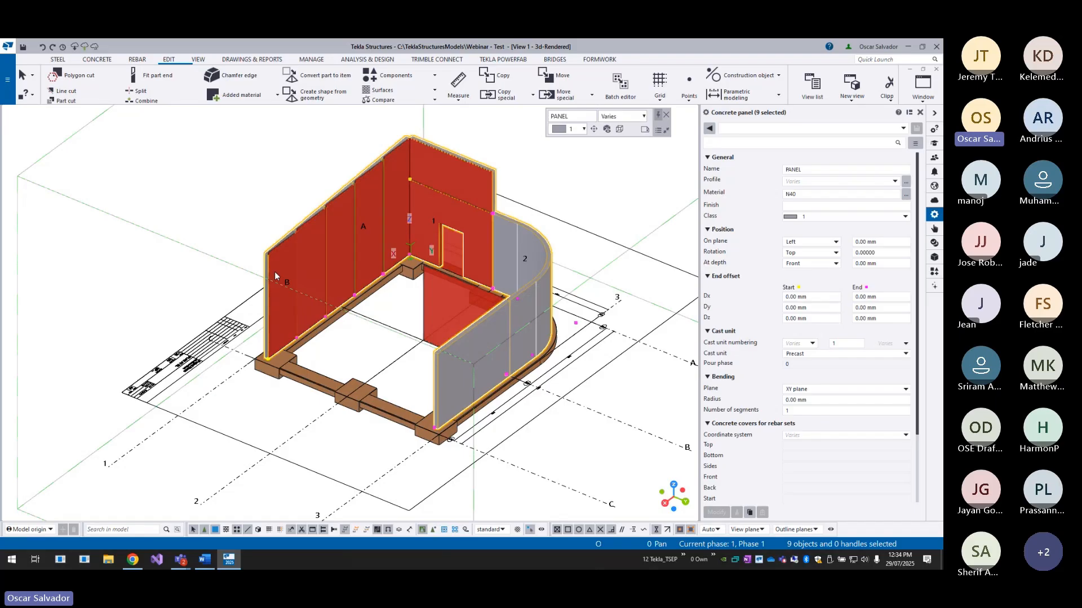
ctrl+middle_drag(278, 275, 410, 346)
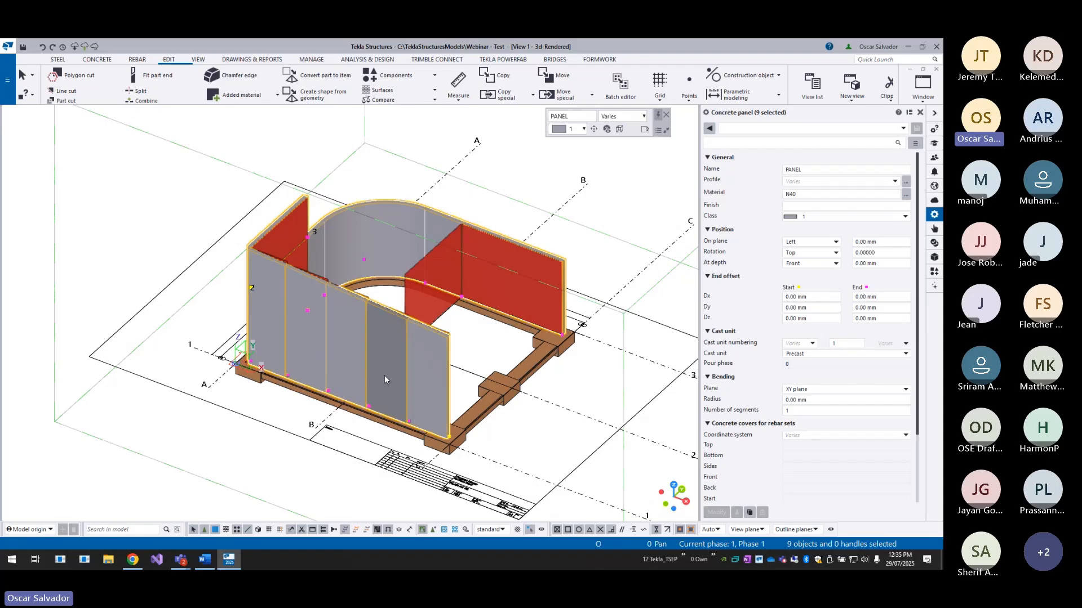
ctrl+middle_drag(384, 375, 294, 345)
right_click(209, 242)
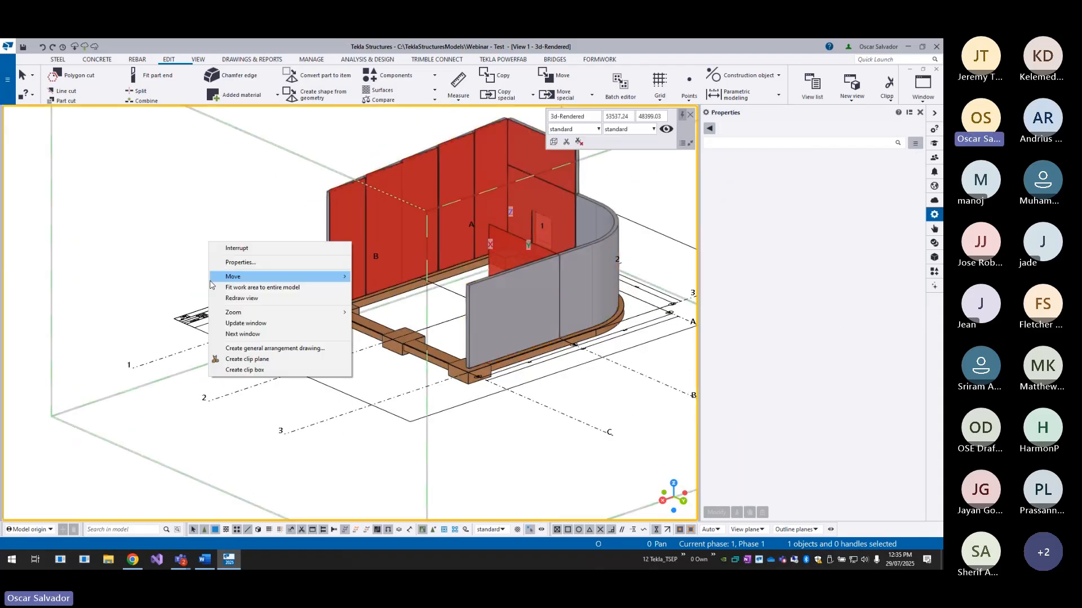
click(232, 299)
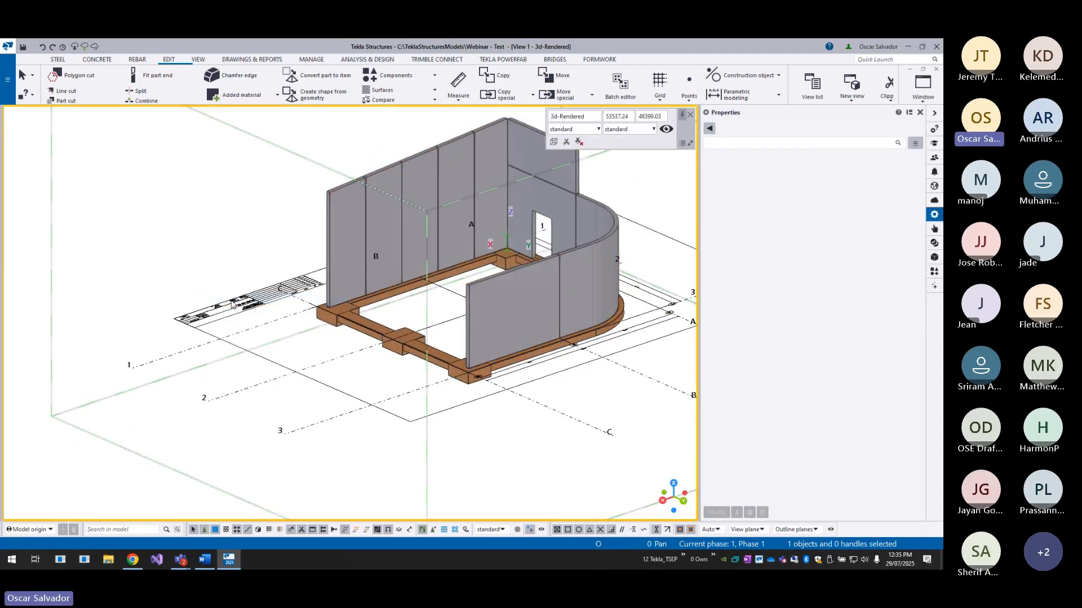
middle_drag(394, 279, 280, 314)
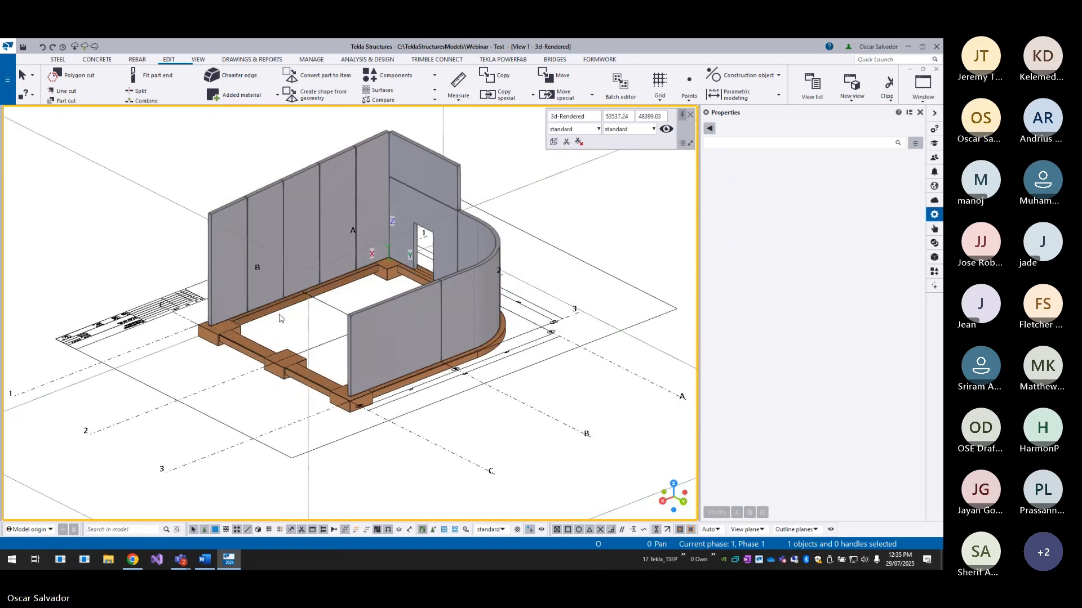
- Load the BPA settings in the Detailing manager component, apply them and close its properties
click(934, 271)
right_click(751, 197)
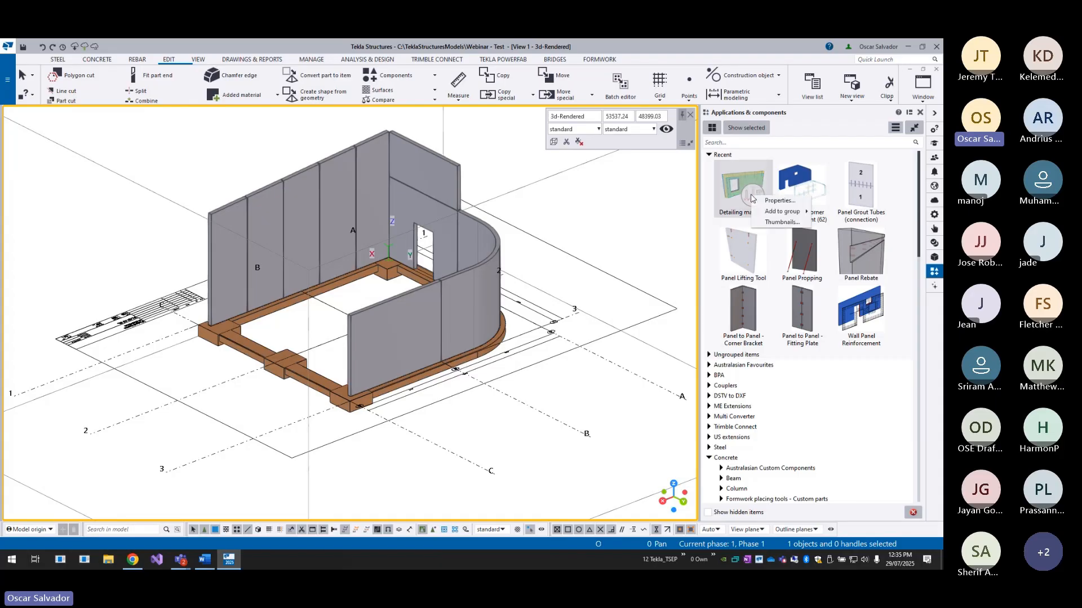
click(779, 201)
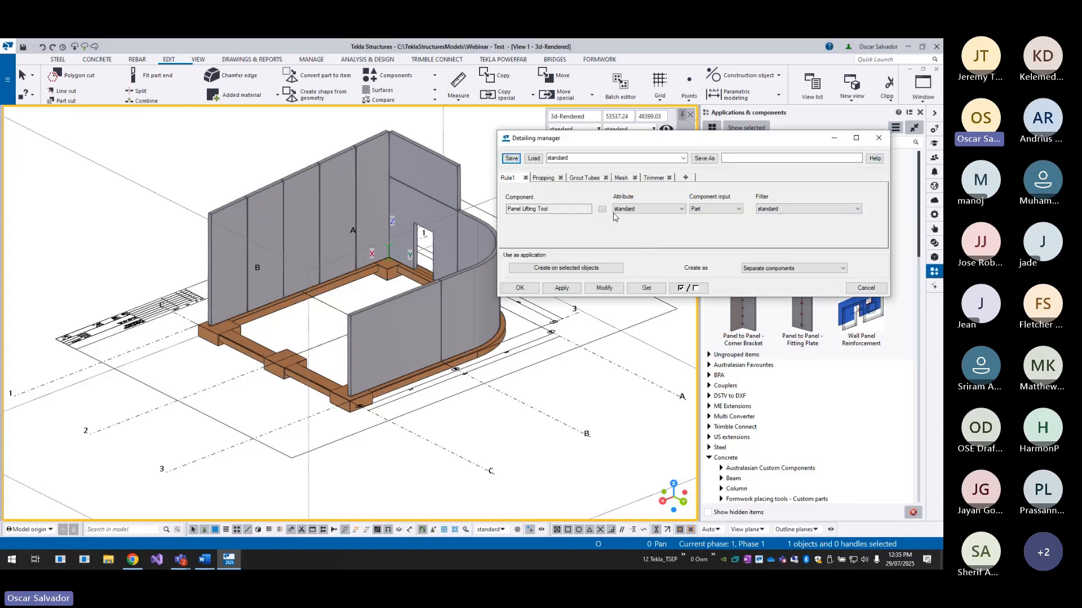
click(683, 158)
click(630, 167)
click(534, 158)
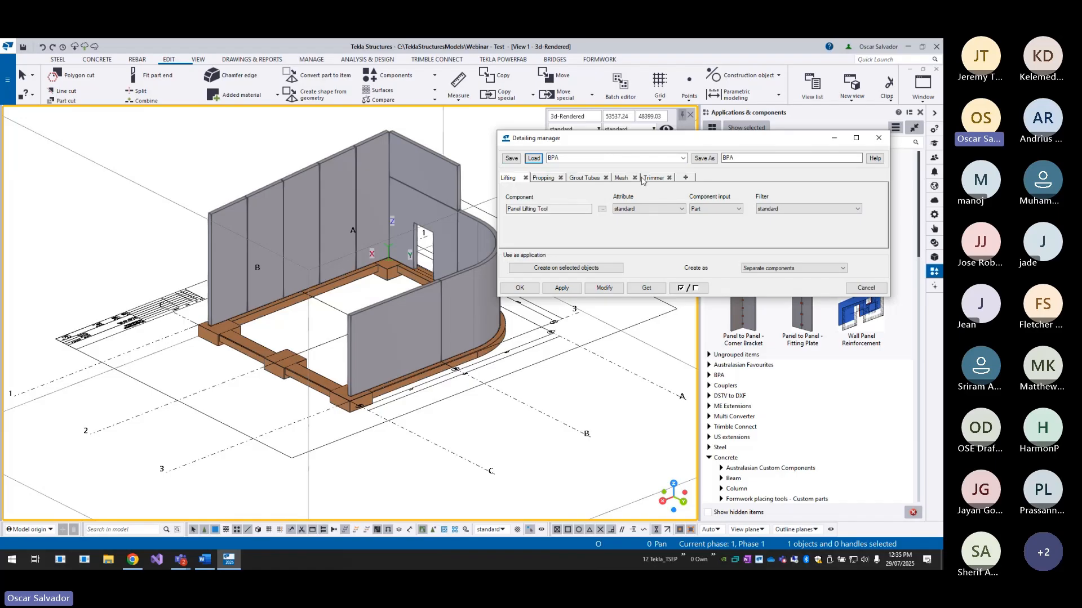
click(559, 288)
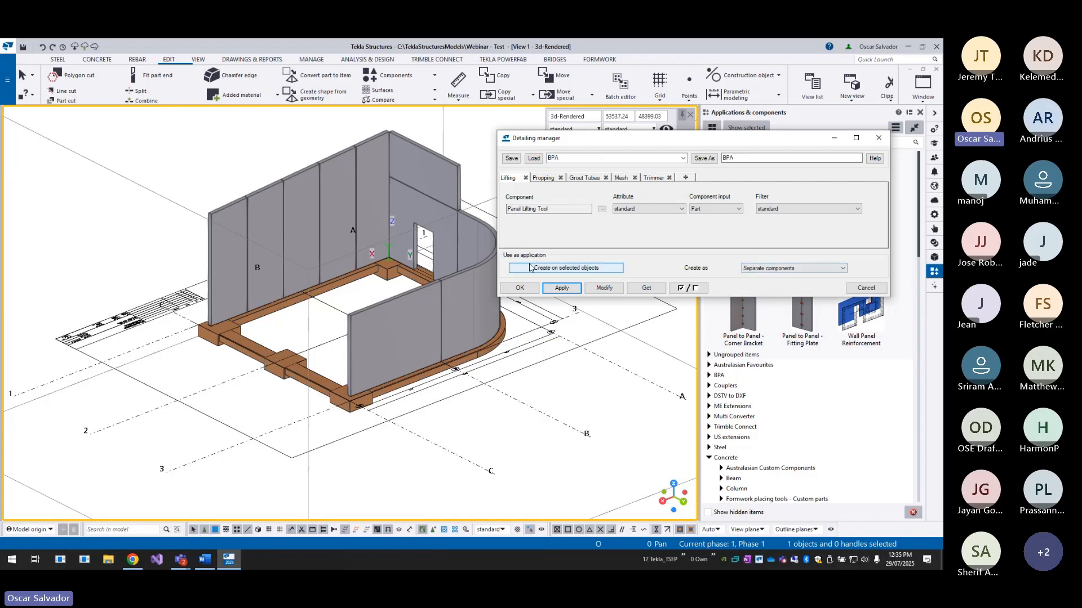
click(538, 288)
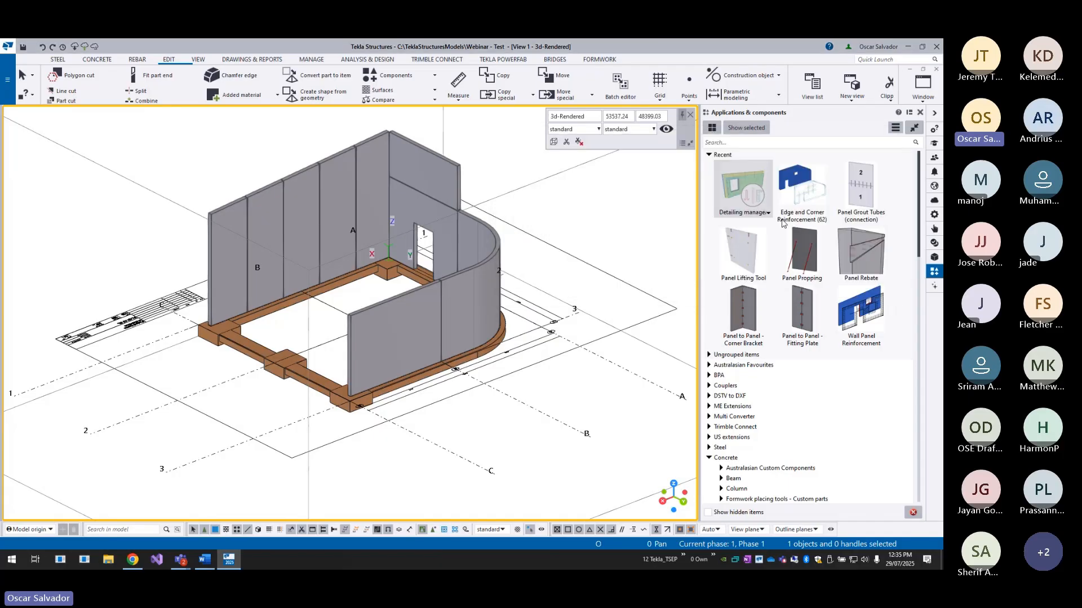
- Apply the Detailing manager component to each of the five panels along the long wall, and end the command
click(750, 202)
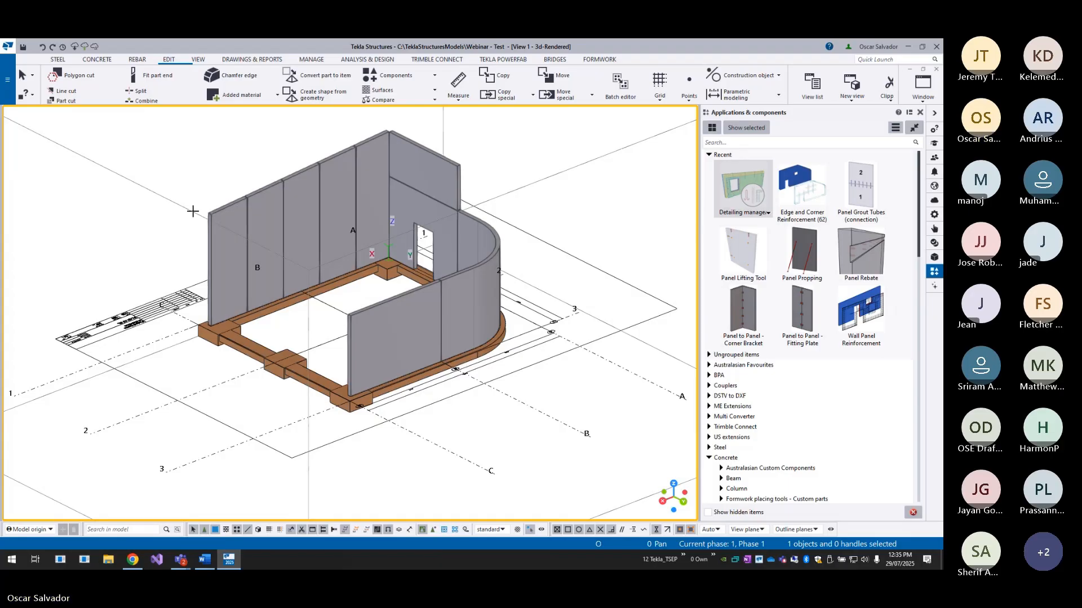
scroll(195, 208, up, 3)
click(264, 278)
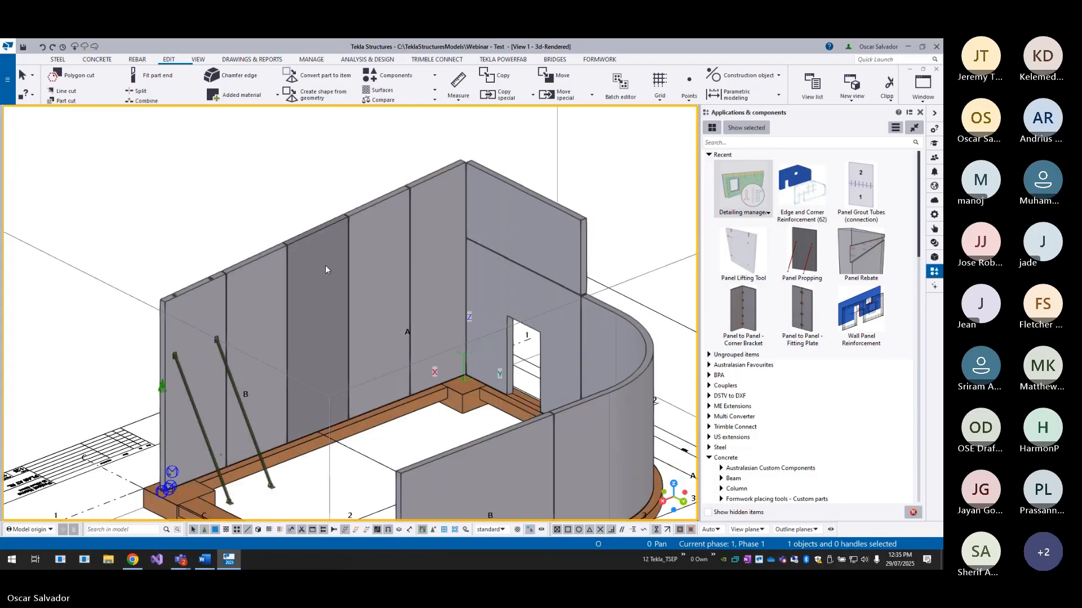
click(325, 264)
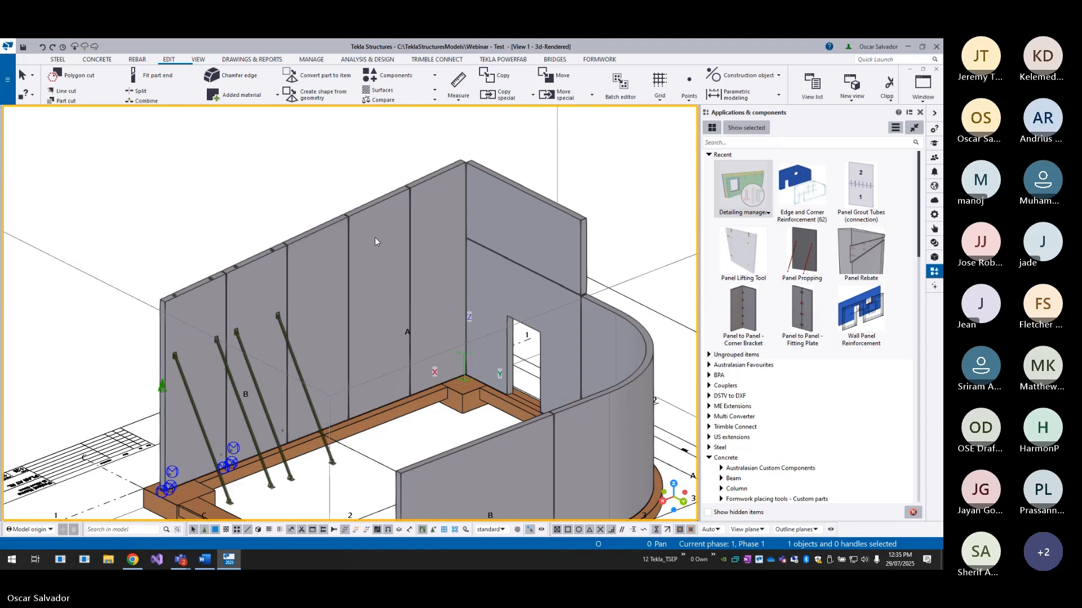
click(400, 235)
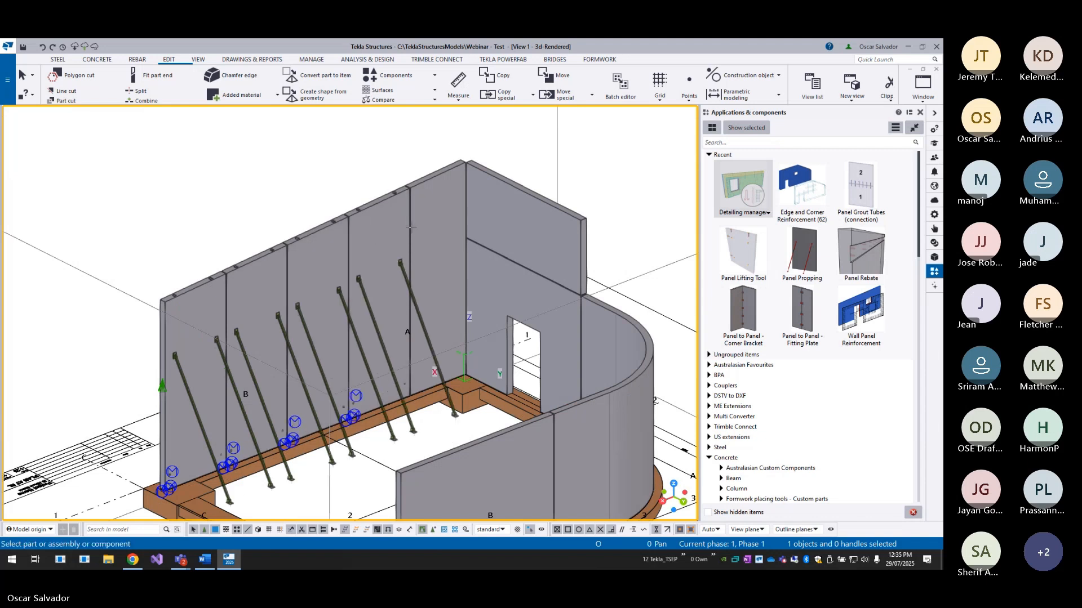
click(444, 233)
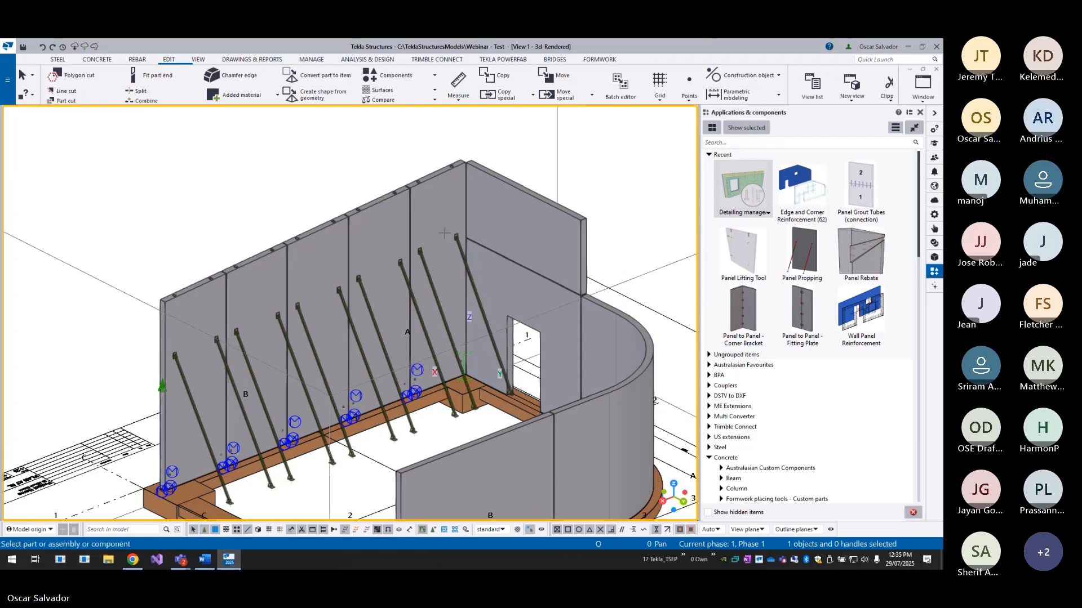
right_click(239, 160)
click(258, 165)
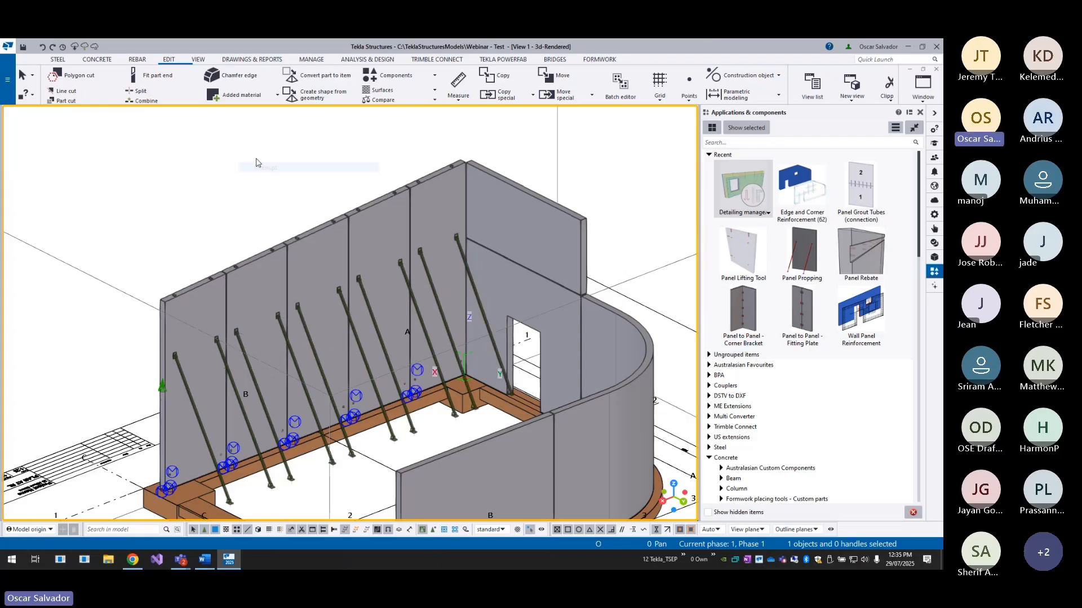
- Display the parts as shaded wireframe to reveal the reinforcement inside the panels, and redraw the view
key(ctrl+2)
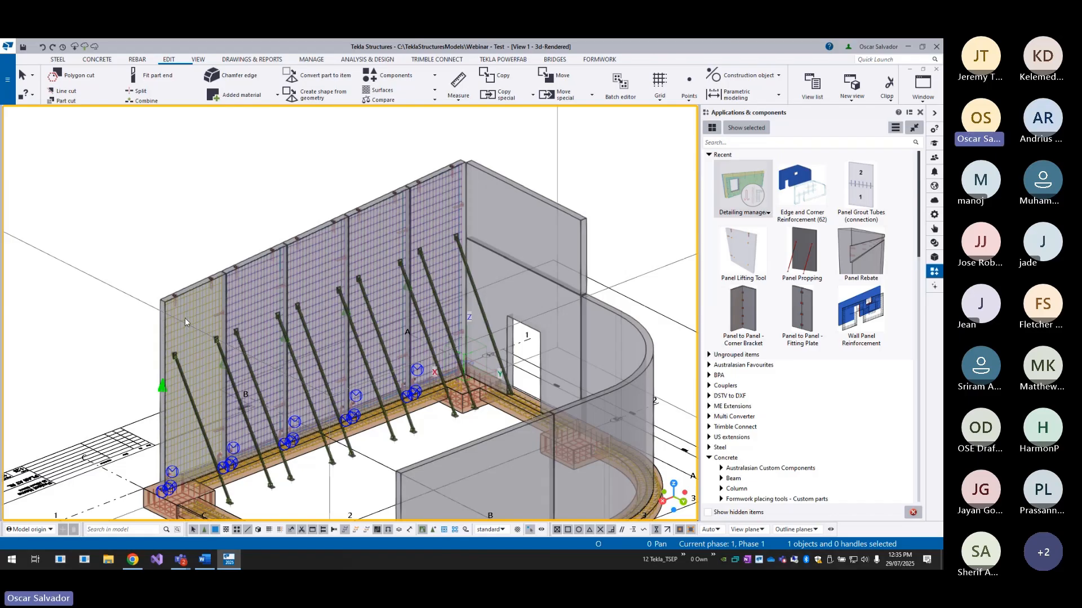
middle_drag(235, 352, 246, 334)
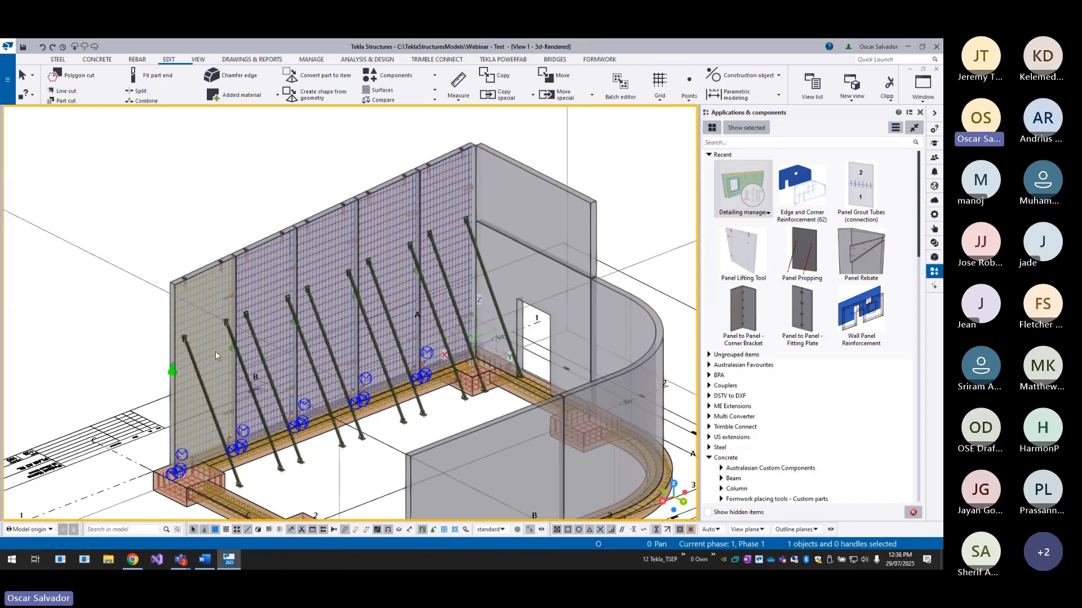
right_click(197, 194)
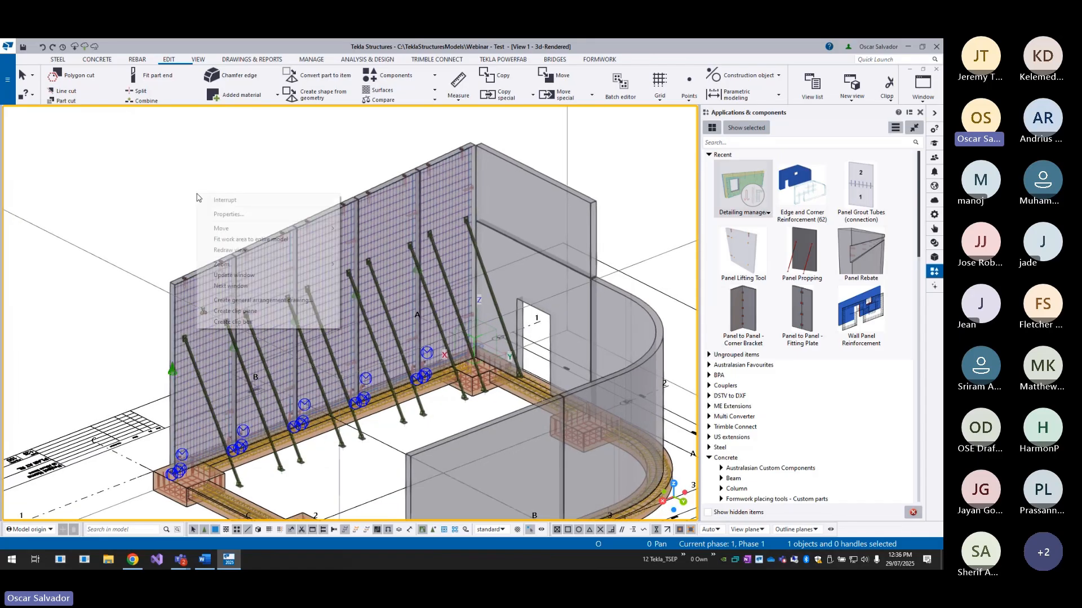
click(197, 193)
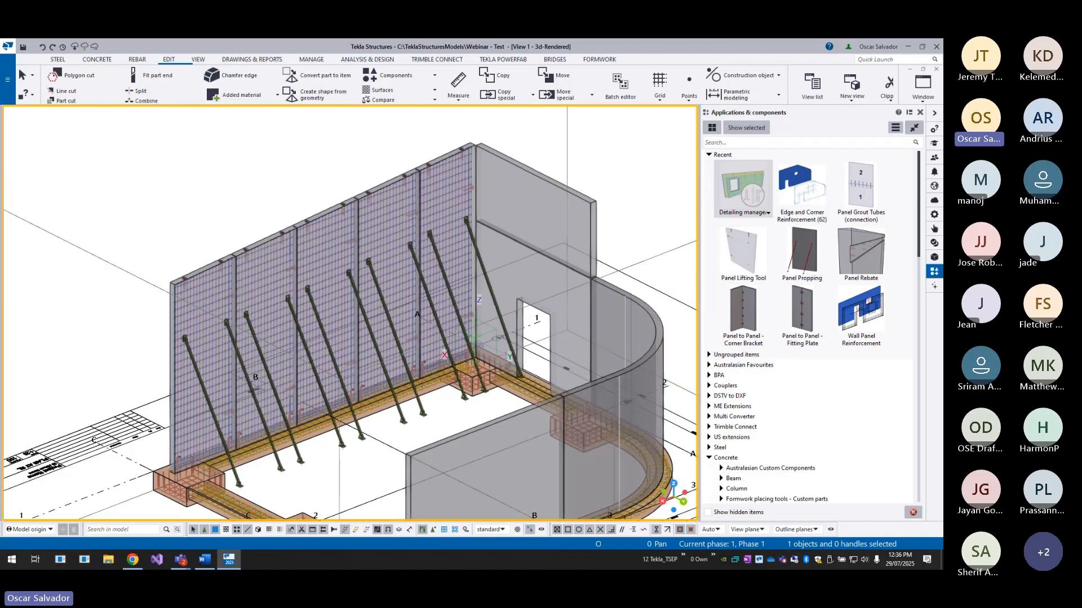
- Switch to the browser showing the BuildingPoint Australia precast component collection in Tekla Warehouse
click(133, 560)
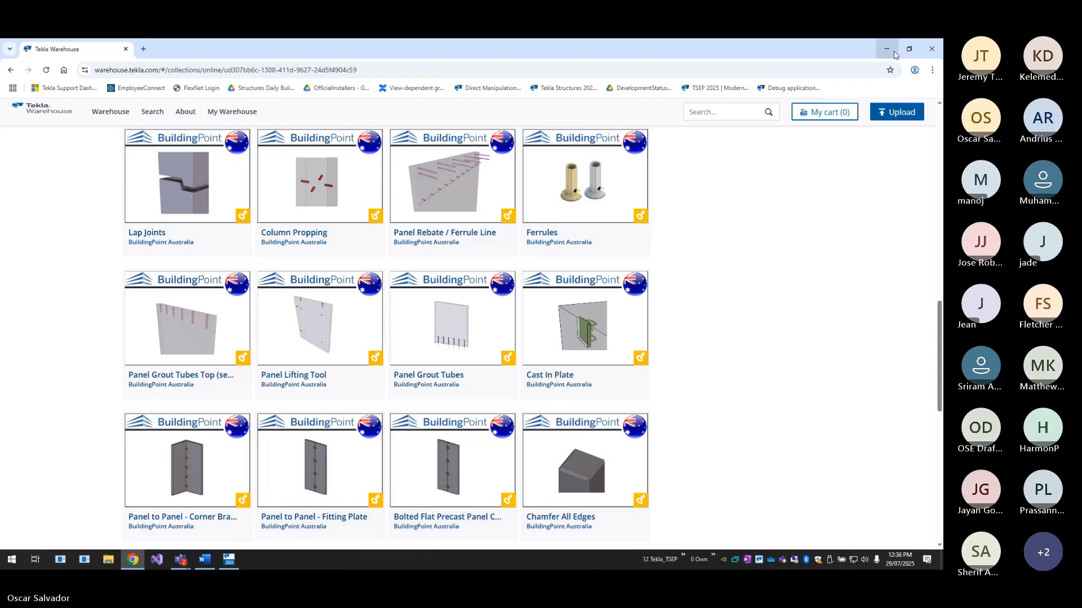
- Return to Tekla Structures, load the BPA settings in the Panel to Panel - Fitting Plate properties, apply them and close the properties
key(alt+Tab)
right_click(792, 302)
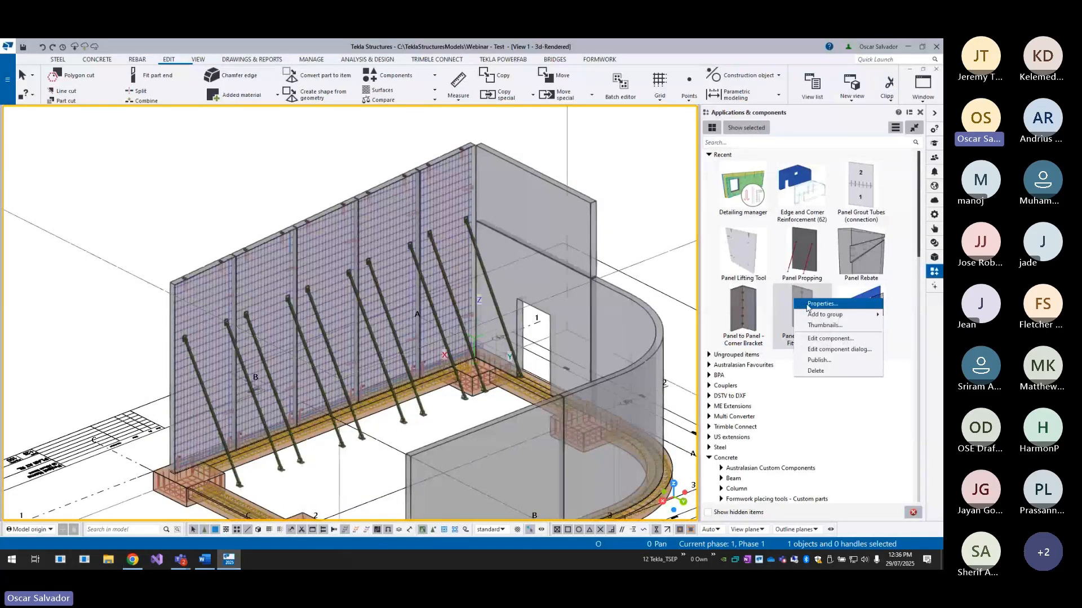
click(809, 311)
click(603, 73)
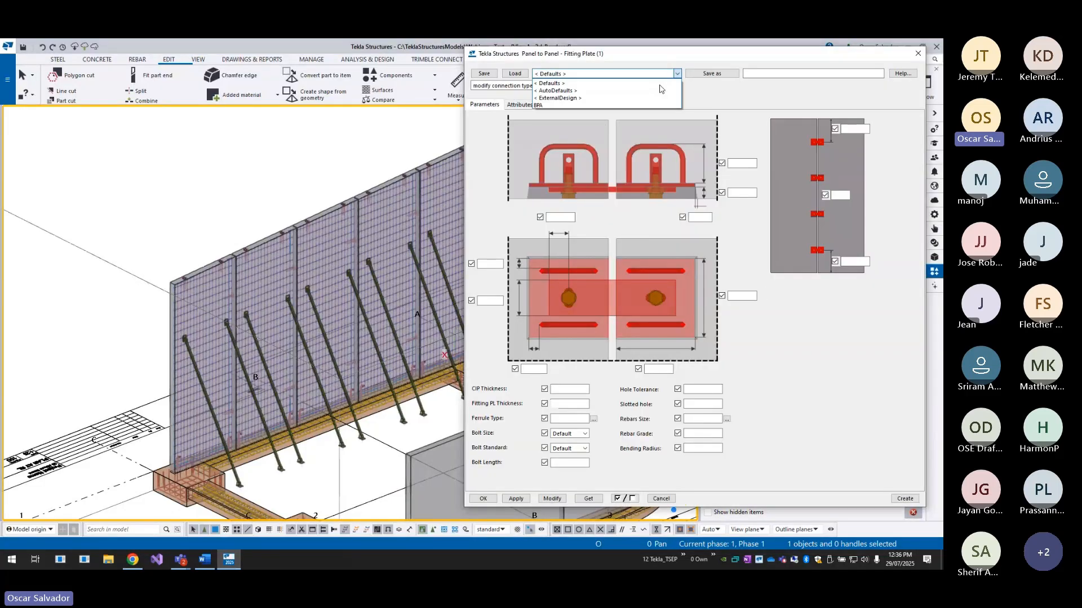
click(544, 89)
click(516, 74)
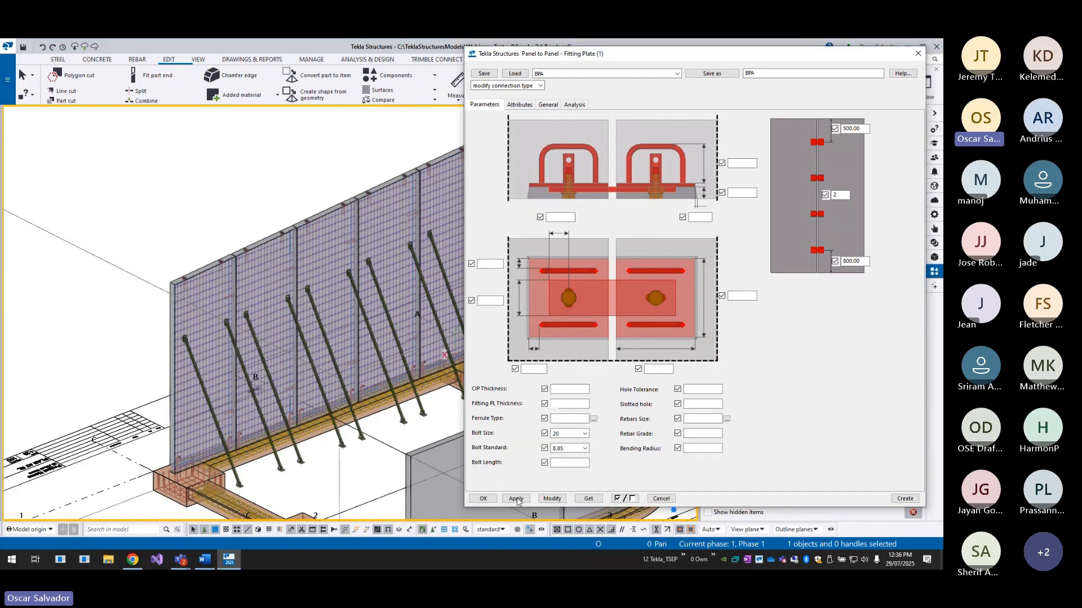
click(483, 499)
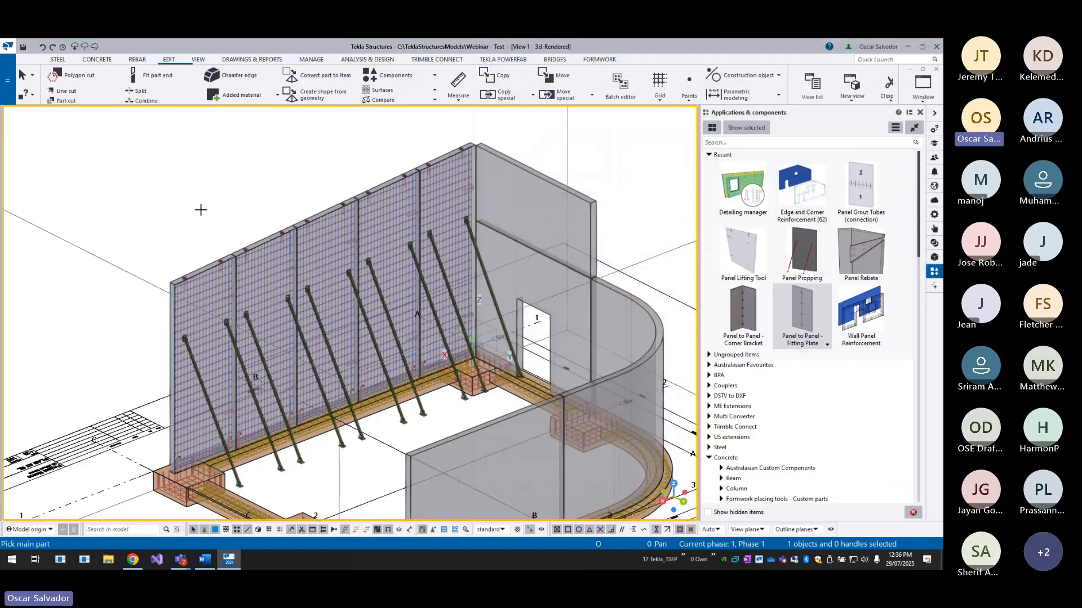
- Connect the five adjacent long-wall panels with the Panel to Panel - Fitting Plate component at each of the four vertical joints
scroll(196, 237, up, 5)
click(208, 277)
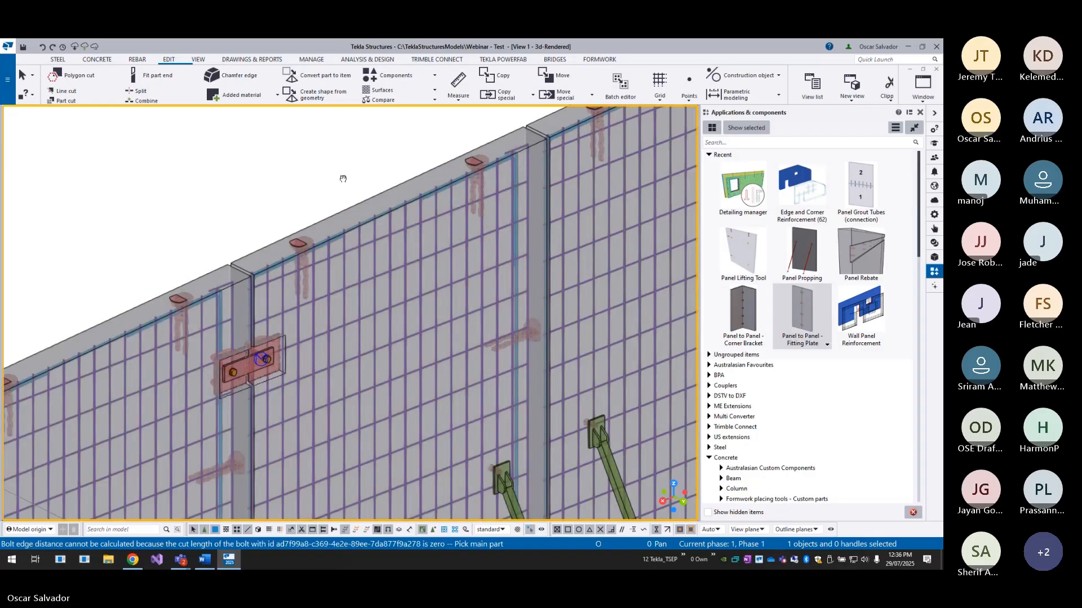
middle_drag(515, 109, 402, 189)
click(387, 214)
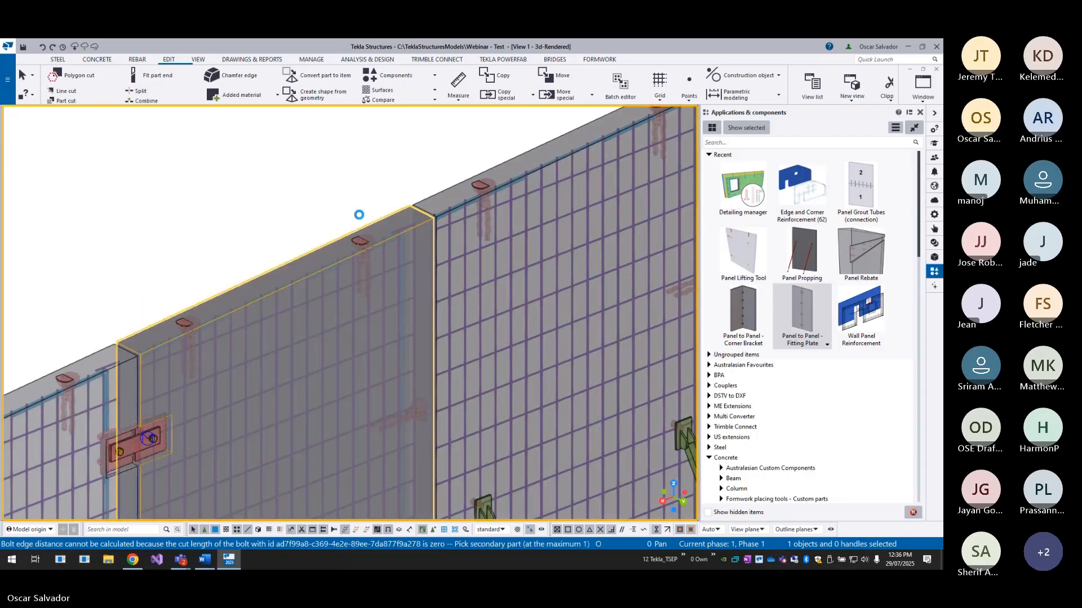
scroll(359, 215, down, 2)
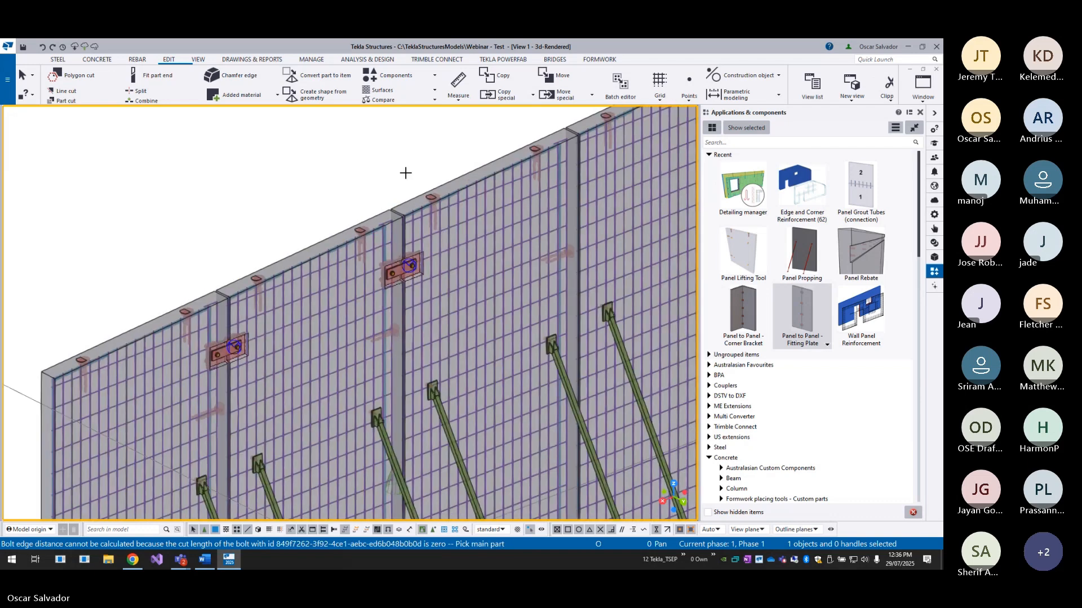
middle_drag(405, 173, 269, 280)
scroll(418, 216, up, 3)
click(398, 264)
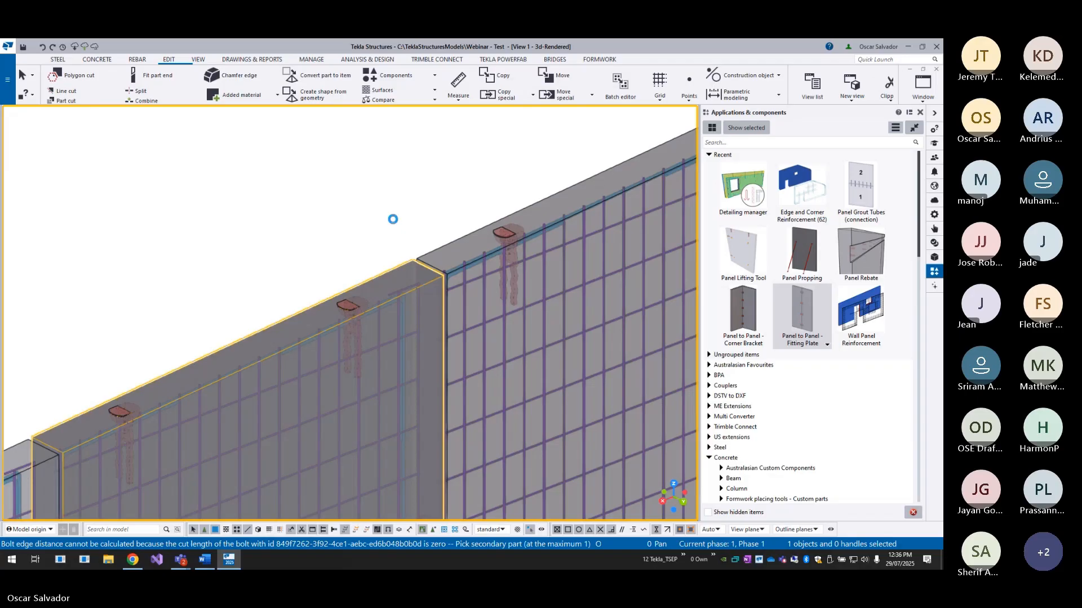
scroll(442, 200, down, 2)
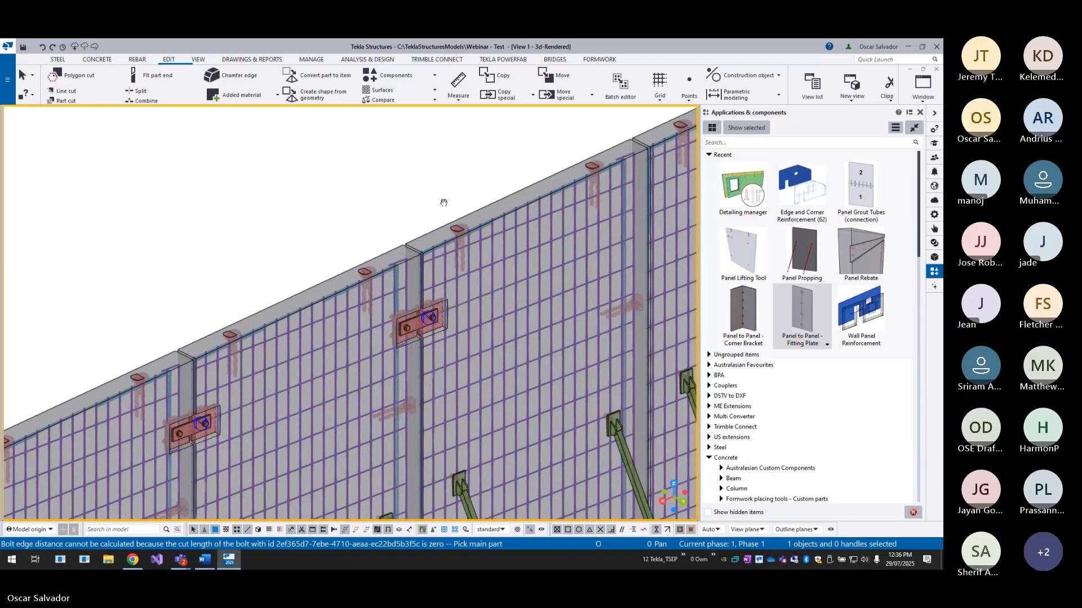
middle_drag(442, 200, 346, 282)
scroll(346, 283, up, 3)
click(341, 301)
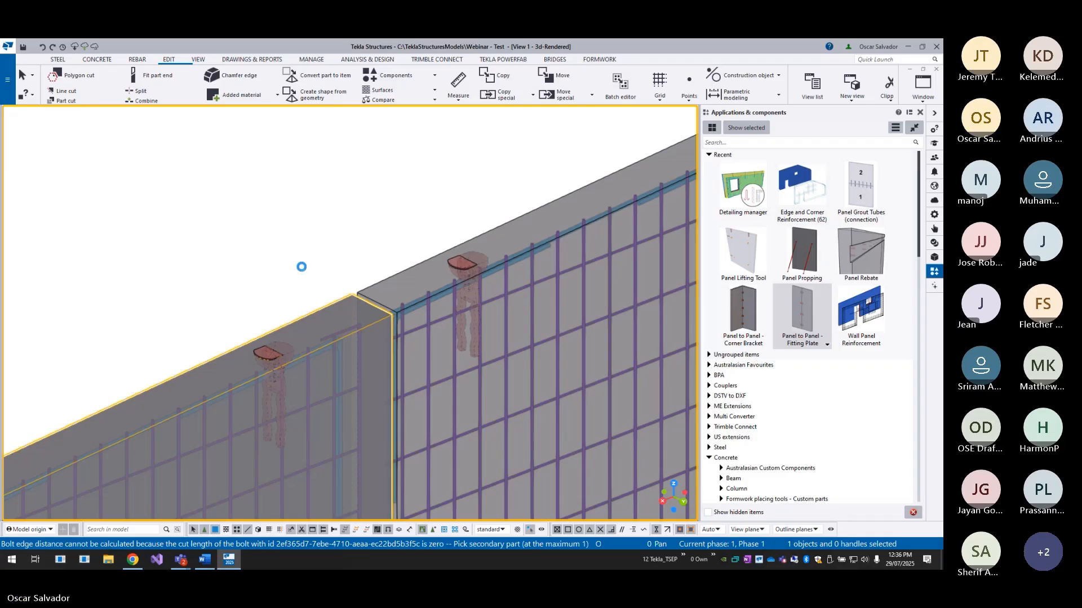
scroll(232, 256, down, 10)
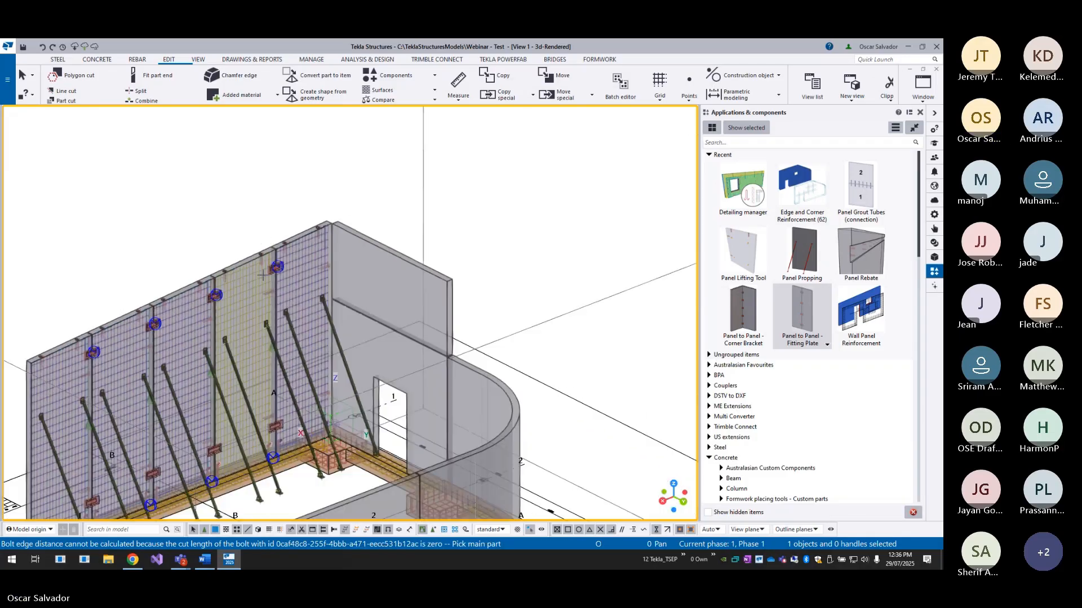
scroll(268, 352, up, 5)
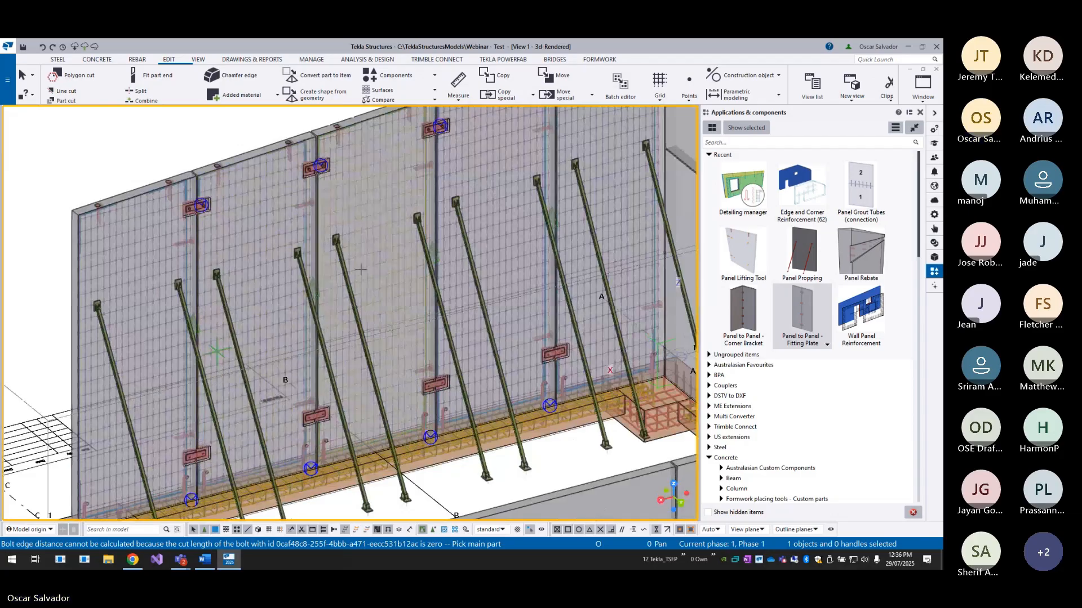
- Apply the Panel to Panel - Corner Bracket component between the long wall's end panel and the lower panel with the door opening, and end the command
scroll(308, 225, up, 2)
middle_drag(450, 207, 274, 268)
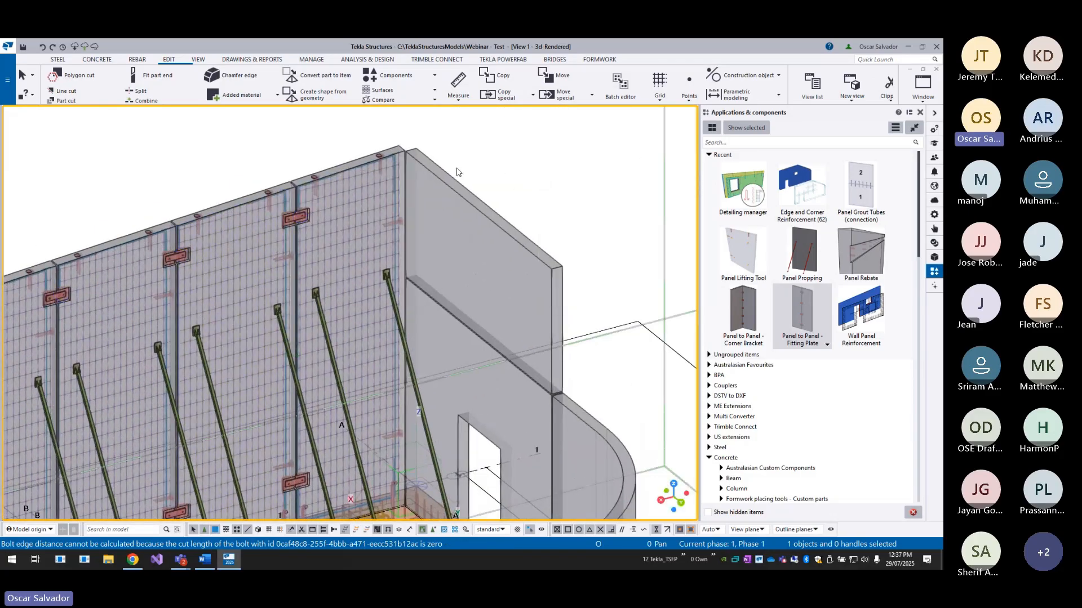
scroll(354, 160, up, 5)
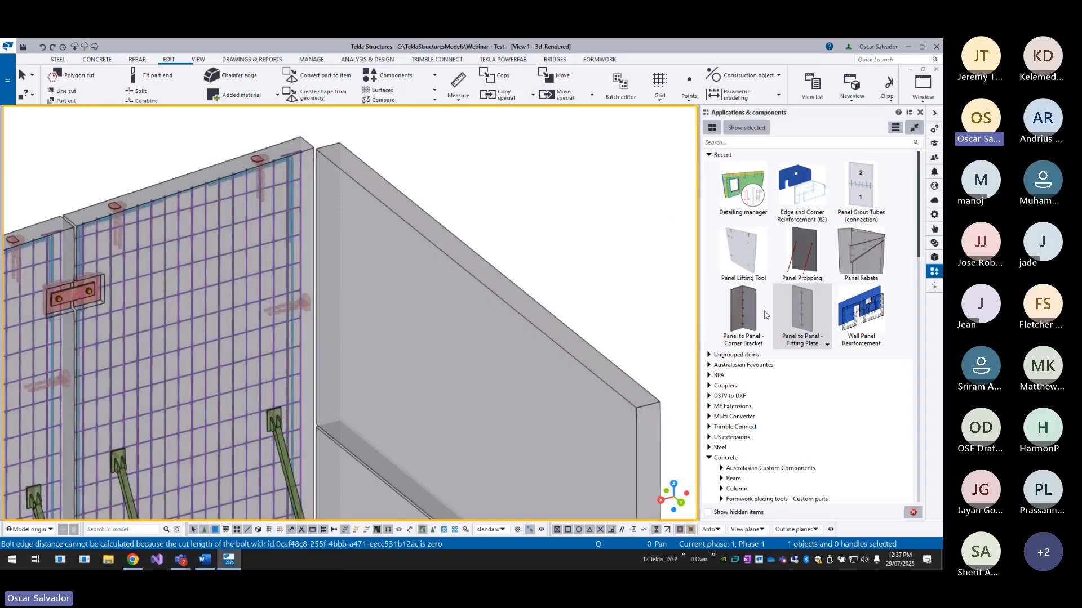
right_click(736, 306)
click(749, 313)
key(Escape)
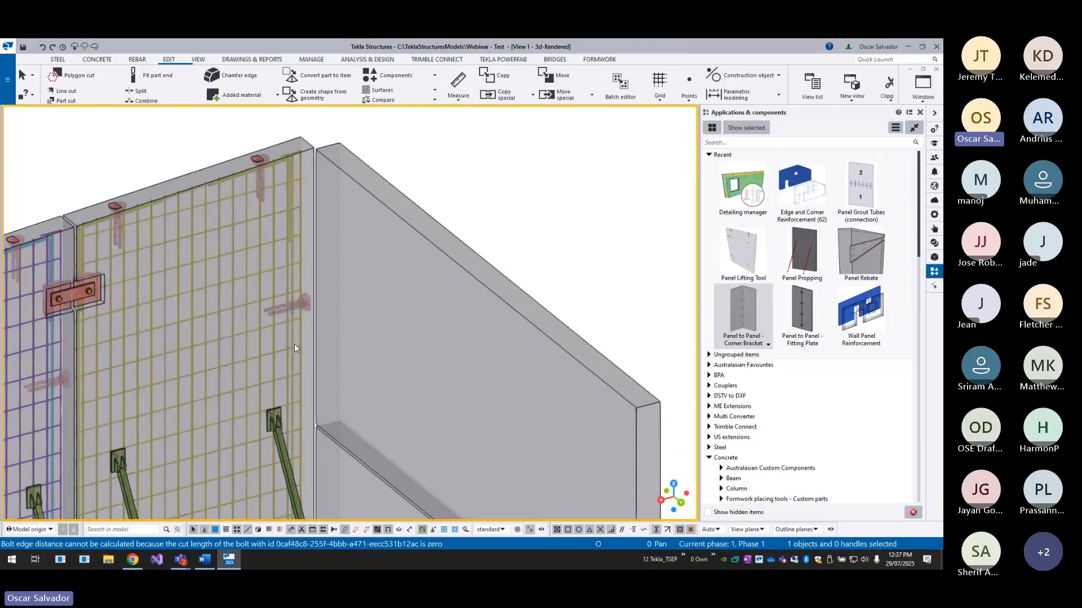
middle_drag(296, 339, 296, 335)
click(766, 298)
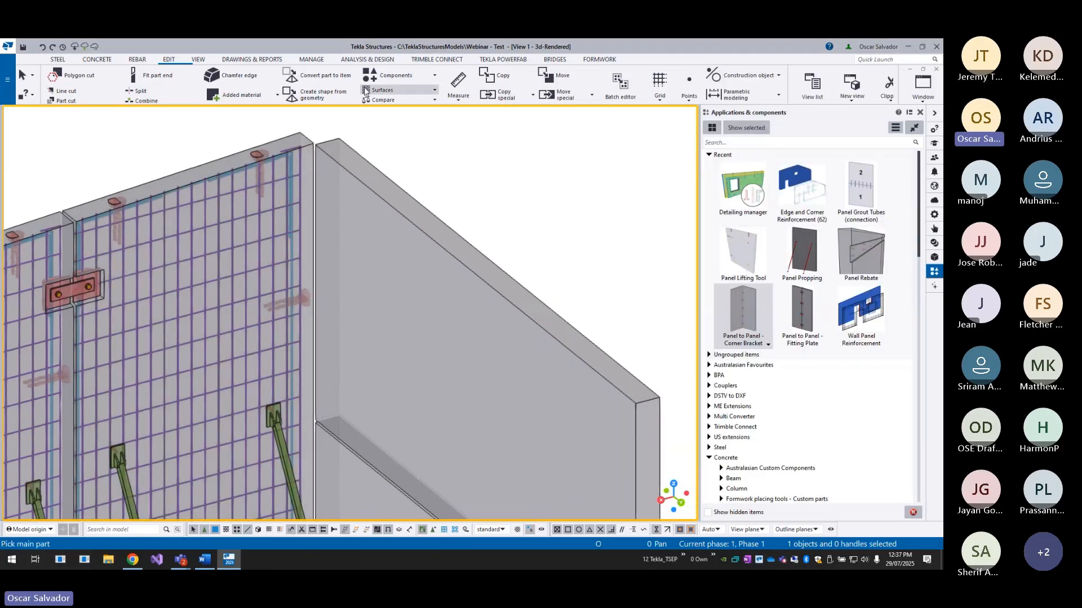
click(309, 139)
scroll(360, 378, up, 3)
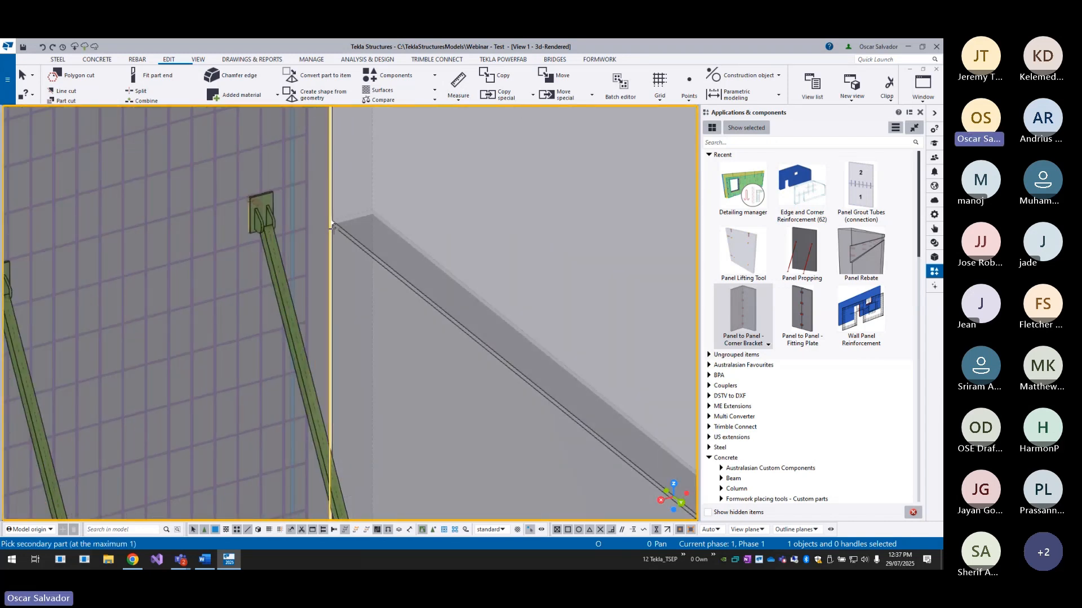
scroll(333, 227, up, 4)
click(364, 282)
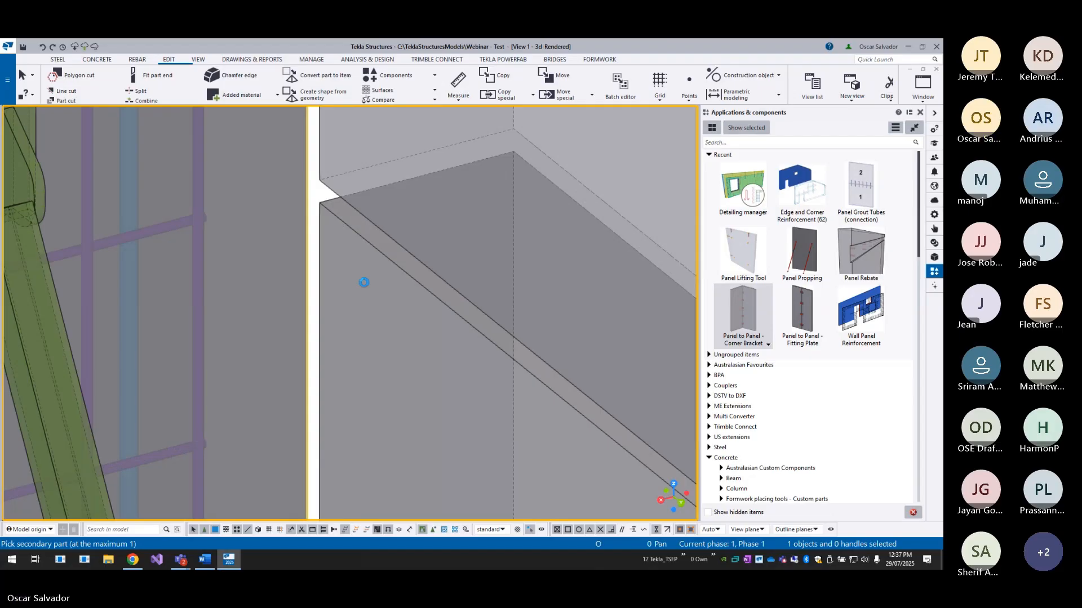
scroll(364, 282, down, 8)
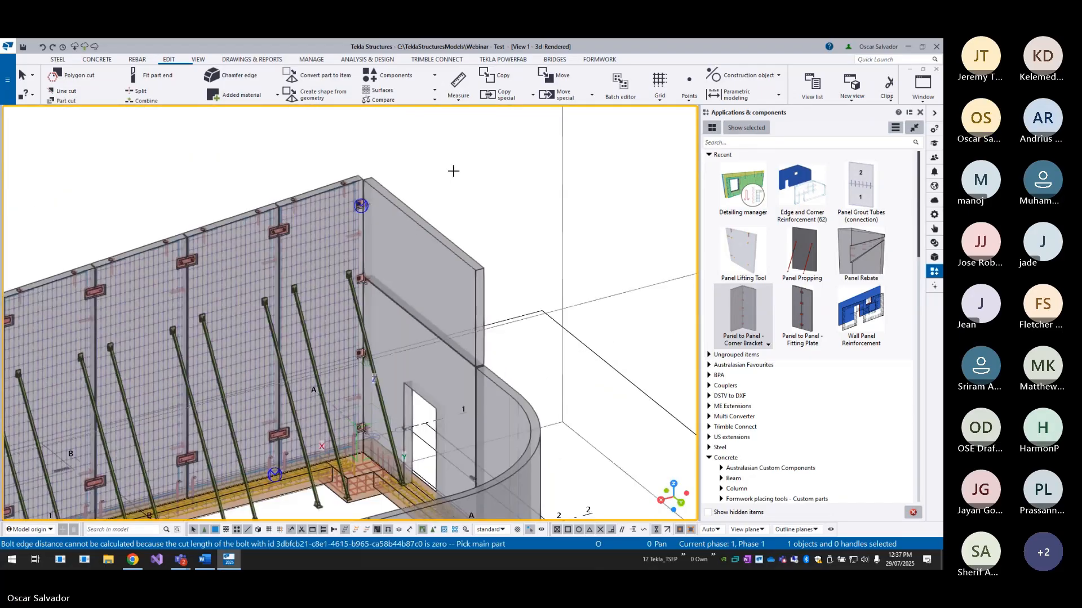
right_click(453, 171)
click(473, 179)
- Modify the placed corner bracket connection with the BPA1 settings and close its properties
scroll(338, 204, up, 5)
double_click(305, 204)
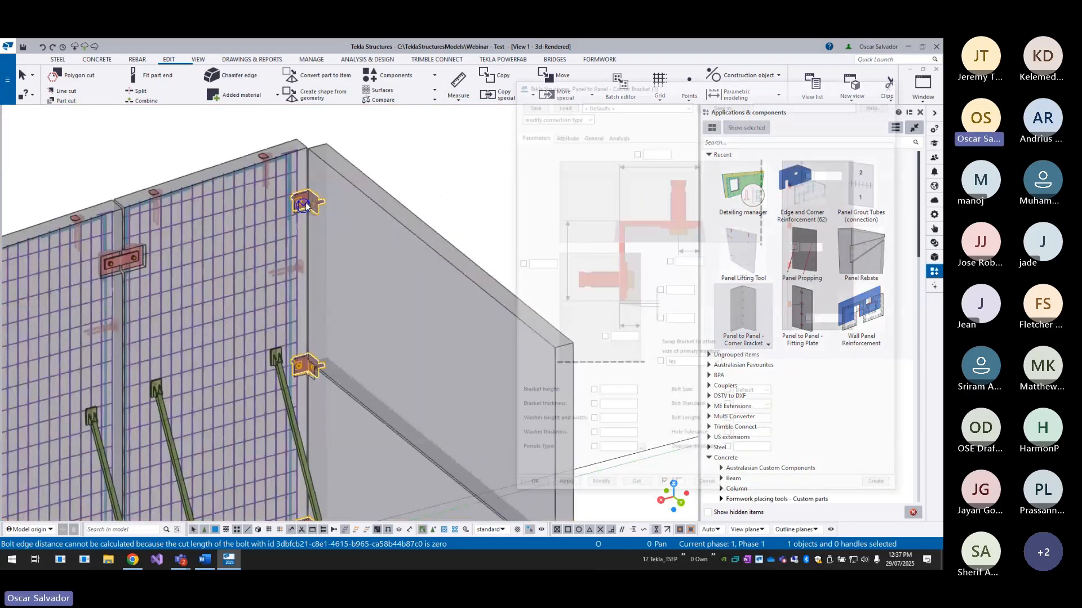
click(599, 103)
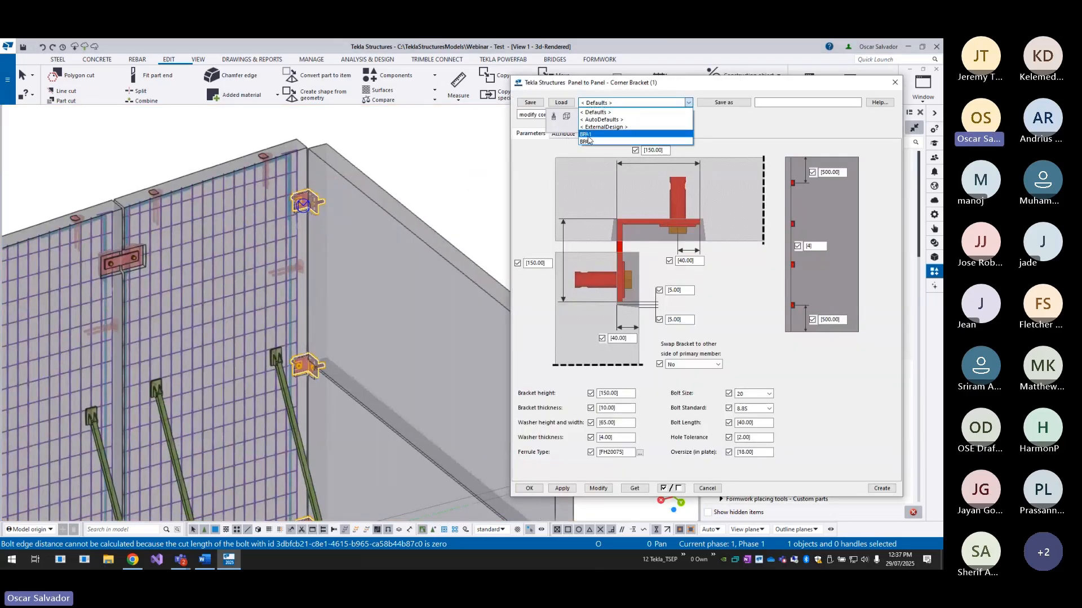
click(587, 135)
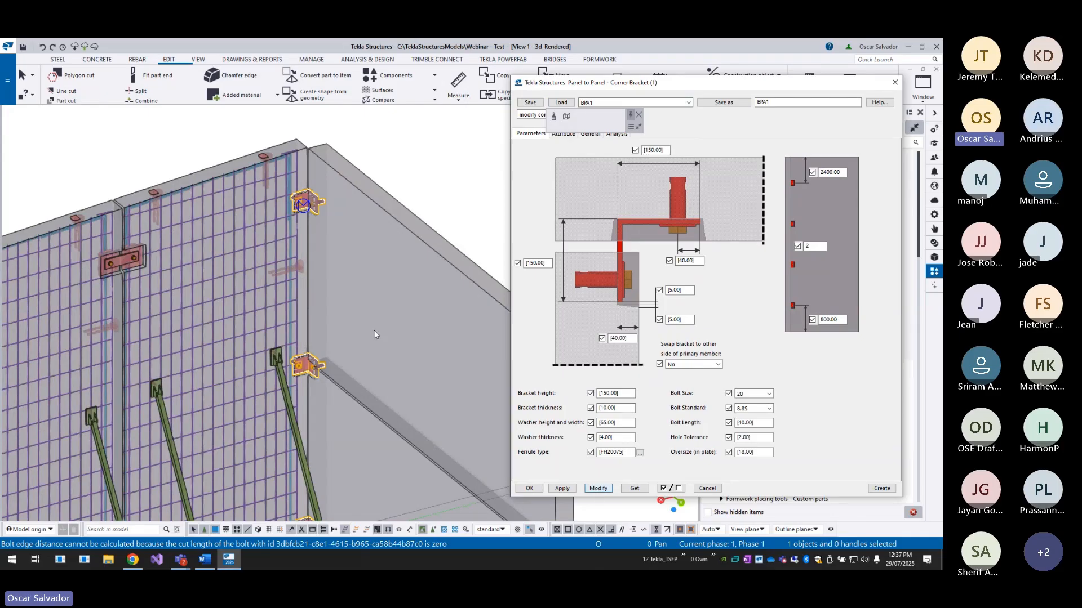
click(896, 84)
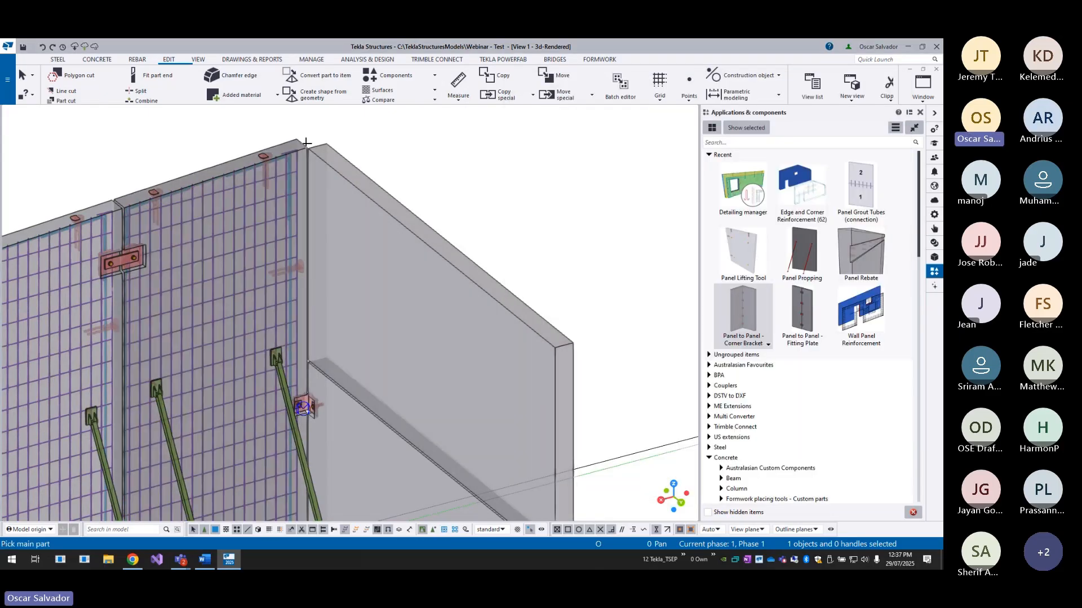
- Apply the Corner Bracket component between the long wall's end panel and the upper short-wall panel, and end the command
click(307, 143)
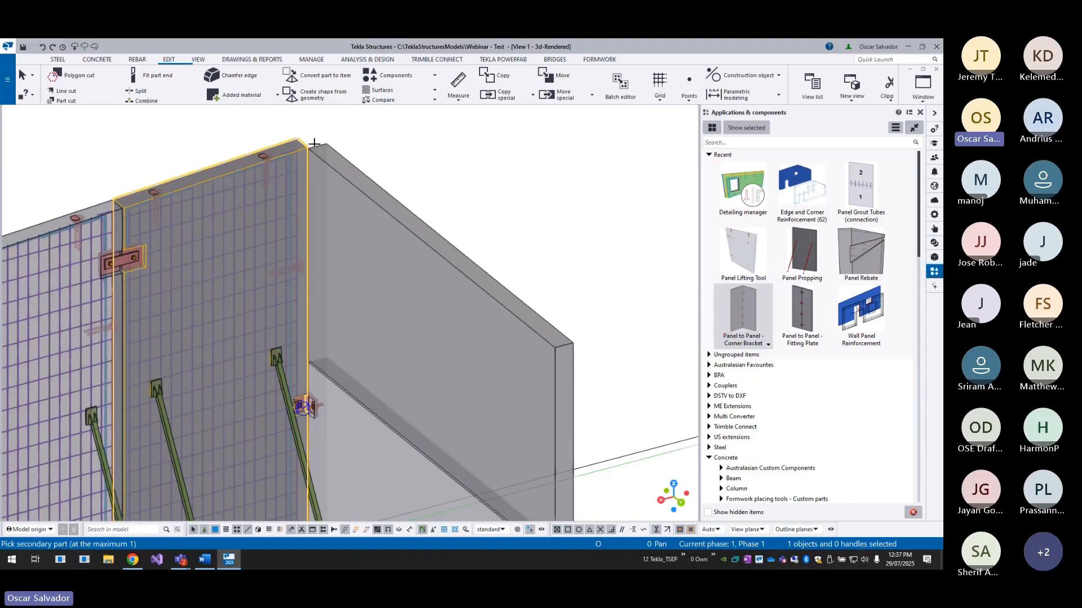
right_click(452, 166)
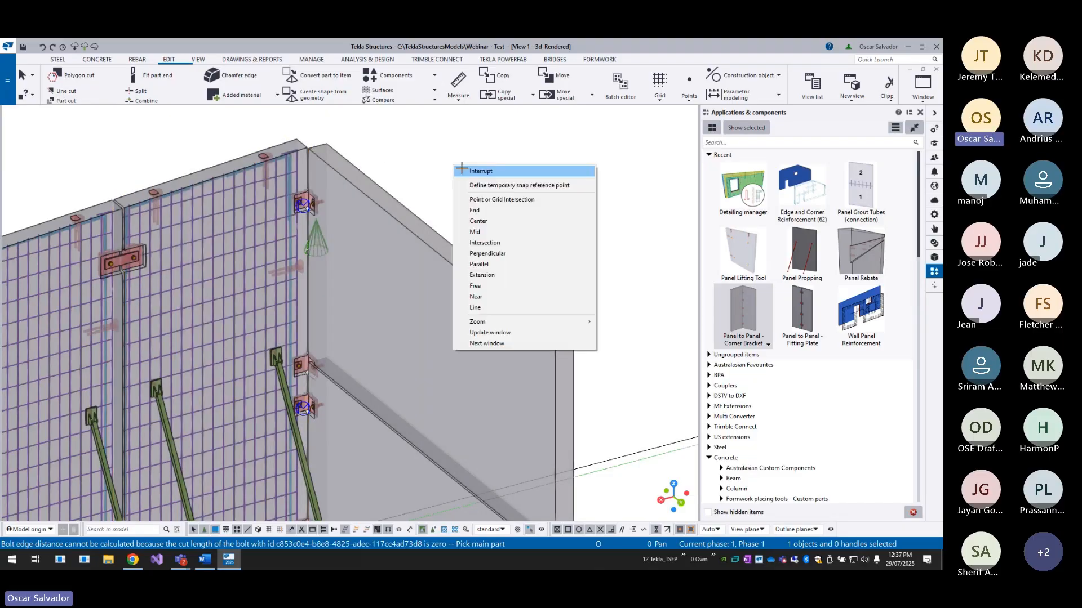
click(461, 170)
- Modify the upper panel's corner bracket connection with the BPA2 settings and close its properties
scroll(327, 201, up, 4)
double_click(251, 204)
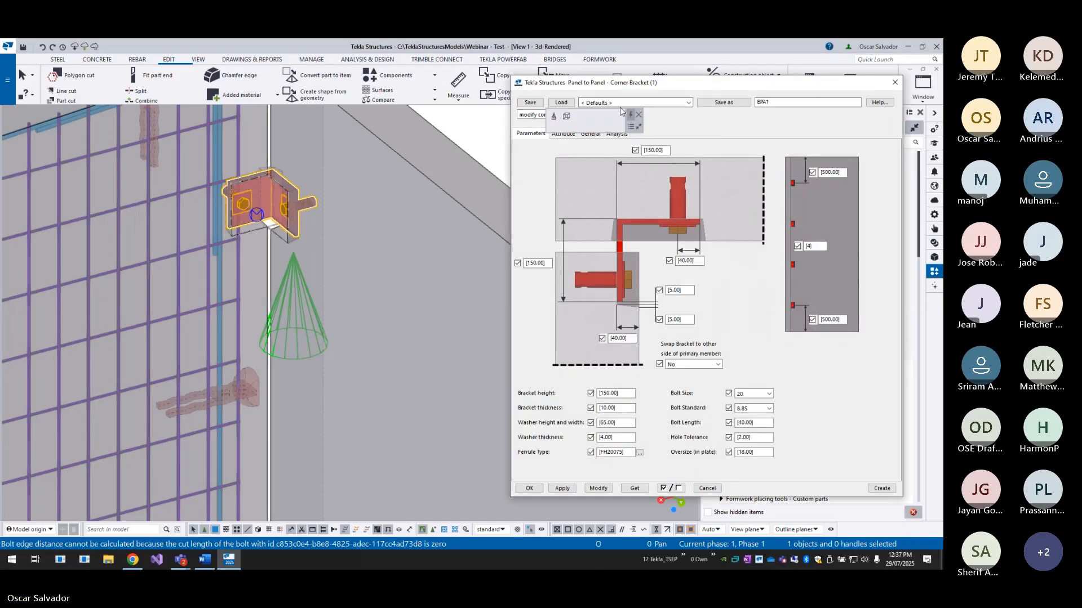
click(619, 103)
click(591, 142)
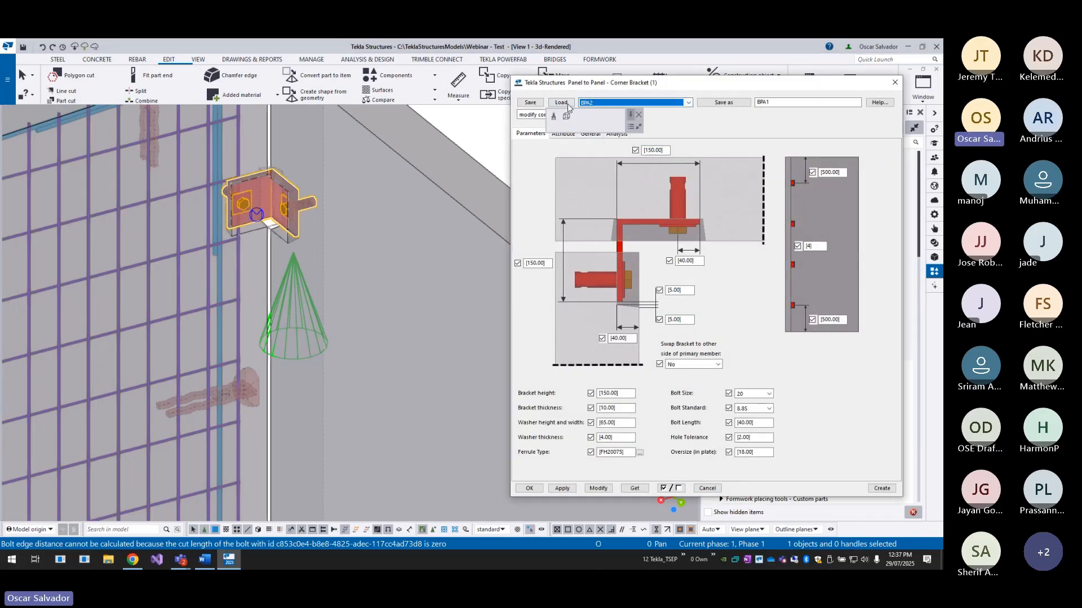
click(599, 488)
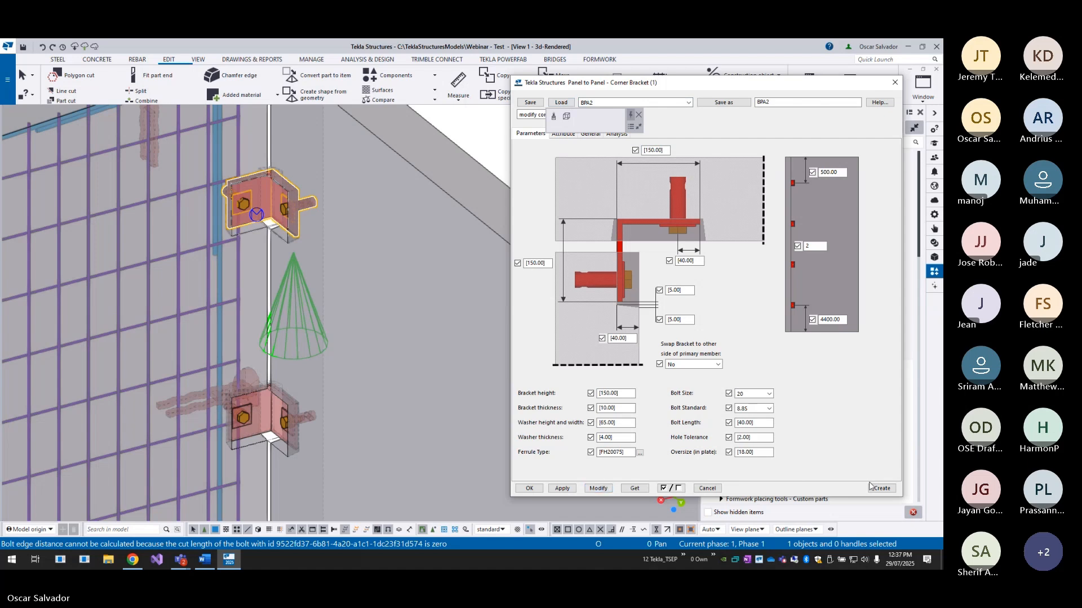
click(707, 488)
scroll(334, 309, down, 5)
scroll(333, 309, down, 2)
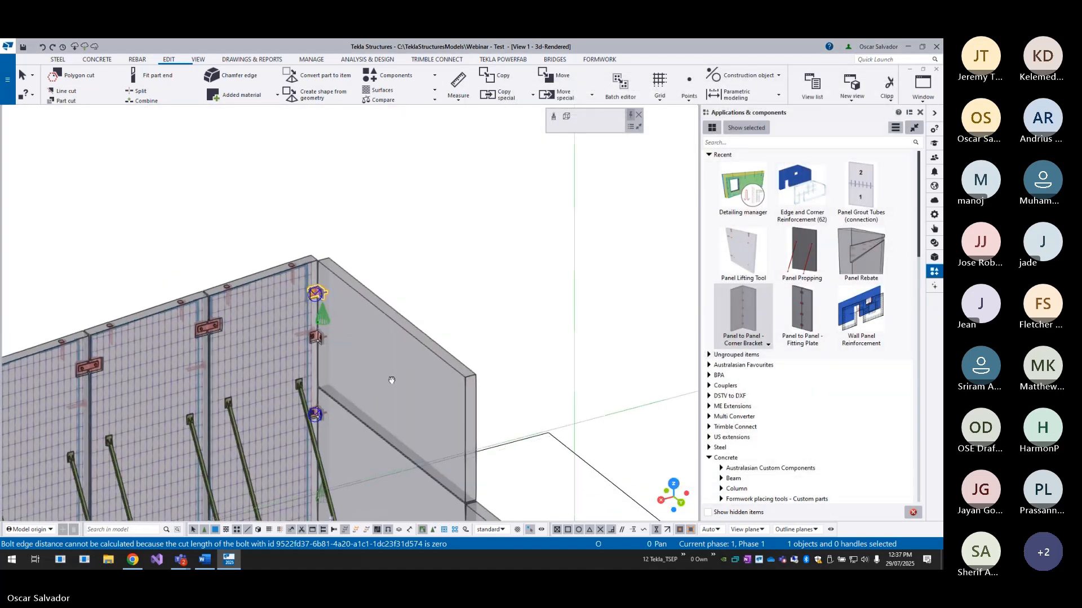
ctrl+middle_drag(391, 377, 434, 278)
scroll(433, 388, up, 4)
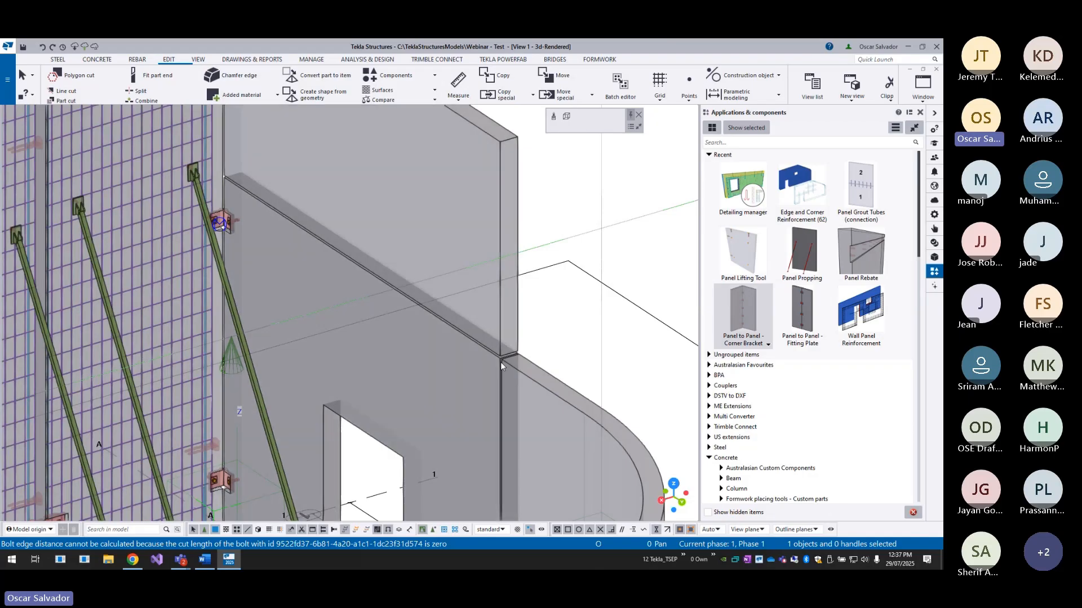
scroll(477, 356, up, 3)
scroll(476, 356, down, 3)
click(493, 283)
click(473, 235)
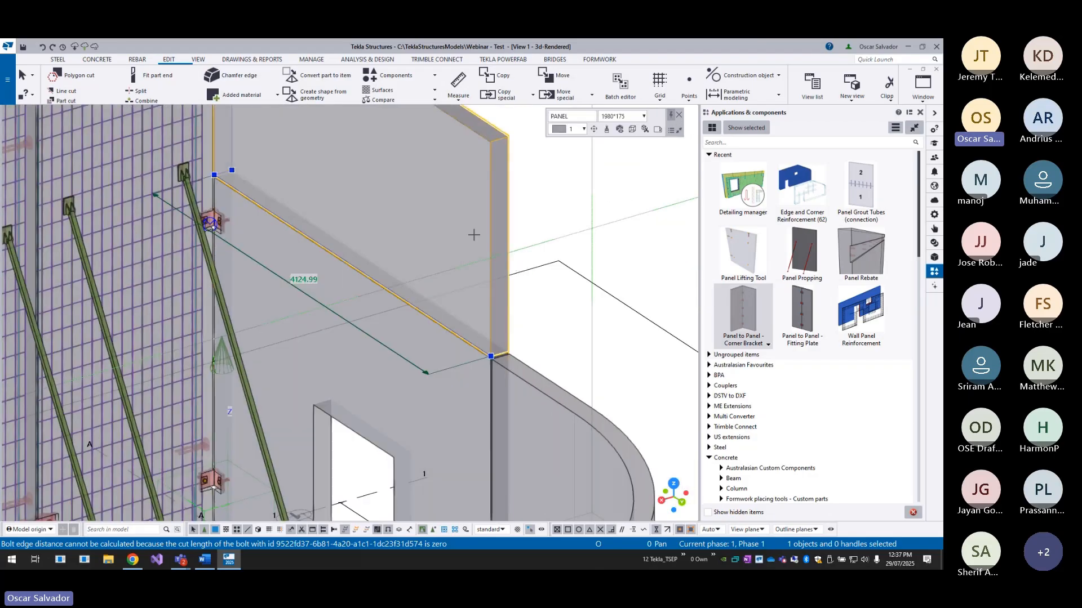
click(413, 324)
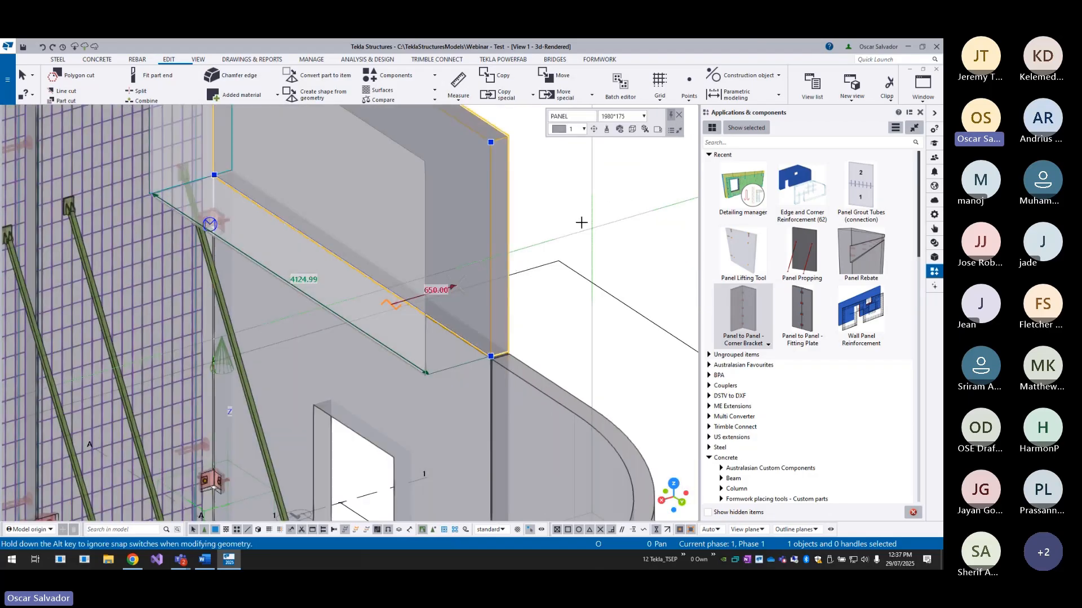
key(ctrl+z)
- Apply the Panel Grout Tubes (connection) component from the lower panel with the door opening to the panel above it
middle_drag(567, 210, 503, 255)
click(855, 192)
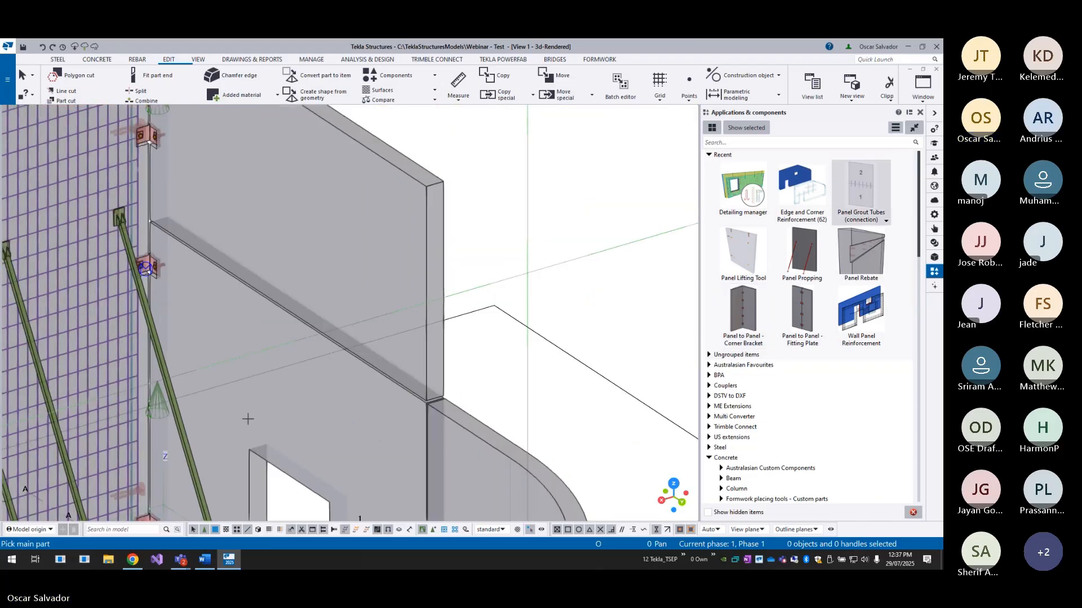
click(241, 415)
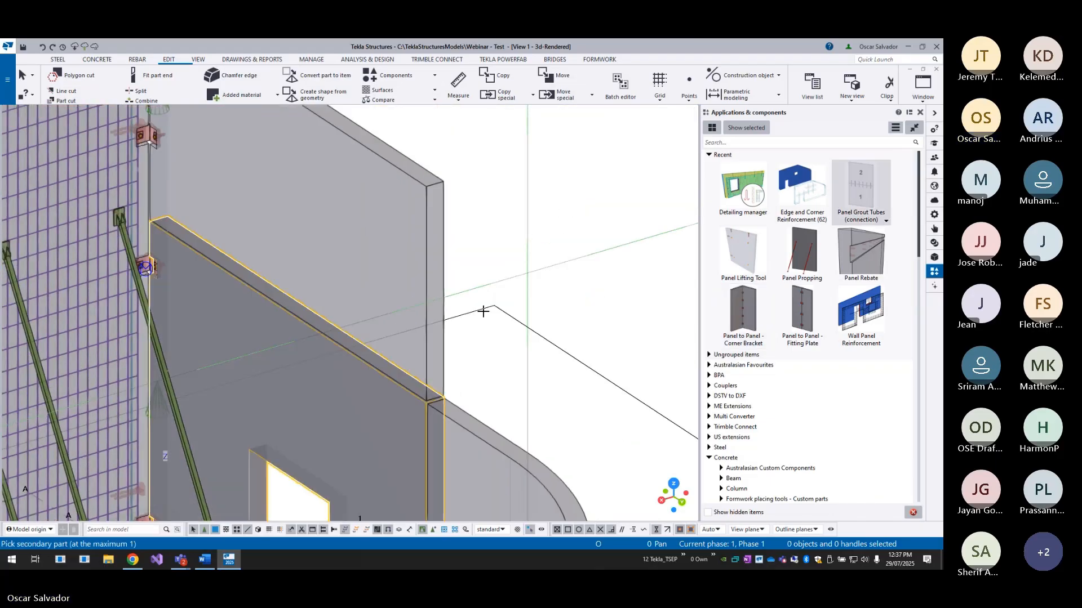
click(445, 258)
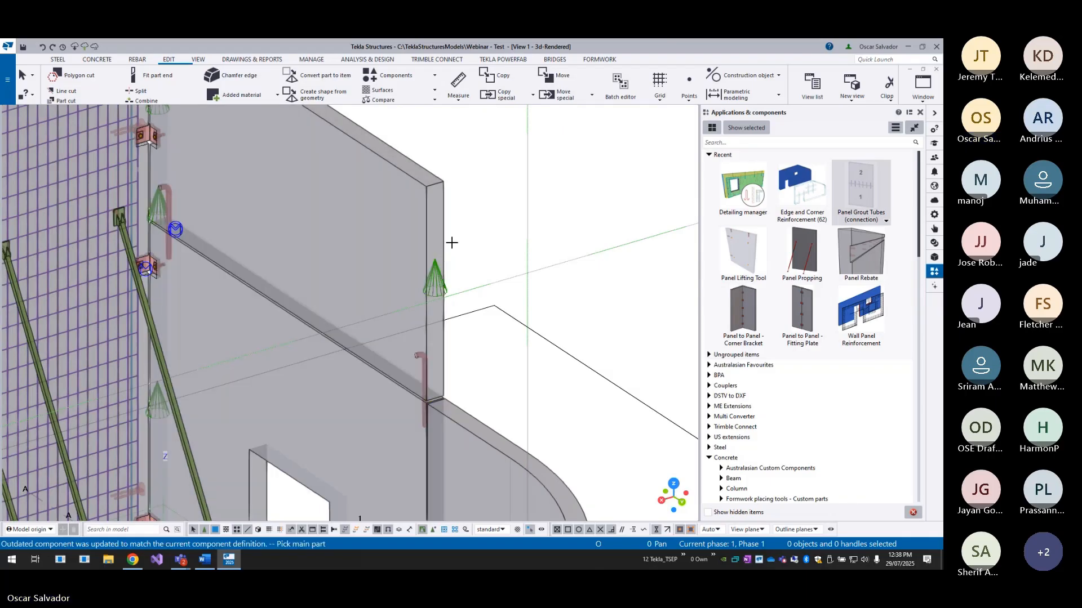
- Modify the new grout tube connection to equal spacings by maximum centres, with a max spacing of 800
right_click(462, 203)
click(483, 208)
scroll(397, 378, up, 4)
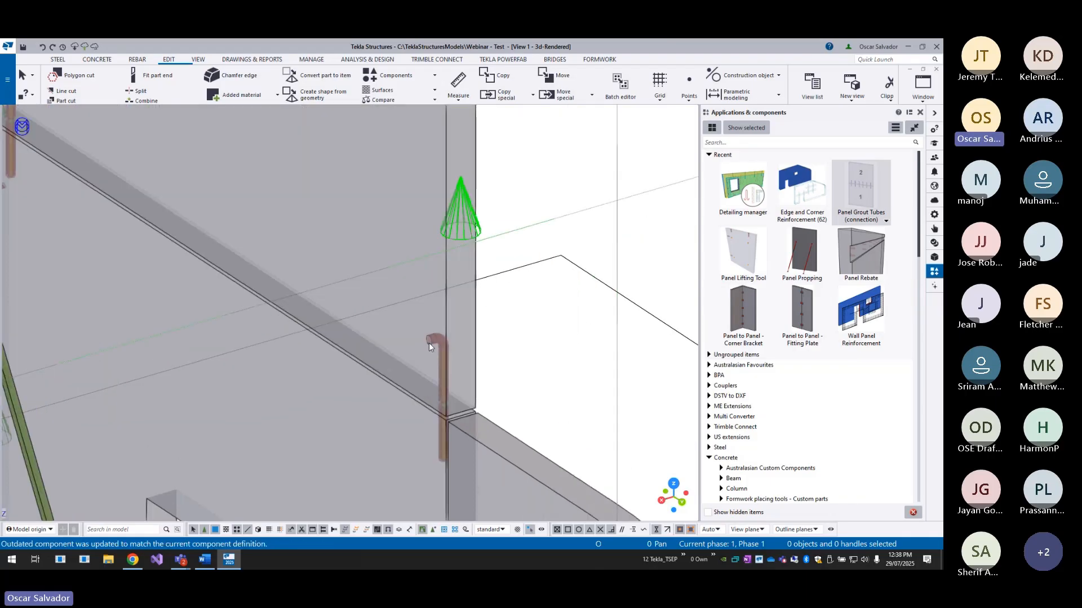
double_click(428, 342)
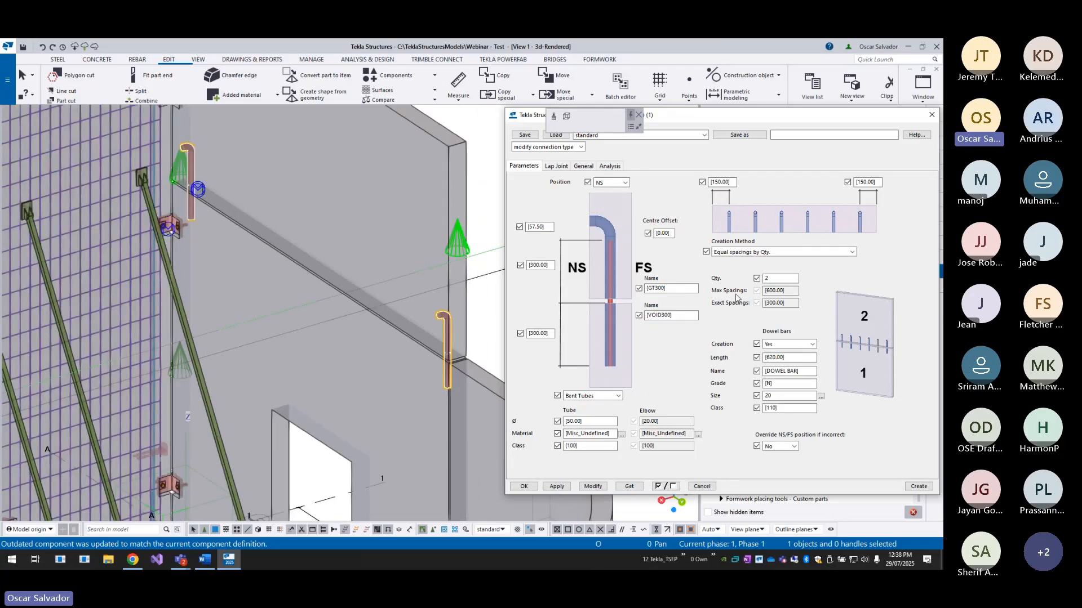
click(762, 253)
click(779, 265)
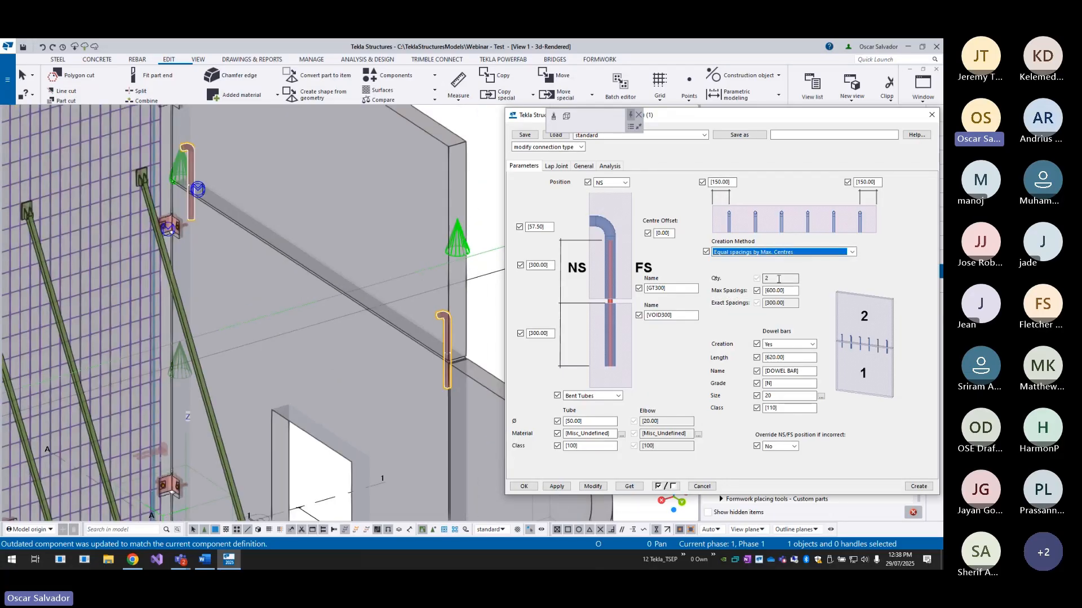
double_click(787, 290)
text(800)
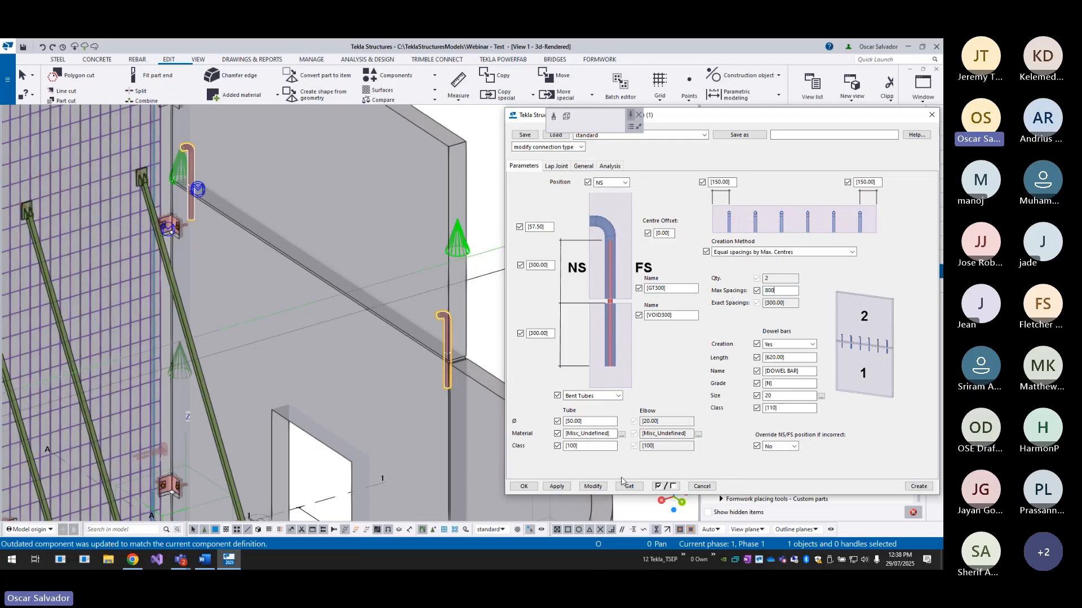
click(593, 486)
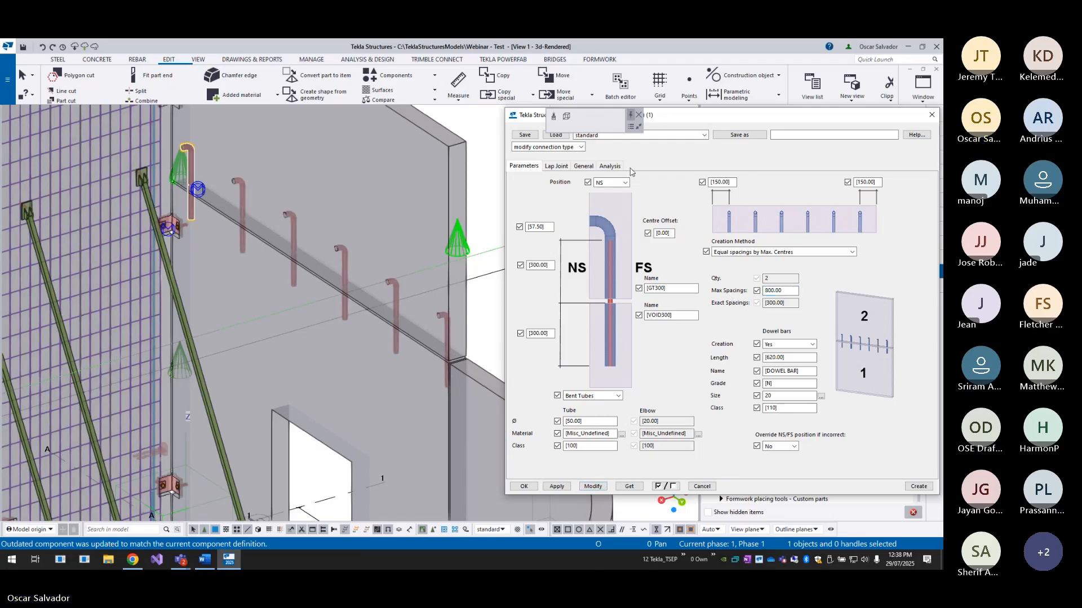
- Enable the lap joint in the grout tube connection, choose the third end shape for both ends, and modify the connection
click(555, 166)
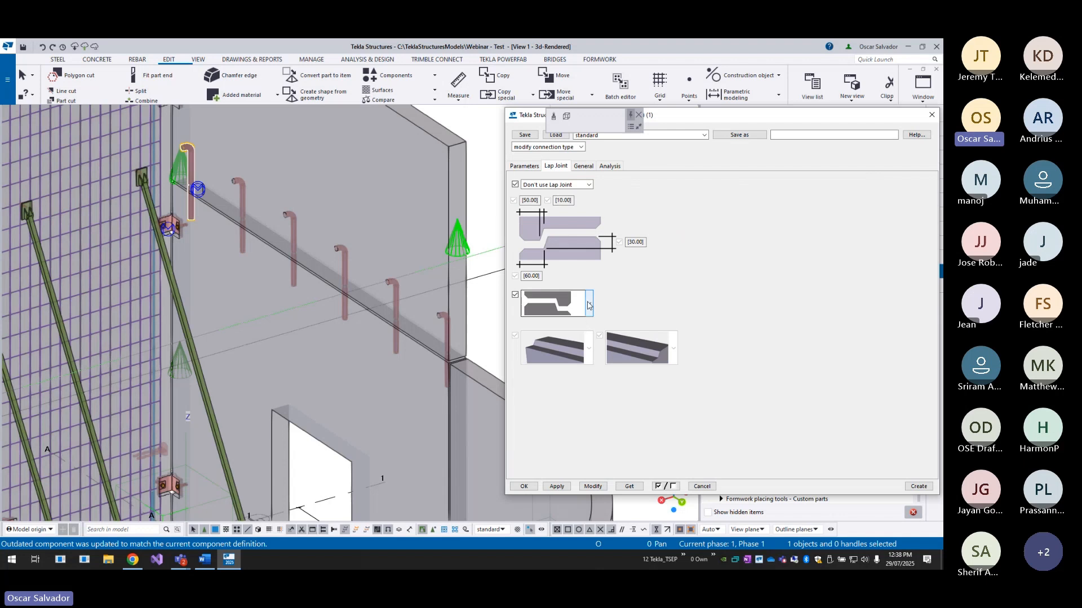
click(586, 185)
click(549, 203)
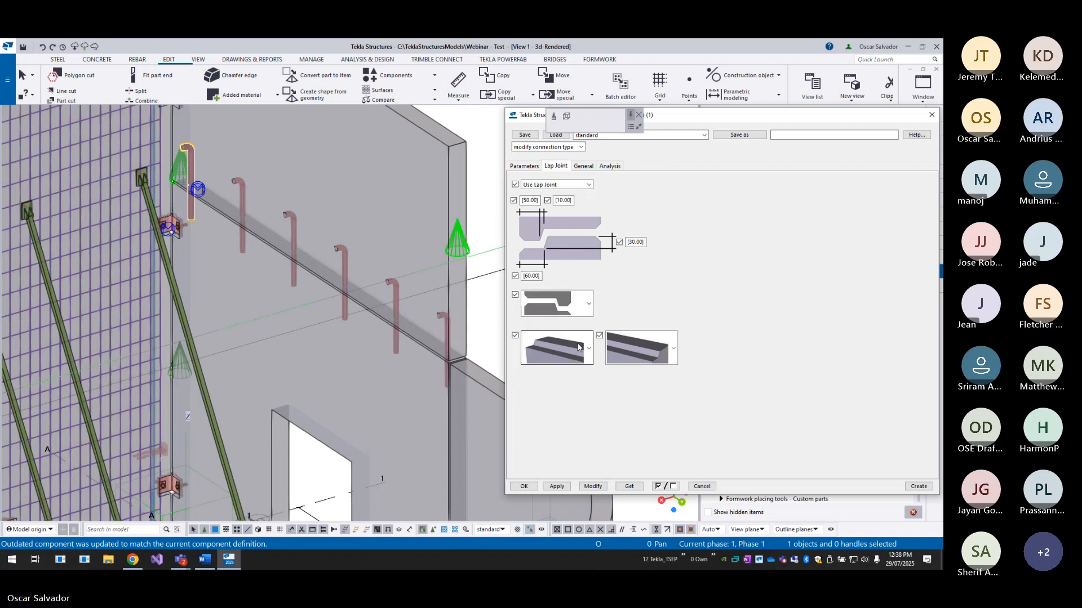
click(578, 347)
click(565, 454)
click(641, 349)
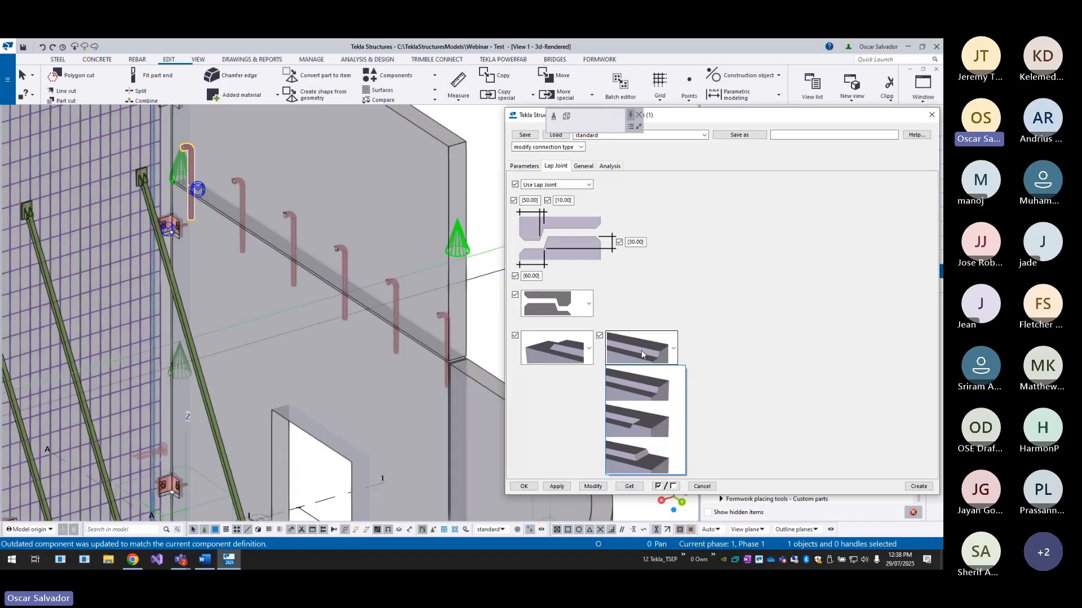
click(641, 453)
click(590, 486)
- Inspect the lap joint at the panels' free end, display the parts as opaque, and close the grout tube properties
scroll(459, 366, up, 6)
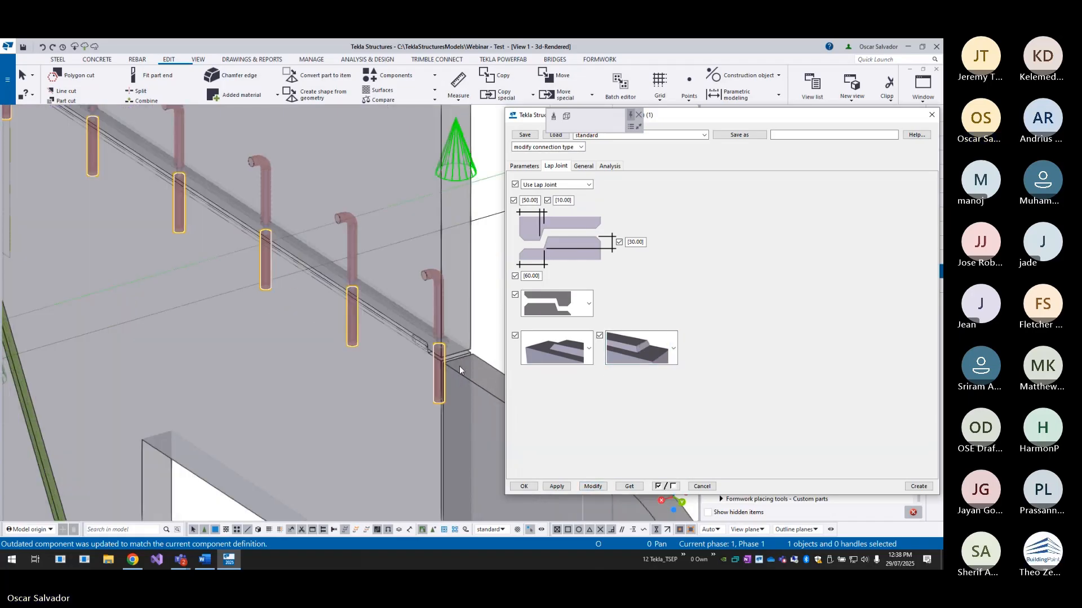
key(v)
click(331, 281)
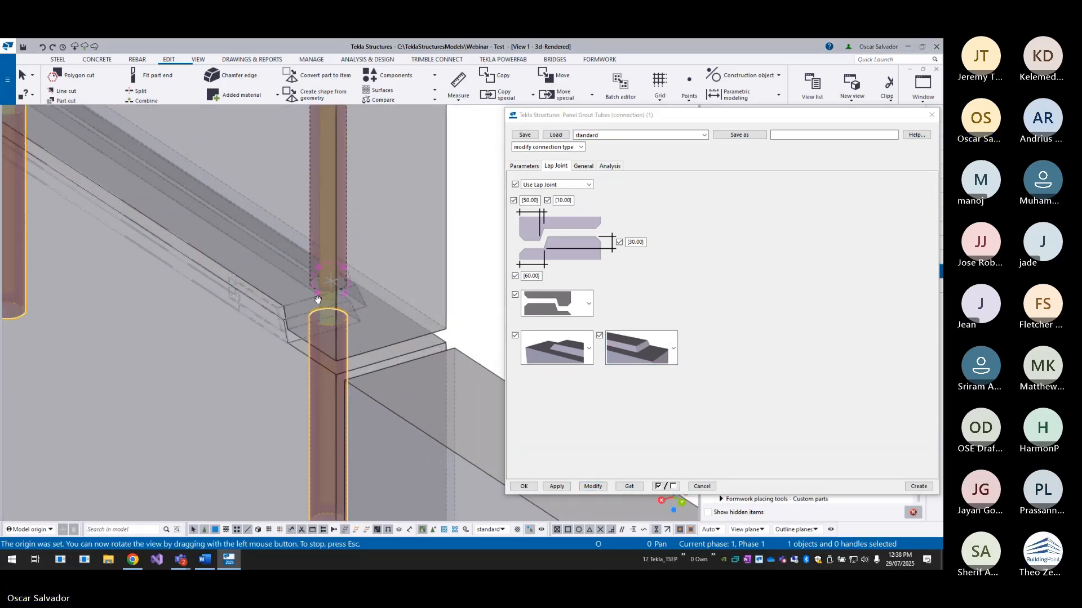
mouse_move(331, 281)
mouse_down()
mouse_move(434, 273)
mouse_move(313, 288)
mouse_up()
scroll(340, 364, down, 5)
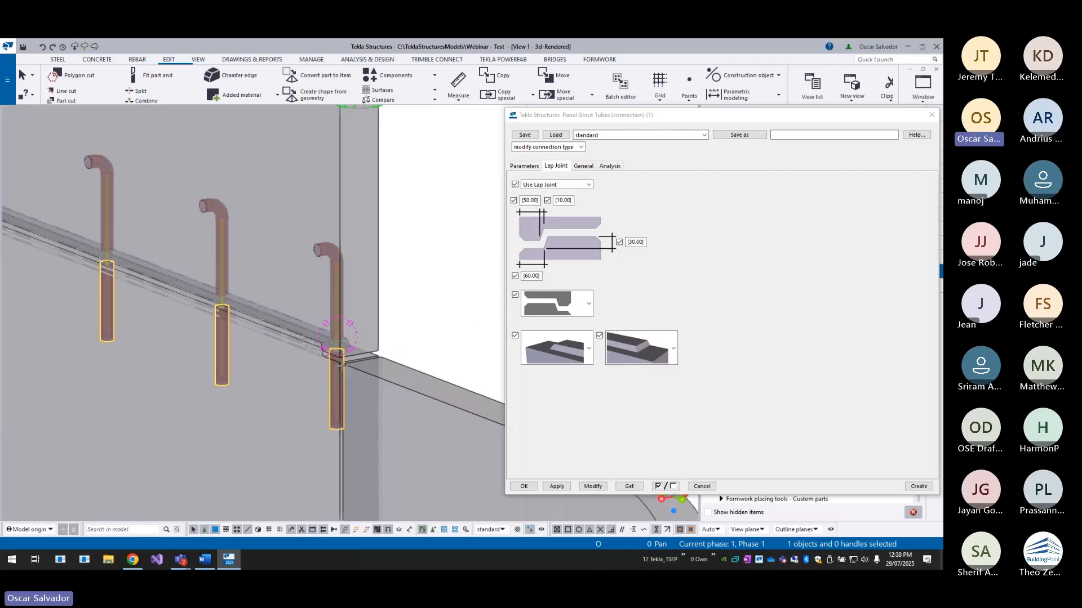
drag(340, 364, 319, 361)
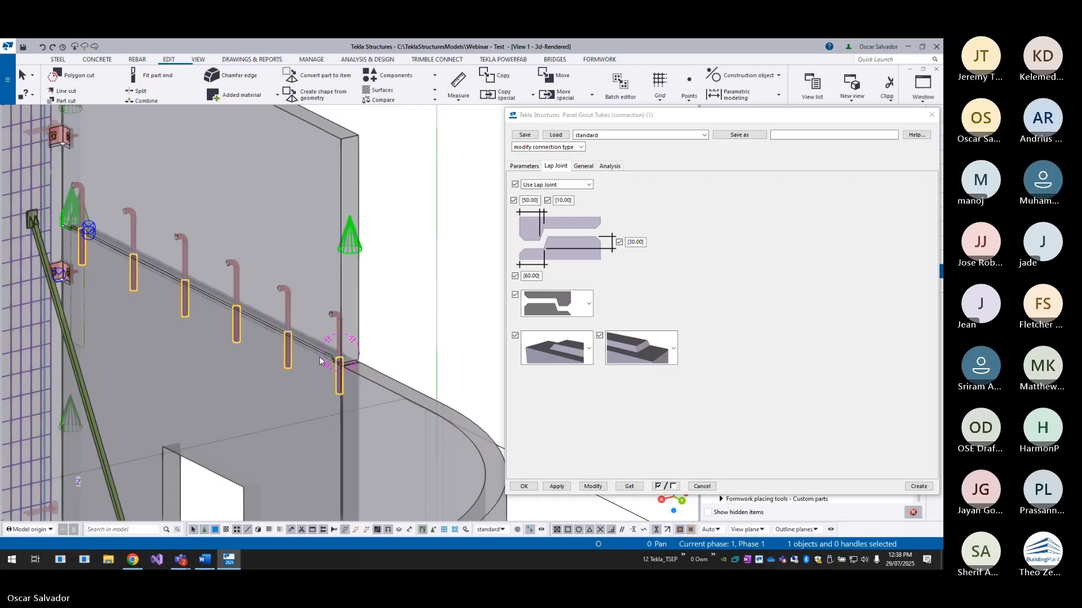
click(413, 220)
key(ctrl+4)
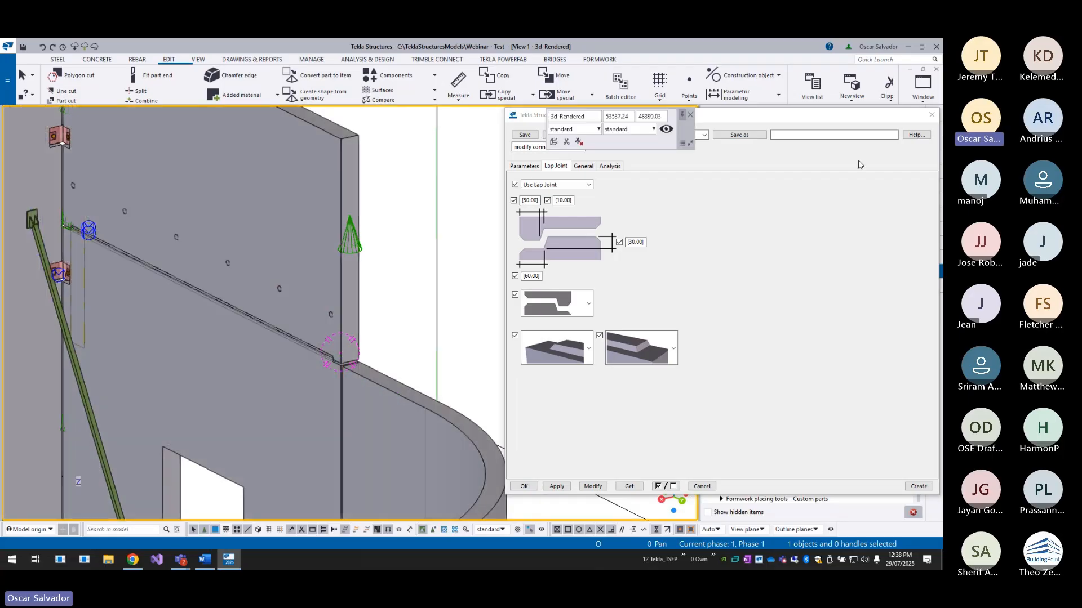
click(932, 115)
- Apply the Panel Propping component to the upper short-wall panel and the door panel below it, and end the command
click(797, 250)
scroll(471, 292, down, 3)
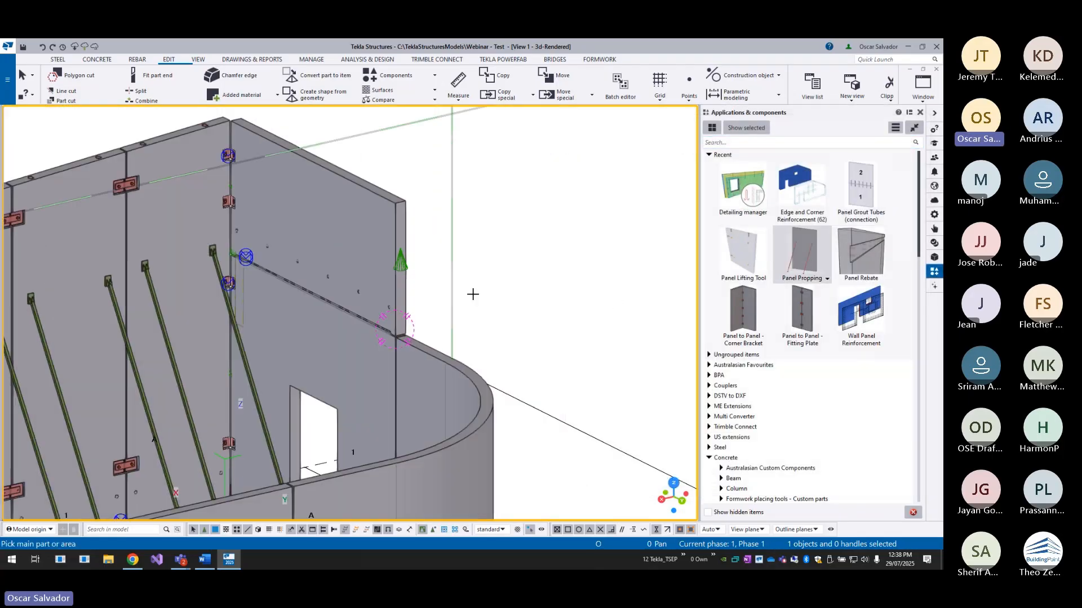
click(365, 204)
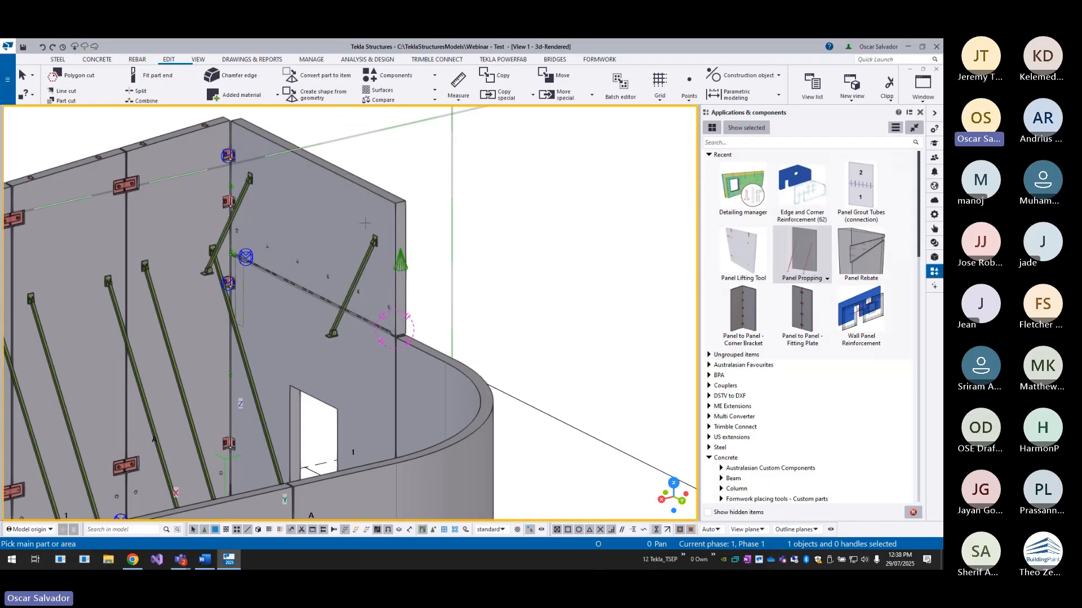
click(329, 387)
right_click(439, 272)
click(445, 277)
- Examine where the bases of the upper and lower panels' props sit relative to the footings
scroll(442, 278, down, 2)
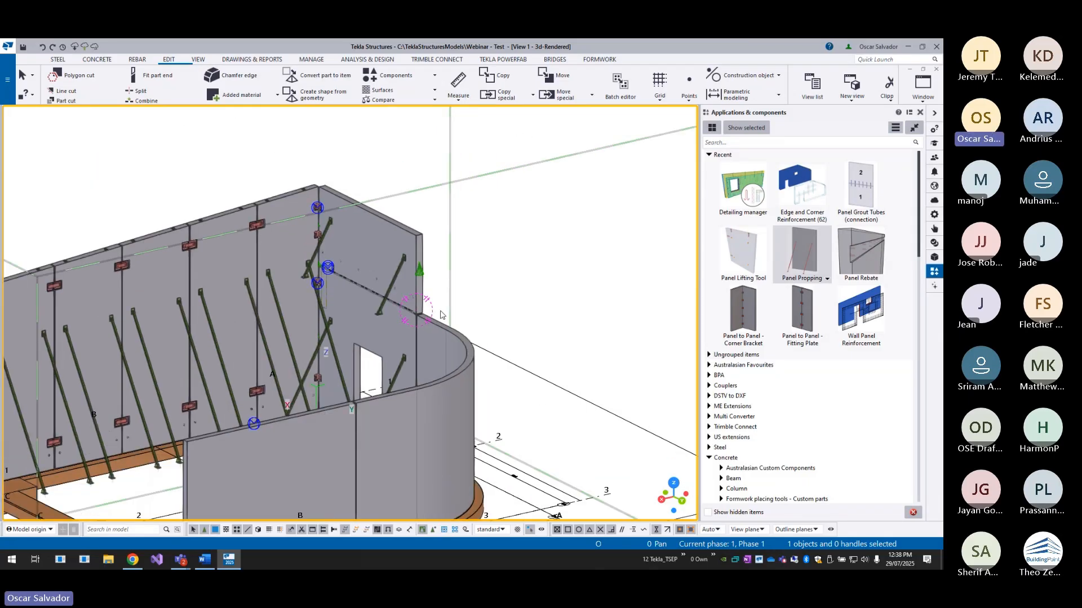
ctrl+middle_drag(442, 314, 472, 341)
scroll(410, 329, up, 2)
middle_drag(410, 324, 524, 292)
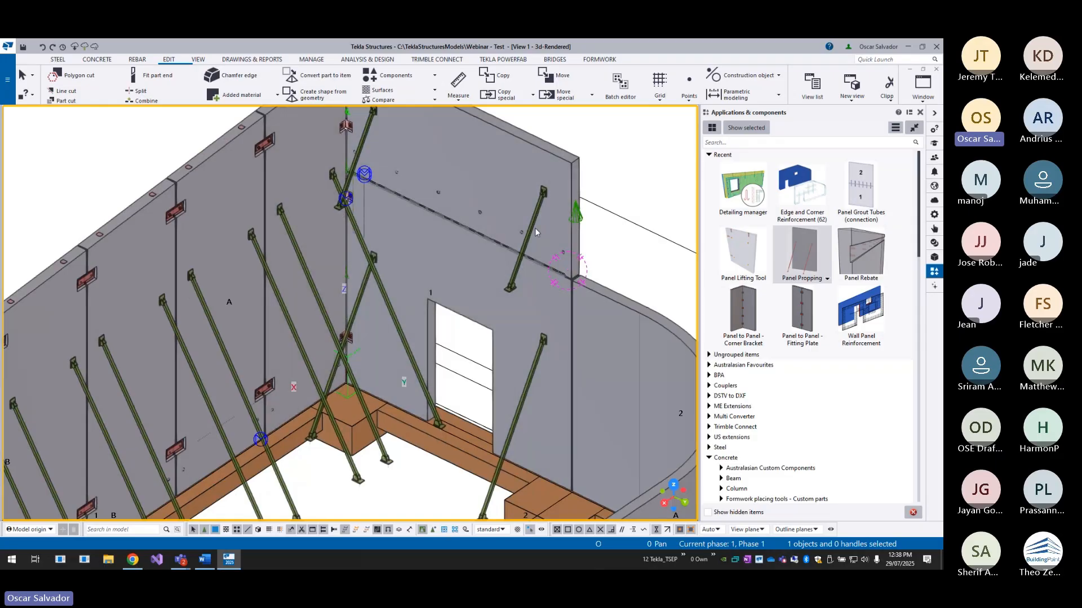
scroll(520, 273, up, 2)
scroll(510, 296, down, 3)
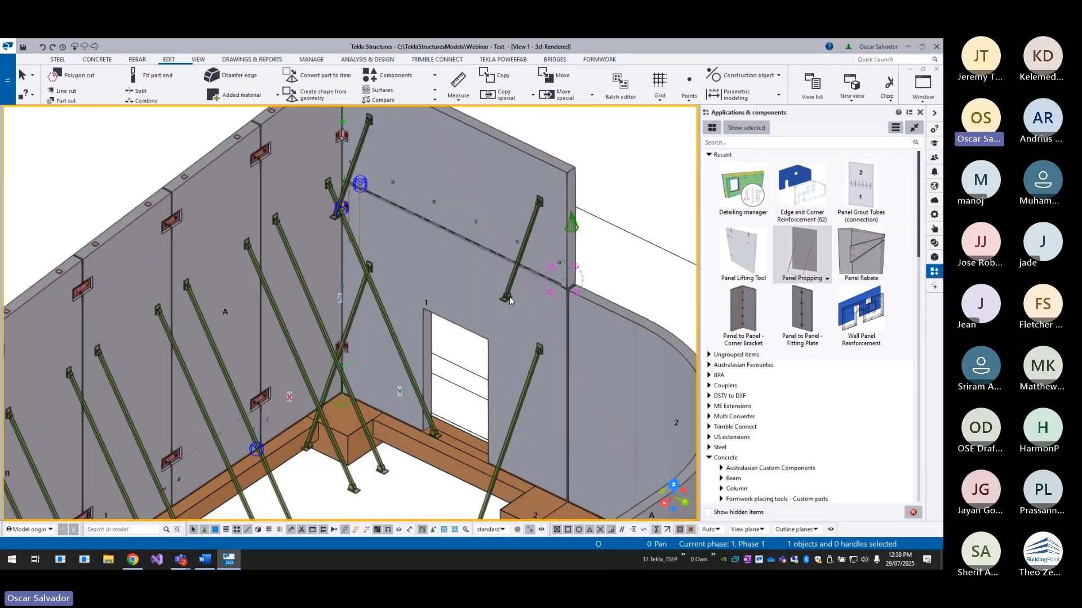
middle_drag(509, 296, 445, 234)
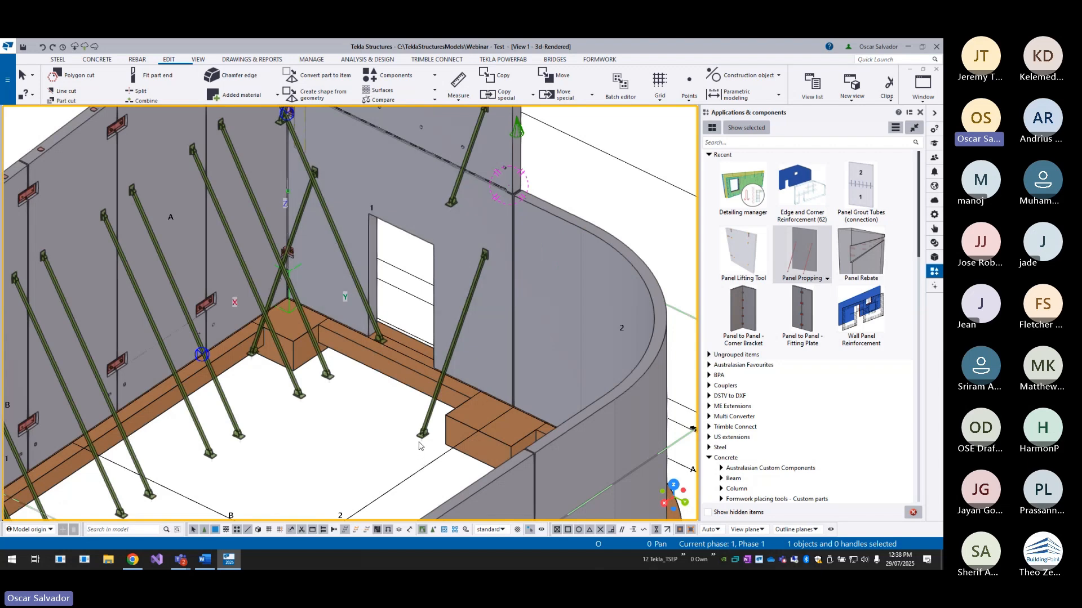
scroll(459, 357, up, 3)
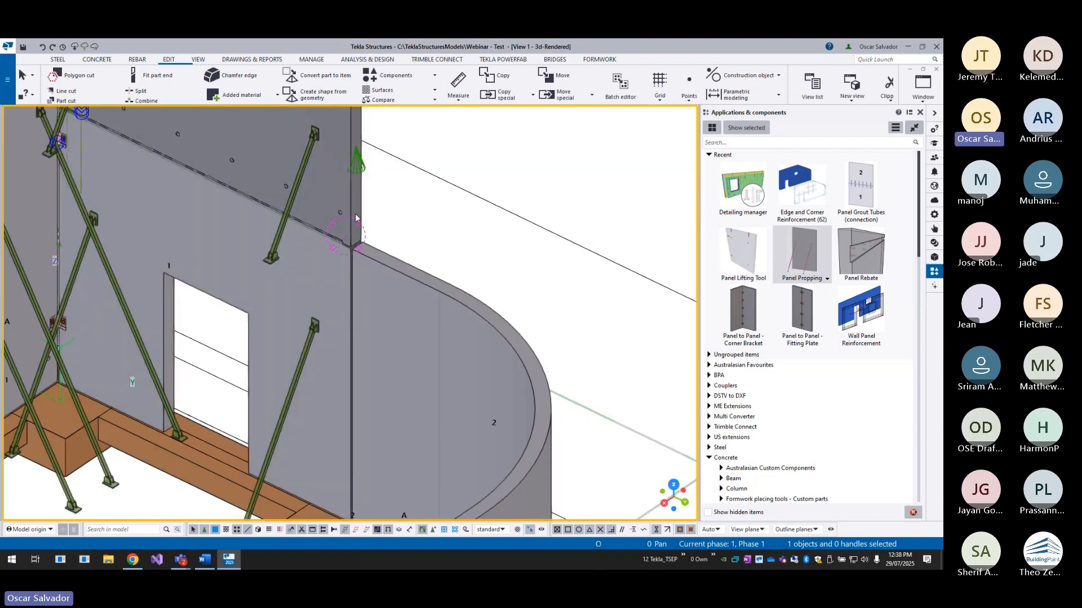
- Use linear Move to measure the offset from the lower panel's top corner to the footing's top corner, without moving anything
right_click(467, 144)
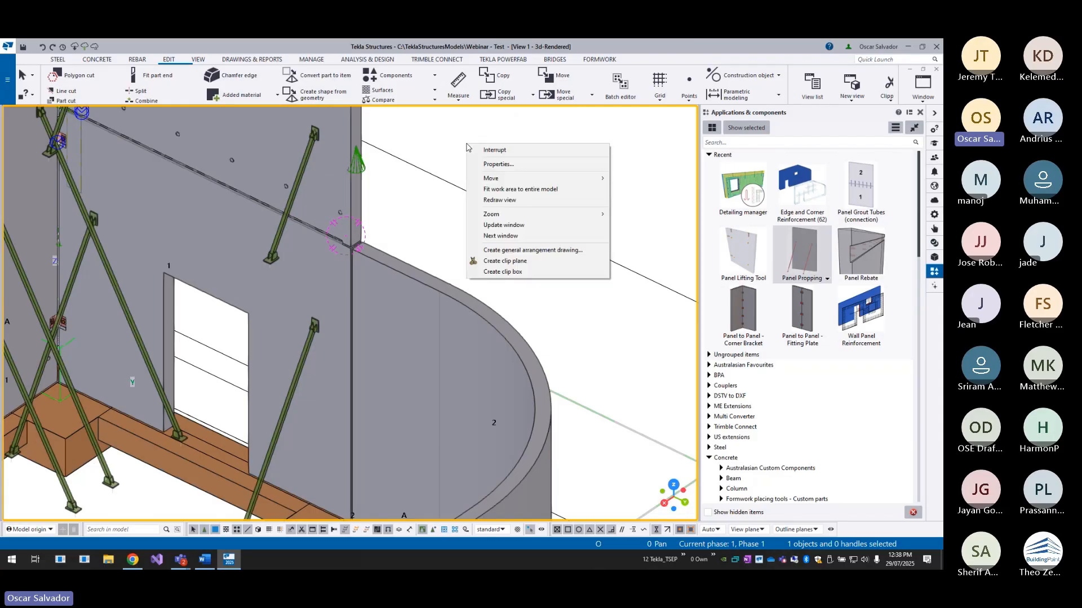
mouse_move(509, 179)
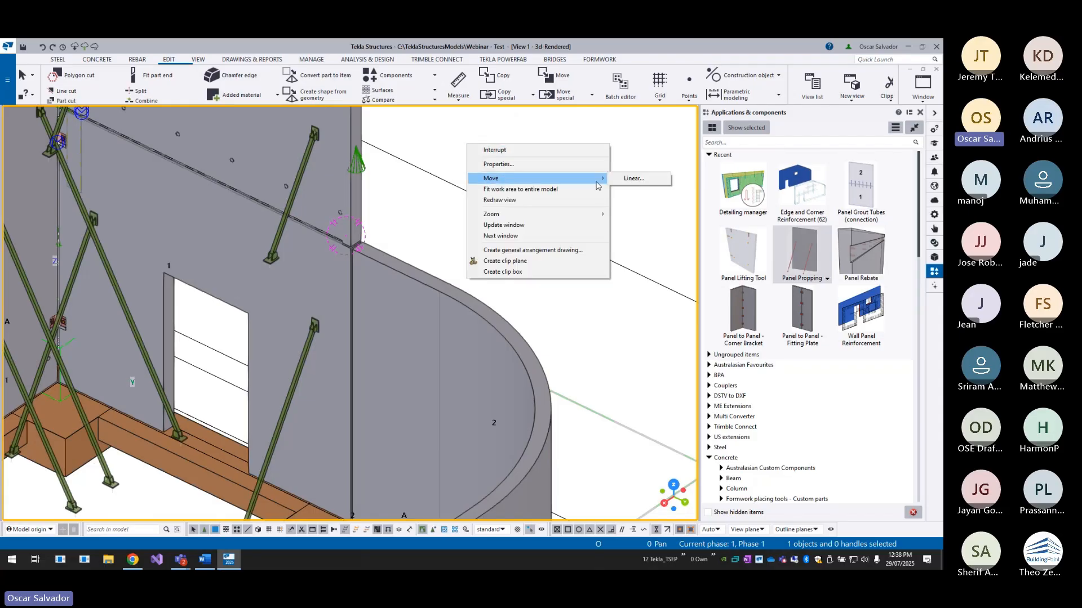
click(629, 179)
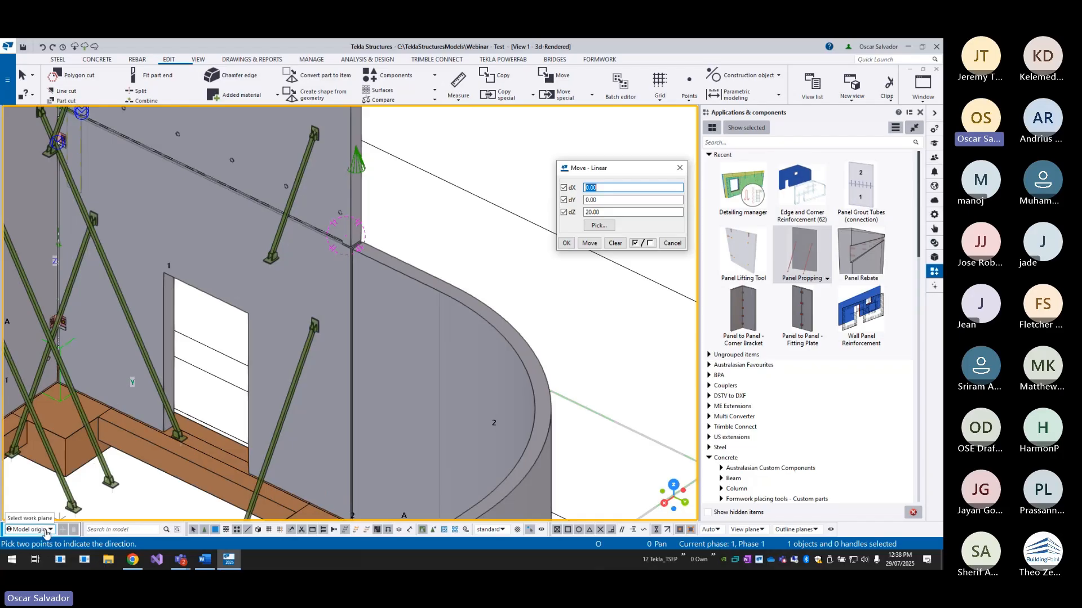
click(47, 531)
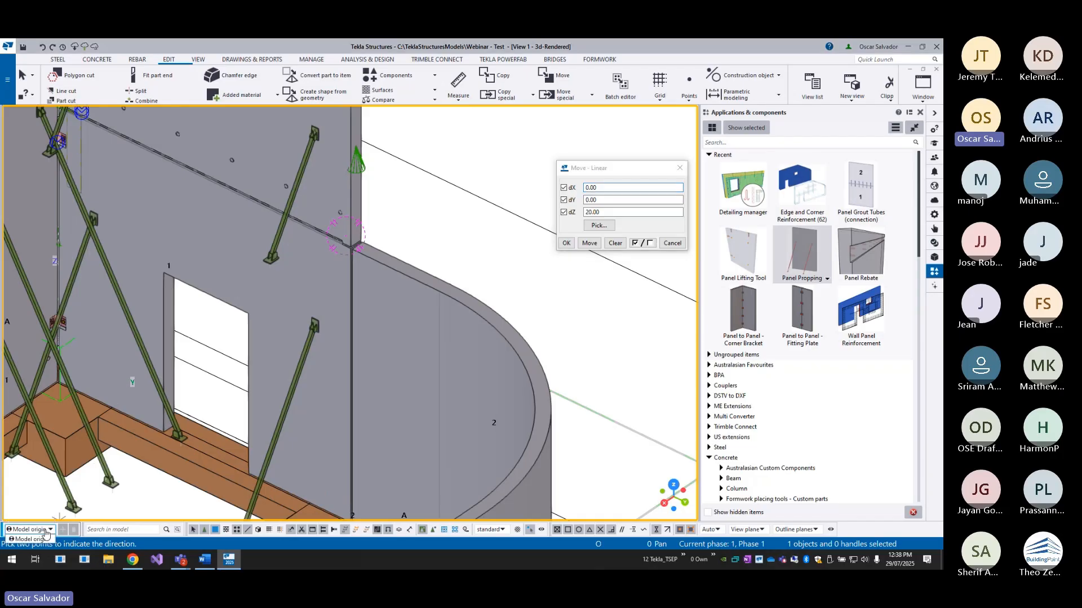
click(594, 162)
click(597, 225)
scroll(361, 245, up, 5)
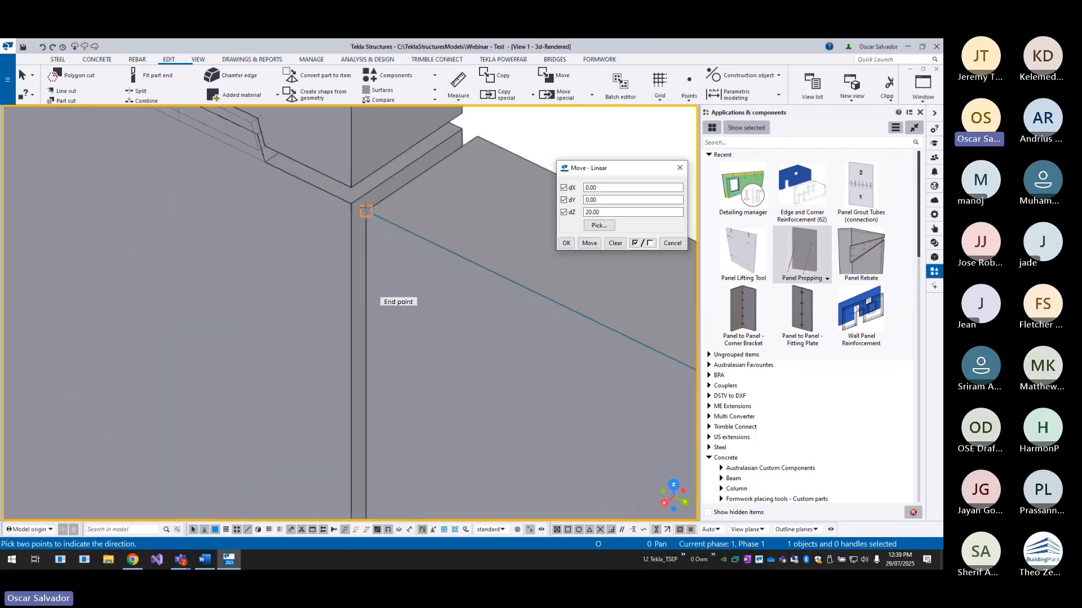
click(366, 211)
scroll(350, 187, down, 5)
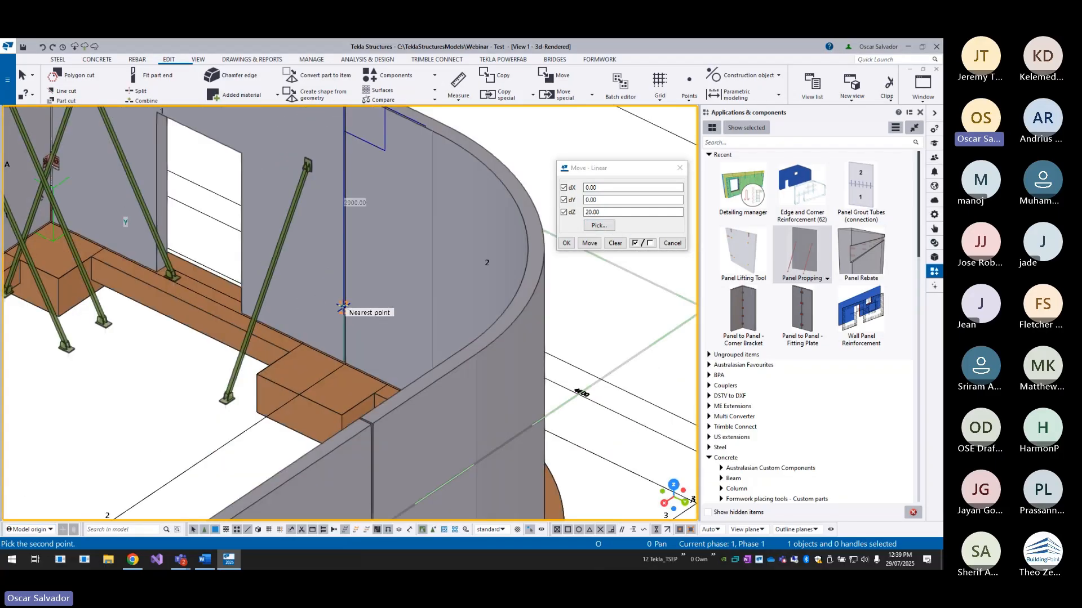
scroll(343, 309, up, 3)
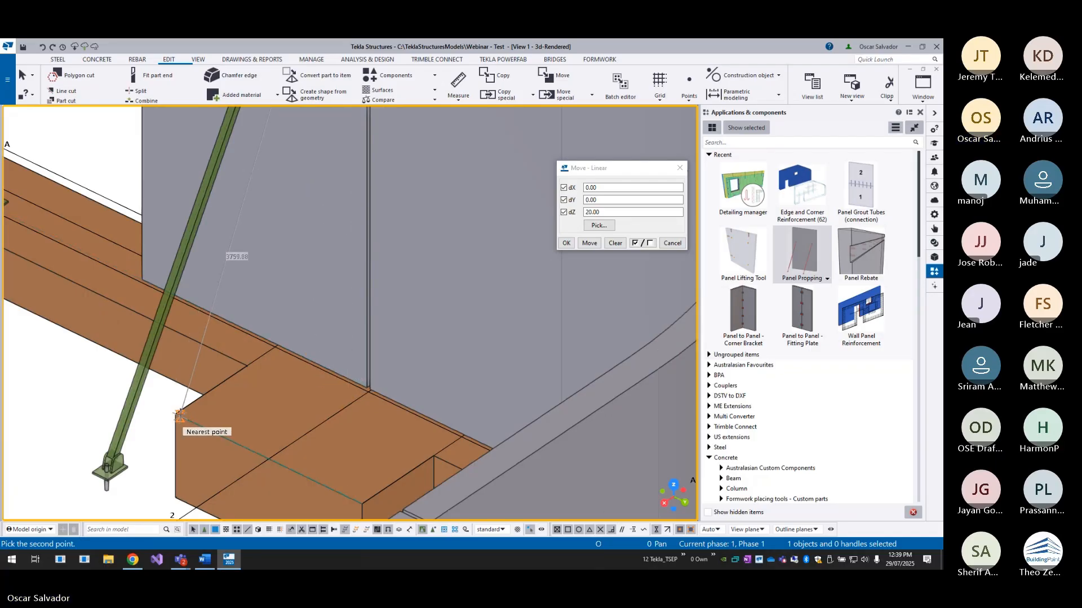
click(179, 416)
scroll(179, 416, down, 5)
right_click(282, 213)
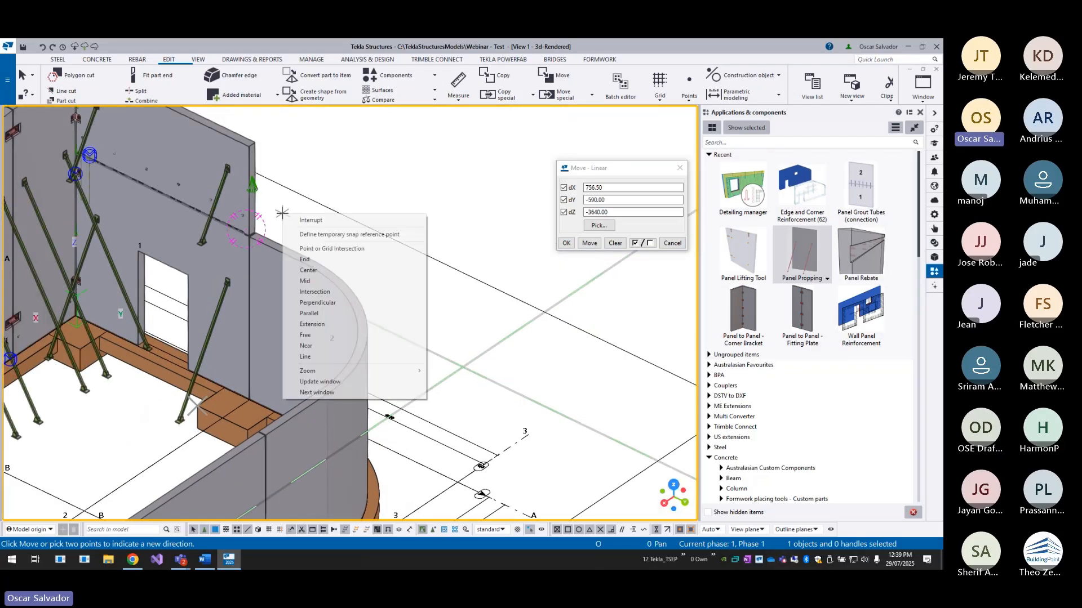
click(299, 220)
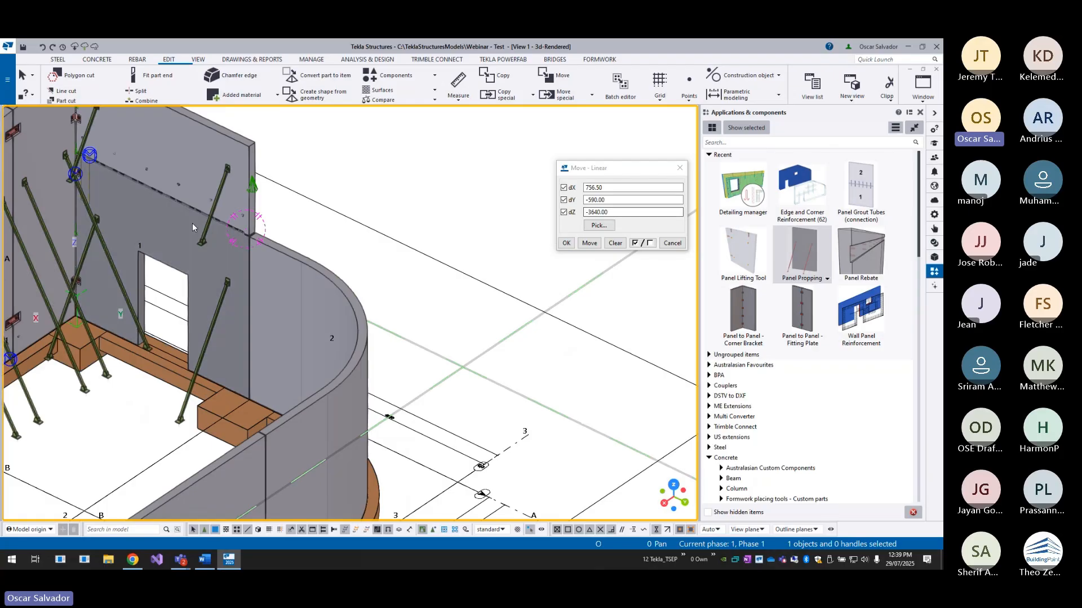
- Modify the upper panel's propping with a prop base level offset of 3640 and close its properties
double_click(217, 204)
drag(591, 210, 591, 241)
click(586, 213)
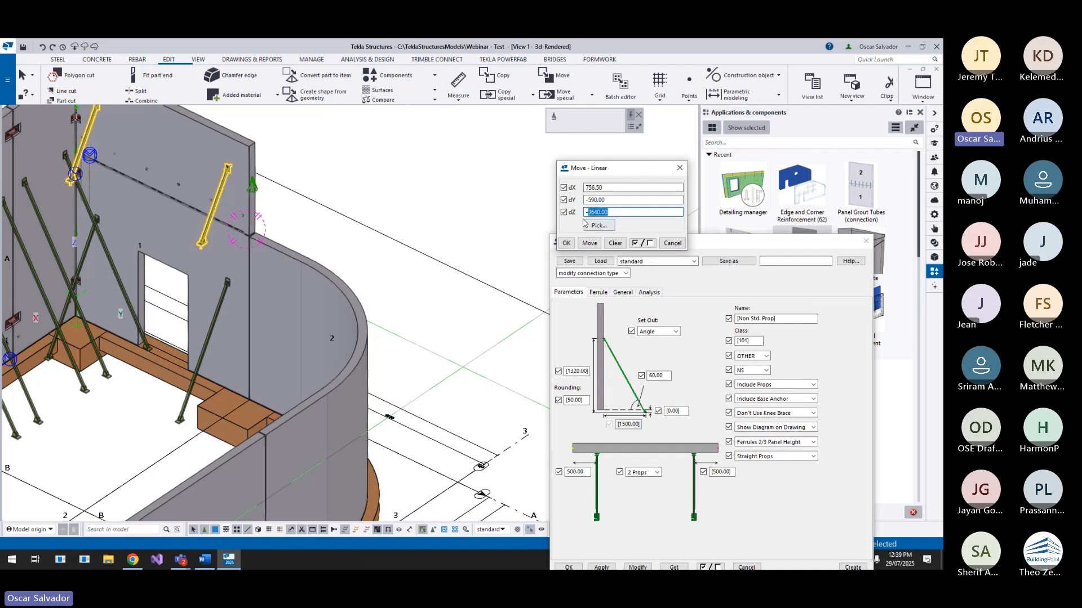
click(673, 411)
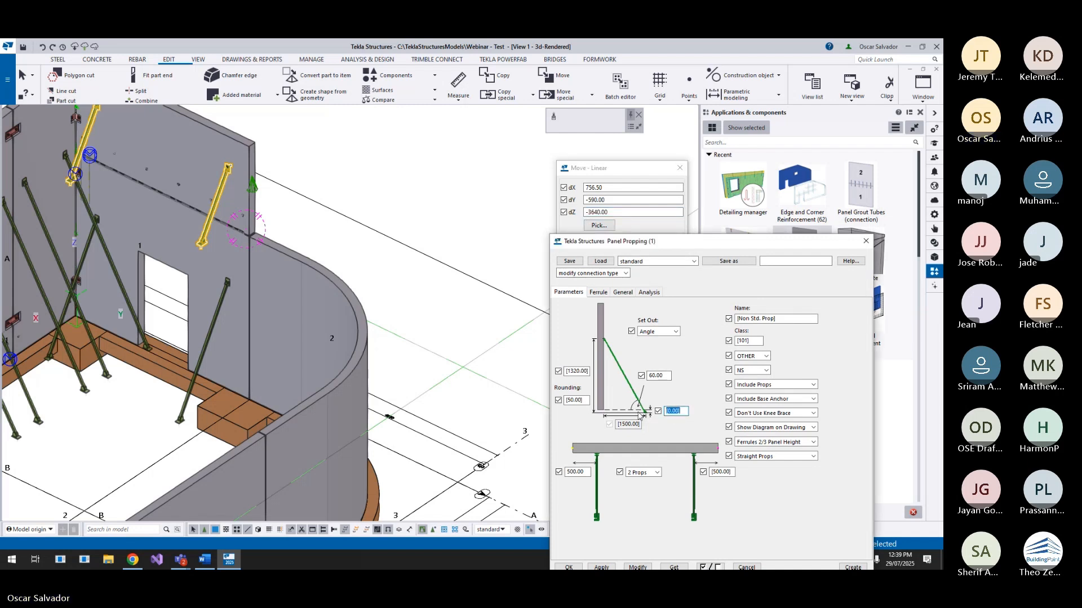
text(3640)
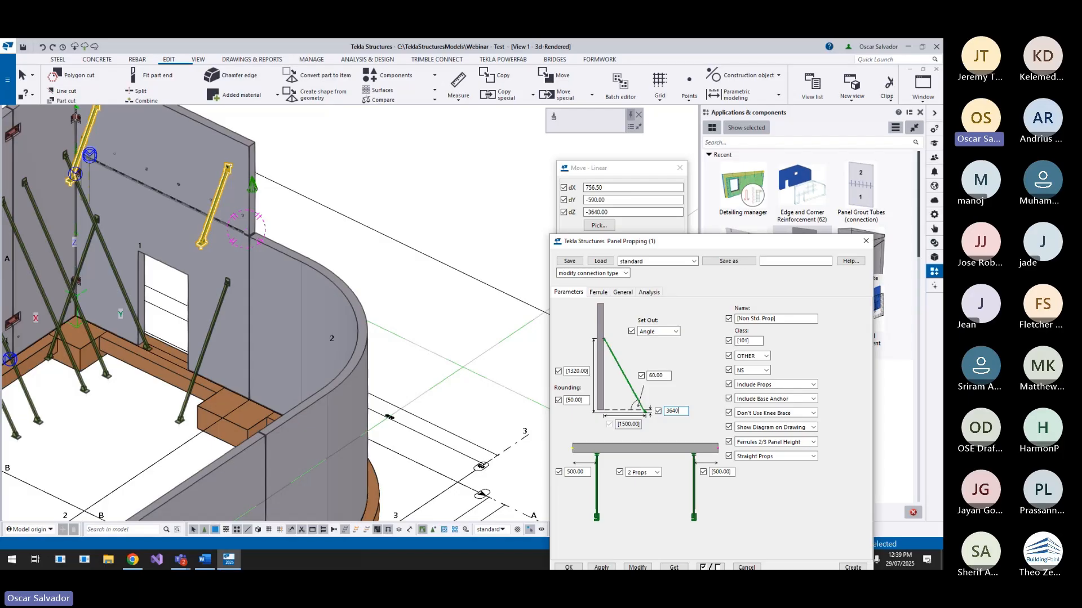
click(638, 567)
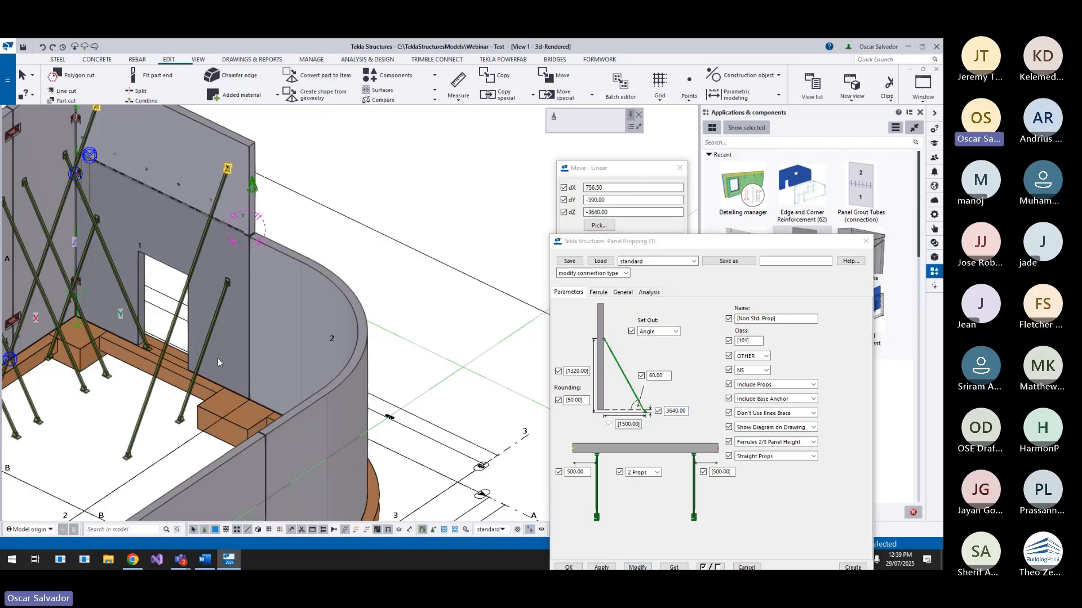
middle_drag(204, 319, 316, 280)
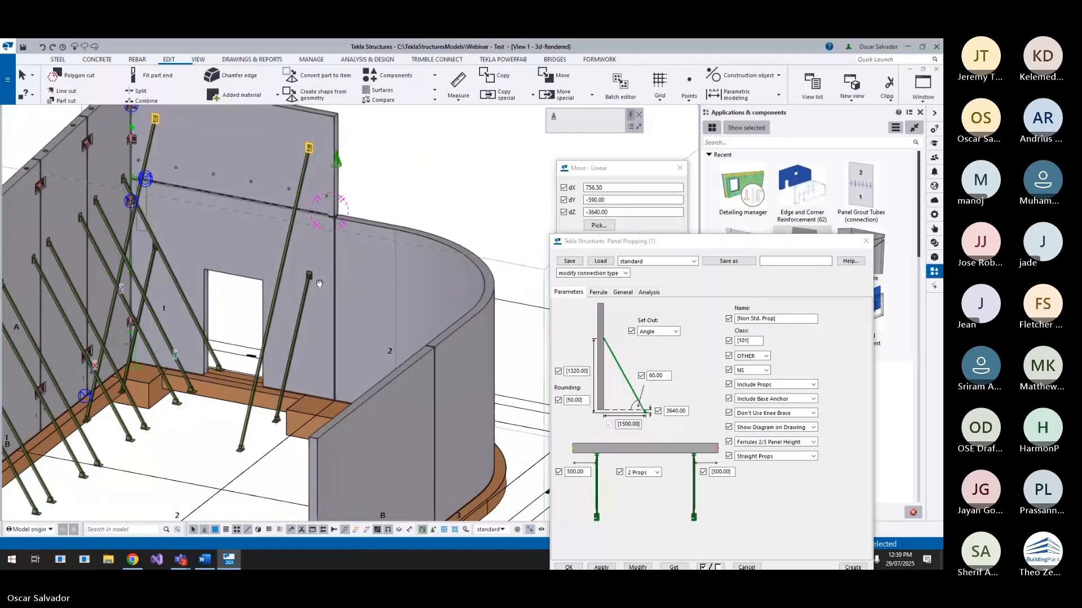
click(866, 241)
scroll(755, 338, down, 12)
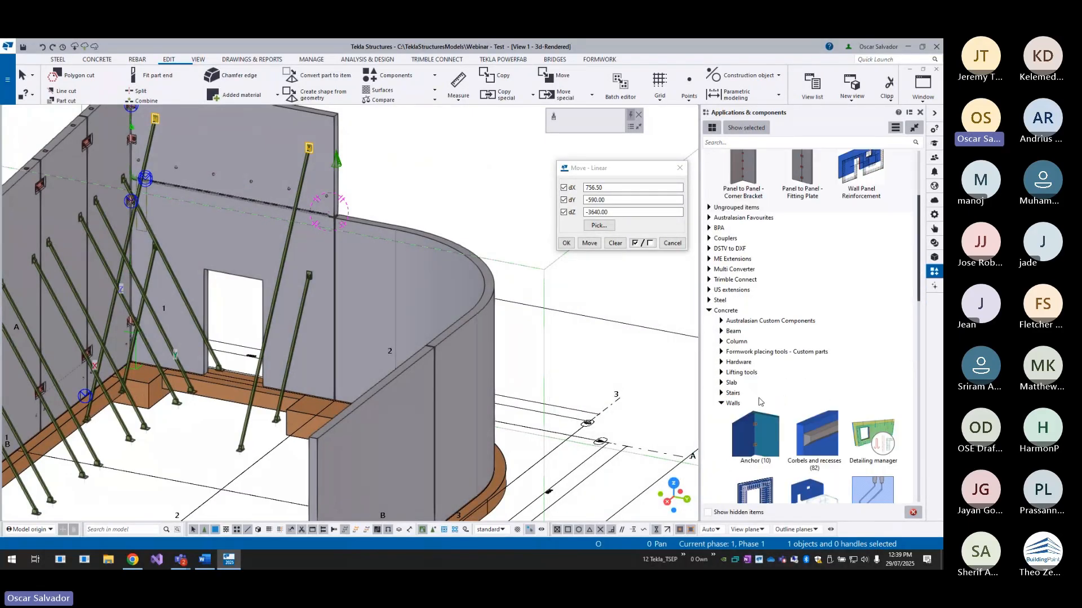
- Apply the Wall Panel Reinforcement component to the upper short-wall panel and the door panel below it
scroll(809, 386, down, 2)
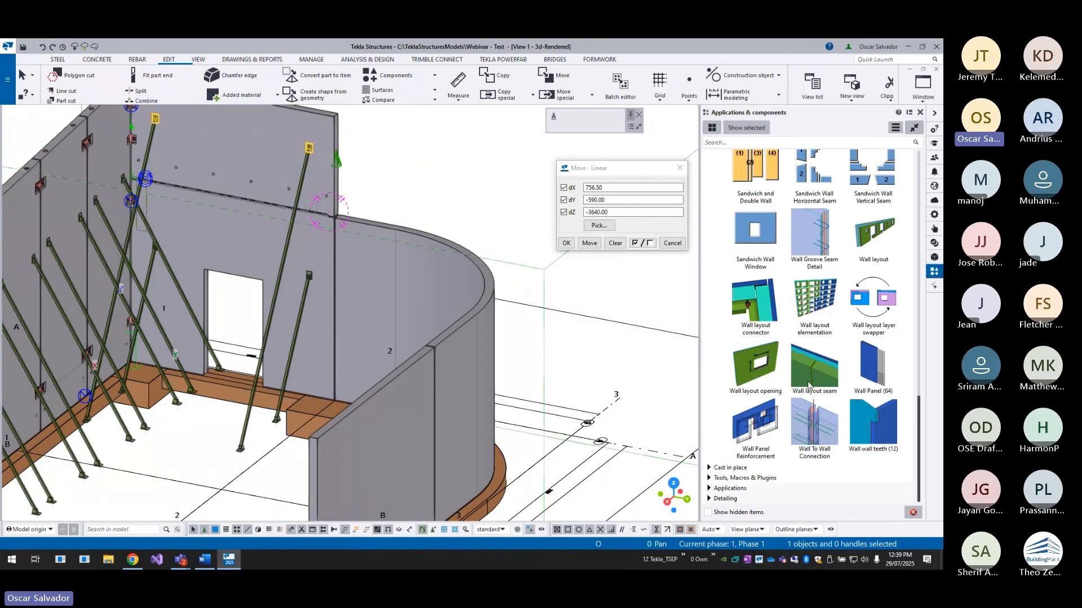
click(755, 427)
ctrl+middle_drag(395, 176, 426, 208)
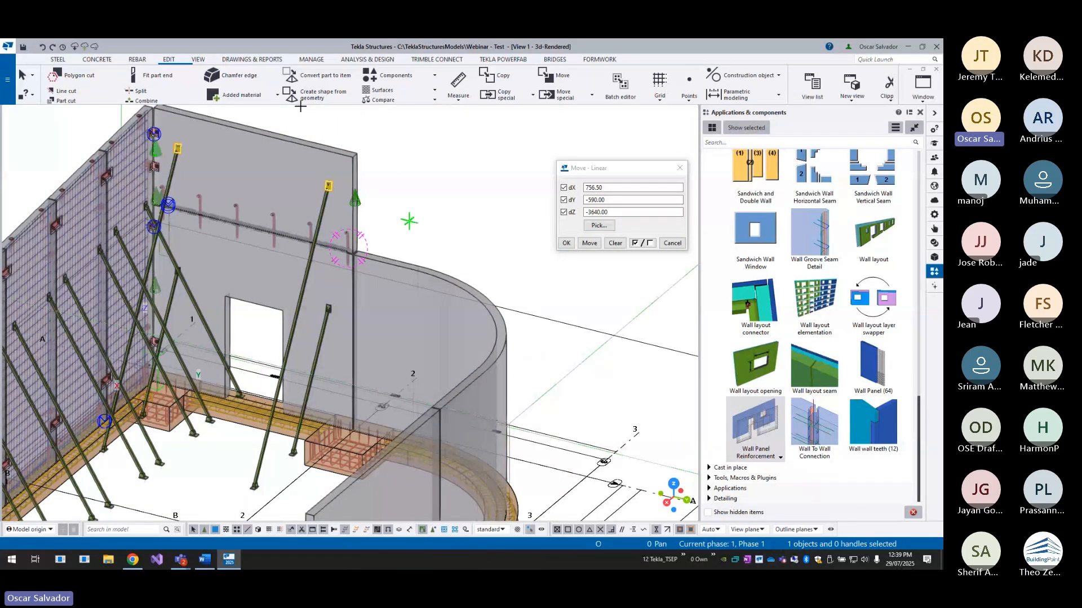
scroll(340, 263, up, 6)
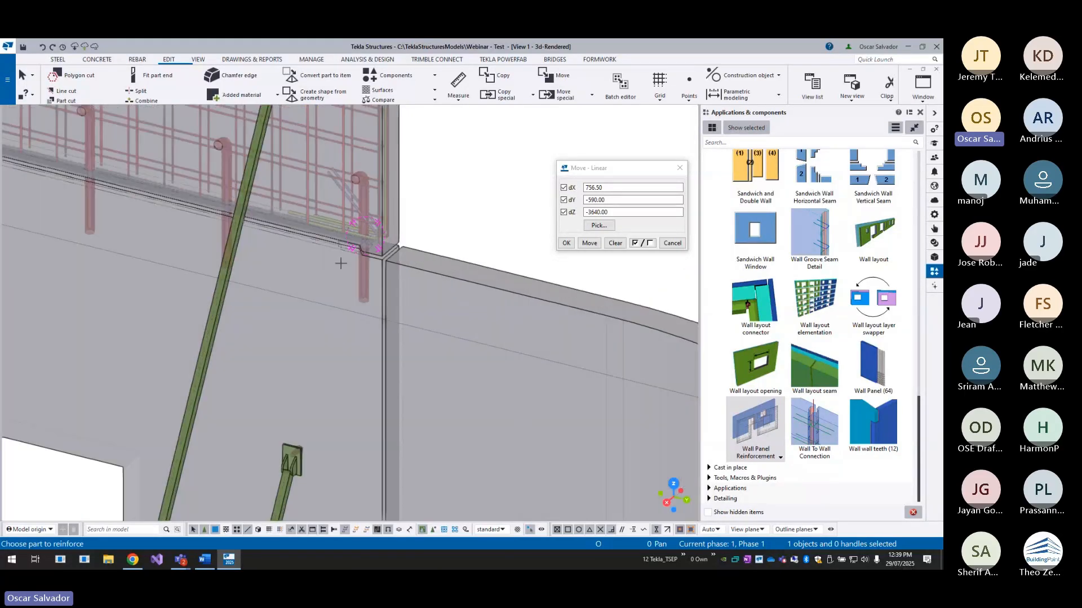
scroll(340, 263, up, 3)
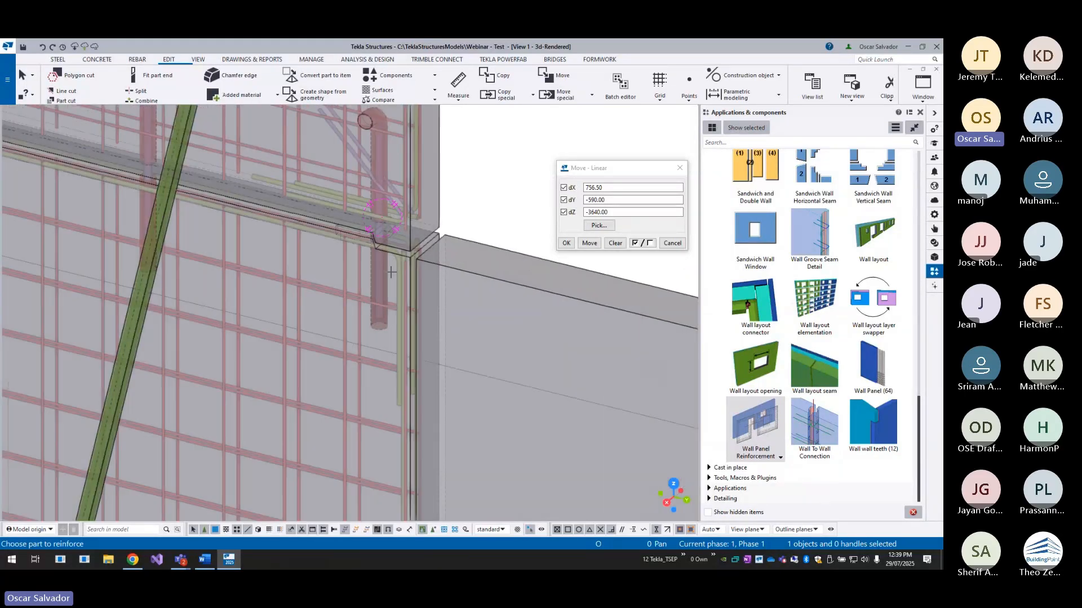
scroll(388, 289, down, 8)
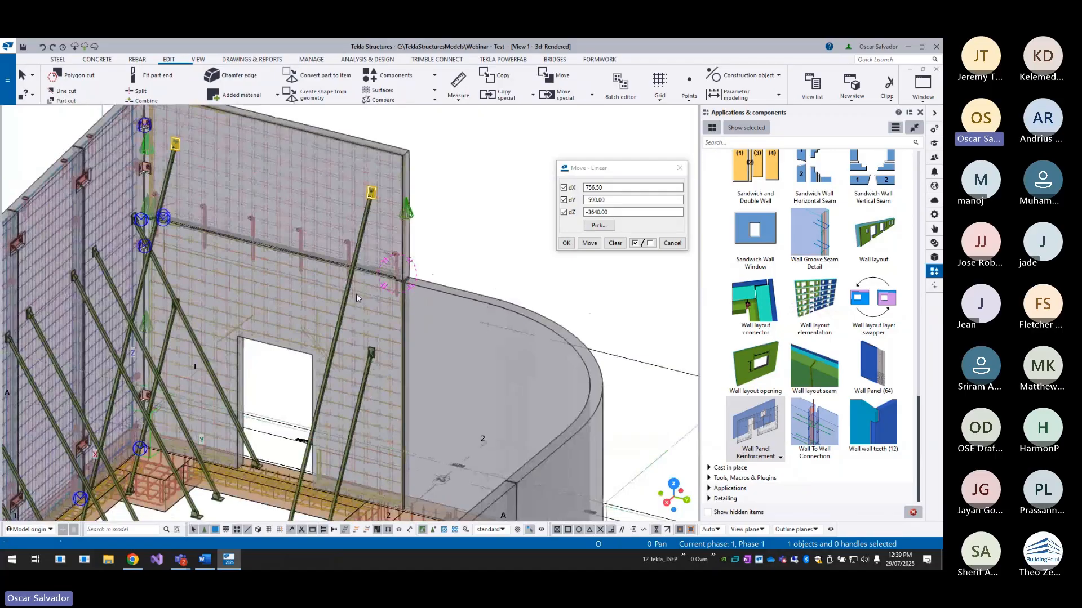
scroll(373, 293, up, 4)
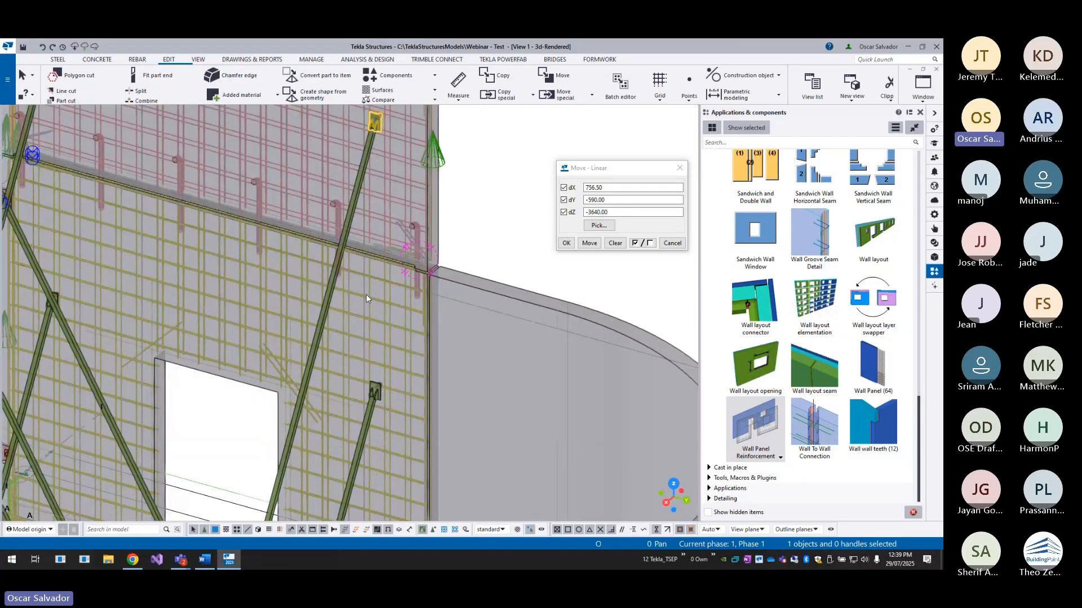
scroll(366, 294, down, 4)
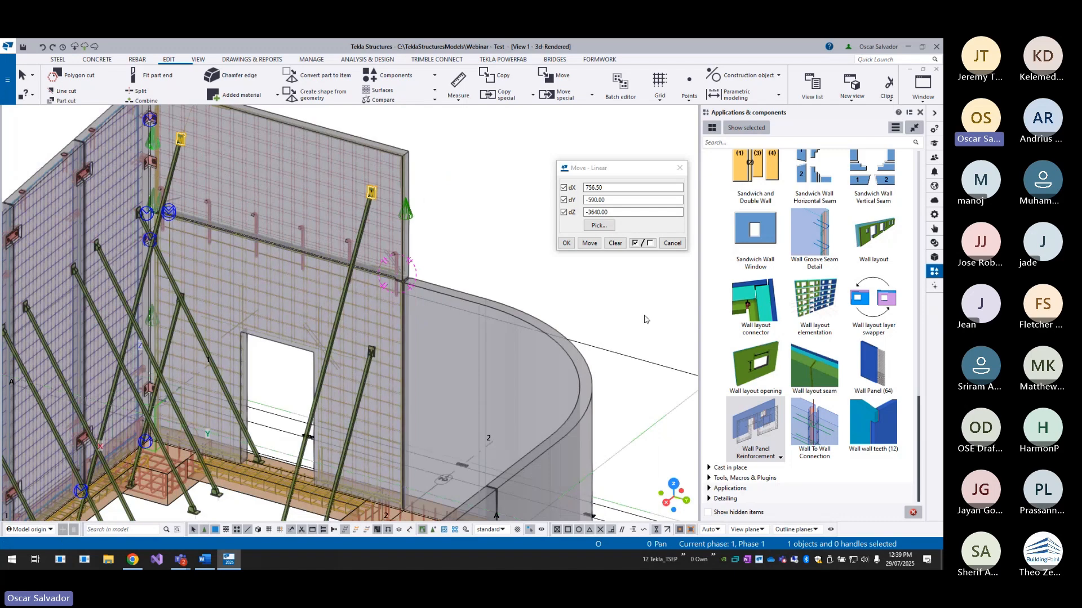
- Examine the reinforced short-wall panels, the long wall's panels and the props along the footings
middle_drag(319, 340, 361, 325)
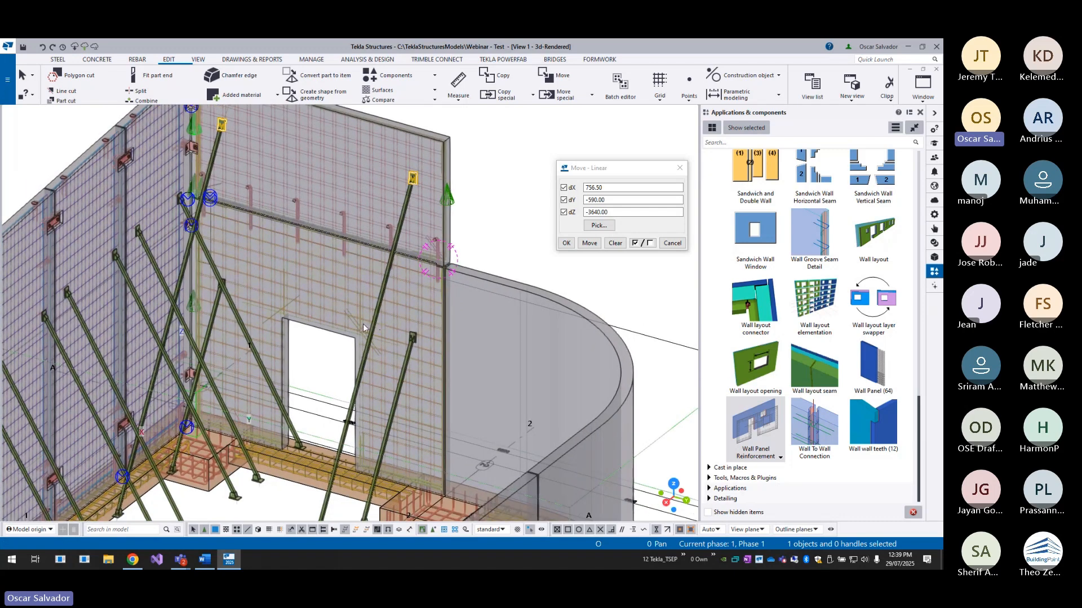
scroll(372, 324, up, 2)
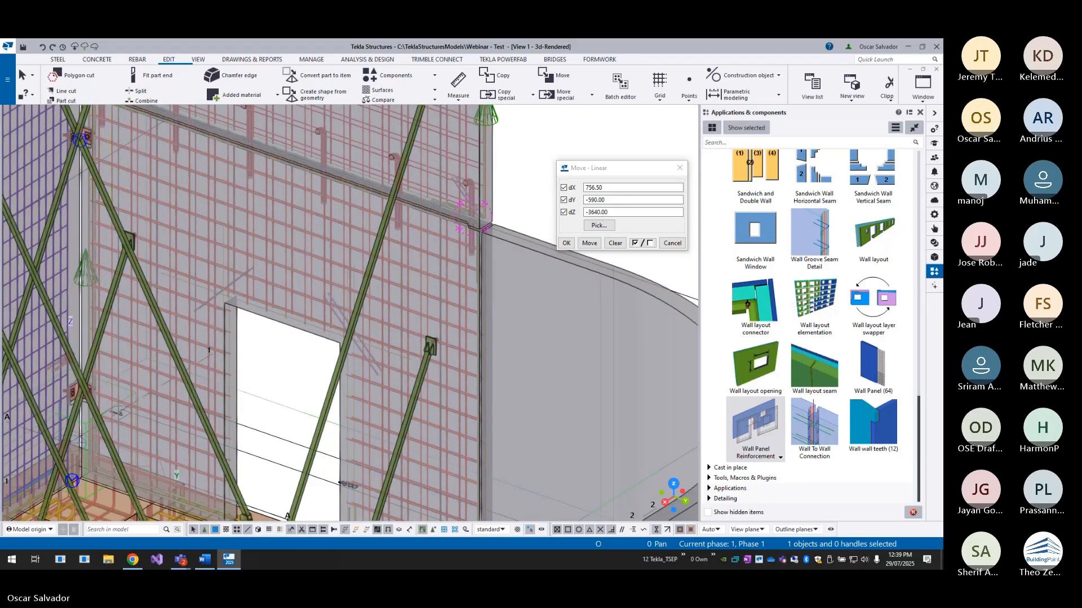
scroll(471, 309, down, 3)
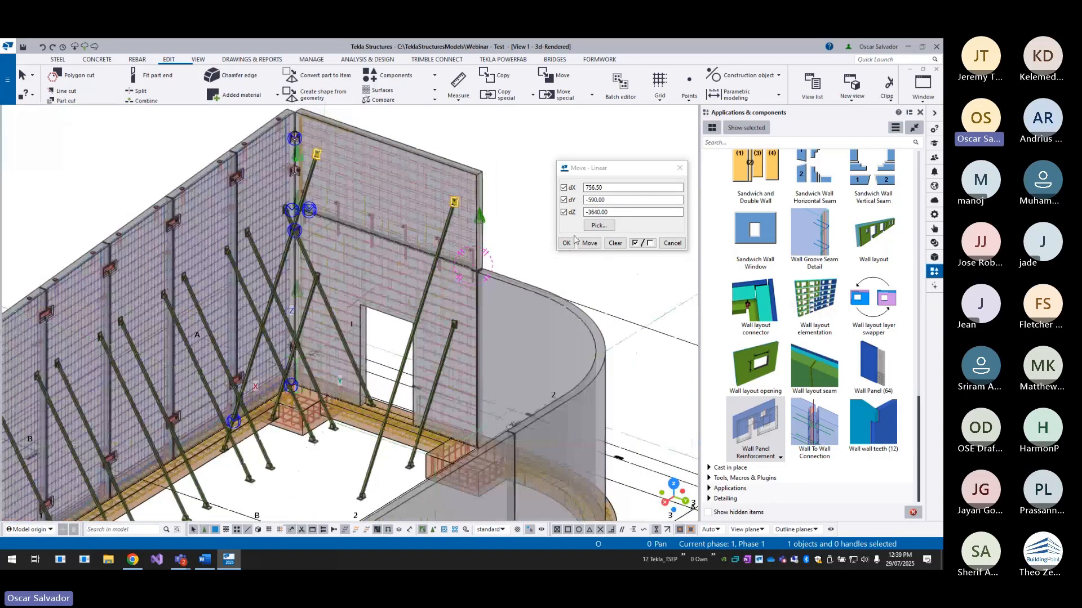
scroll(432, 266, down, 2)
middle_drag(432, 265, 450, 199)
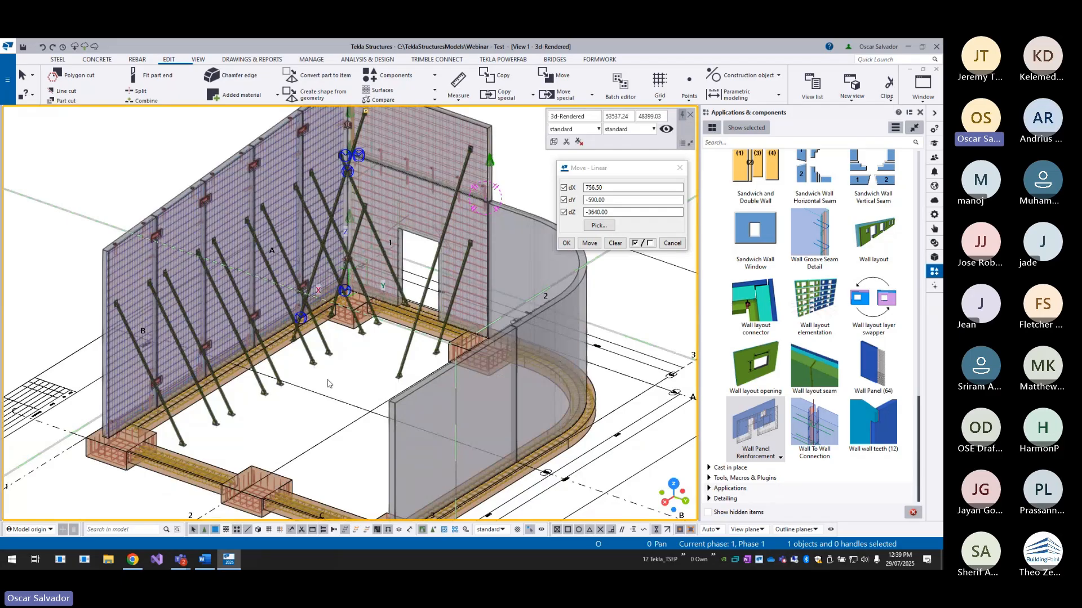
scroll(123, 434, up, 3)
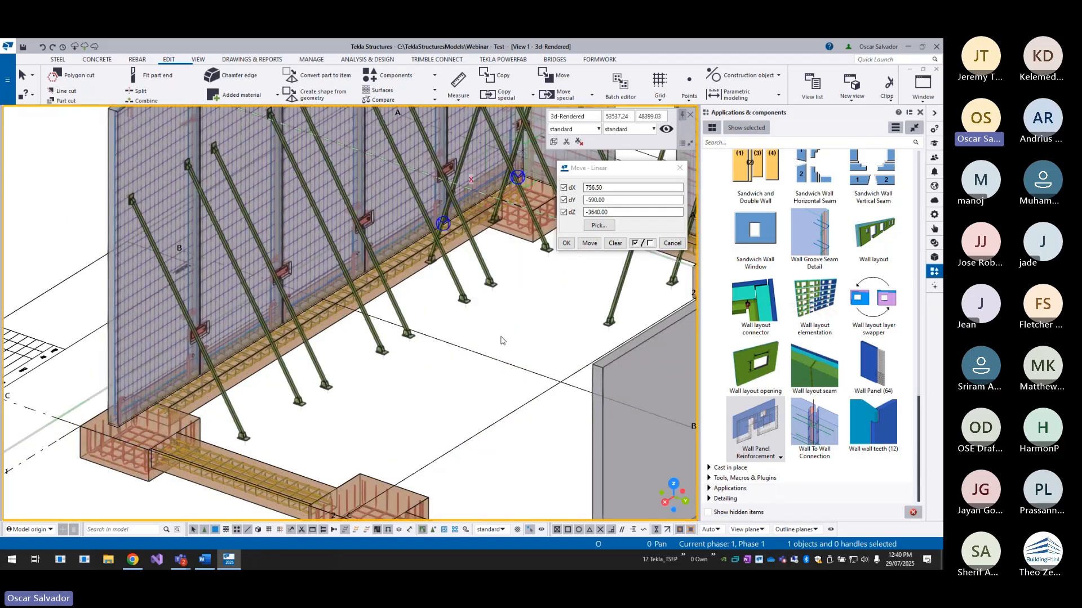
scroll(459, 385, up, 2)
- Switch to elevation View 2 and clean up its display at the base of the long wall near grid C
click(923, 88)
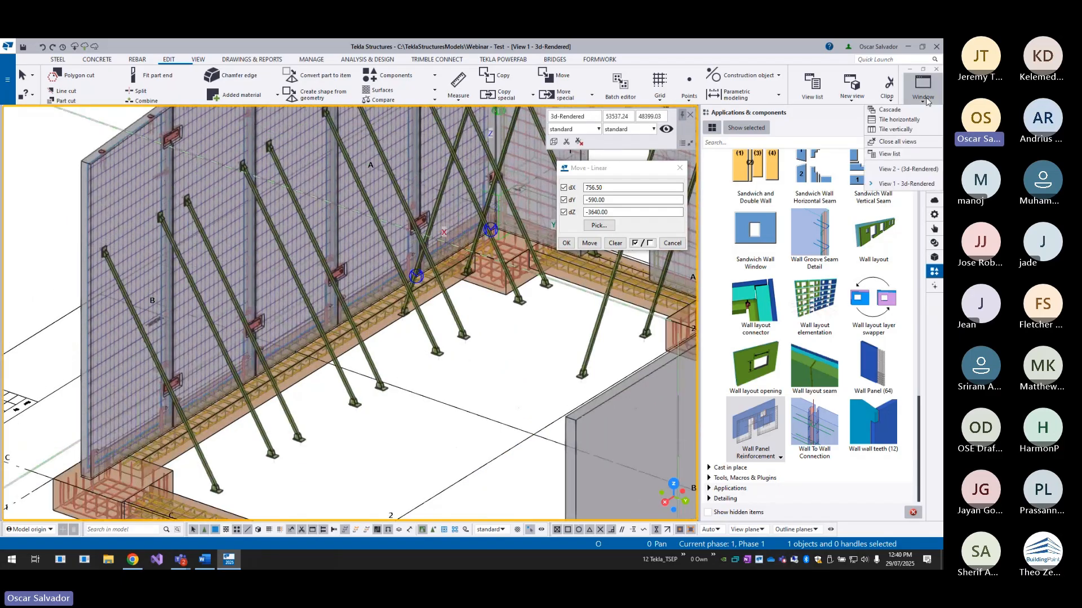
click(870, 168)
scroll(352, 411, up, 5)
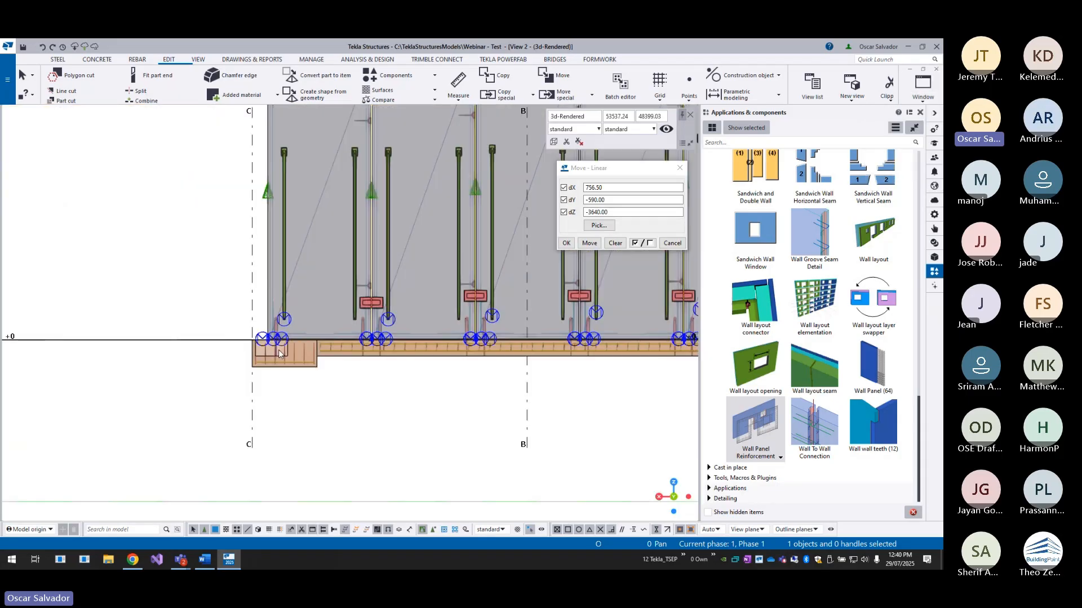
right_click(198, 284)
click(225, 341)
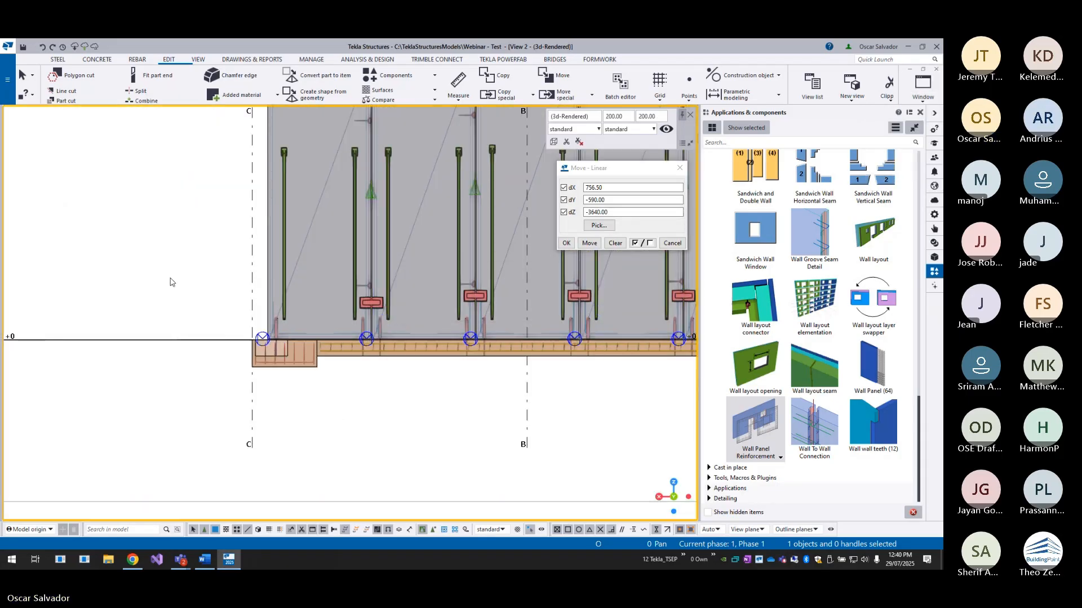
- Load the saved BPA settings into the Panel Rebate component's properties and accept them
scroll(810, 315, up, 3)
scroll(809, 316, up, 5)
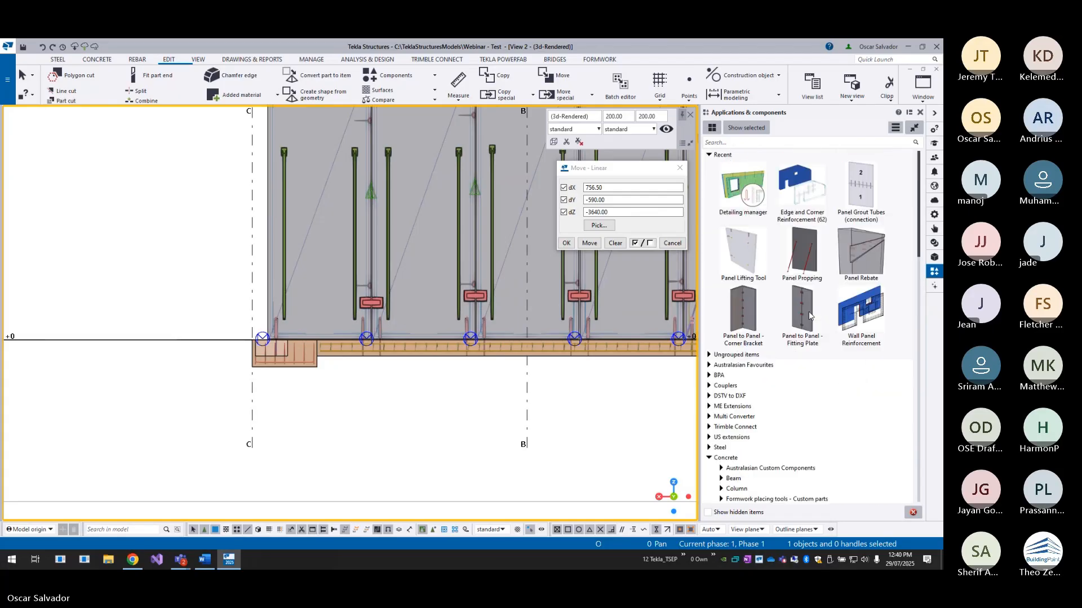
right_click(885, 254)
click(828, 256)
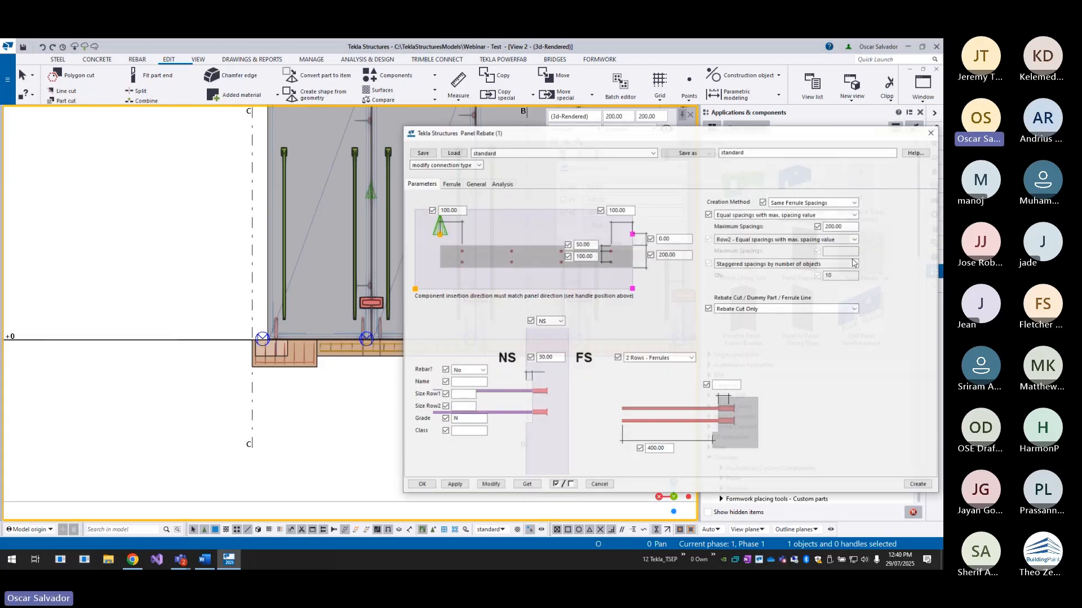
click(565, 153)
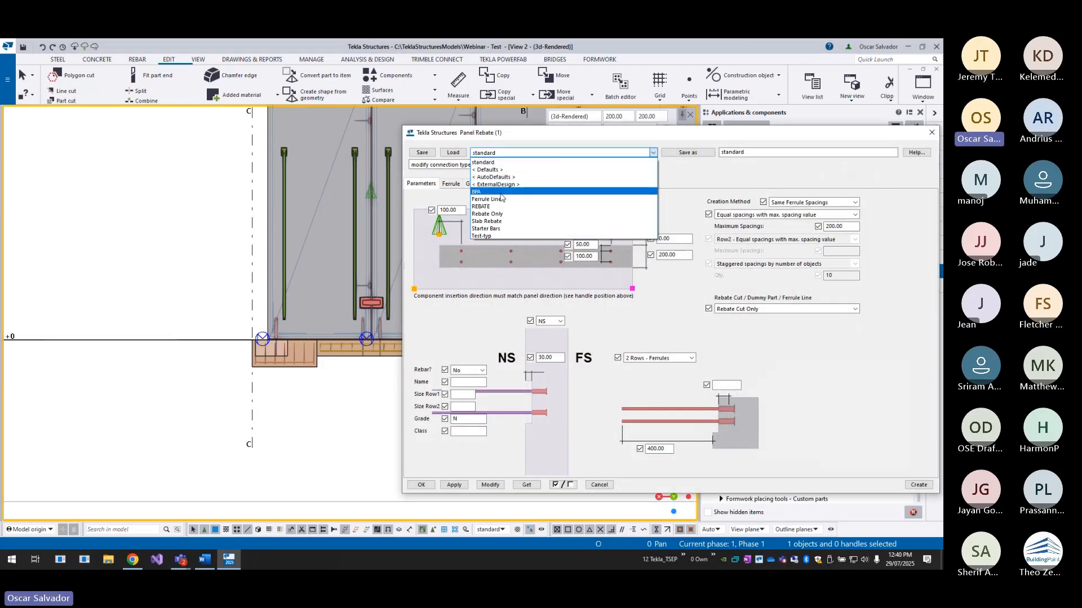
click(507, 187)
click(452, 156)
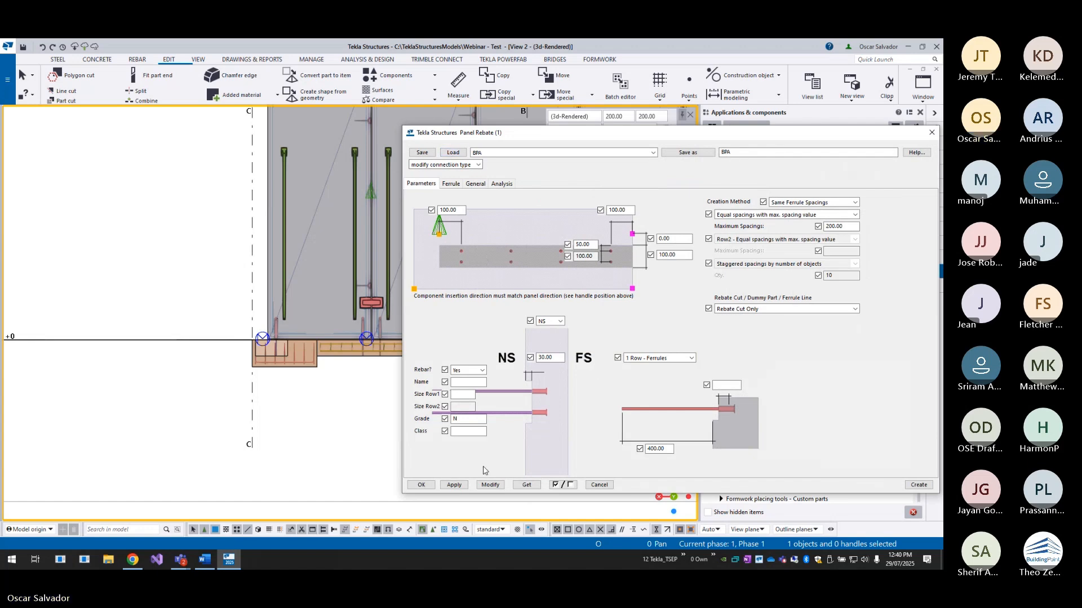
click(421, 486)
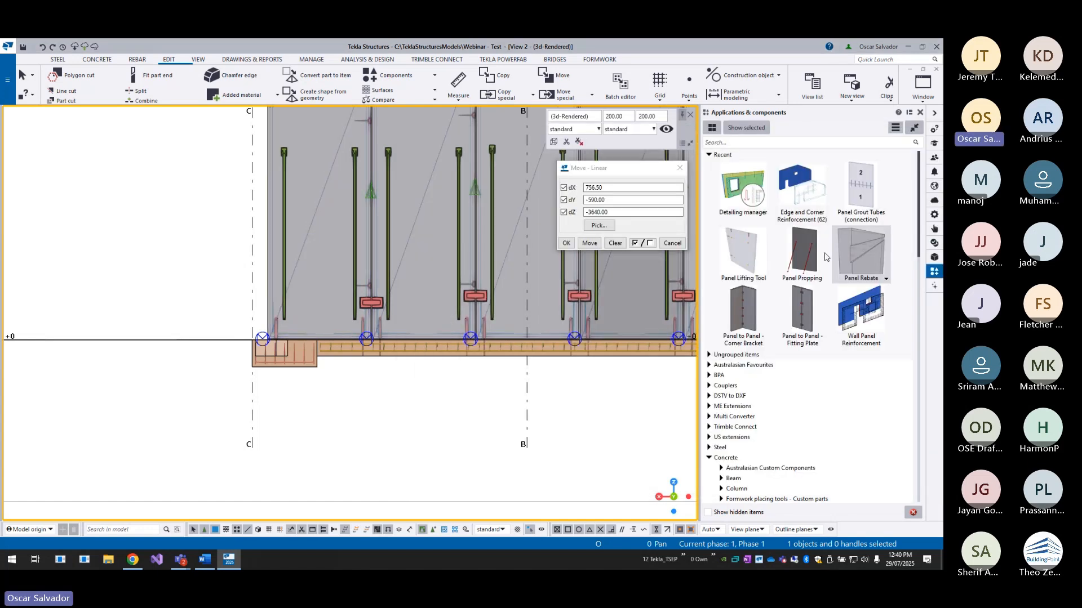
- Apply Panel Rebate to the panel nearest grid C, picking its full width at 100 mm above the bottom corner
scroll(276, 333, up, 3)
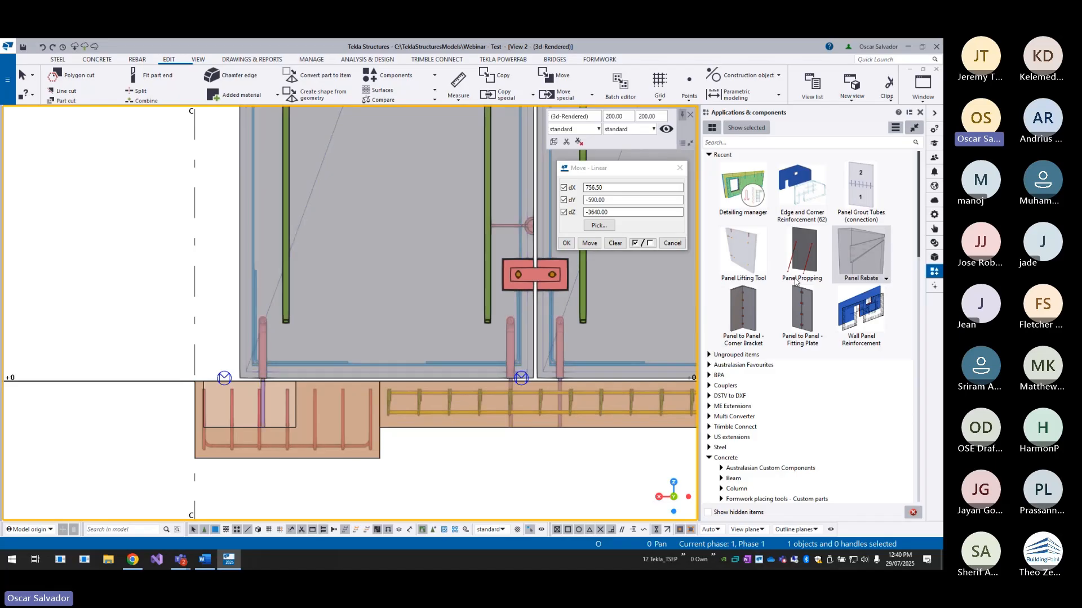
click(862, 248)
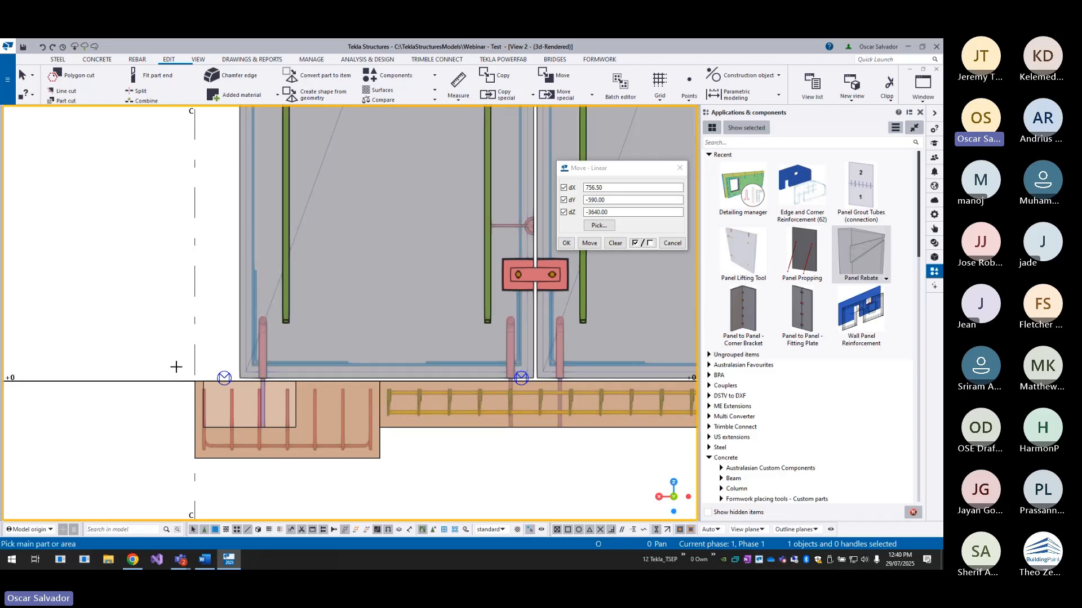
scroll(236, 358, up, 3)
click(241, 345)
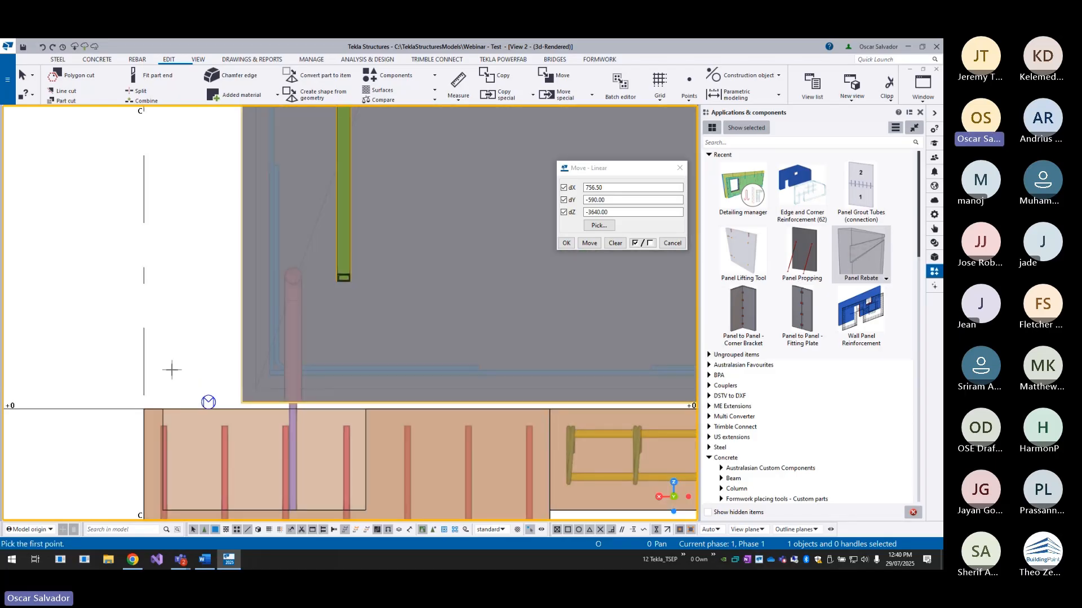
scroll(218, 370, up, 1)
key(ctrl)
key(ctrl)
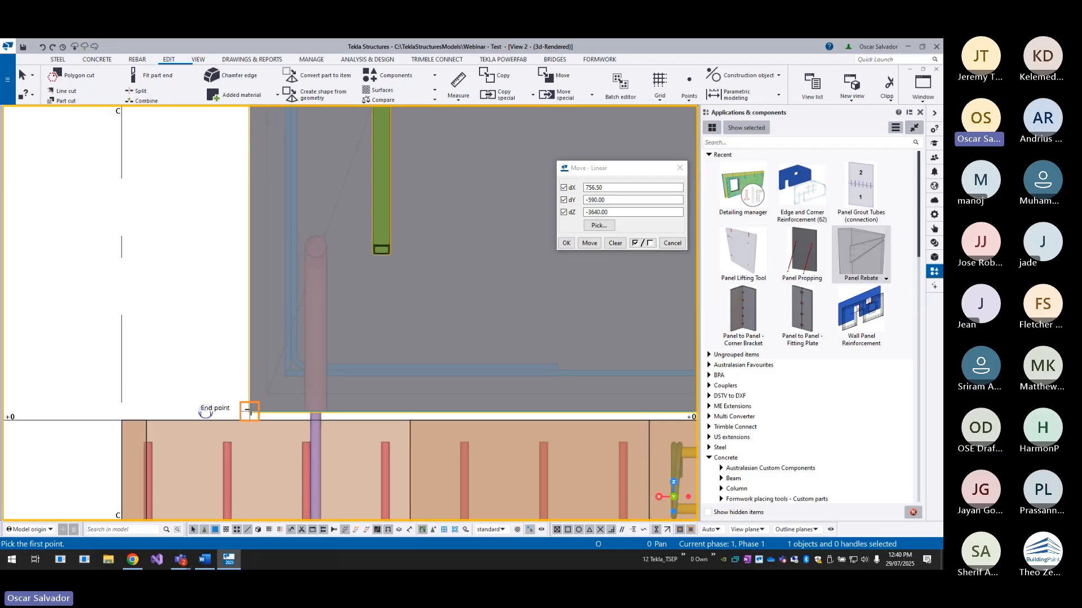
click(249, 412)
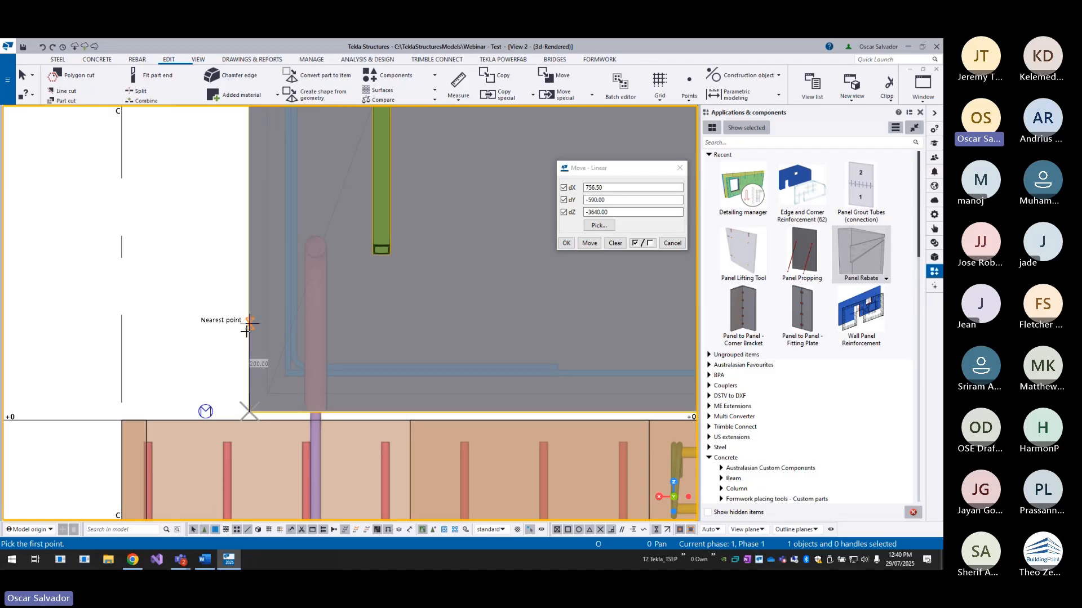
click(246, 368)
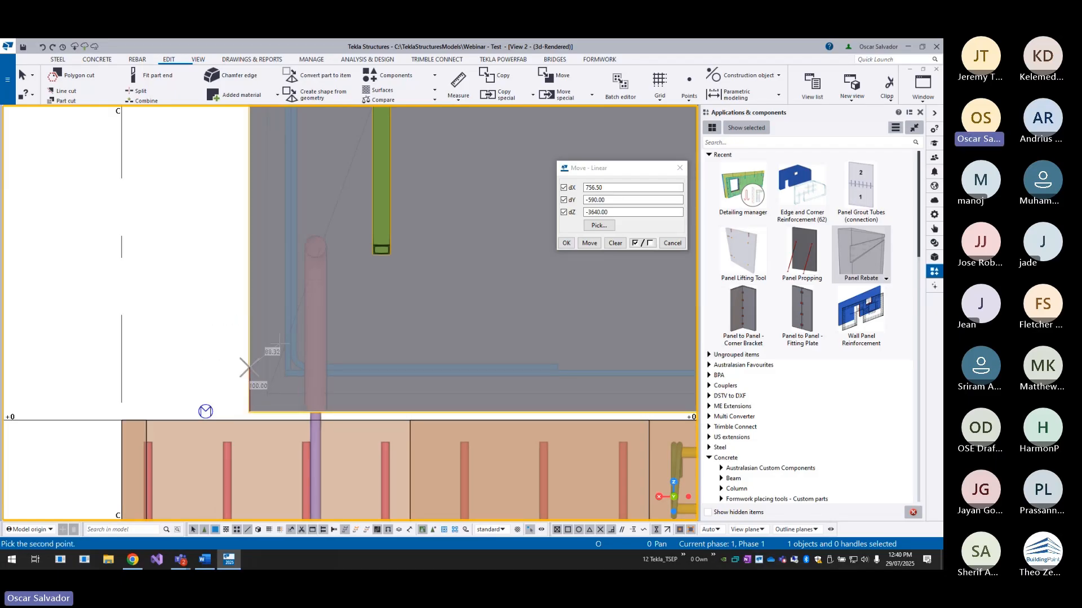
middle_drag(497, 333, 188, 322)
middle_drag(578, 353, 95, 338)
scroll(272, 342, up, 3)
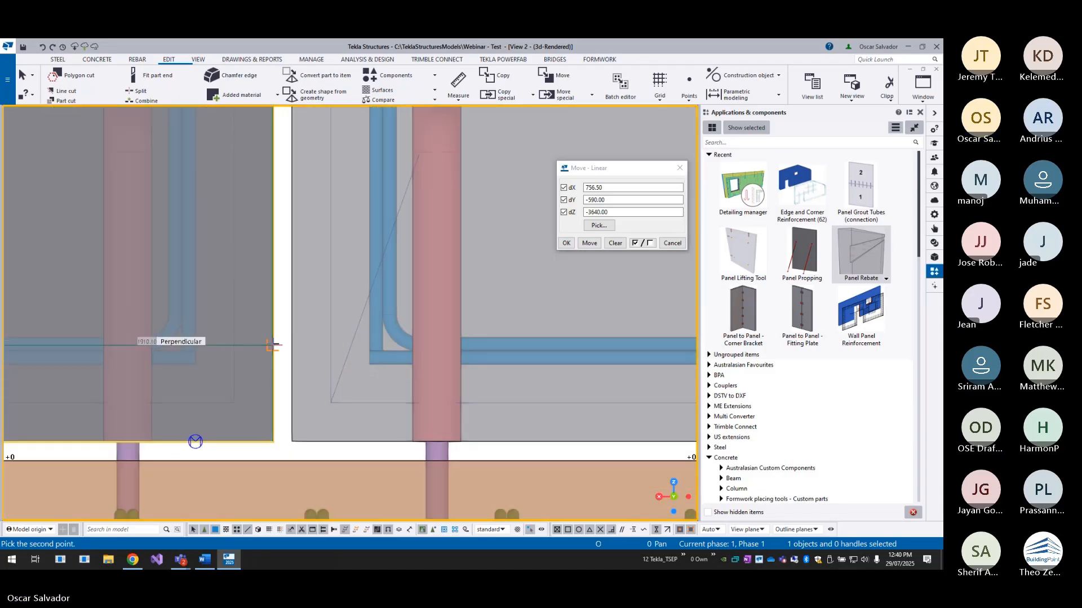
click(272, 346)
- Apply Panel Rebate across the full base width of the second panel from grid C
scroll(338, 345, down, 3)
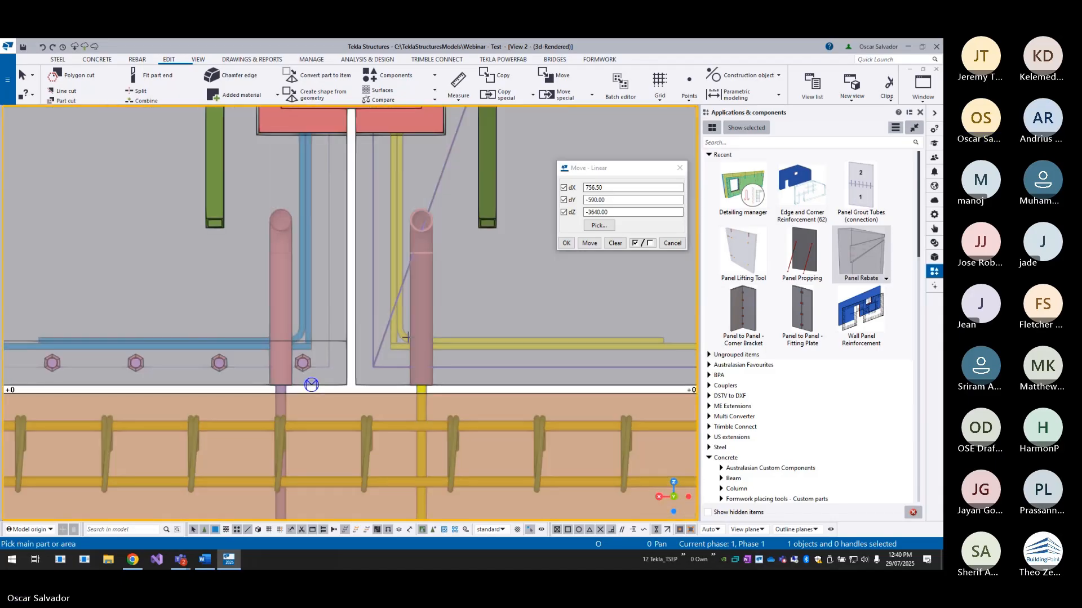
scroll(386, 346, up, 3)
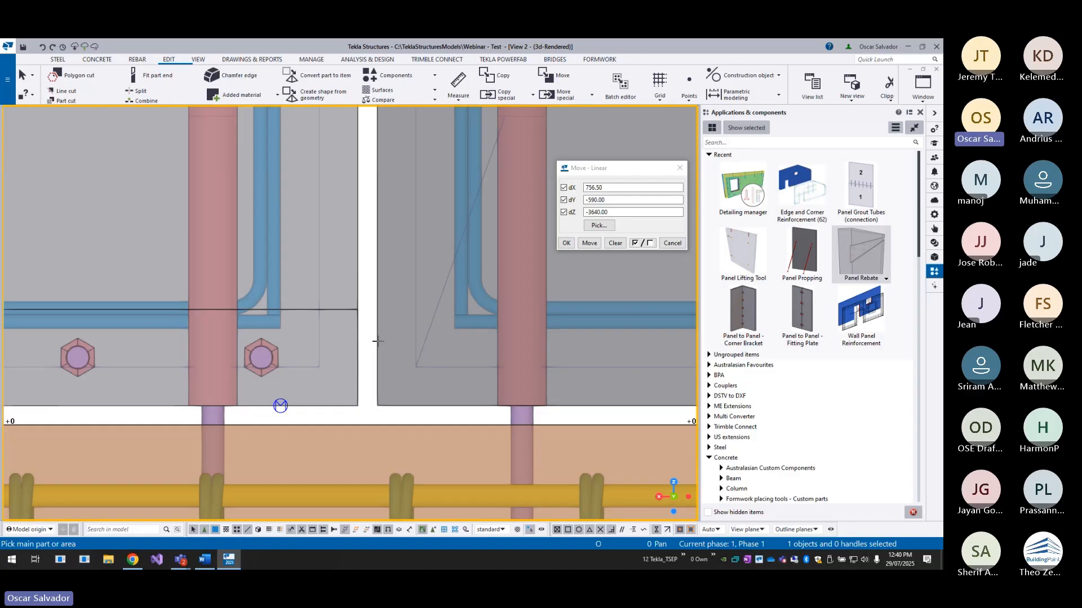
click(378, 341)
click(375, 317)
scroll(376, 317, down, 3)
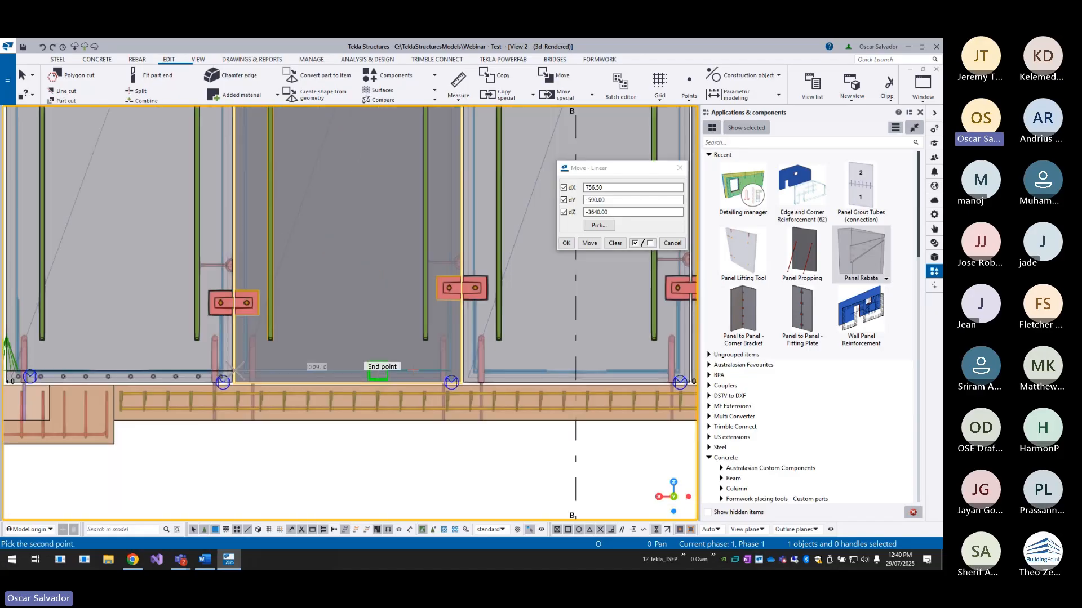
scroll(360, 349, up, 4)
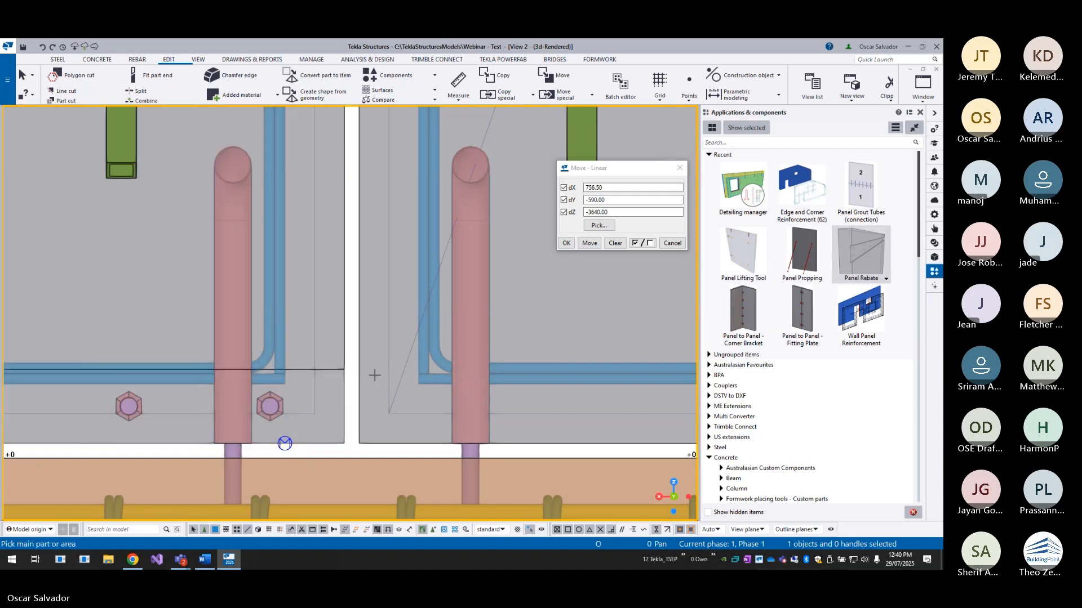
- Apply Panel Rebate across the full base width of the third panel, at grid B, and end the command
scroll(359, 370, down, 3)
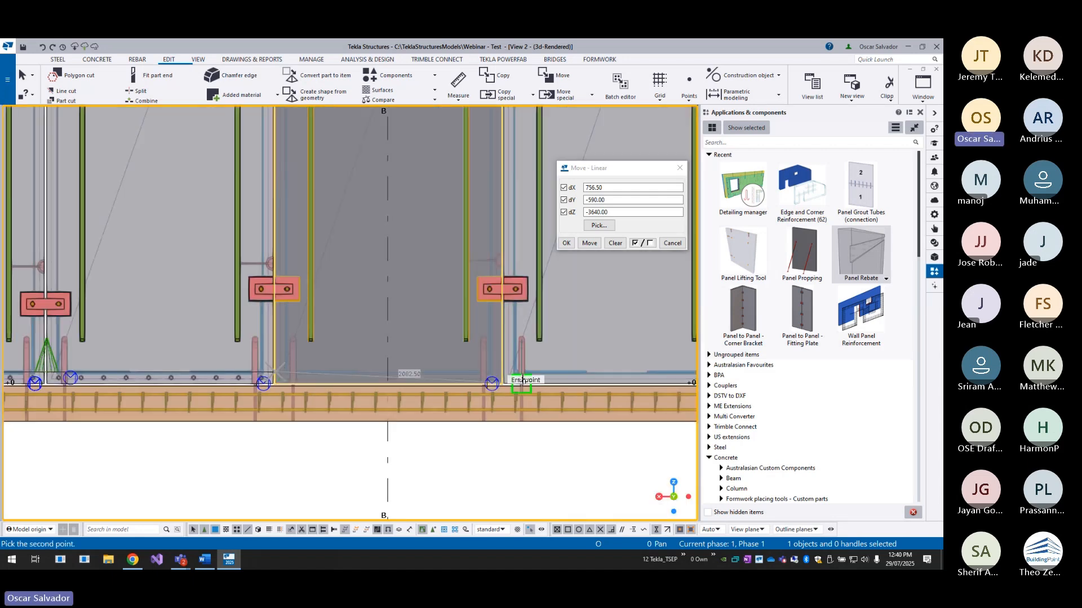
scroll(395, 360, up, 4)
scroll(427, 351, down, 1)
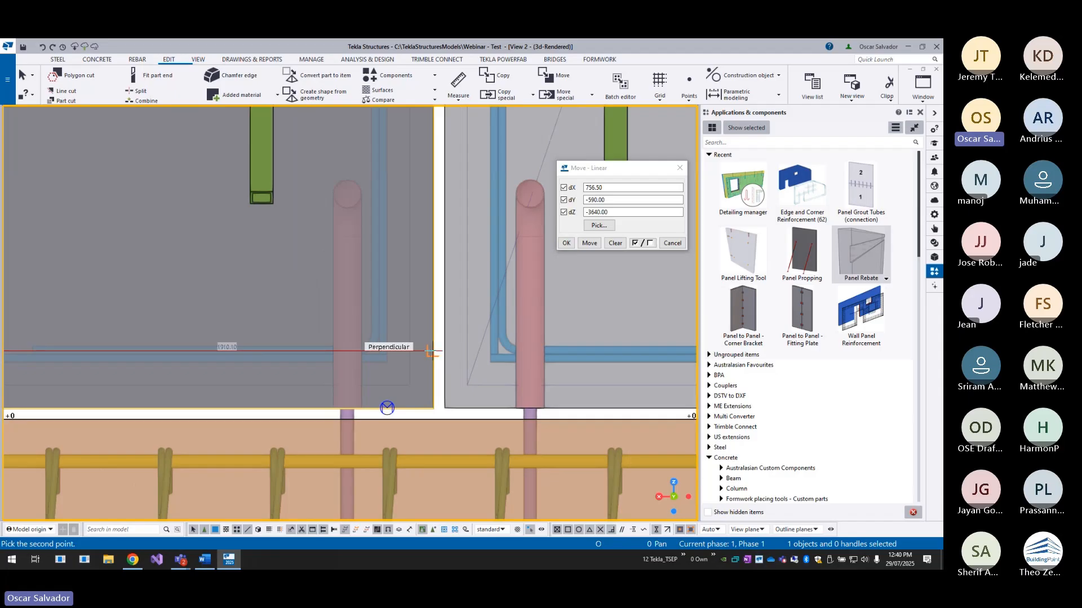
click(431, 352)
scroll(427, 374, down, 3)
right_click(402, 330)
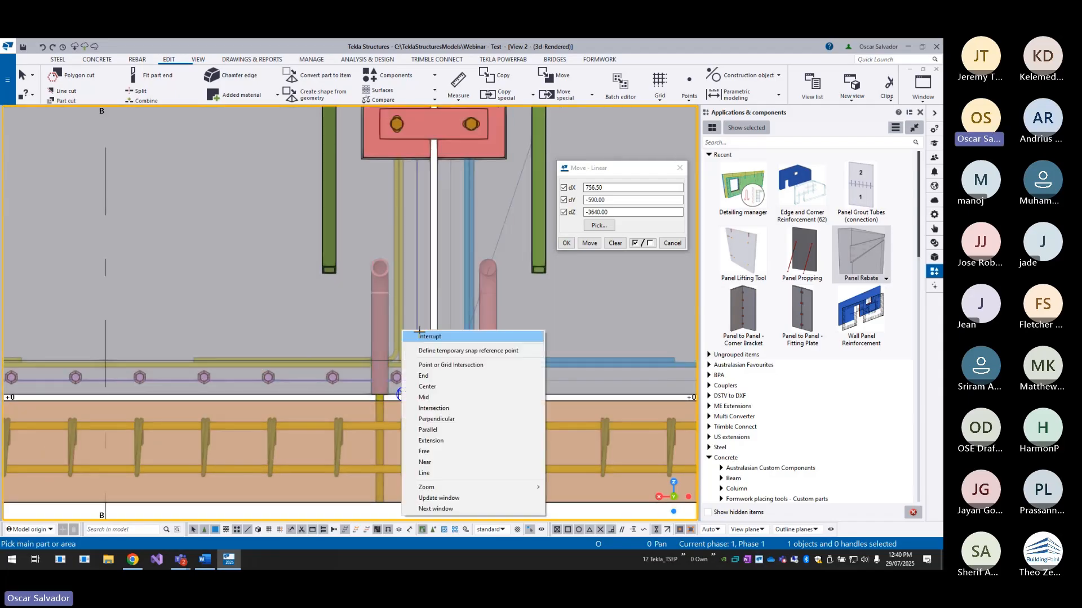
click(419, 337)
scroll(434, 367, down, 3)
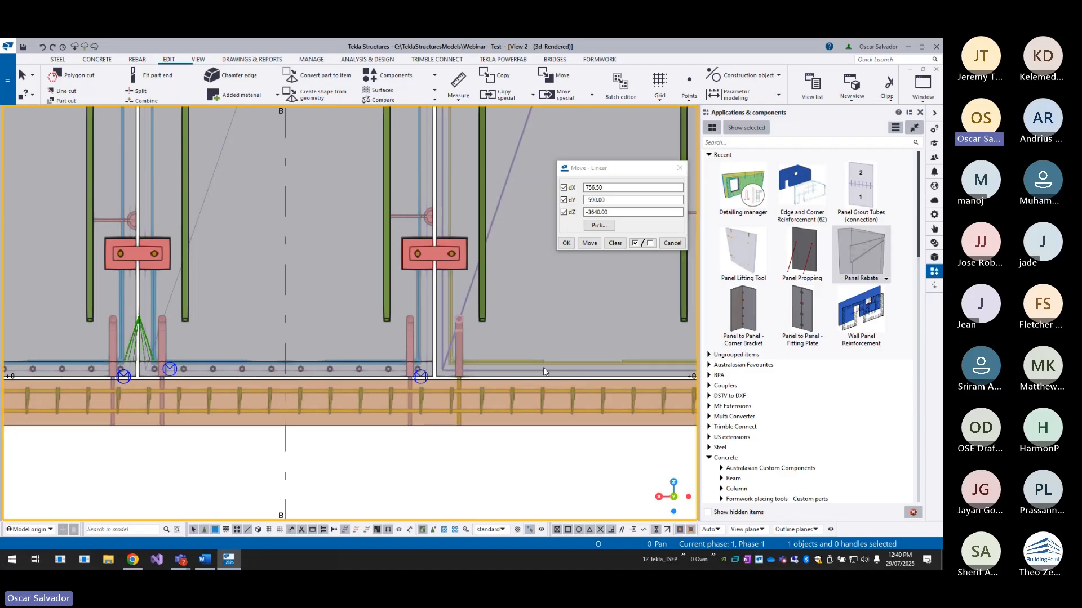
- Copy the rebate from the panel at grid B to the adjacent panel towards grid A, using Copy special to another object
scroll(438, 444, down, 3)
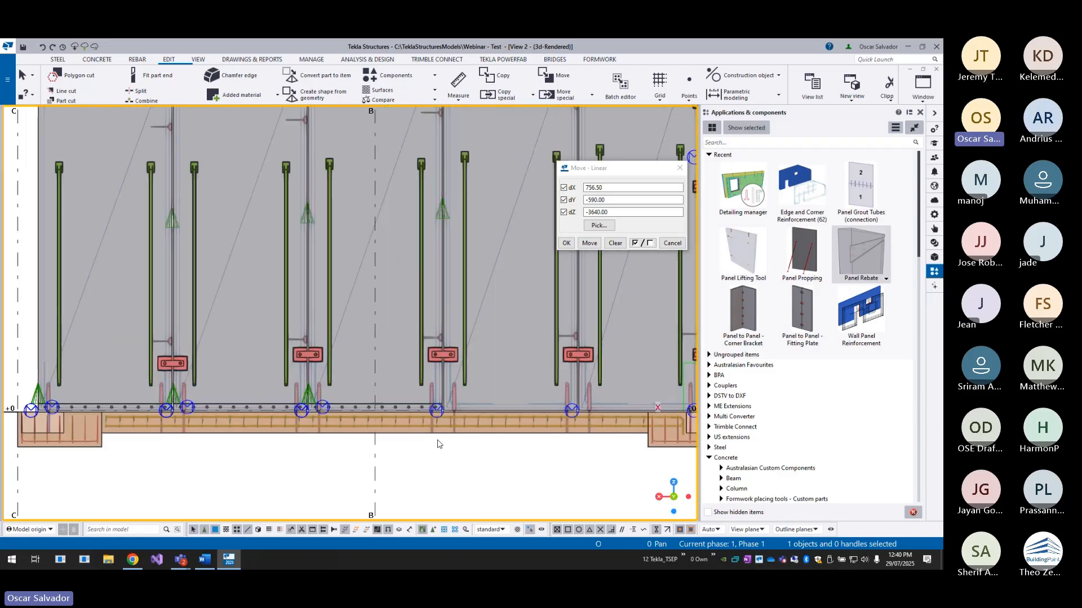
middle_drag(513, 389, 442, 495)
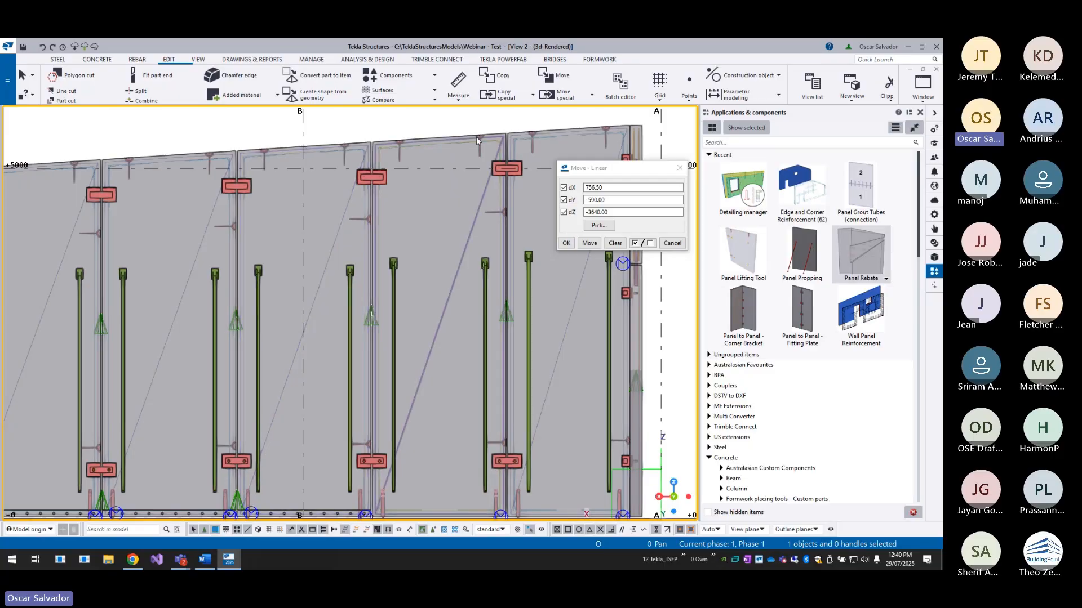
scroll(377, 419, up, 8)
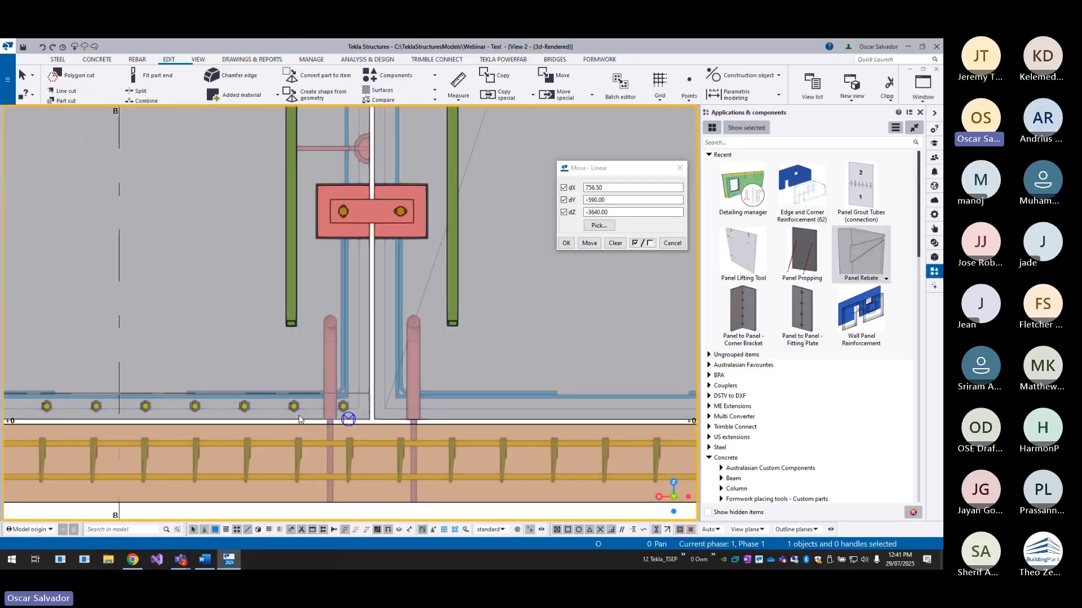
right_click(245, 346)
mouse_move(308, 152)
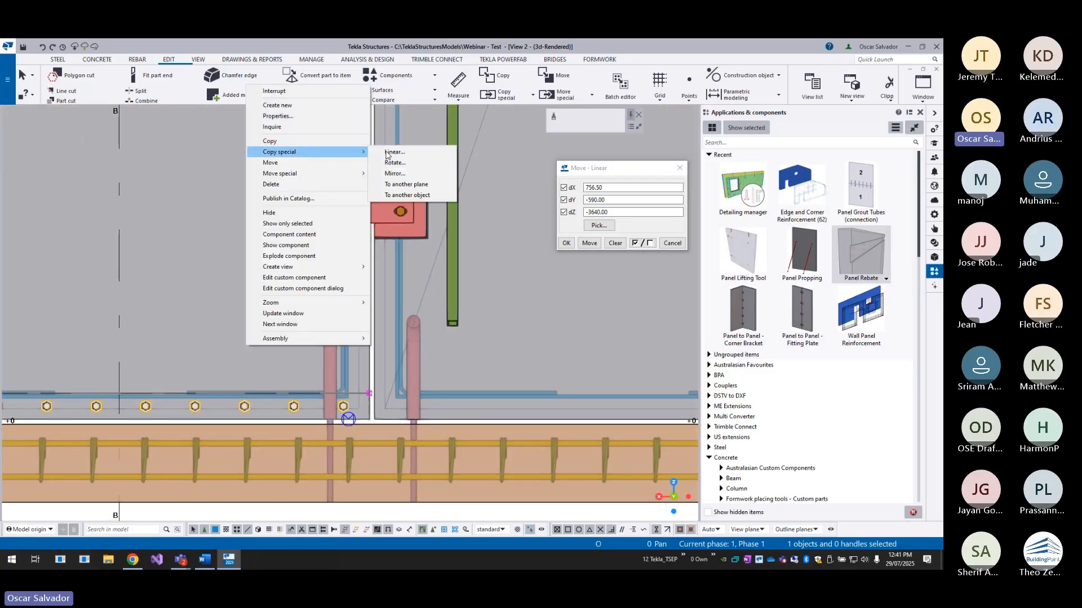
click(414, 195)
scroll(313, 161, down, 5)
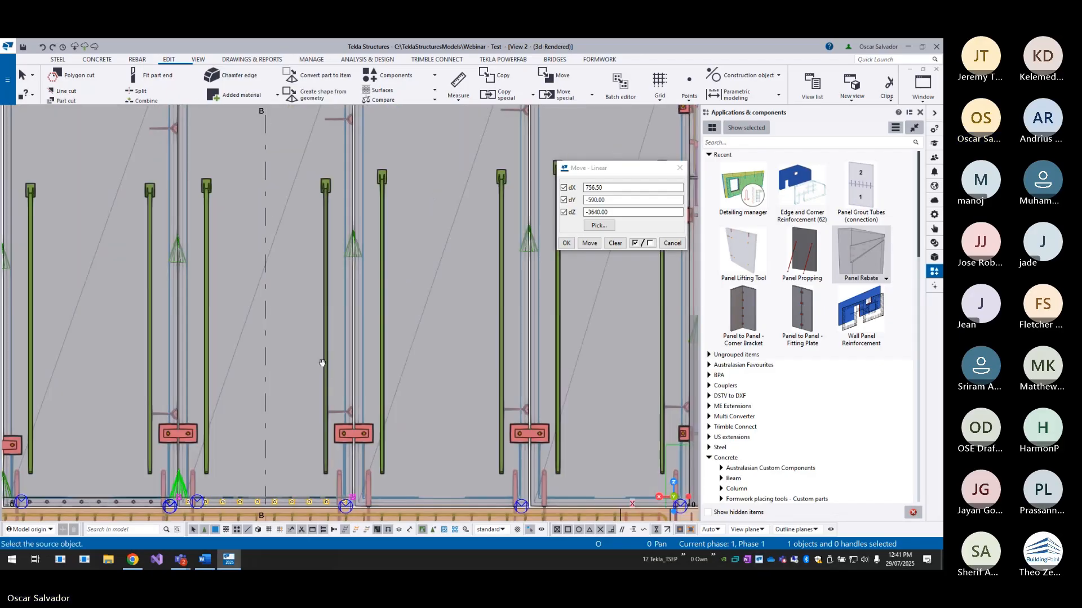
scroll(313, 161, up, 4)
scroll(389, 197, up, 6)
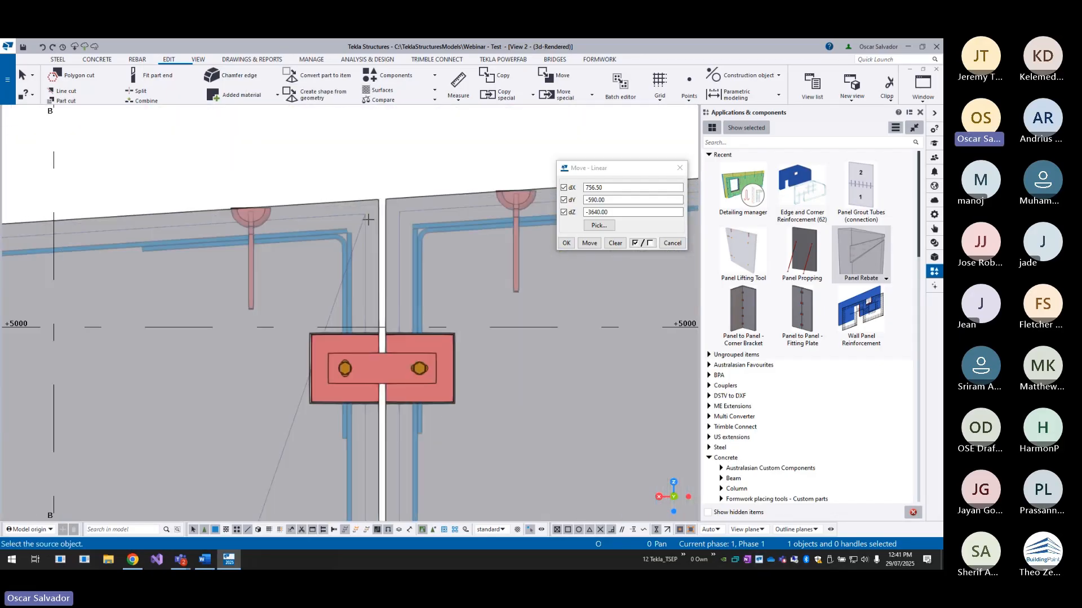
click(391, 200)
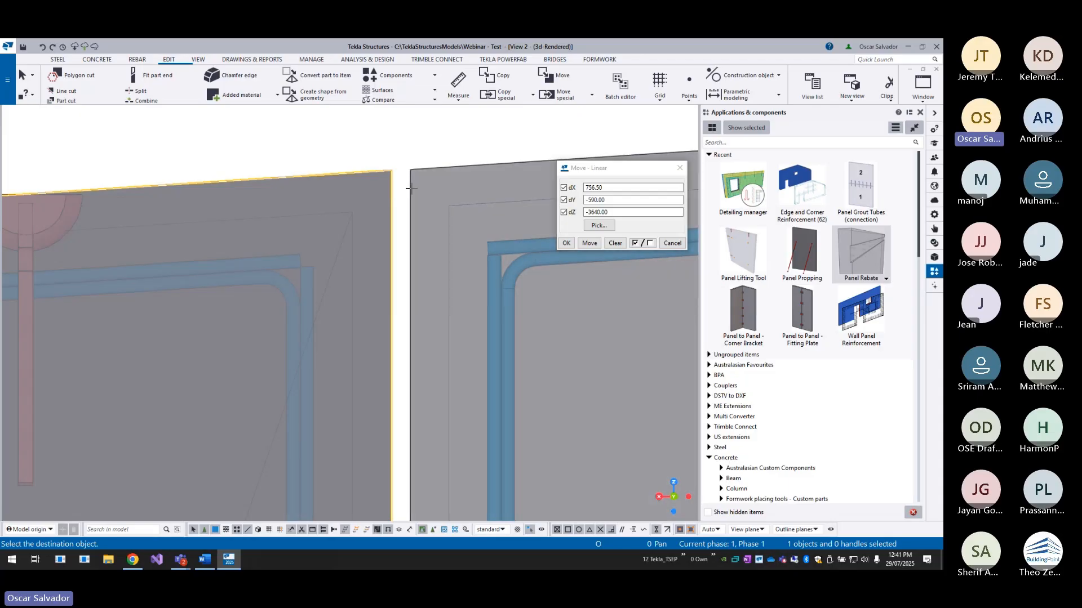
click(411, 194)
scroll(404, 236, down, 8)
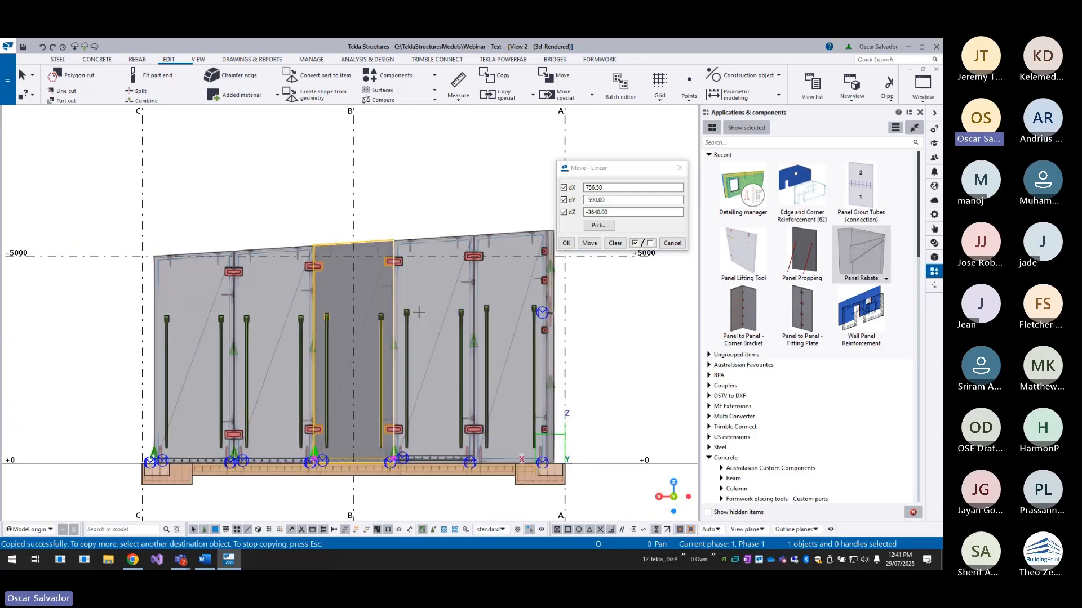
- Move both end handles of the copied rebate by dX 0, dY 0 and dZ -63.15 to line up with the neighbouring rebate
scroll(428, 369, up, 3)
scroll(428, 369, up, 6)
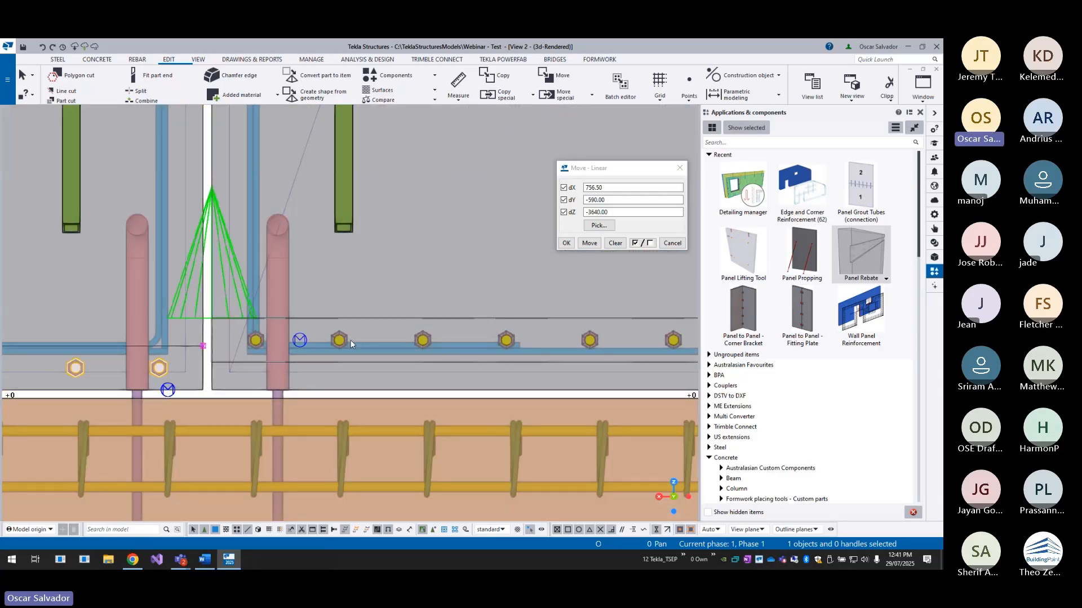
scroll(346, 339, down, 3)
scroll(530, 353, up, 2)
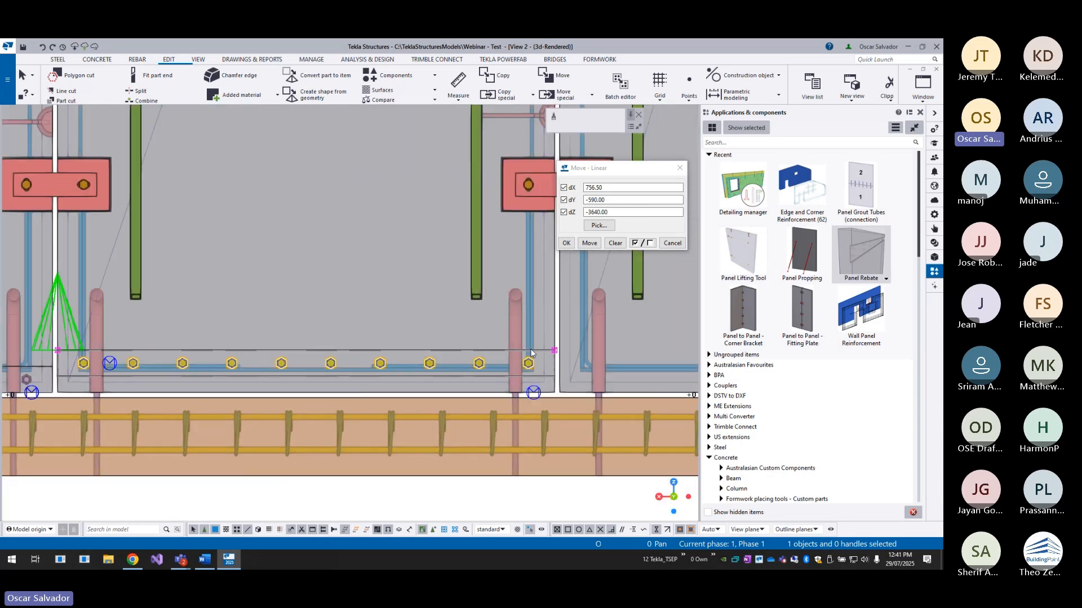
scroll(532, 349, down, 2)
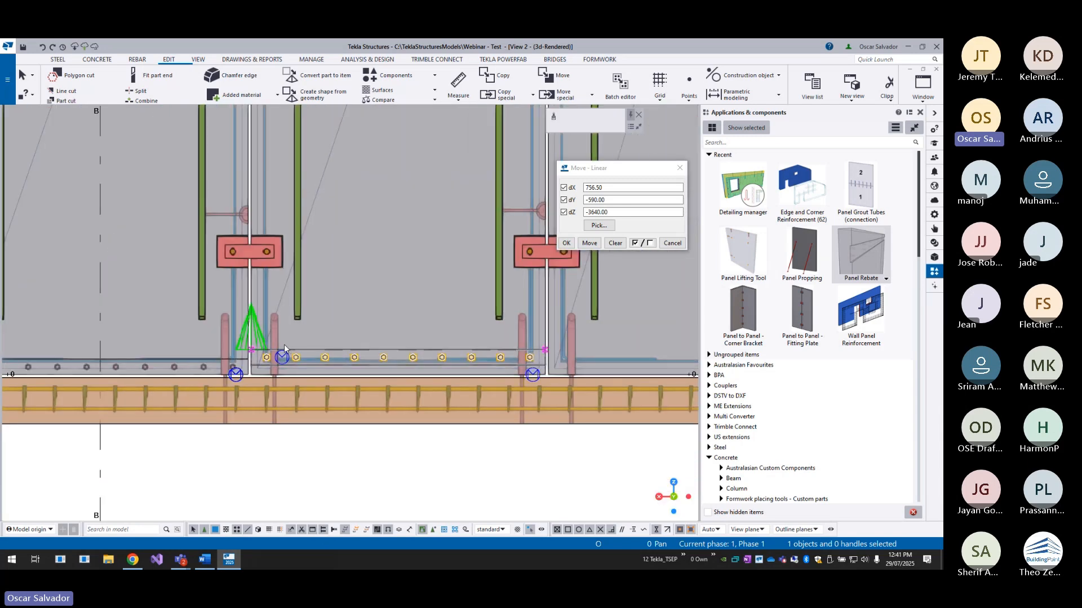
alt+drag(358, 355, 602, 367)
scroll(226, 351, up, 4)
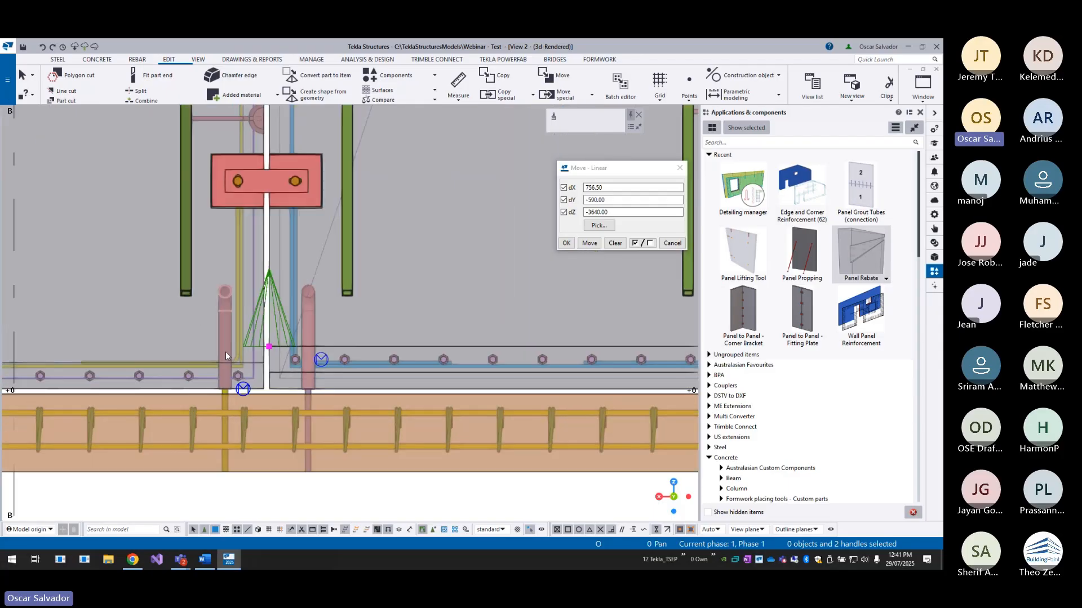
key(Return)
scroll(290, 350, up, 2)
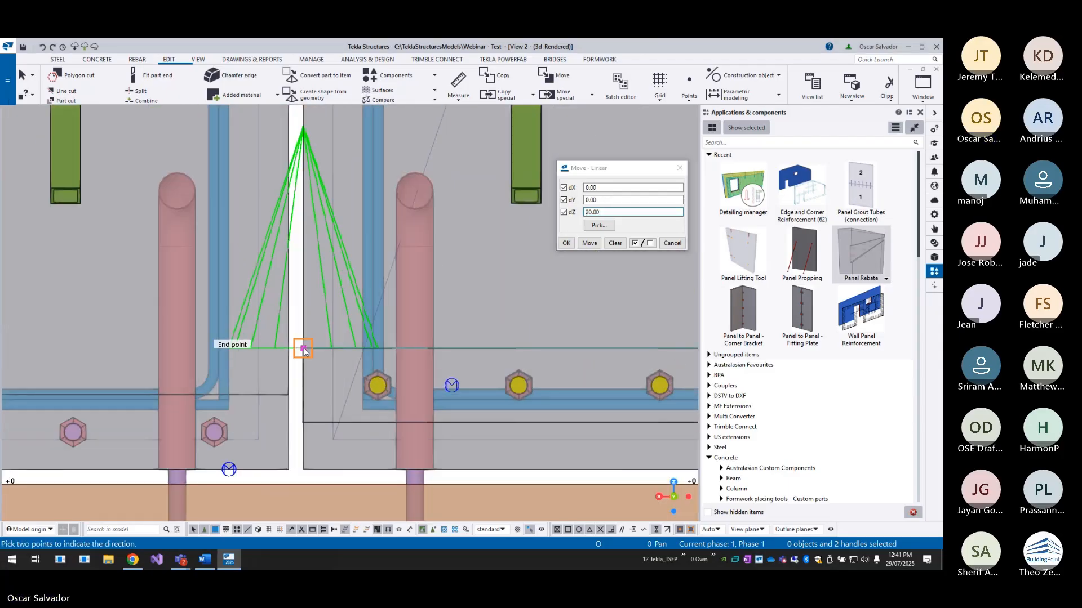
click(303, 349)
click(288, 401)
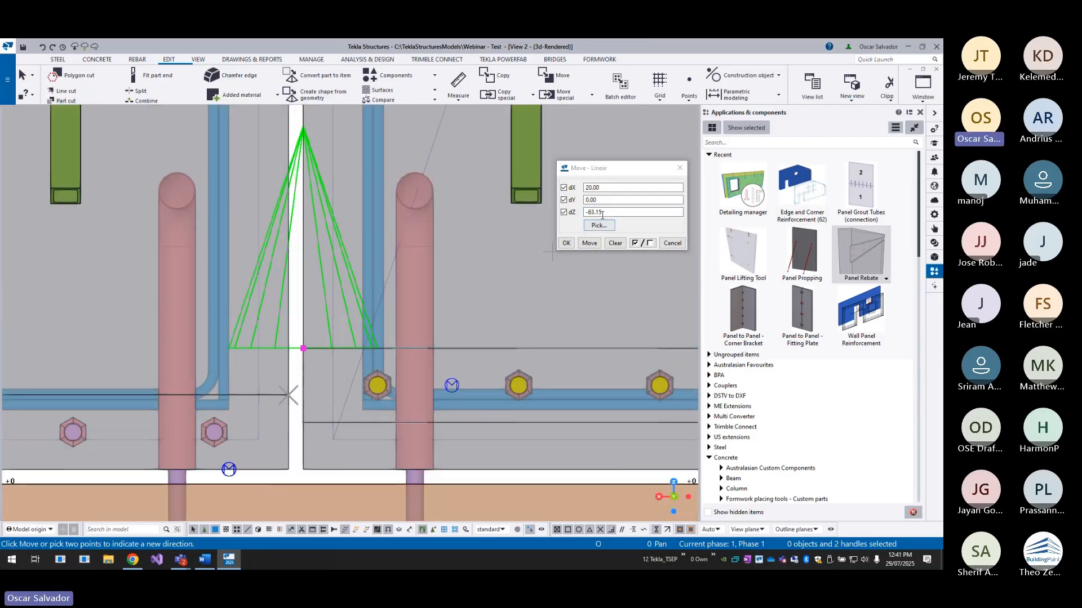
drag(609, 188, 575, 203)
key(BackSpace)
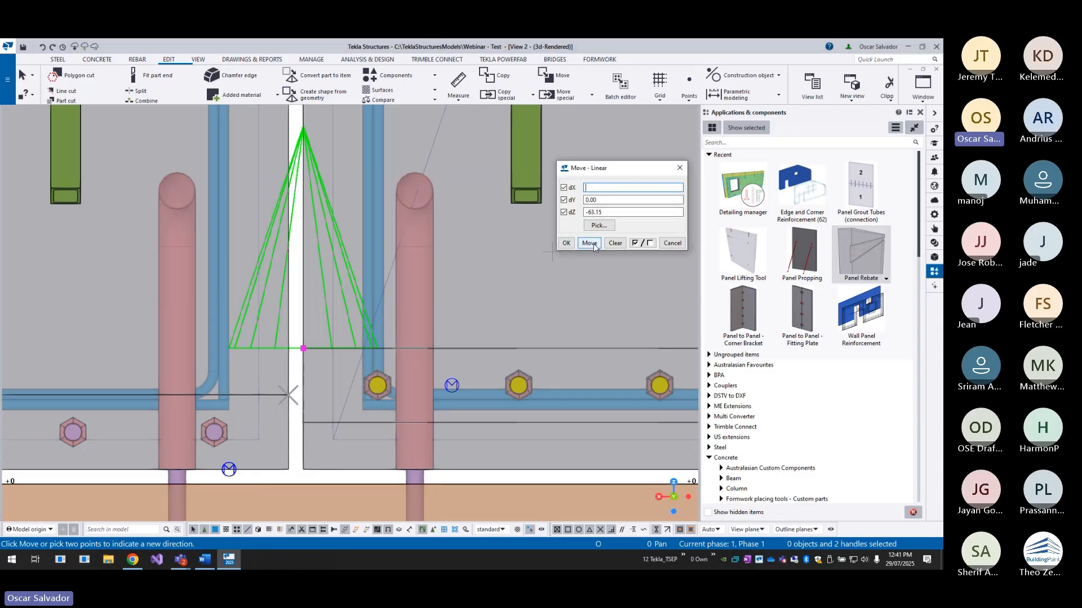
click(589, 244)
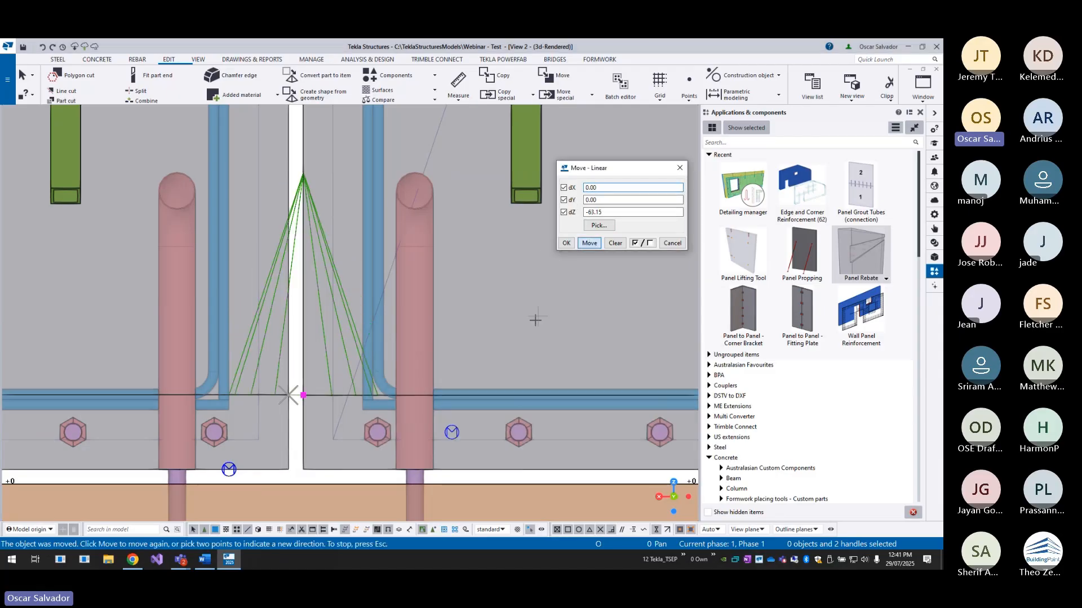
- Apply Panel Rebate across the base width of the panel nearest grid A, level with the adjacent rebate, and end the command
click(837, 258)
scroll(409, 417, down, 5)
middle_drag(514, 398, 197, 378)
scroll(462, 402, up, 6)
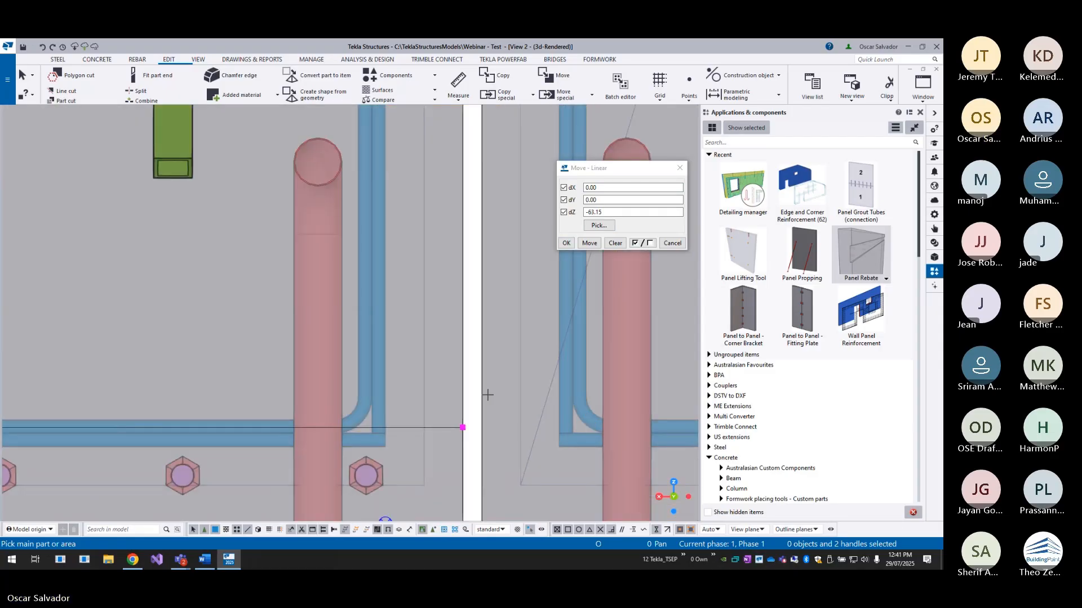
click(487, 395)
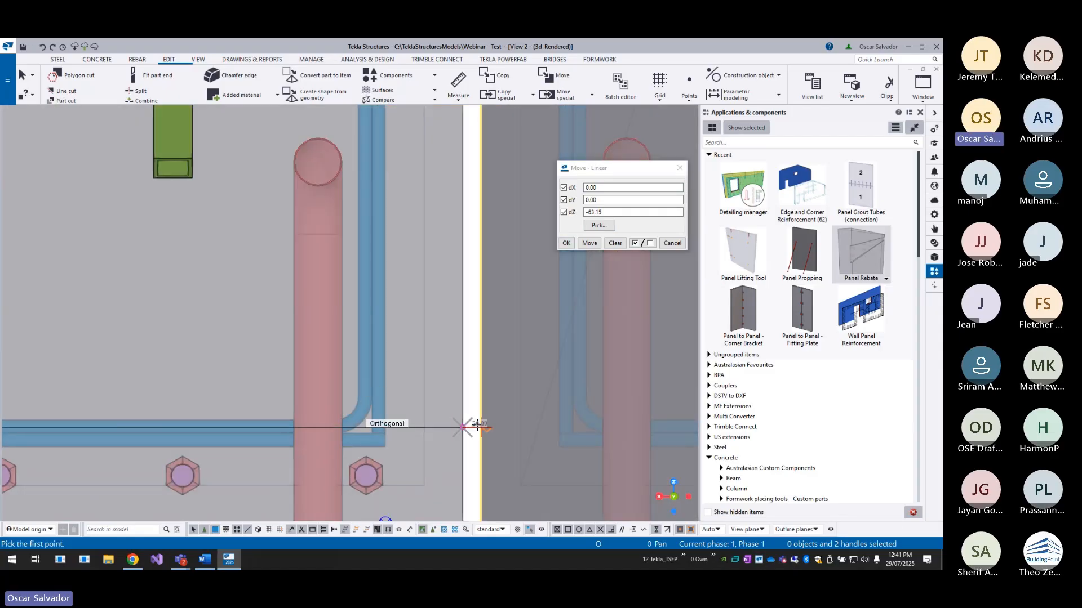
click(480, 428)
scroll(476, 428, down, 6)
middle_drag(476, 428, 286, 407)
scroll(282, 404, up, 6)
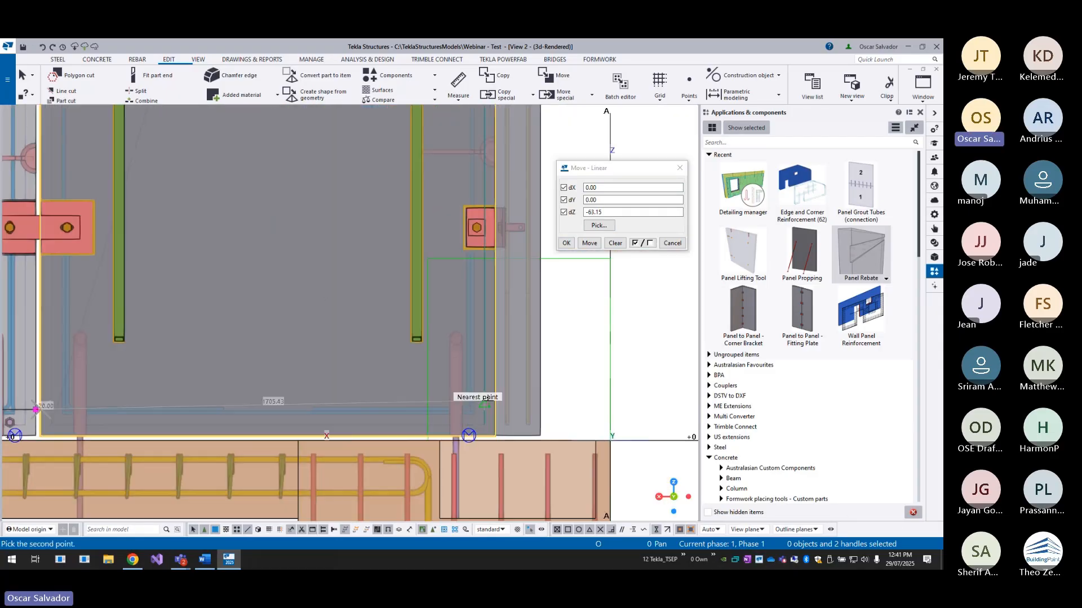
click(512, 434)
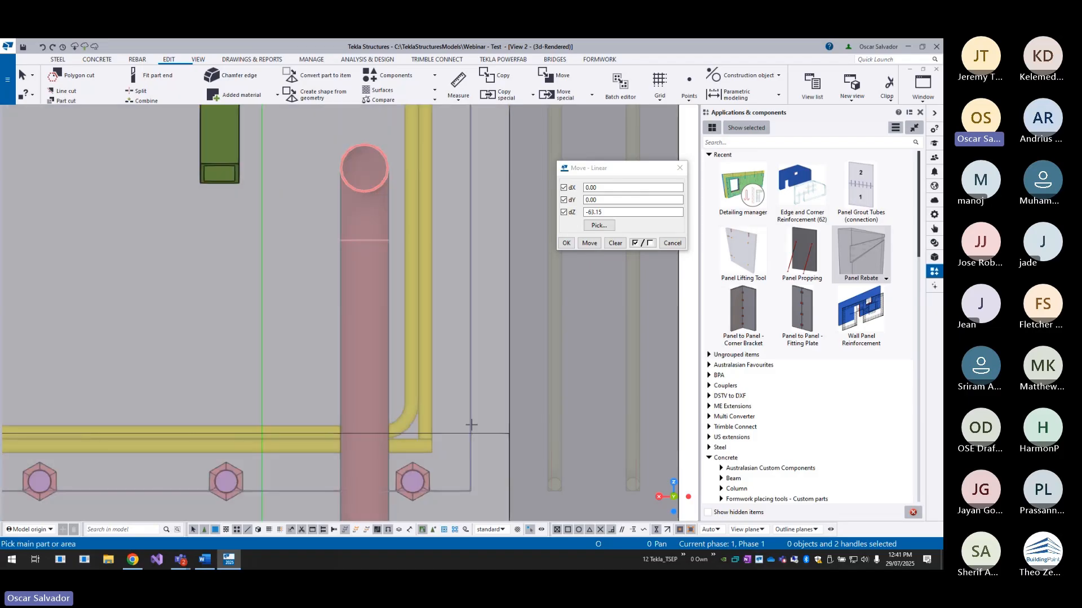
key(Escape)
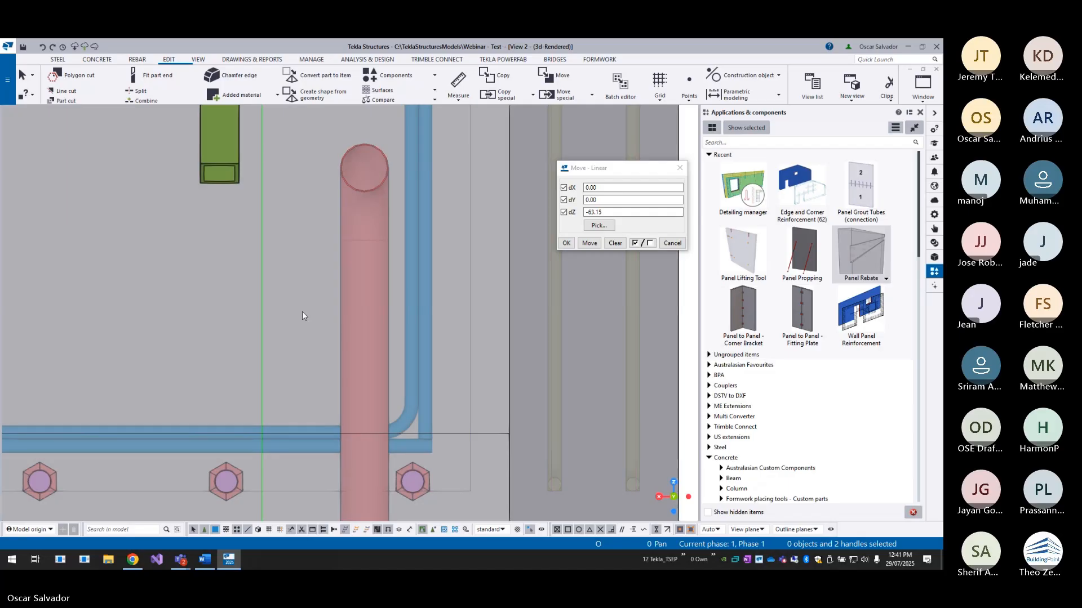
- Switch to the 3D view of the whole model and close the linear move settings
scroll(302, 311, down, 5)
middle_drag(295, 292, 333, 251)
key(ctrl+Tab)
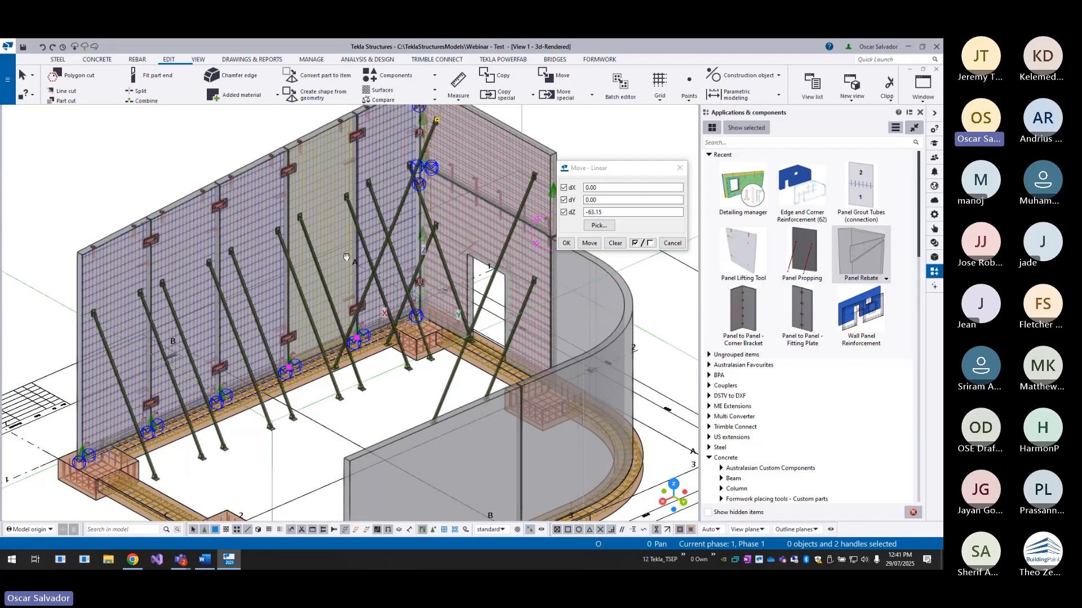
middle_drag(345, 254, 344, 282)
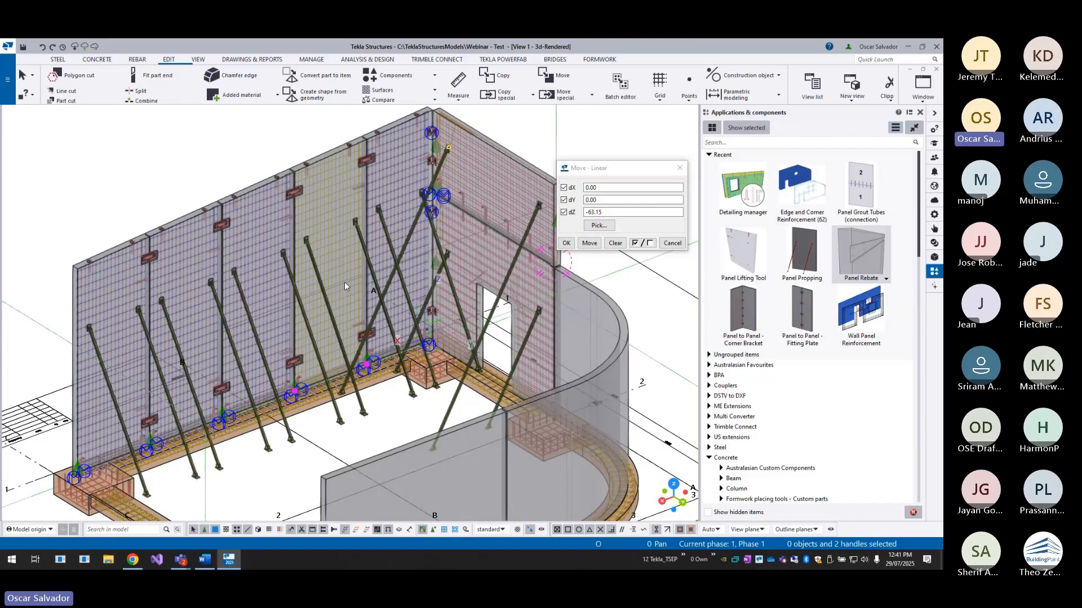
middle_drag(346, 282, 343, 296)
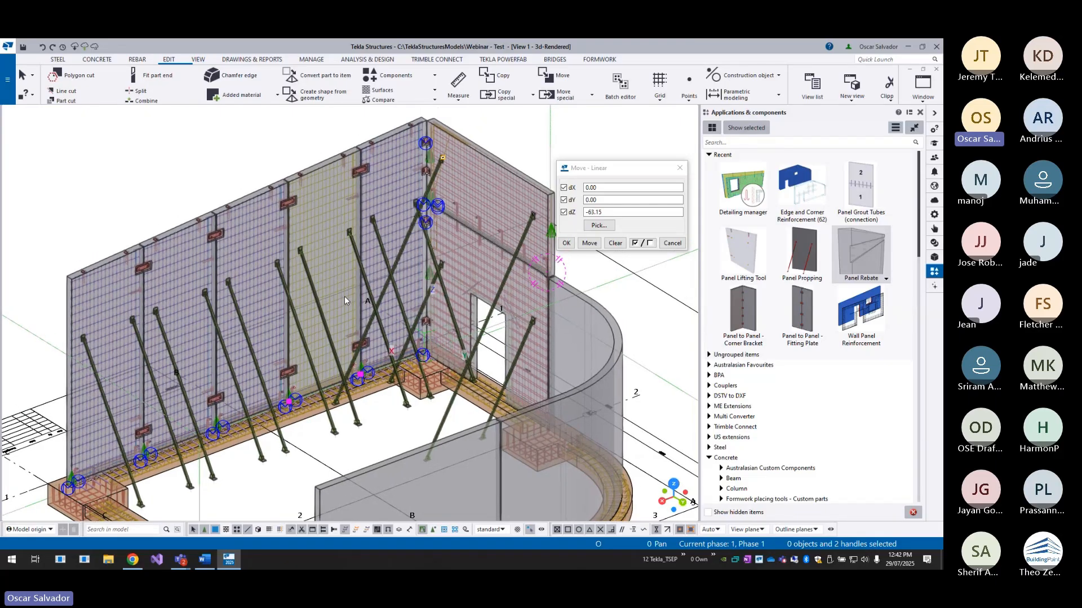
click(673, 244)
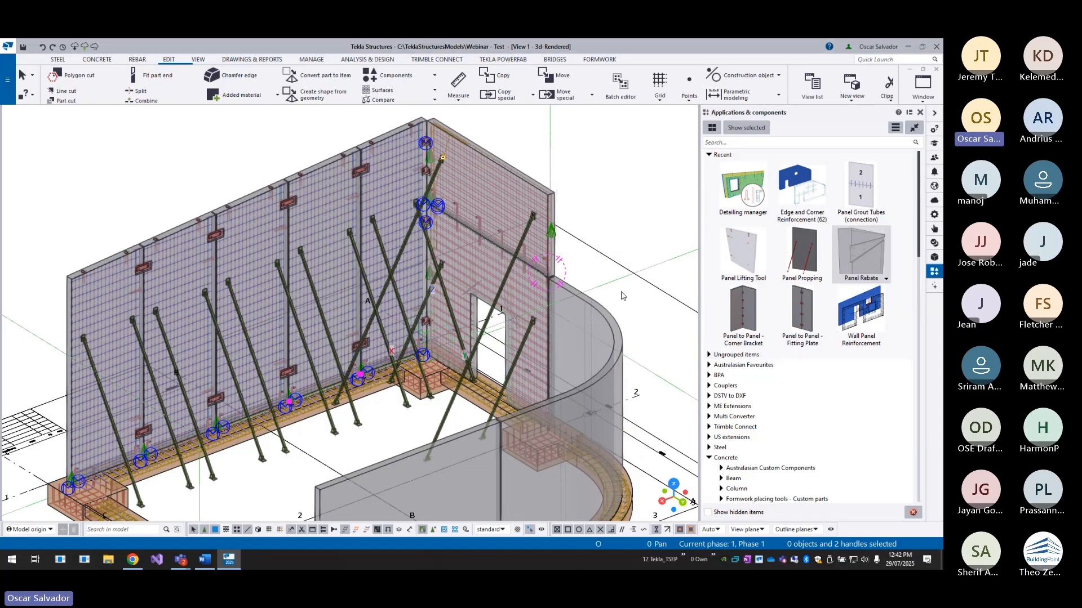
middle_drag(621, 296, 542, 322)
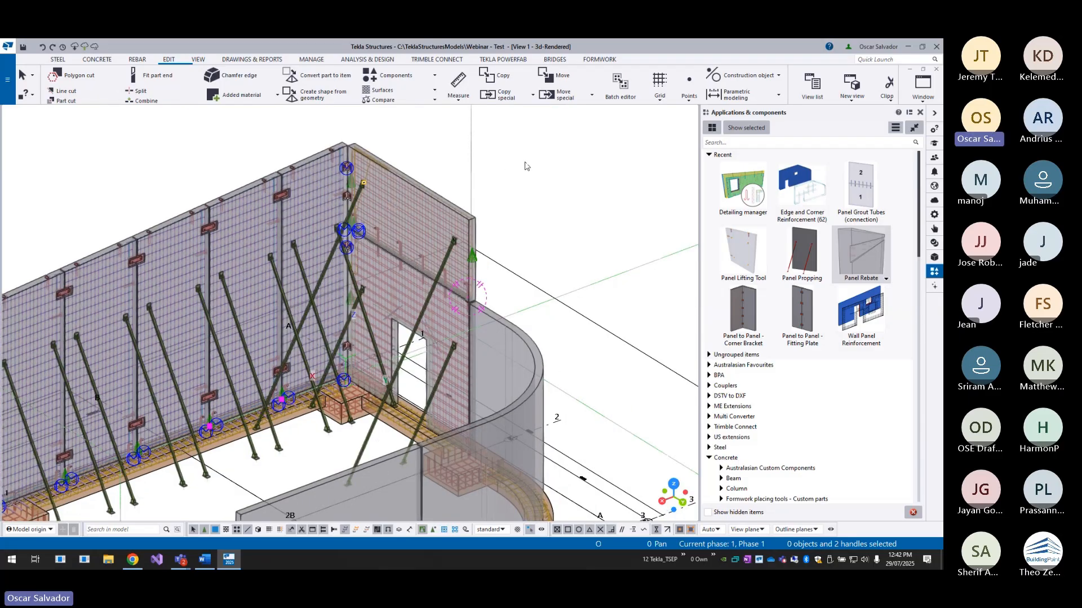
- Set the 3D view's color and transparency representation to #NS FS Check
right_click(540, 185)
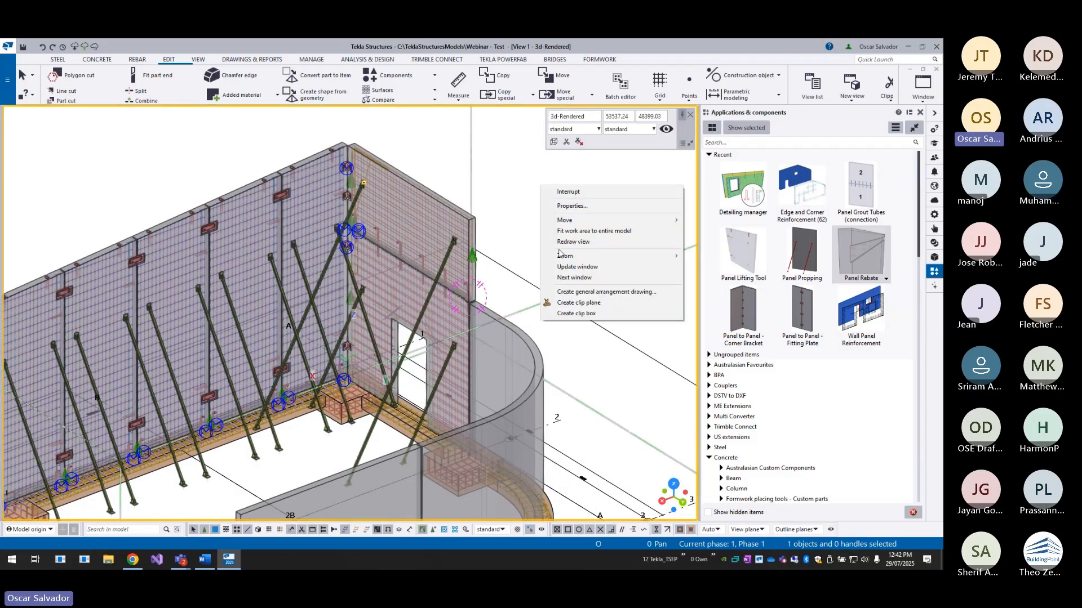
click(566, 237)
double_click(561, 210)
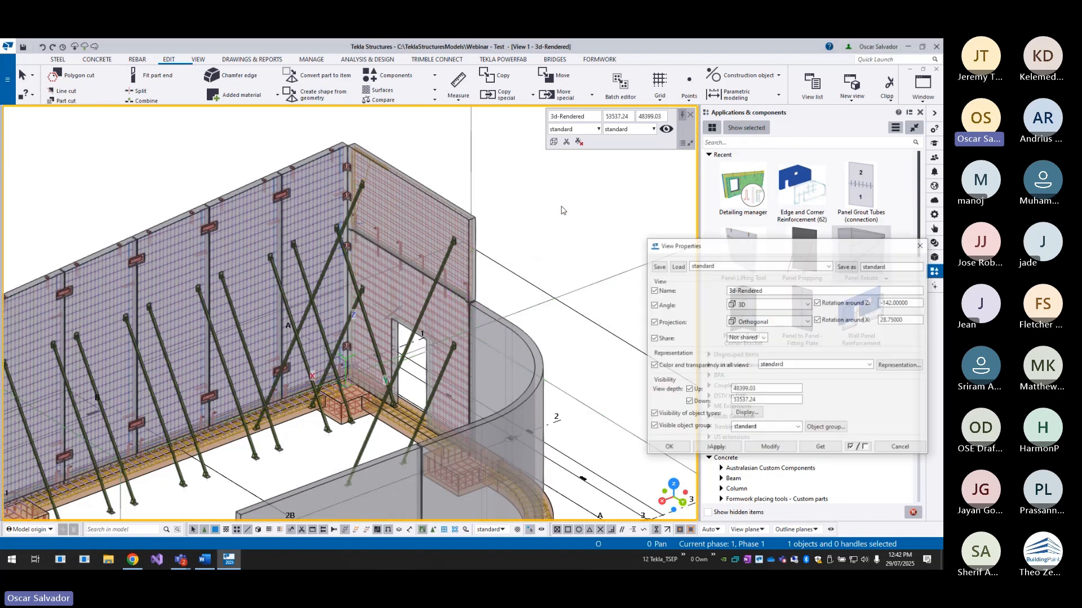
click(793, 364)
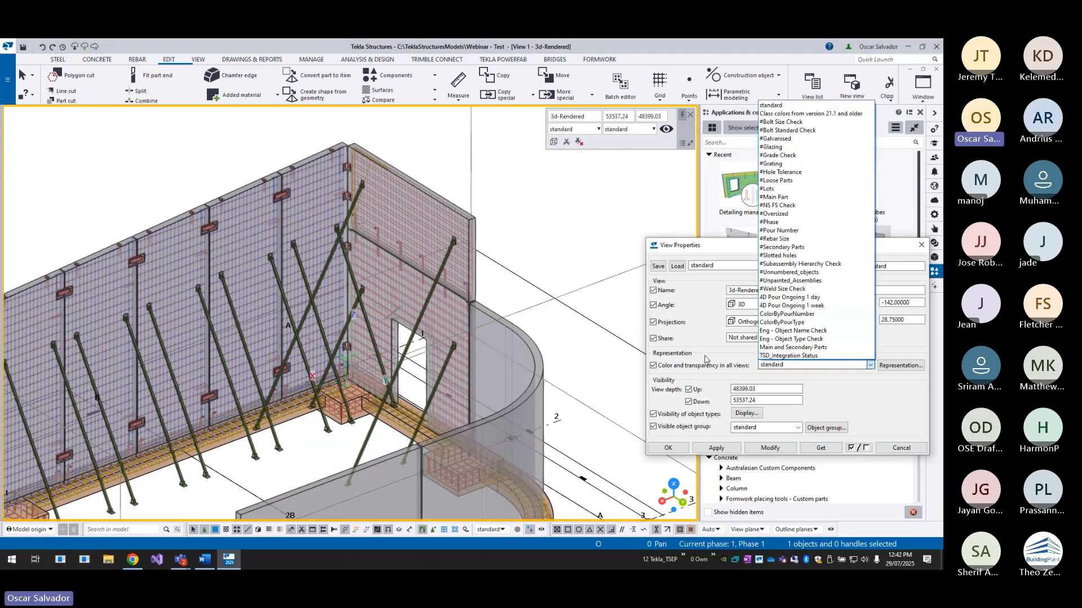
click(783, 206)
click(770, 448)
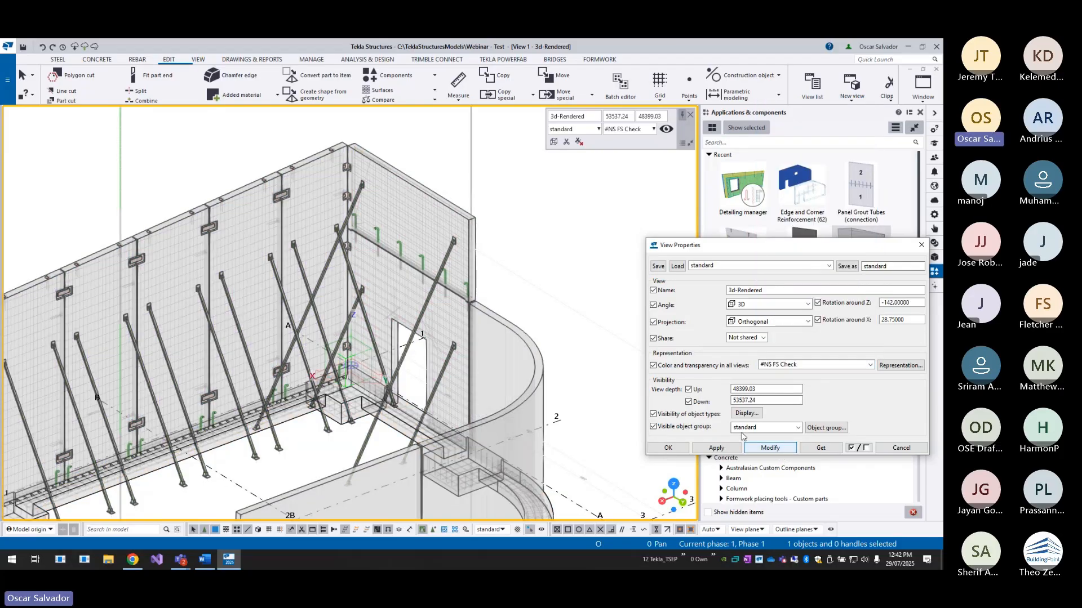
- Change the position of the grout tubes on the end wall's horizontal joint to FS and modify the component
scroll(425, 225, up, 5)
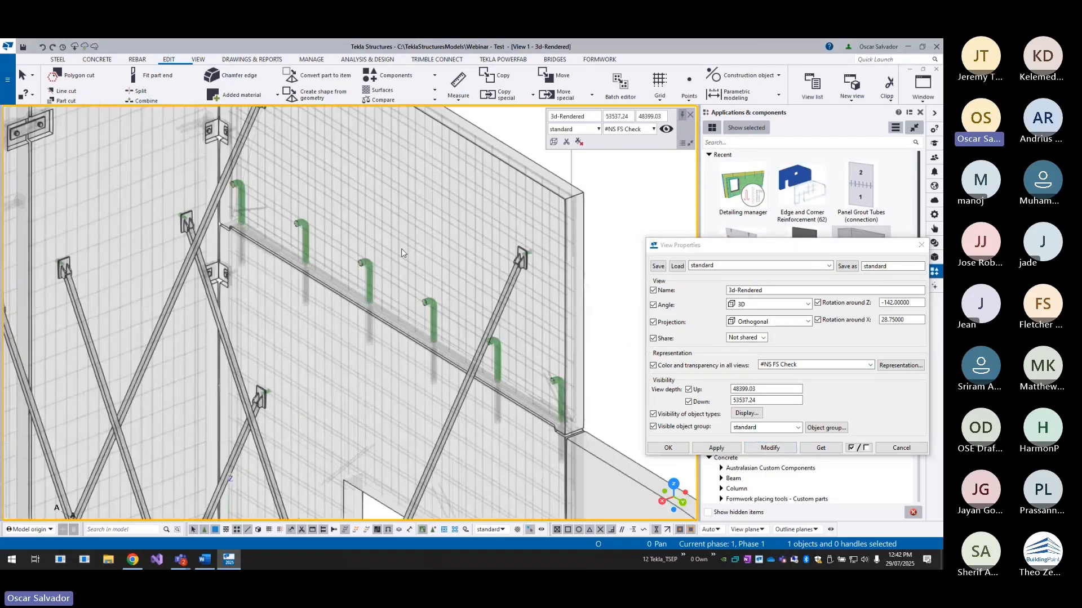
scroll(401, 253, up, 2)
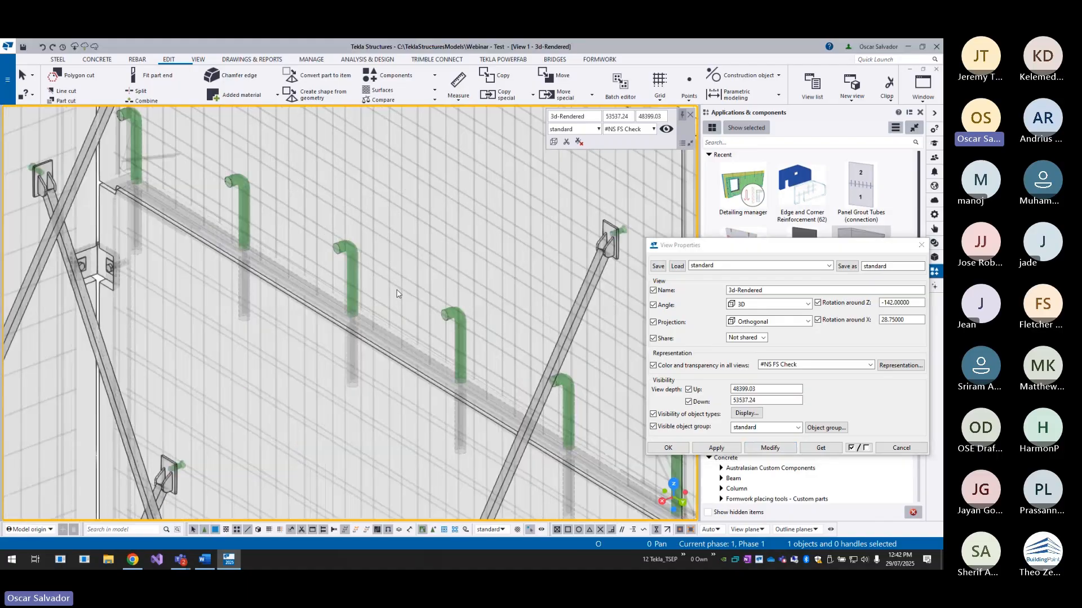
double_click(449, 320)
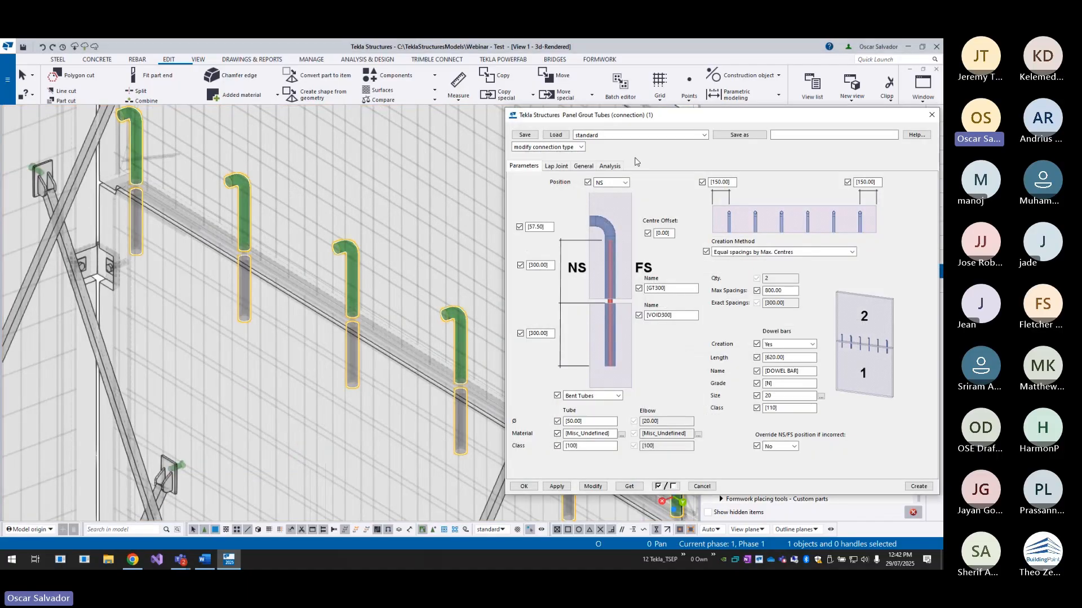
click(624, 183)
click(612, 197)
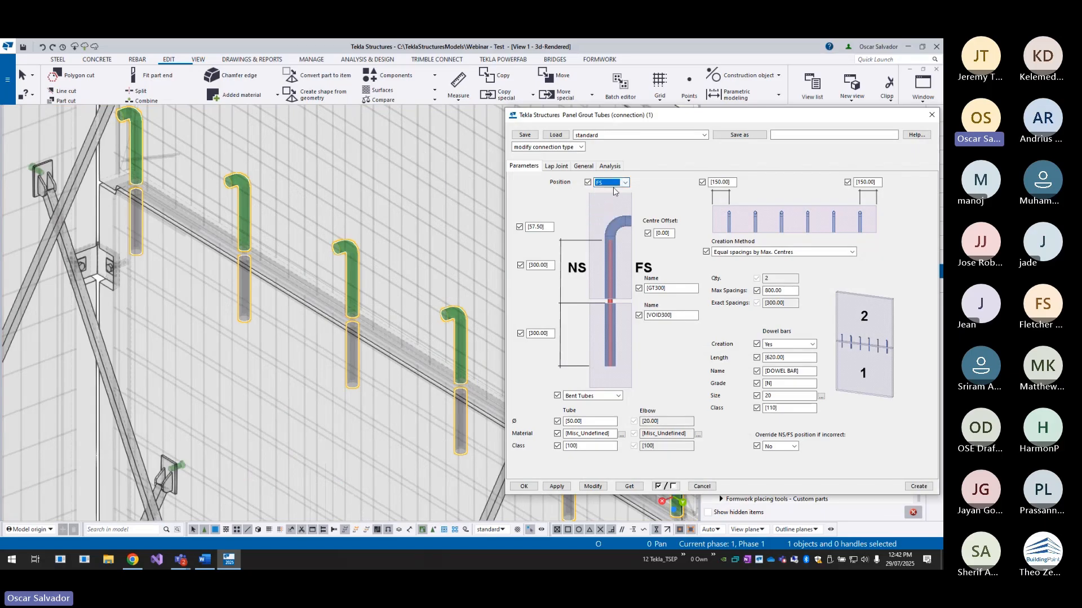
click(594, 488)
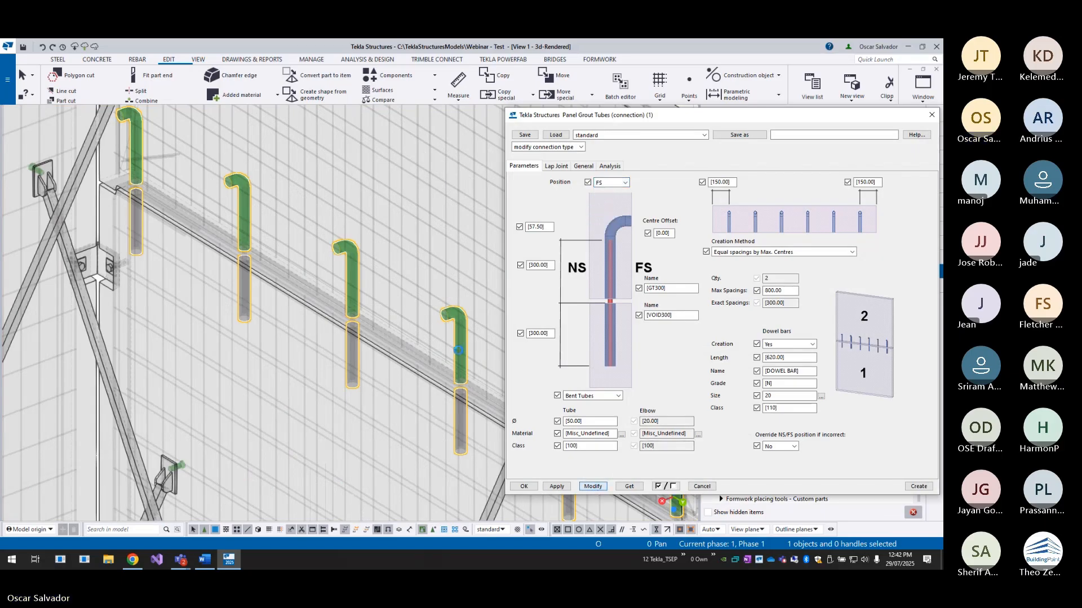
- Change the position of the end wall panel's propping from the near side to FS and modify the component
scroll(303, 341, up, 3)
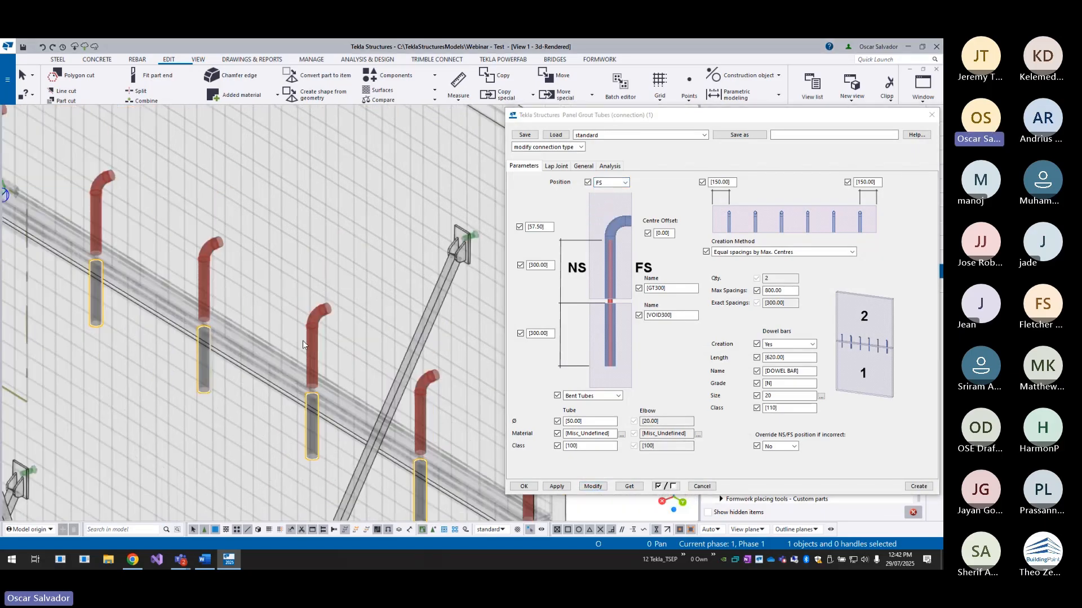
double_click(430, 289)
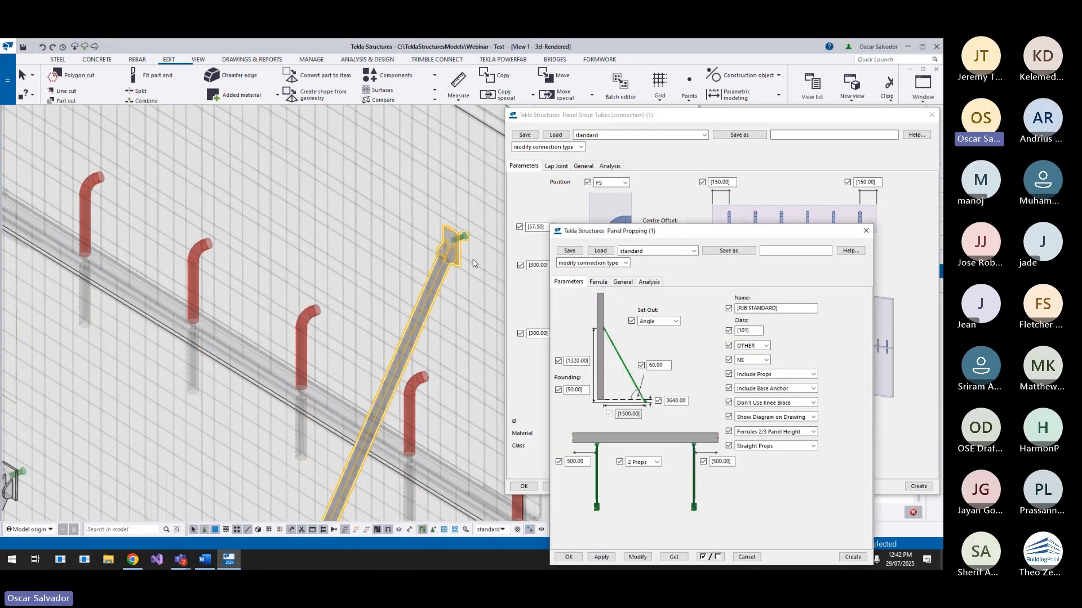
click(750, 360)
click(745, 376)
click(637, 557)
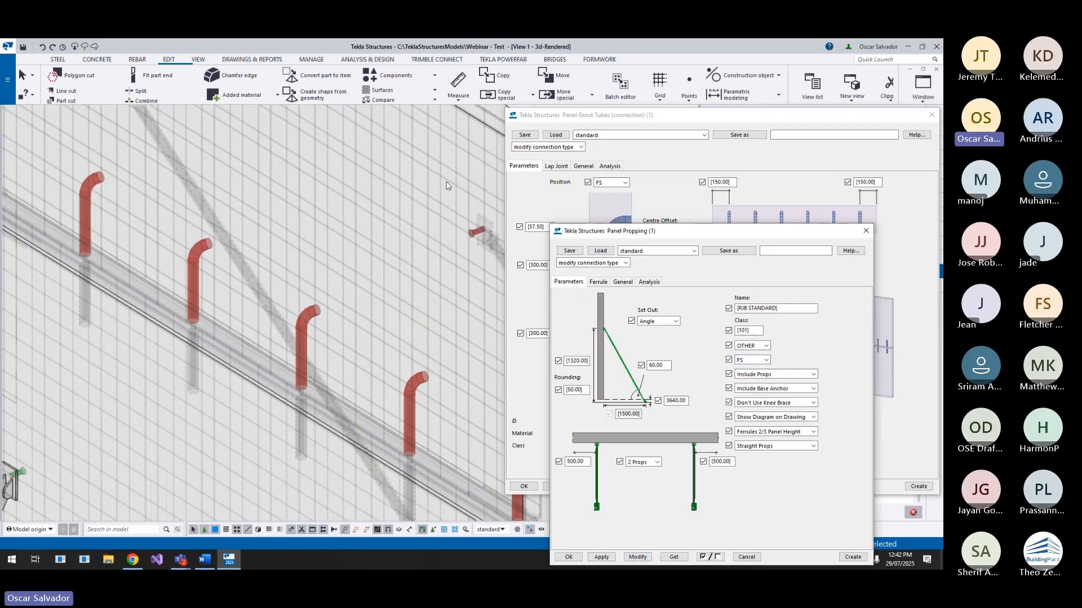
middle_click(431, 220)
middle_drag(431, 220, 260, 248)
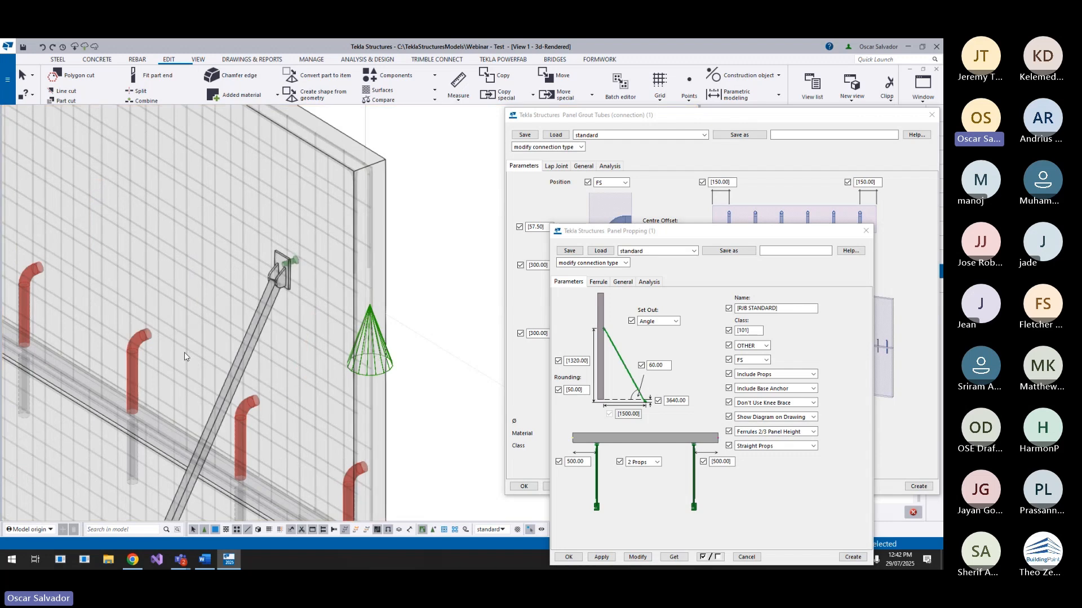
scroll(447, 310, down, 4)
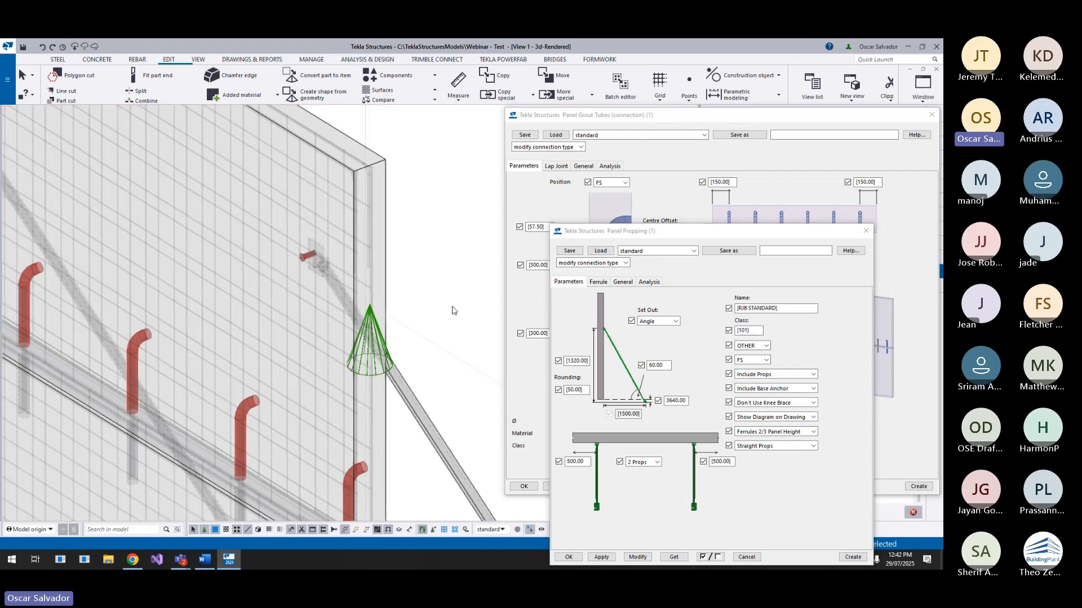
scroll(443, 312, down, 3)
middle_drag(300, 327, 411, 244)
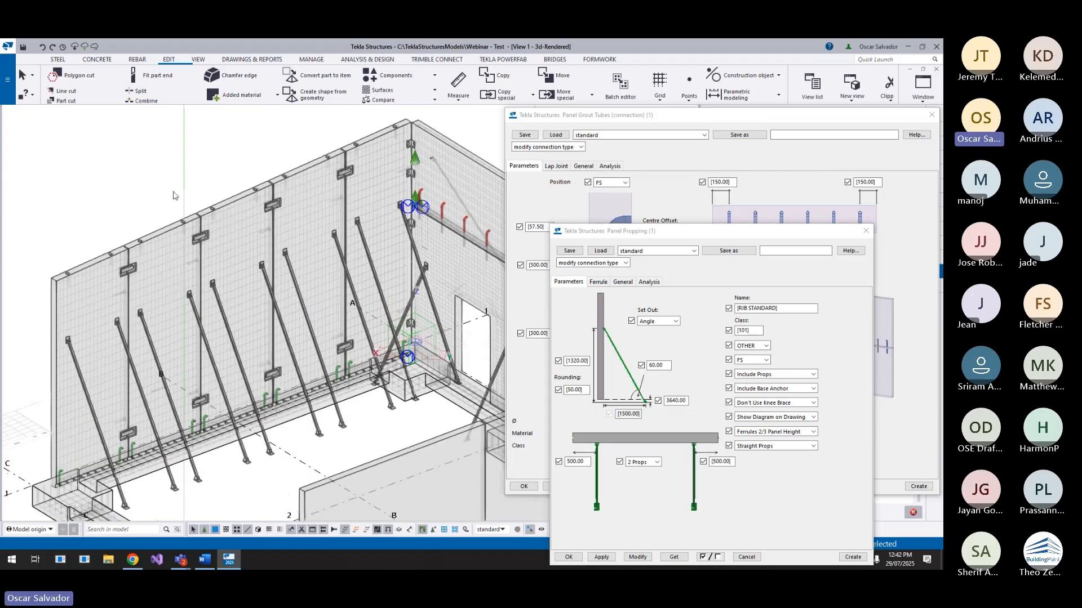
- Select a middle panel of the long wall and close the Panel Propping and Panel Grout Tubes settings
scroll(242, 225, up, 3)
click(261, 211)
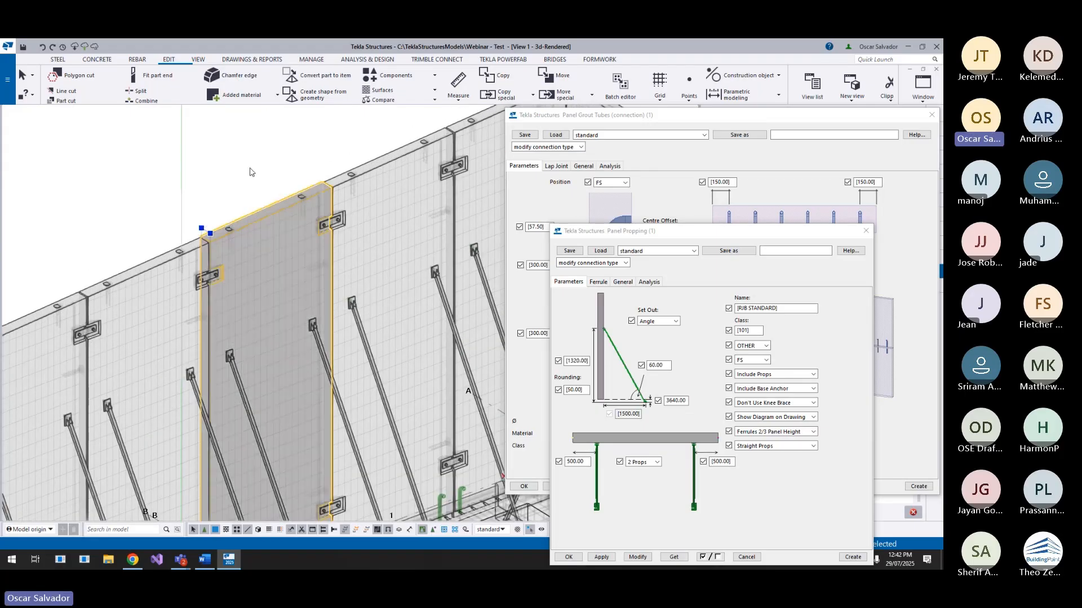
click(866, 231)
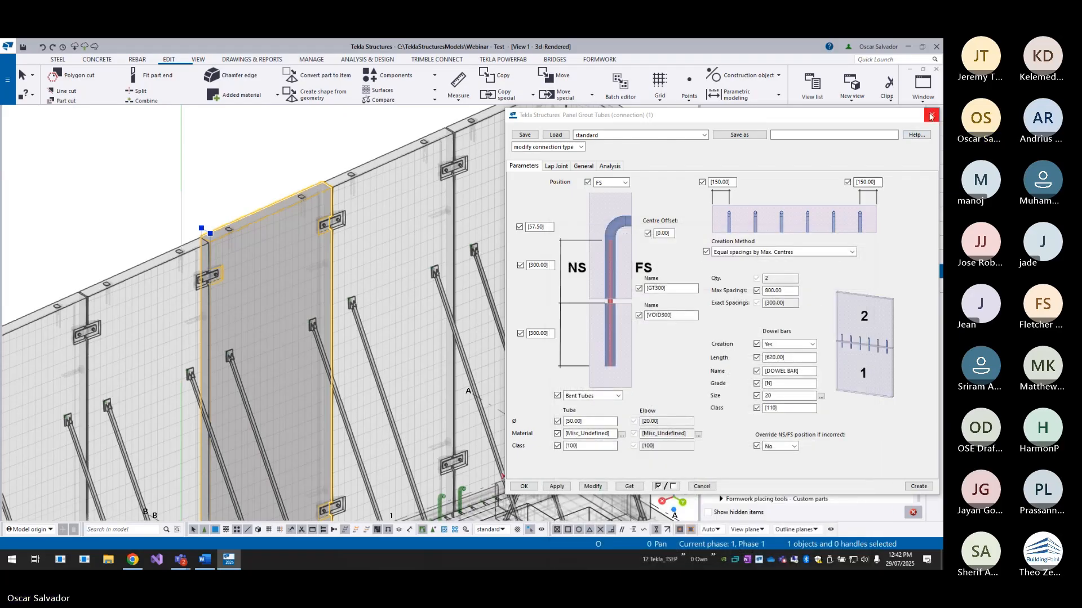
click(703, 486)
- Create a cast unit drawing of the selected panel, performing numbering for it, and open the drawing
click(660, 130)
click(682, 154)
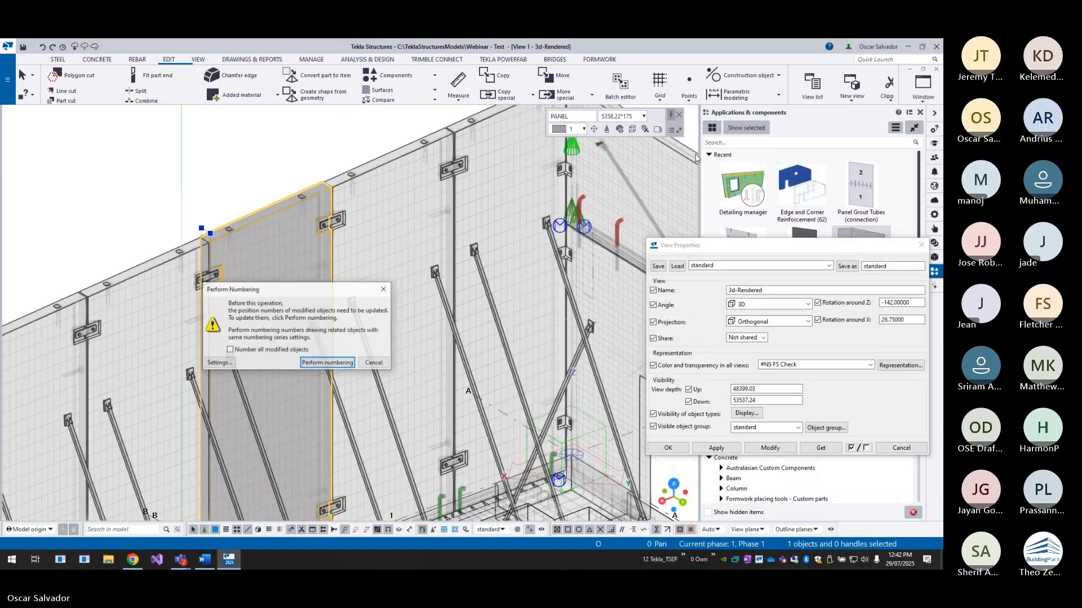
click(327, 363)
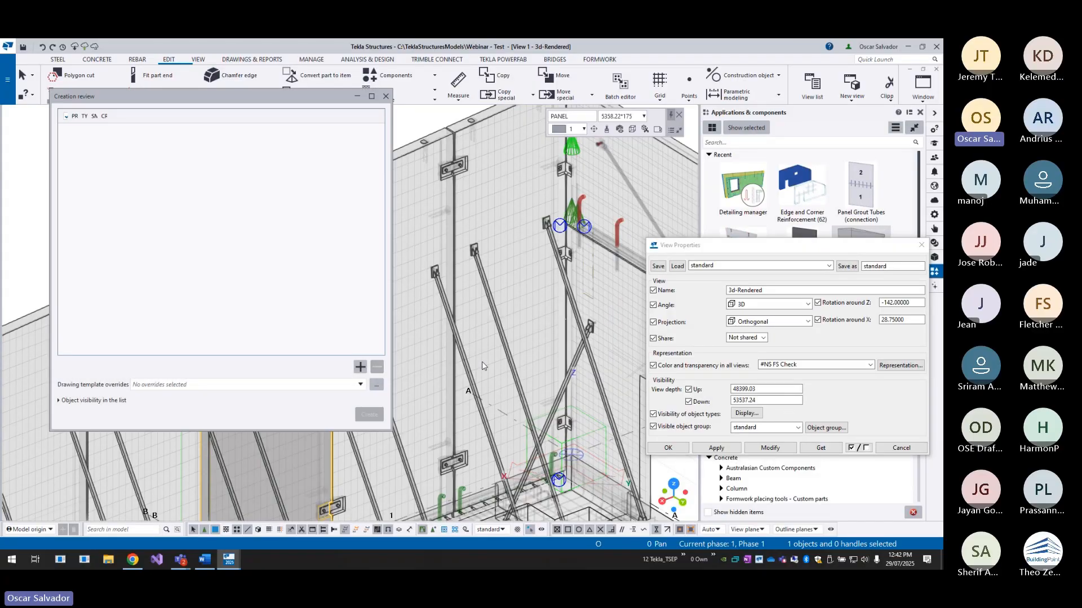
click(369, 419)
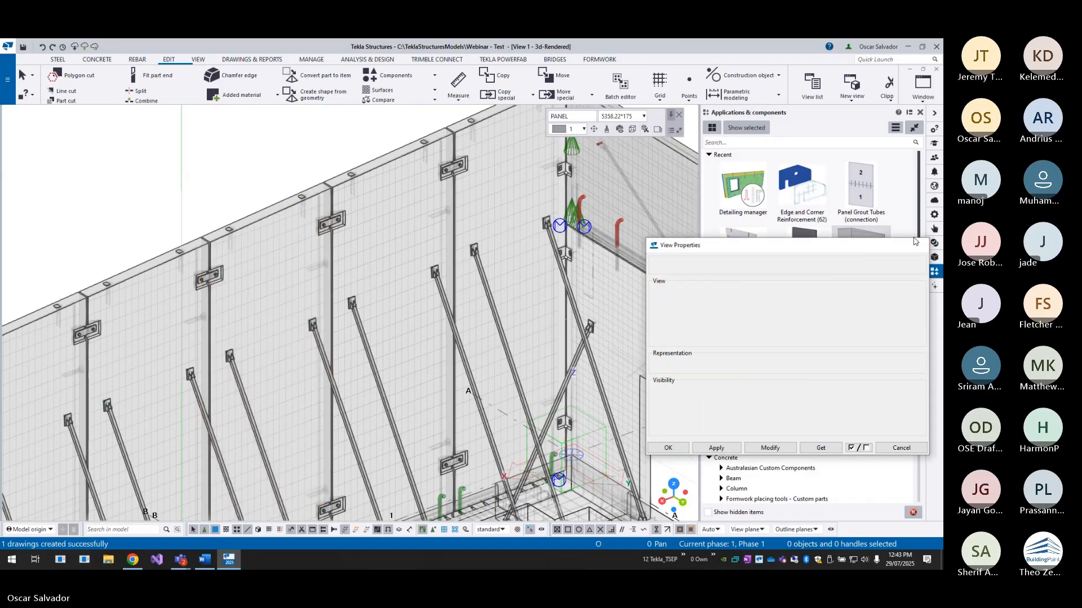
click(657, 129)
click(707, 151)
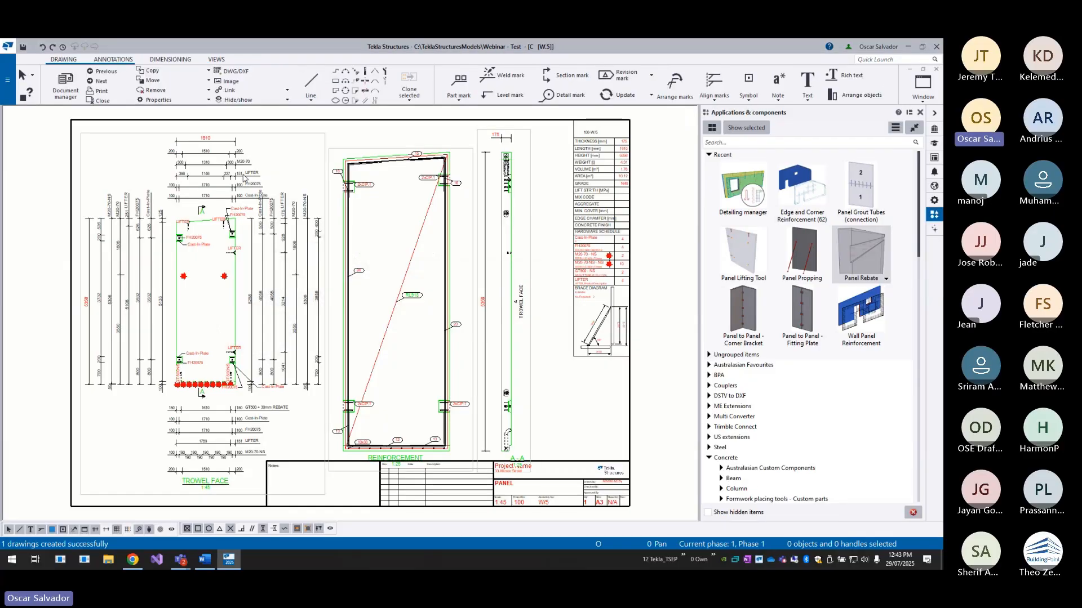
- Set the cast unit drawing's sheet size to A2 (594x420), modify the drawing and close its properties
double_click(550, 263)
click(561, 207)
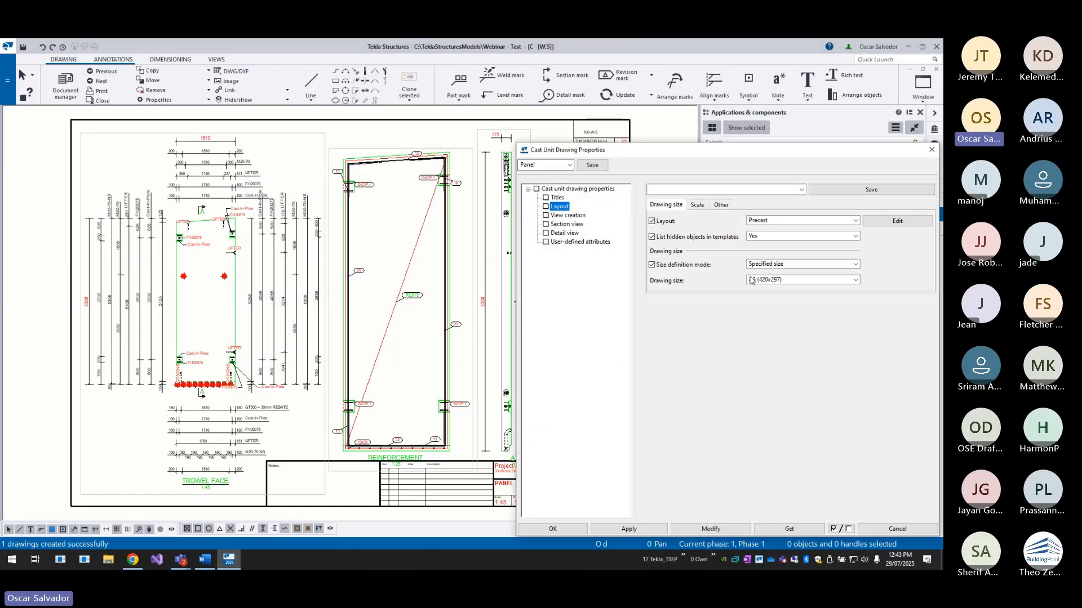
click(780, 280)
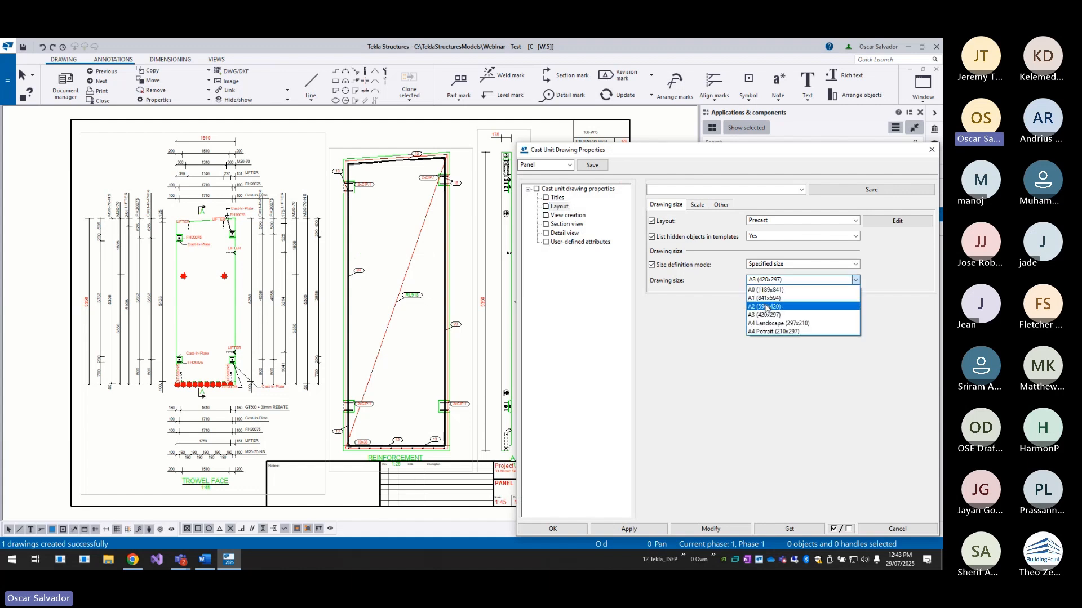
click(768, 306)
click(700, 529)
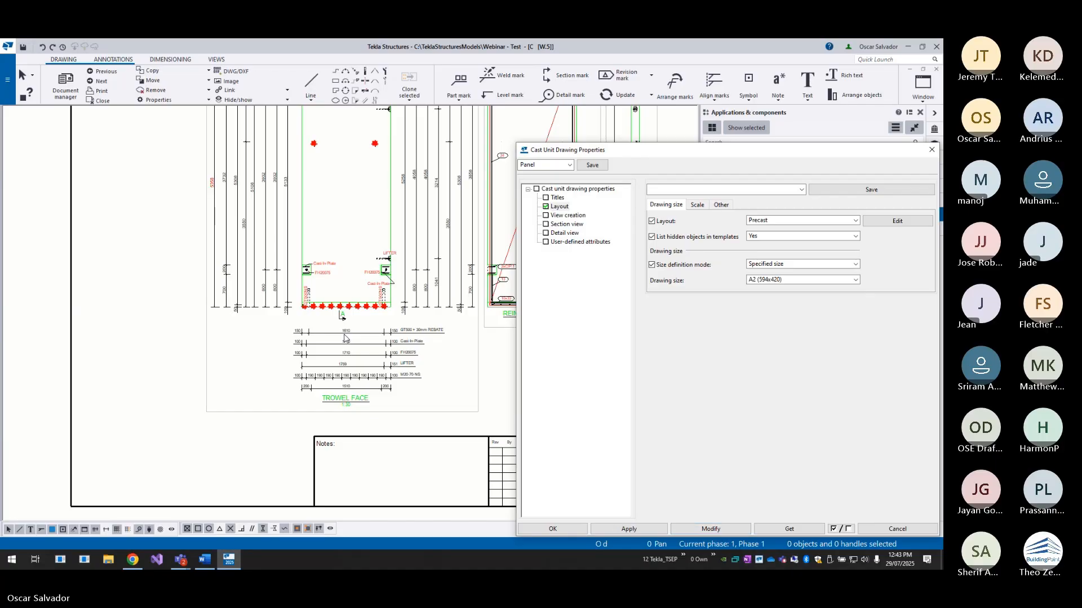
scroll(337, 290, up, 1)
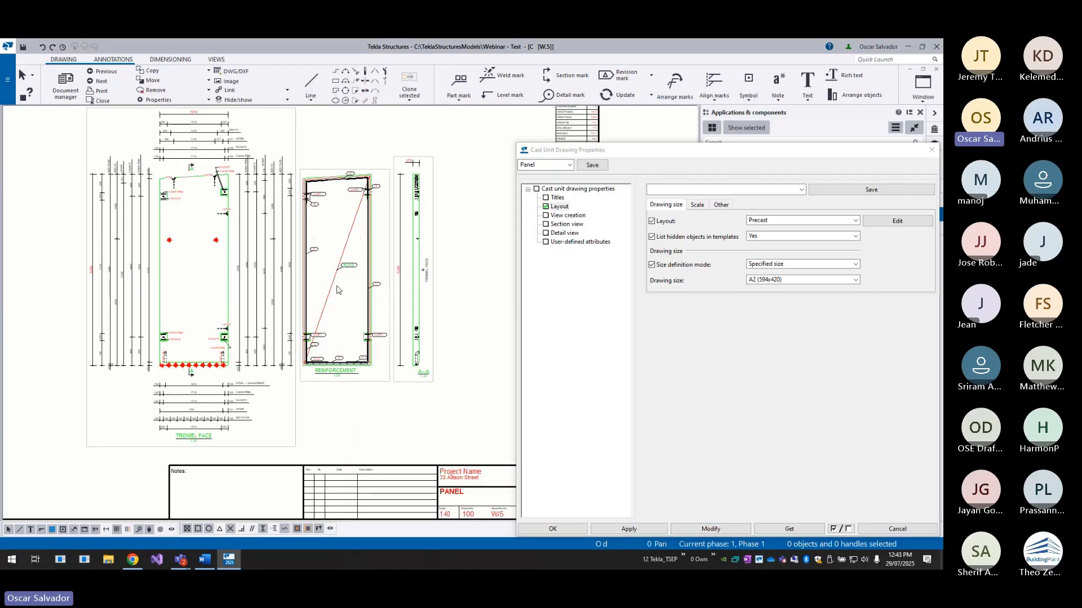
scroll(338, 290, down, 1)
middle_drag(262, 368, 298, 368)
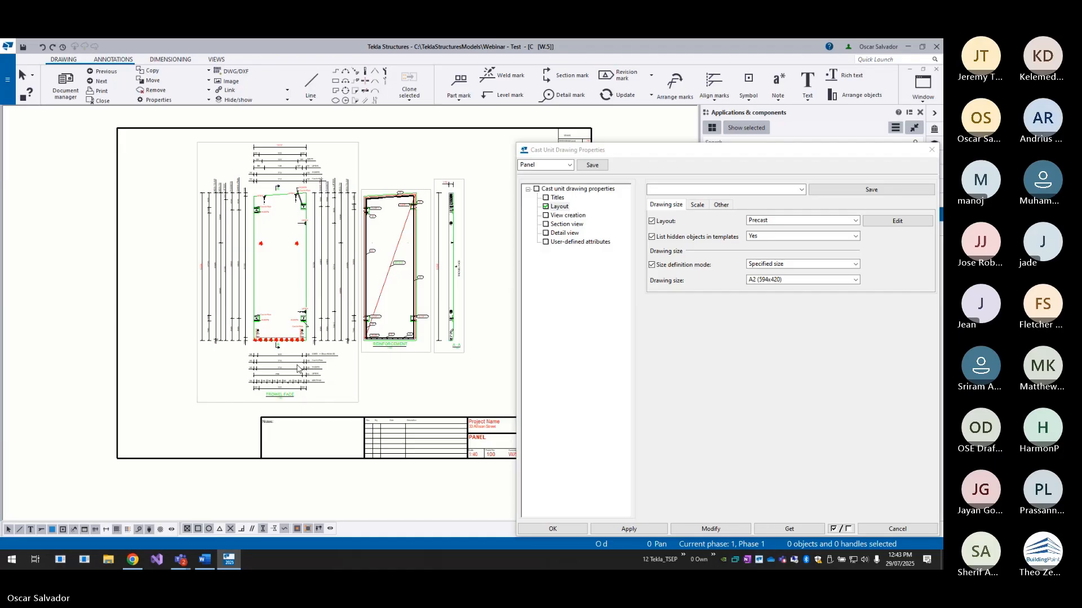
middle_drag(303, 372, 244, 404)
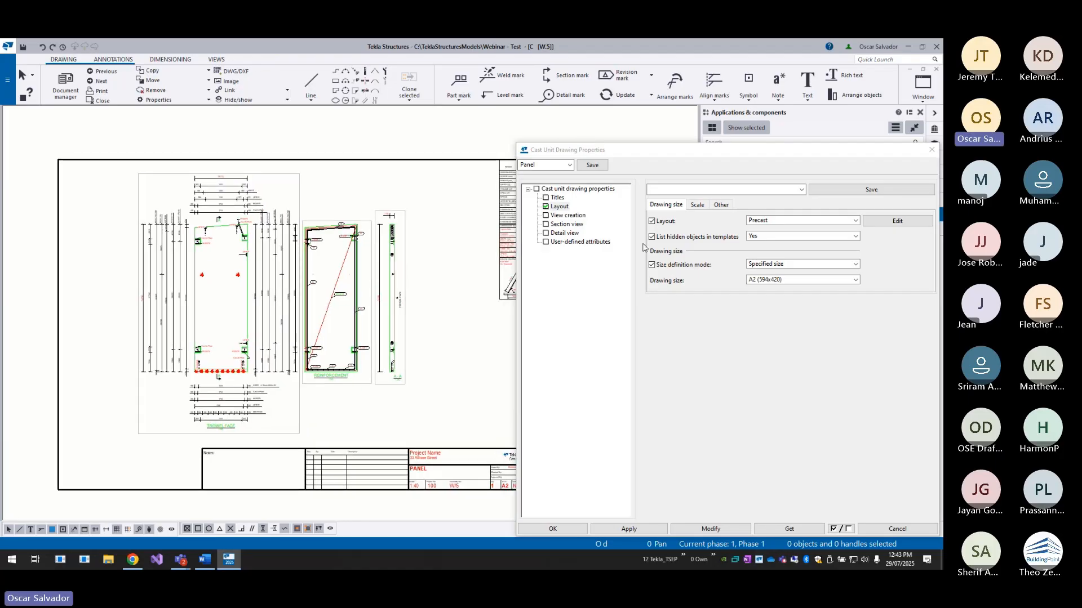
click(931, 149)
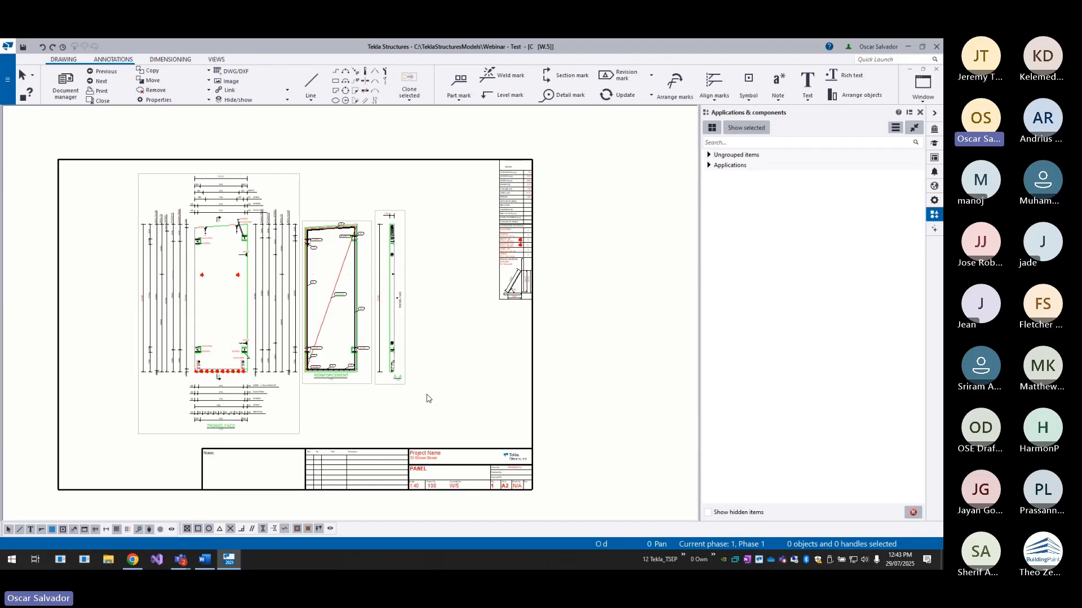
- Set Show Reo Mesh Tables to Yes in the drawing's user-defined attributes, modify the drawing and close its properties
double_click(451, 353)
click(568, 243)
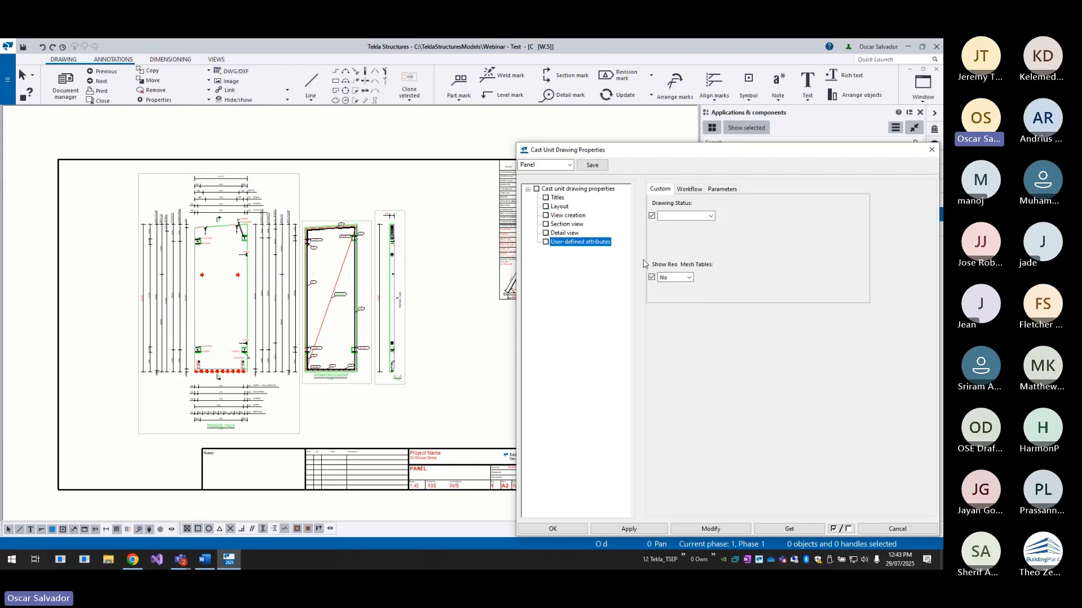
click(688, 278)
click(669, 295)
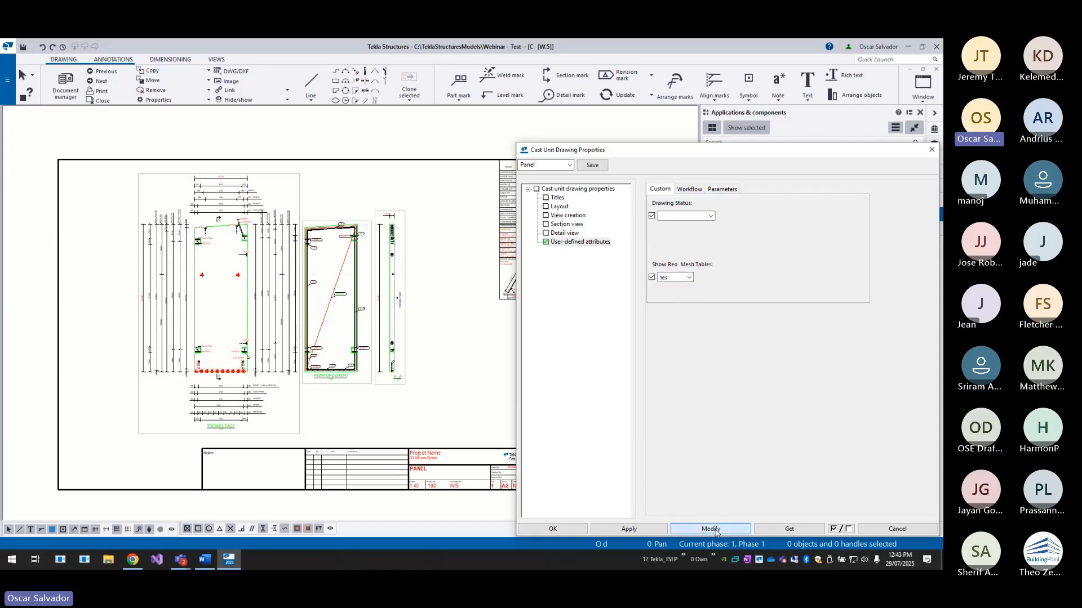
scroll(288, 482, up, 3)
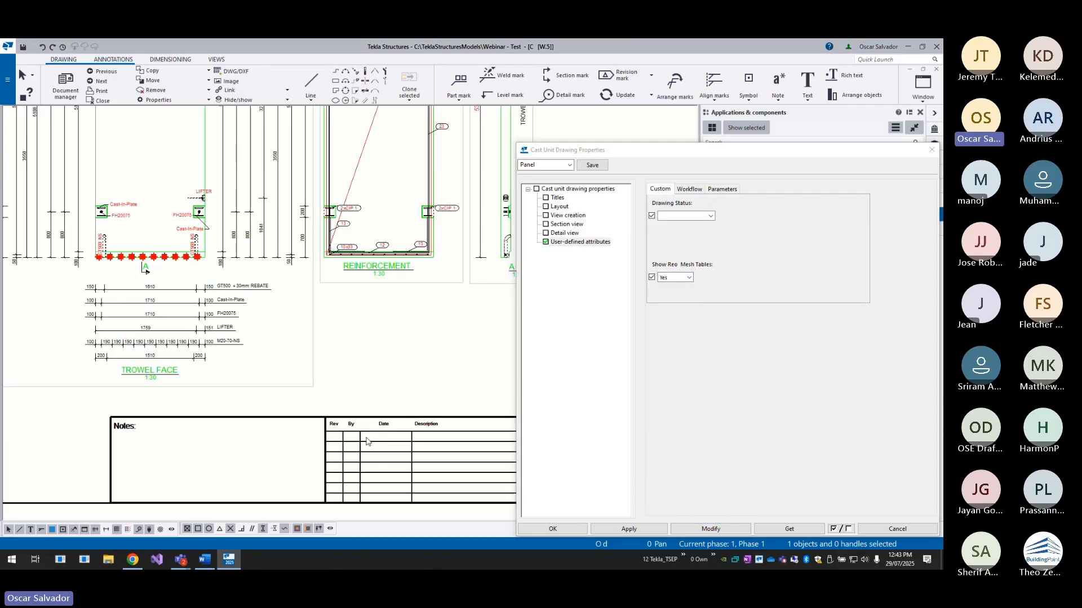
right_click(403, 375)
click(415, 423)
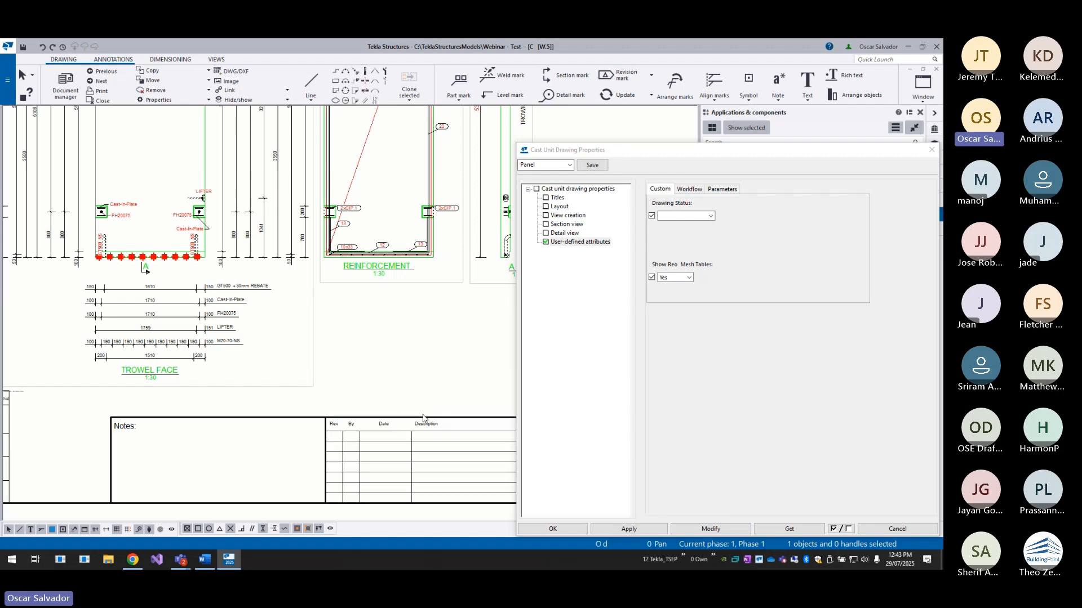
scroll(273, 425, down, 5)
scroll(248, 420, up, 5)
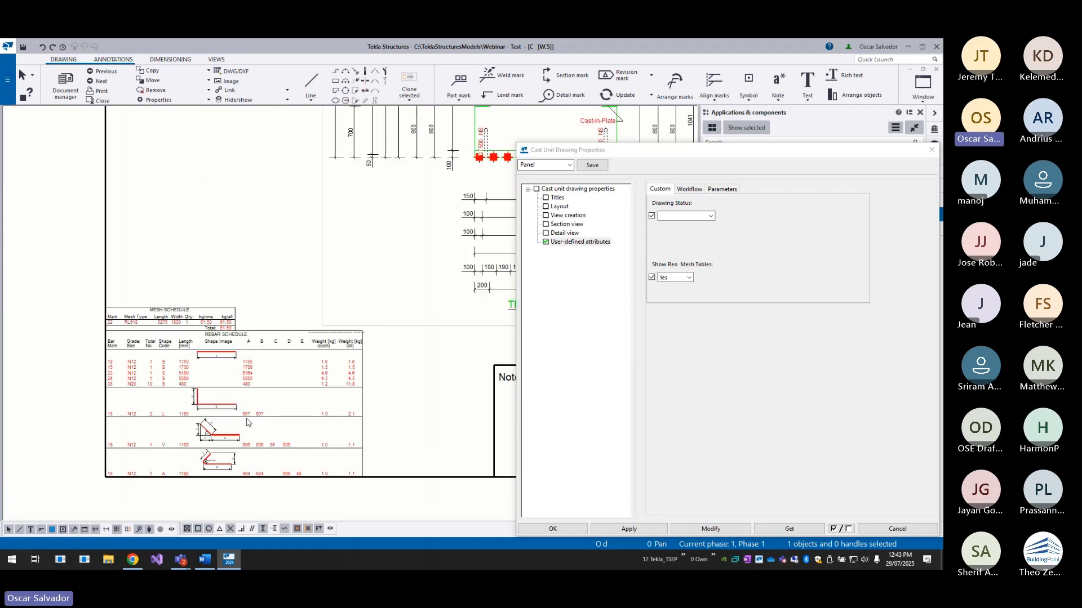
scroll(199, 274, down, 4)
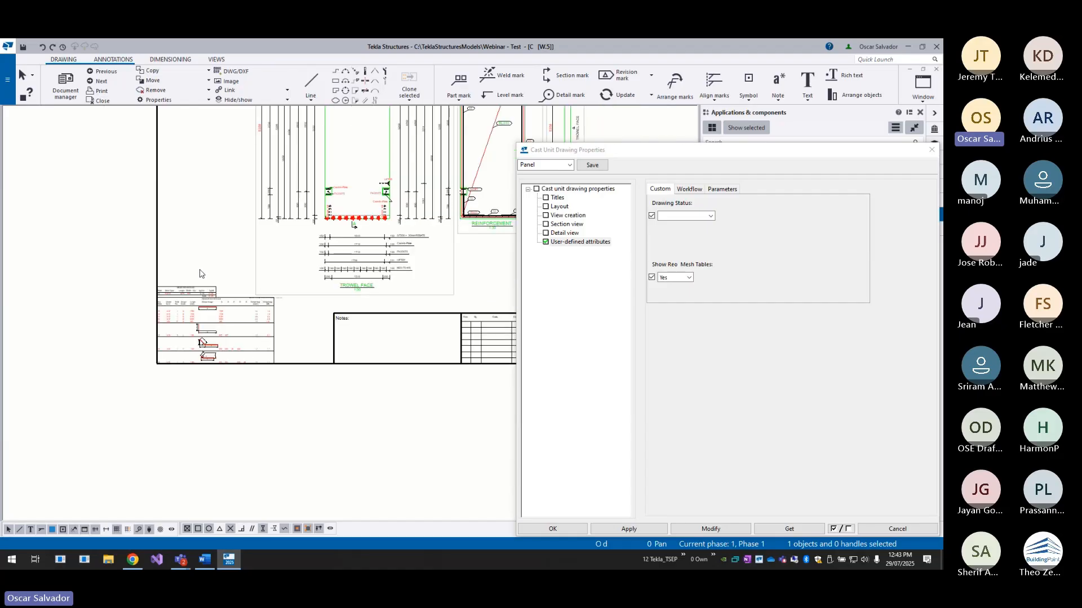
scroll(188, 300, up, 4)
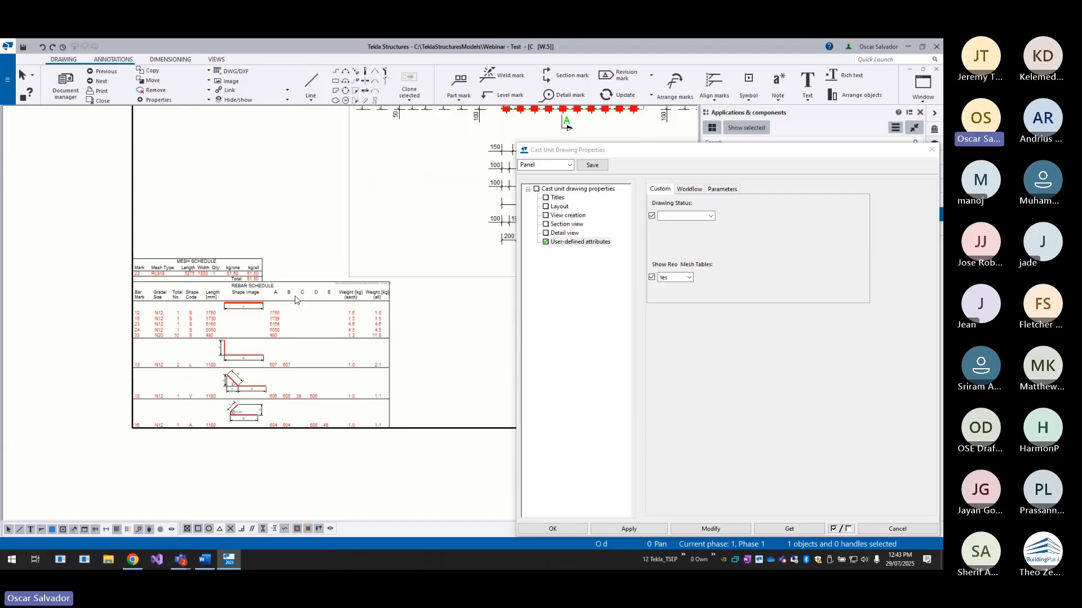
click(930, 150)
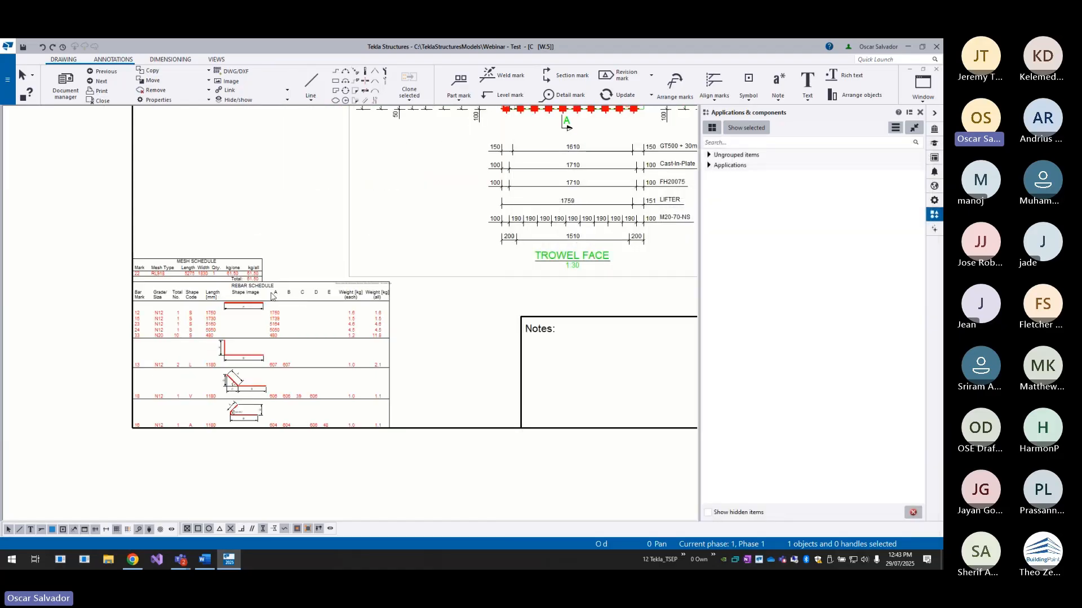
- Open the rebar schedule in the drawing layout editor and set the table's scale to 1.5
scroll(303, 287, down, 1)
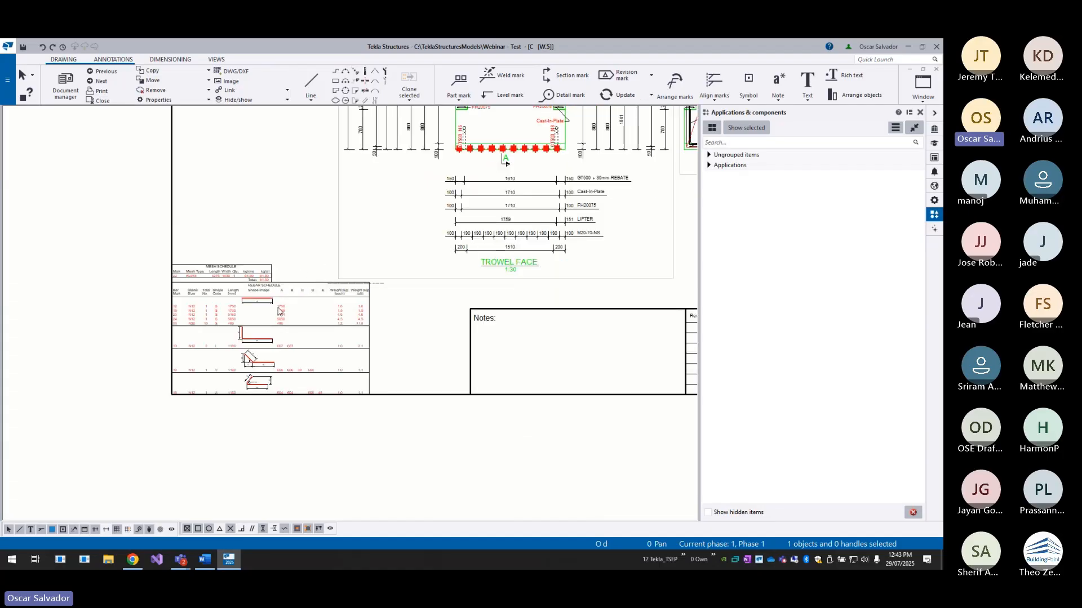
right_click(286, 269)
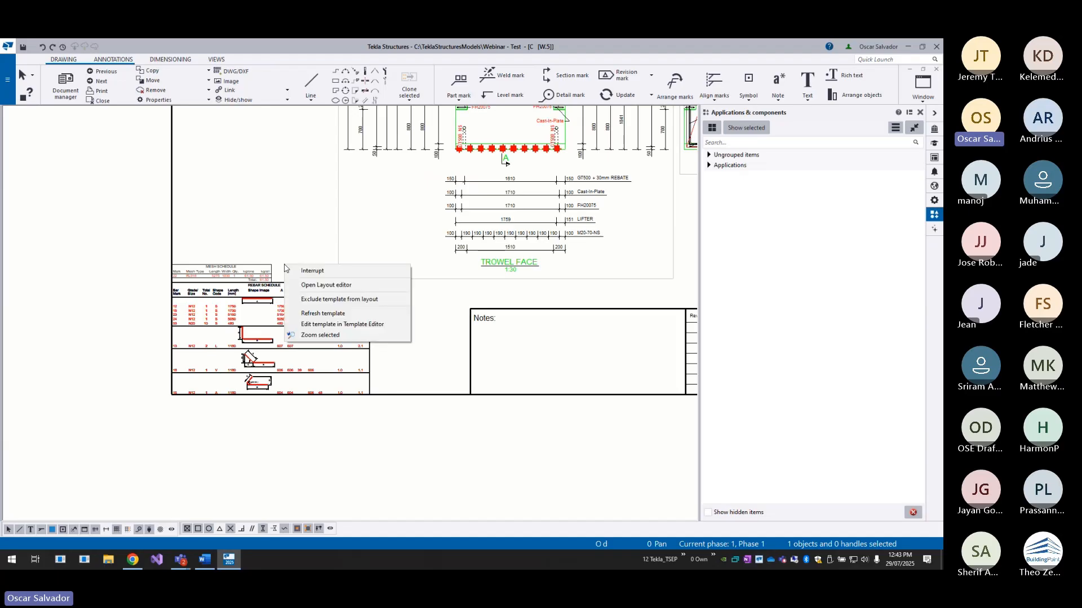
click(319, 300)
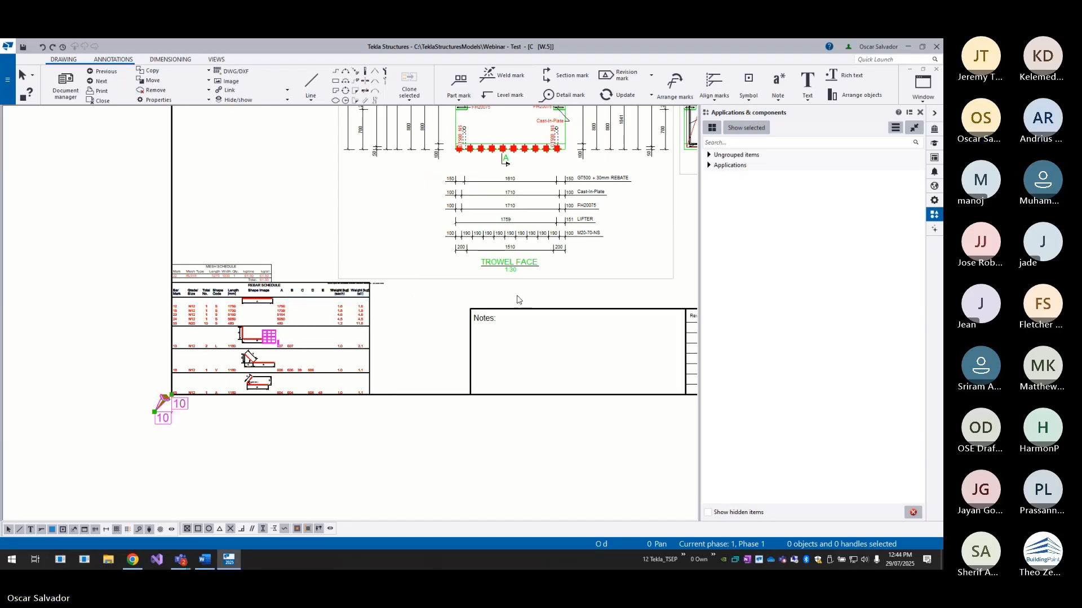
double_click(258, 302)
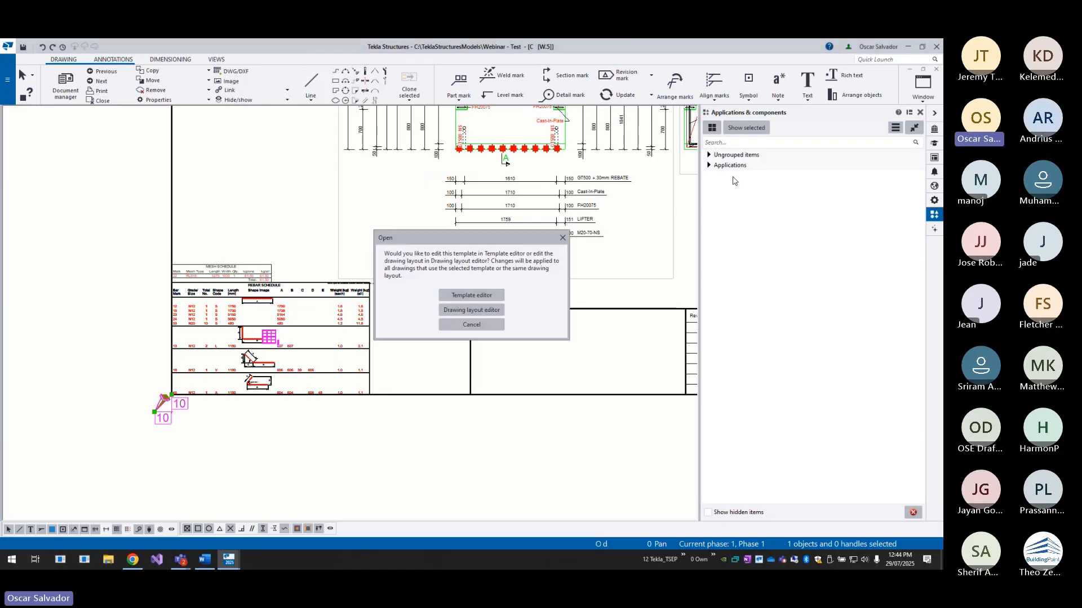
click(473, 312)
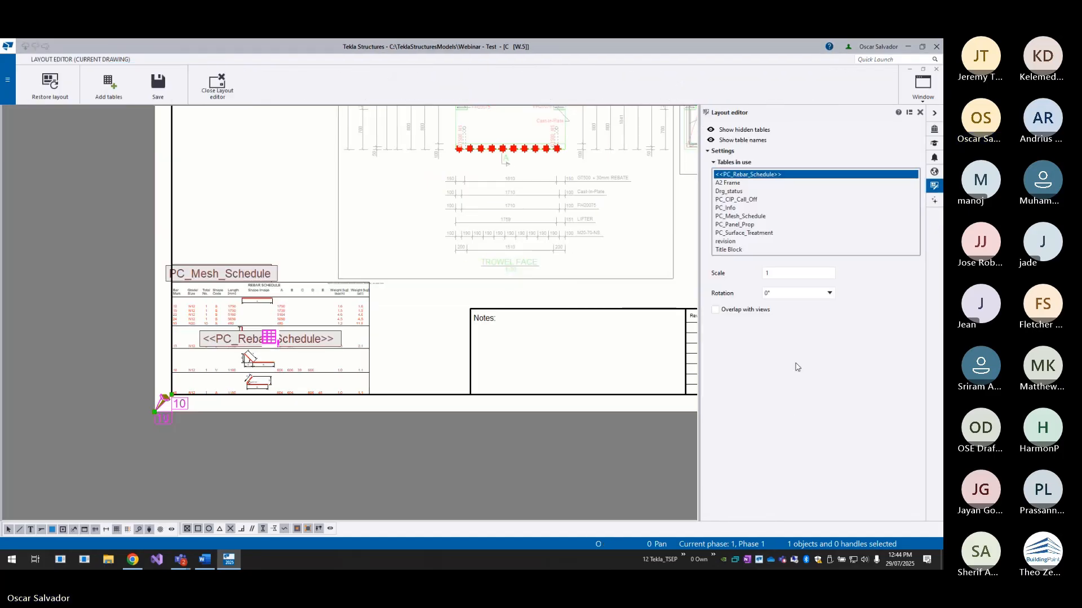
click(789, 274)
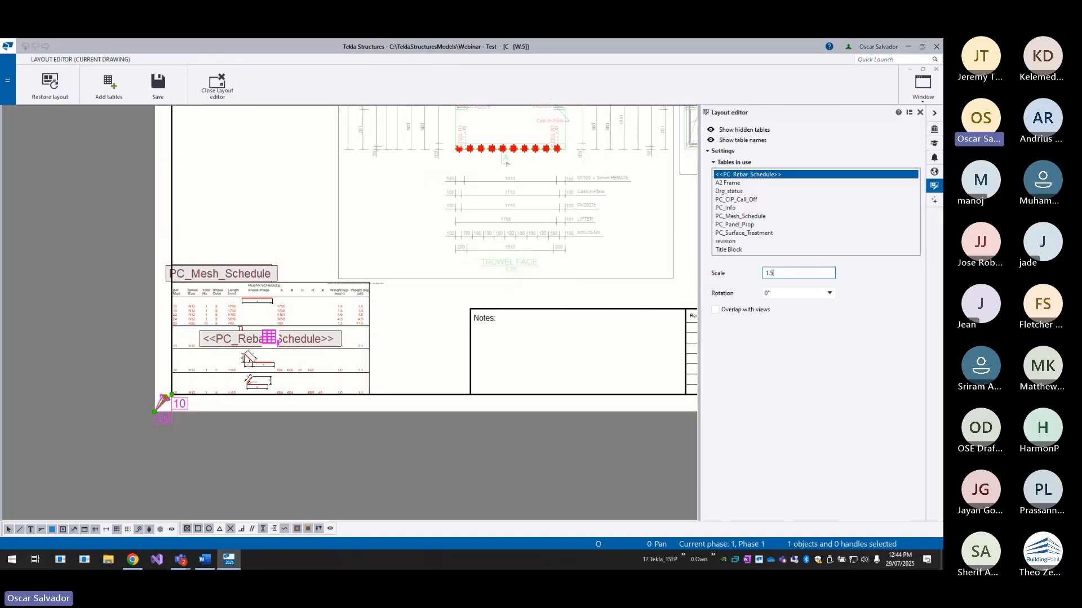
key(Return)
- Enlarge the PC_Mesh_Schedule table to match the rebar schedule's scale and close the layout editor
click(241, 218)
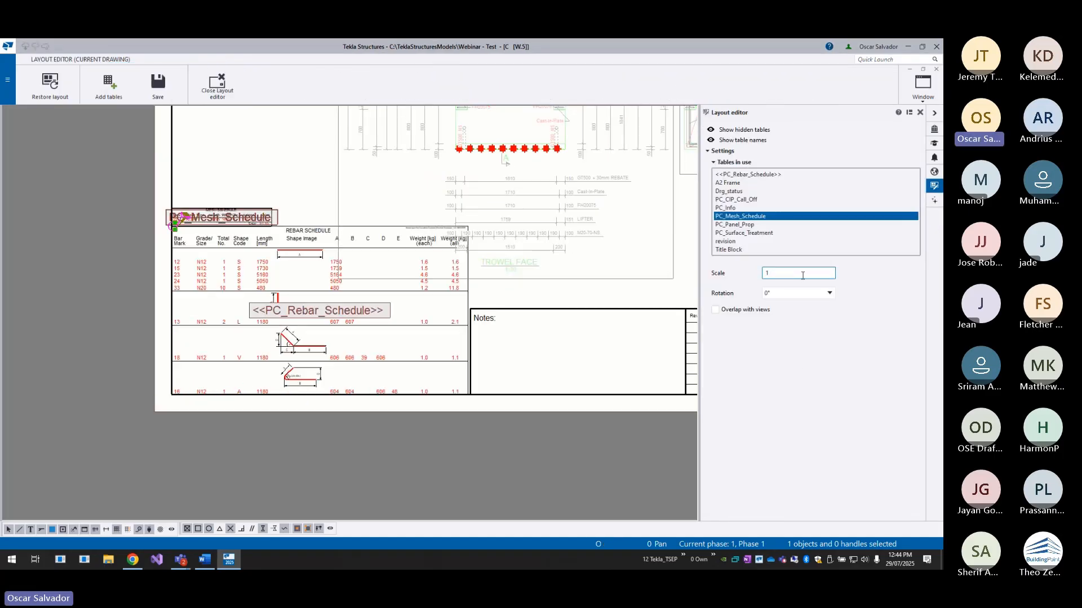
click(217, 97)
click(433, 301)
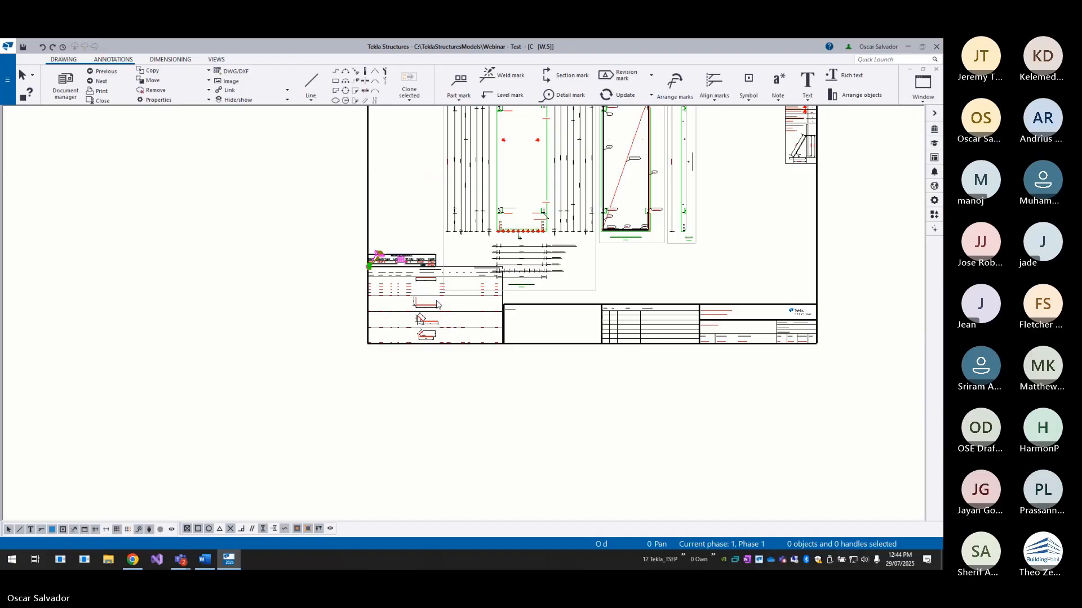
- Move the mesh schedule clear of the rebar schedule to the drawing sheet's upper left area and close the drawing, keeping its changes
middle_drag(576, 240, 459, 325)
click(295, 347)
scroll(287, 370, up, 2)
click(301, 307)
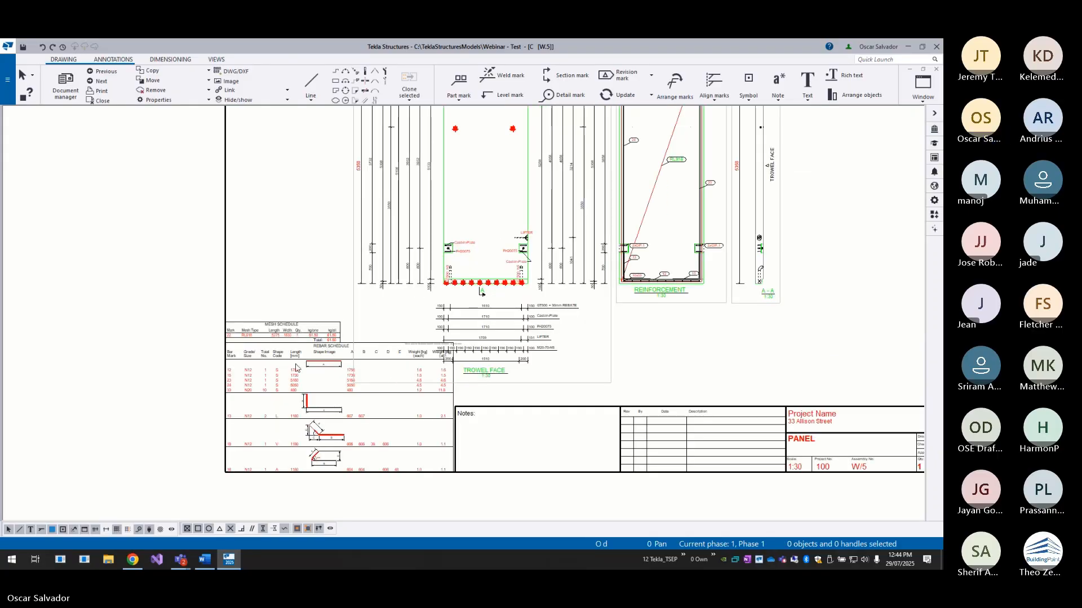
click(326, 335)
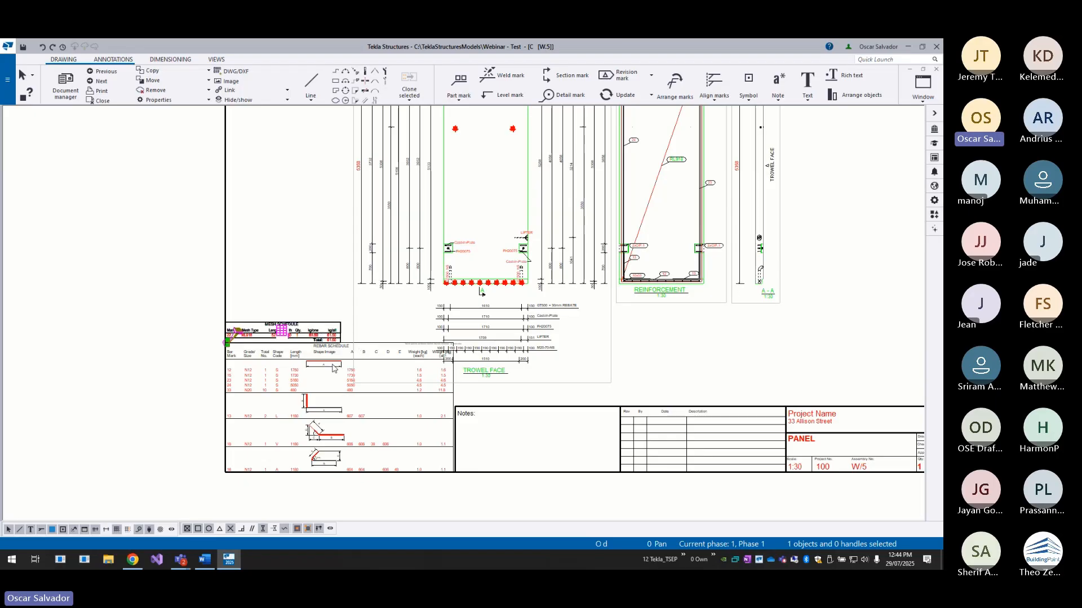
scroll(284, 370, down, 1)
click(313, 341)
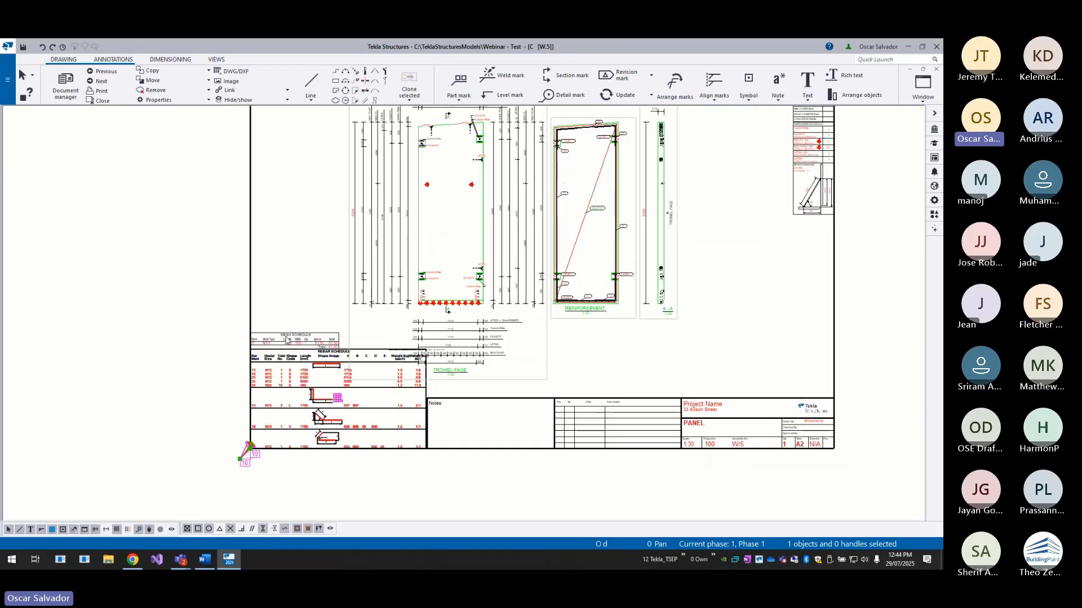
drag(287, 340, 288, 136)
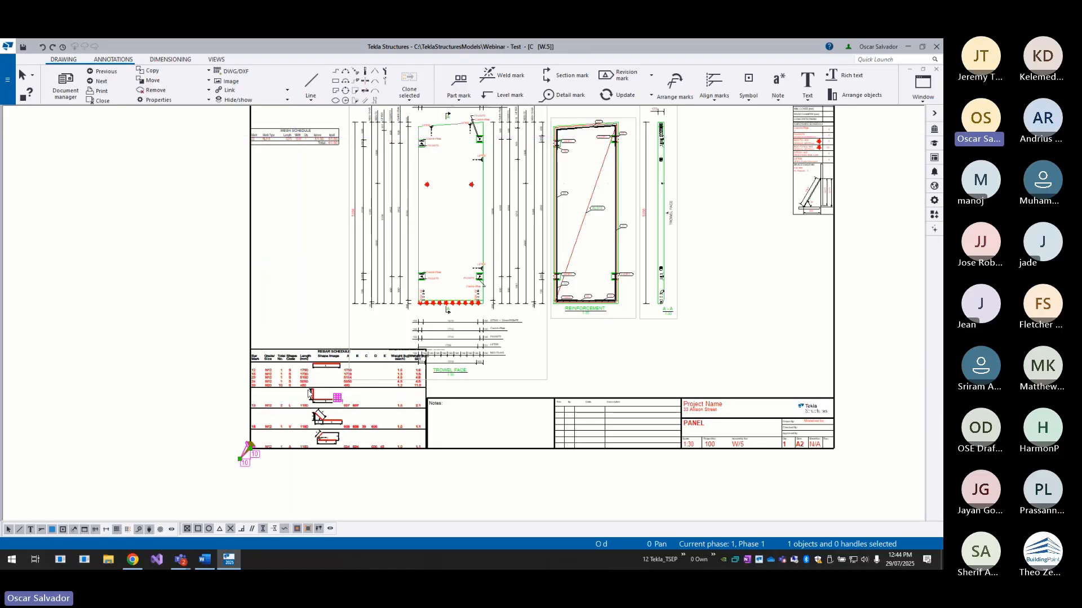
mouse_move(310, 393)
mouse_down()
mouse_move(648, 362)
mouse_move(715, 321)
mouse_move(314, 367)
mouse_move(313, 388)
mouse_up()
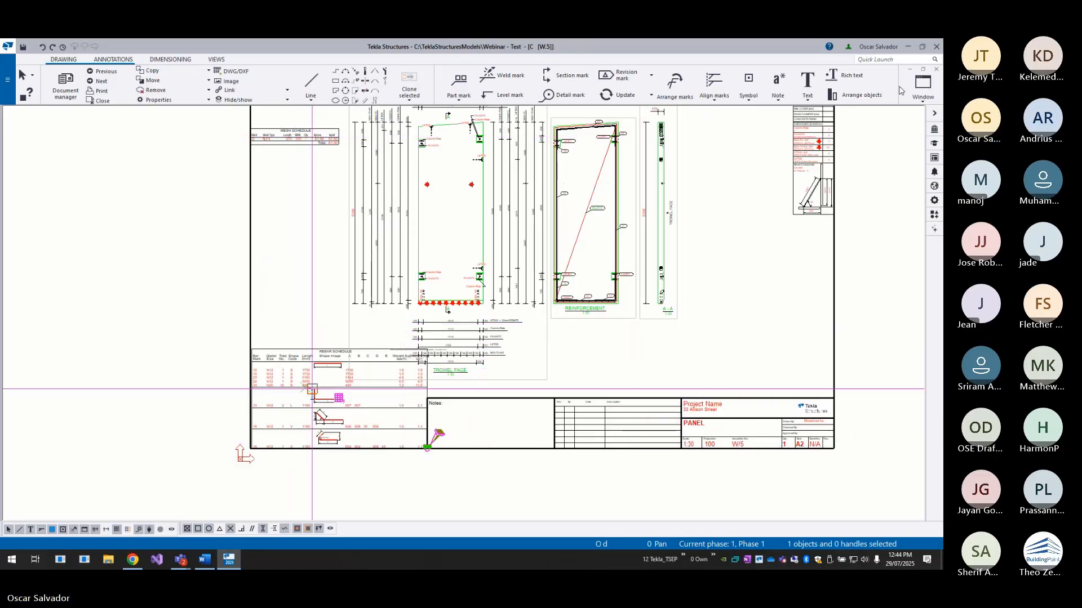
click(936, 69)
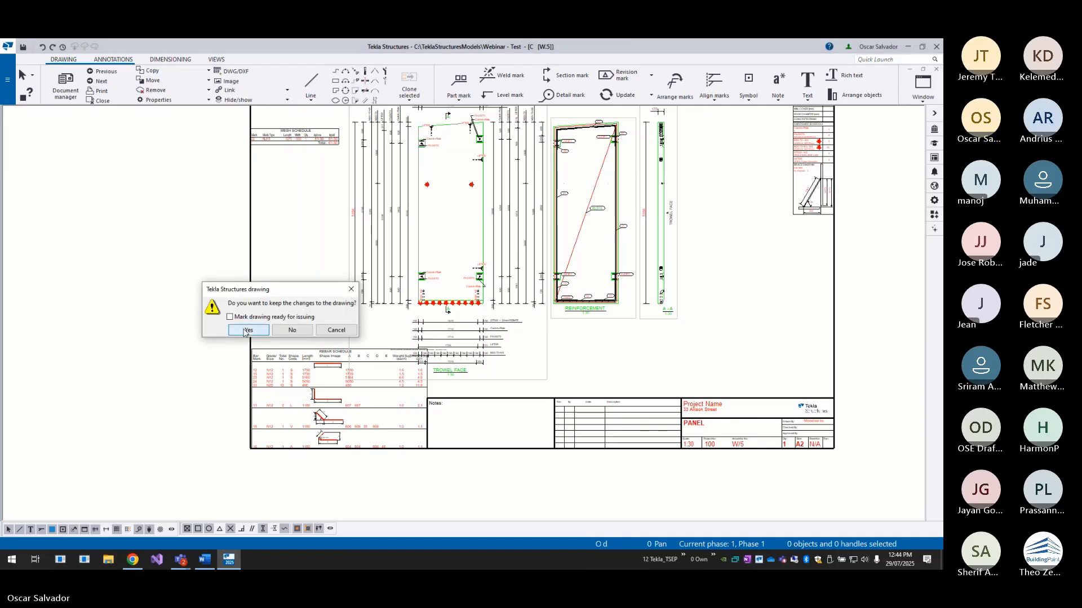
click(244, 332)
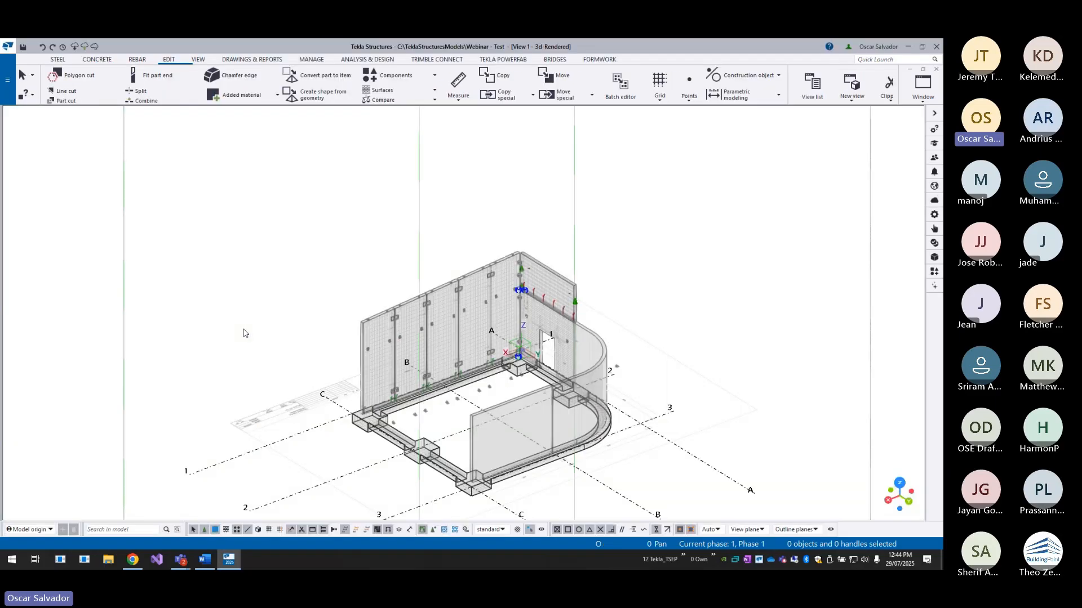
- Write out the model changes to the shared model with the code and comment left empty
middle_drag(381, 341, 351, 329)
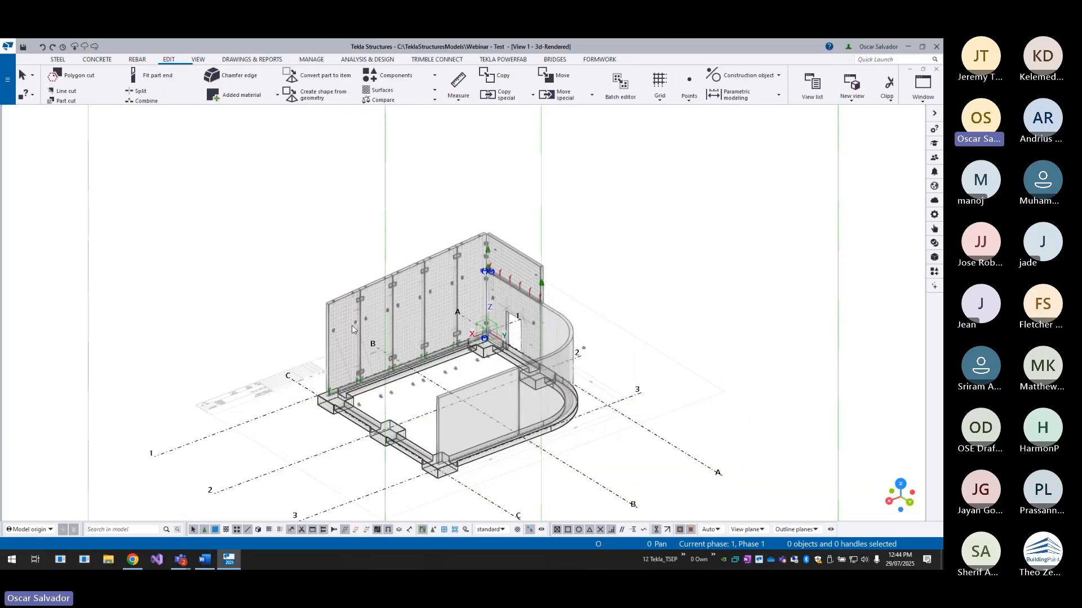
scroll(352, 325, up, 5)
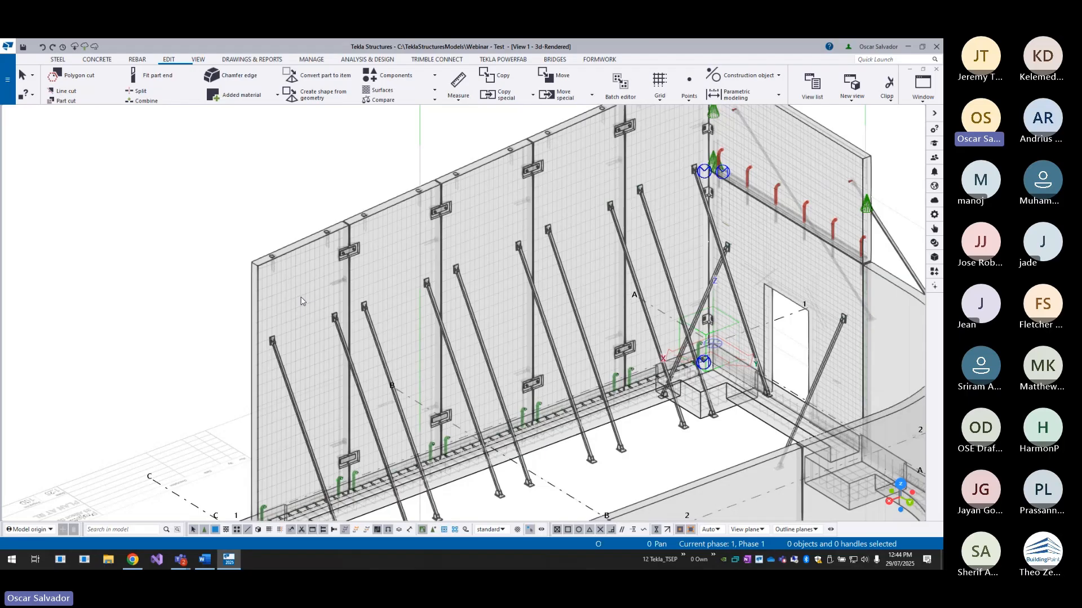
scroll(301, 301, down, 3)
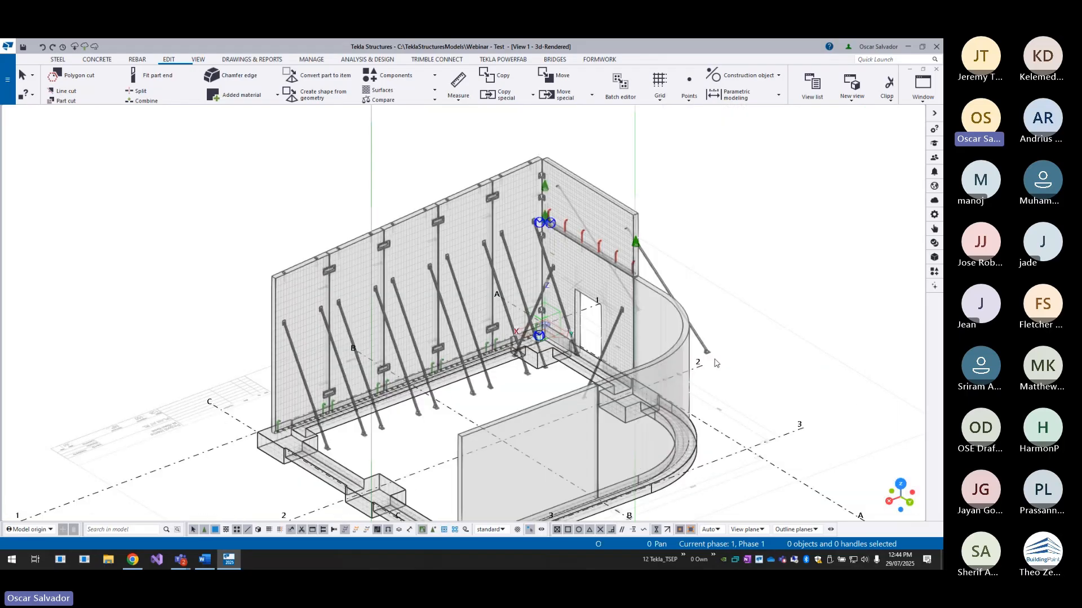
click(85, 47)
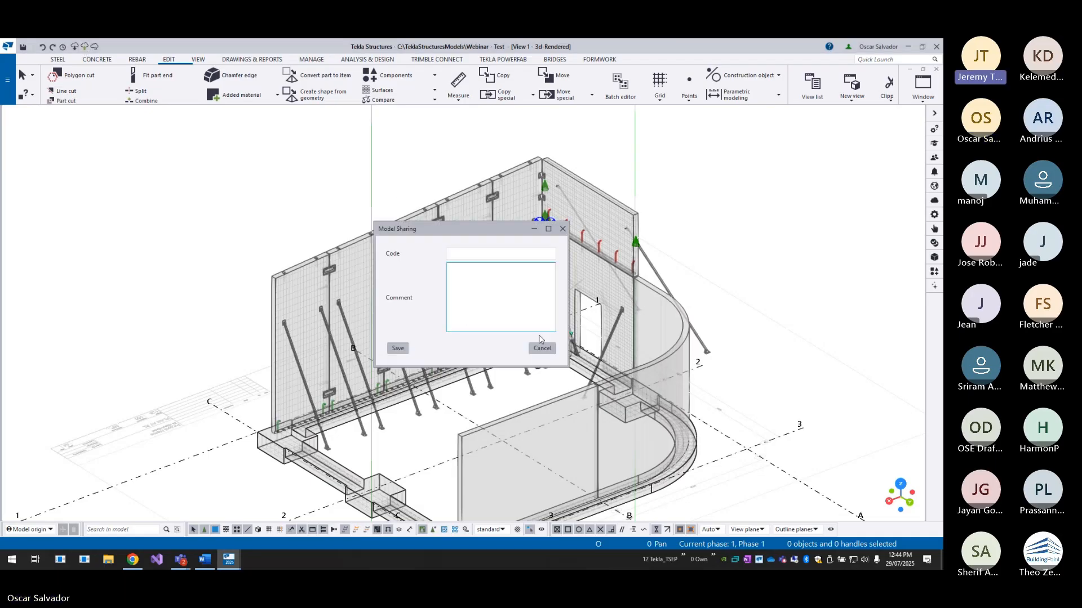
click(398, 348)
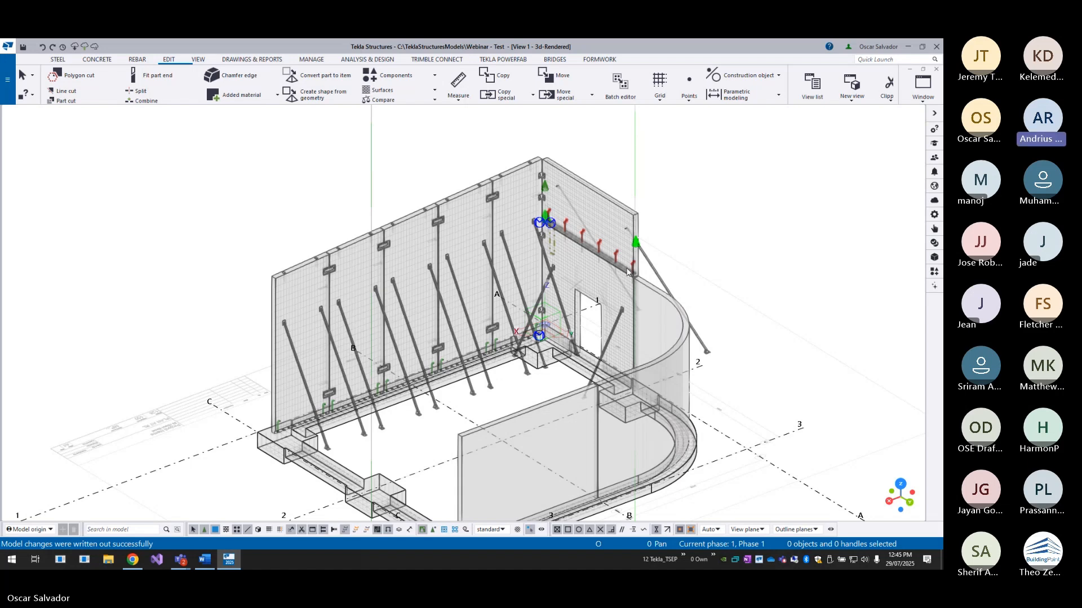
- Set the 3D view's color and transparency representation to standard, modify the view and close its properties
double_click(627, 272)
click(788, 365)
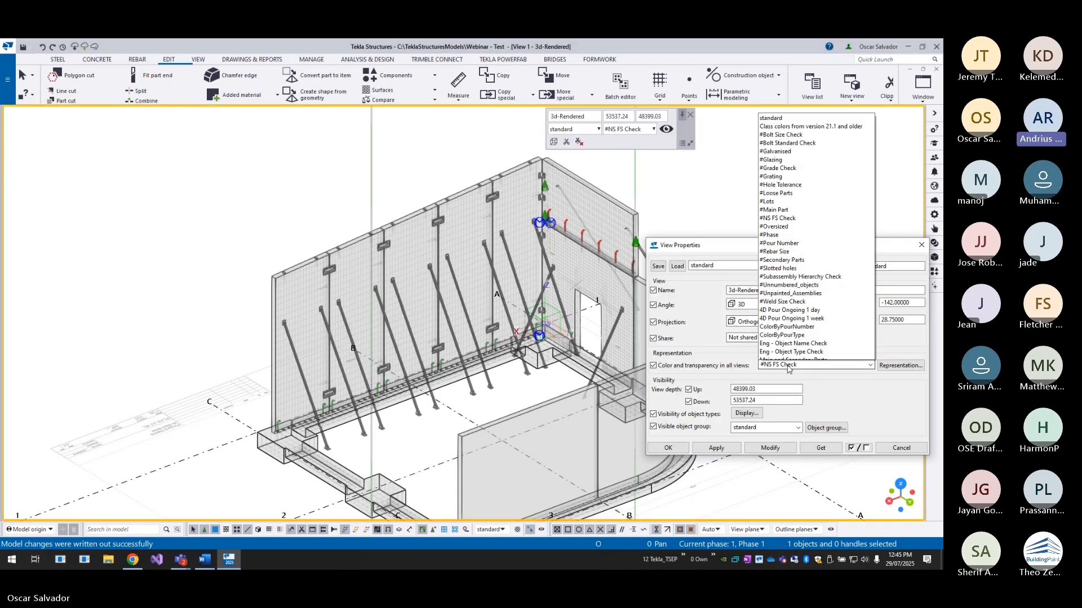
click(794, 118)
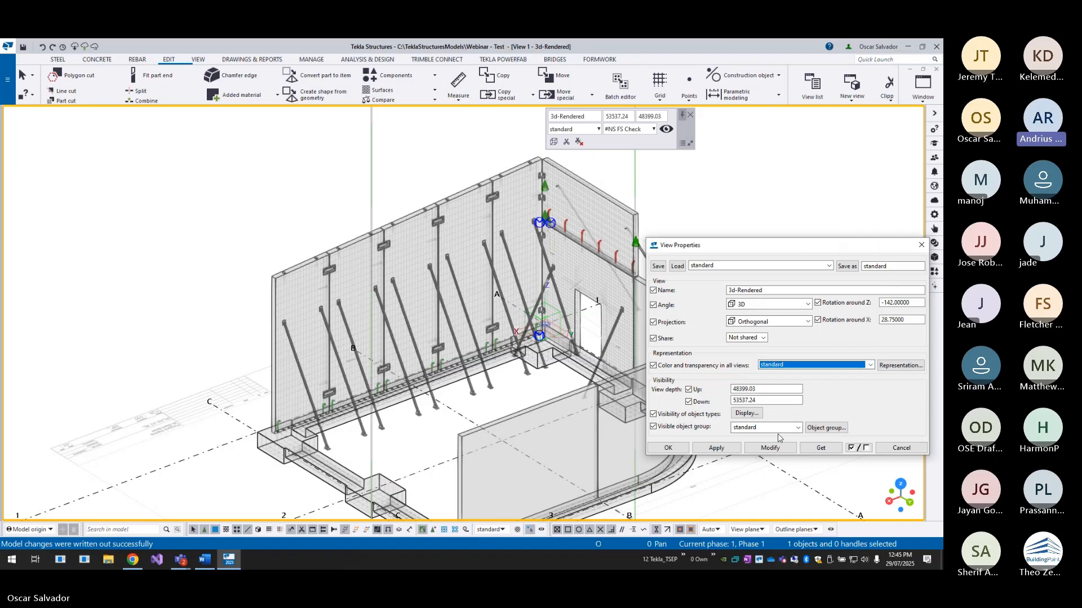
click(779, 449)
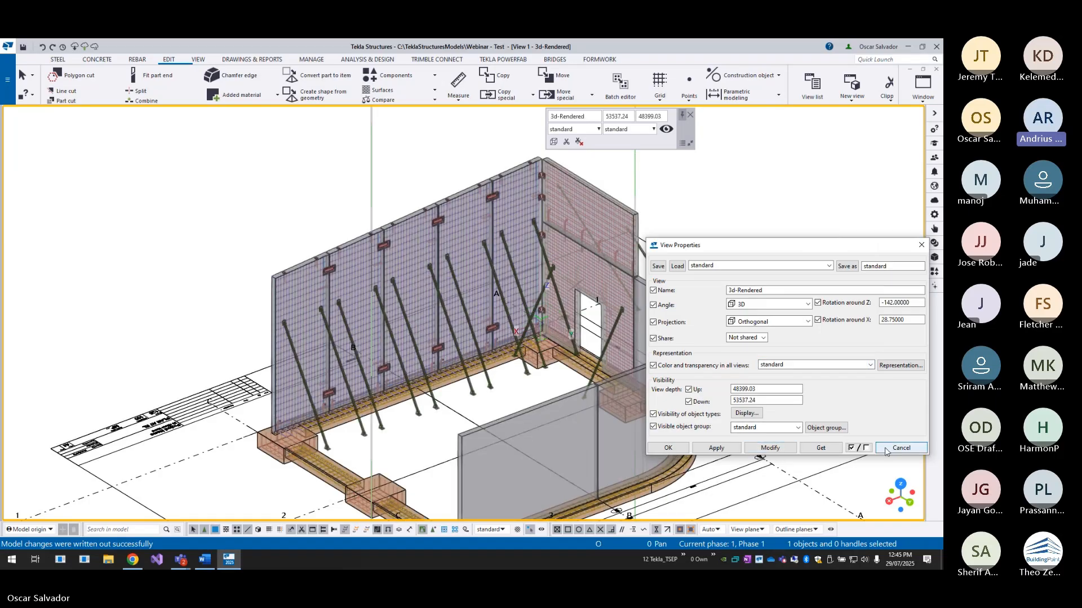
click(901, 448)
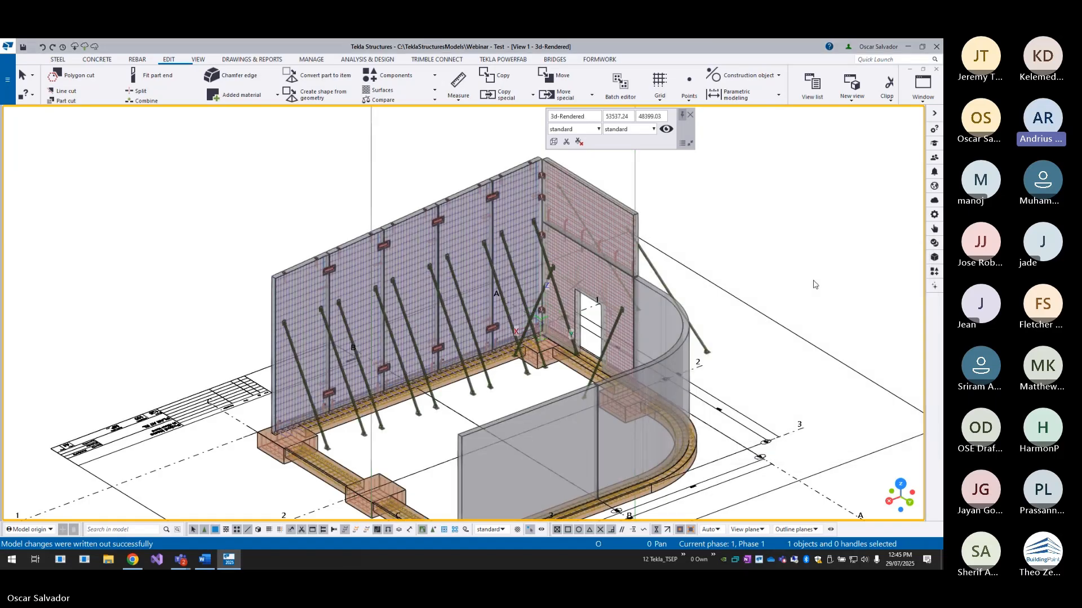
right_click(793, 247)
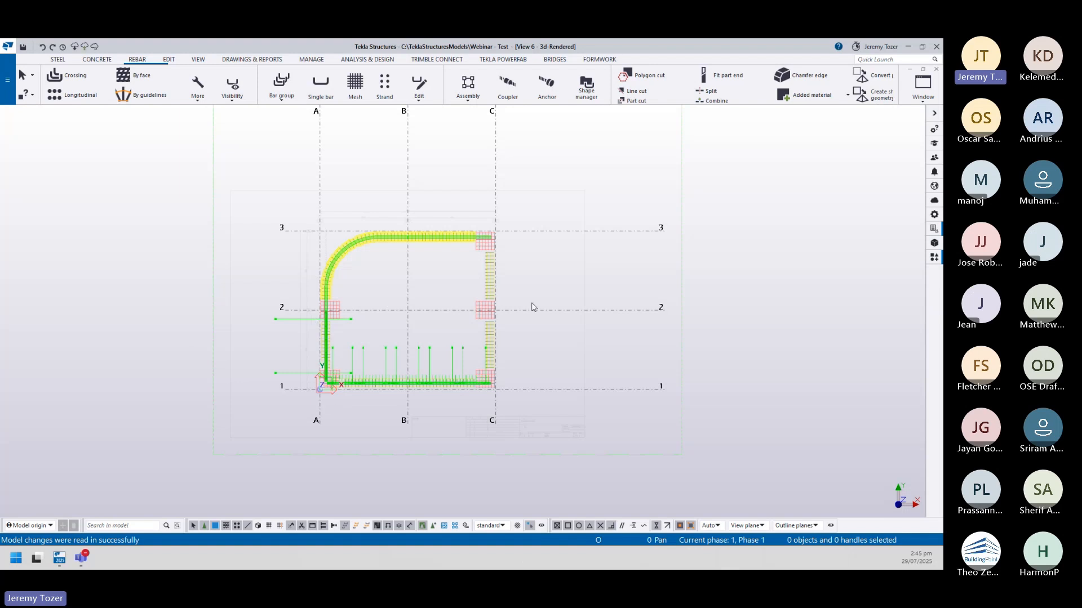
- Review the physical objects, drawings and model folder files in the sharing changes list, and close it
click(389, 280)
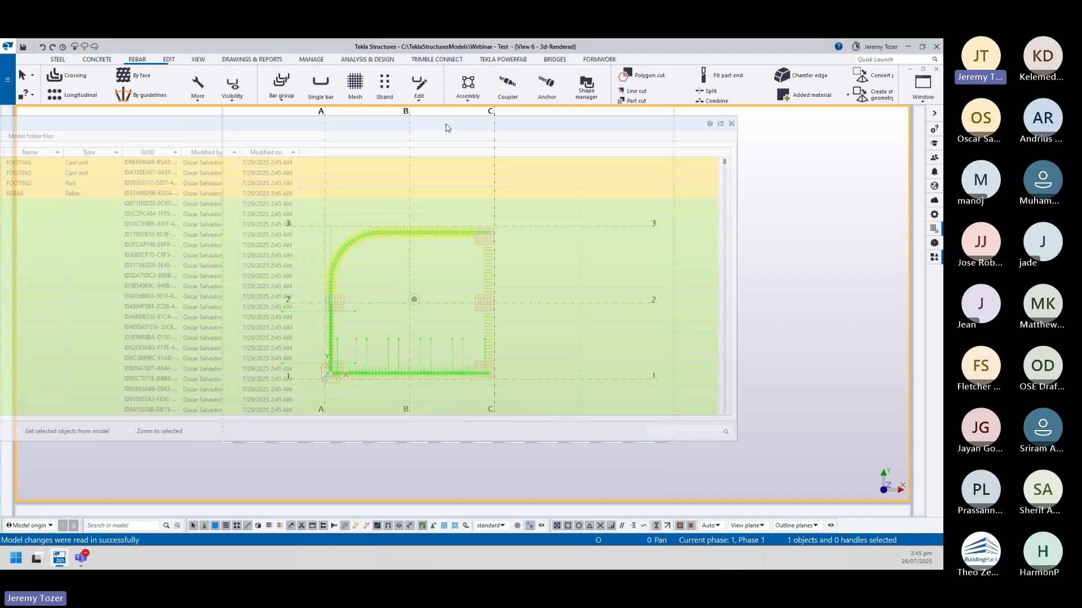
drag(615, 125, 600, 125)
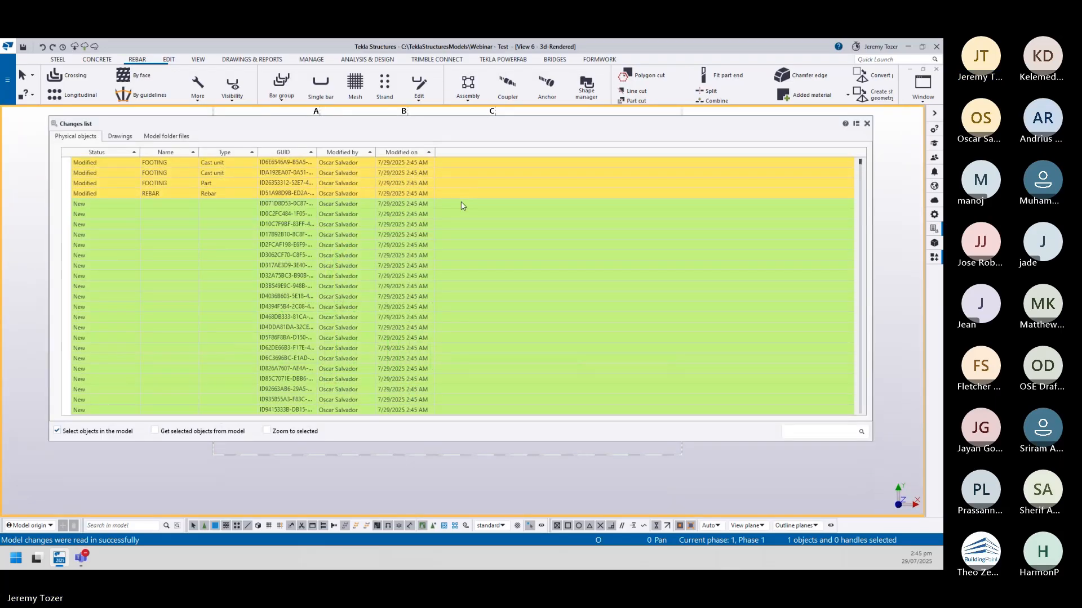
scroll(394, 232, down, 4)
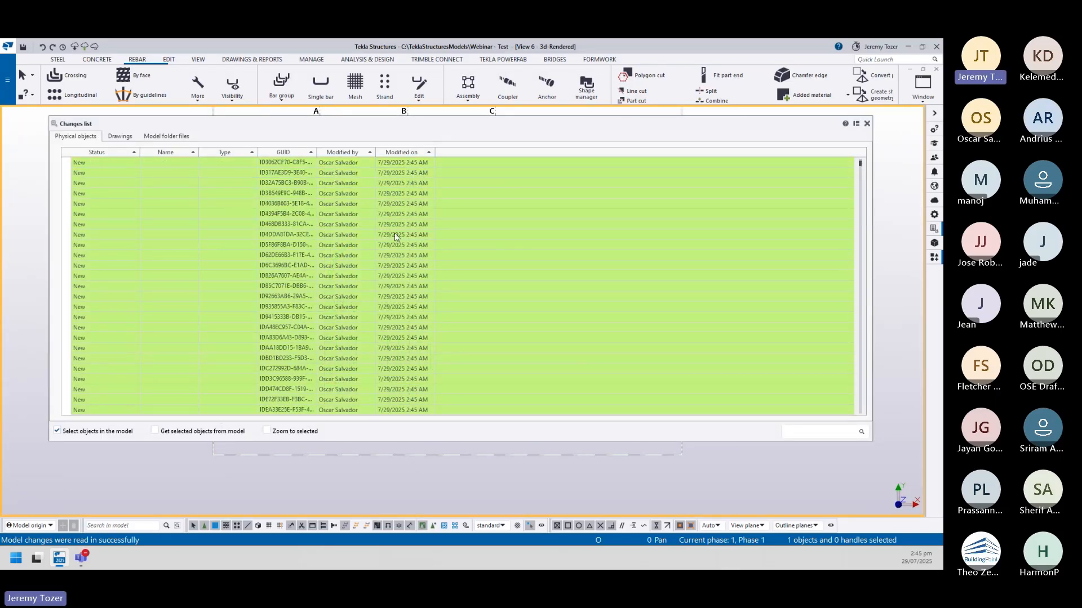
scroll(457, 183, up, 4)
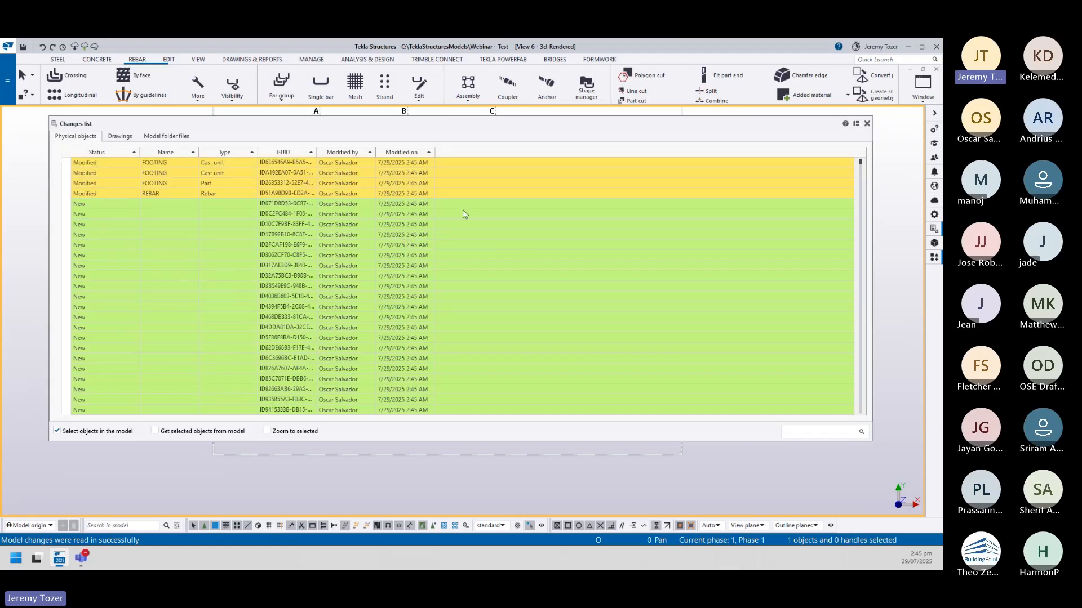
scroll(463, 214, down, 10)
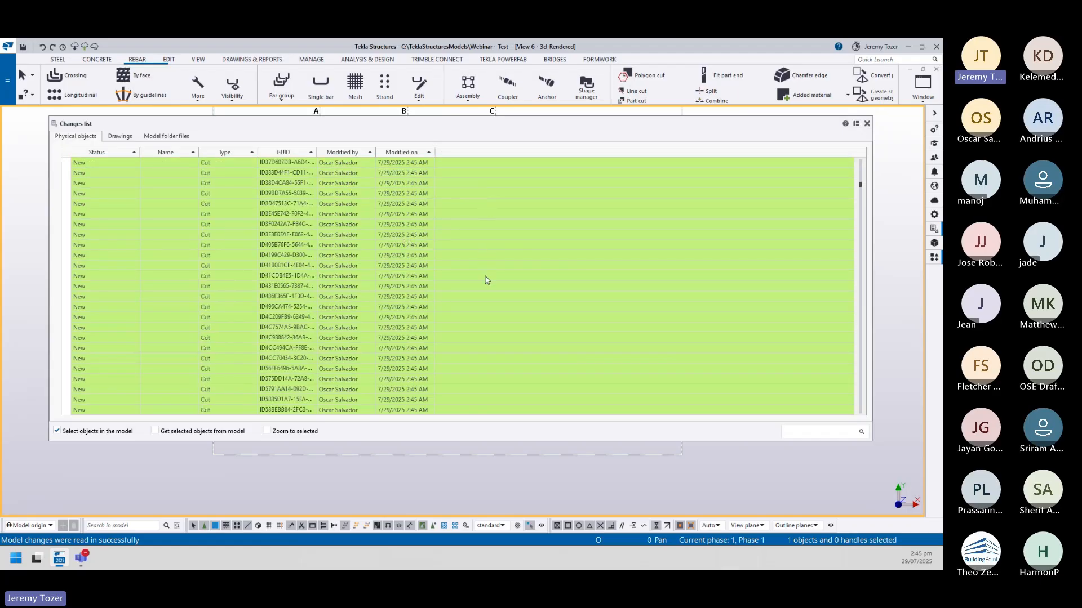
scroll(487, 280, down, 15)
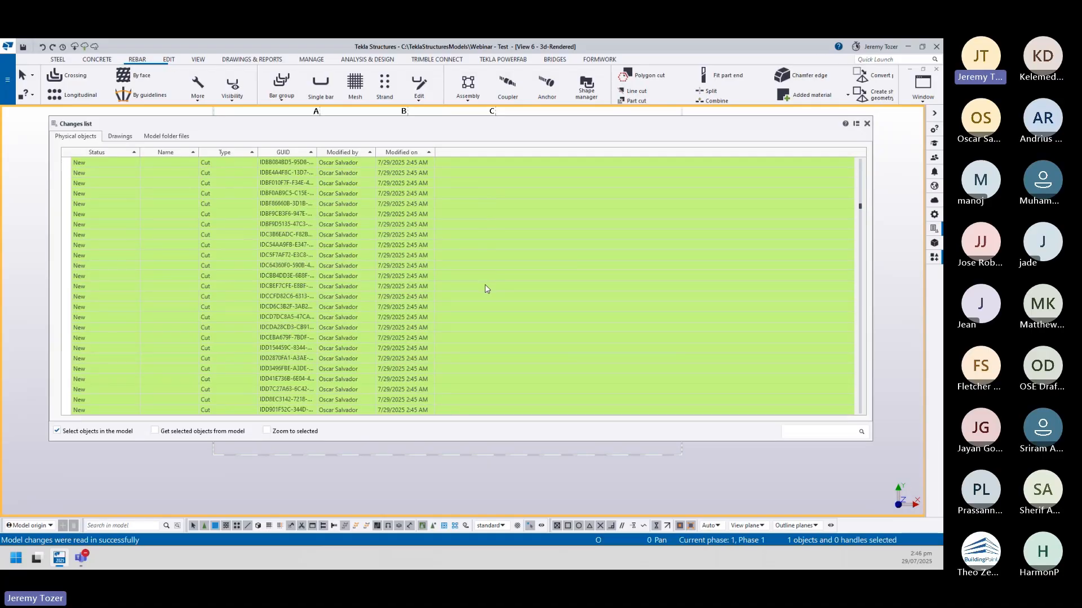
scroll(862, 225, down, 8)
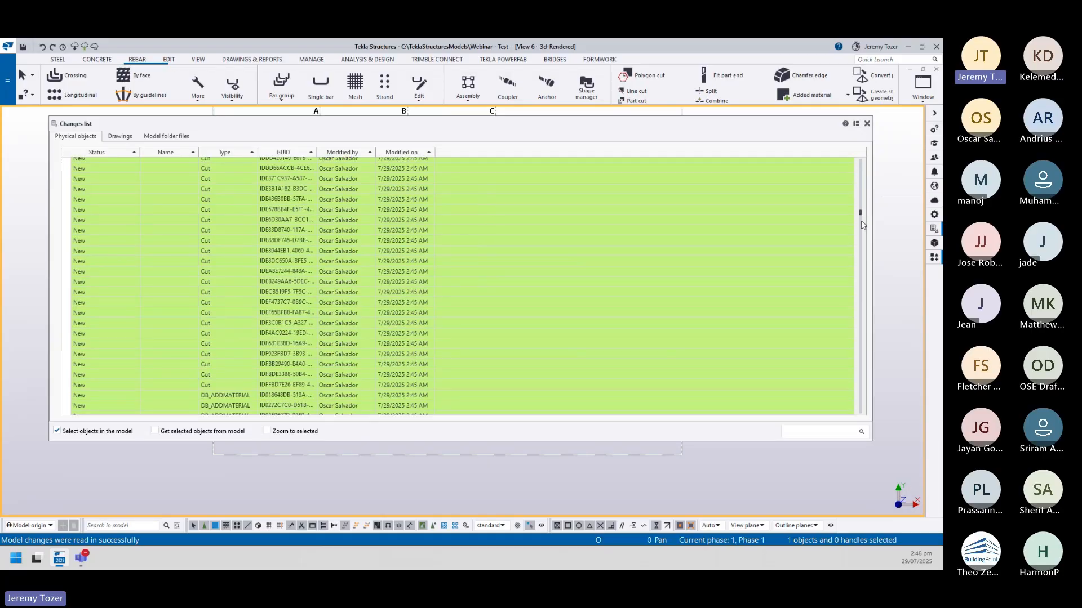
drag(861, 221, 880, 117)
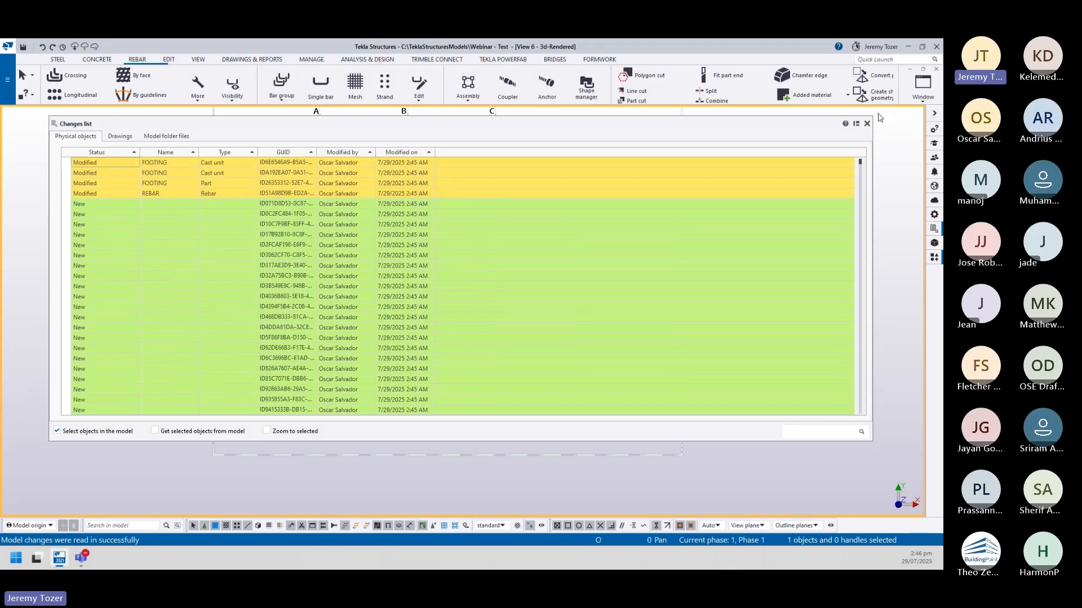
click(120, 137)
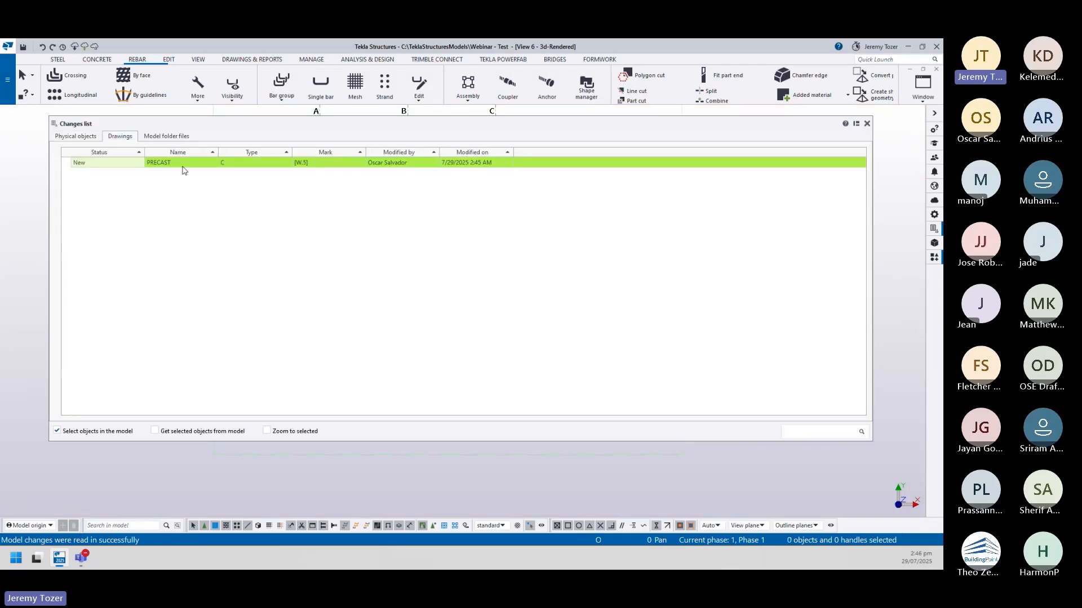
click(176, 137)
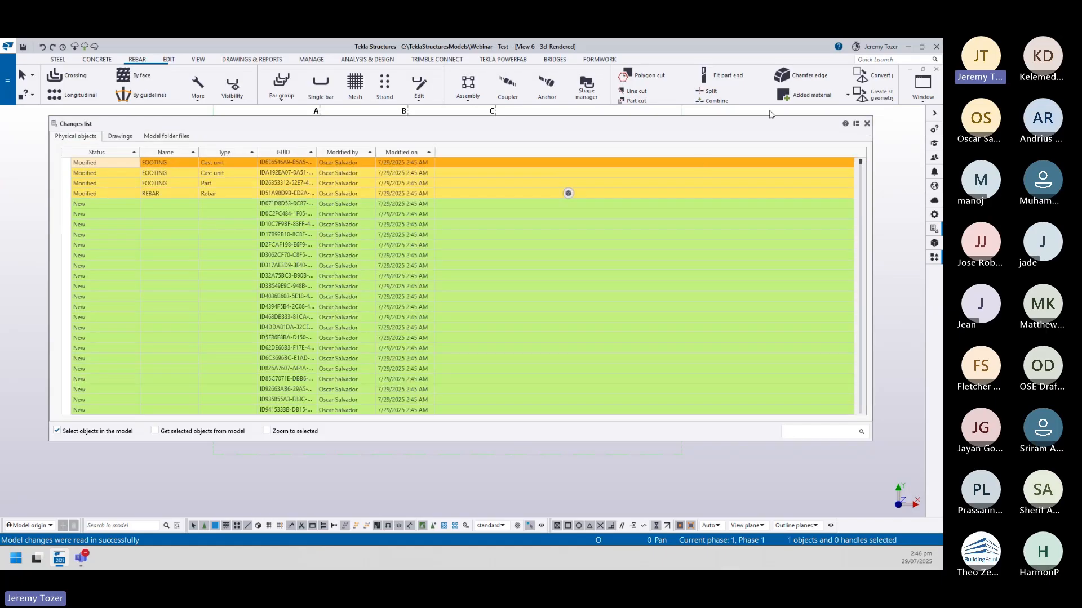
click(867, 123)
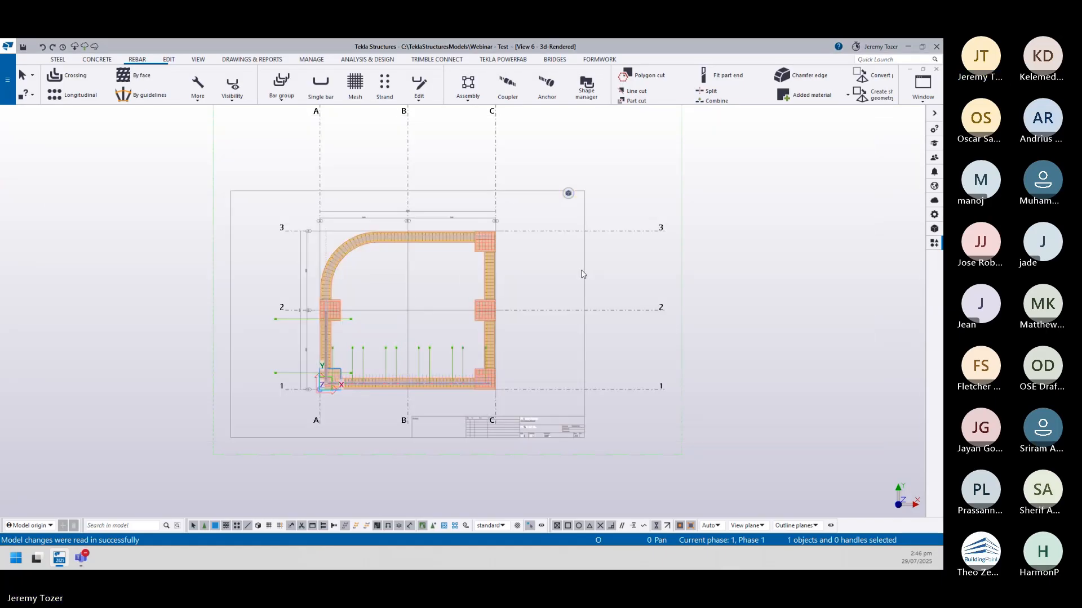
- Examine the received precast panels, wall braces and cast-in items in the 3D model
scroll(451, 308, down, 2)
ctrl+middle_drag(449, 310, 364, 232)
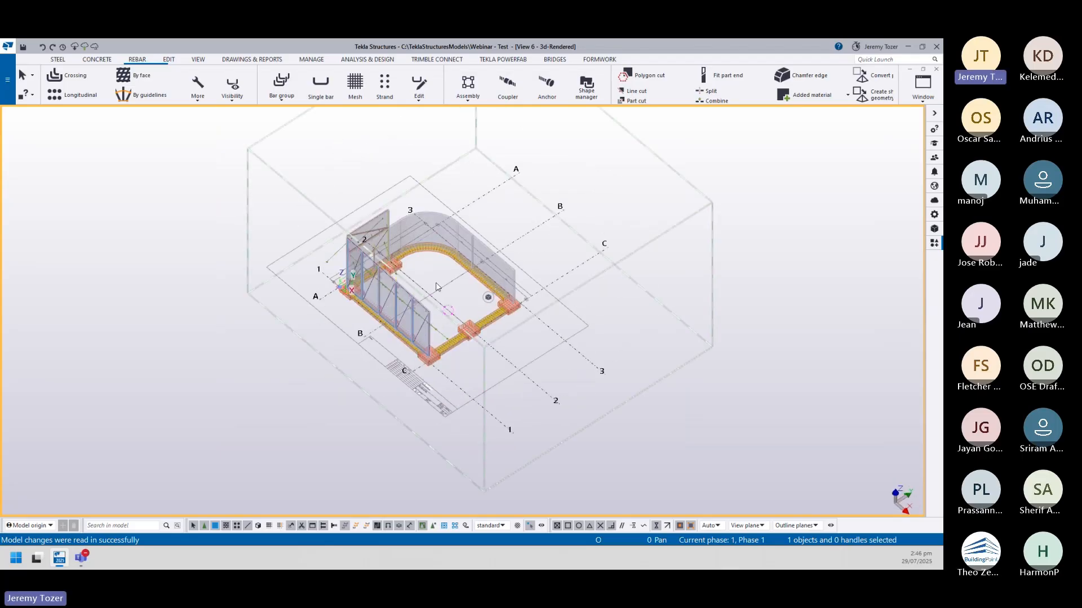
scroll(438, 287, up, 3)
middle_drag(438, 287, 328, 386)
ctrl+middle_drag(329, 386, 229, 265)
scroll(229, 265, up, 3)
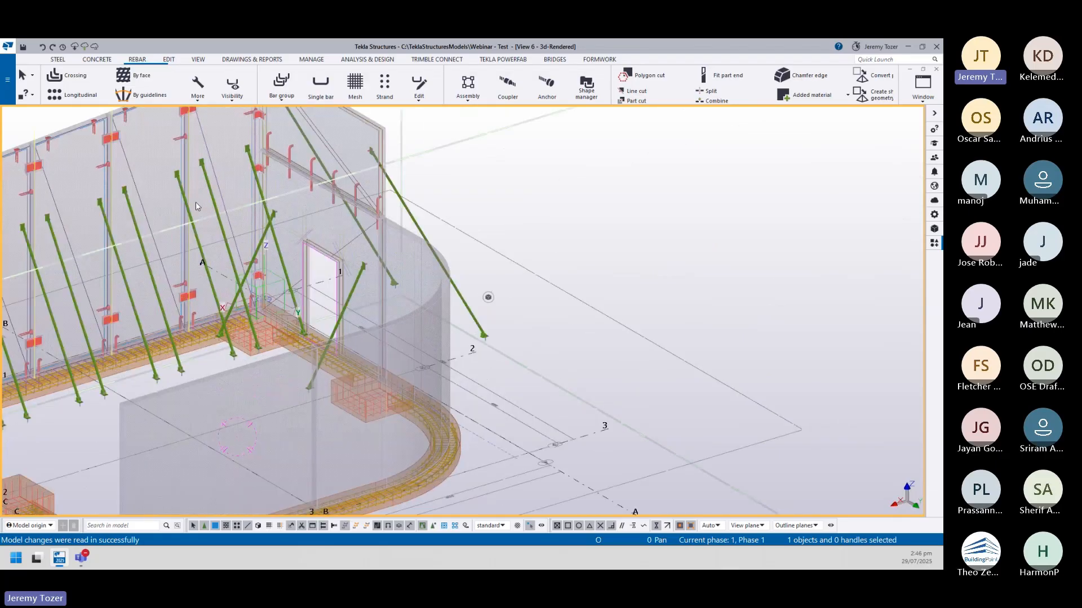
scroll(196, 203, up, 1)
middle_drag(196, 203, 213, 361)
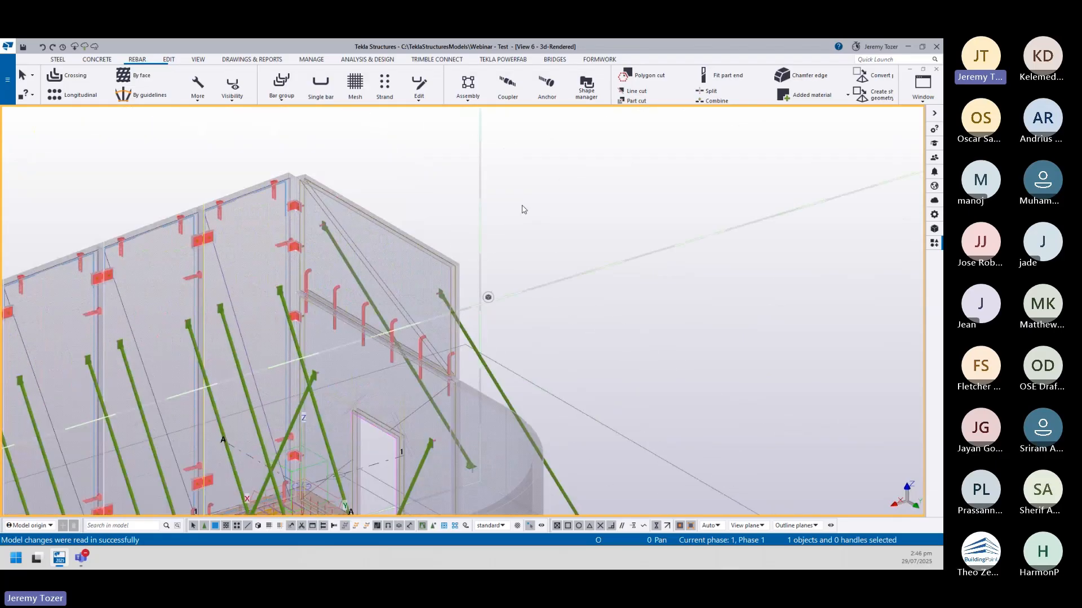
- Open the 3D view's object type display settings, accept them, modify the view and close its properties
double_click(568, 204)
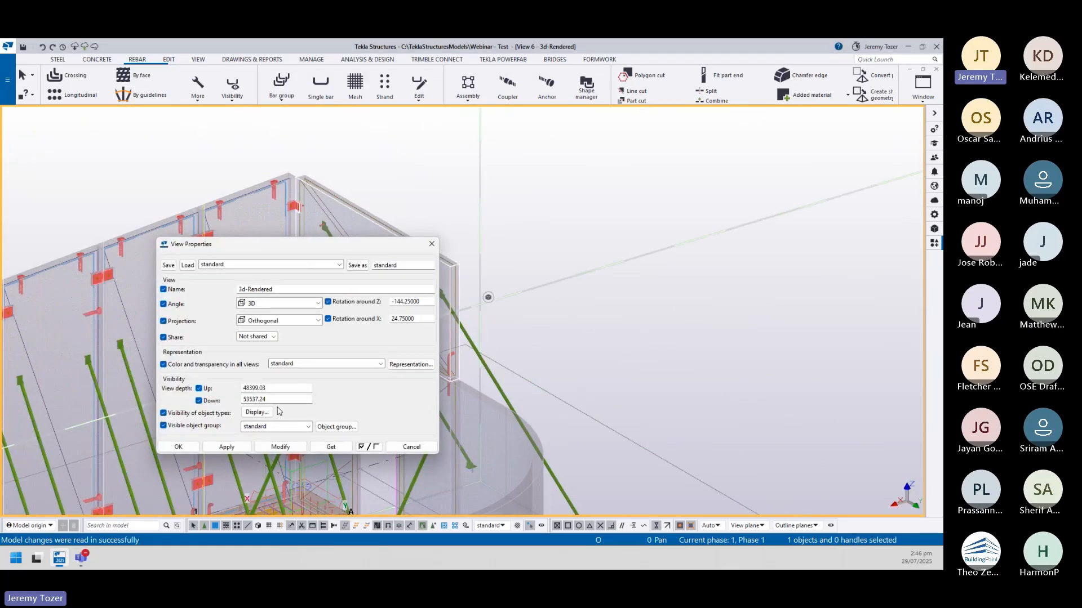
click(257, 412)
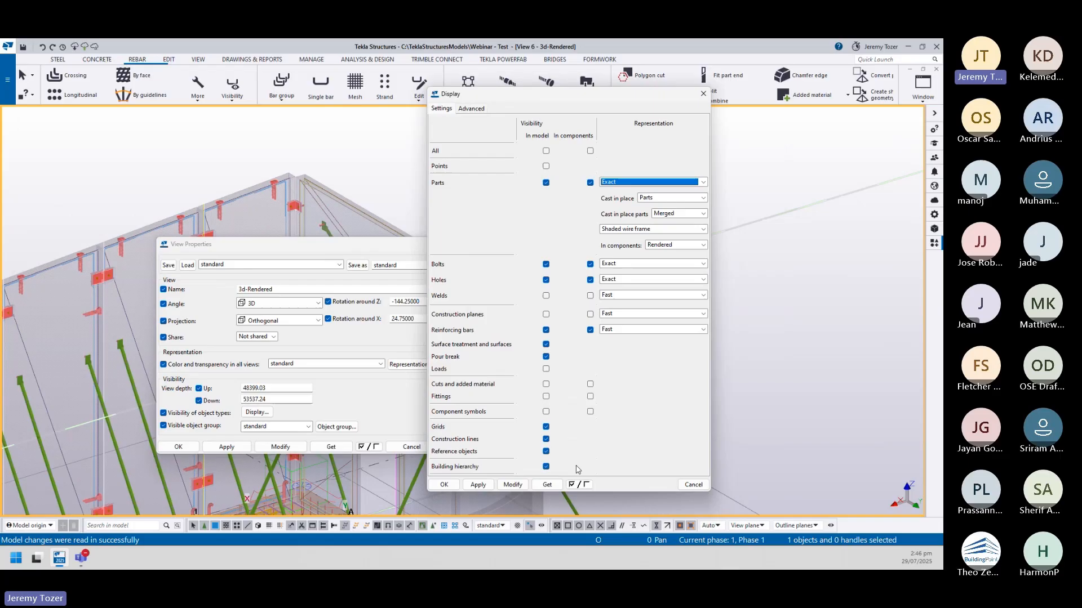
click(445, 485)
click(276, 449)
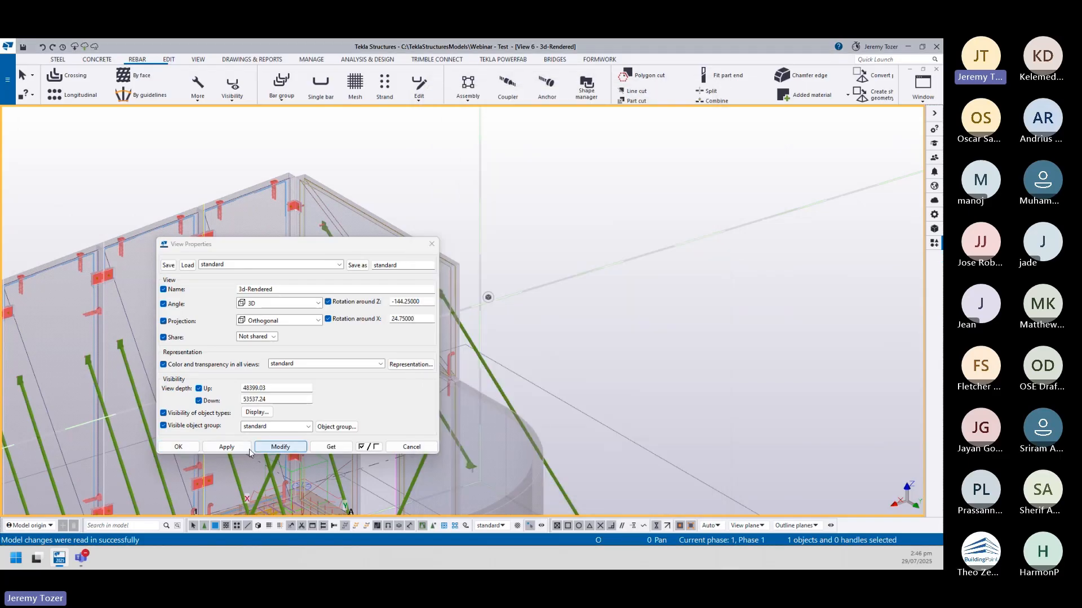
click(186, 448)
- Examine the whole building from above, including its wall panels, braces and reinforced footings
scroll(625, 254, down, 2)
middle_drag(626, 256, 591, 249)
key(ctrl+p)
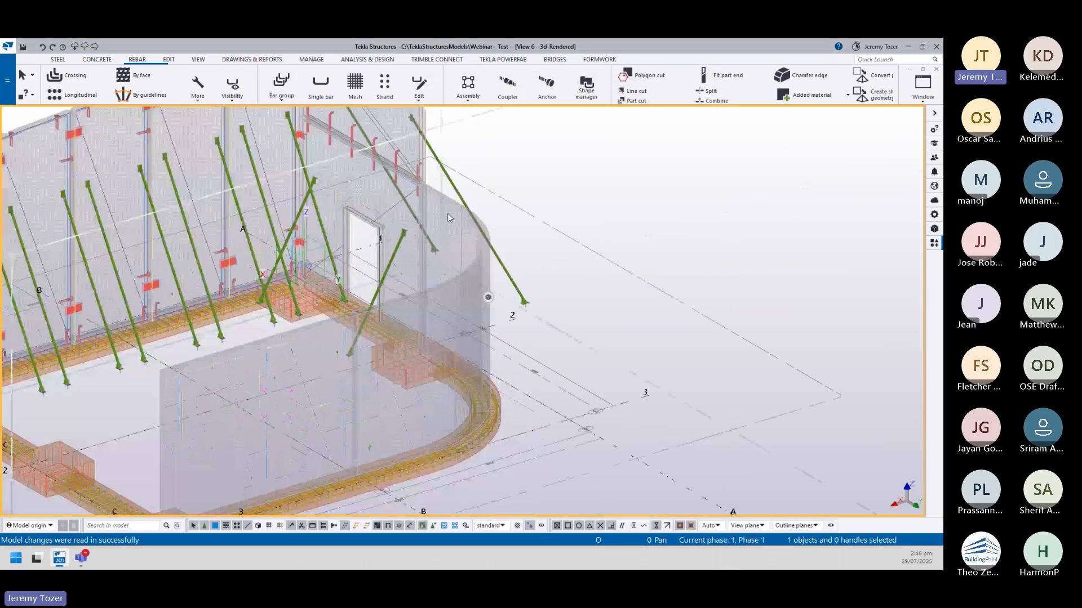
ctrl+middle_drag(434, 215, 493, 272)
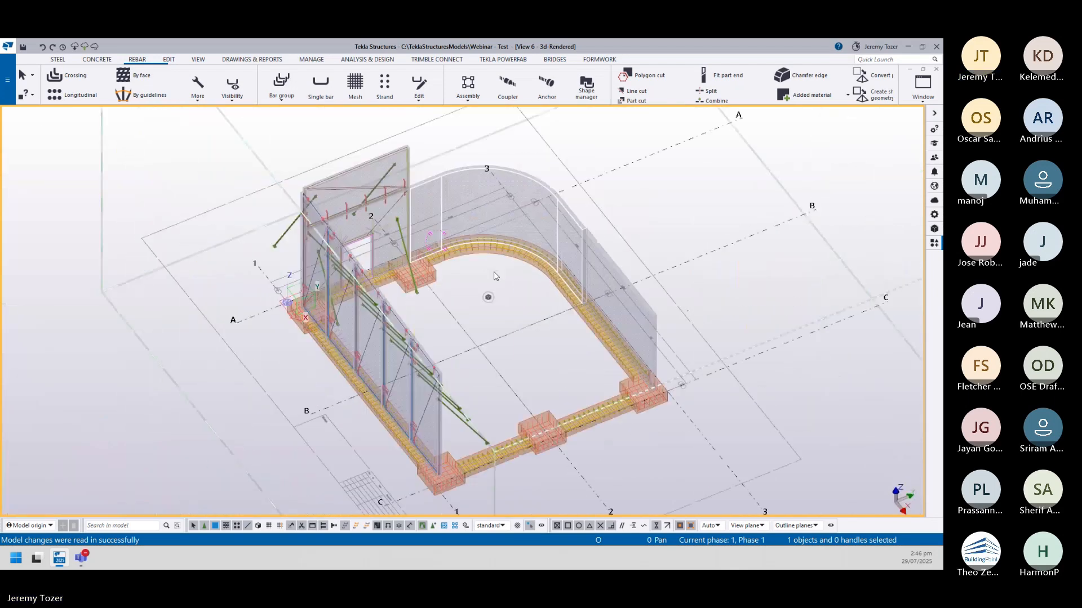
middle_drag(539, 314, 497, 310)
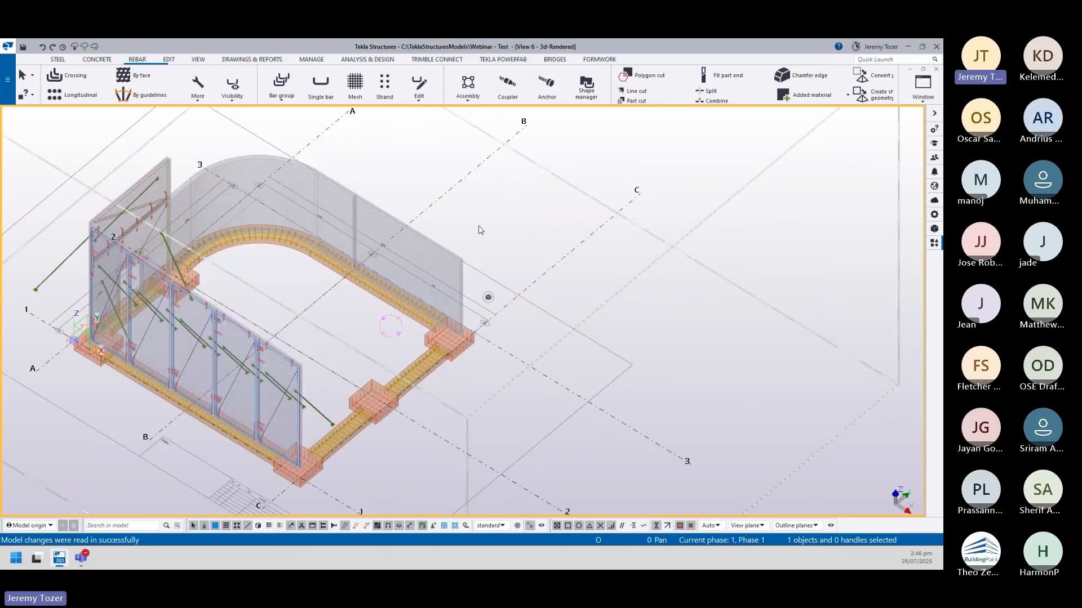
middle_drag(433, 155, 451, 188)
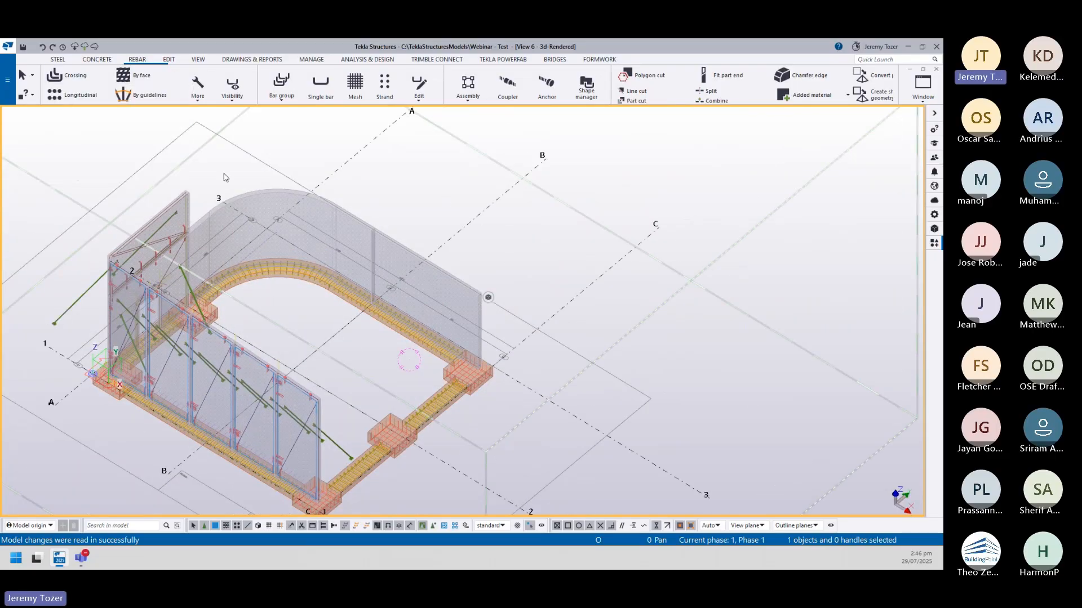
click(67, 77)
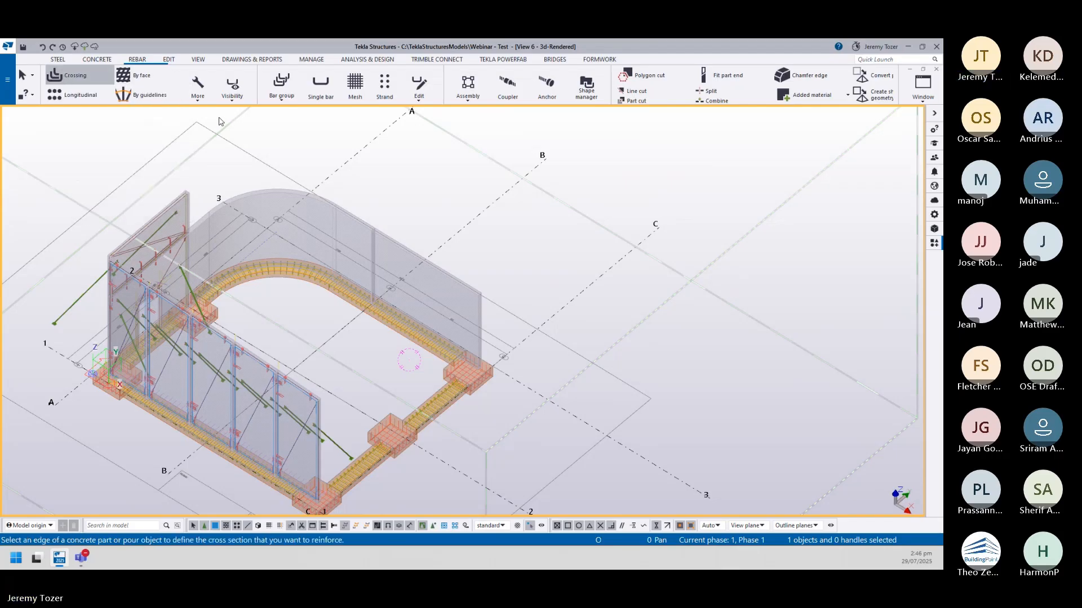
key(Escape)
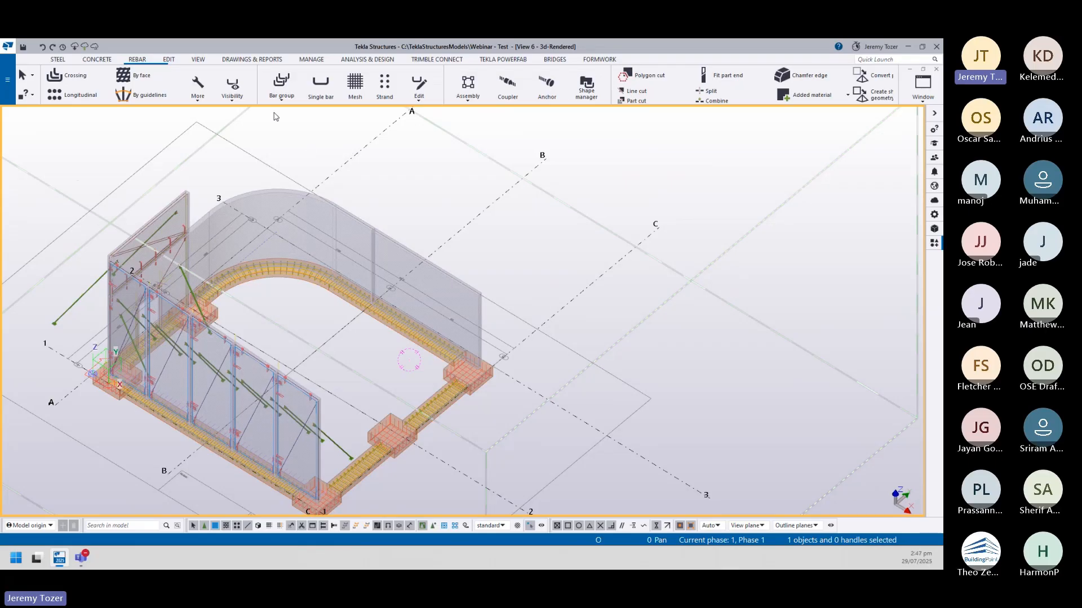
click(146, 76)
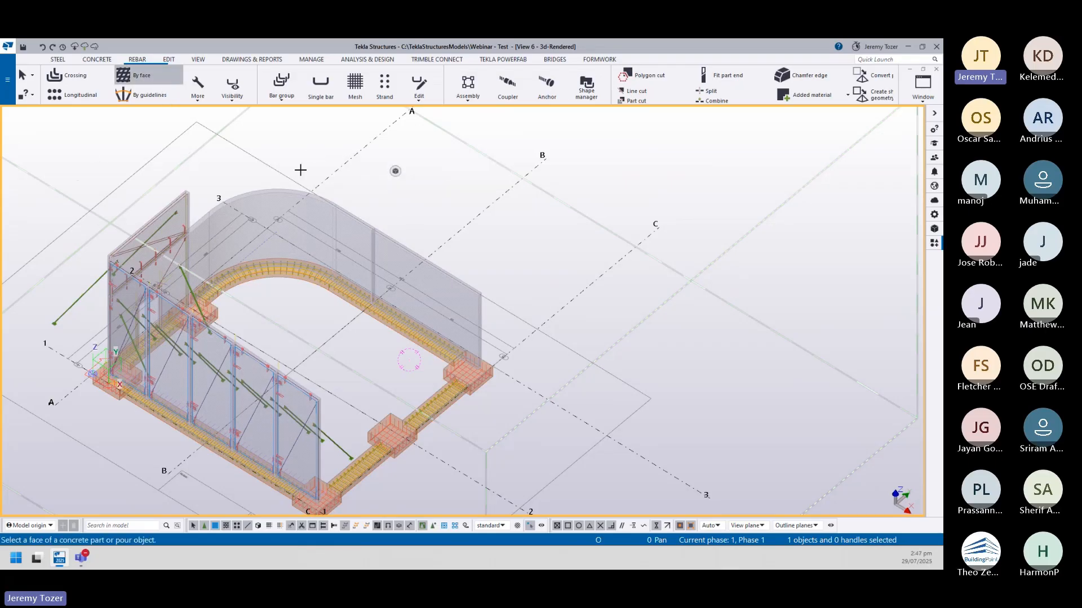
key(Escape)
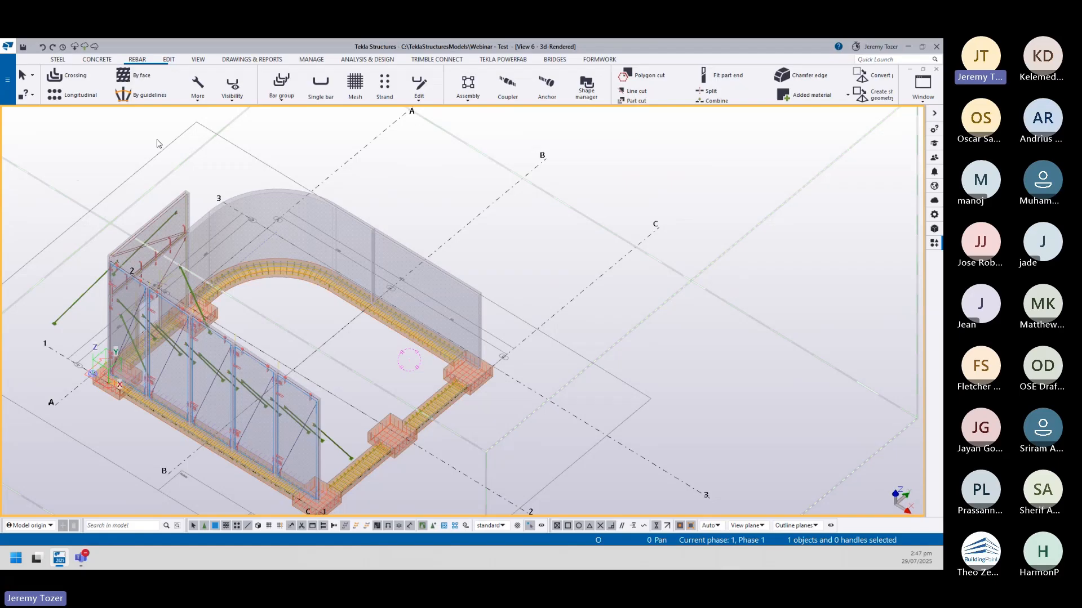
- Start a rebar set by face with its properties displayed, and open the rebar catalog for the bar size
click(934, 214)
click(158, 86)
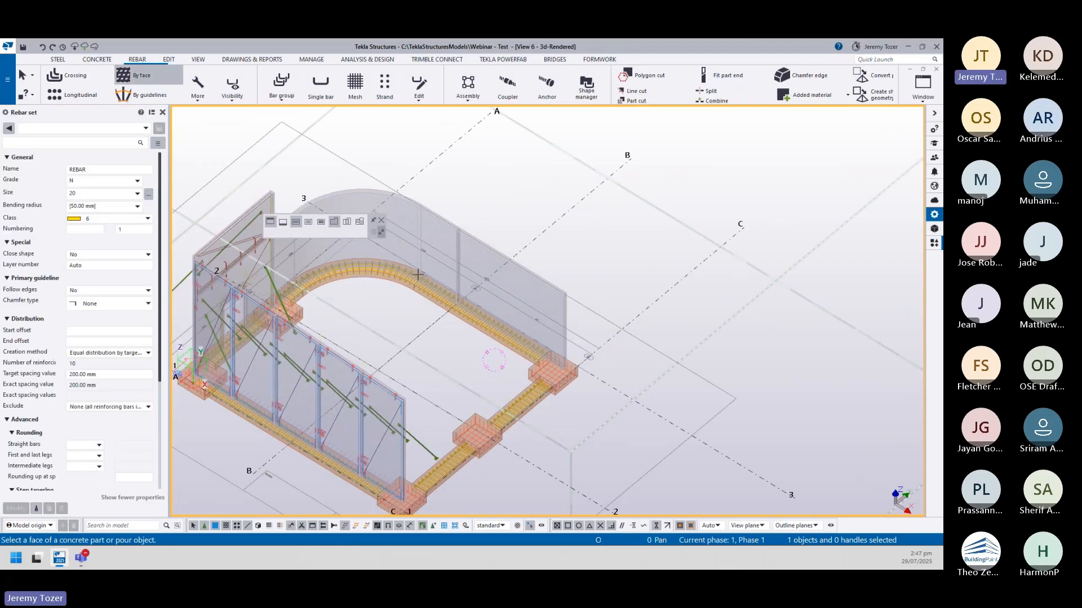
click(149, 195)
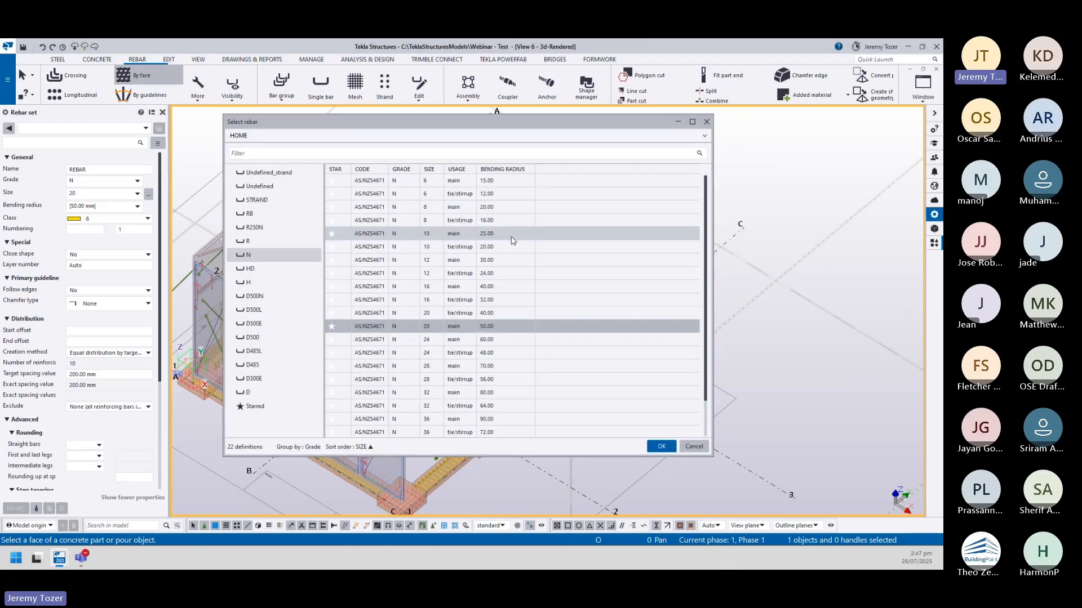
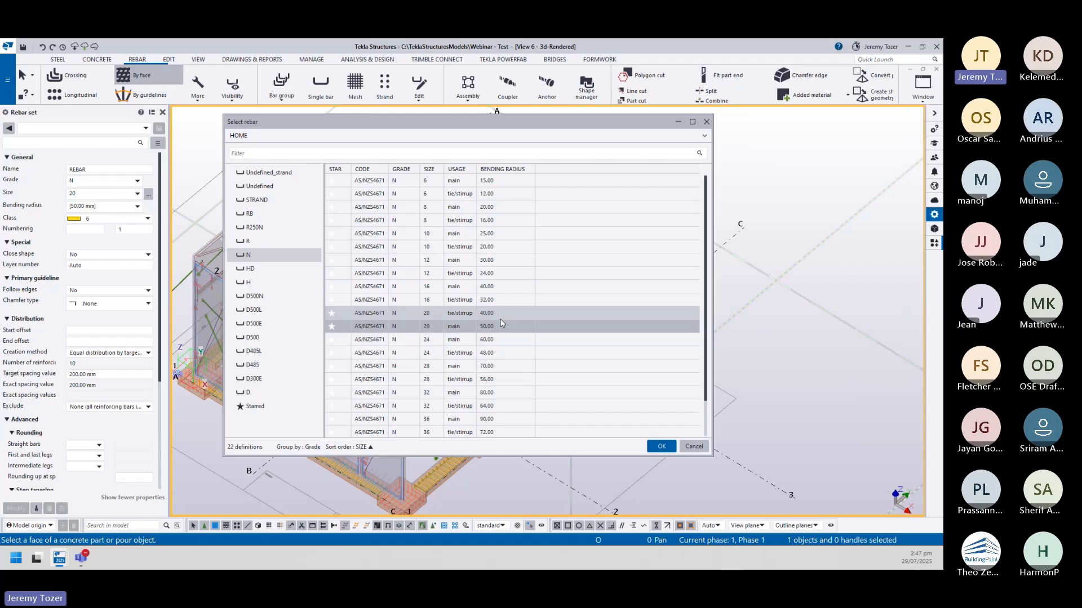
- Set the rebar set to grade N size 12 main bars with a 30 mm bending radius and class 2
click(468, 261)
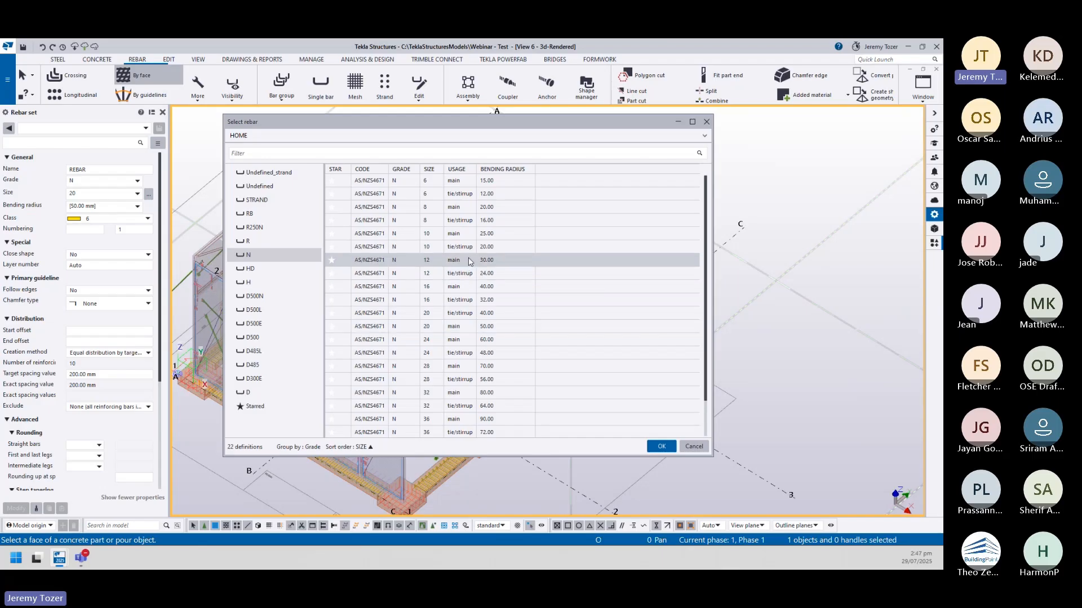
click(661, 447)
click(107, 219)
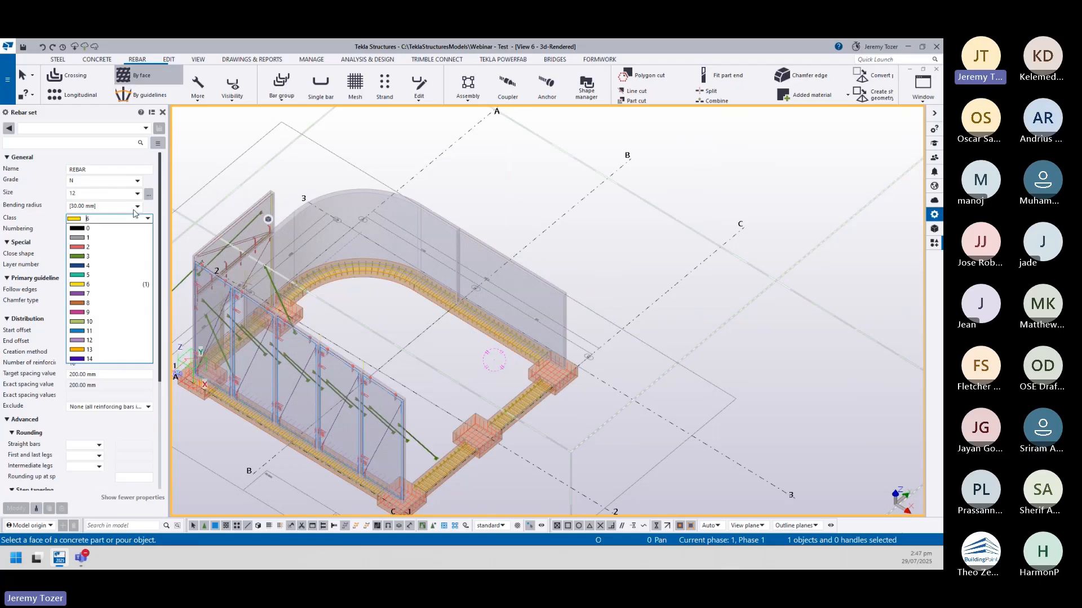
click(94, 248)
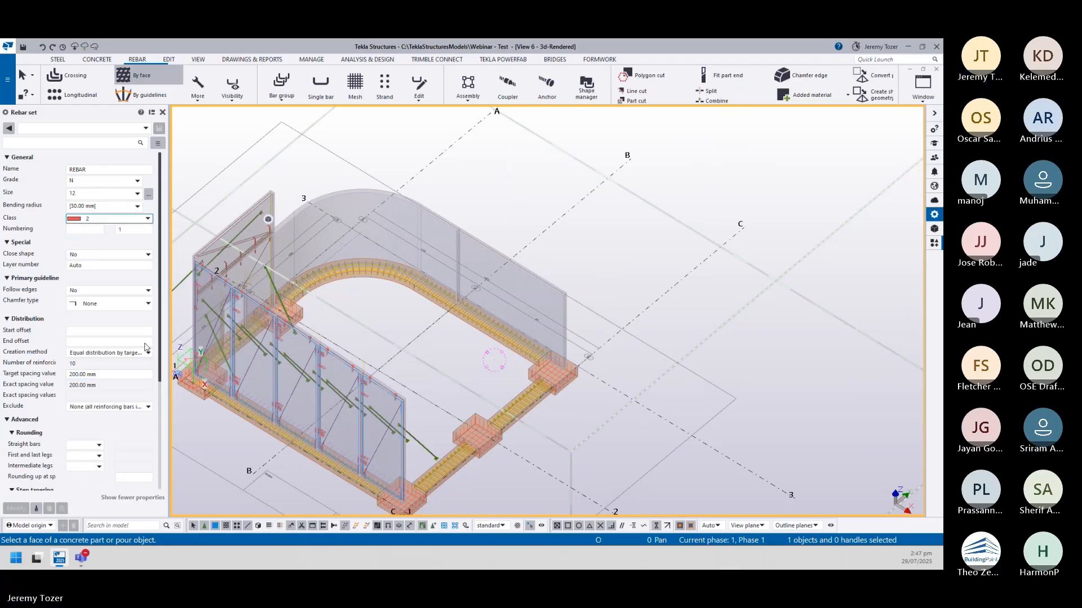
click(73, 374)
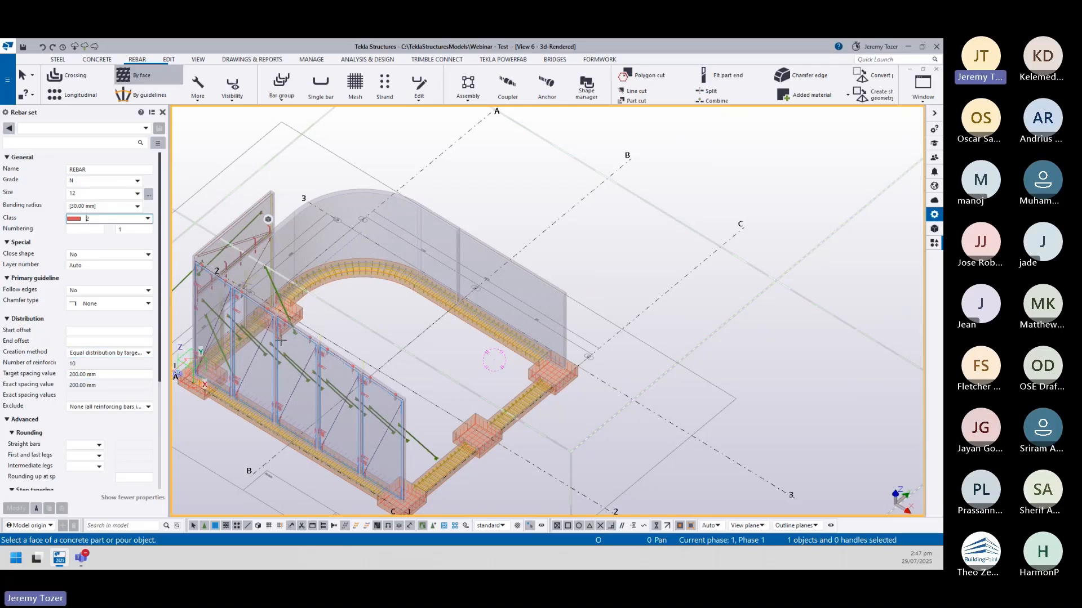
click(137, 353)
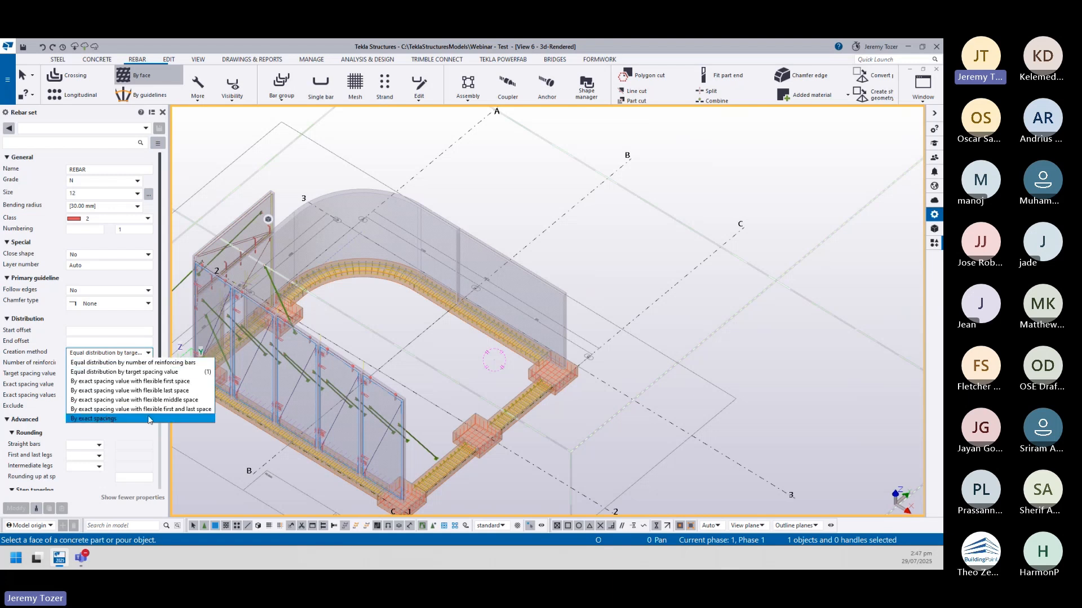
click(150, 420)
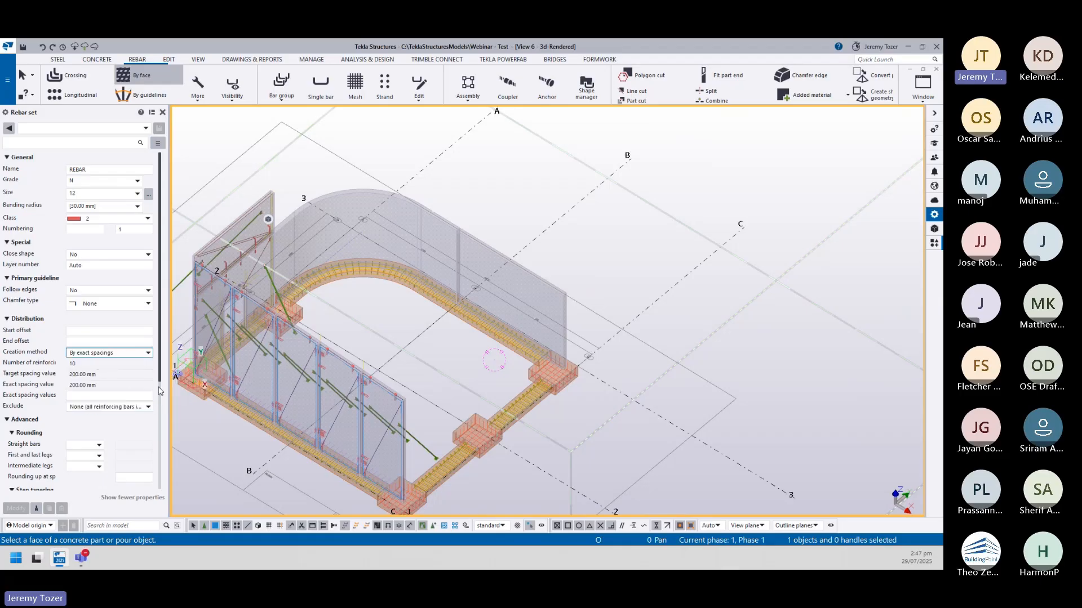
click(148, 353)
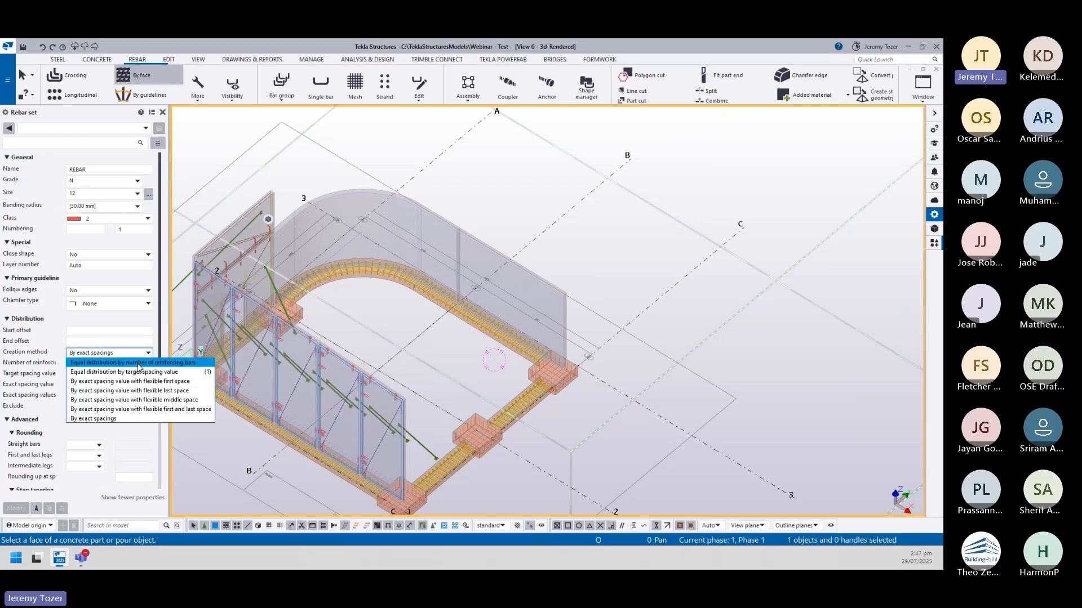
click(139, 373)
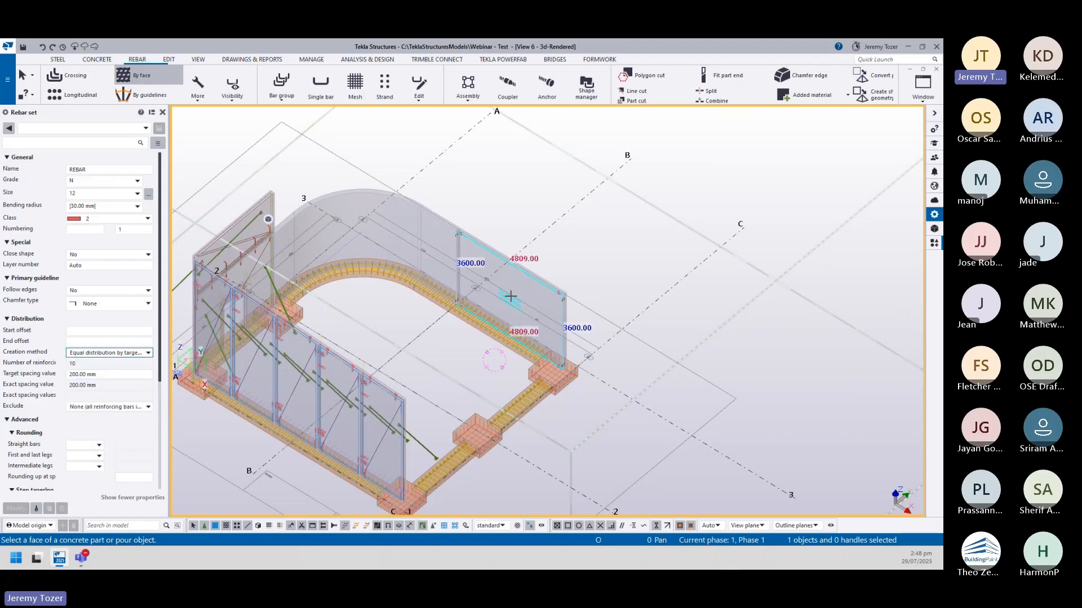
- Create horizontal reinforcement by face on the inner side of the straight concrete panel beside the curved wall
scroll(511, 299, up, 3)
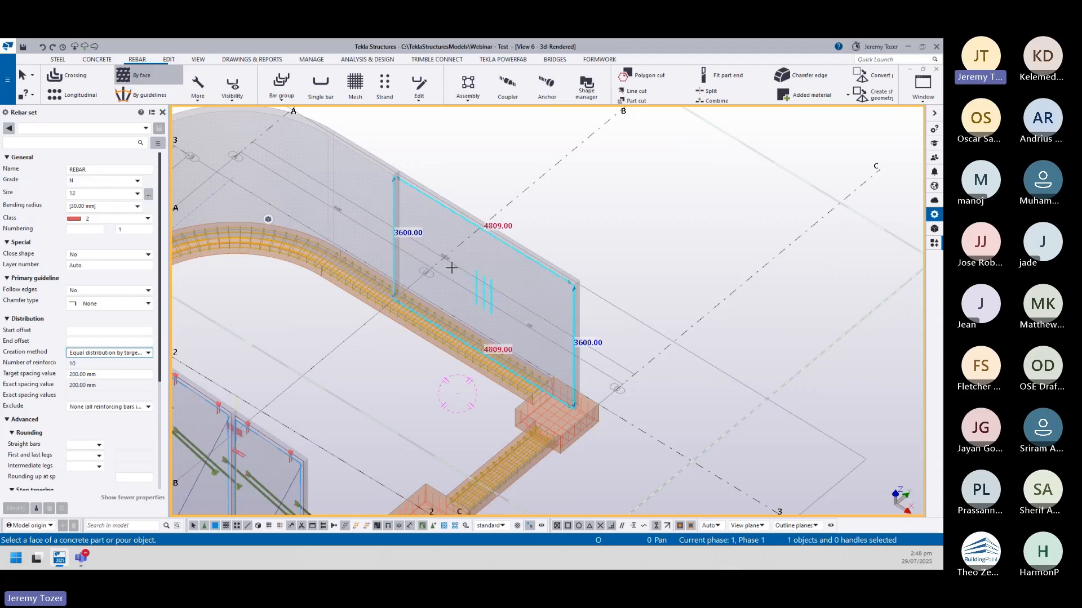
click(505, 289)
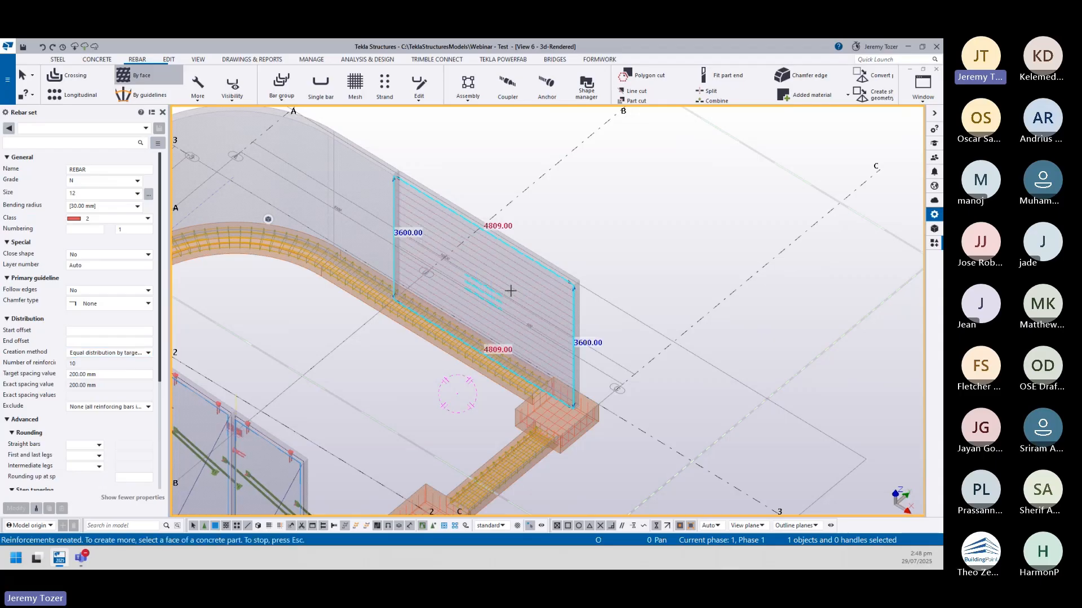
key(Escape)
- For the reinforced concrete panel, set the rebar cover coordinate system to Local and the top and bottom covers to 50 mm
scroll(567, 281, up, 4)
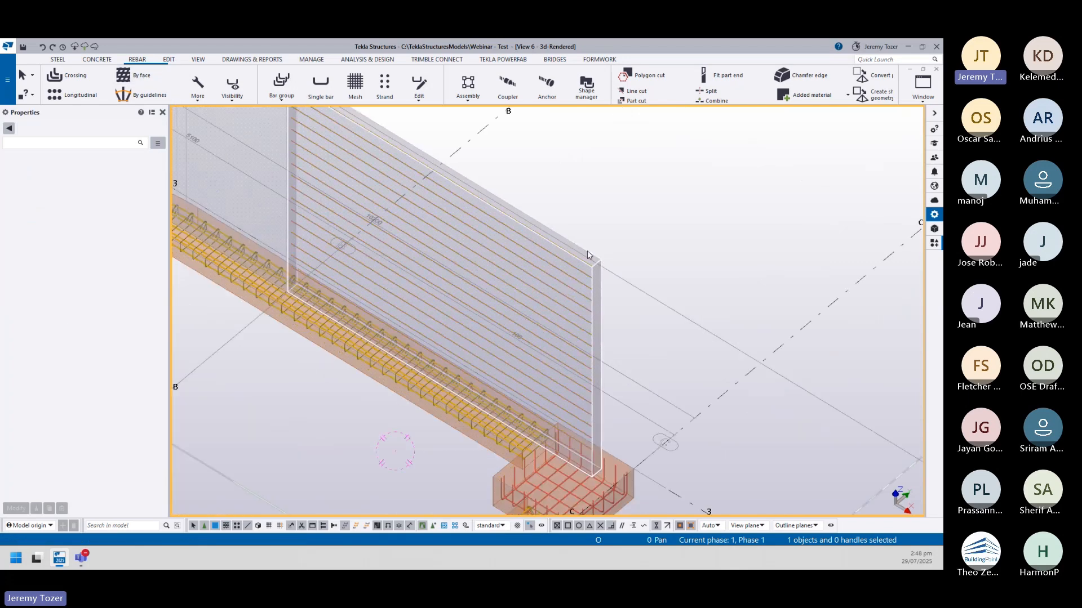
click(600, 283)
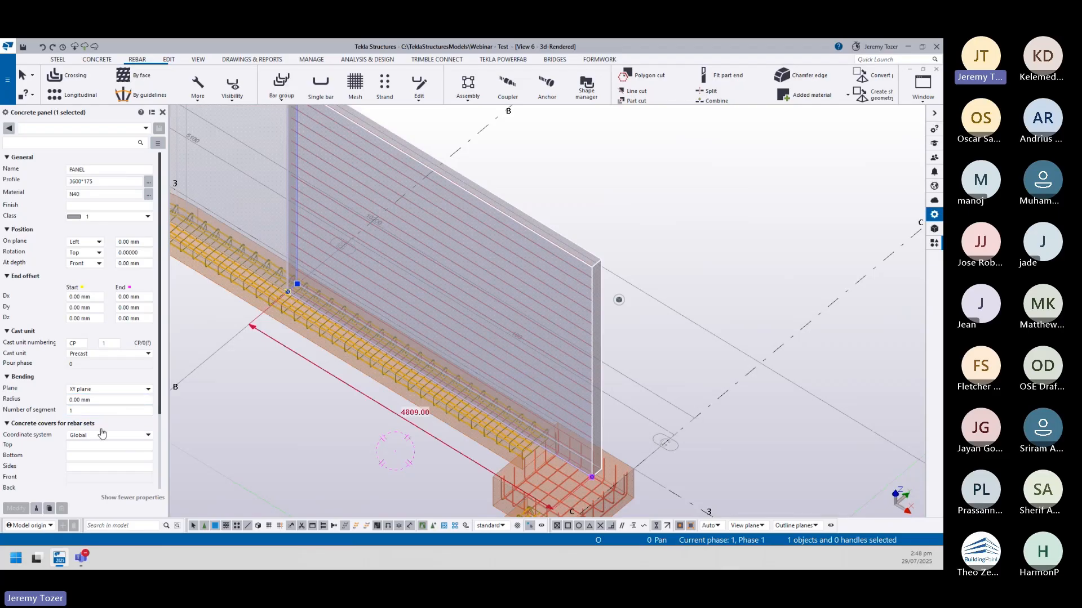
click(101, 436)
click(78, 463)
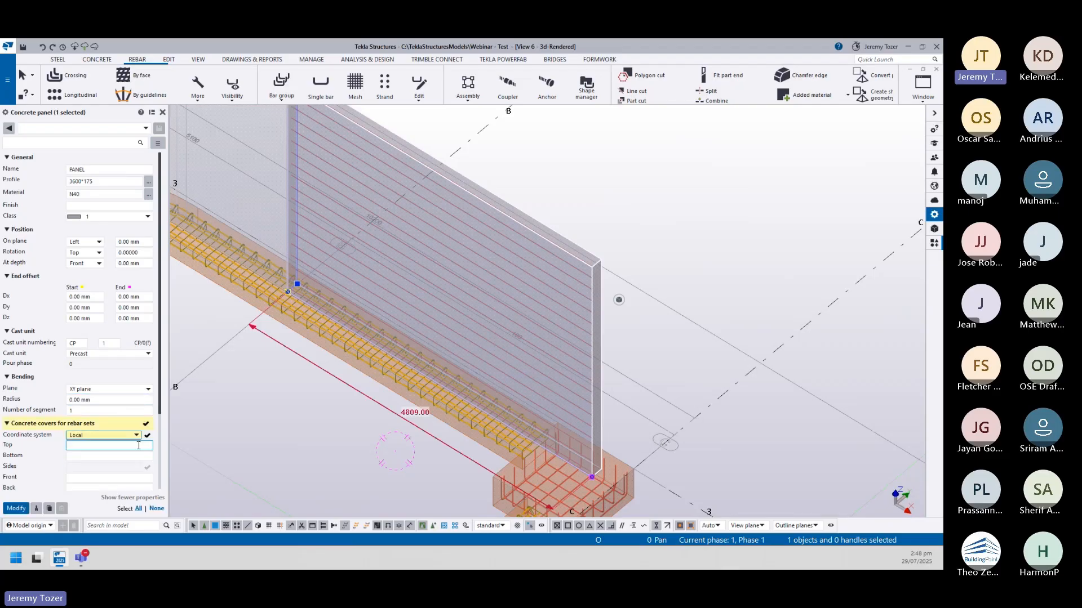
click(92, 445)
text(50)
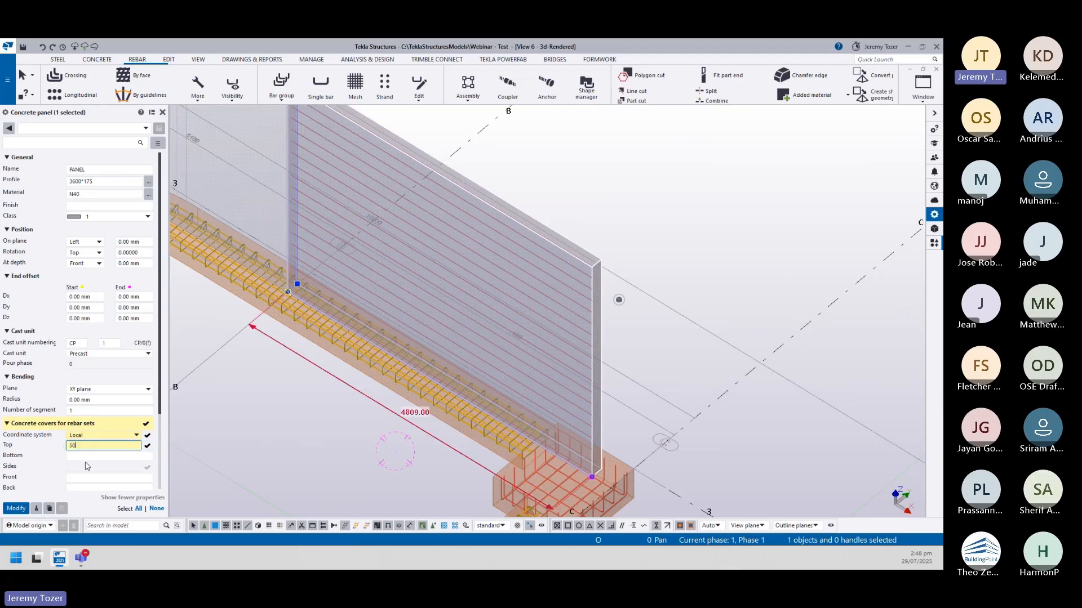
click(85, 459)
text(50)
- Set the panel's front and back concrete covers to 30 mm
click(80, 477)
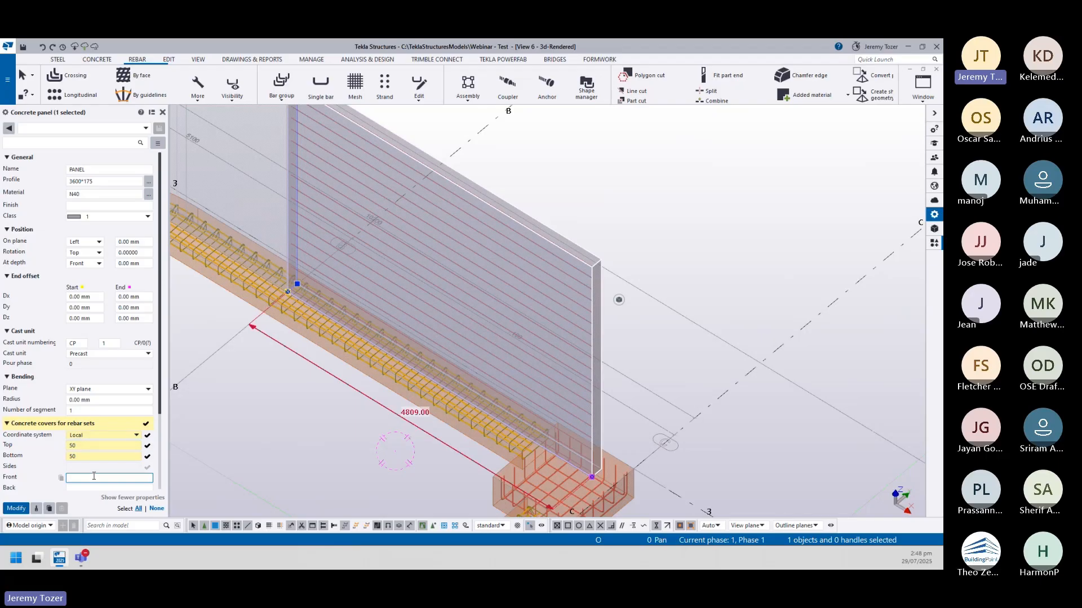
text(30)
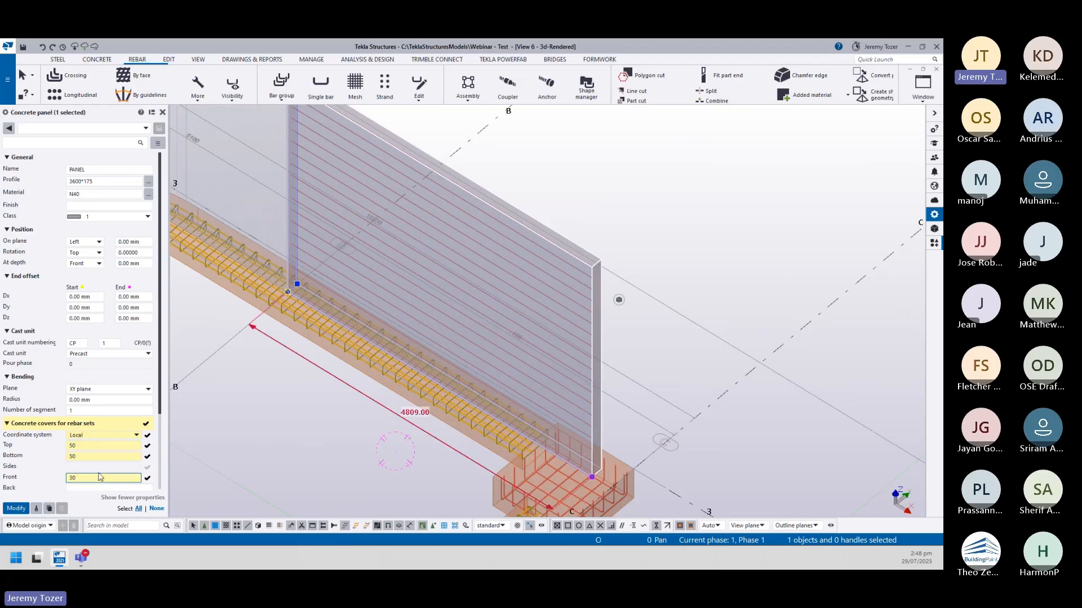
scroll(99, 477, down, 3)
click(86, 418)
text(30)
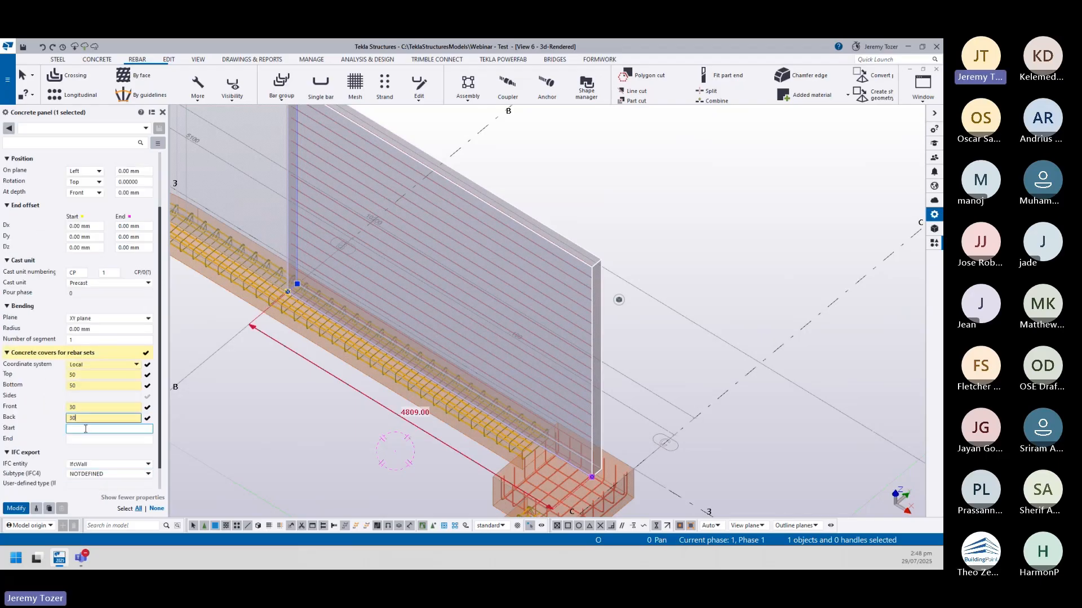
- Set the panel's start and end concrete covers to 50 mm and apply the cover changes to the panel
click(83, 429)
text(50)
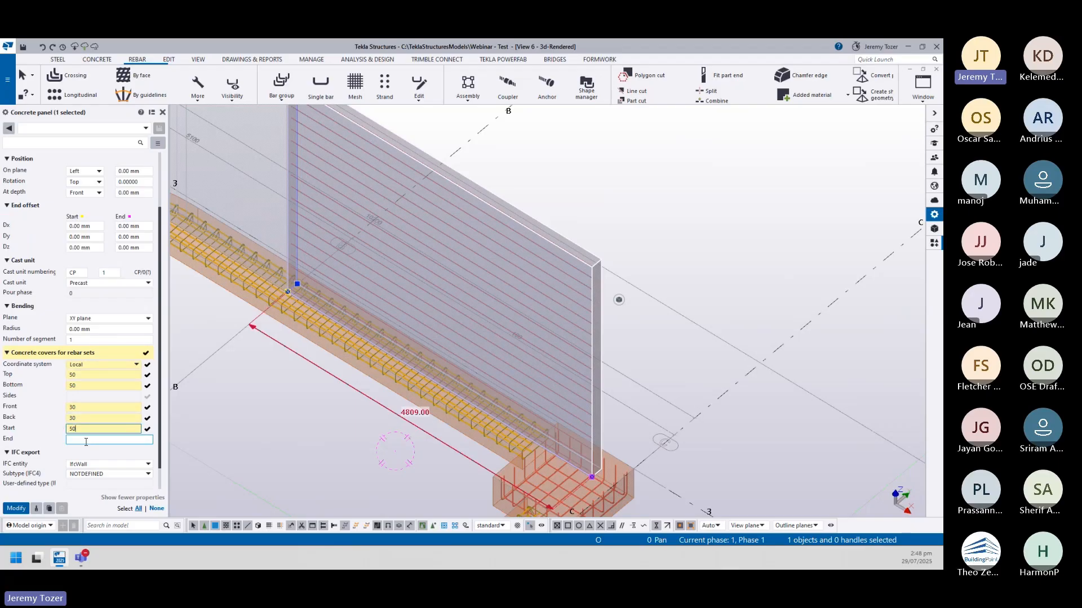
key(Tab)
text(50)
click(17, 509)
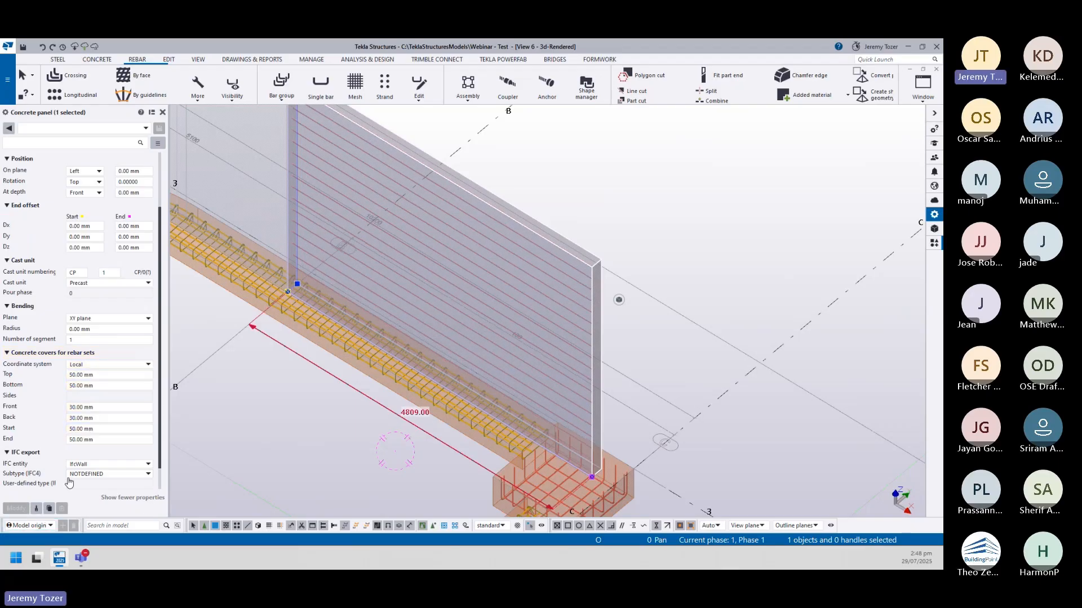
- Create a matching set of horizontal bars by face on the outer side of the same panel
click(585, 261)
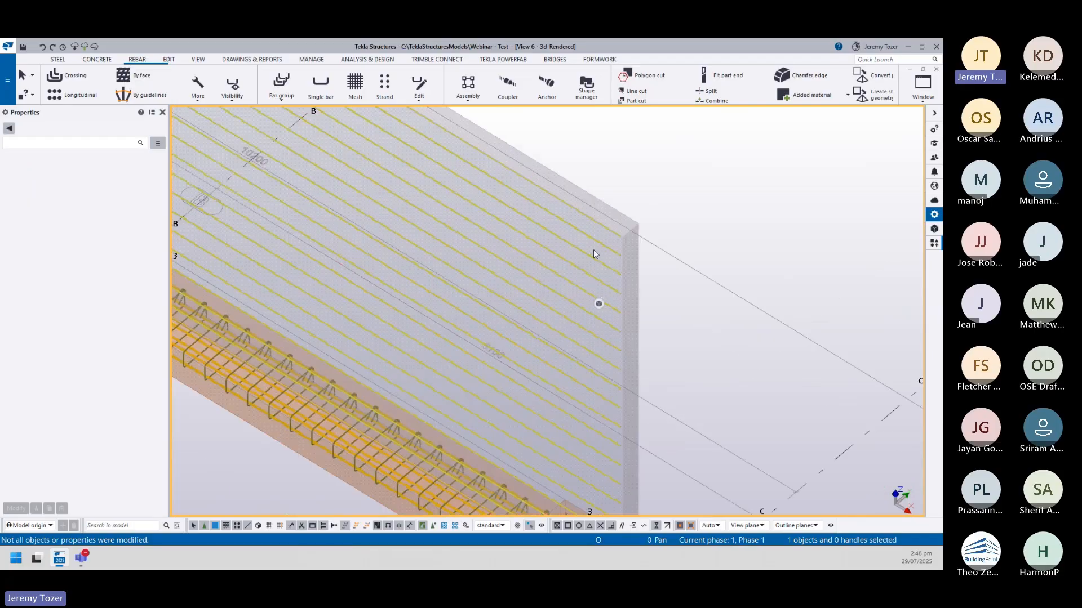
scroll(531, 272, down, 1)
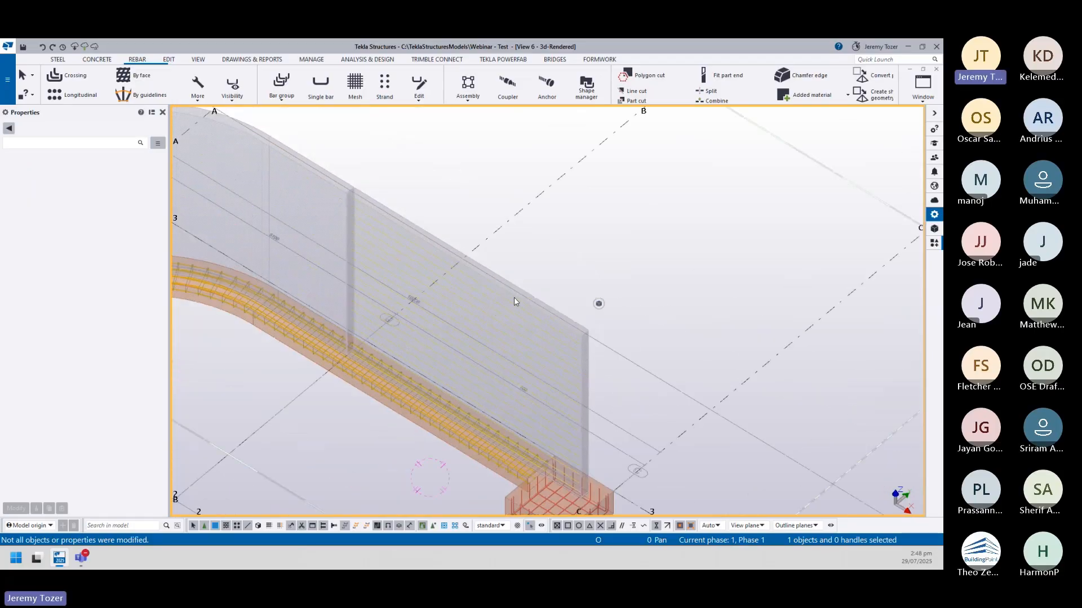
scroll(514, 298, up, 1)
ctrl+middle_drag(510, 308, 595, 233)
mouse_move(585, 317)
middle_down()
mouse_move(586, 273)
mouse_move(535, 259)
mouse_move(407, 174)
middle_up()
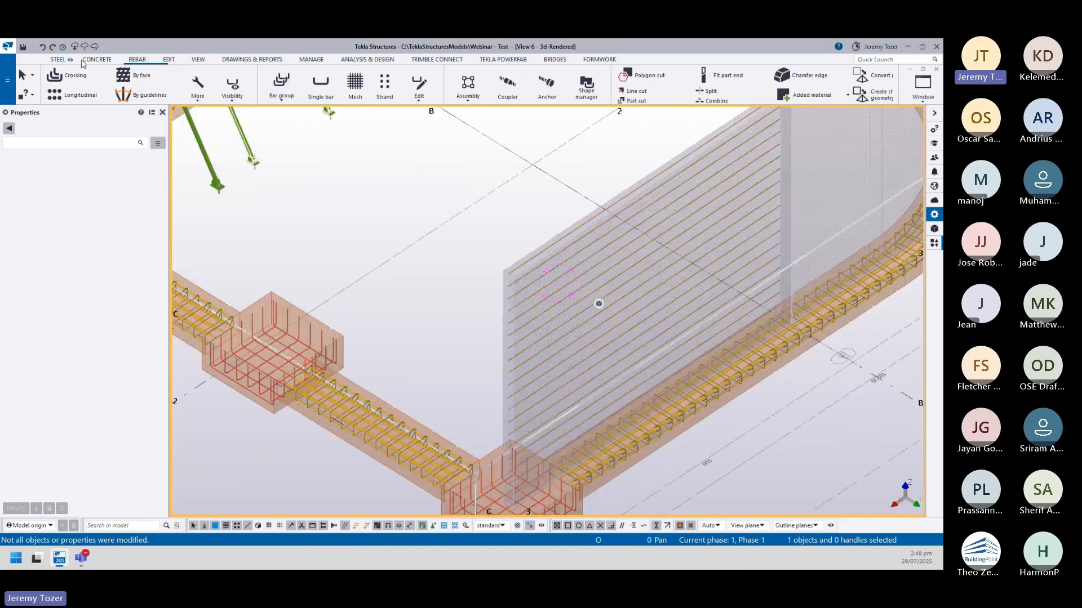
click(146, 95)
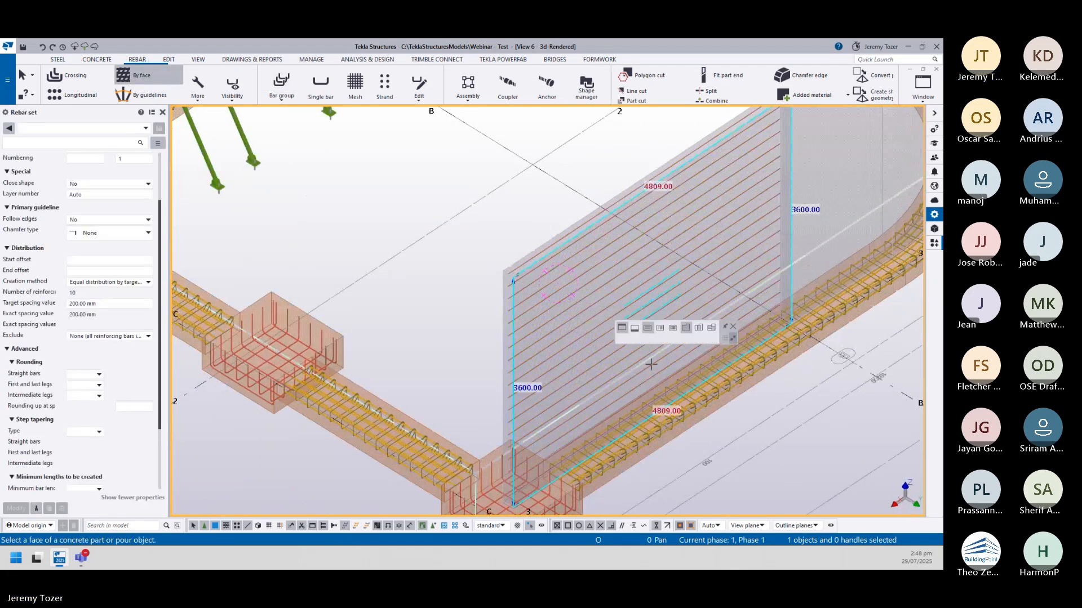
click(612, 320)
key(Escape)
- Start a crossing rebar set with grade N size 16 main bars, 40 mm bending radius and class 3
scroll(530, 300, down, 2)
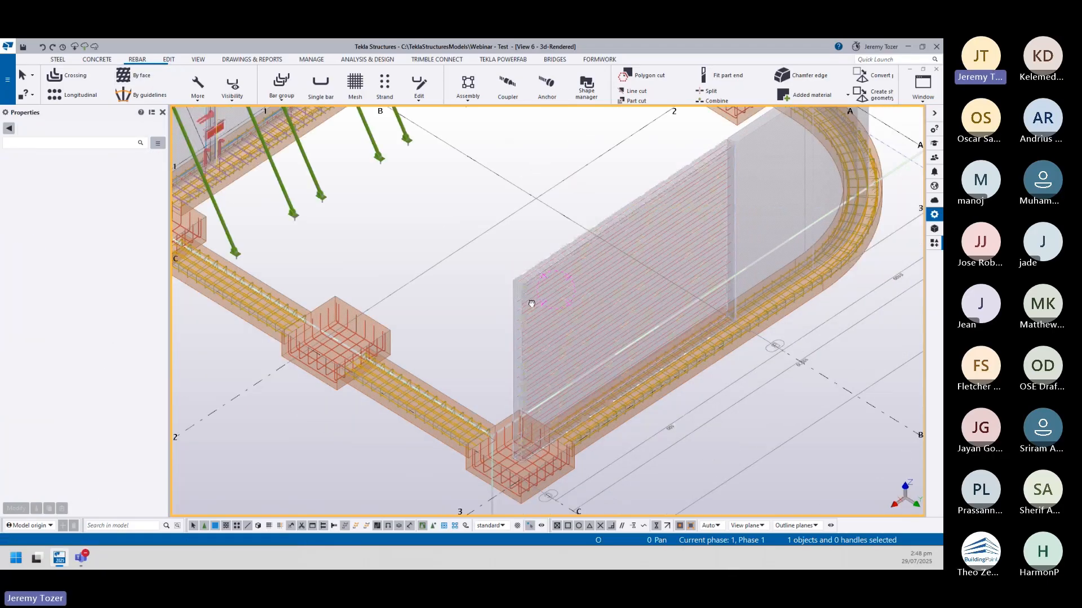
ctrl+middle_drag(531, 304, 501, 300)
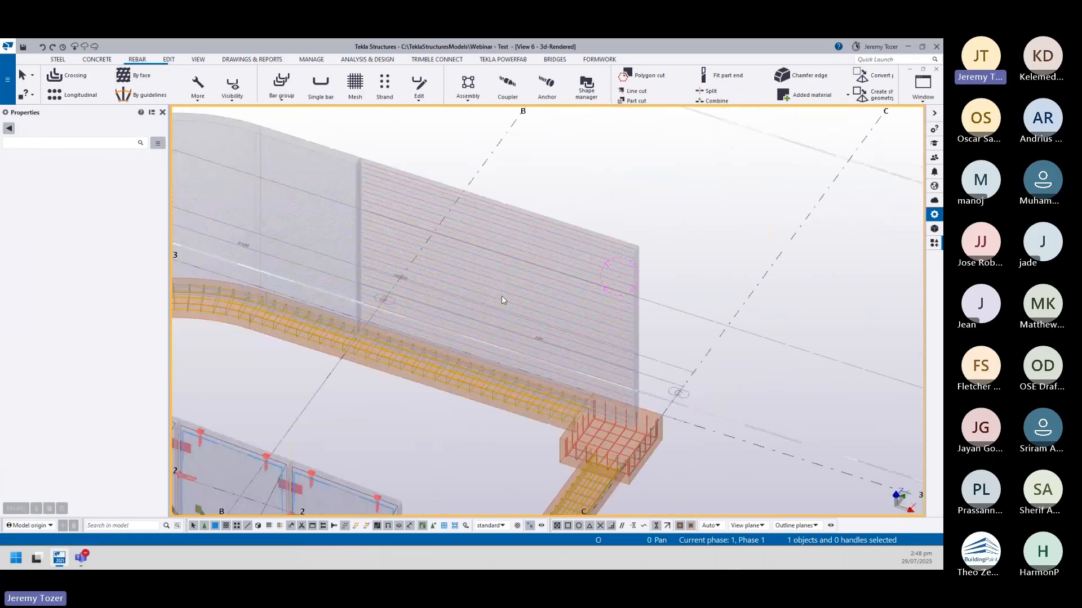
middle_drag(559, 164, 590, 207)
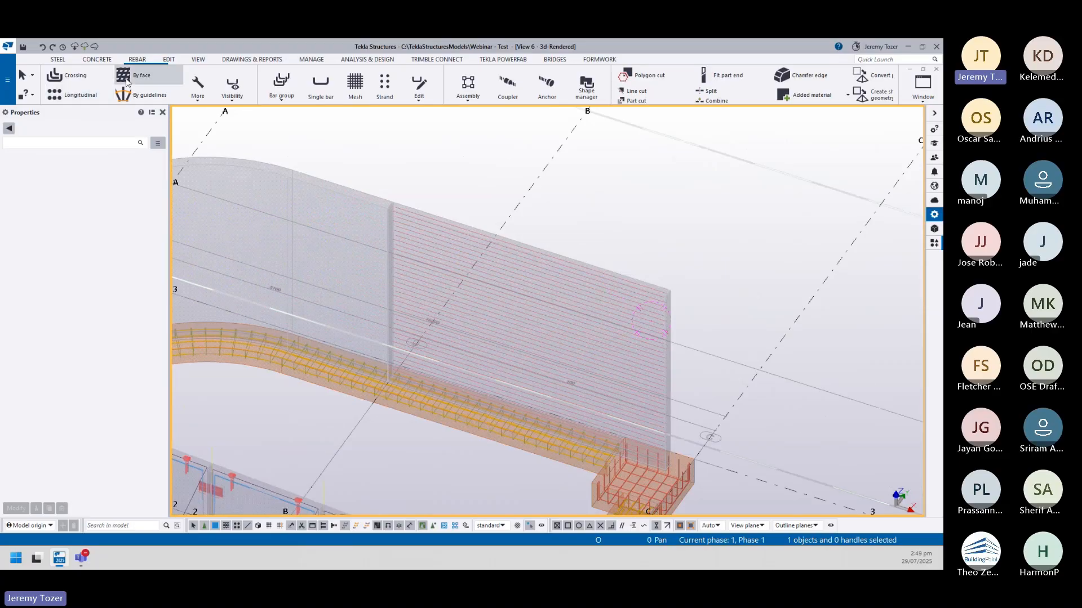
click(72, 79)
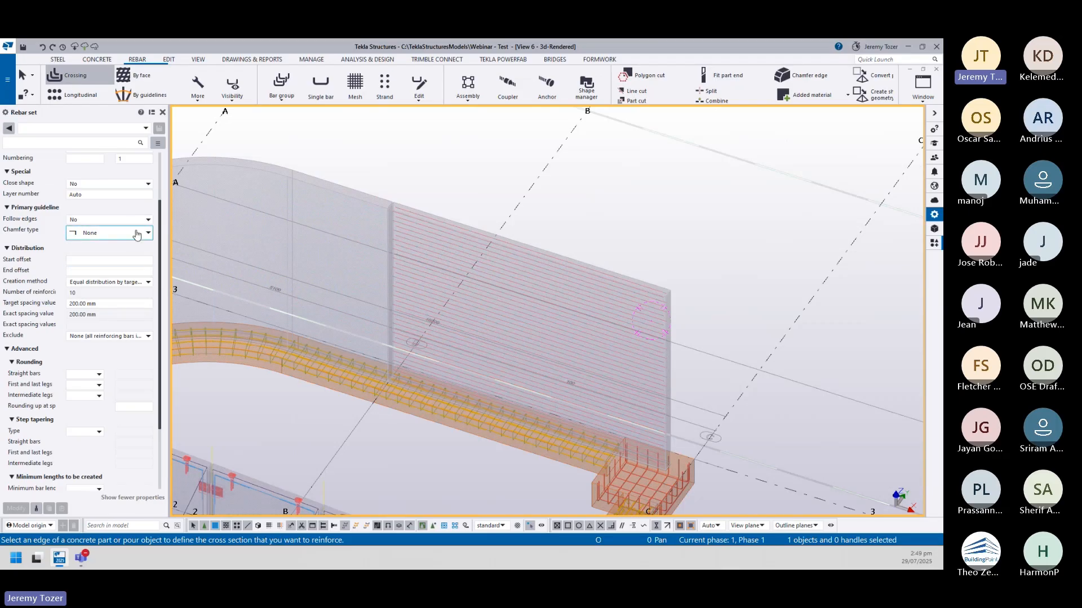
scroll(124, 225, up, 3)
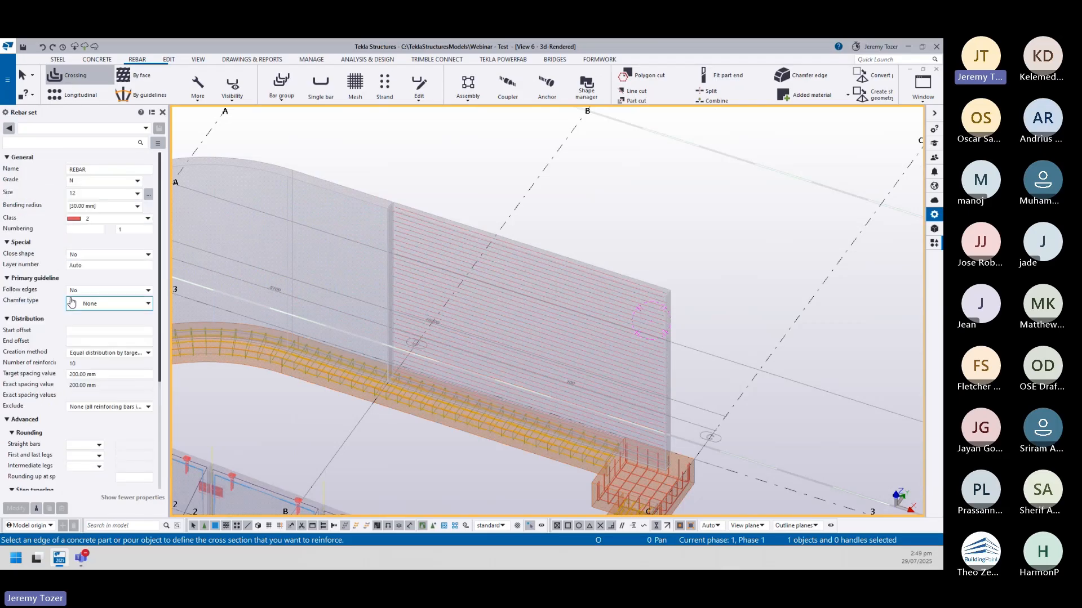
click(149, 194)
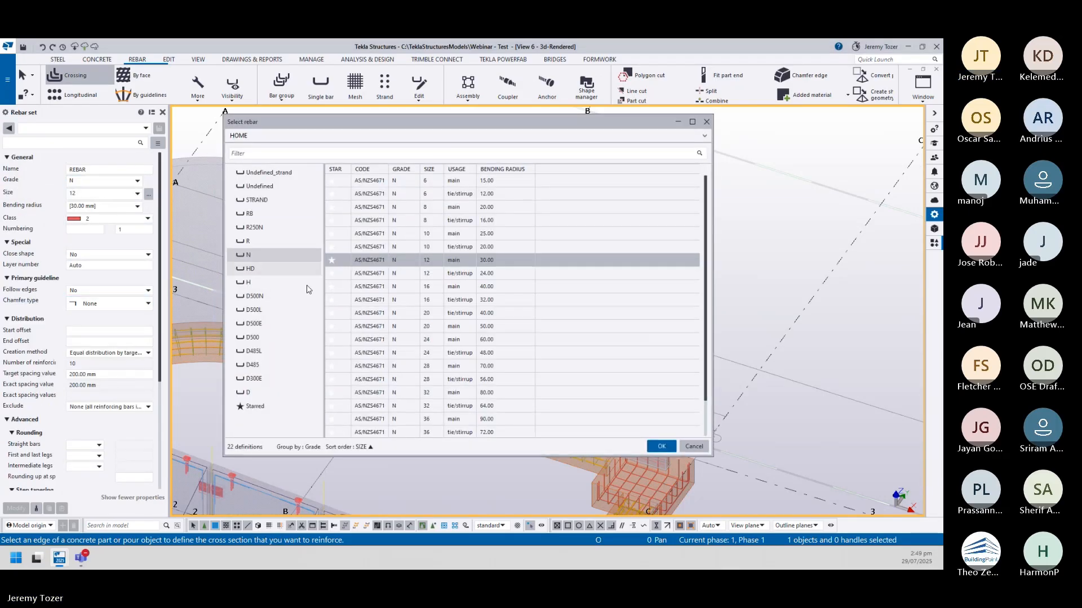
click(445, 288)
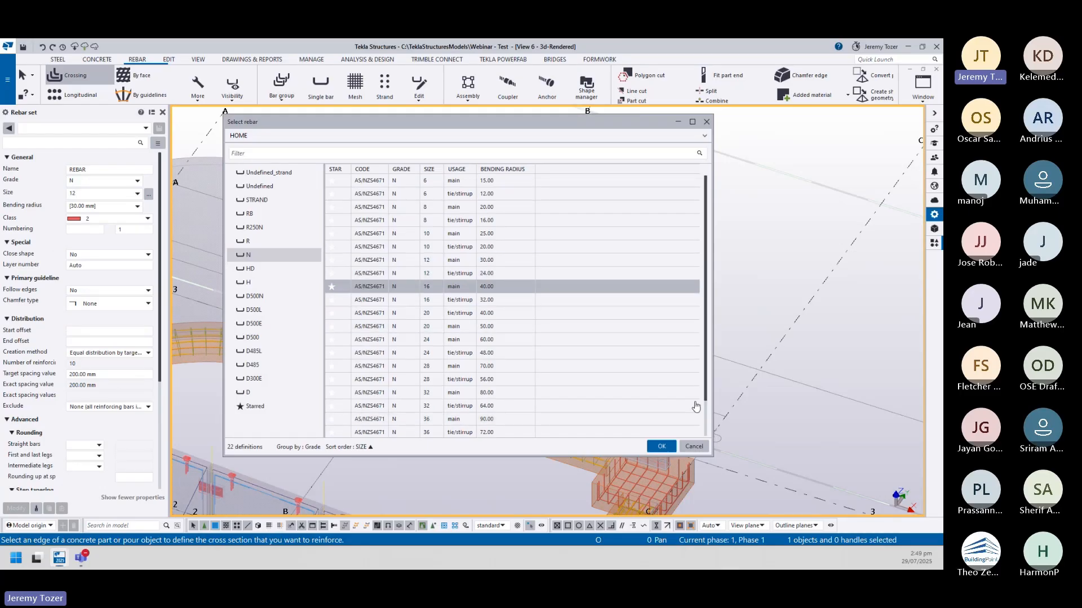
click(661, 446)
click(135, 218)
click(97, 256)
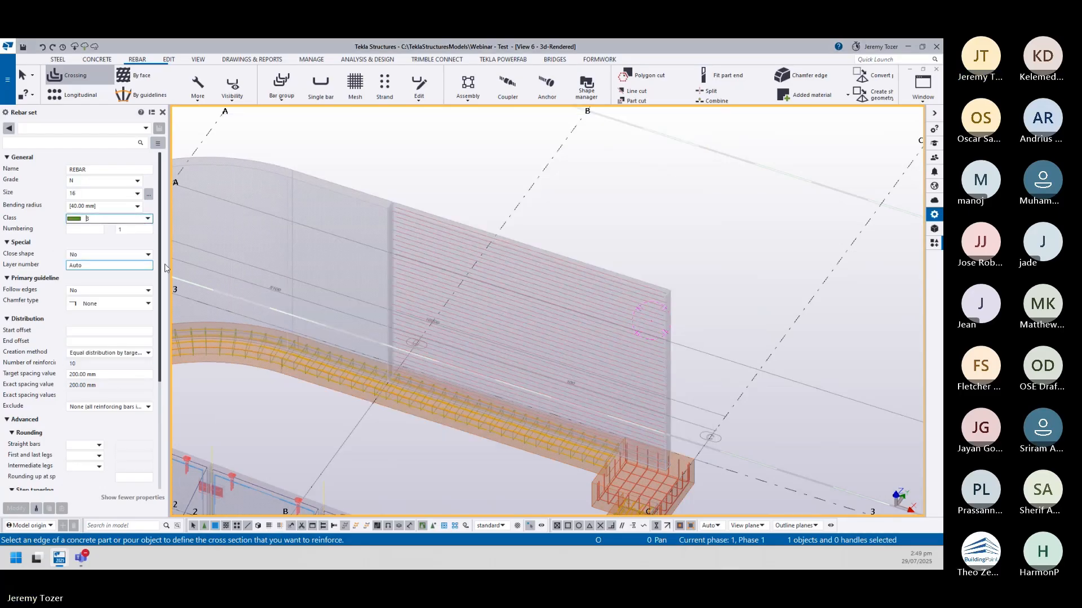
- Set the crossing rebar set's target spacing to 150 mm
click(121, 375)
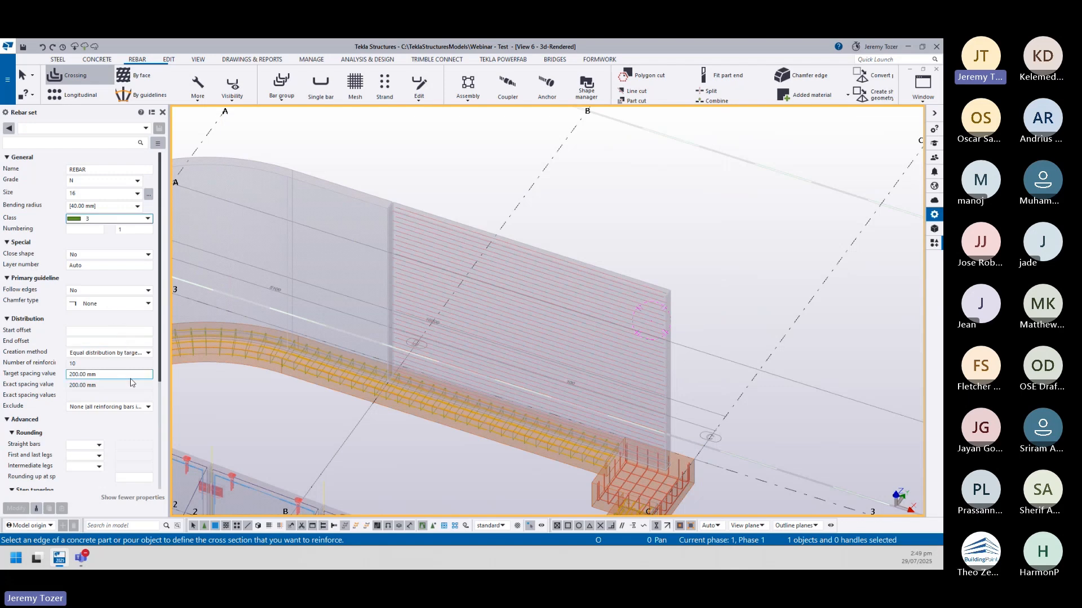
drag(122, 375, 14, 376)
text(150)
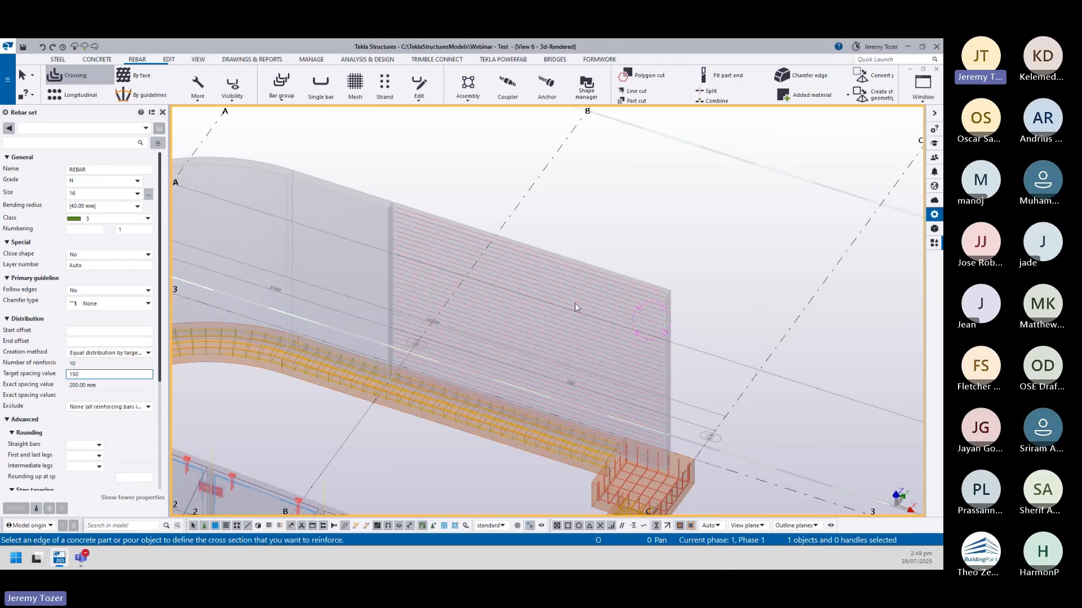
click(538, 253)
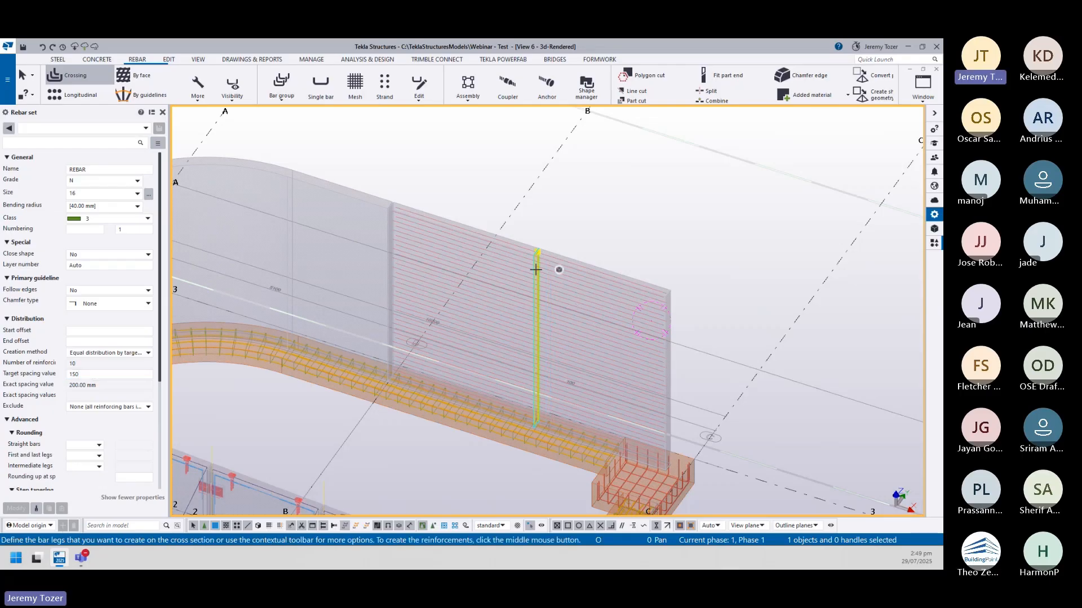
scroll(549, 356, up, 5)
scroll(549, 356, up, 3)
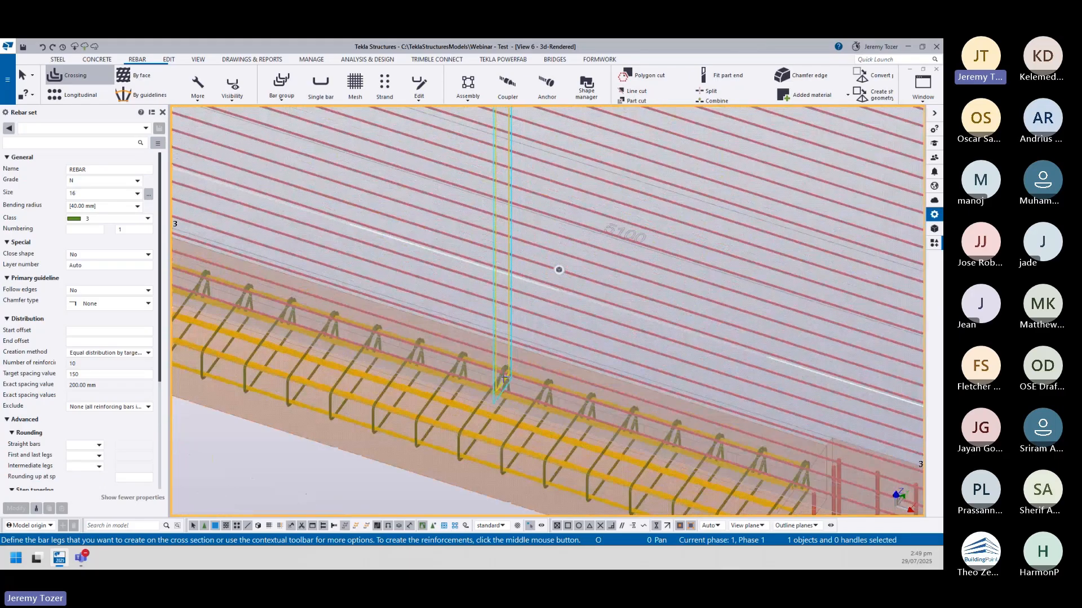
scroll(592, 207, down, 10)
key(Escape)
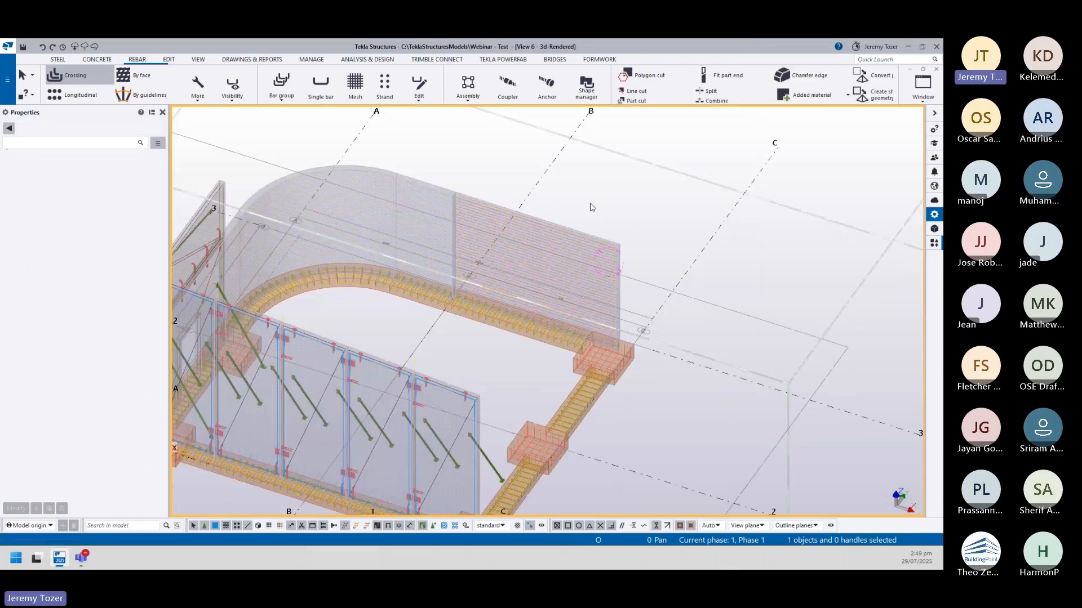
- Try a crossing rebar set of size 16 bars at 150 mm spacing in the straight wall panel
click(73, 95)
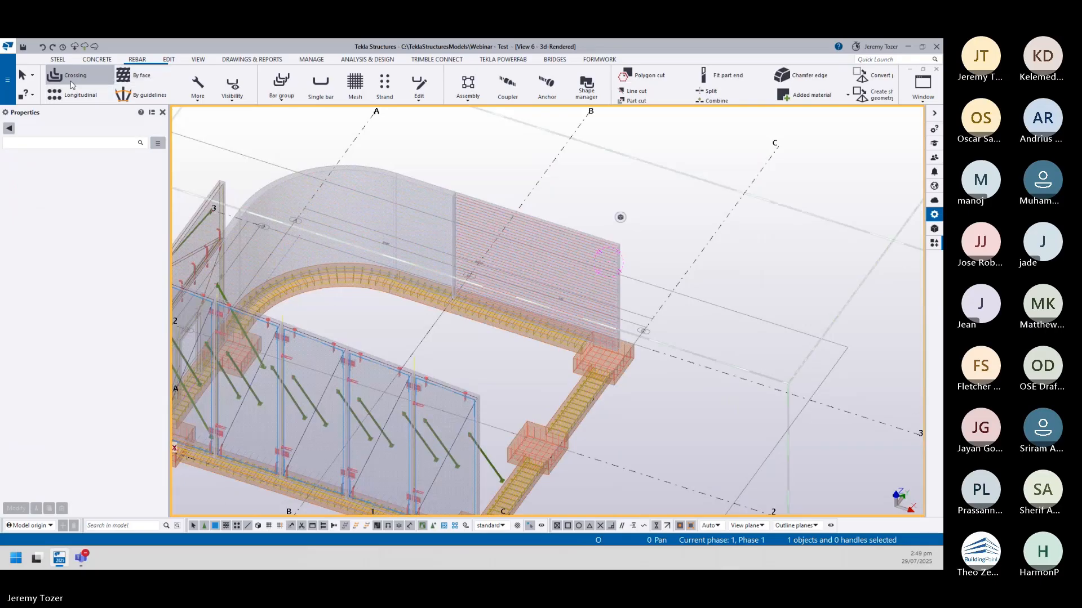
click(538, 220)
scroll(558, 236, up, 6)
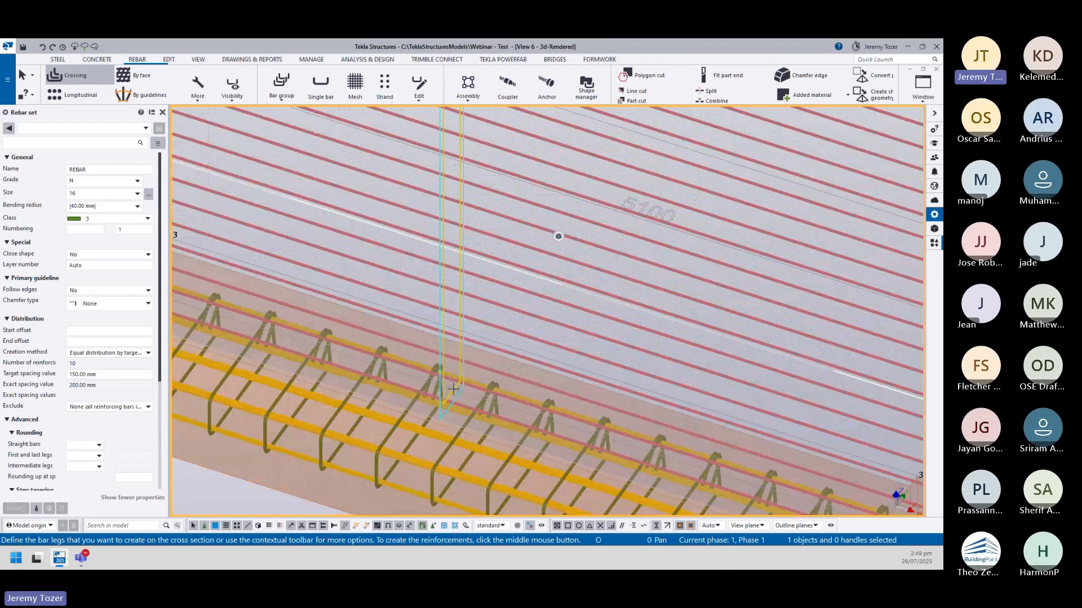
scroll(453, 389, down, 8)
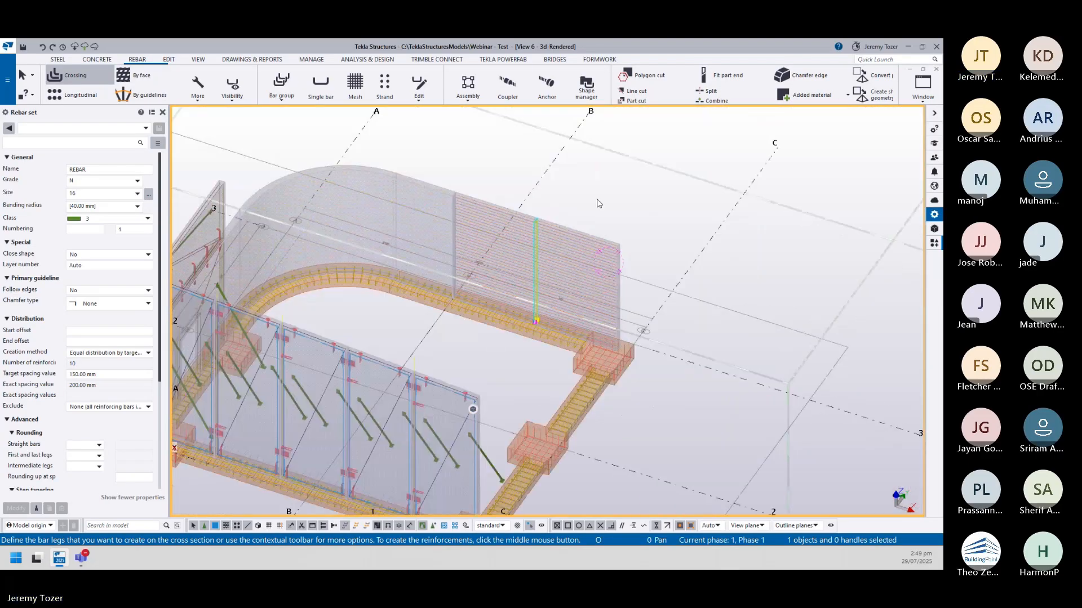
middle_click(599, 203)
scroll(561, 198, up, 4)
scroll(607, 255, down, 4)
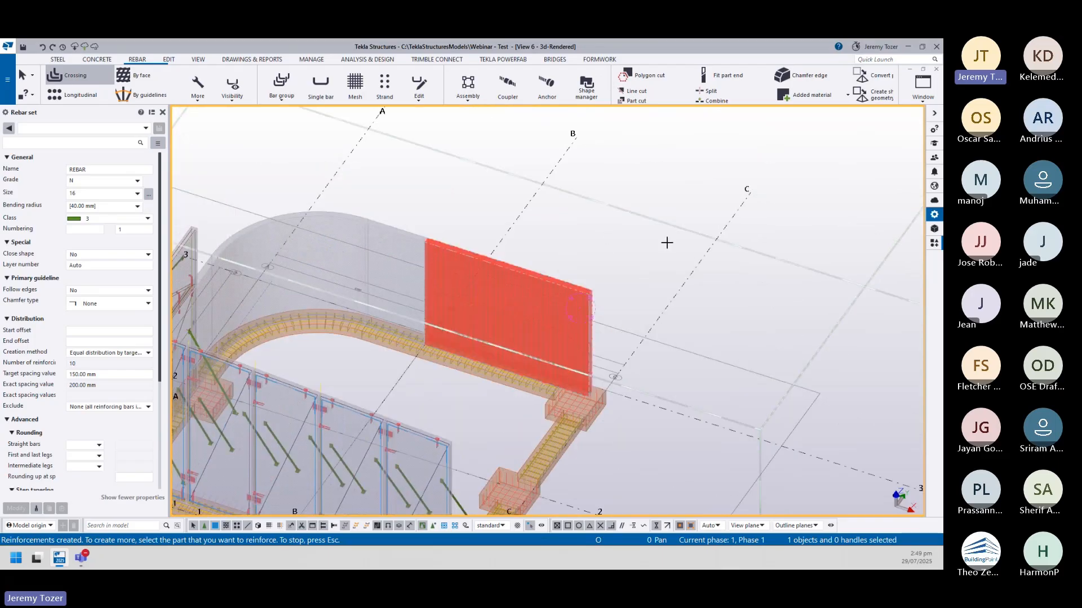
key(Escape)
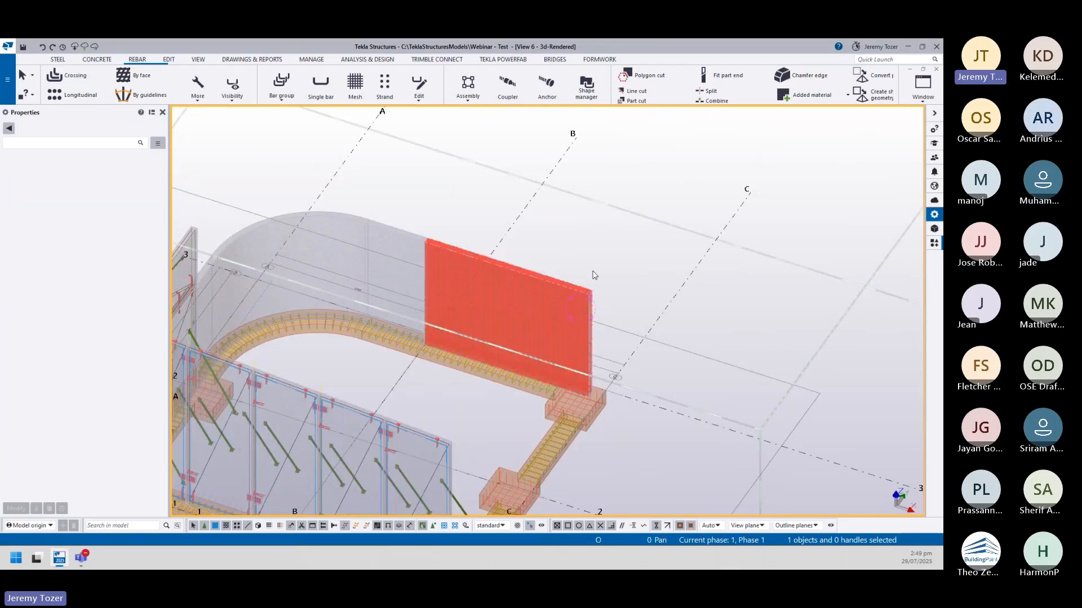
click(42, 48)
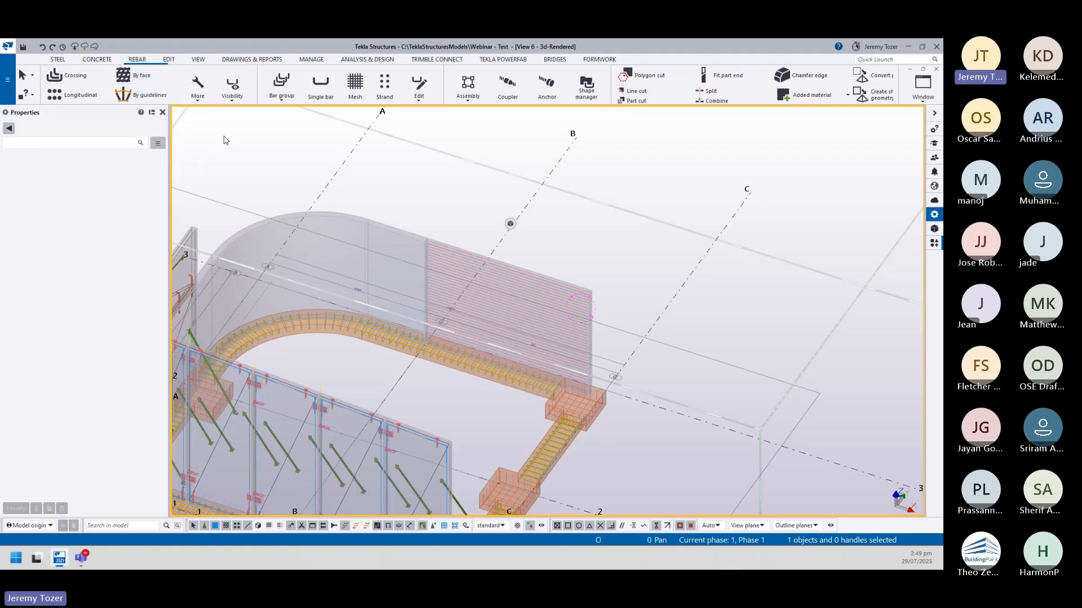
- Create a crossing rebar set in the straight wall panel with size 12 bars, 30 mm bending radius and 150 mm target spacing
click(68, 76)
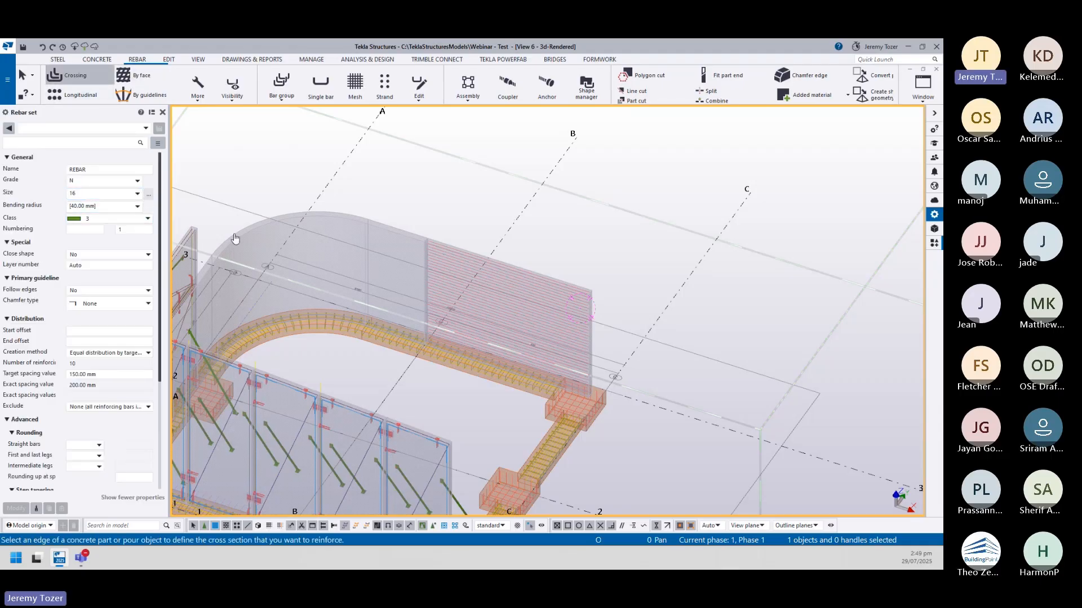
double_click(445, 260)
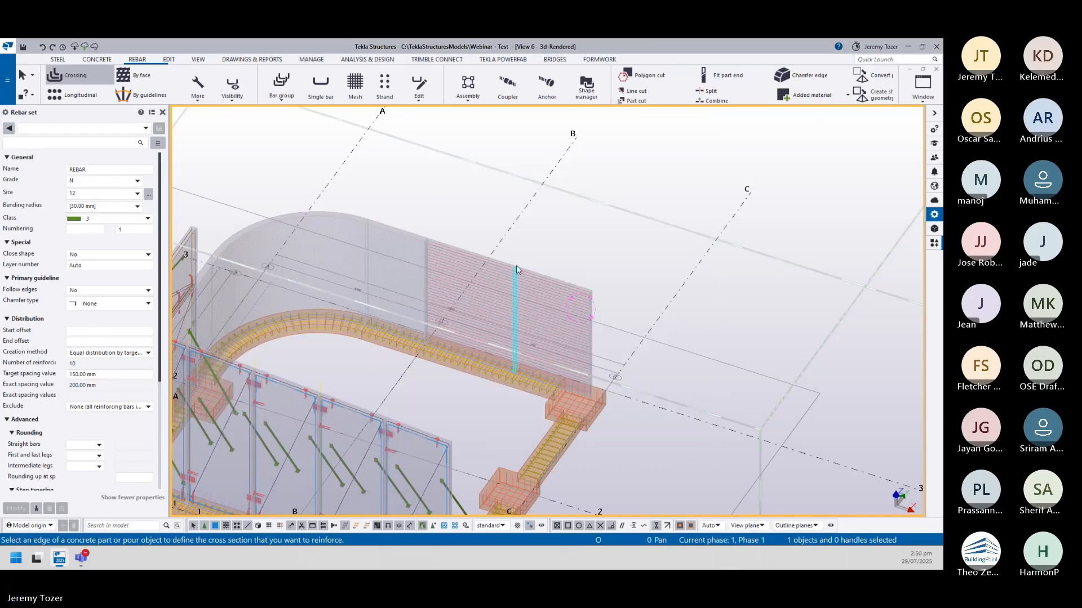
click(513, 266)
scroll(513, 334, up, 6)
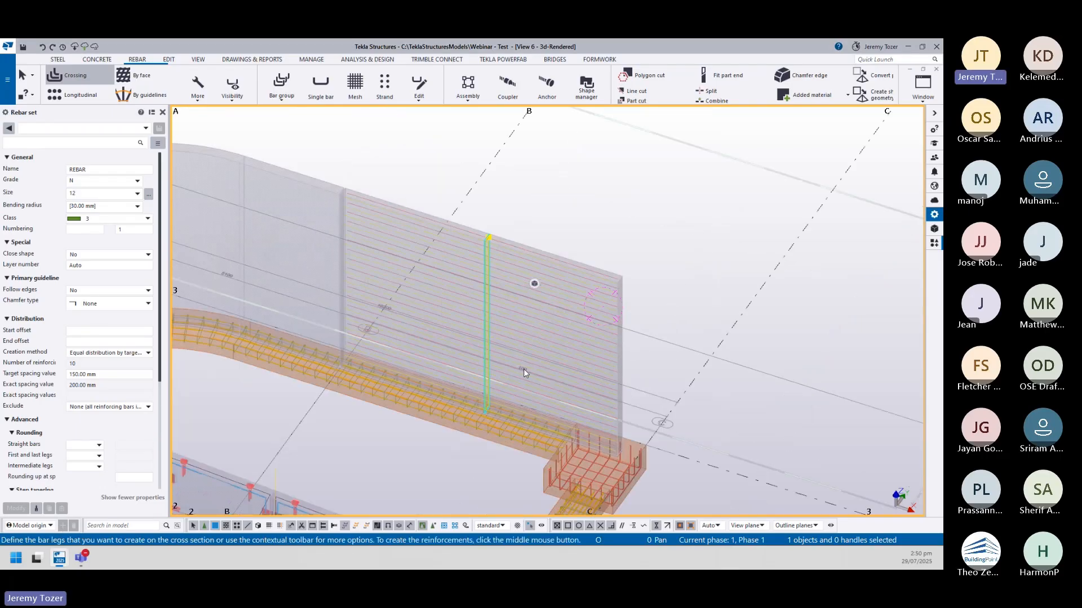
scroll(484, 366, down, 3)
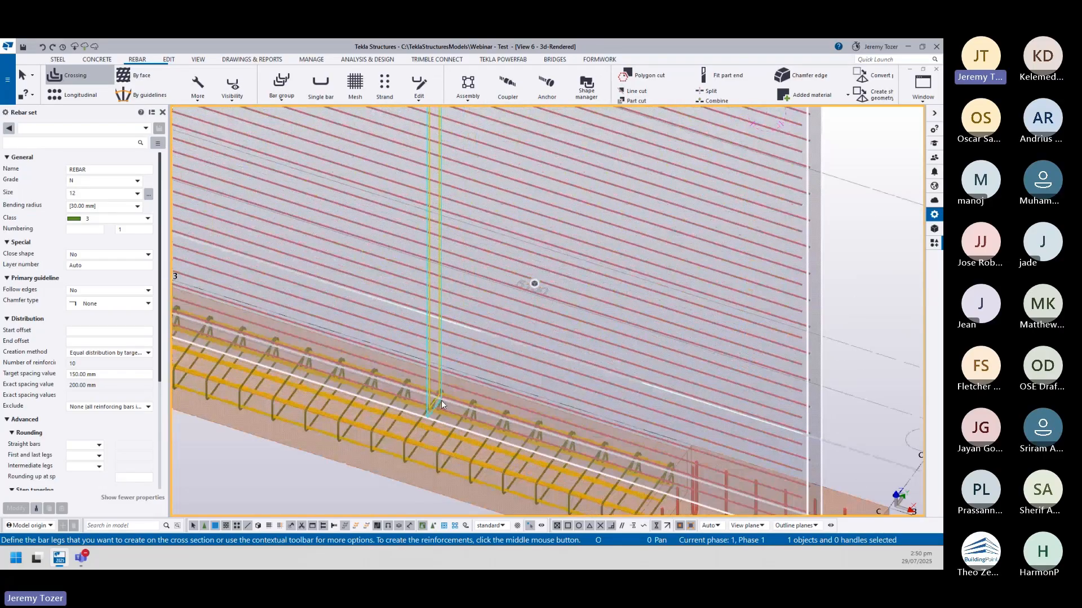
scroll(725, 279, down, 3)
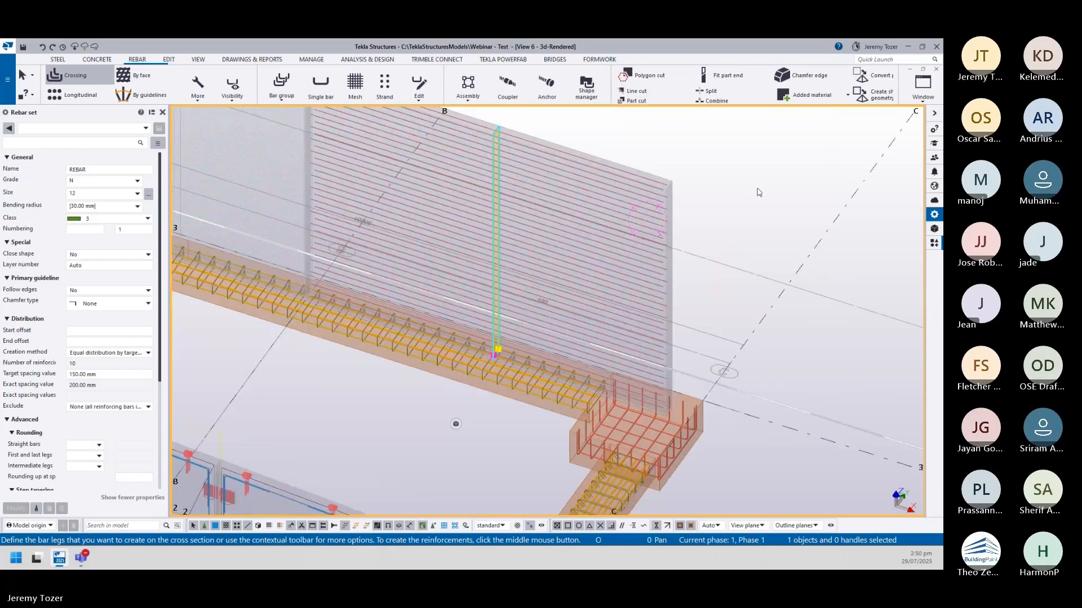
middle_click(759, 192)
scroll(572, 193, up, 3)
scroll(722, 231, down, 2)
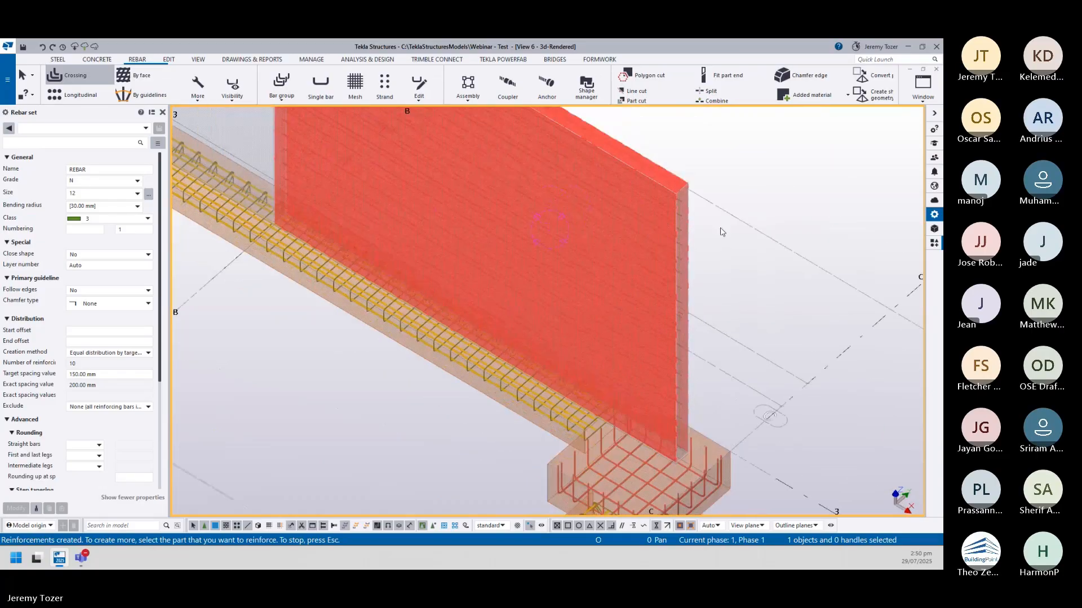
ctrl+middle_drag(669, 269, 772, 330)
scroll(772, 331, up, 3)
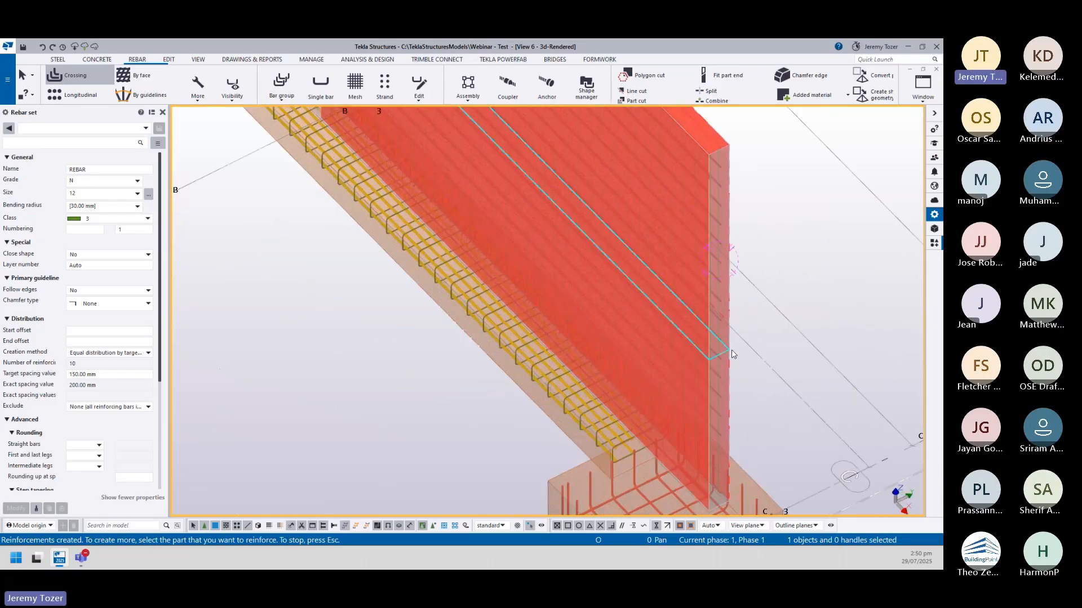
key(Escape)
- Set the reinforced wall panel's front concrete cover to 25 mm and apply the cover changes
scroll(749, 295, up, 3)
scroll(545, 304, down, 5)
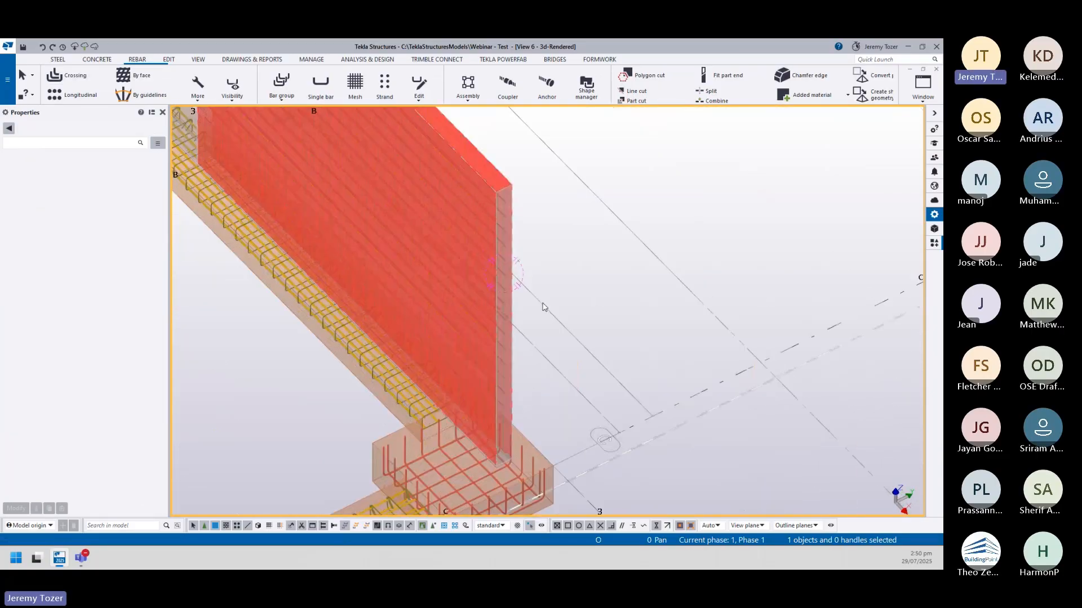
scroll(530, 313, up, 2)
ctrl+middle_drag(517, 321, 430, 331)
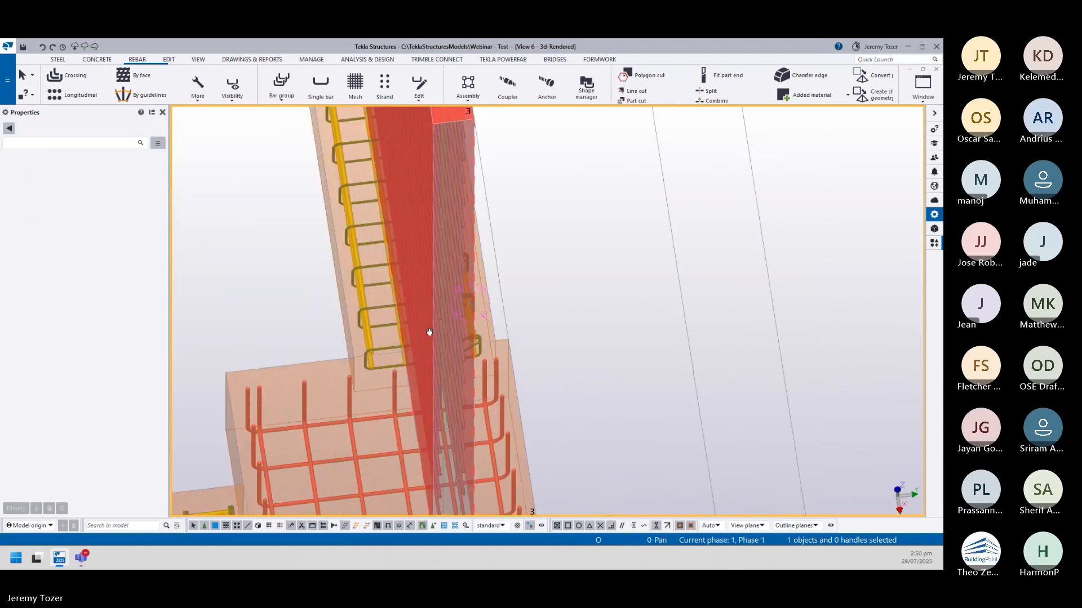
scroll(501, 336, up, 3)
scroll(501, 335, down, 2)
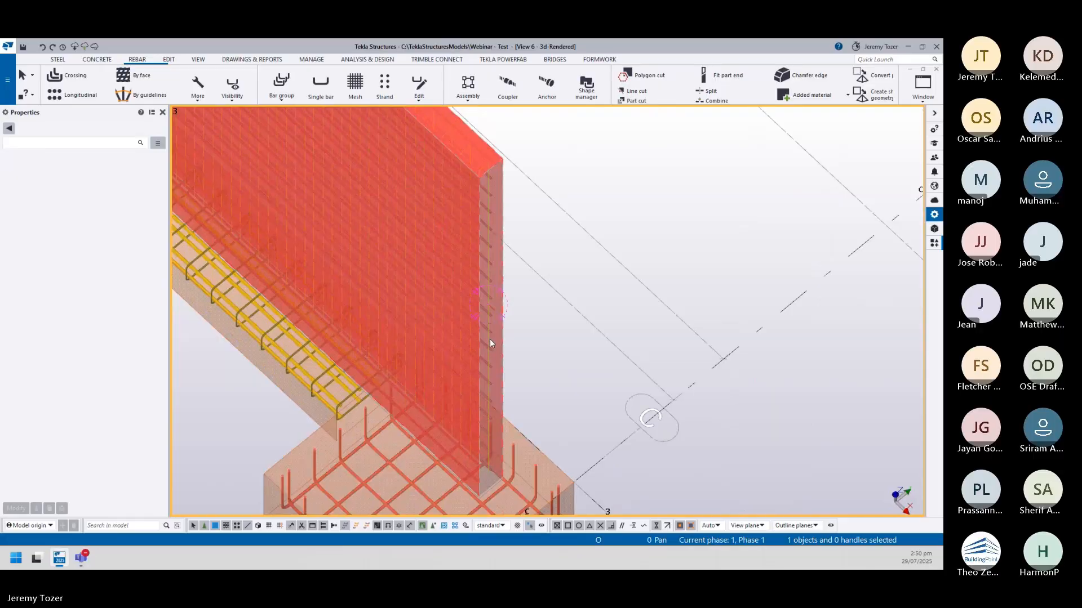
click(489, 339)
click(557, 282)
click(502, 254)
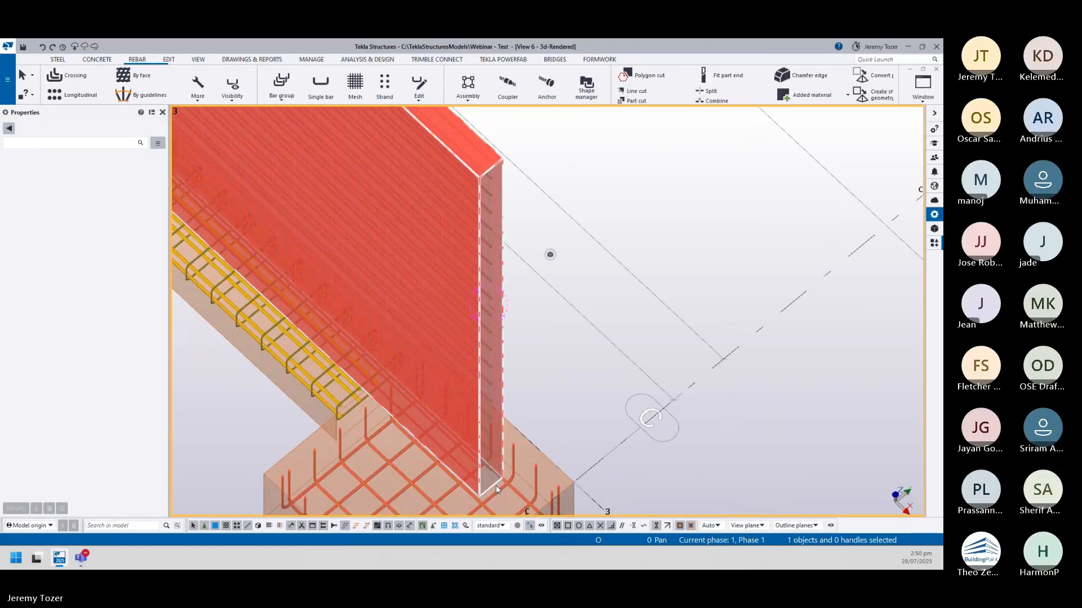
scroll(101, 450, down, 1)
click(103, 456)
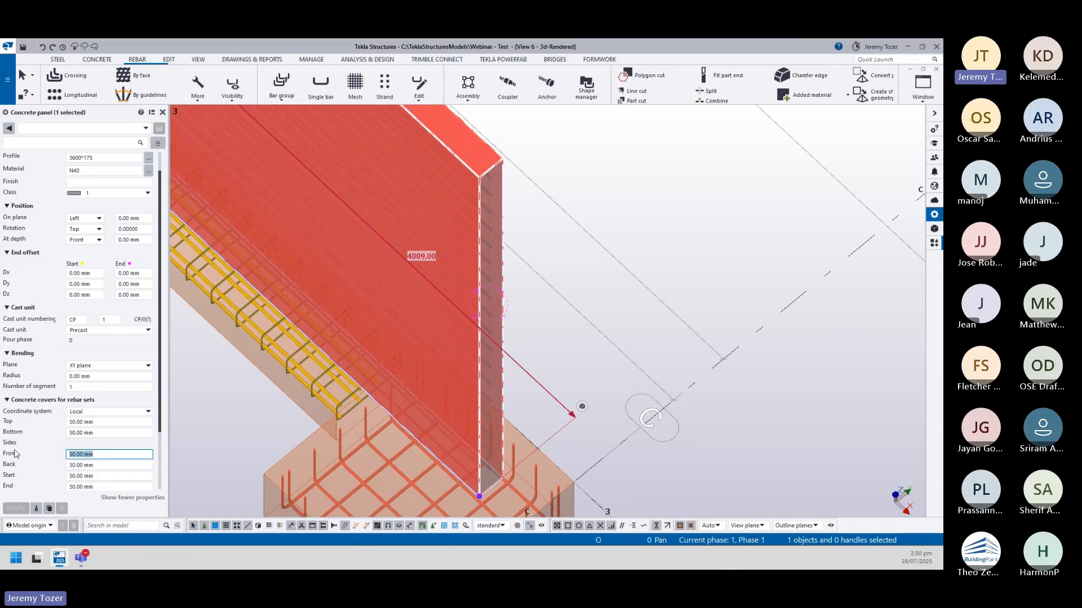
text(25)
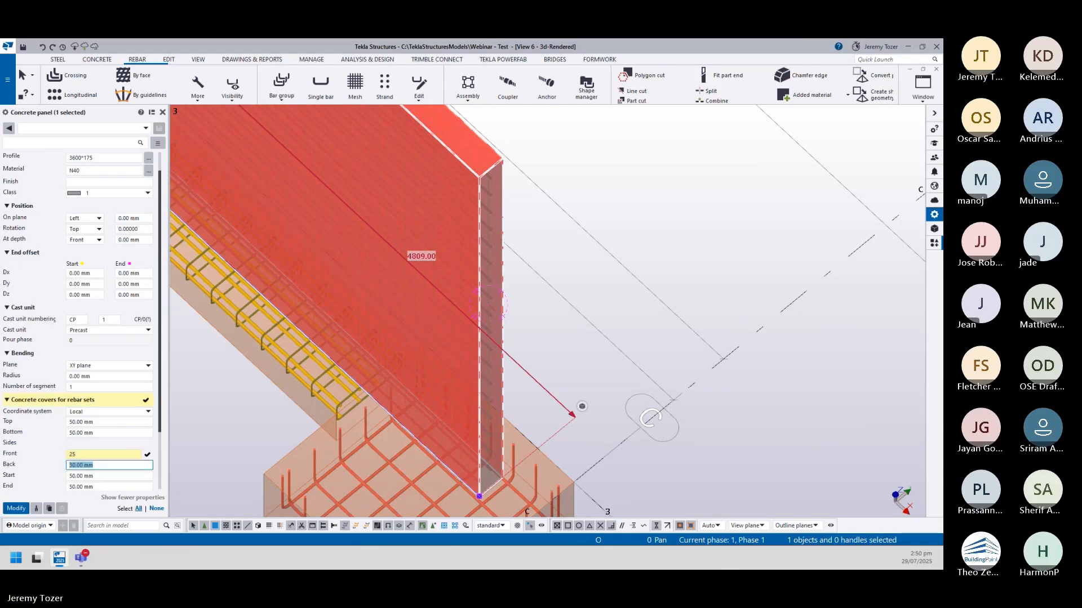
click(17, 509)
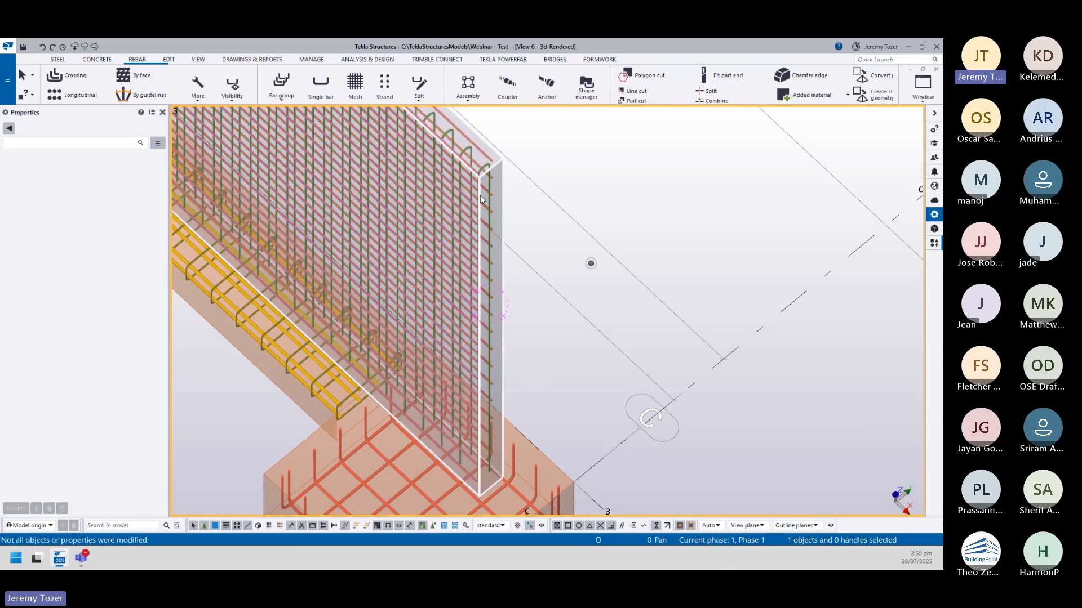
- Examine the wall panel's horizontal and crossing bars along its top edge, free end and base
middle_drag(480, 195, 582, 222)
scroll(550, 231, up, 3)
scroll(550, 229, down, 3)
scroll(549, 223, up, 1)
scroll(572, 216, down, 4)
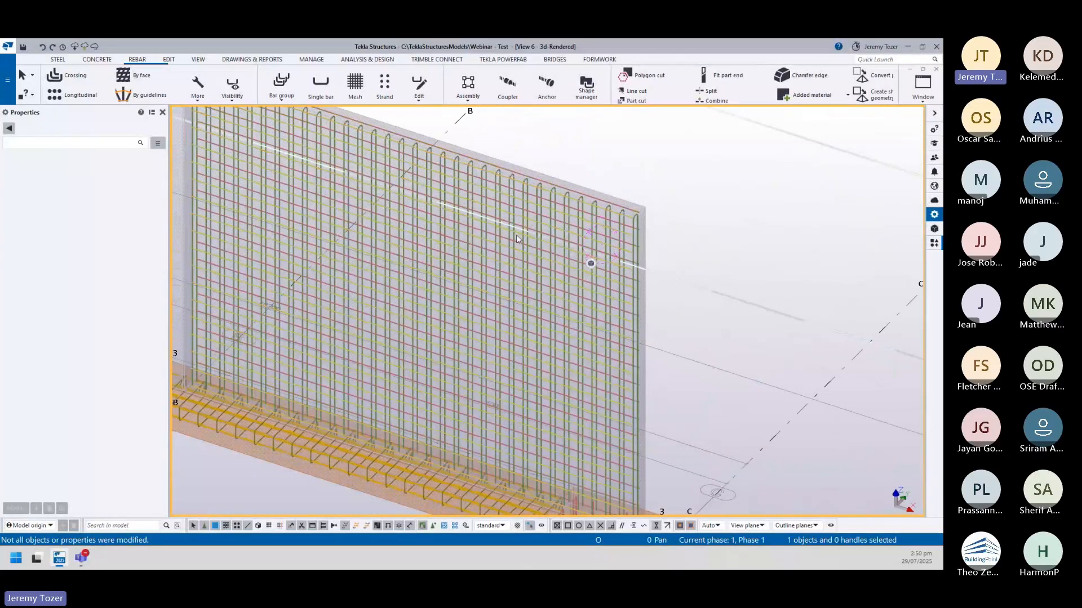
scroll(539, 160, up, 5)
middle_drag(539, 161, 661, 183)
scroll(536, 307, down, 5)
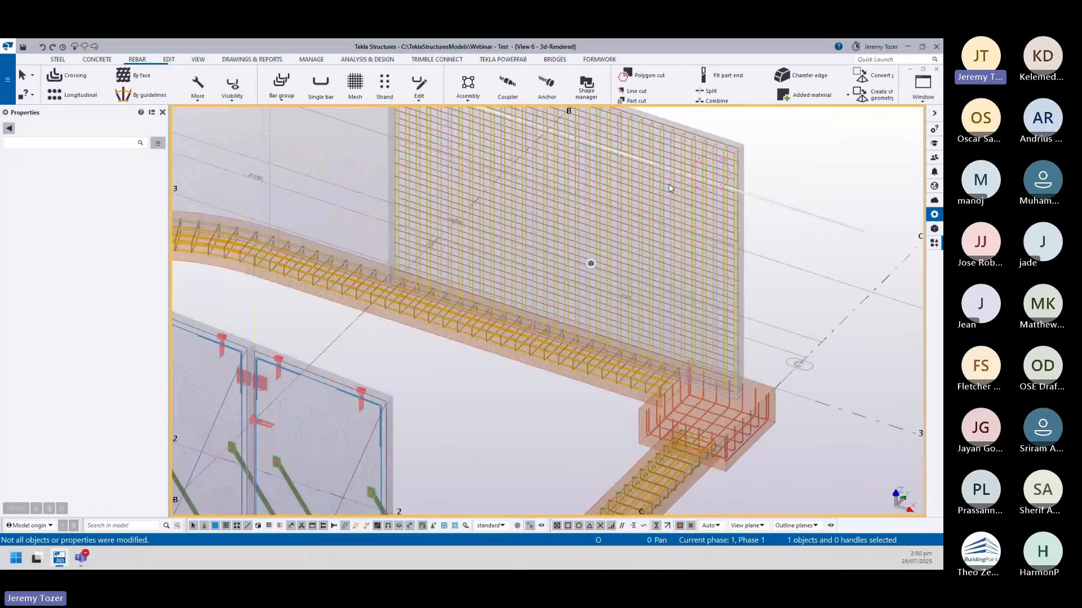
scroll(570, 342, up, 3)
middle_drag(532, 310, 470, 287)
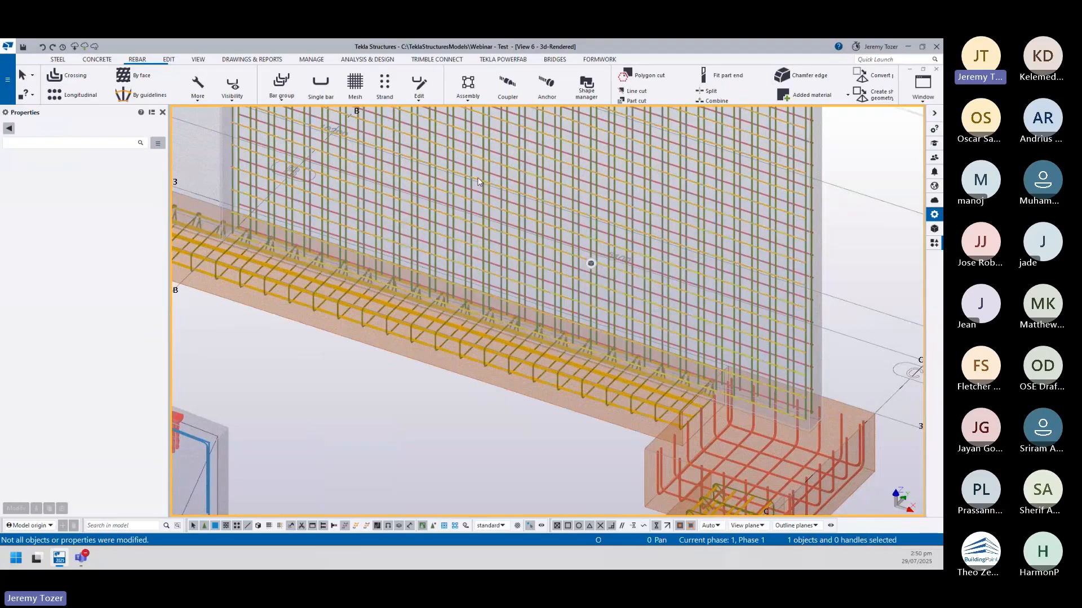
- Start an end detail modifier on the panel's crossing rebar set and load the standard property settings
click(479, 219)
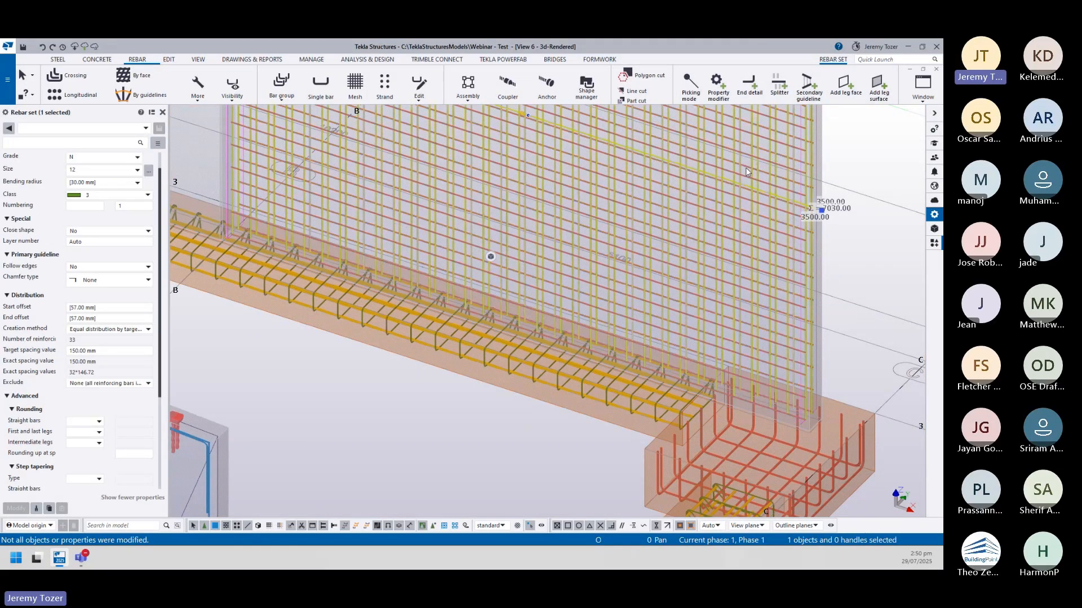
click(751, 85)
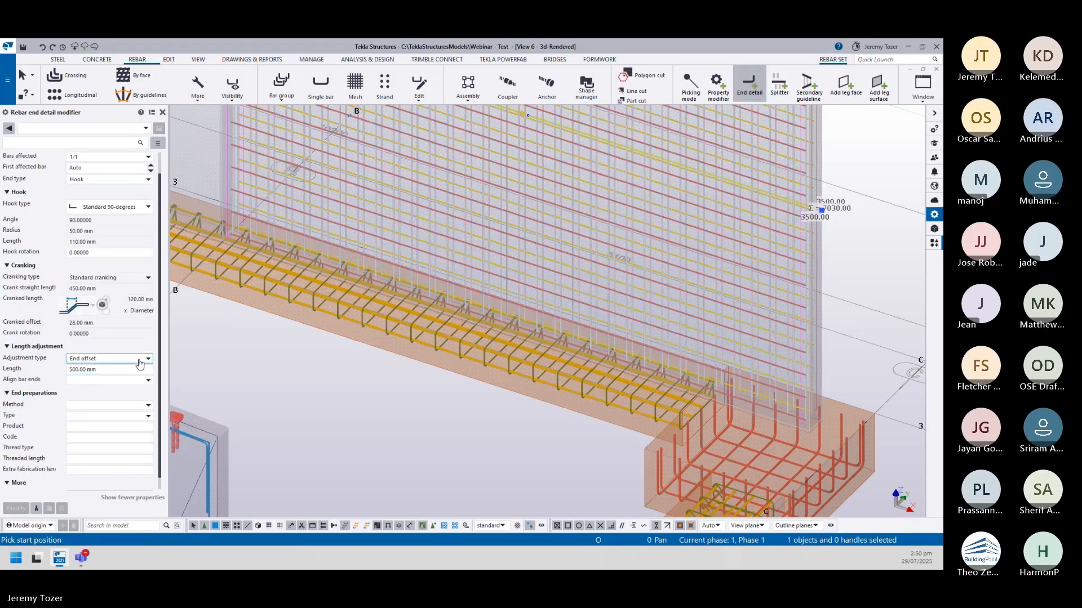
click(110, 359)
click(111, 131)
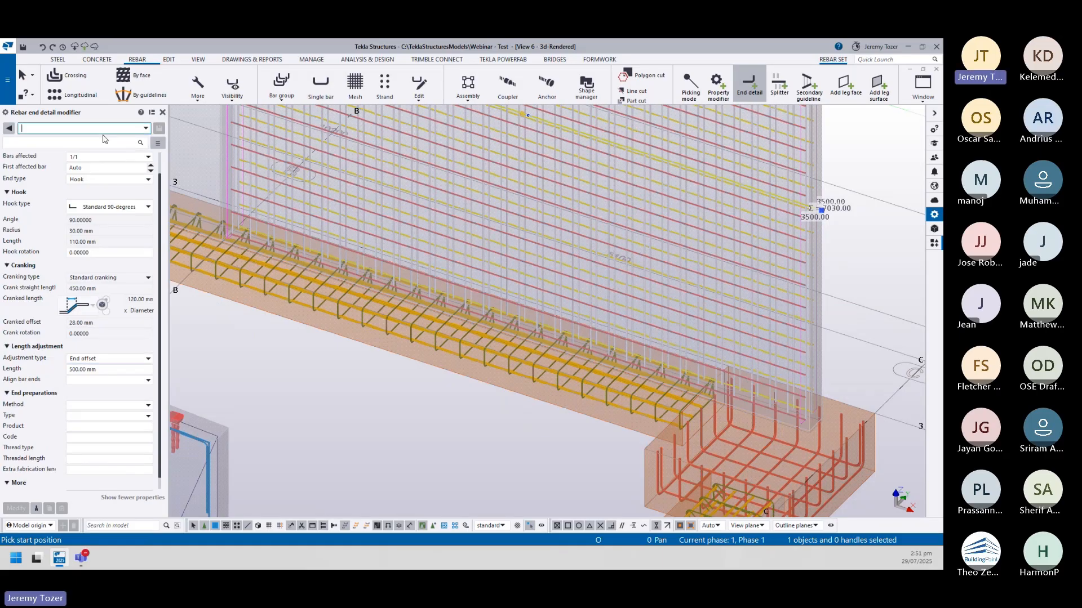
click(103, 139)
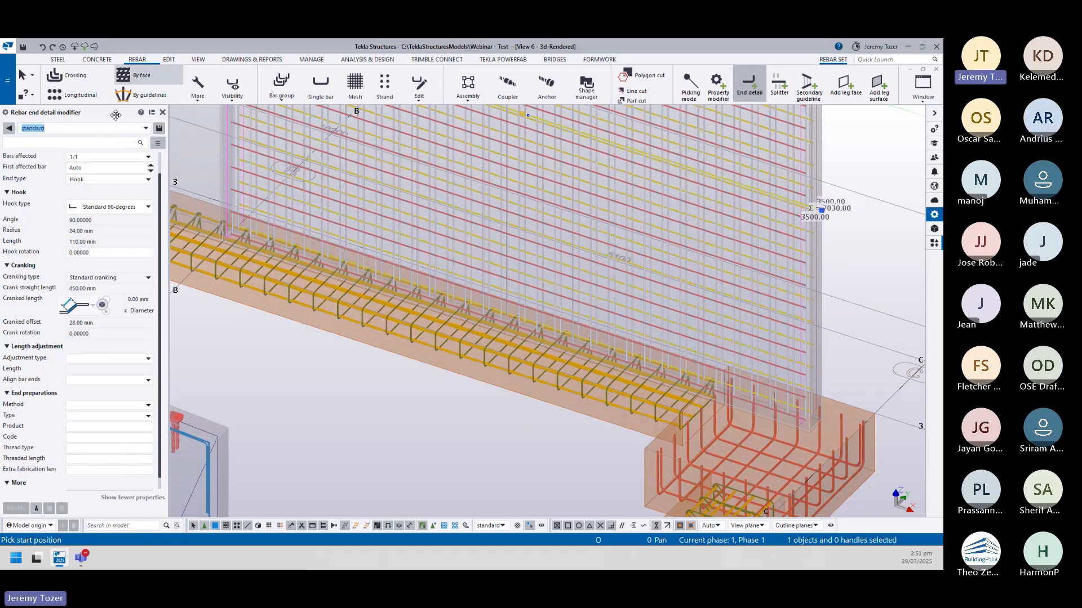
- Choose the Standard 180-degrees hook type for the end detail modifier
scroll(47, 186, up, 1)
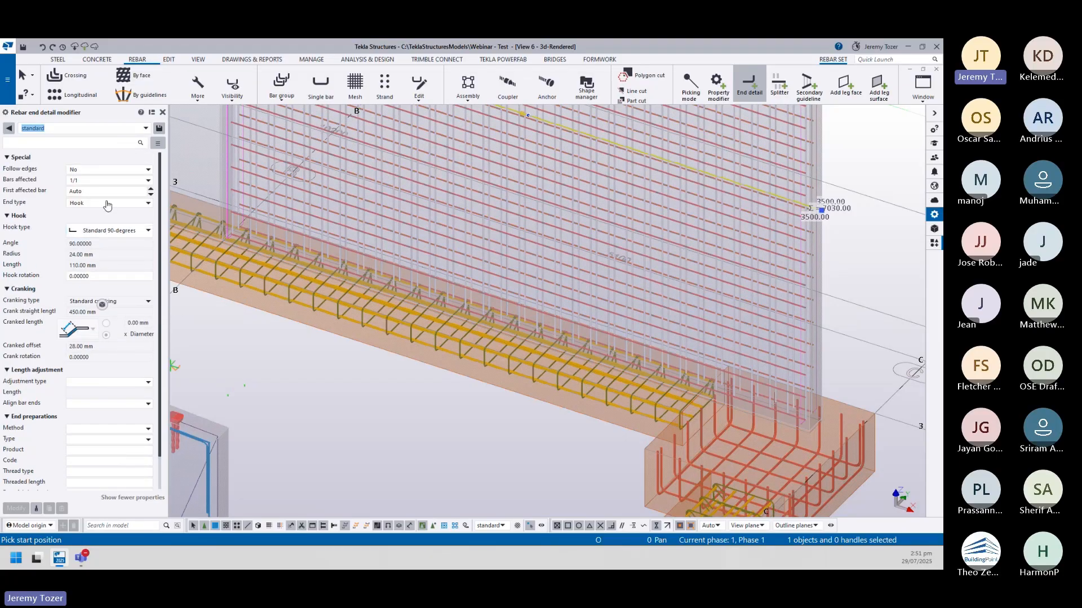
click(122, 233)
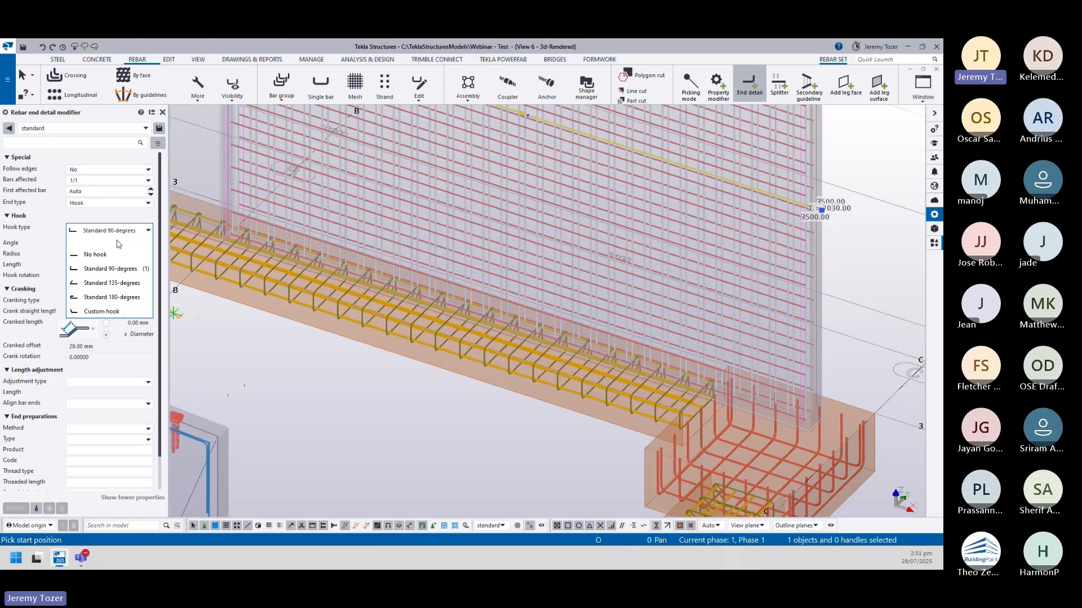
click(117, 297)
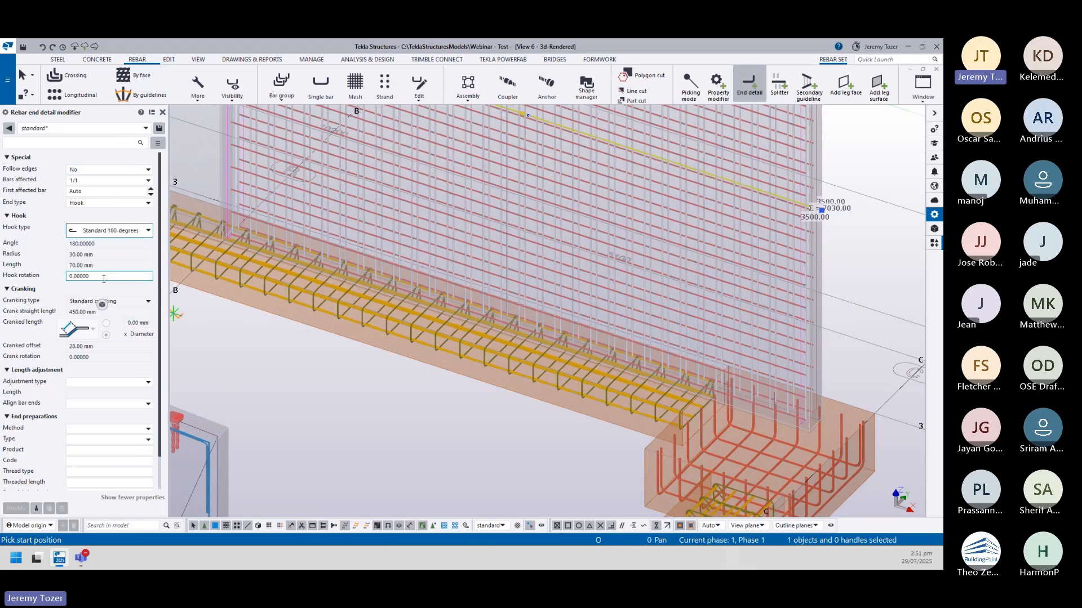
- Place the Standard 180-degrees hook end detail on the crossing bars along the front face of the wall panel's base
scroll(259, 240, up, 3)
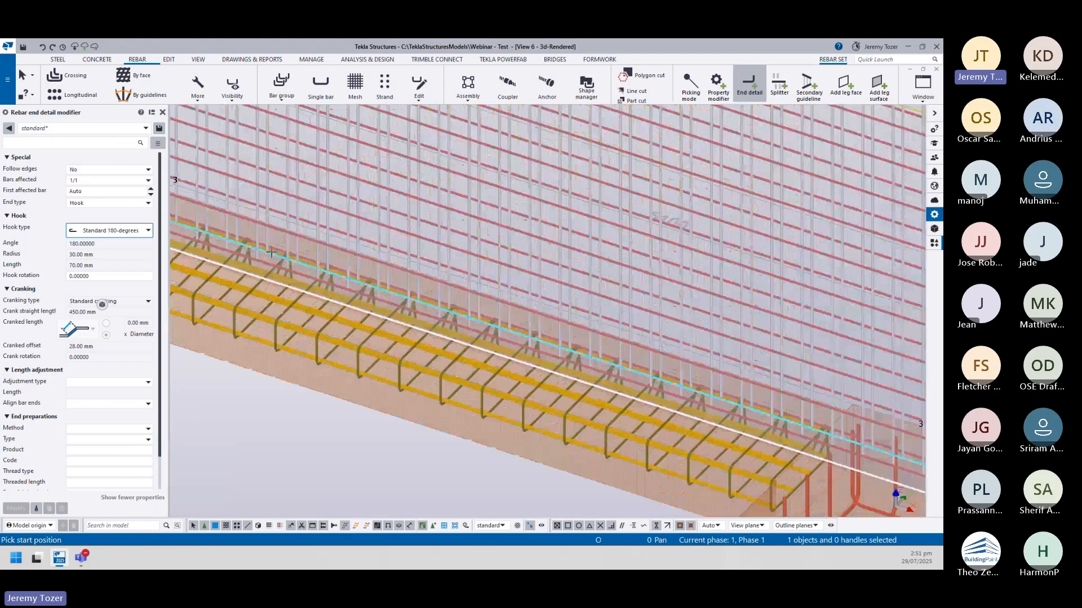
scroll(481, 333, down, 5)
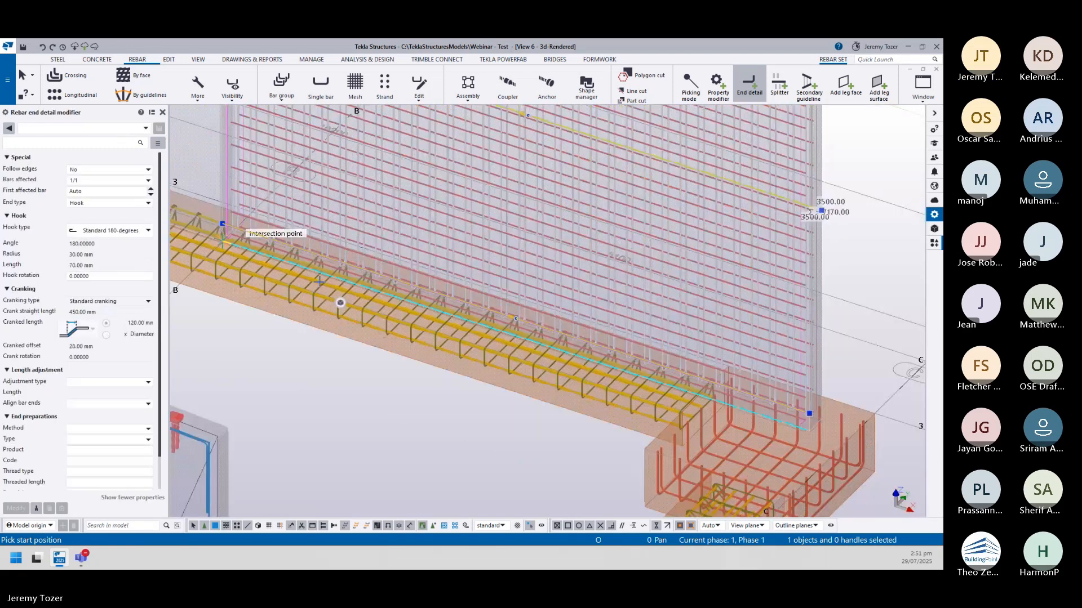
key(Escape)
middle_drag(481, 332, 292, 304)
click(601, 331)
scroll(595, 336, up, 2)
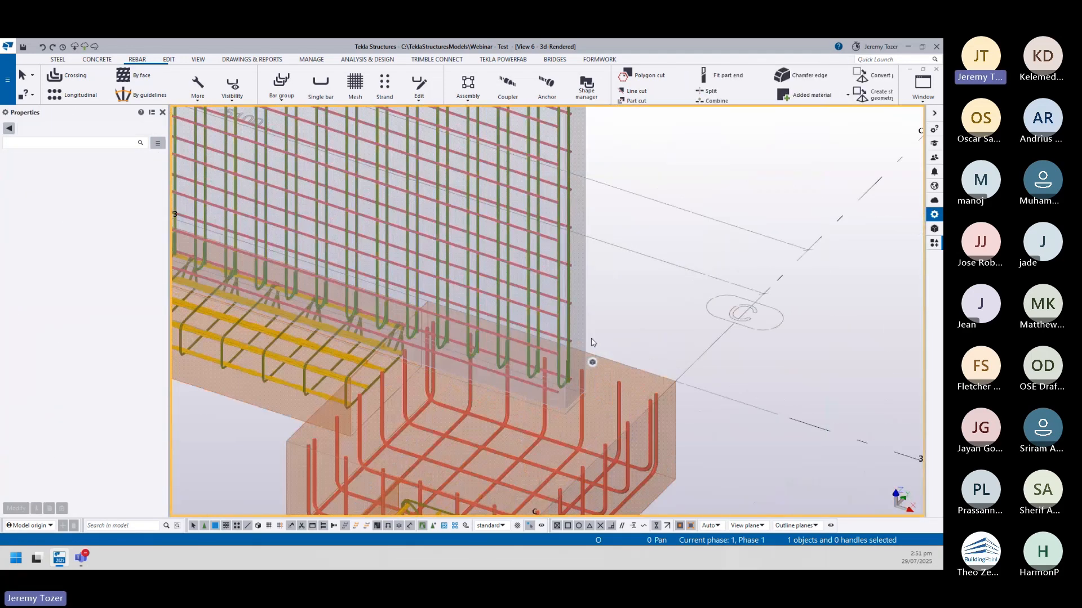
- Copy the crossing bars' base end detail modifier across the panel thickness, from the front bottom corner to the back bottom corner
click(545, 369)
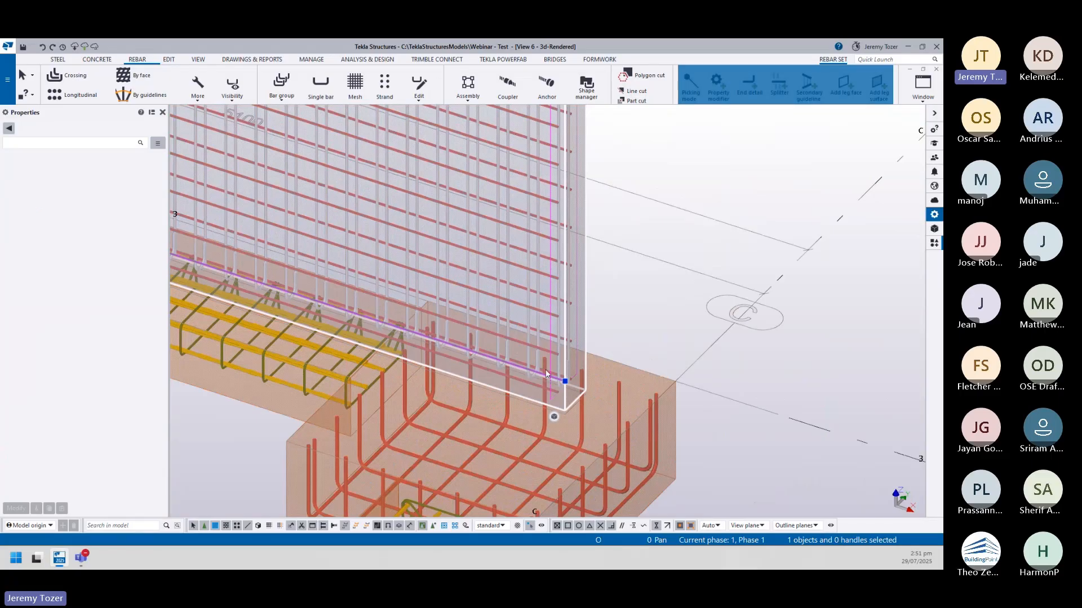
click(542, 375)
right_click(618, 329)
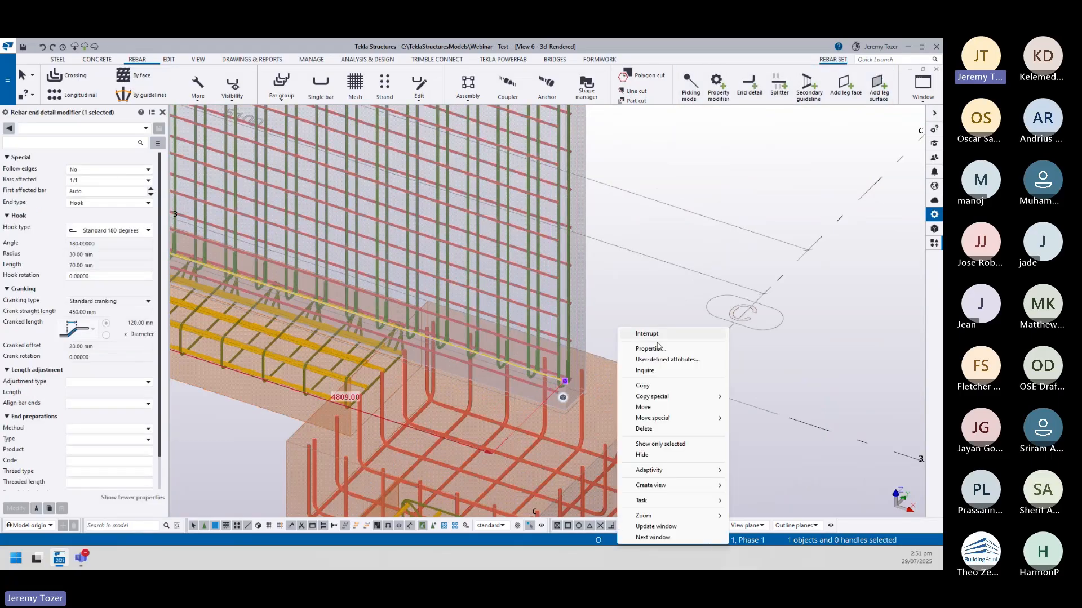
click(643, 386)
scroll(599, 392, up, 4)
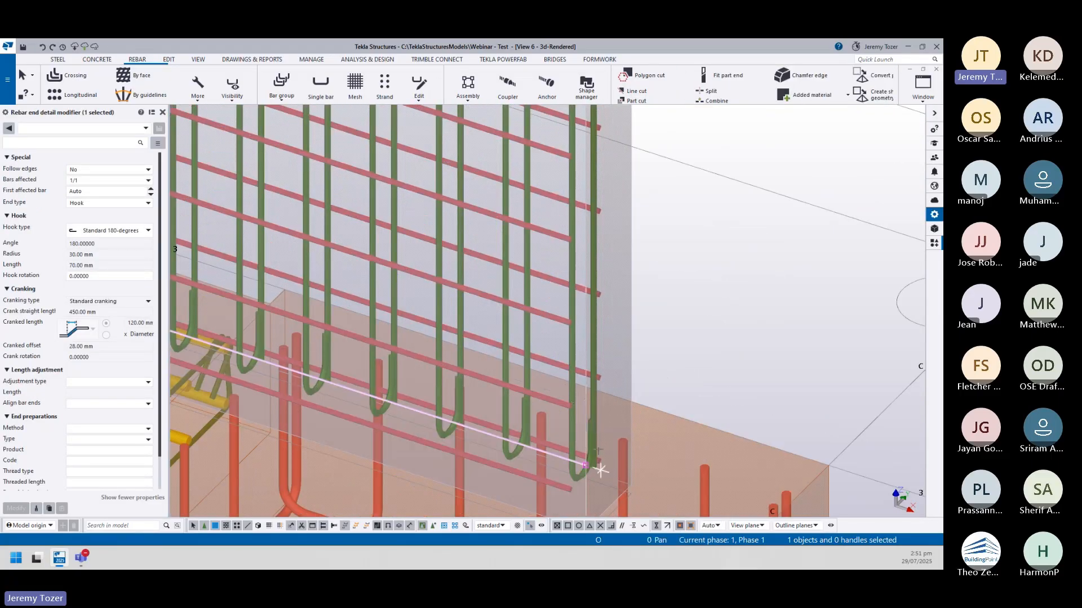
click(550, 471)
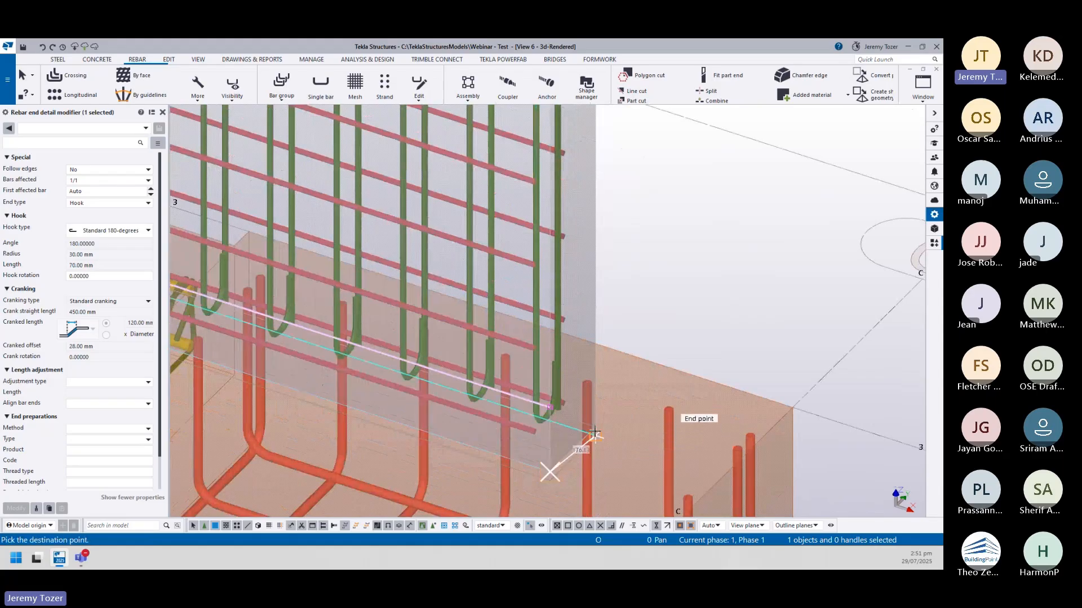
click(595, 426)
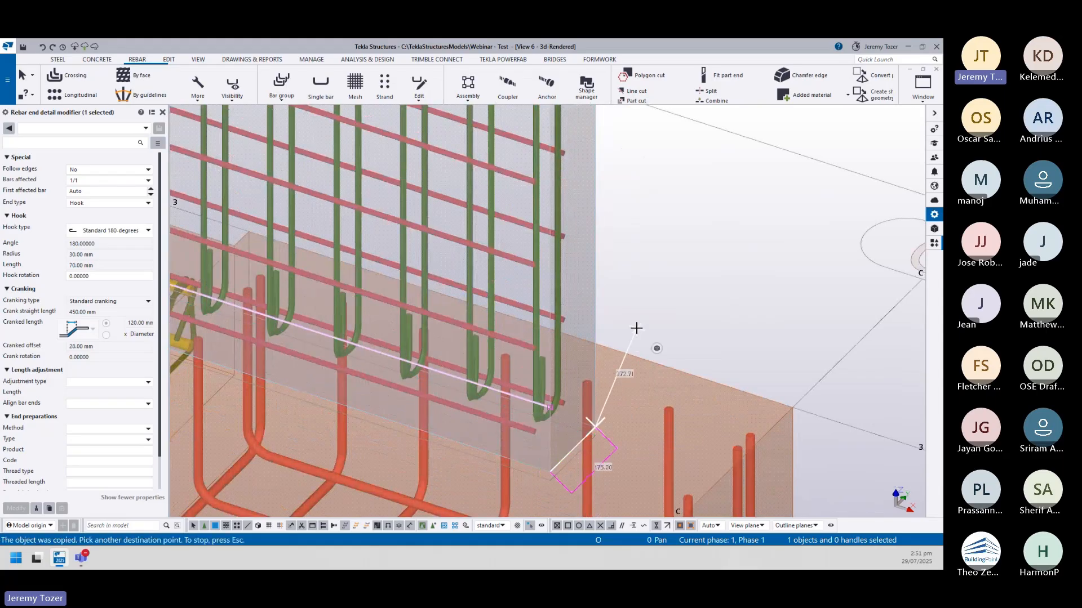
key(Escape)
- Examine the hooked crossing bar ends at the wall panel's base from above, below and the side for overlapping hooks
scroll(539, 375, down, 4)
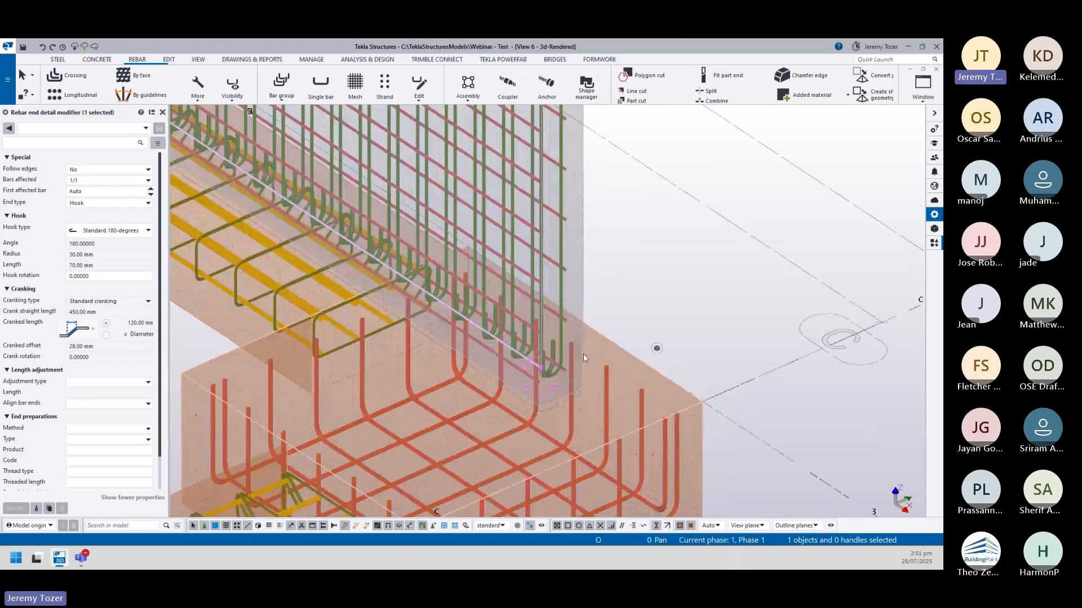
scroll(563, 367, up, 3)
ctrl+middle_drag(539, 382, 569, 423)
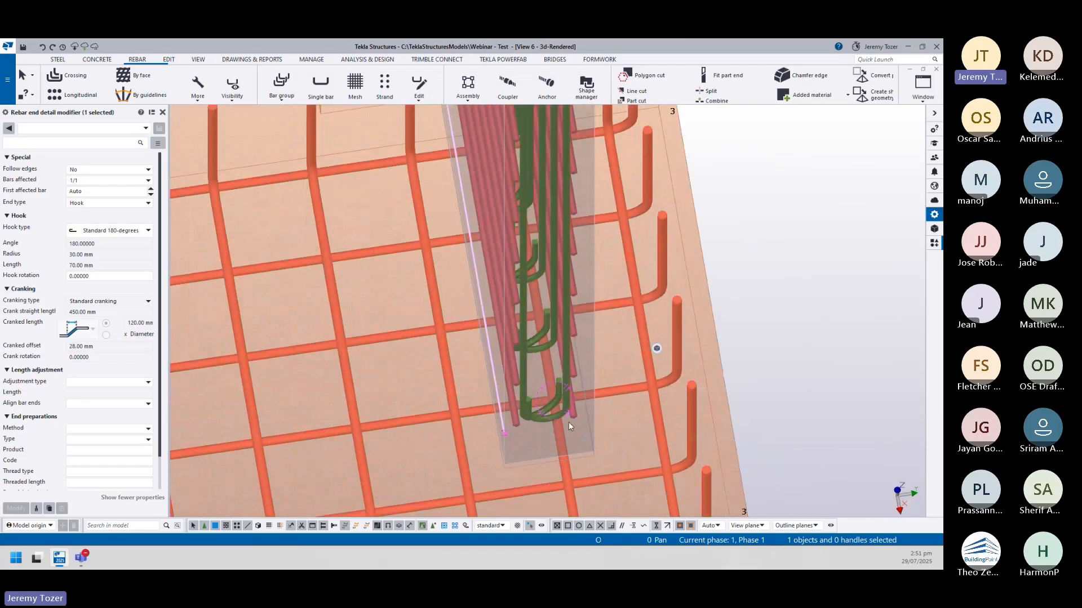
click(560, 413)
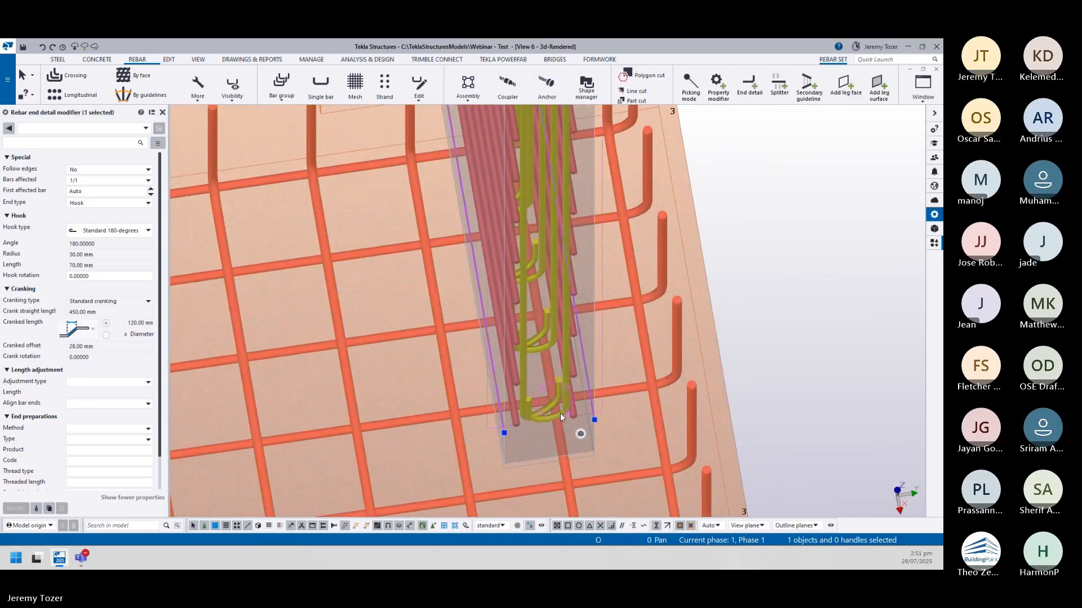
click(554, 401)
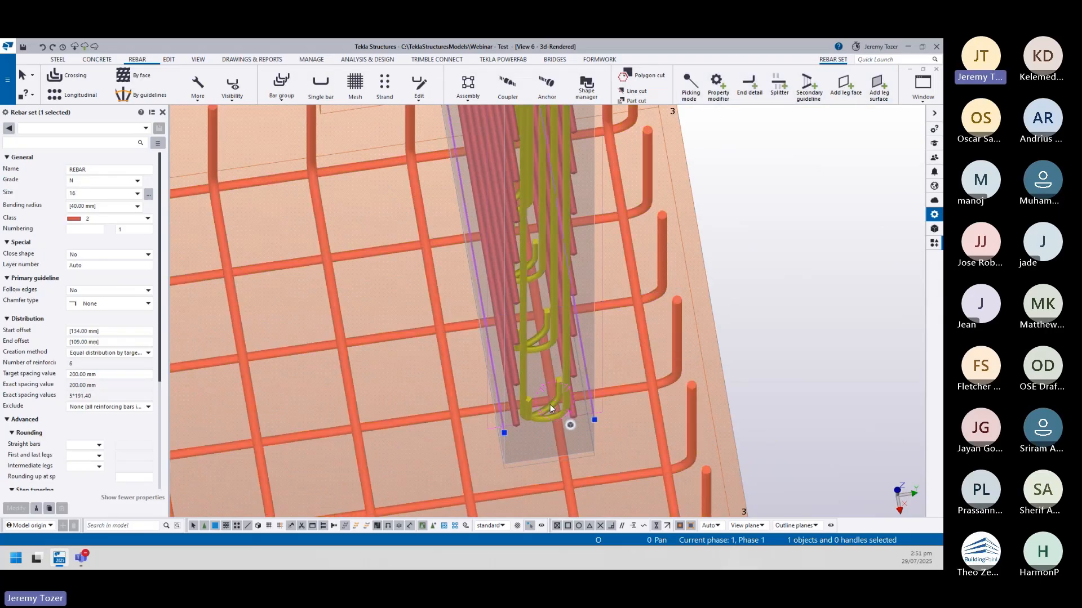
click(589, 363)
ctrl+middle_drag(557, 396, 594, 261)
click(569, 424)
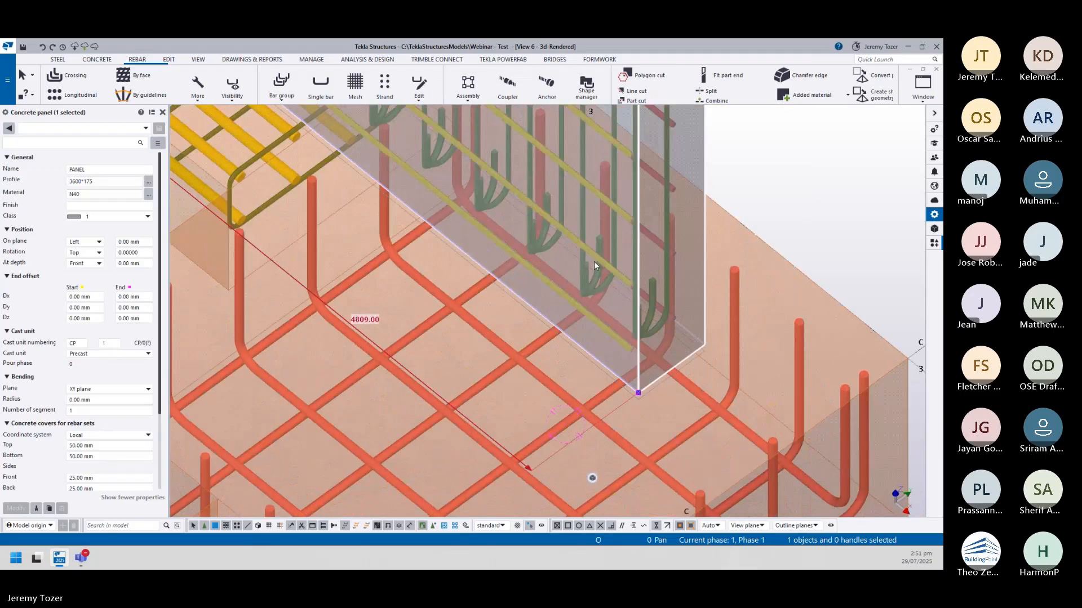
click(579, 276)
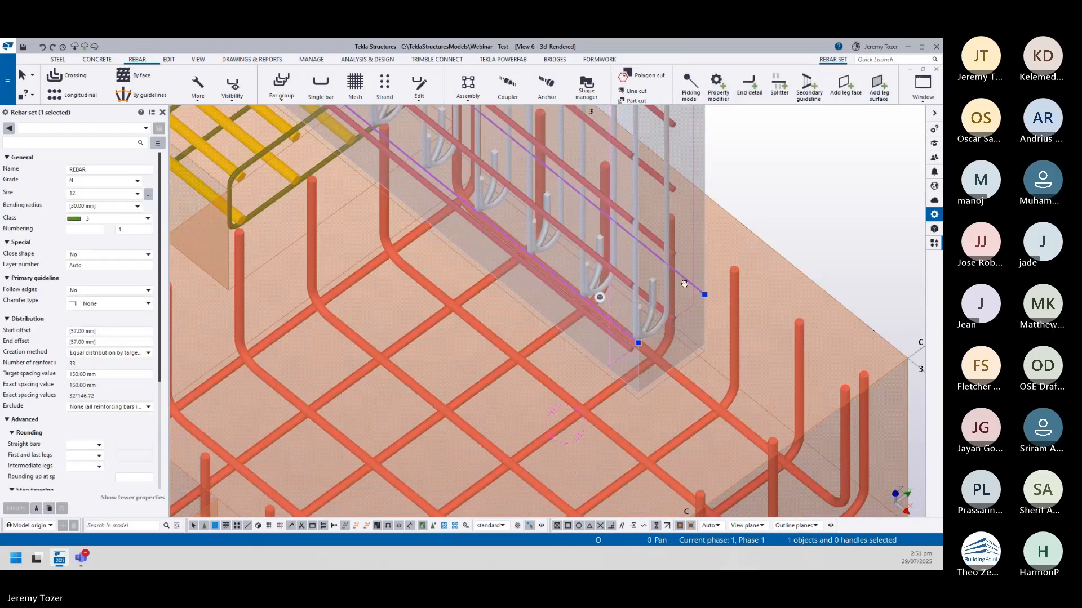
ctrl+middle_drag(684, 284, 649, 363)
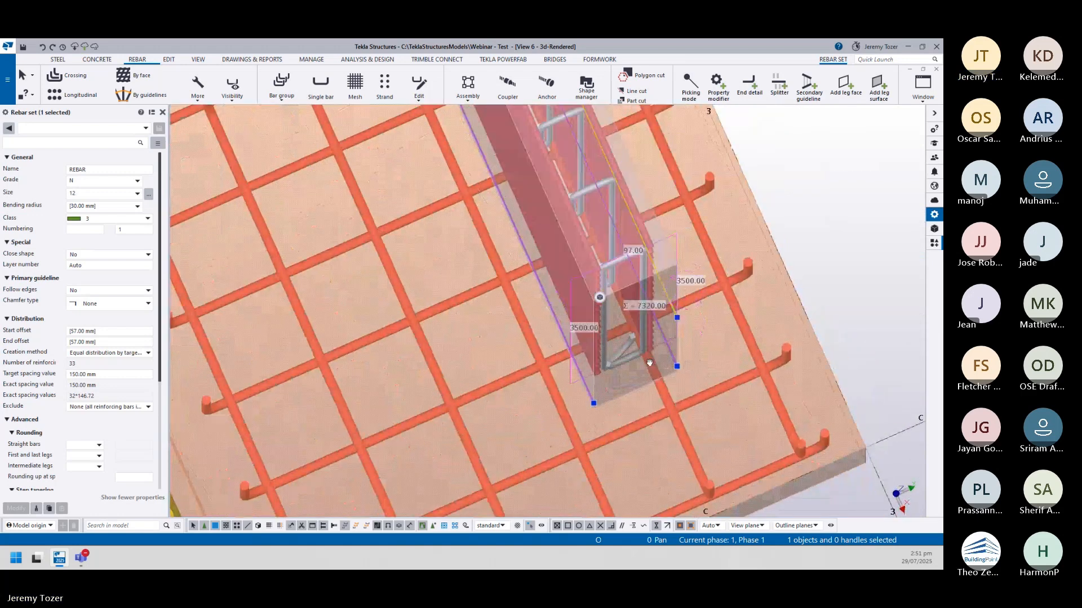
click(755, 276)
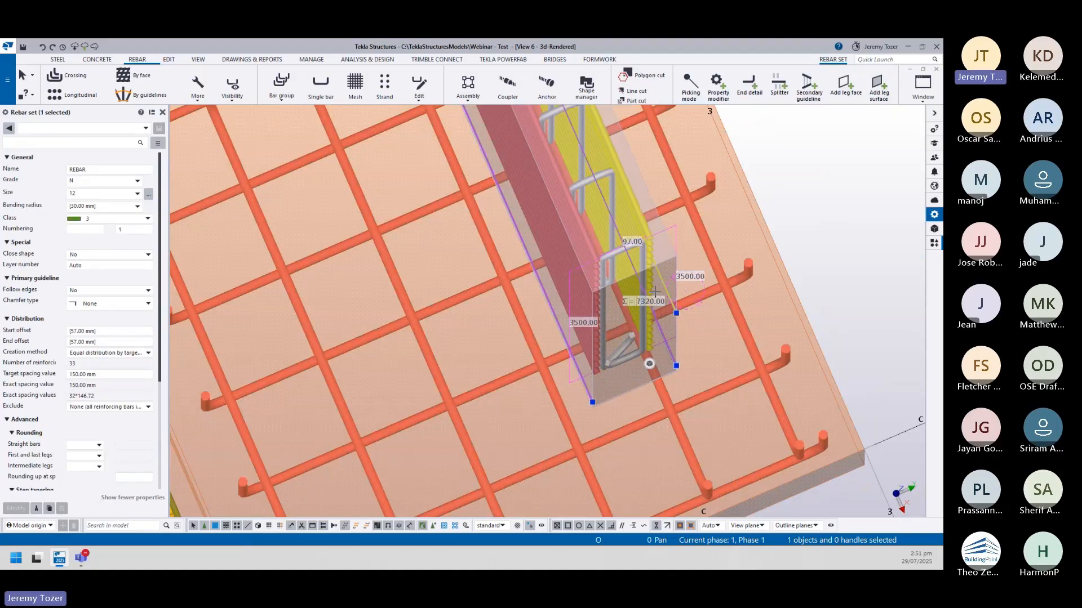
click(649, 363)
ctrl+middle_drag(630, 344, 698, 223)
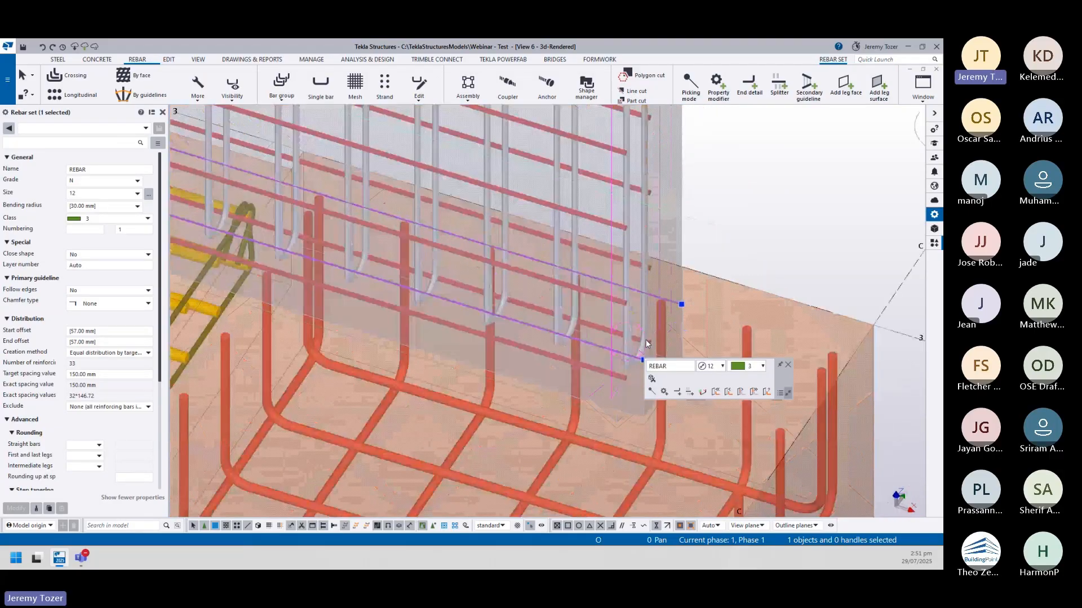
- Set the hook rotation to 10 on both the front and back end detail modifiers along the panel's base
click(602, 348)
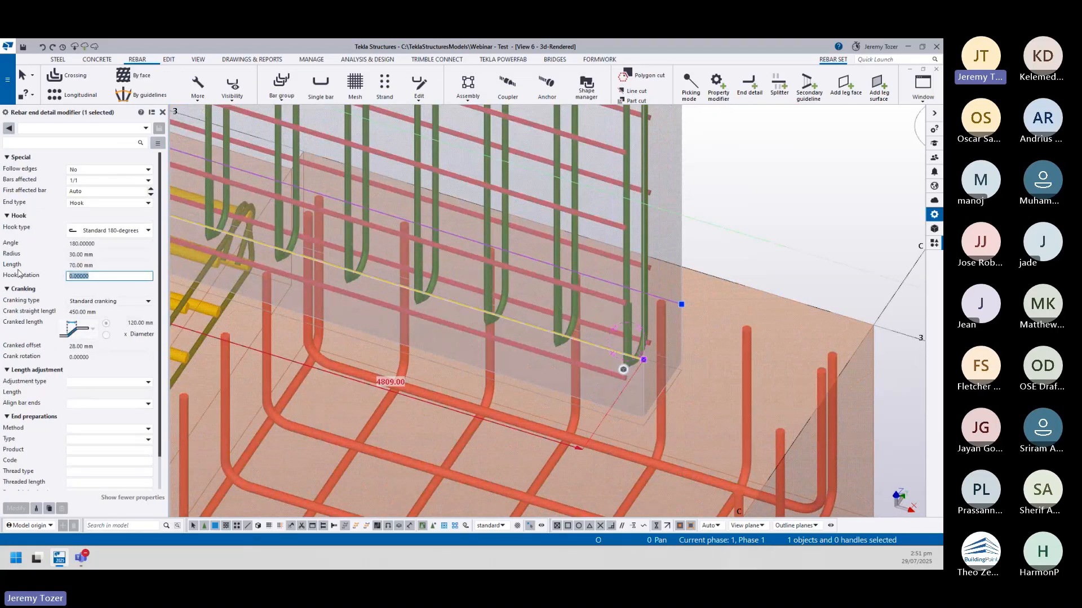
click(15, 509)
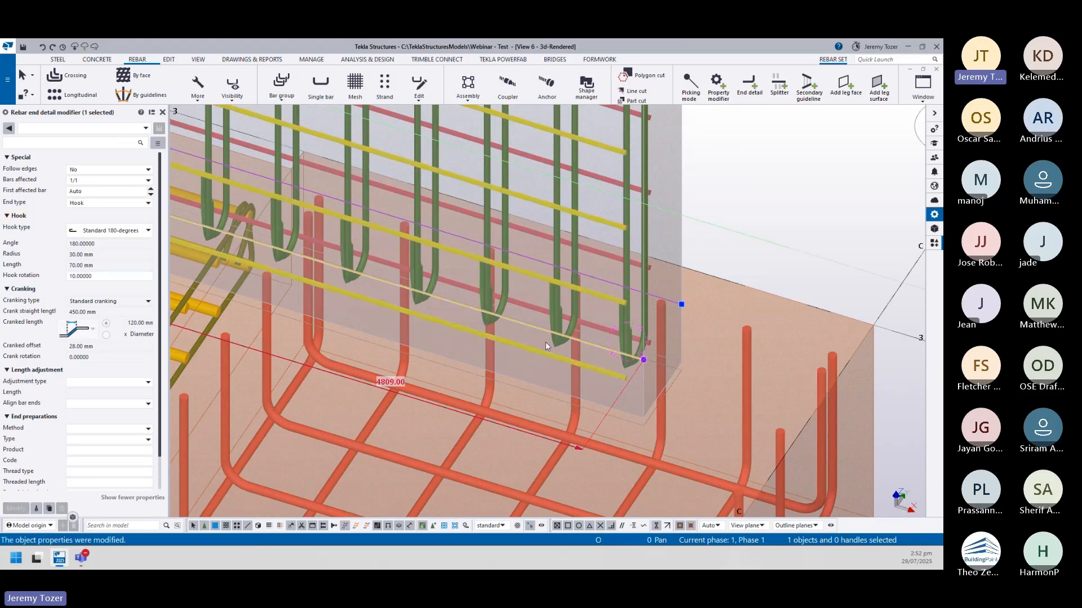
scroll(618, 333, up, 3)
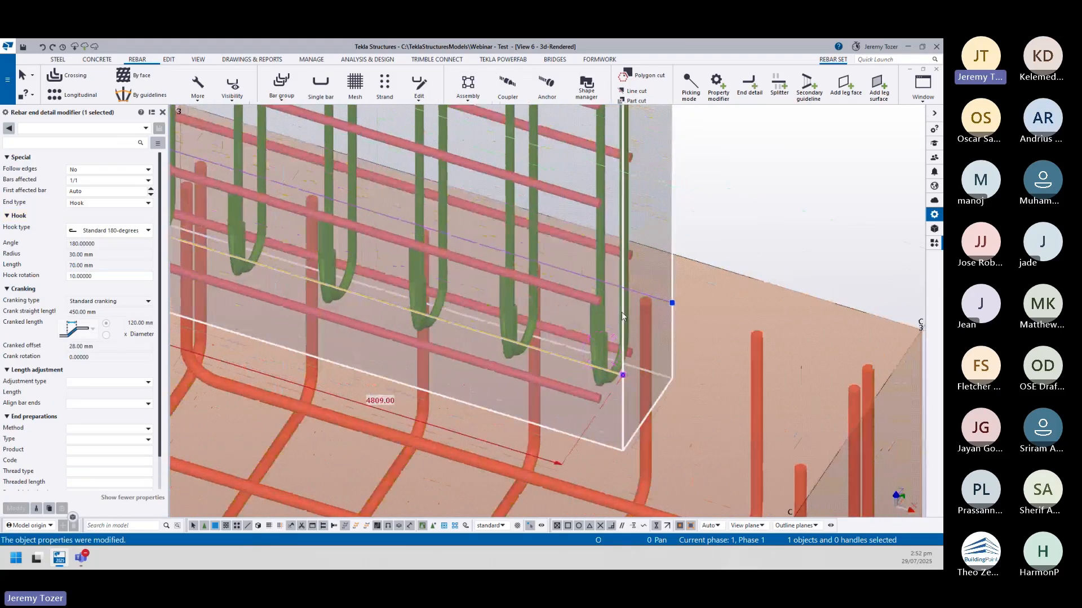
click(628, 299)
click(648, 292)
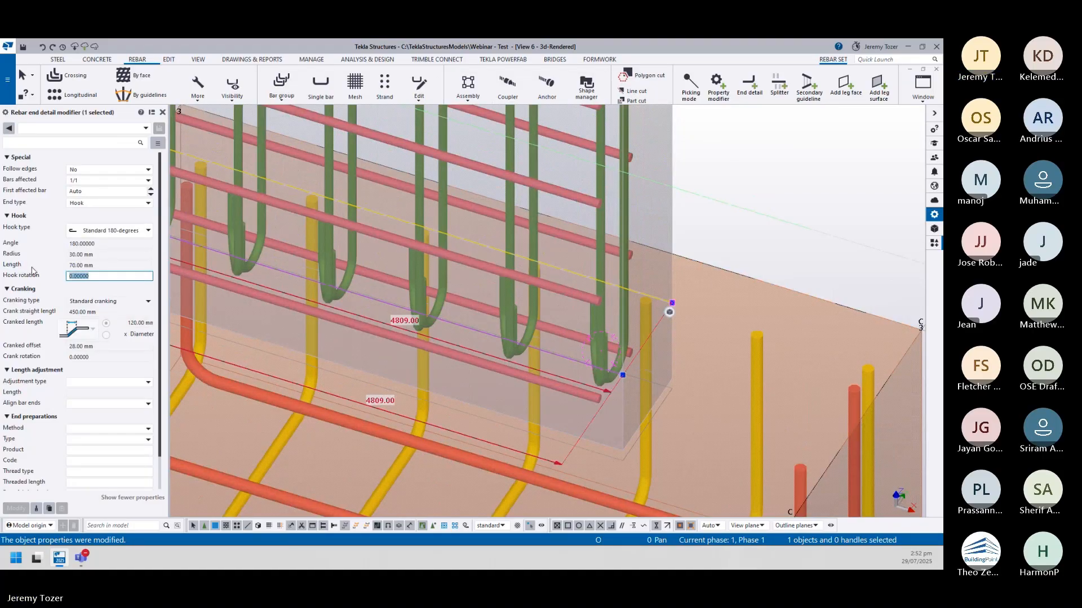
click(17, 509)
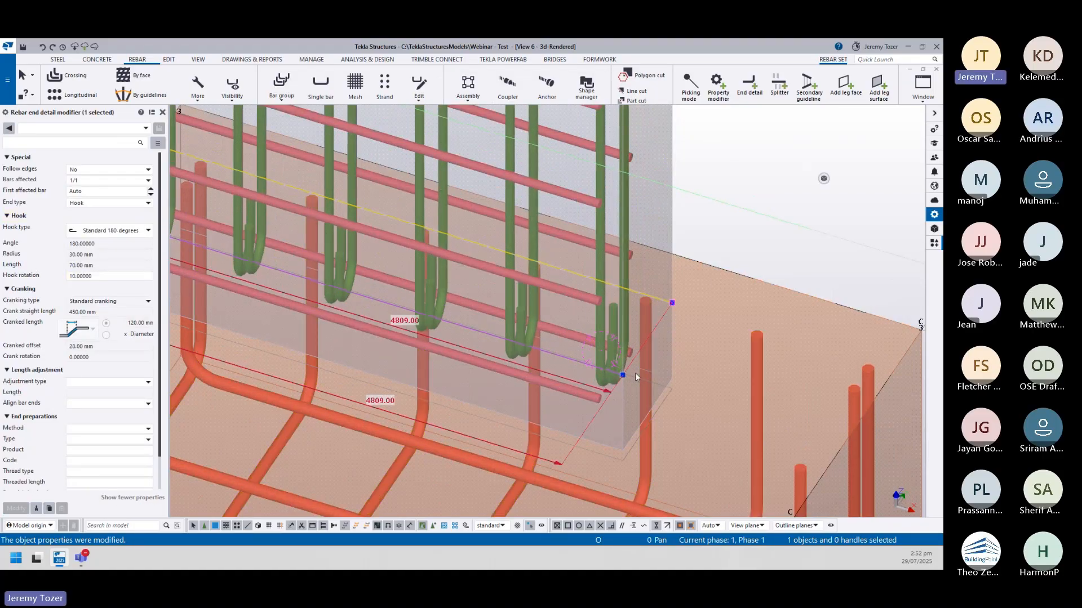
- Add an end detail with a Standard 90-degrees hook to one face's horizontal rebar set at the wall panel's free vertical edge
scroll(631, 338, up, 2)
ctrl+middle_drag(637, 338, 693, 279)
mouse_move(708, 232)
ctrl+middle_down()
mouse_move(693, 285)
mouse_move(720, 287)
mouse_move(582, 408)
mouse_move(610, 354)
mouse_move(625, 181)
mouse_move(263, 215)
ctrl+middle_up()
ctrl+middle_drag(470, 242, 555, 189)
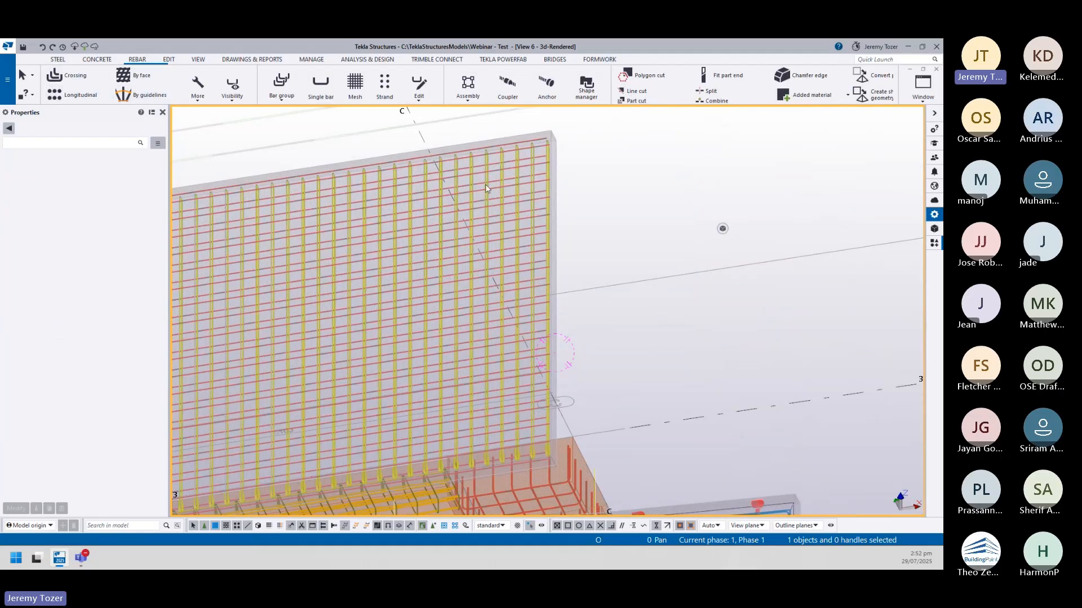
scroll(550, 187, up, 3)
click(549, 187)
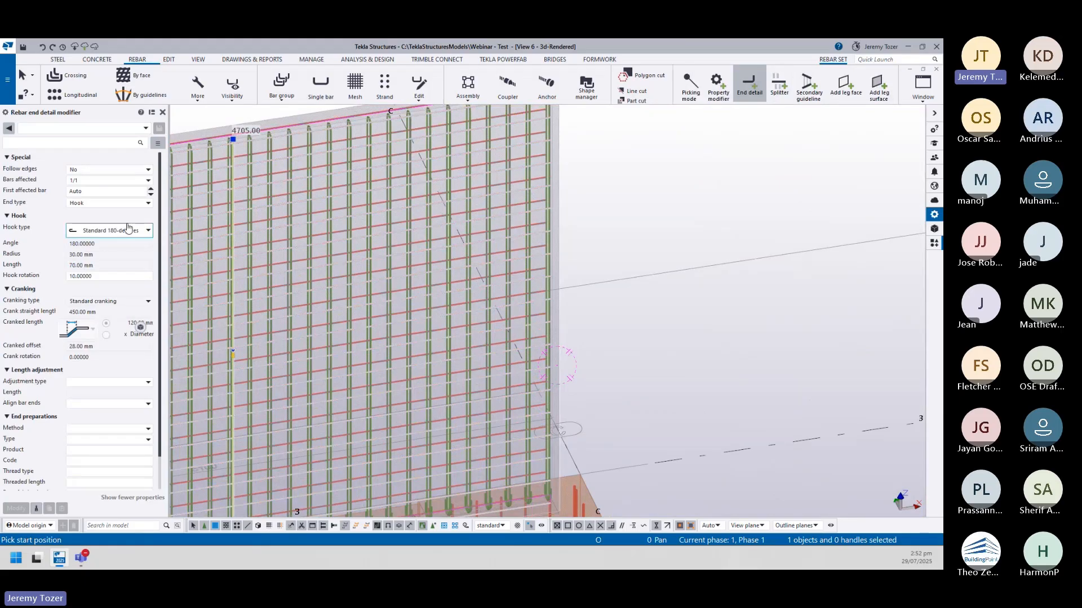
click(125, 232)
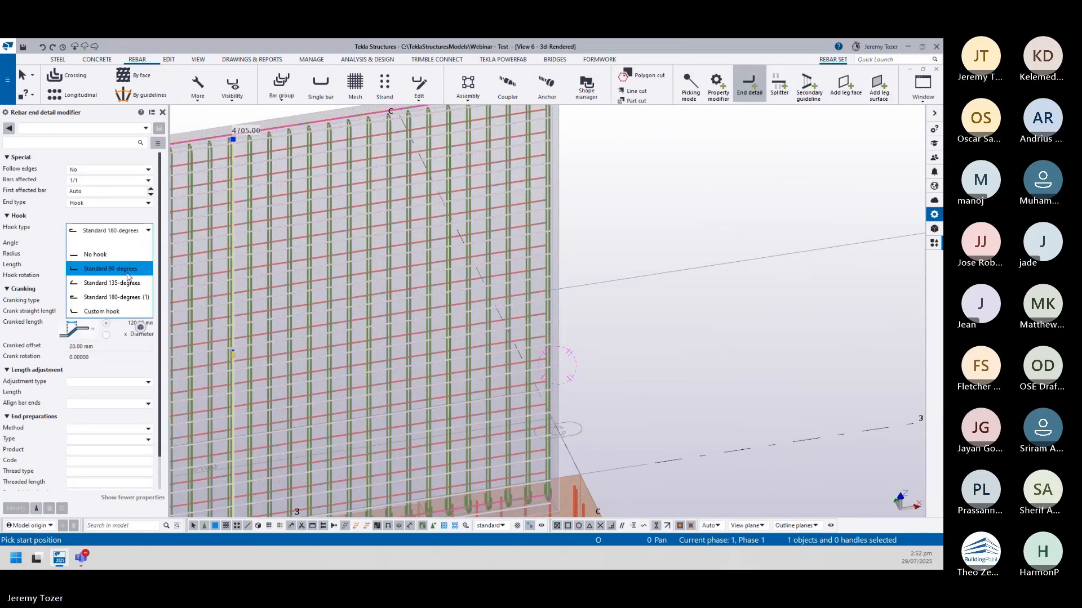
click(110, 269)
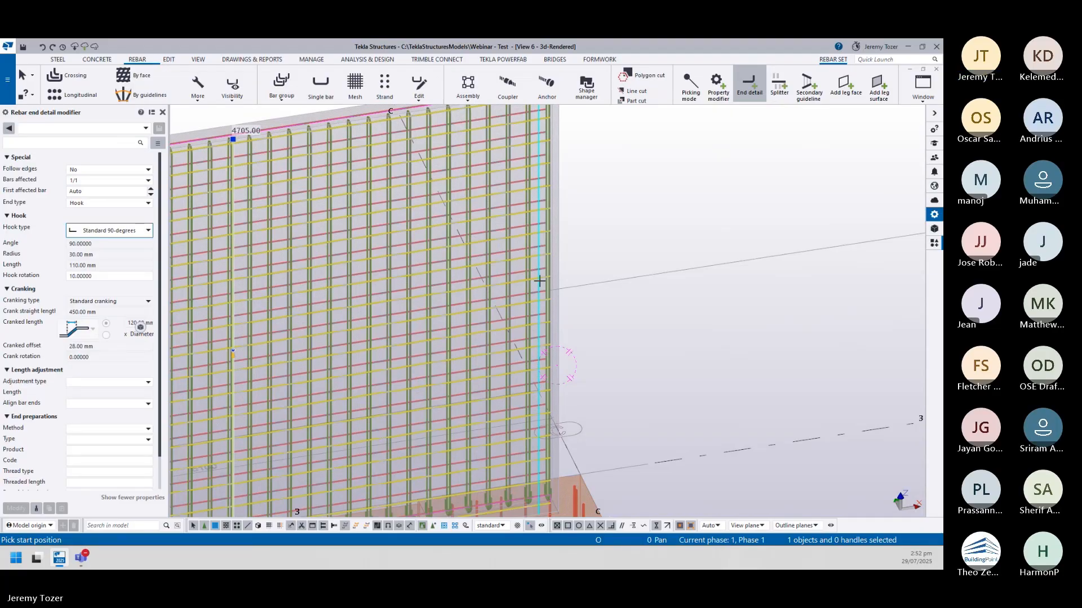
scroll(586, 342, up, 3)
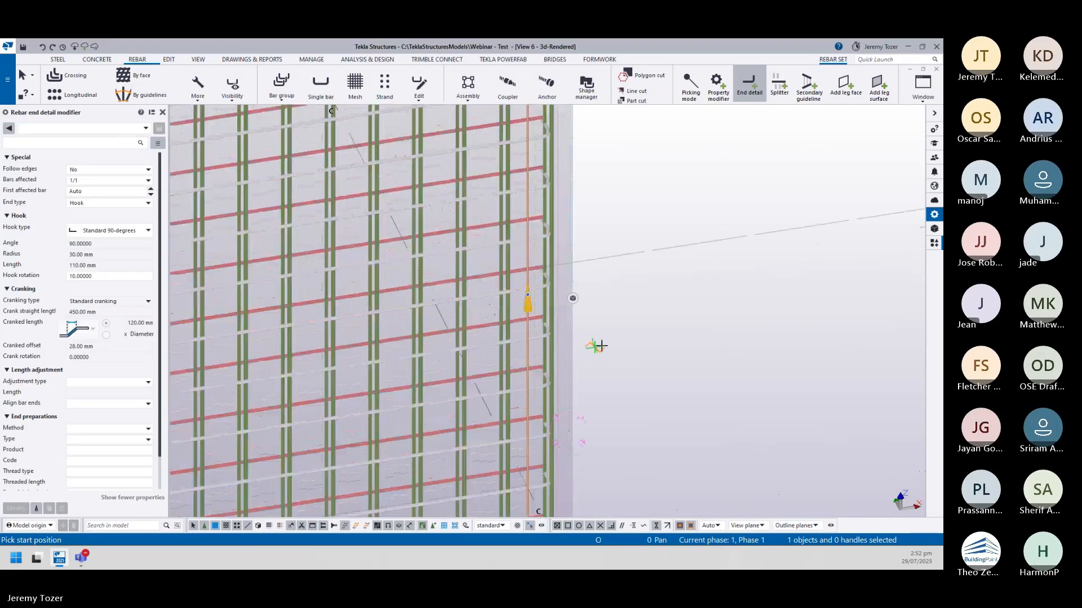
key(Escape)
- Try a hook rotation of 0 on the horizontal bars' free-end detail modifier and finally set it to 90
scroll(570, 285, up, 5)
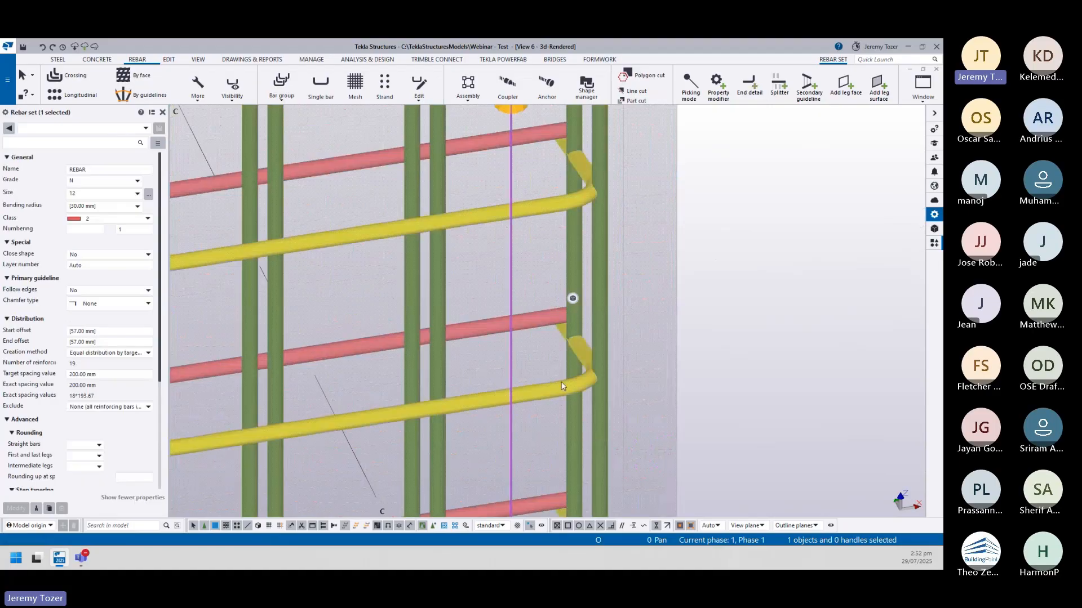
click(511, 302)
click(104, 277)
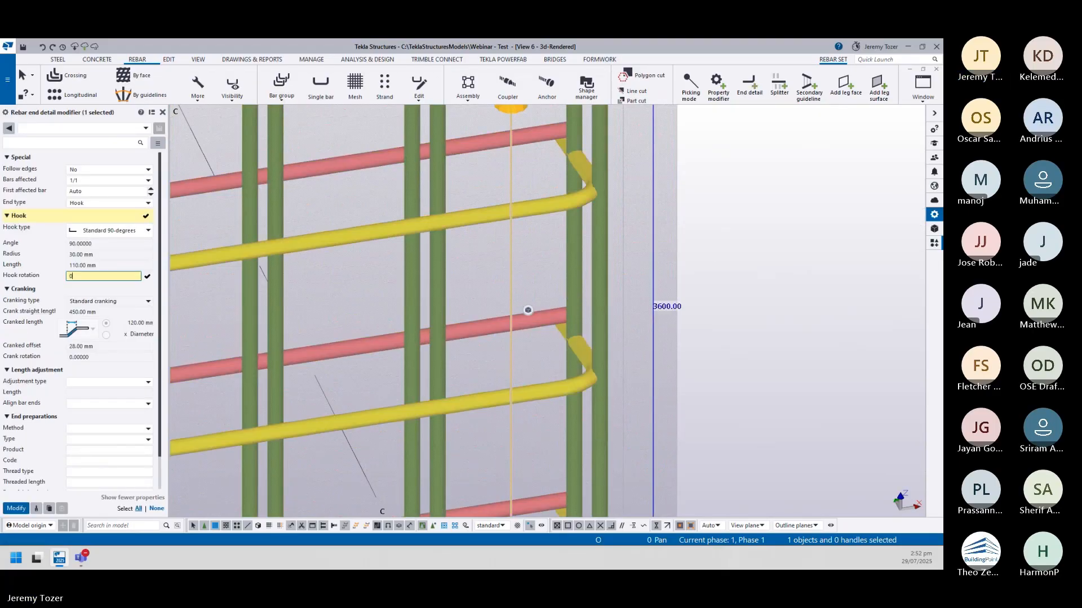
click(17, 509)
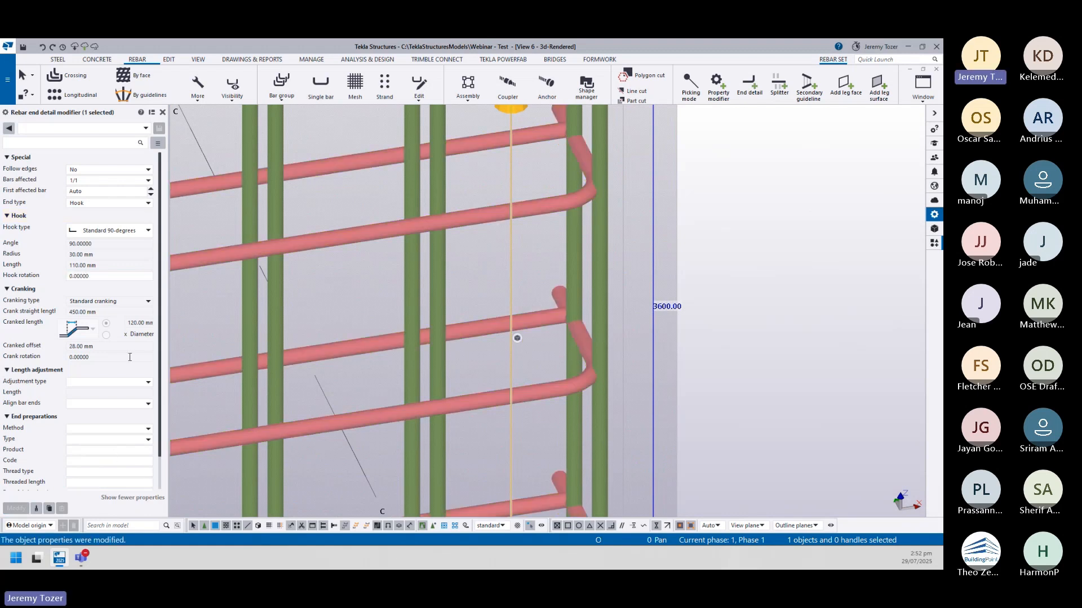
text(90)
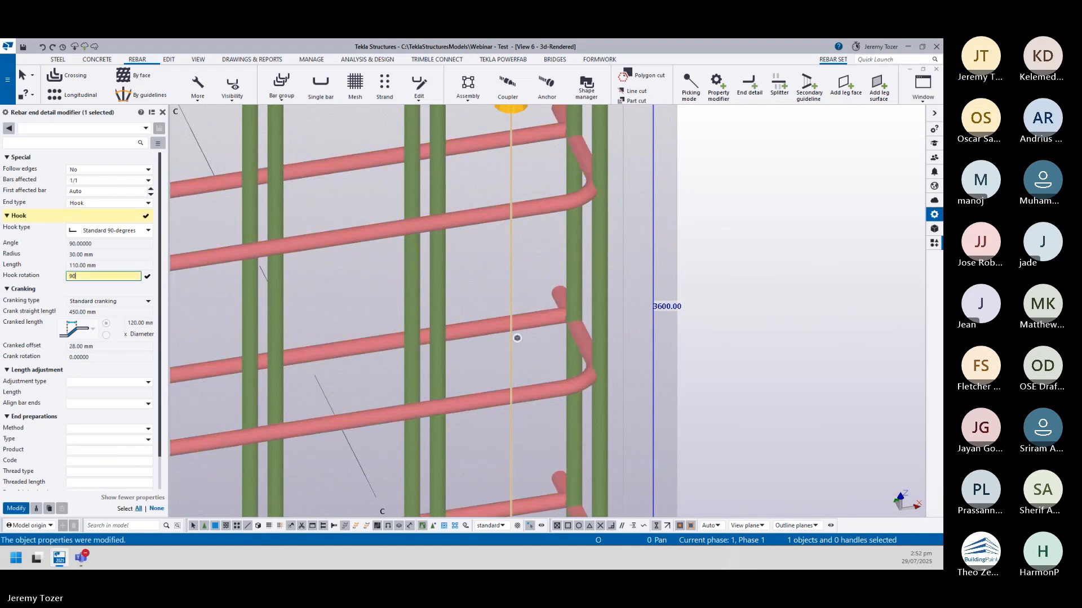
click(15, 509)
scroll(896, 197, down, 2)
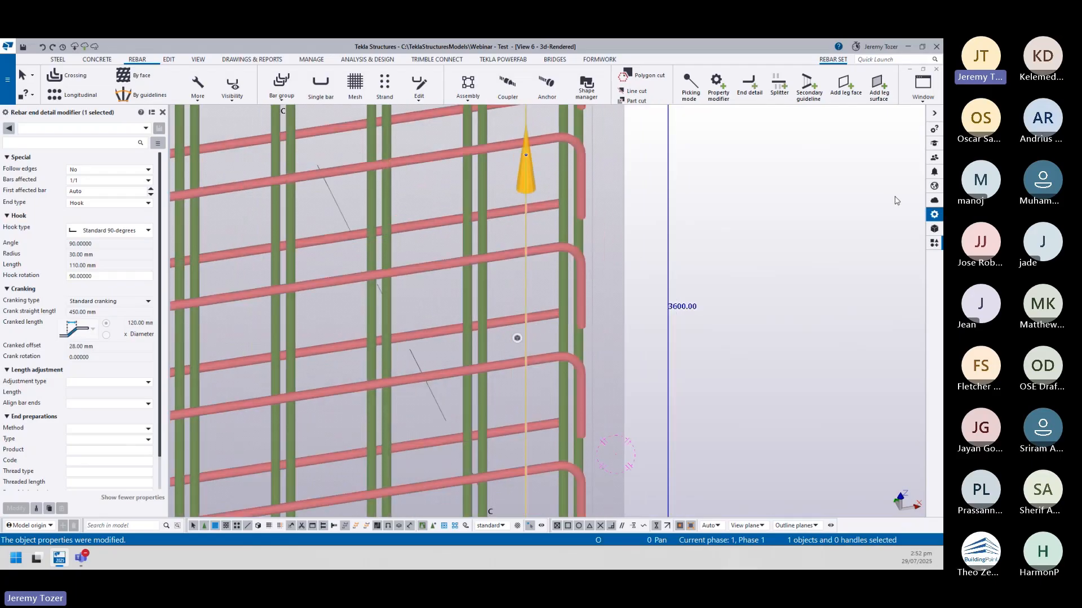
- Copy the free-edge 90-degree hook end detail modifier from one panel face to the other, picking matching top corners as reference points
scroll(692, 256, down, 8)
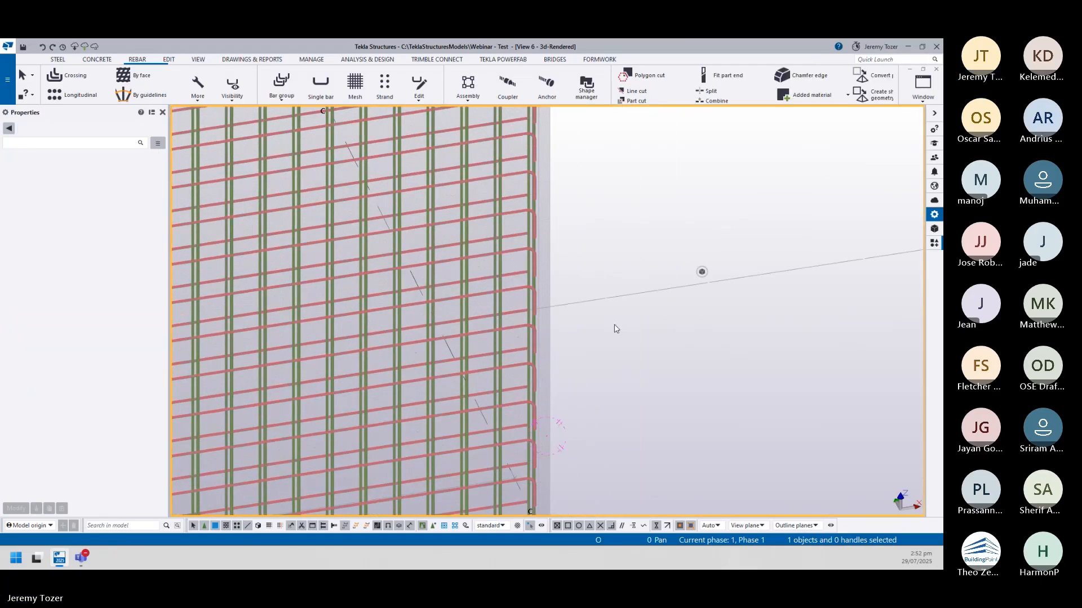
ctrl+middle_drag(535, 272, 495, 299)
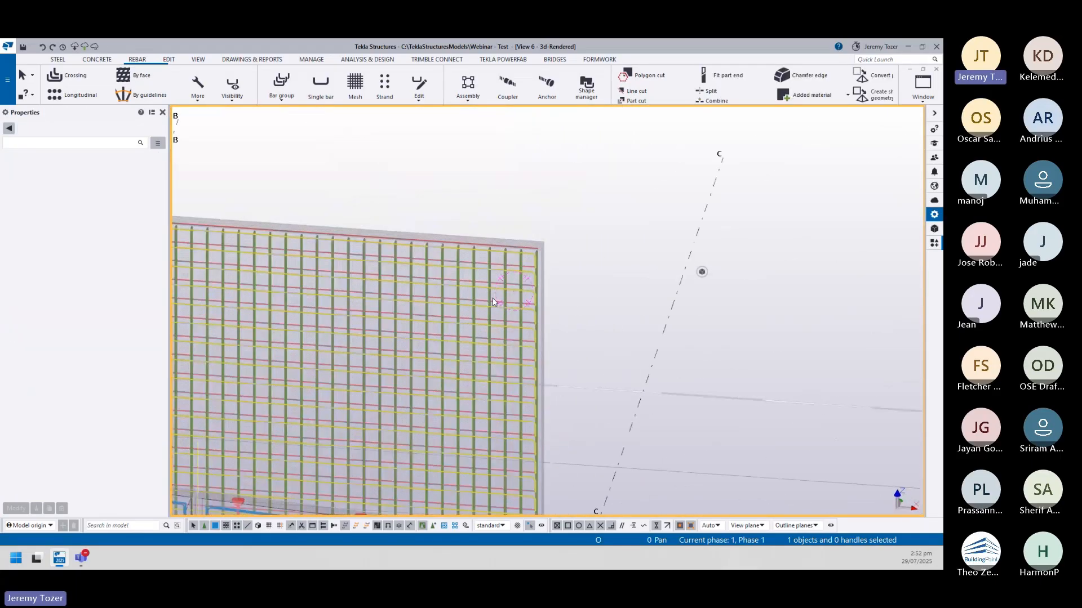
scroll(550, 313, up, 2)
click(513, 252)
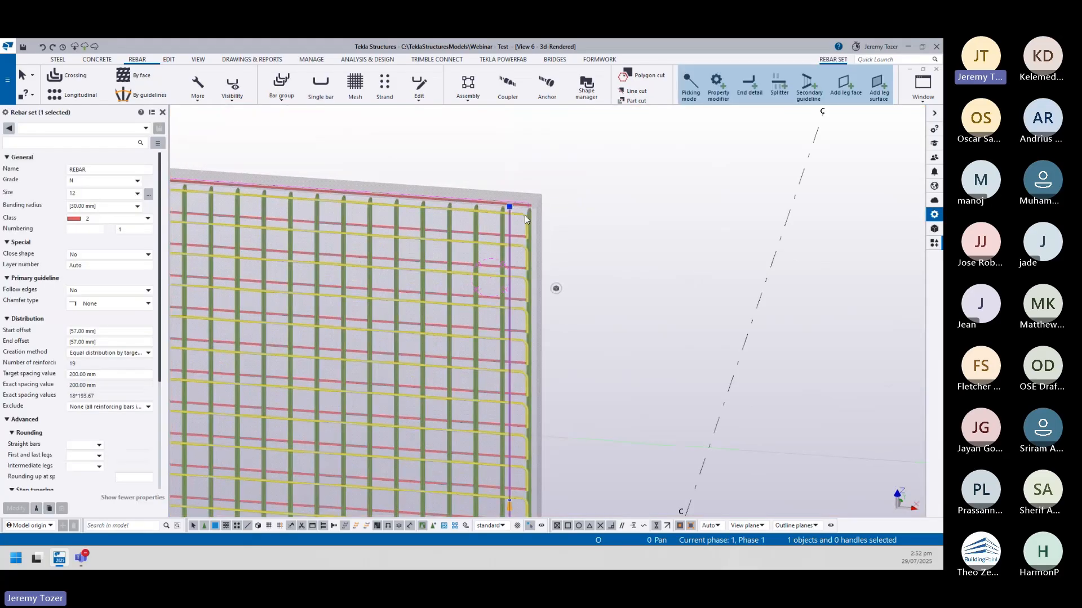
scroll(495, 237, down, 2)
scroll(495, 222, up, 3)
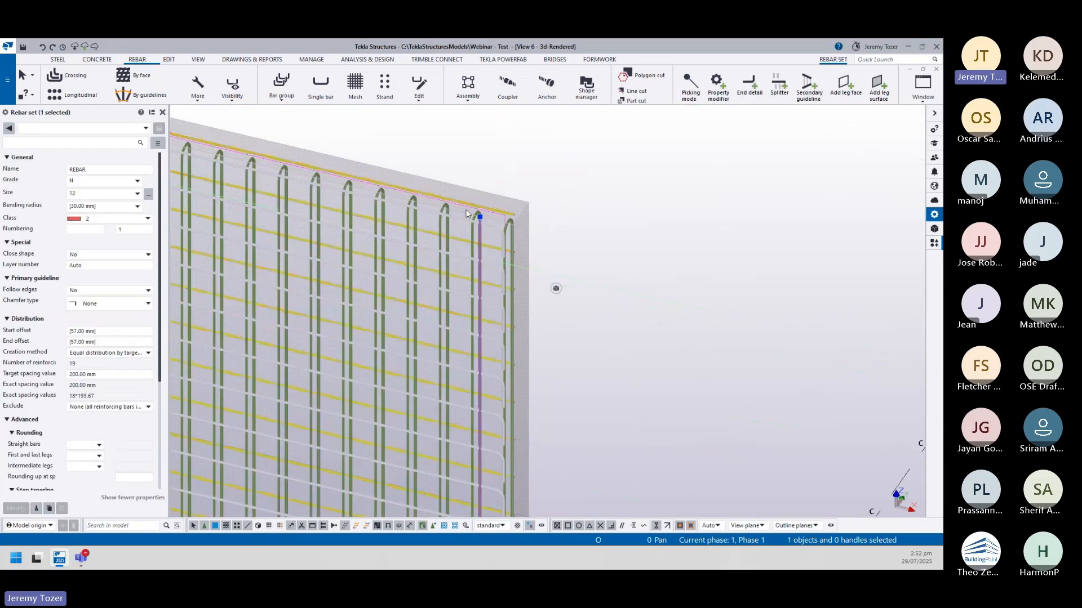
click(482, 236)
right_click(482, 236)
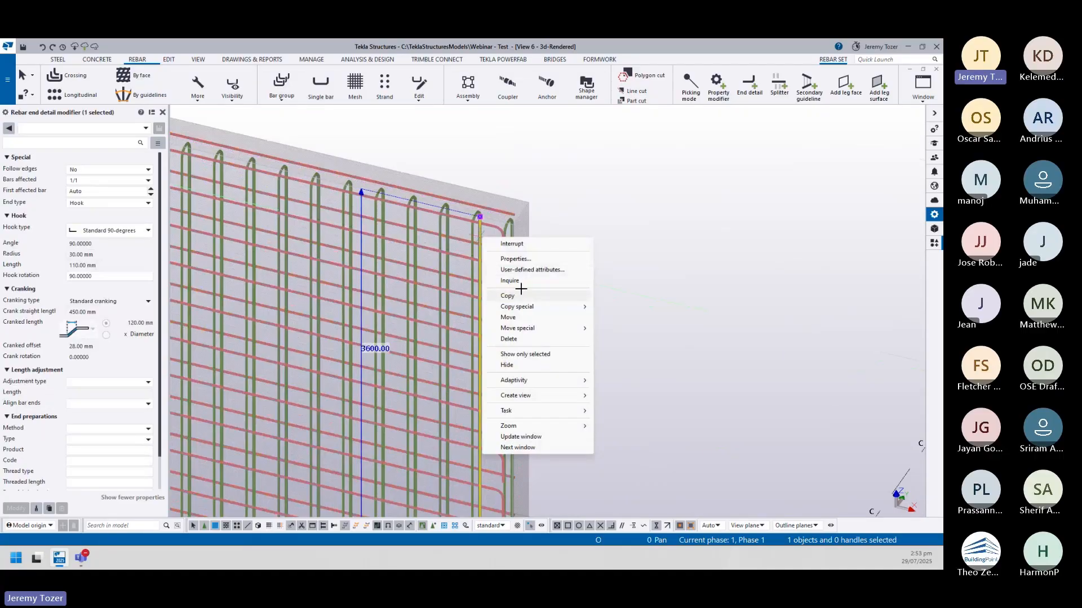
click(523, 229)
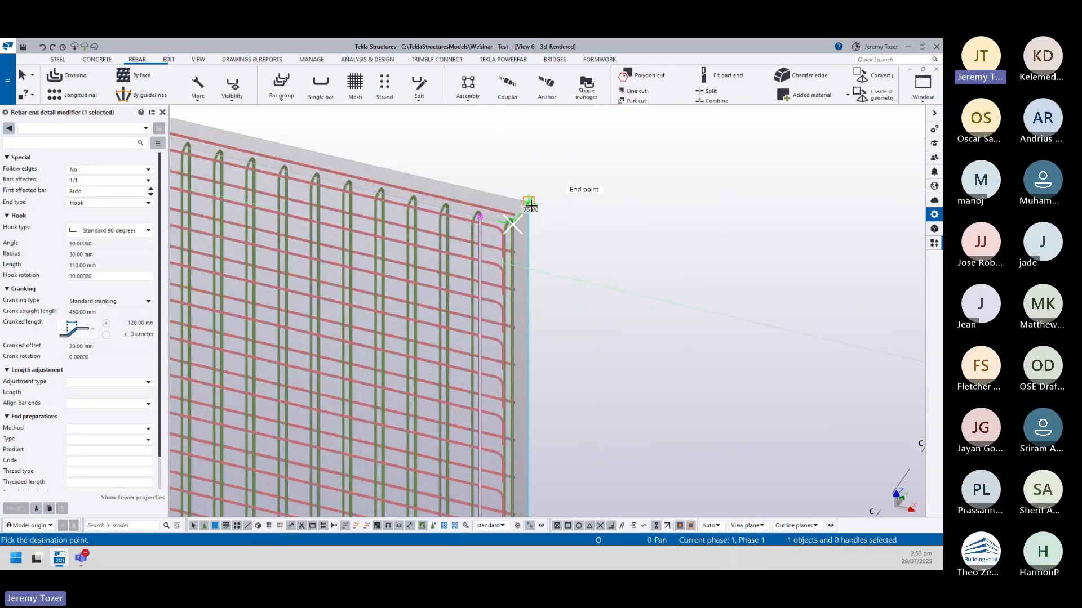
click(530, 203)
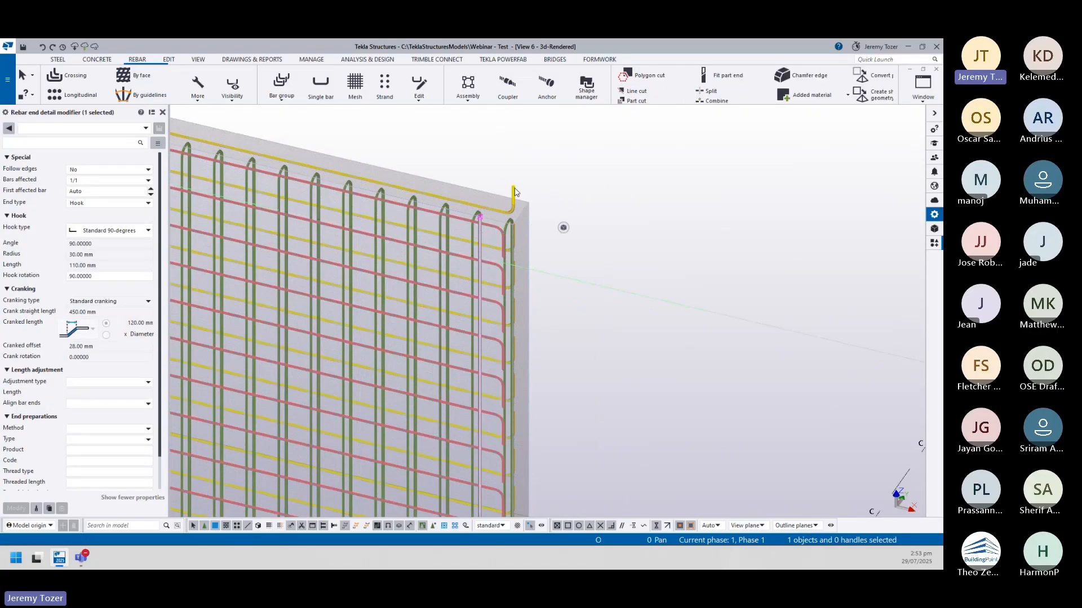
- Set the hook rotation to -90 on the copied end detail modifier at the panel's free vertical edge
click(438, 148)
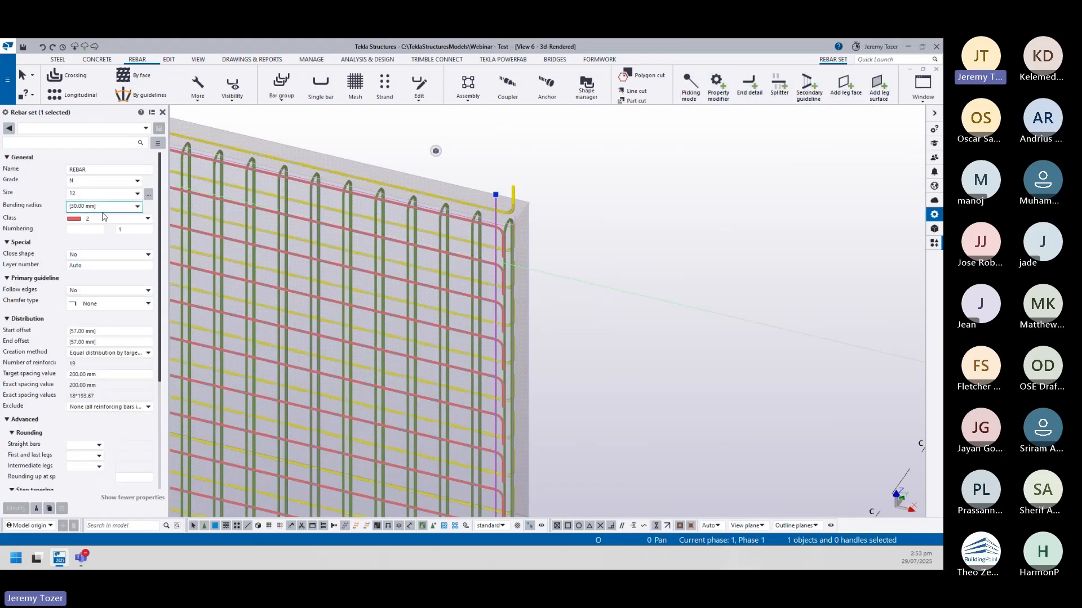
click(534, 241)
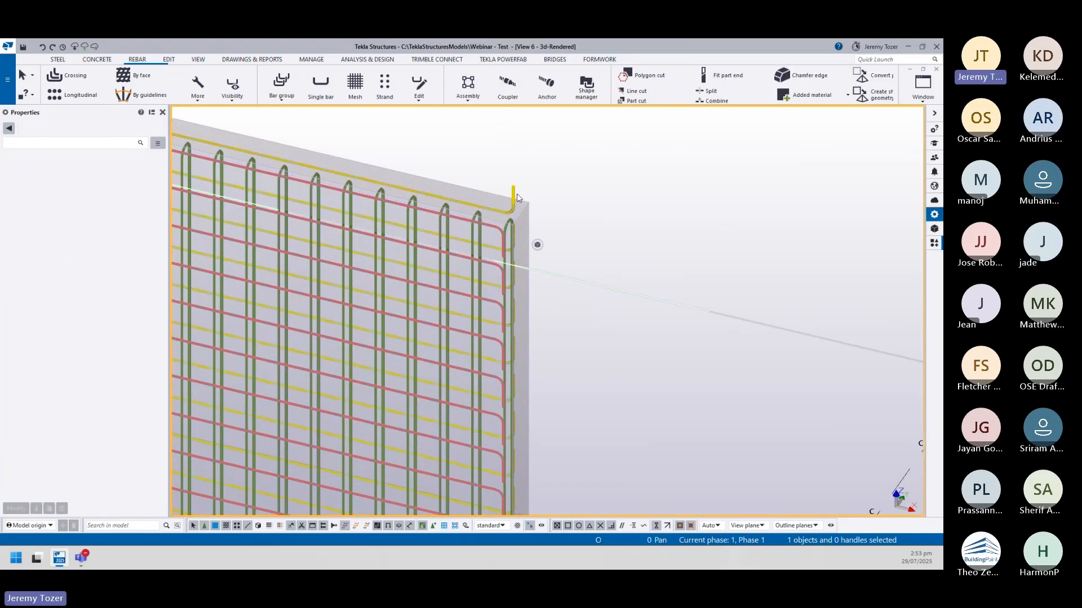
click(515, 197)
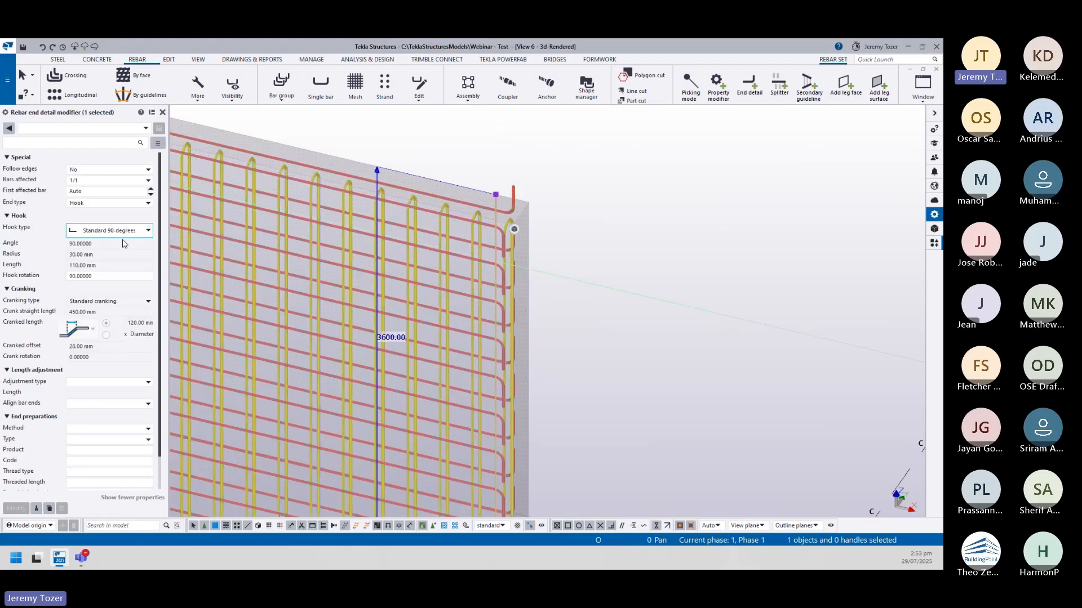
click(102, 276)
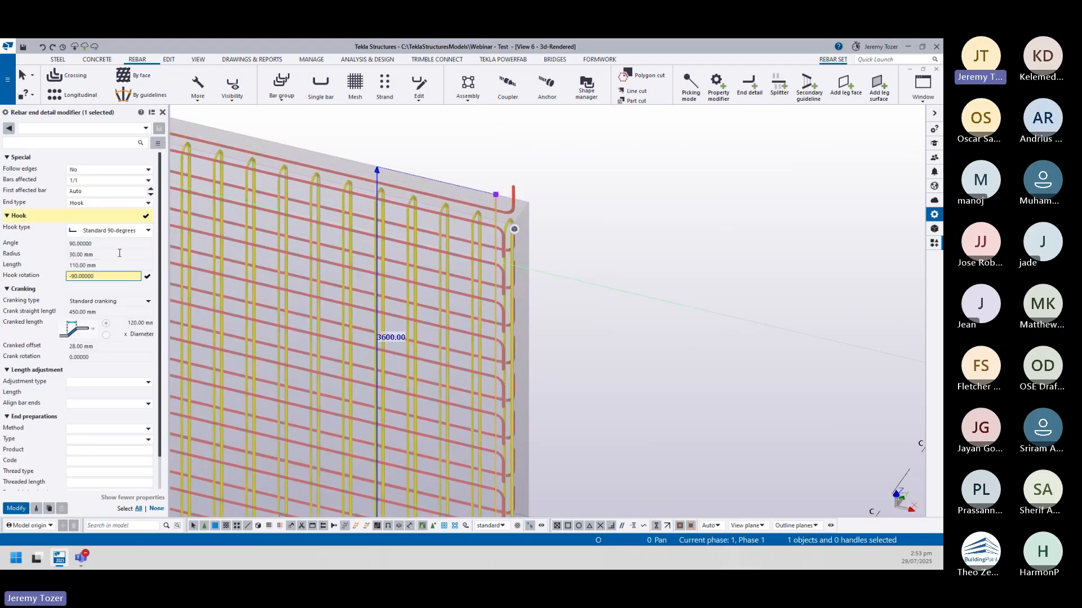
click(16, 508)
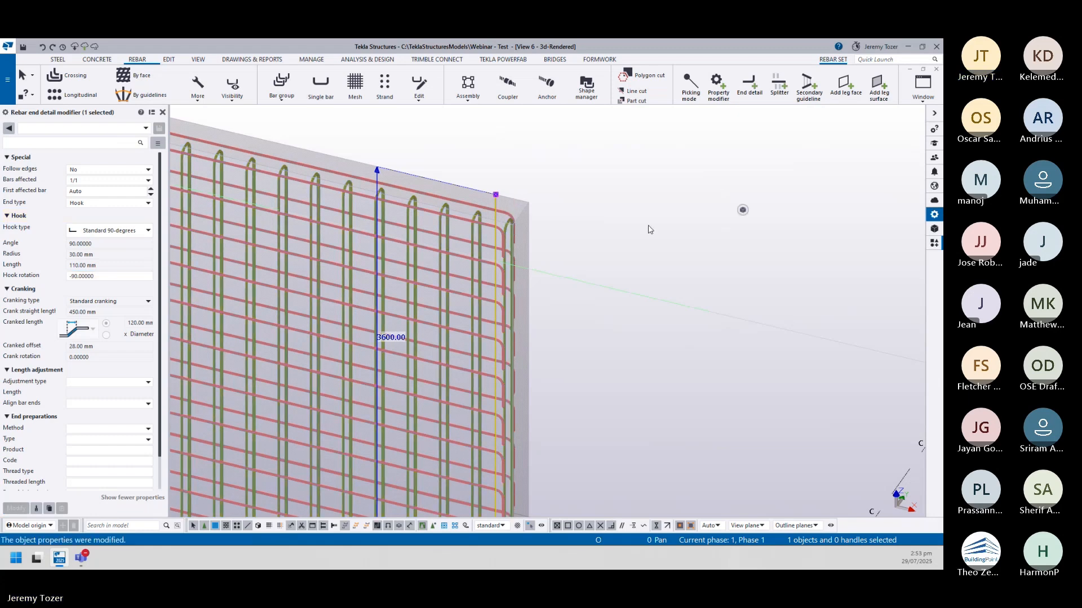
click(539, 211)
- Examine the hooked horizontal bar ends down the free vertical edge to the panel's base corner above the pad footing
scroll(540, 210, down, 4)
middle_drag(536, 327, 556, 155)
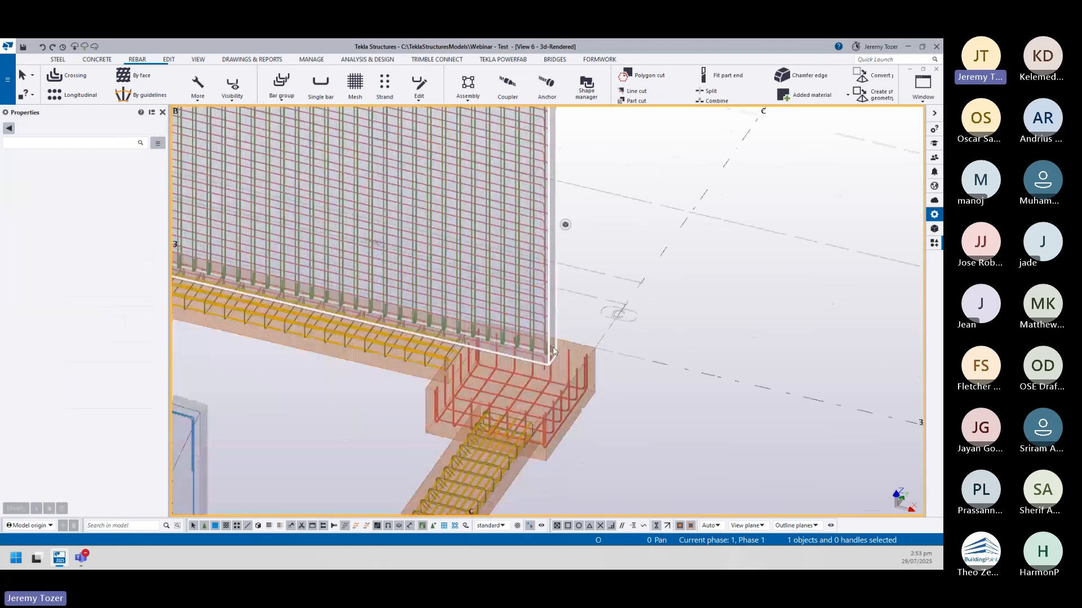
scroll(555, 304, up, 4)
middle_drag(552, 393, 596, 289)
scroll(579, 333, up, 2)
click(589, 325)
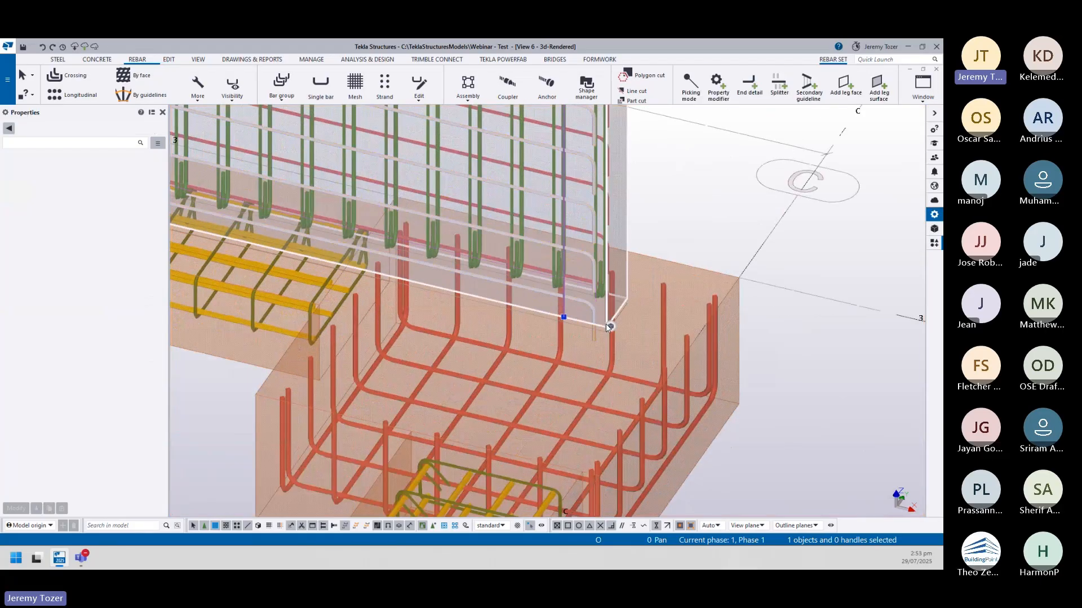
ctrl+middle_drag(595, 279, 674, 282)
click(694, 228)
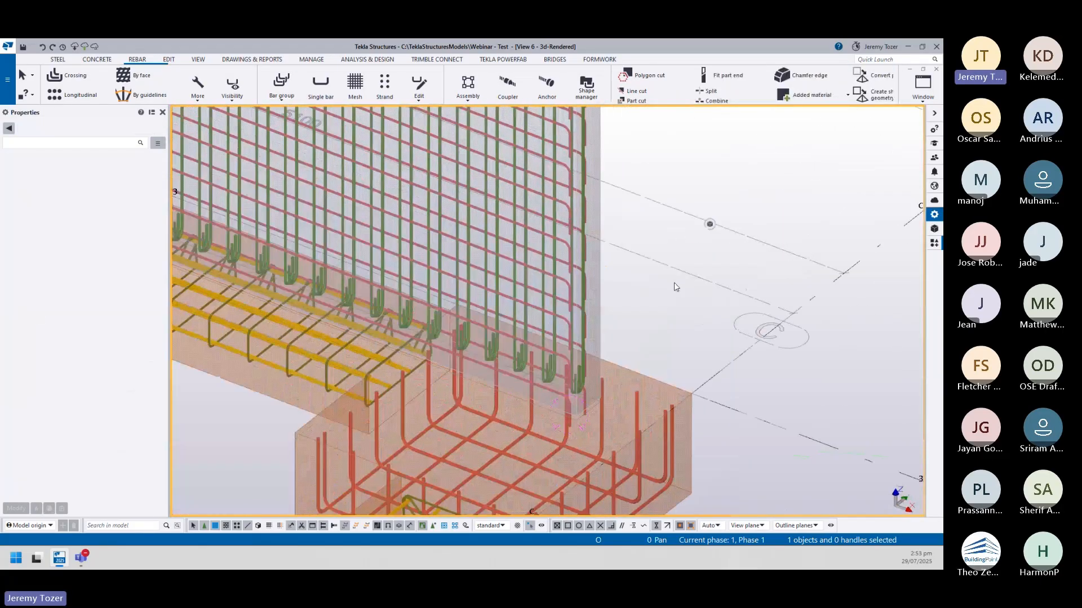
- Add an end detail to one face's horizontal rebar set at the panel's vertical edge beside the adjoining wall panel
scroll(674, 282, down, 6)
middle_drag(406, 353, 481, 507)
scroll(480, 250, up, 3)
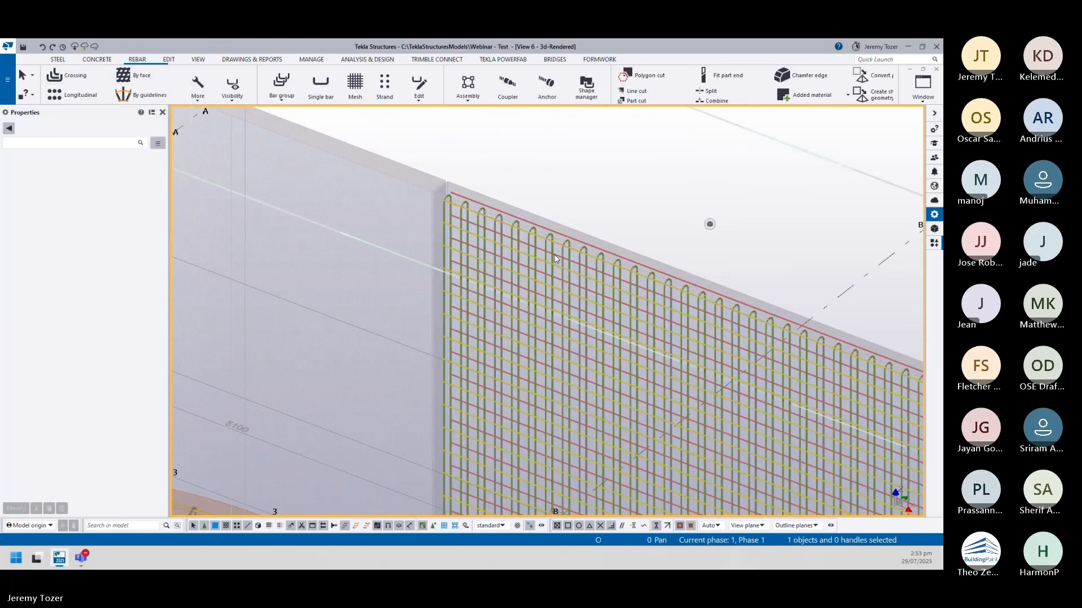
scroll(554, 255, up, 2)
click(474, 198)
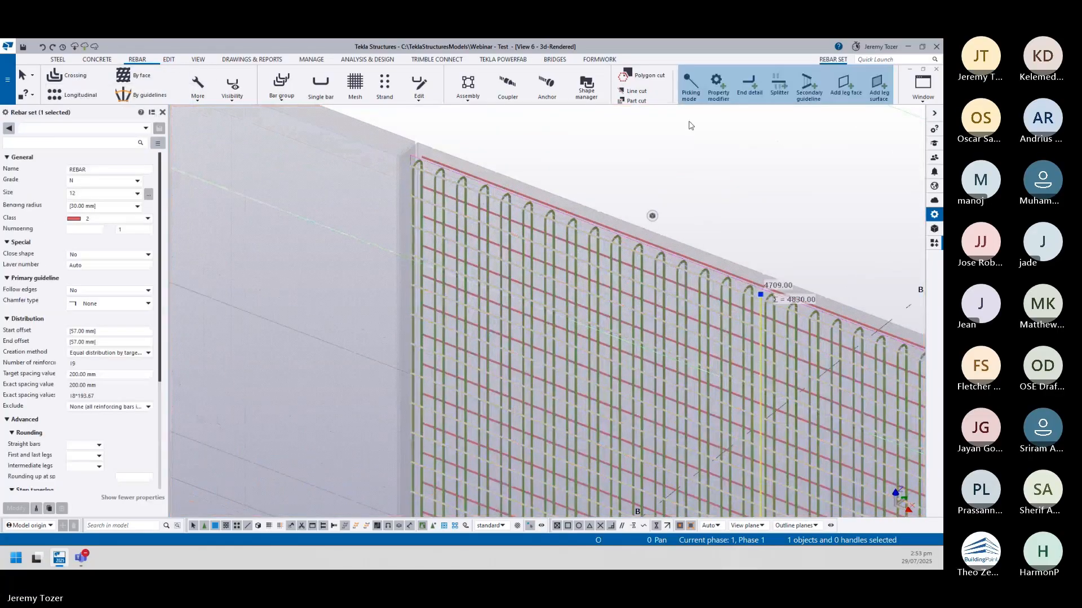
click(751, 85)
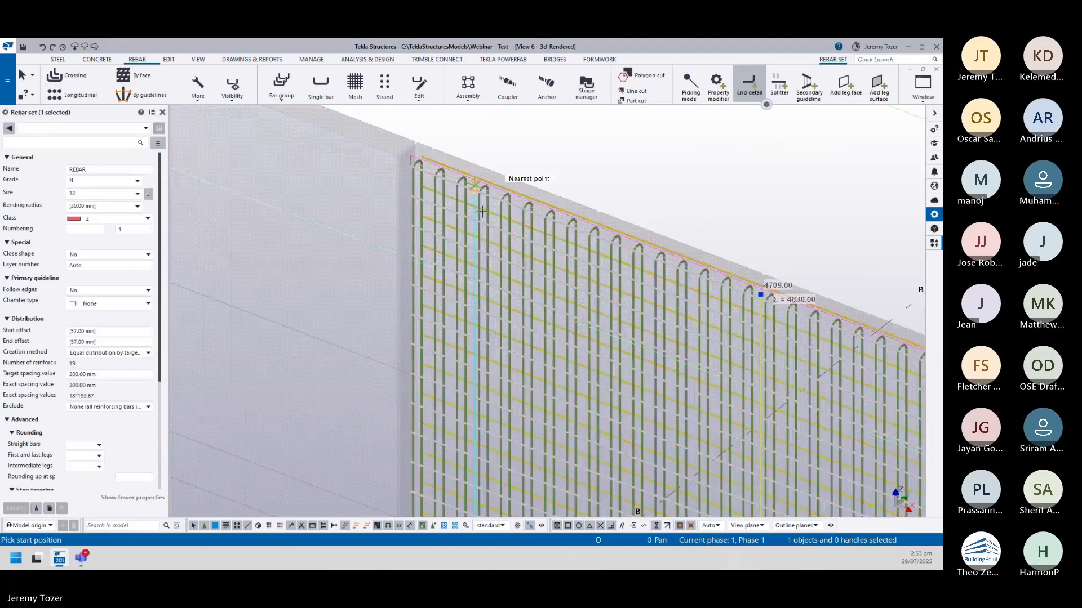
click(430, 170)
key(Escape)
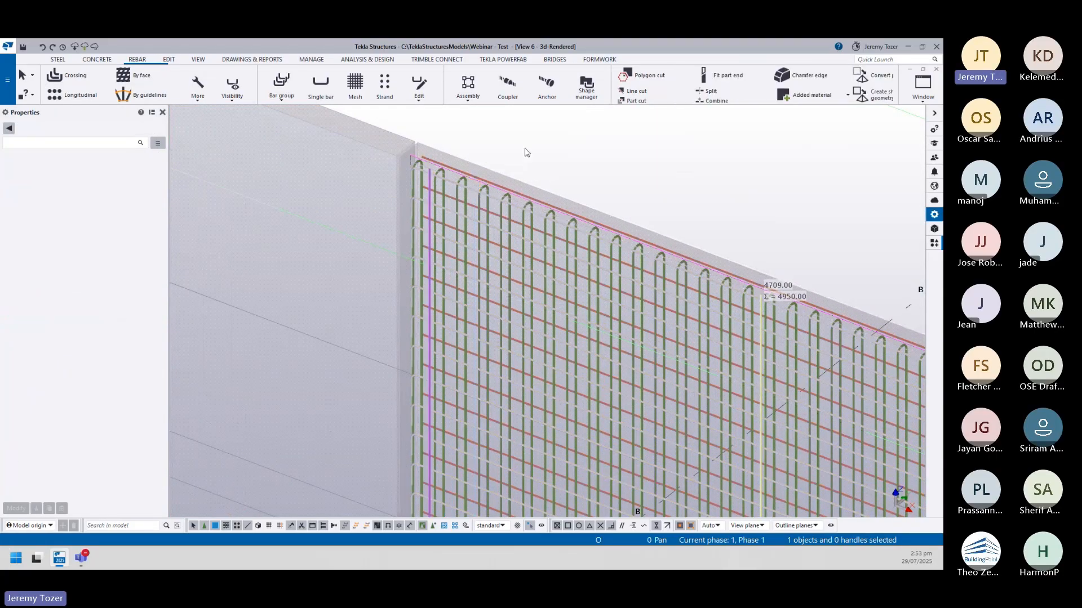
click(480, 152)
- Copy the end detail modifier beside the adjoining panel across the wall thickness to the other face's horizontal bars
scroll(436, 210, up, 3)
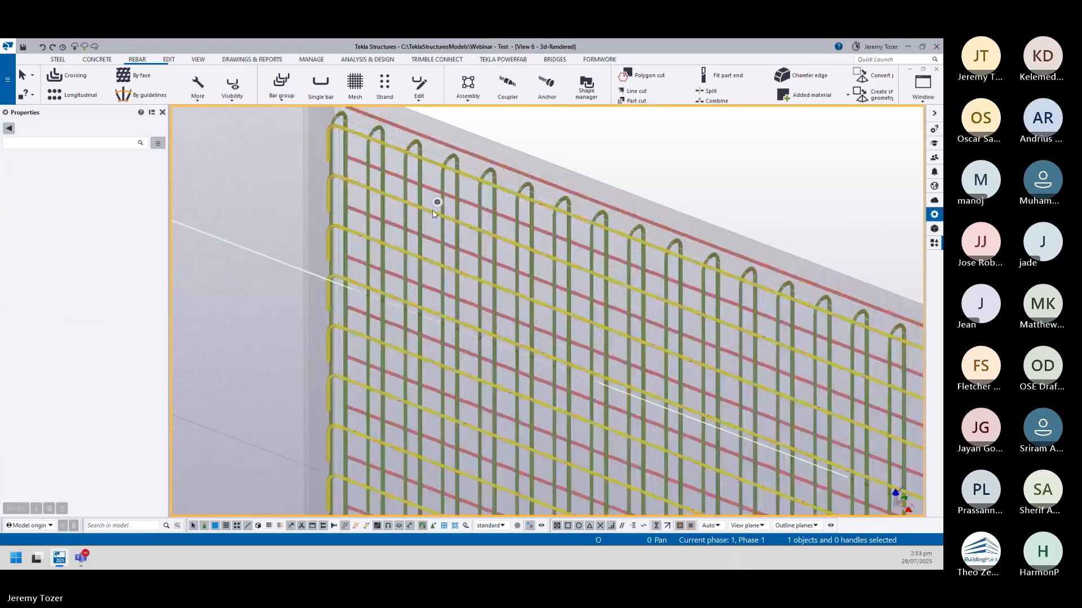
click(432, 213)
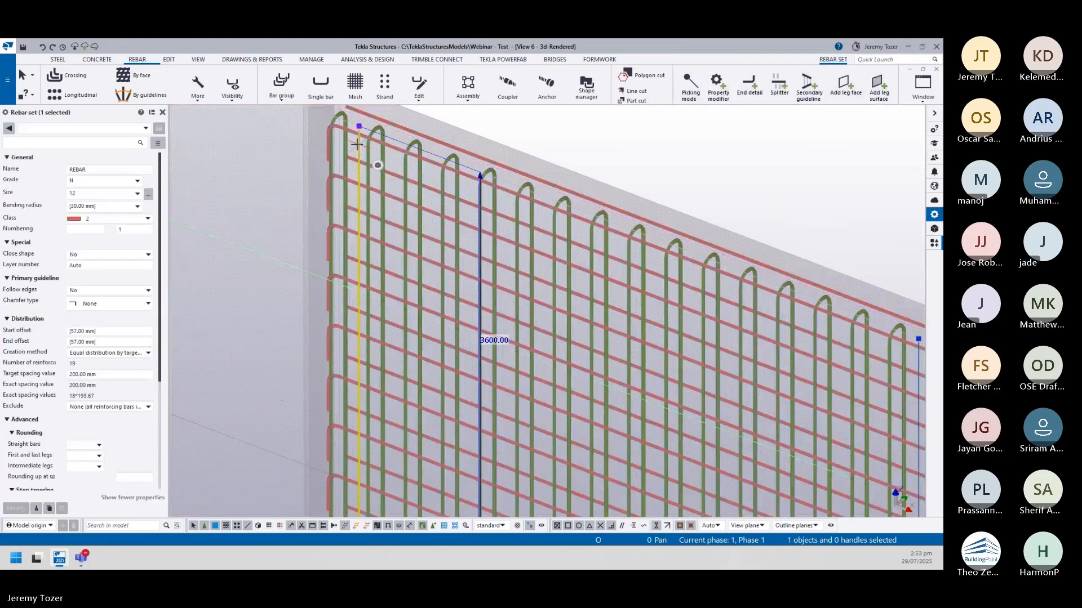
right_click(357, 144)
click(388, 201)
scroll(367, 259, up, 3)
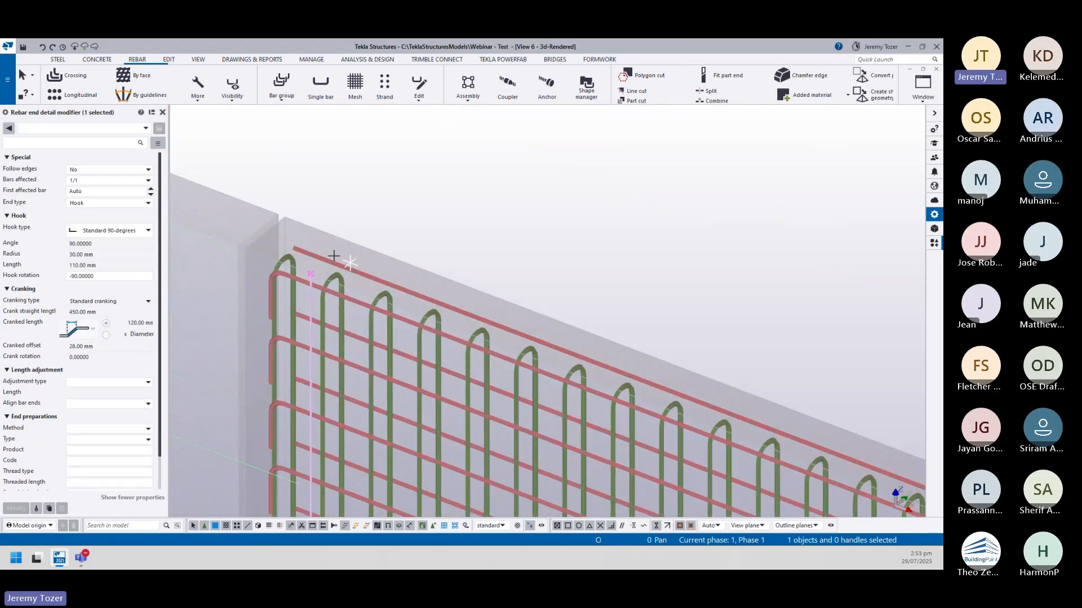
scroll(334, 257, up, 2)
key(ctrl+c)
middle_drag(294, 248, 446, 253)
click(309, 234)
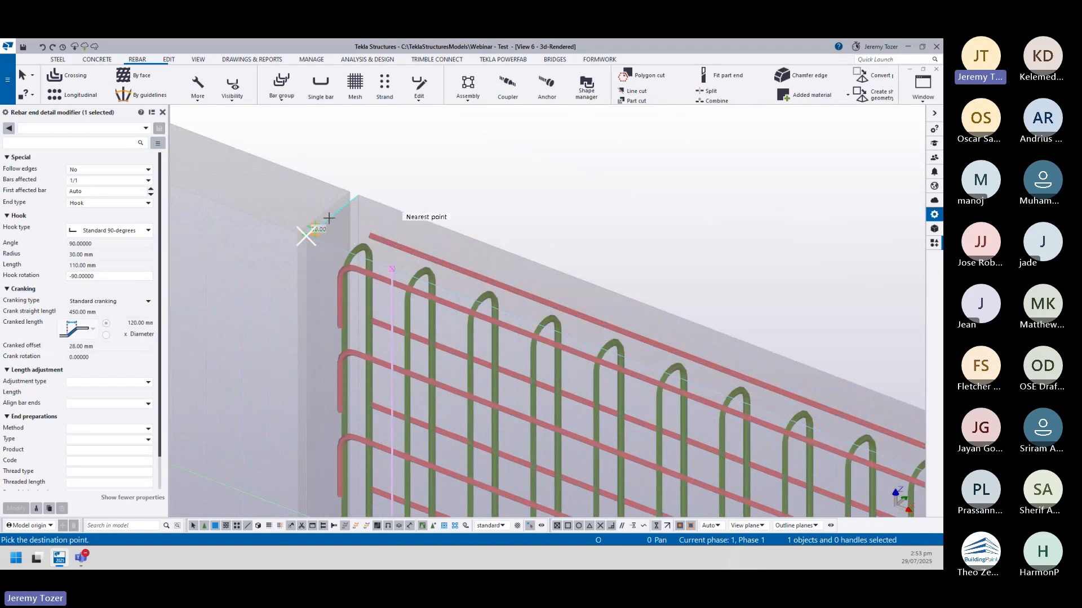
click(356, 193)
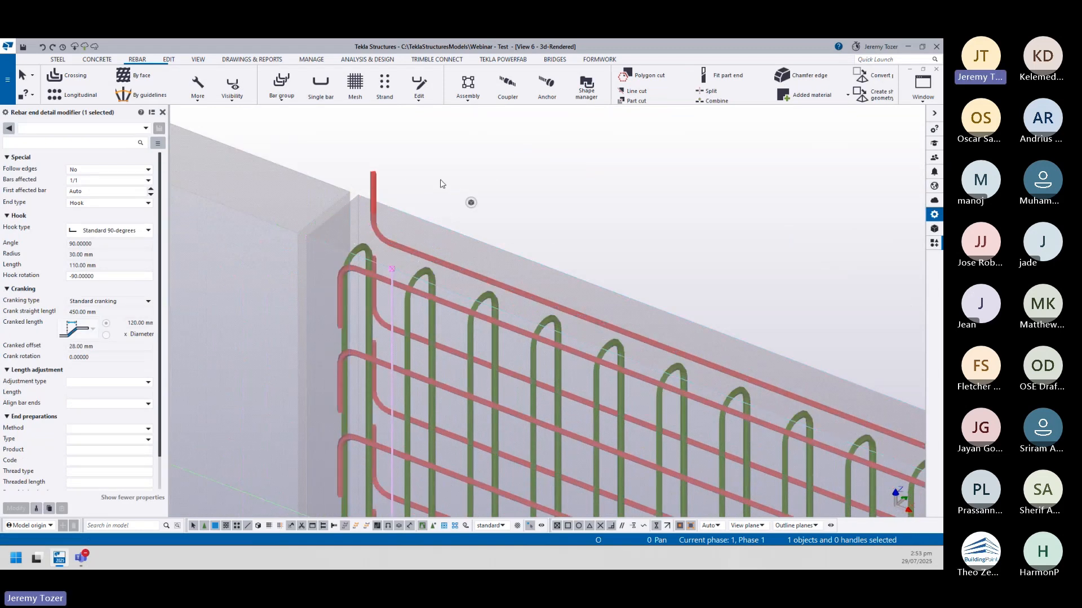
- Set the hook rotation to 90 on the copied end detail modifier beside the adjoining wall panel
click(429, 250)
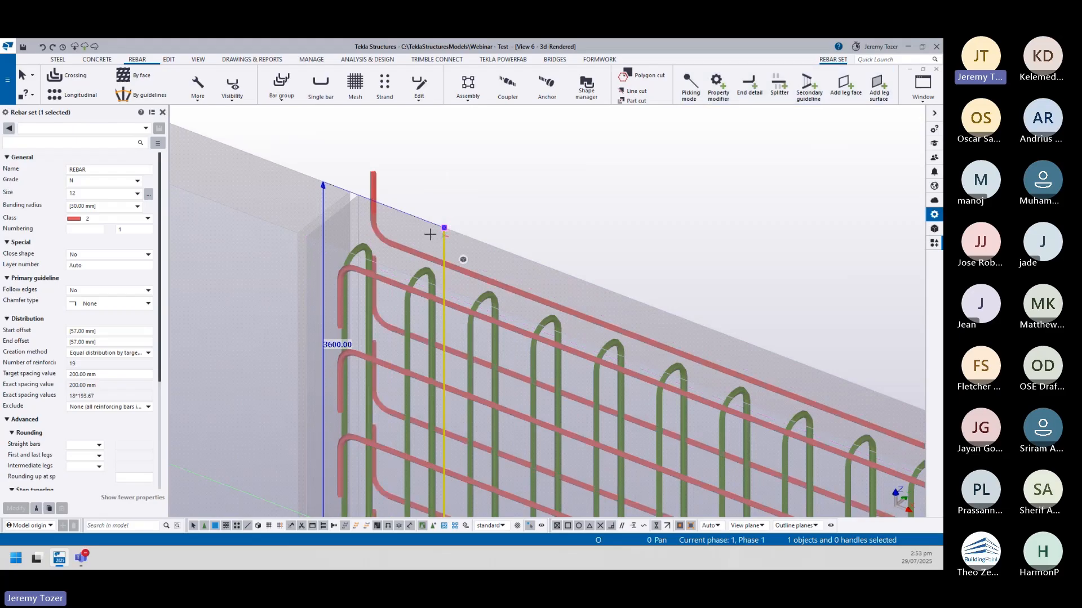
click(430, 235)
click(74, 276)
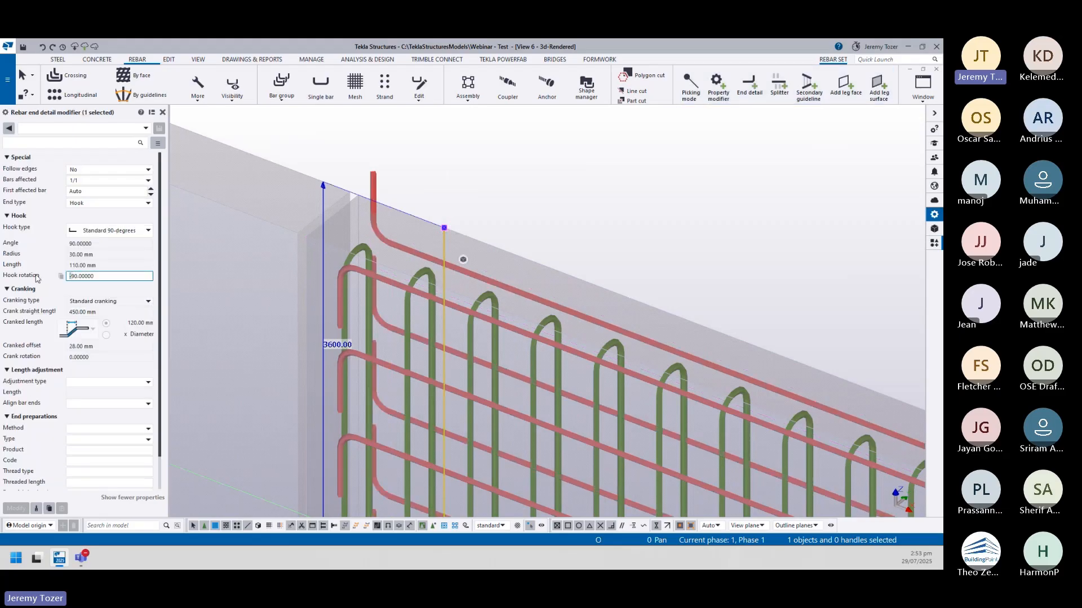
key(BackSpace)
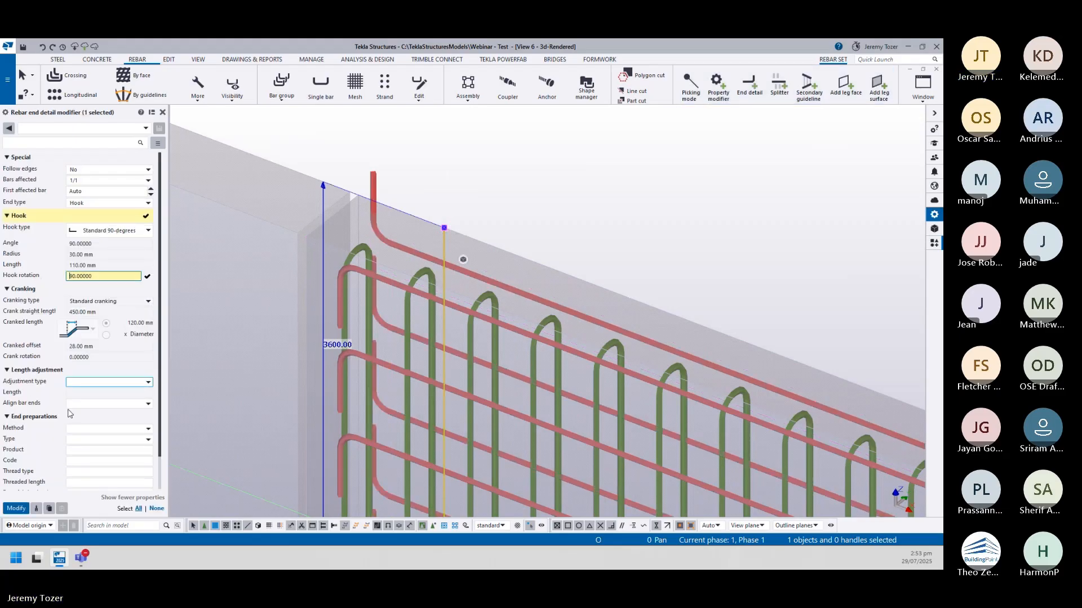
click(18, 507)
- Exclude the first and last bars from the wall panel's vertical rebar set
scroll(645, 210, down, 3)
scroll(645, 210, down, 5)
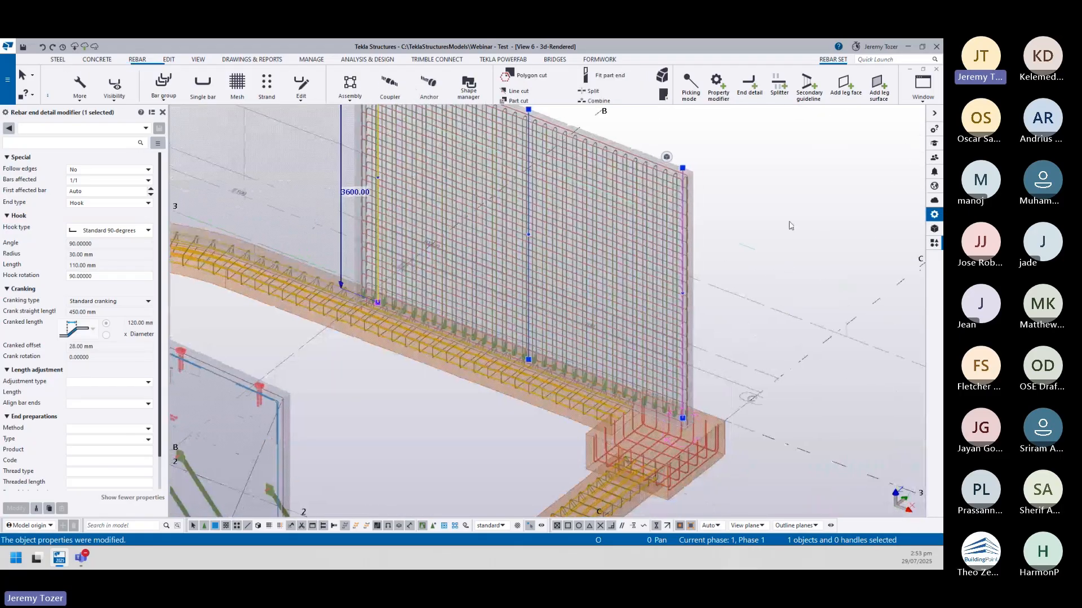
click(790, 226)
middle_drag(499, 295, 553, 394)
scroll(509, 206, up, 8)
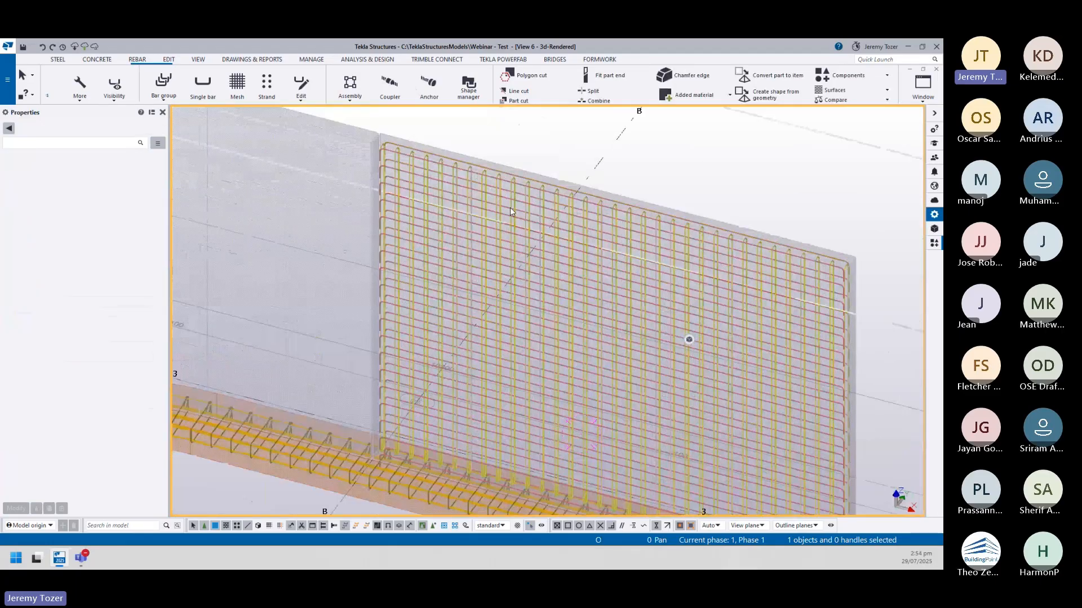
click(507, 173)
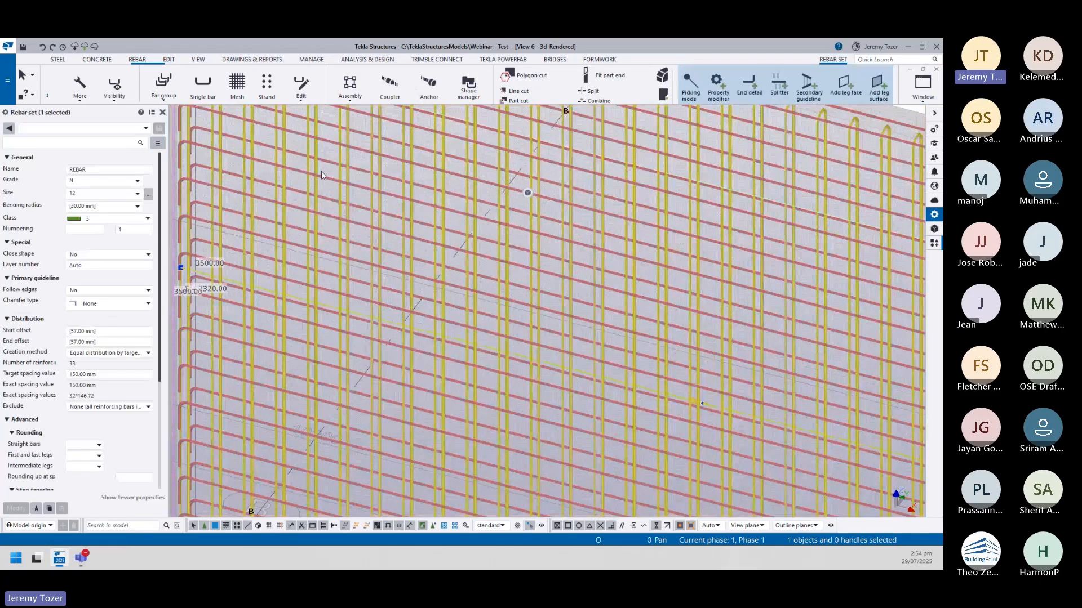
click(132, 341)
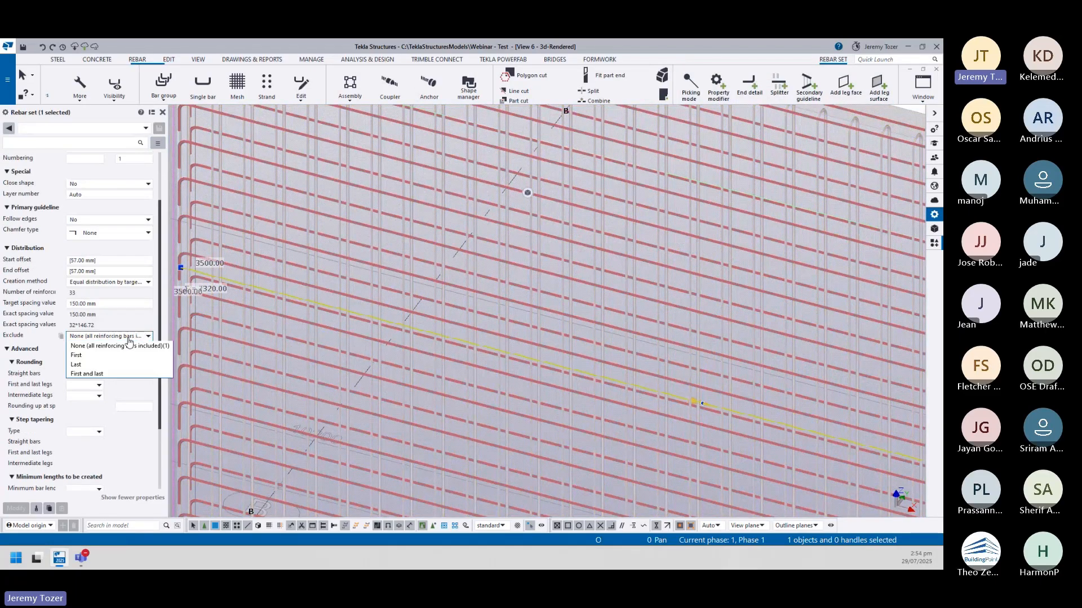
click(116, 376)
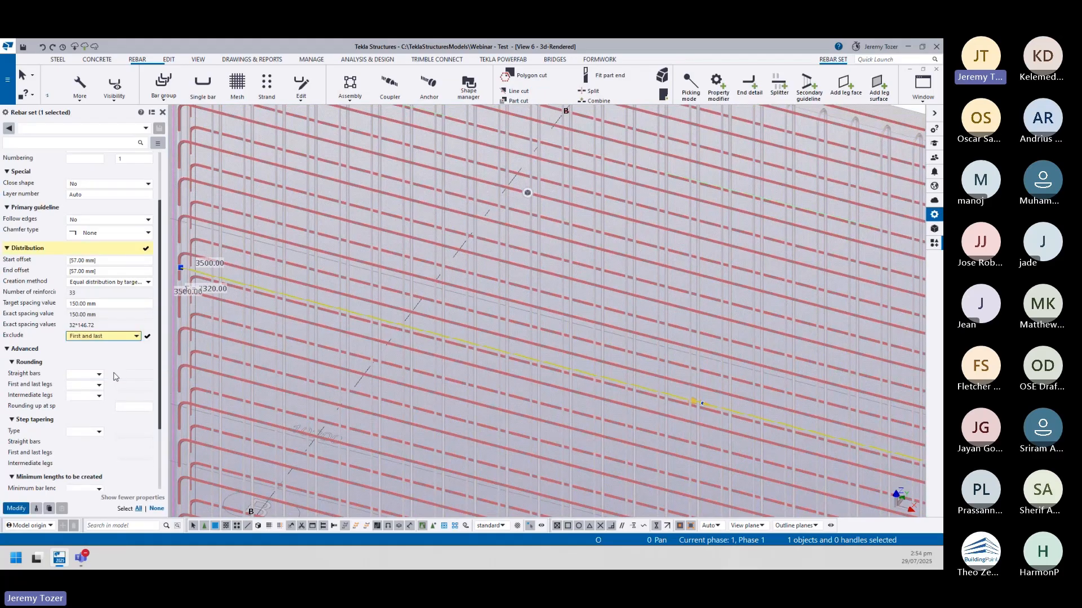
click(29, 509)
- Exclude the first and last bars from the wall panel's U-shaped vertical bars with the 200 mm target spacing
scroll(426, 496, down, 3)
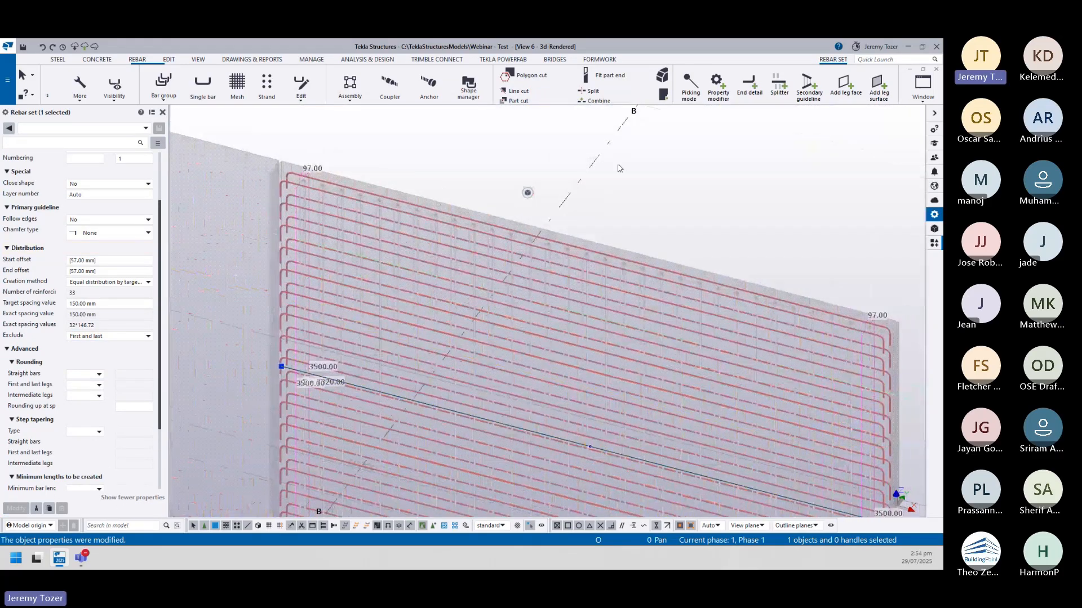
click(618, 168)
scroll(583, 174, up, 2)
click(518, 228)
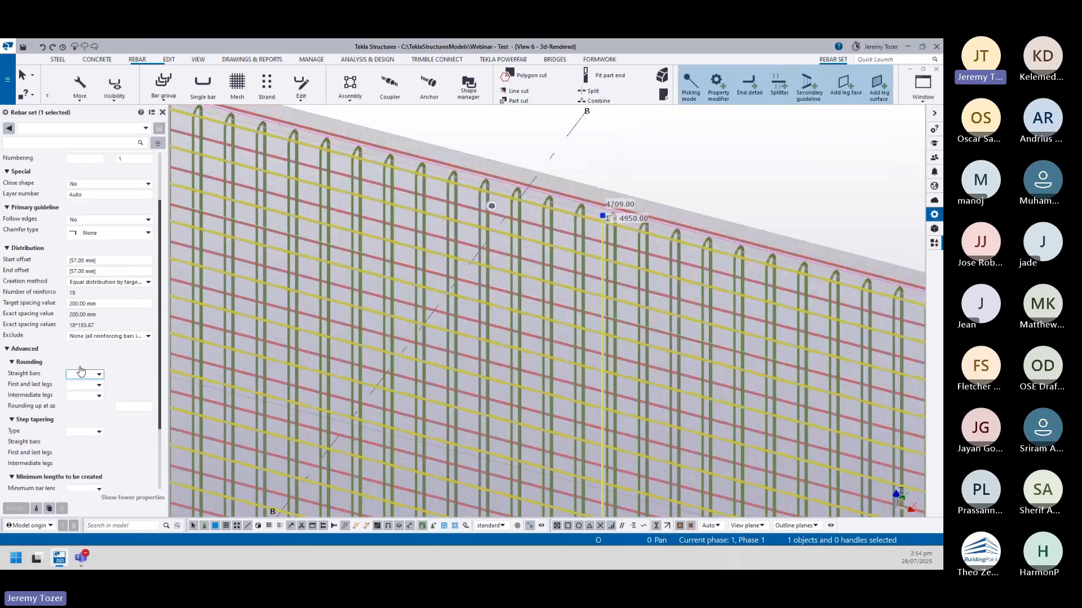
click(106, 336)
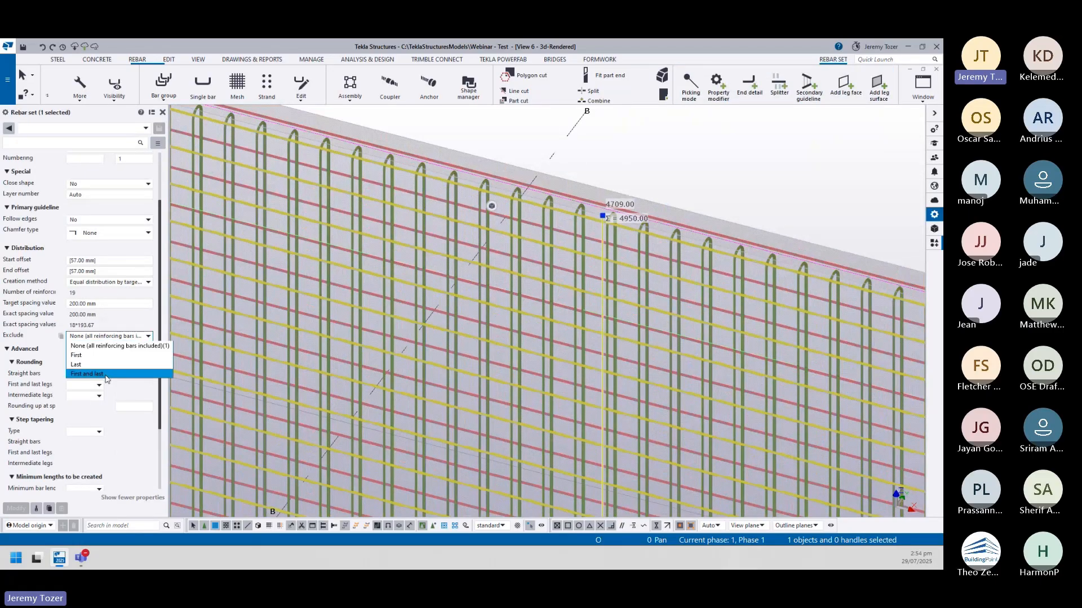
click(107, 375)
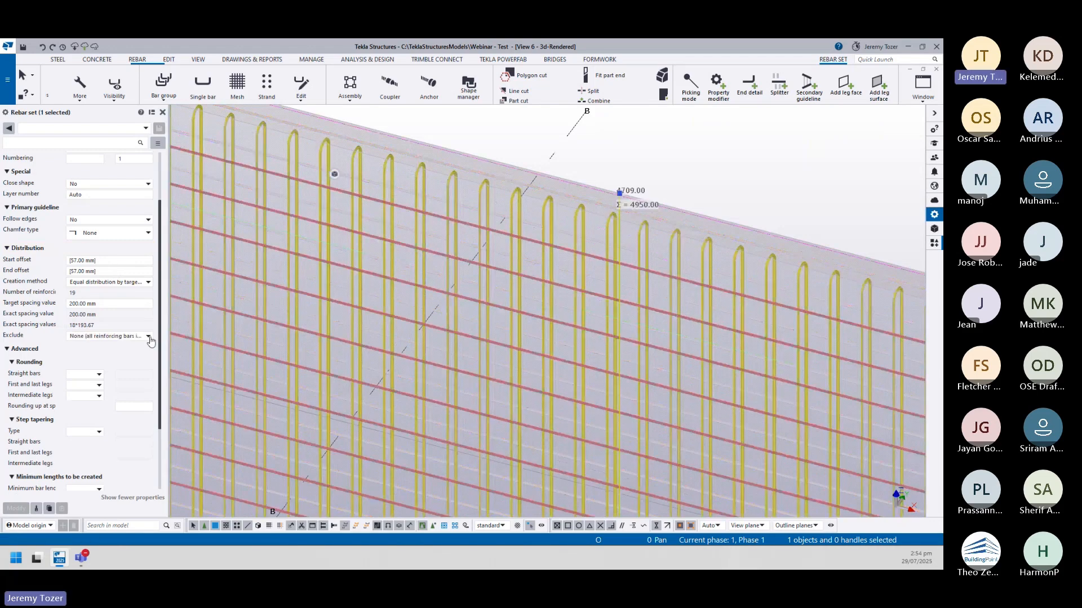
click(129, 336)
click(87, 374)
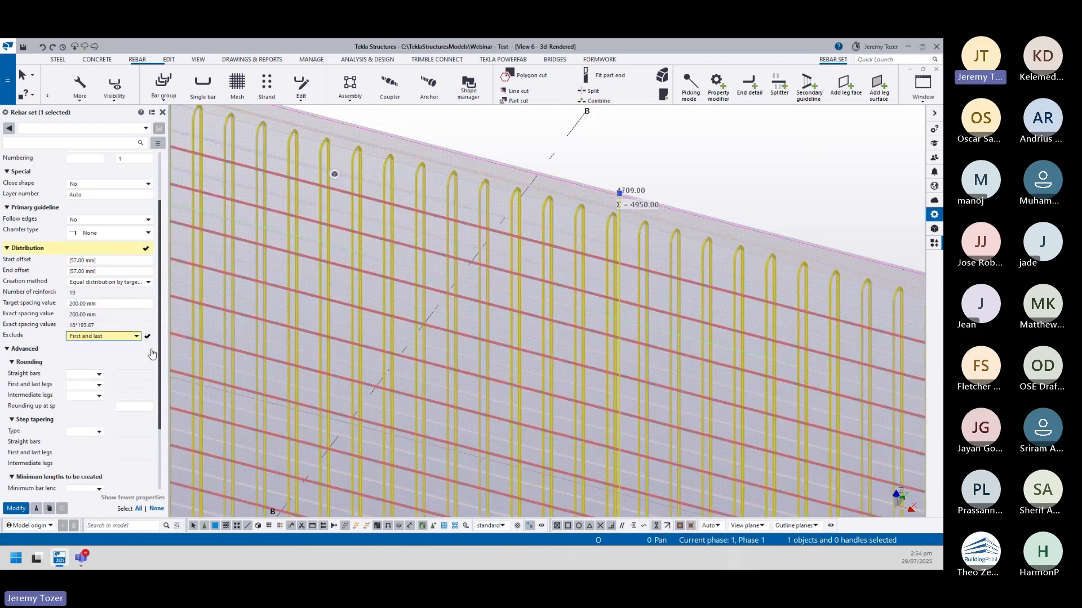
click(20, 510)
click(602, 184)
scroll(614, 207, down, 5)
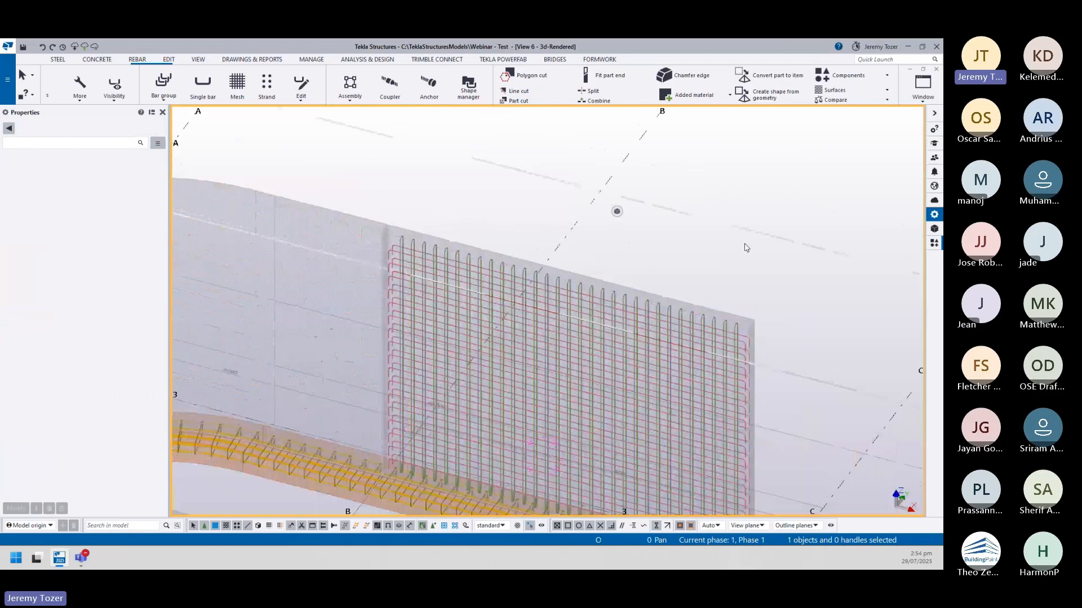
- Open the settings of the Edge and Corner Reinforcement (62) component from the concrete wall components
middle_drag(716, 212, 640, 142)
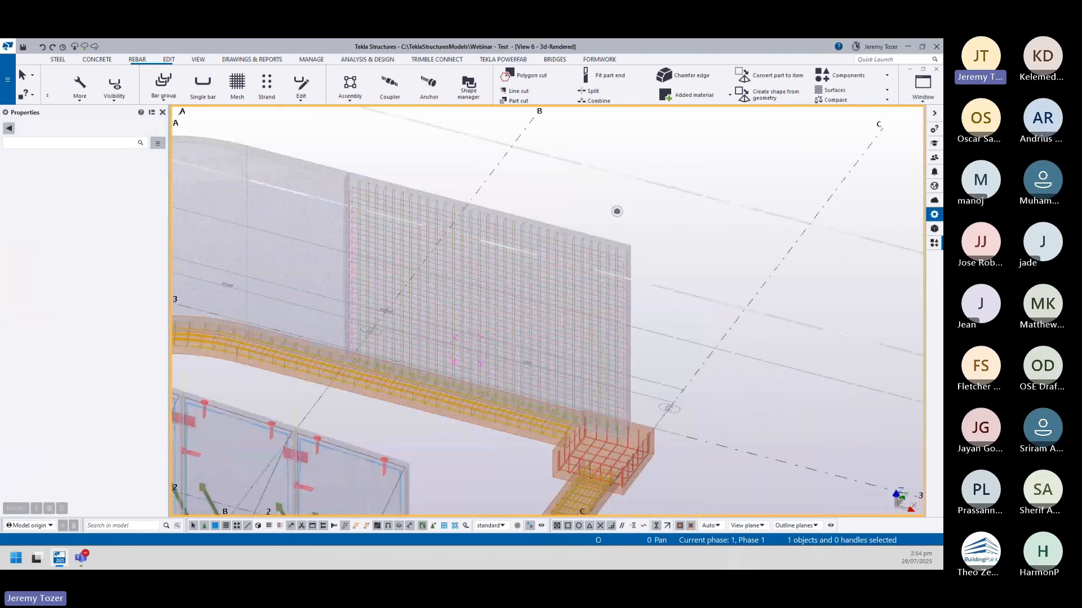
drag(0, 57, 787, 102)
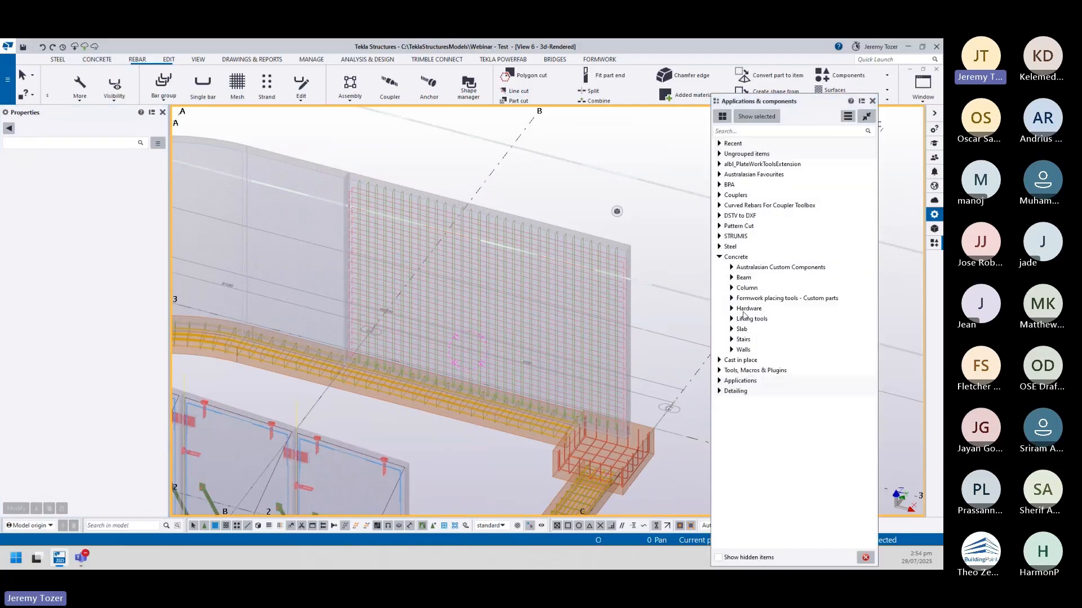
click(734, 352)
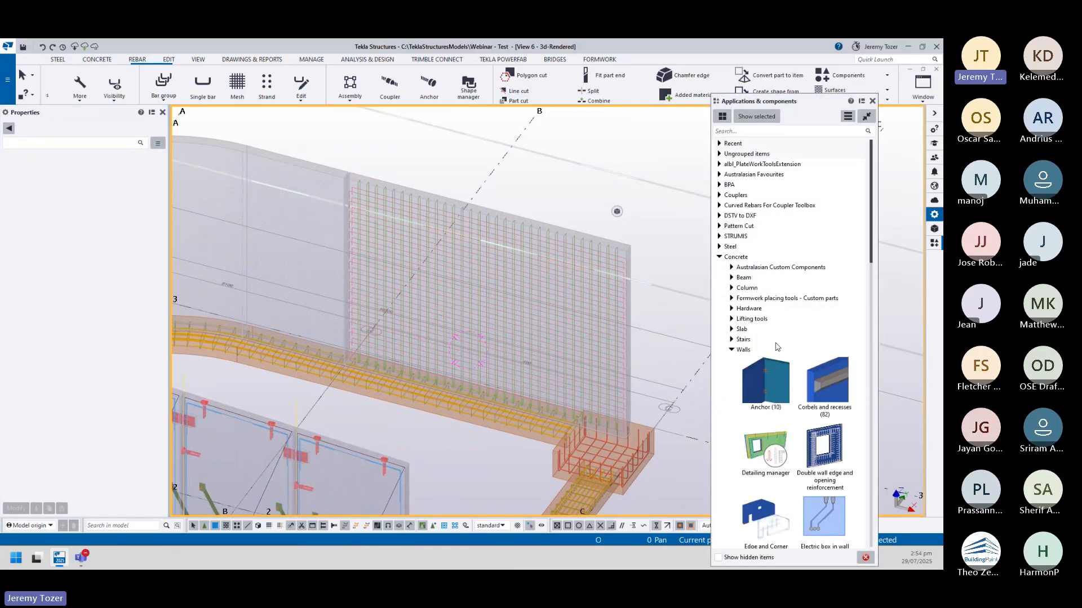
scroll(806, 375, down, 5)
click(760, 333)
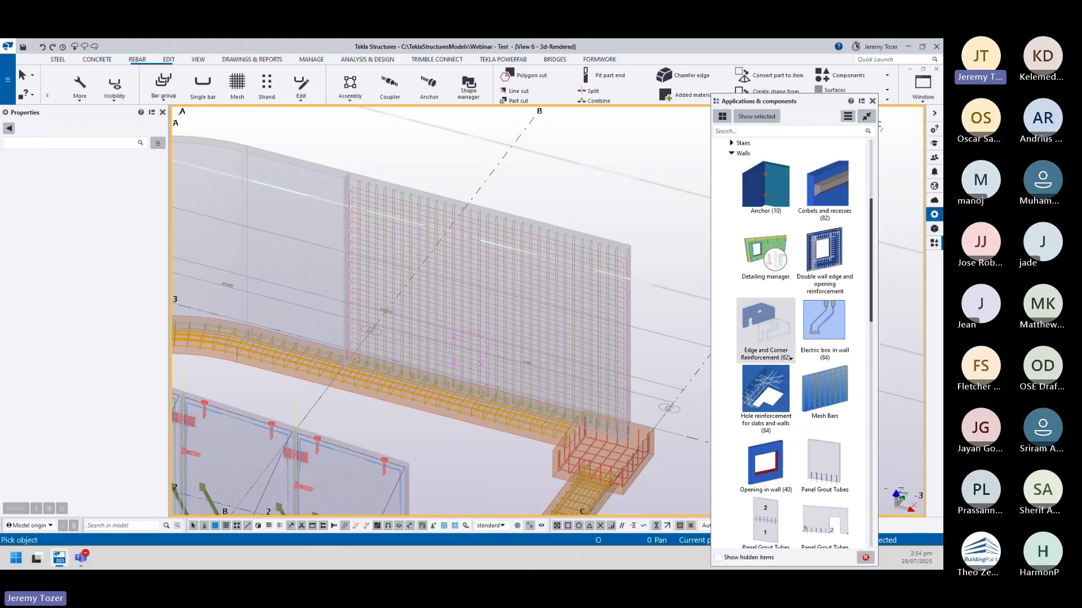
double_click(791, 358)
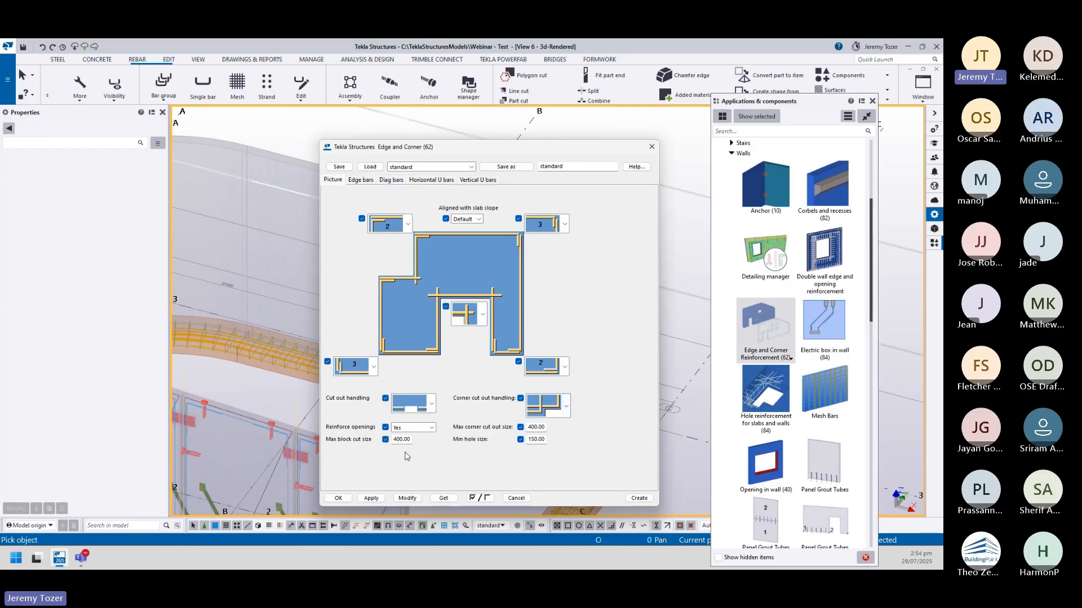
- Review the corner bar arrangements and set the component's edge bars to grade N, size 10 main bars with a 25 mm bending radius
click(408, 224)
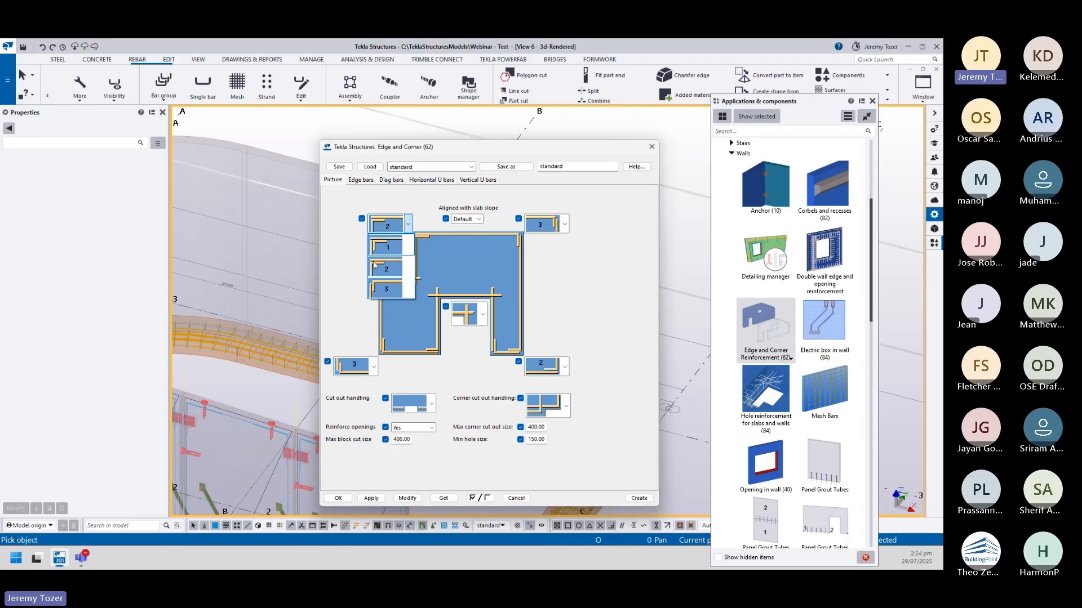
click(409, 224)
click(484, 317)
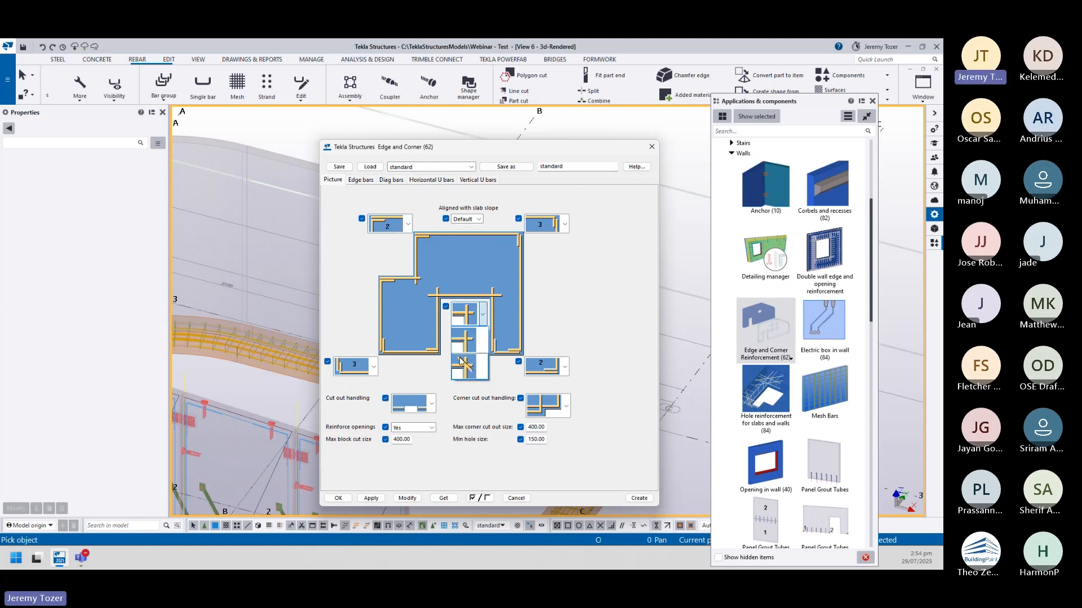
click(478, 331)
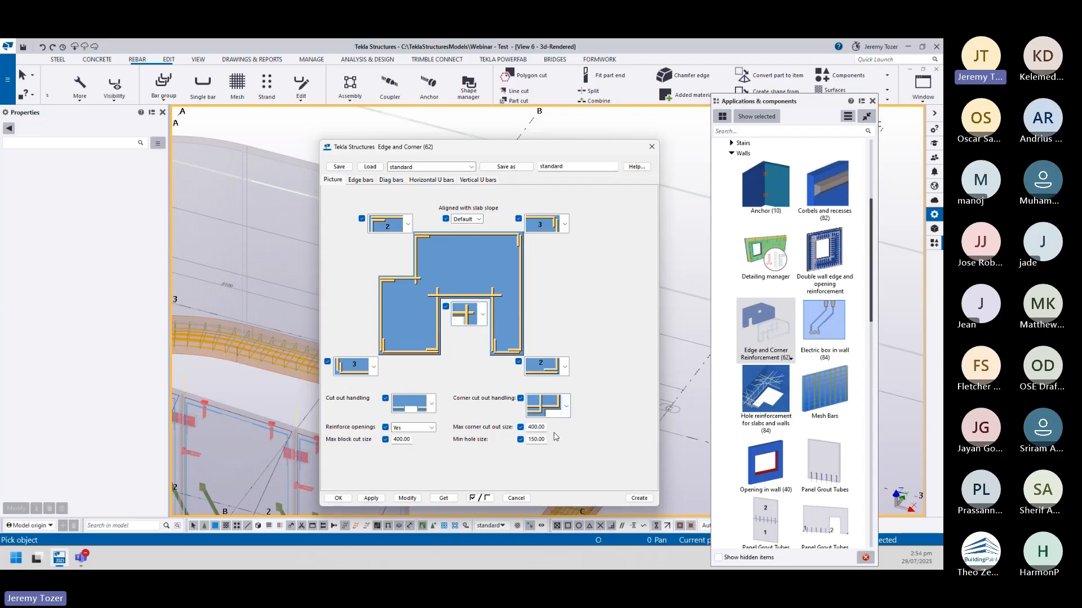
click(361, 180)
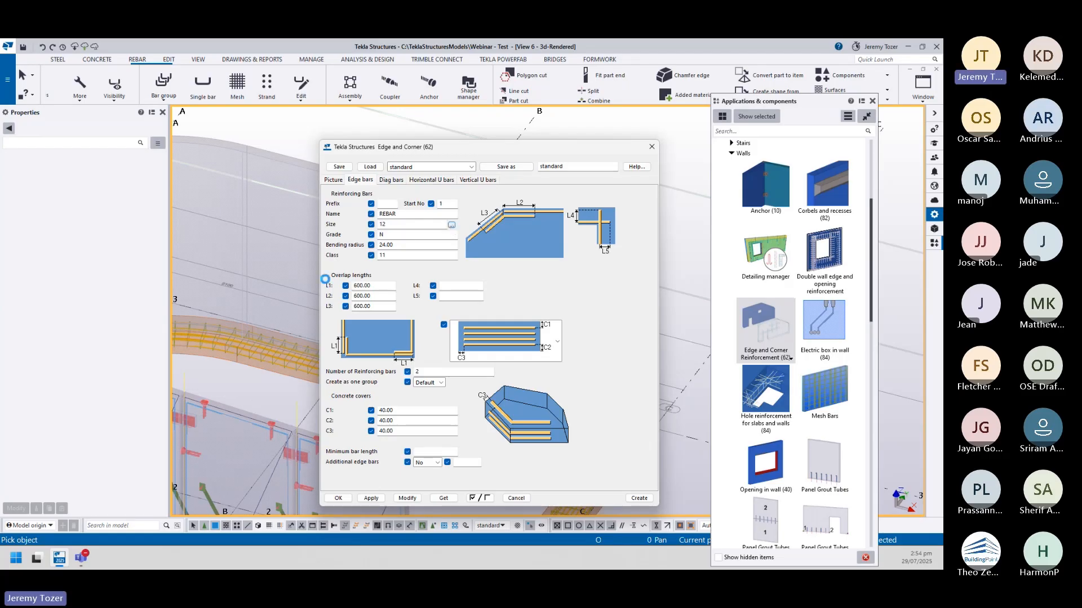
click(452, 226)
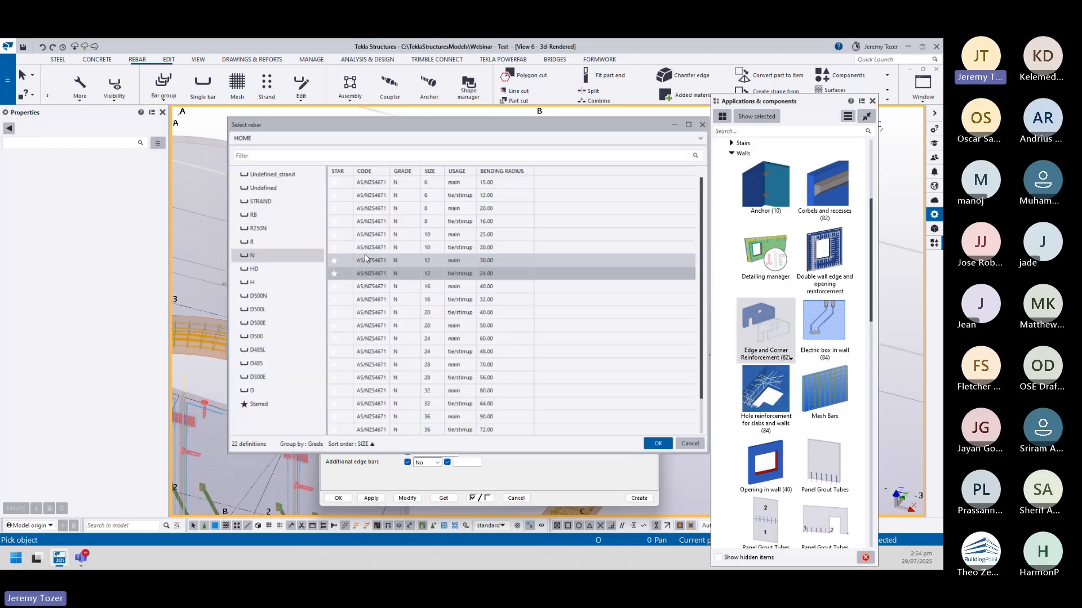
click(439, 234)
double_click(439, 237)
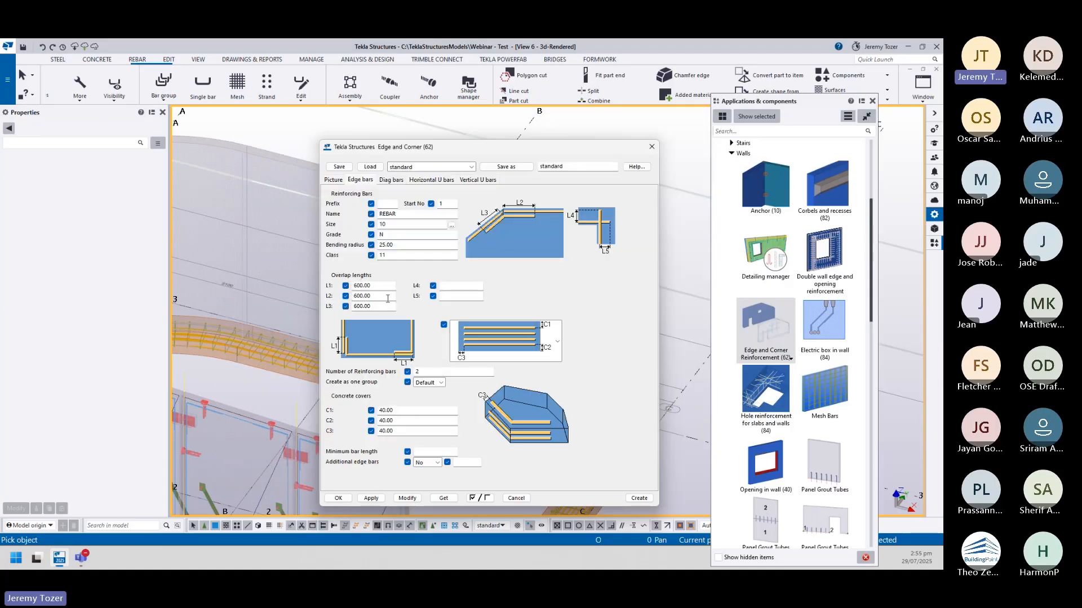
- Check the diagonal and U bar settings, accept the component's properties and apply the edge and corner reinforcement to the rebar-filled wall panel
click(391, 179)
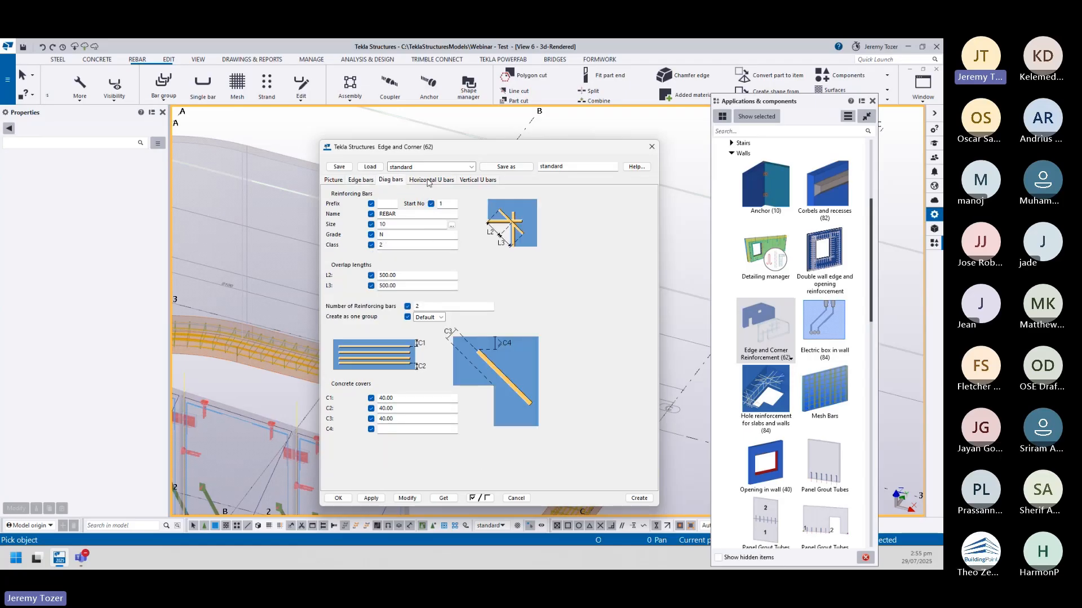
click(430, 181)
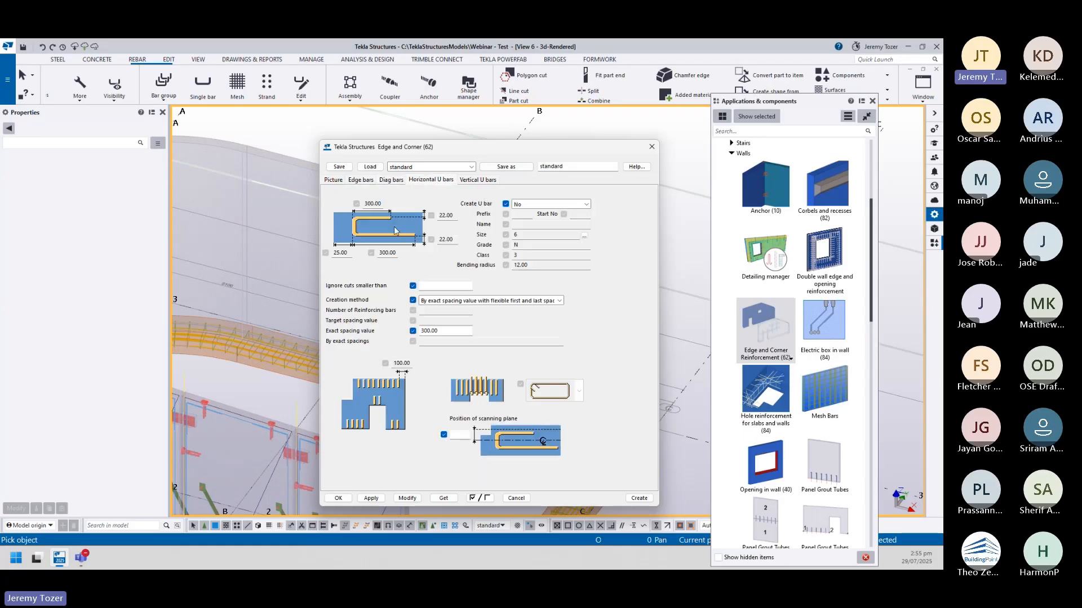
click(474, 180)
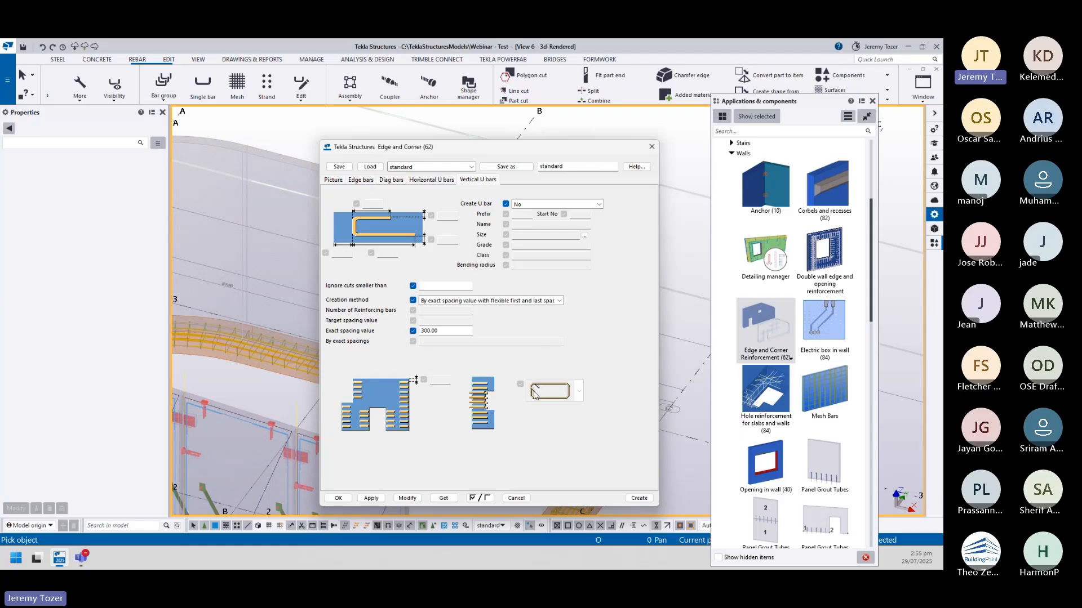
click(431, 180)
click(333, 180)
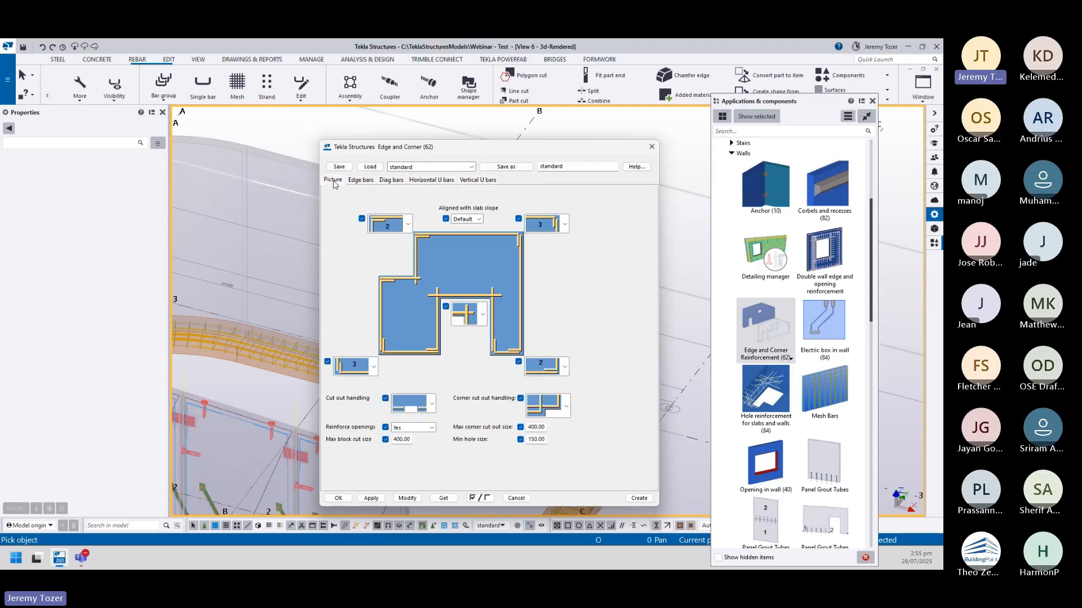
click(407, 498)
click(338, 498)
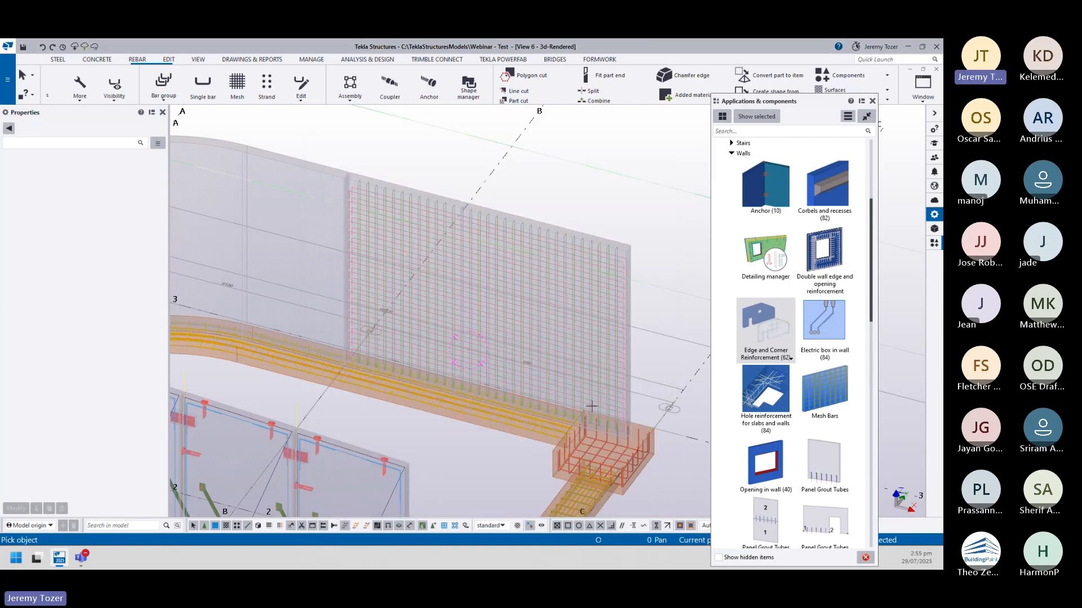
click(643, 181)
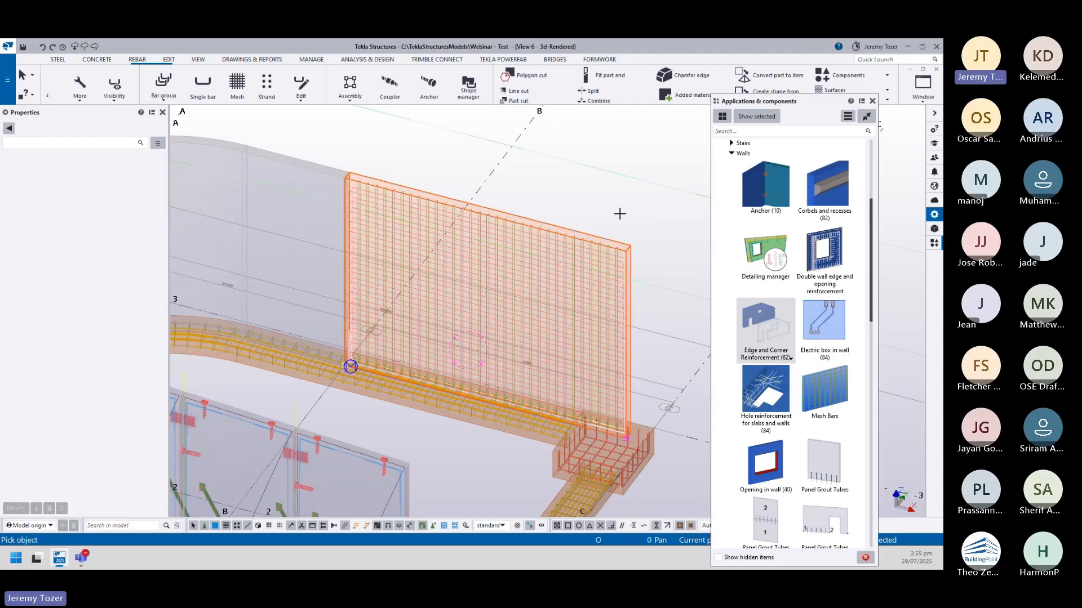
- Examine the new edge and corner bars around the wall panel's upper corners
scroll(627, 255, up, 8)
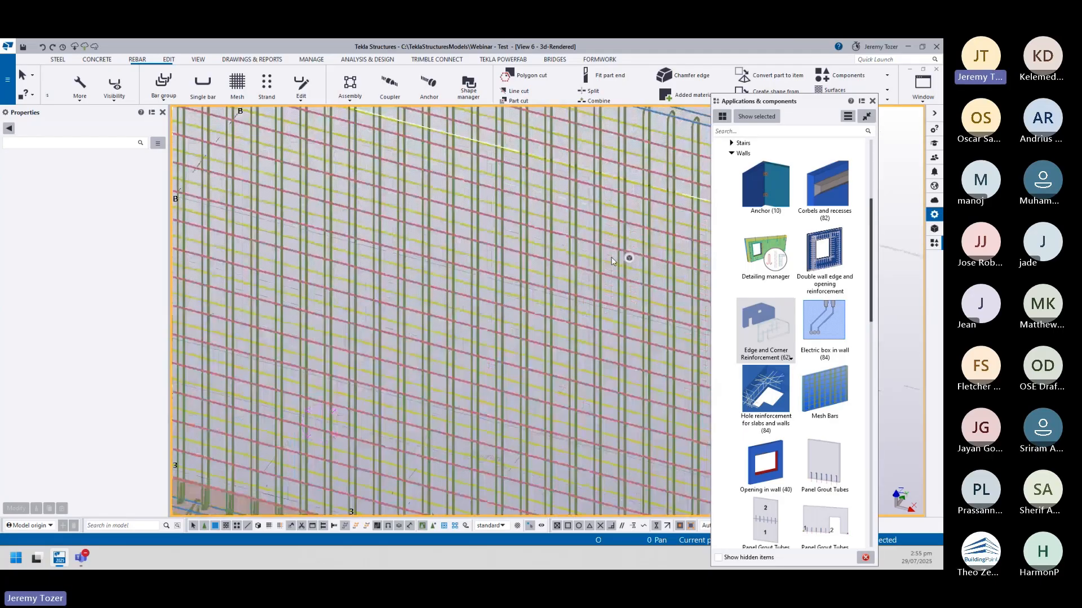
scroll(544, 252, up, 3)
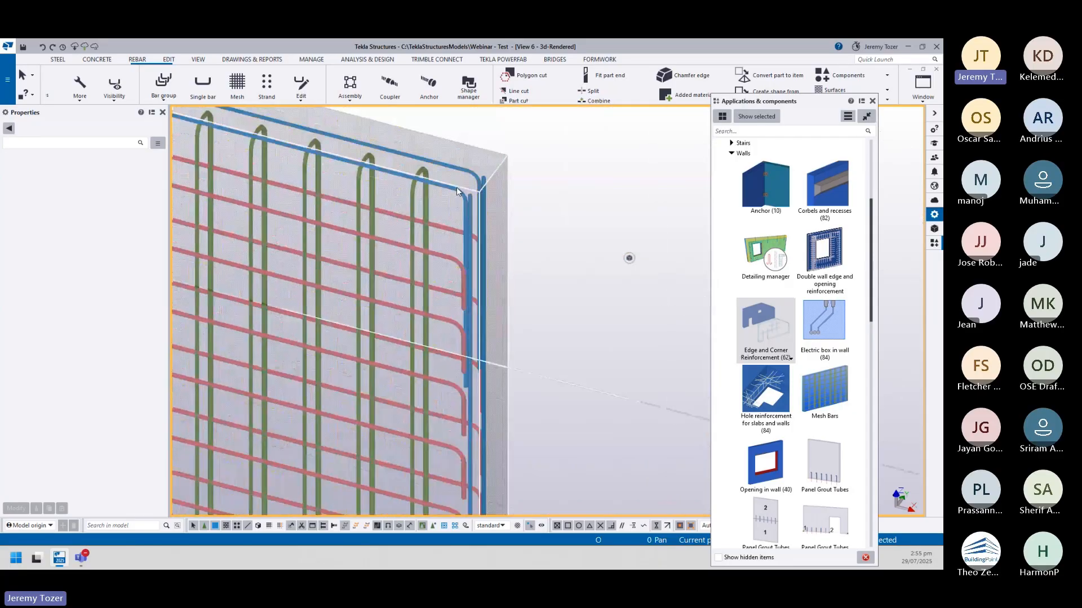
click(472, 269)
click(467, 263)
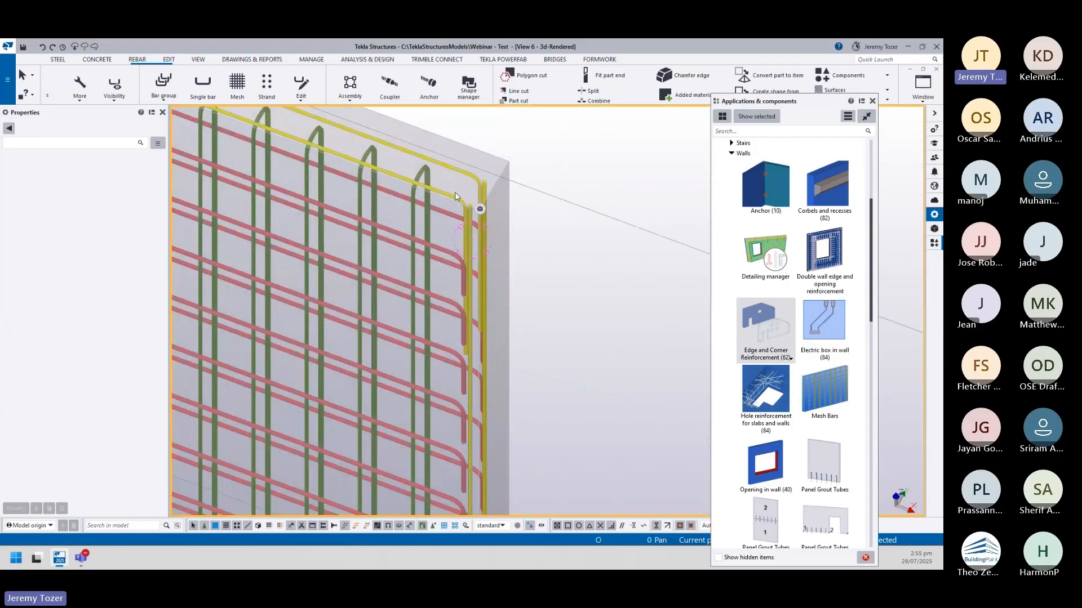
ctrl+middle_drag(448, 261, 443, 146)
scroll(442, 146, down, 8)
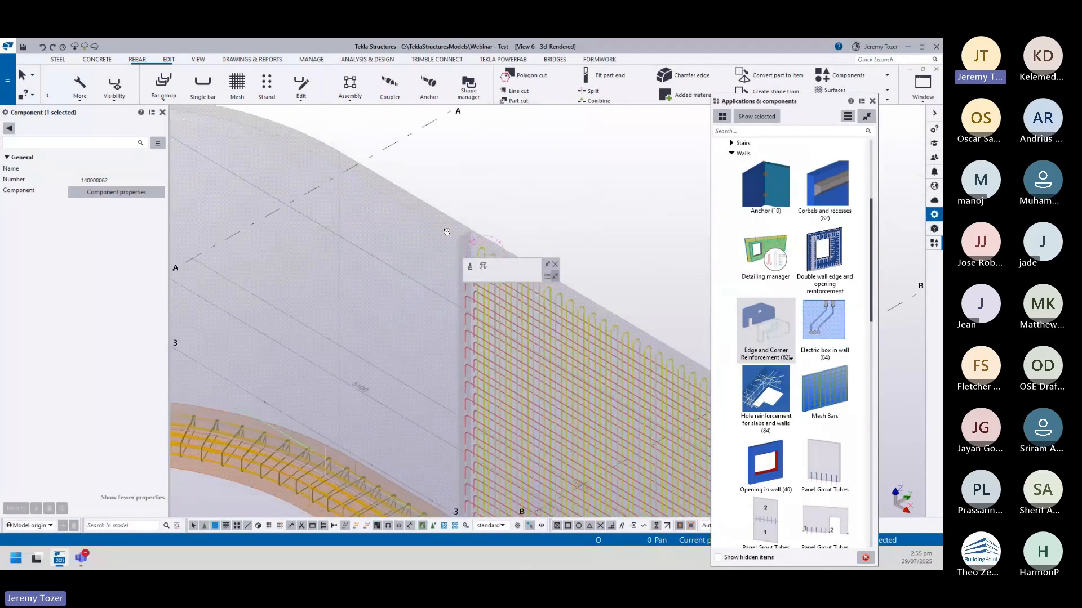
key(Escape)
- Start a crossing rebar set for the curved wall with grade N, size 10 main bars, 25 mm bending radius and class 3
mouse_move(407, 316)
ctrl+middle_down()
mouse_move(524, 164)
mouse_move(530, 199)
mouse_move(459, 201)
mouse_move(557, 212)
ctrl+middle_up()
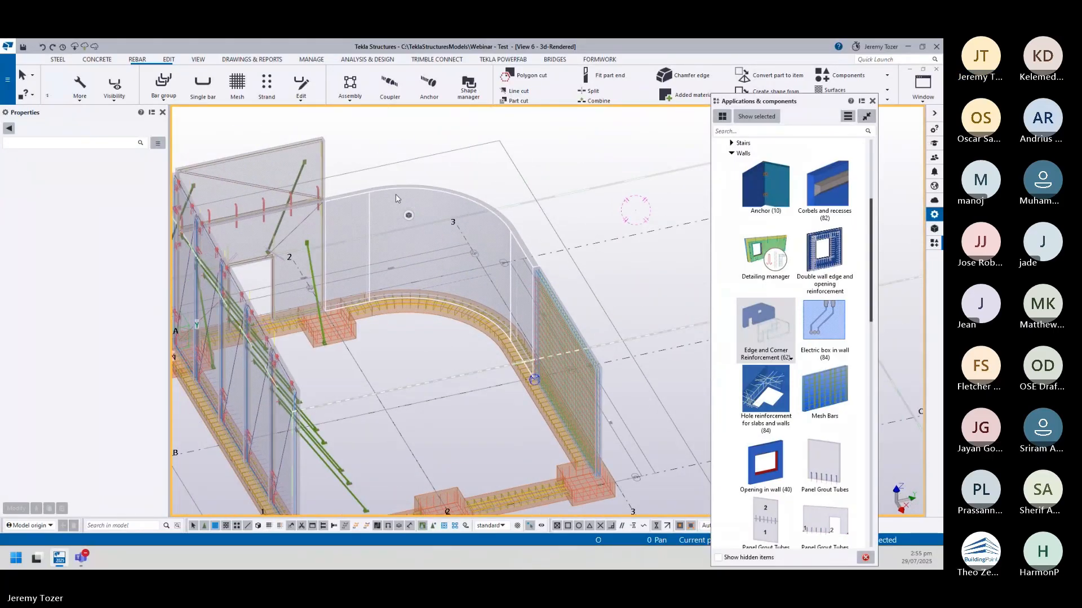
middle_drag(435, 355, 317, 340)
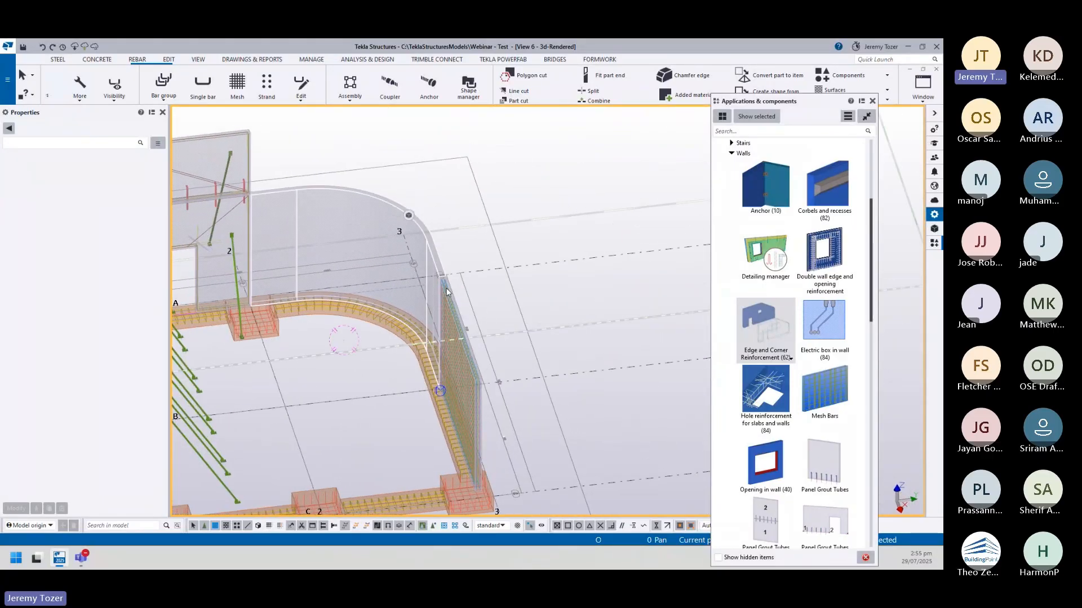
middle_drag(470, 151, 499, 150)
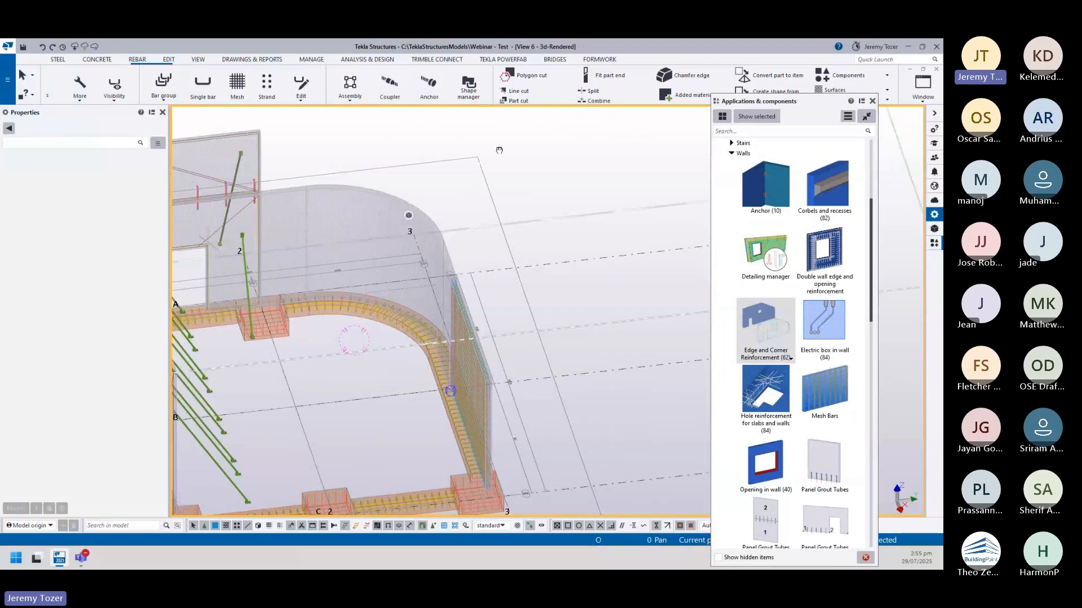
scroll(533, 171, down, 2)
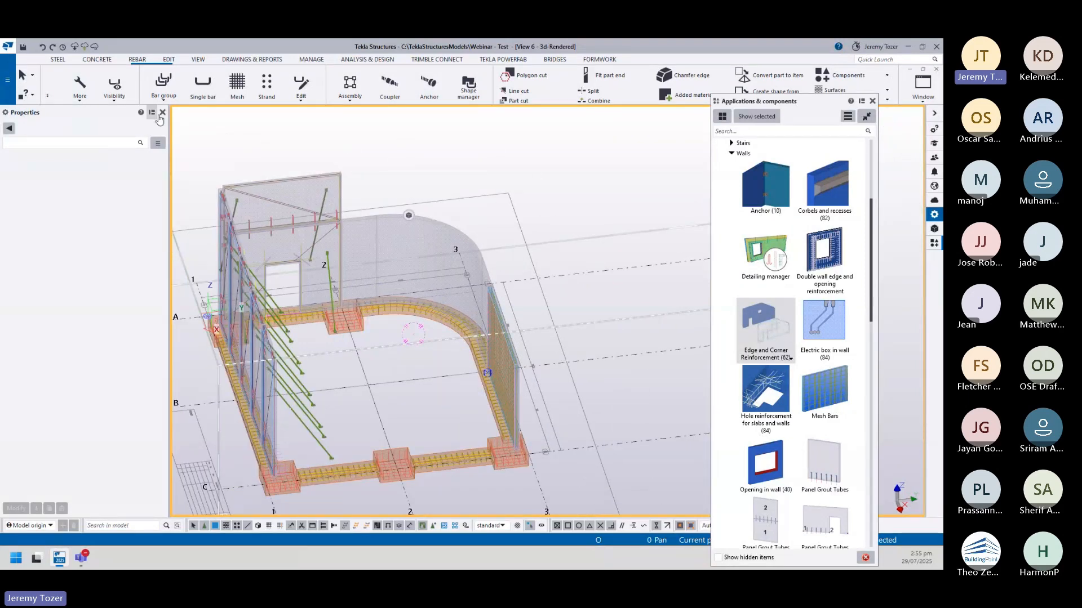
click(136, 60)
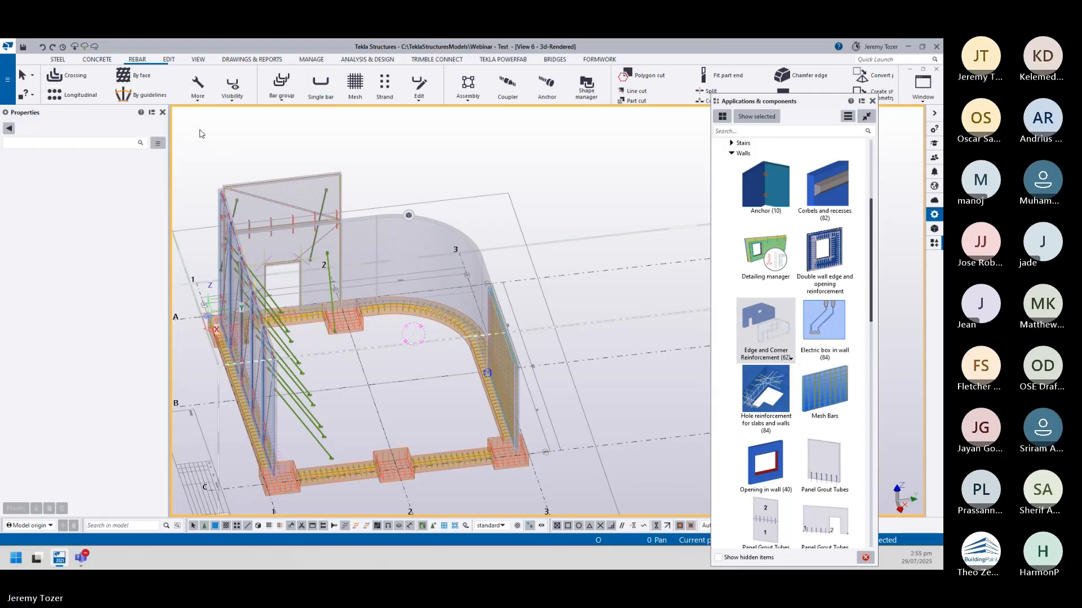
click(79, 76)
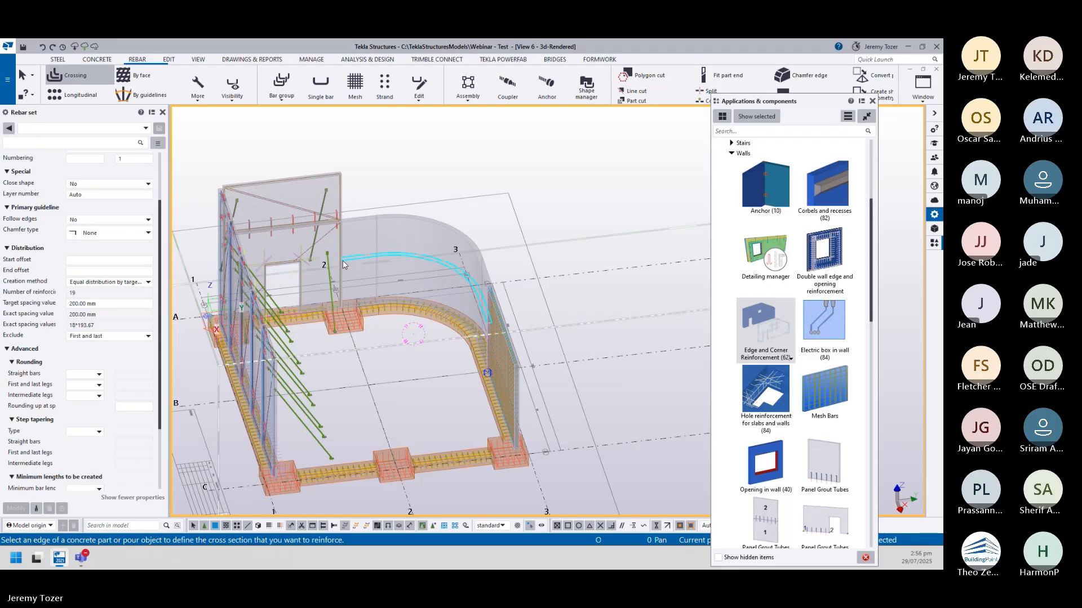
scroll(140, 186, up, 2)
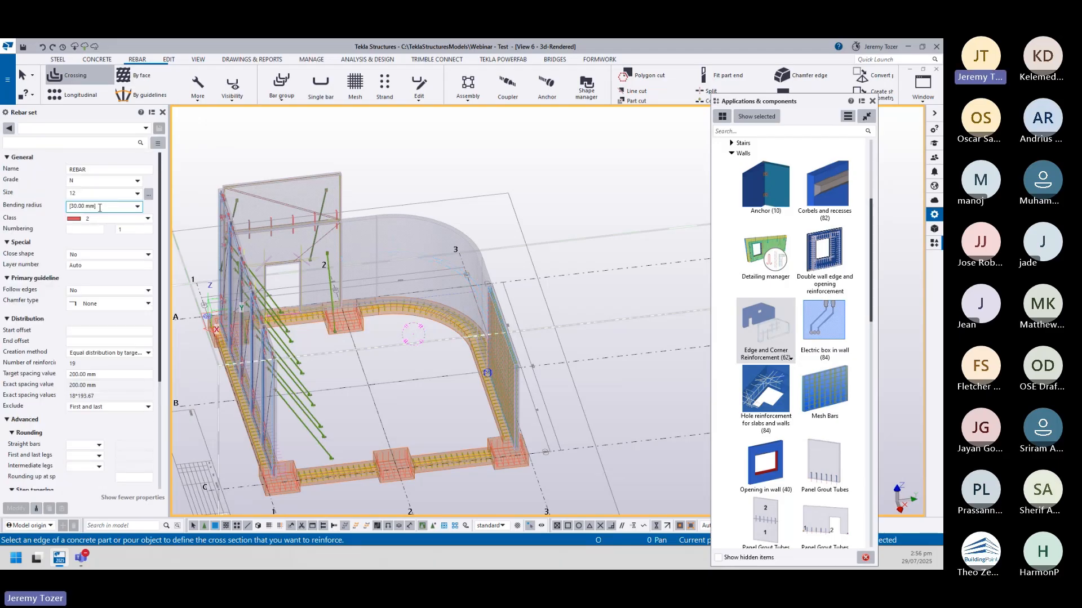
click(149, 194)
click(451, 239)
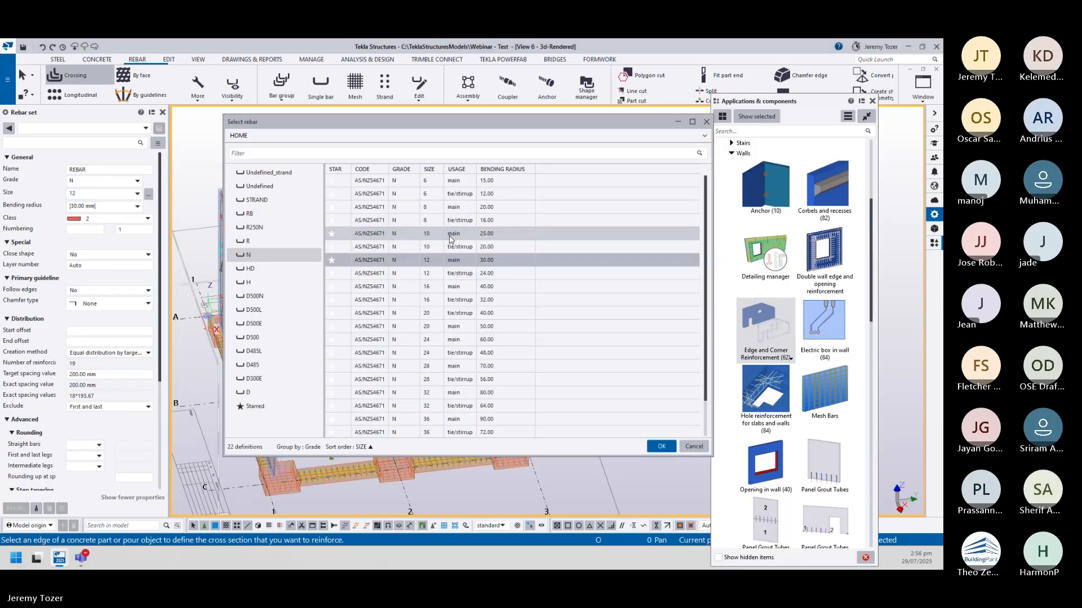
double_click(424, 239)
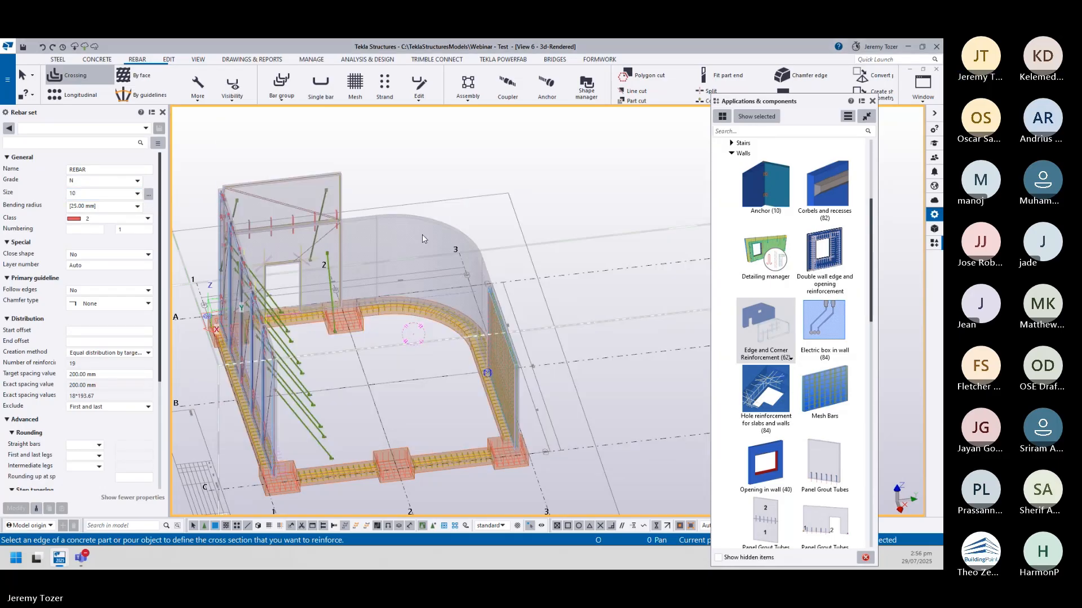
click(137, 218)
click(109, 256)
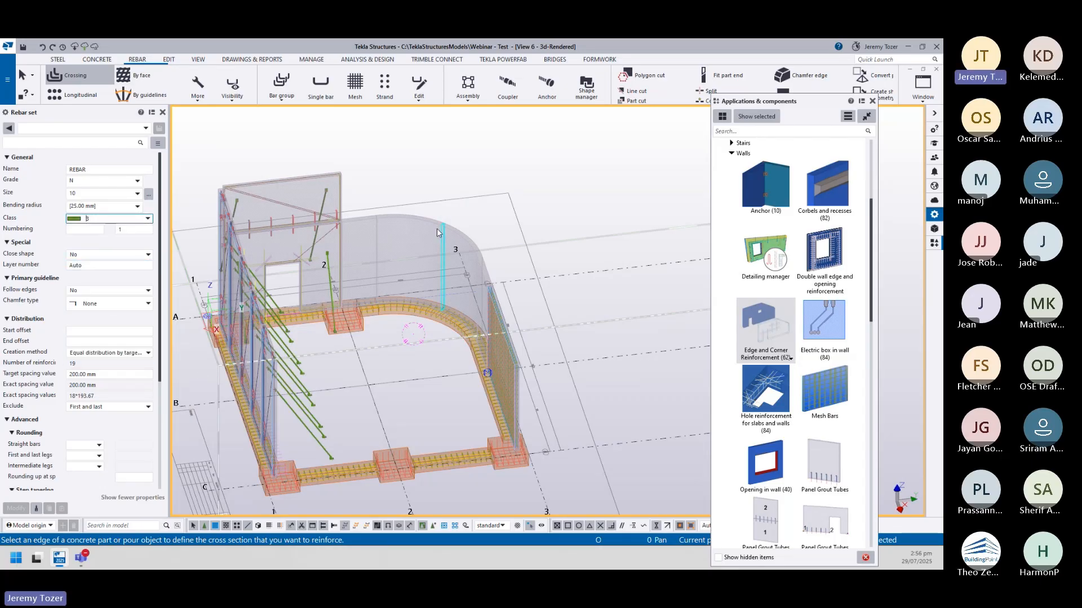
- Create the horizontal bars around the curved wall as a closed rebar set from its cross section and inspect them
click(345, 249)
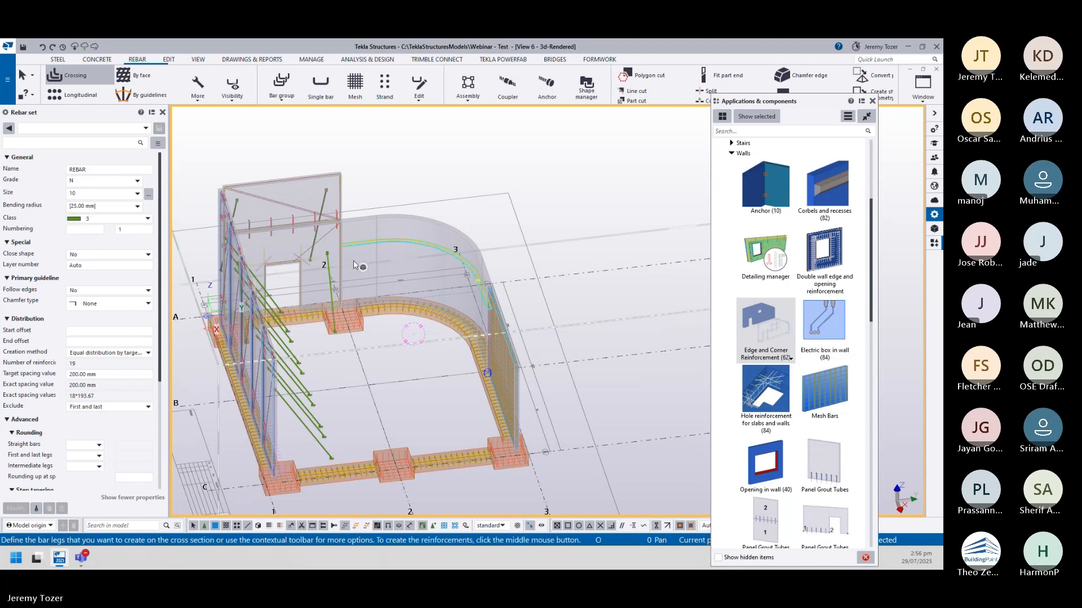
scroll(344, 248, up, 3)
scroll(319, 244, down, 3)
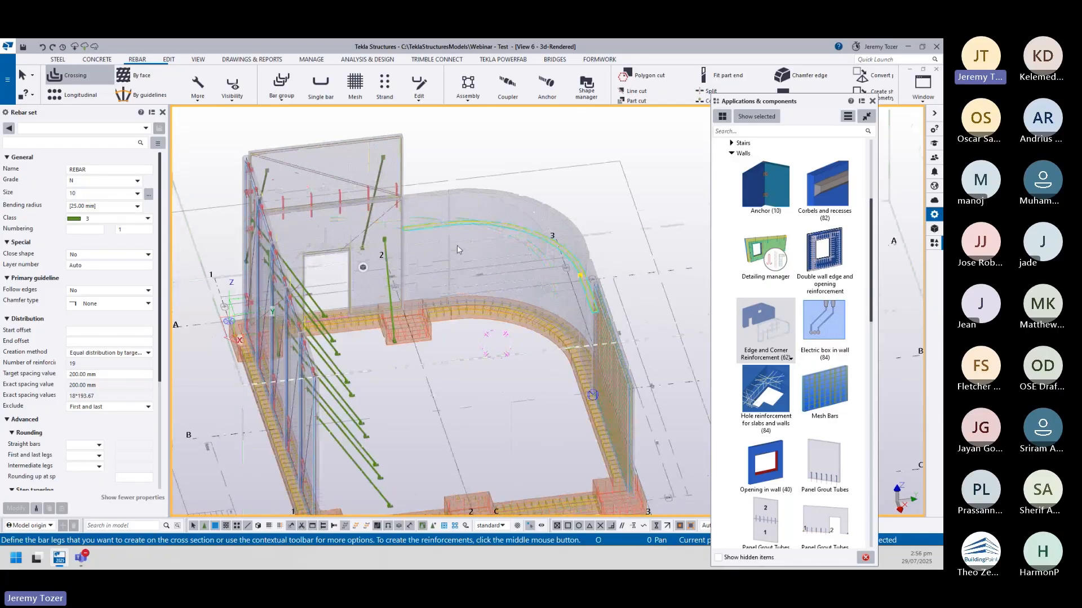
middle_click(470, 250)
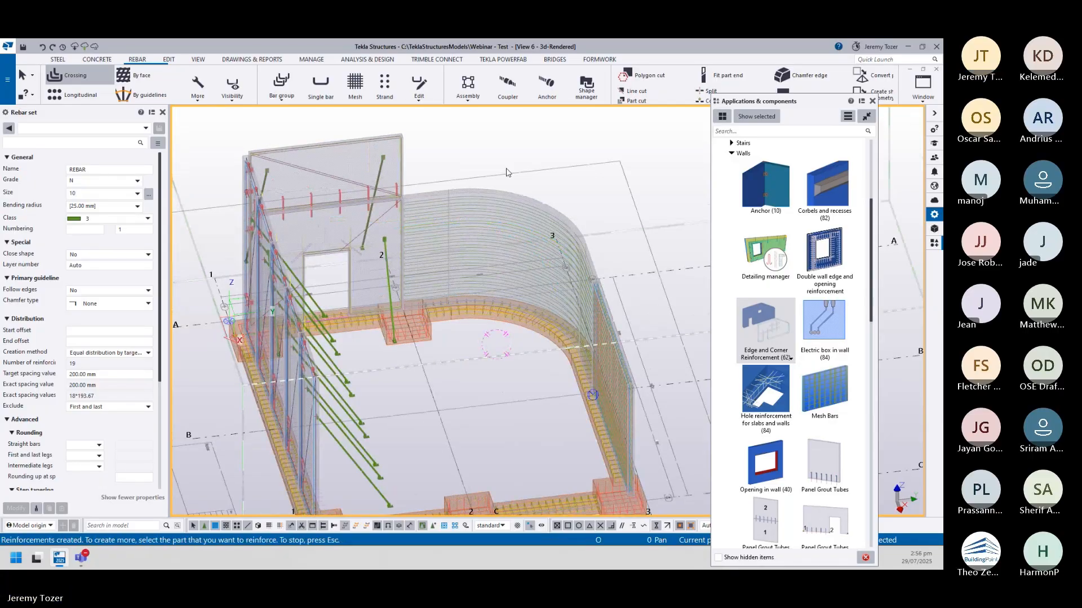
scroll(524, 225, up, 4)
mouse_move(478, 216)
ctrl+middle_down()
mouse_move(543, 306)
mouse_move(529, 323)
mouse_move(497, 226)
ctrl+middle_up()
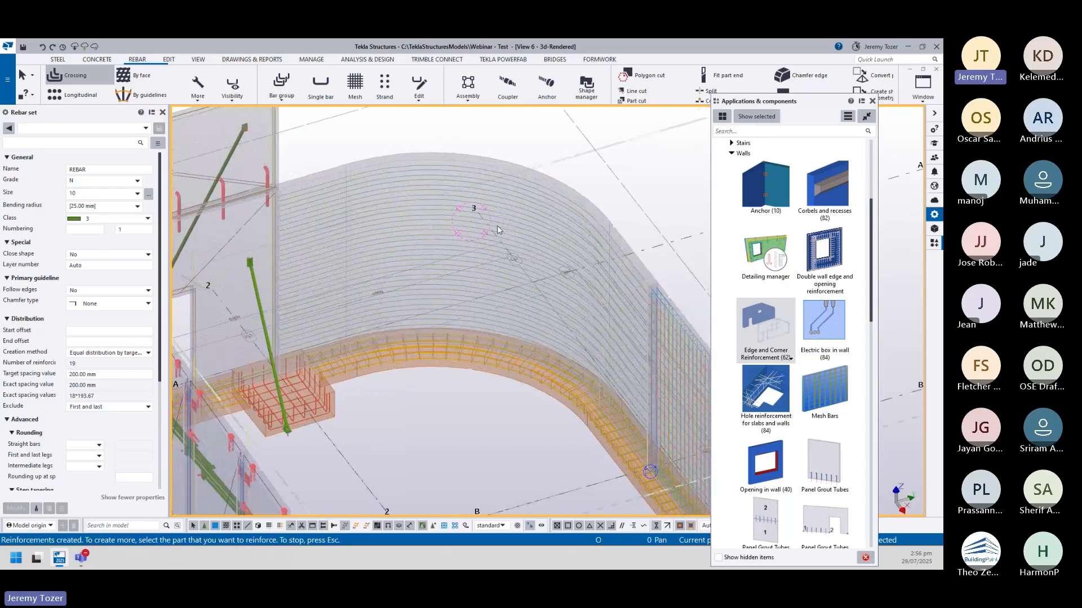
scroll(497, 226, down, 5)
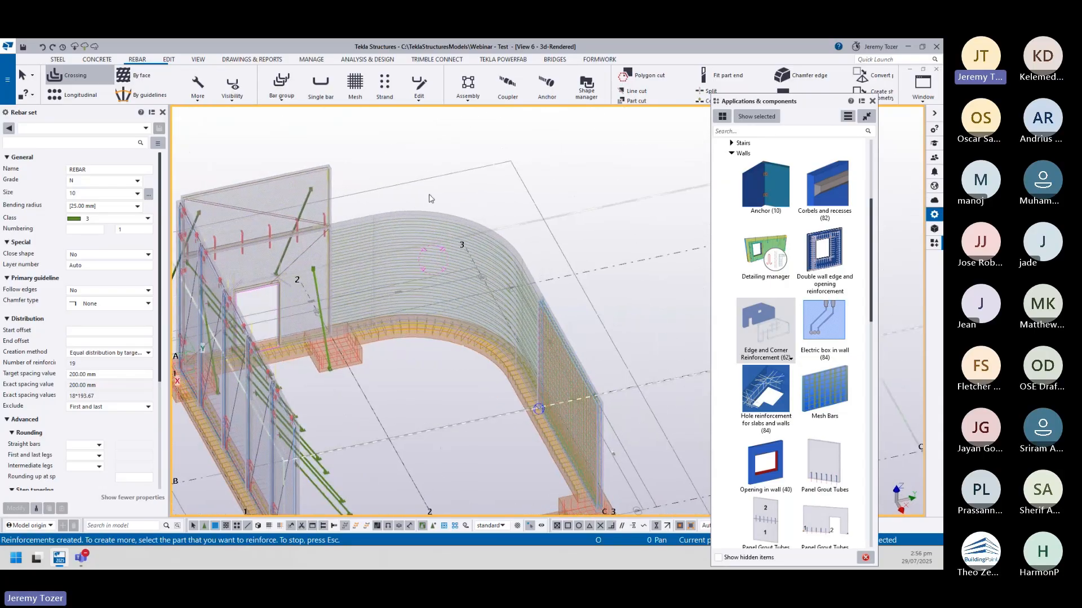
scroll(405, 218, up, 1)
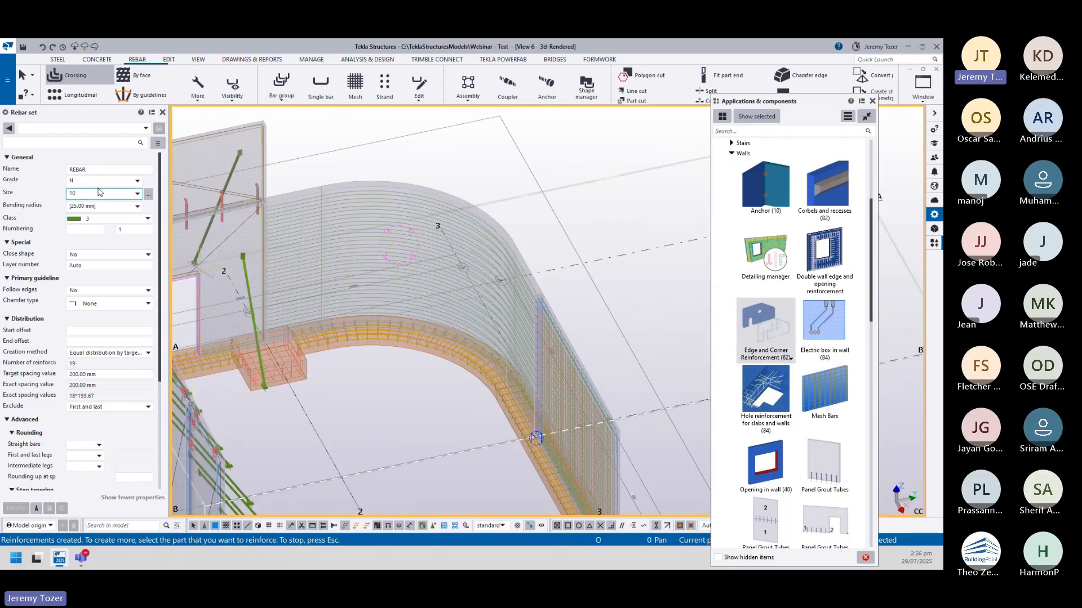
- Set the next crossing rebar set to grade N, size 12 main bars with 30 mm bending radius and class 2
click(148, 194)
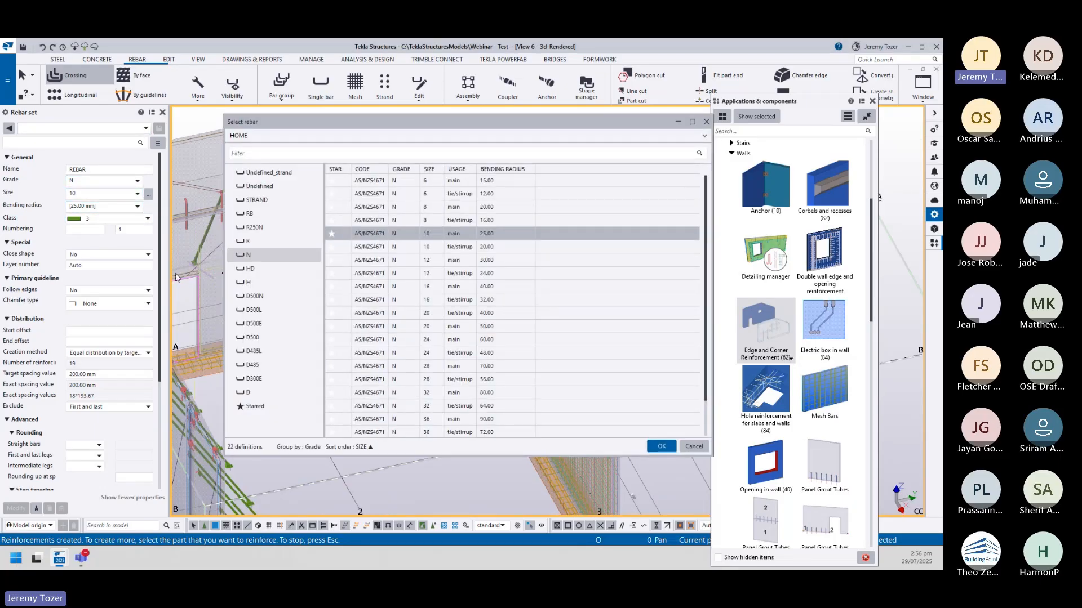
click(695, 447)
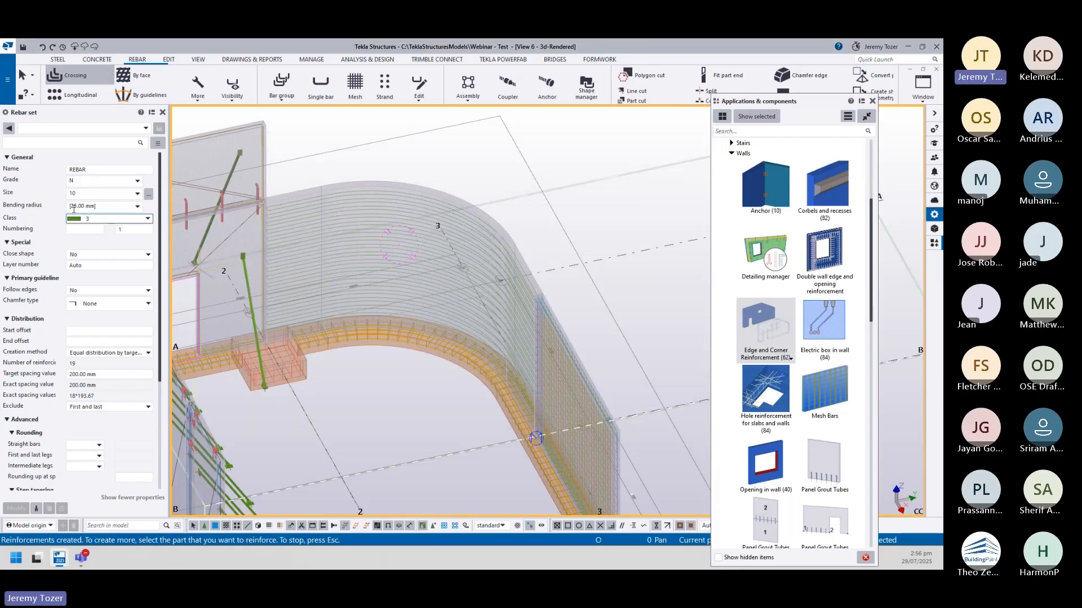
click(148, 194)
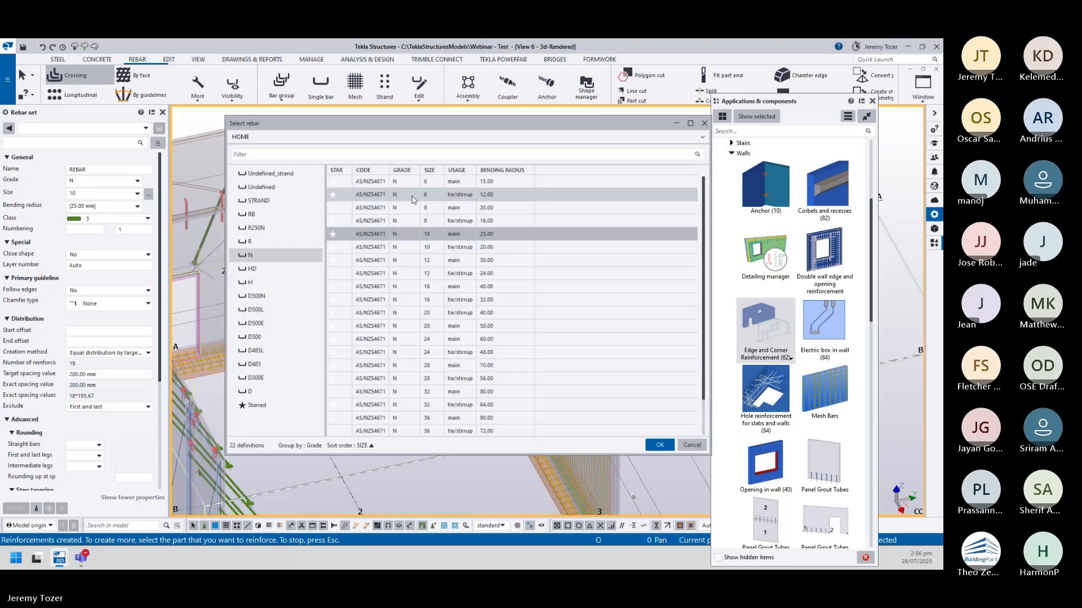
click(450, 260)
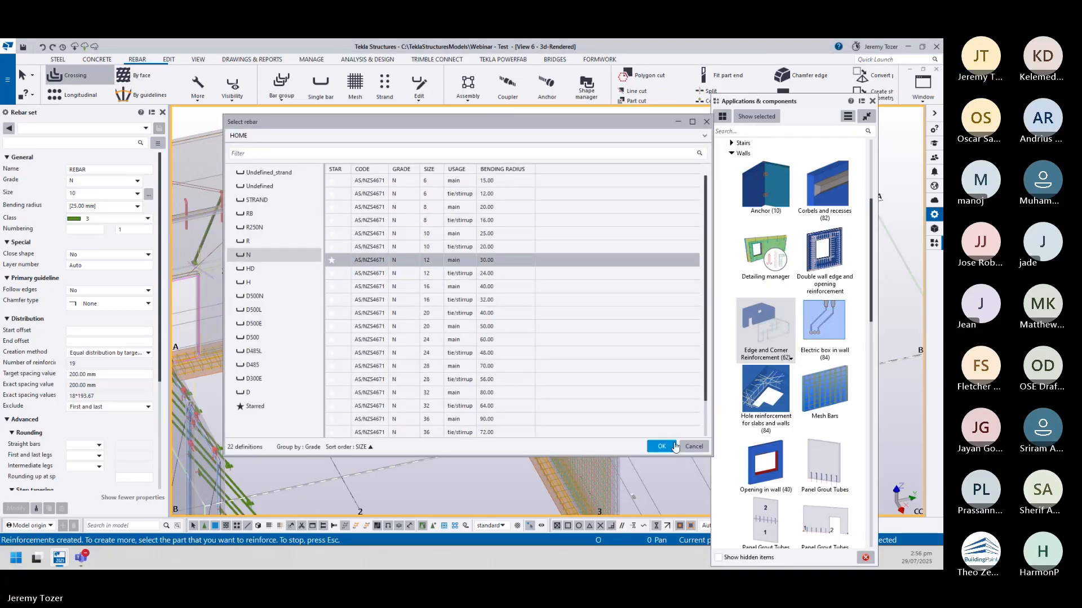
click(661, 446)
click(147, 220)
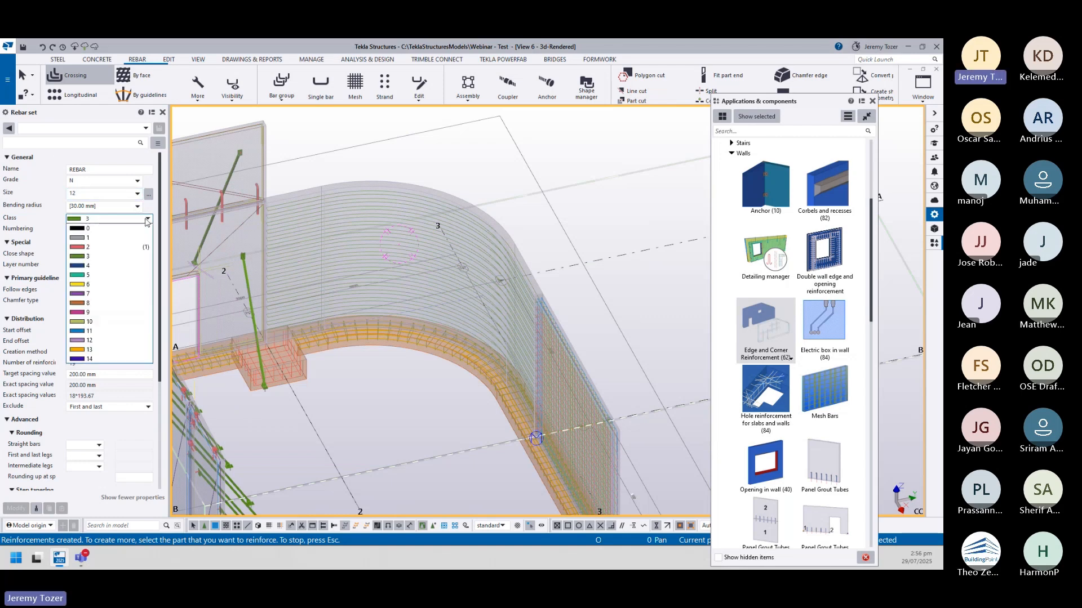
click(90, 247)
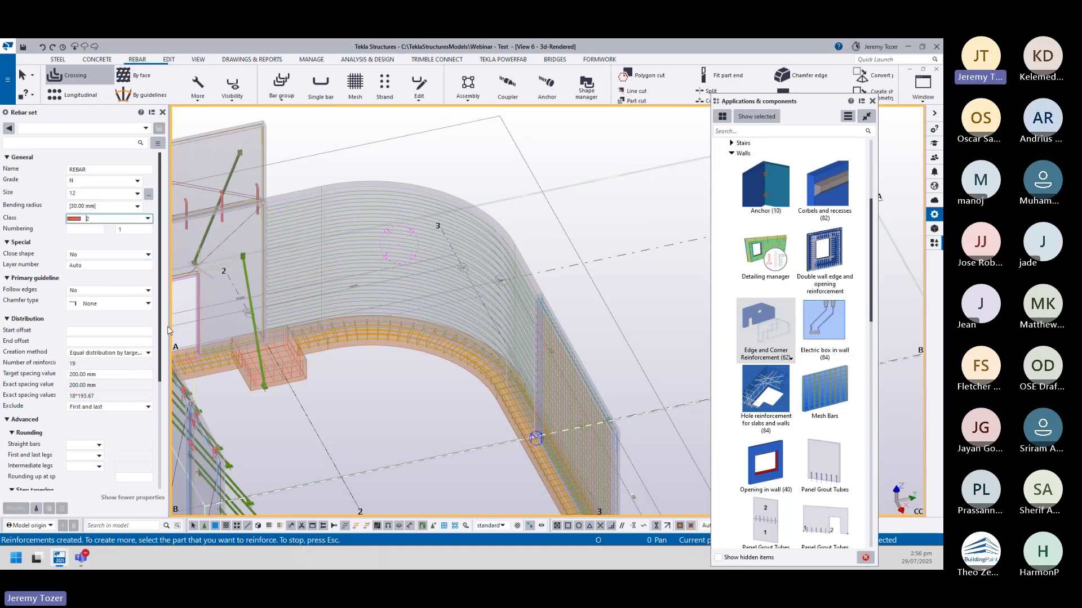
- Create the vertical bars along the curved wall from its vertical cross section and end the rebar command
click(377, 189)
ctrl+middle_drag(375, 226, 338, 257)
scroll(338, 363, up, 4)
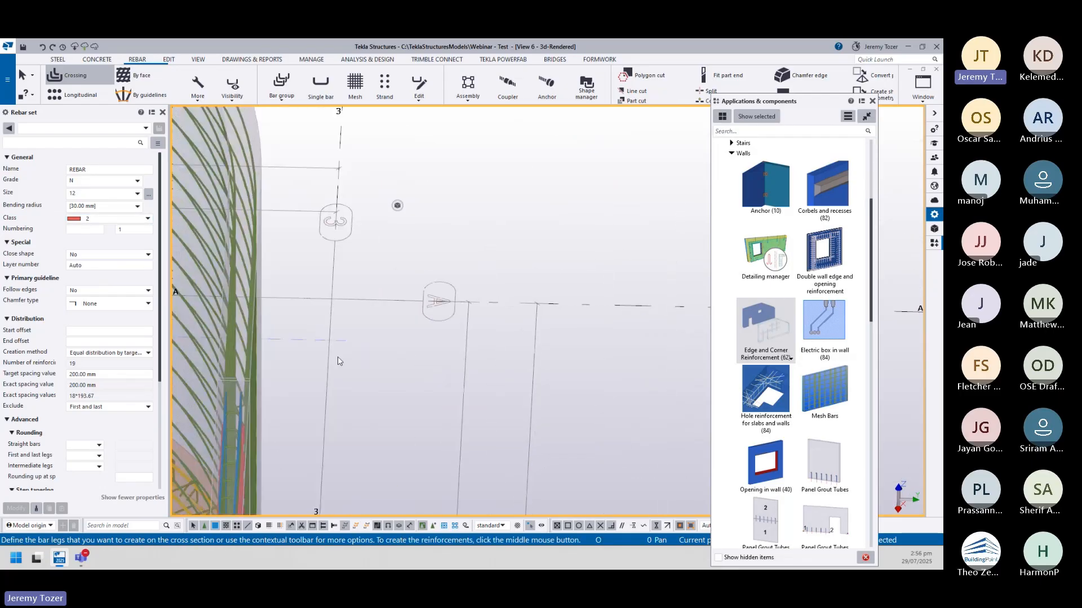
middle_drag(338, 363, 668, 313)
middle_drag(265, 375, 339, 317)
scroll(339, 317, up, 3)
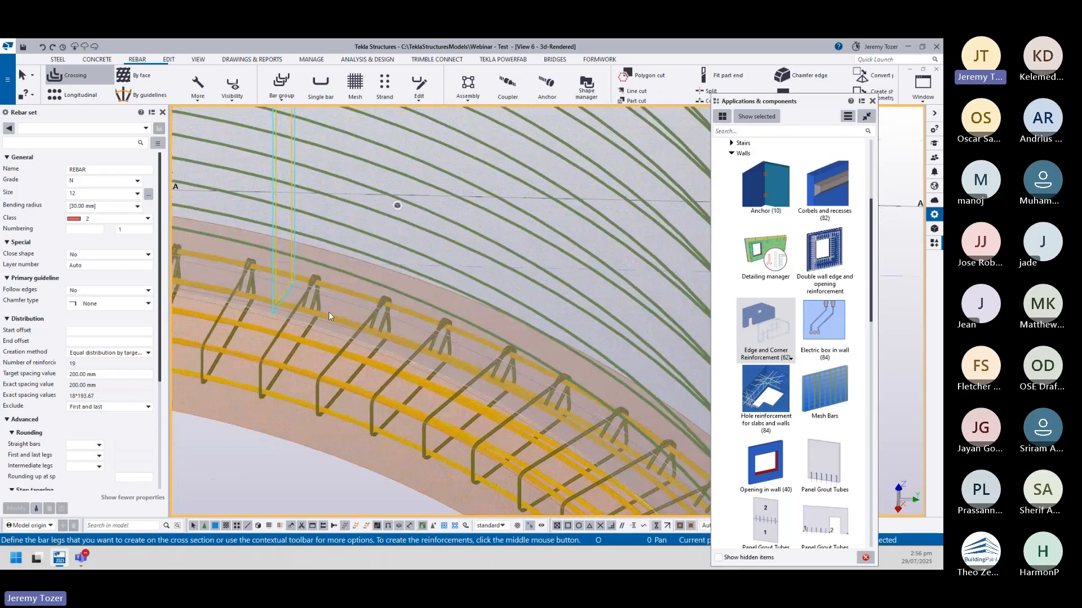
scroll(307, 307, down, 5)
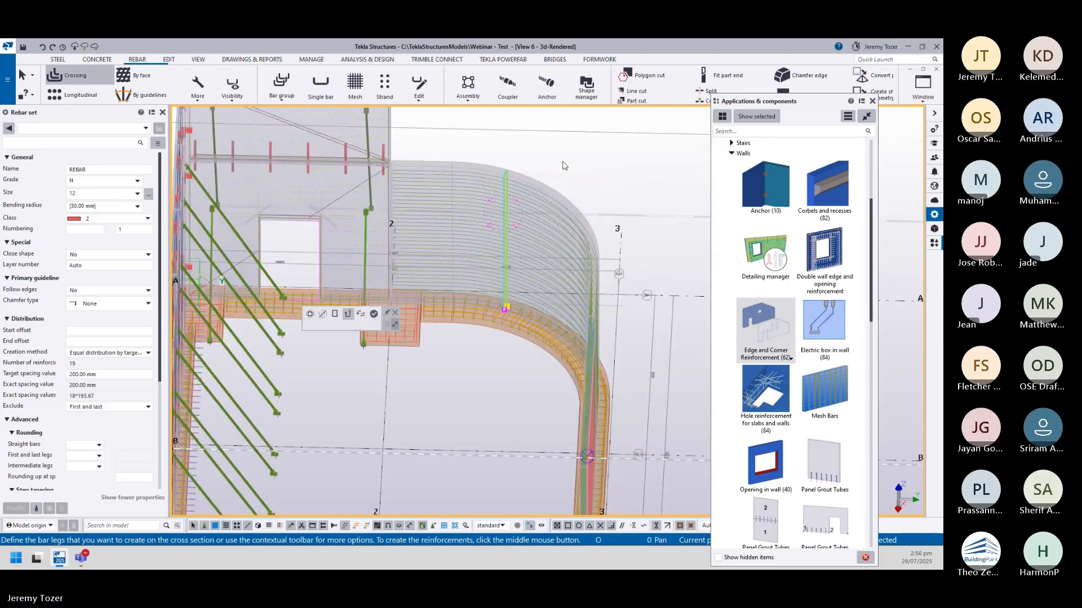
middle_click(571, 147)
key(Escape)
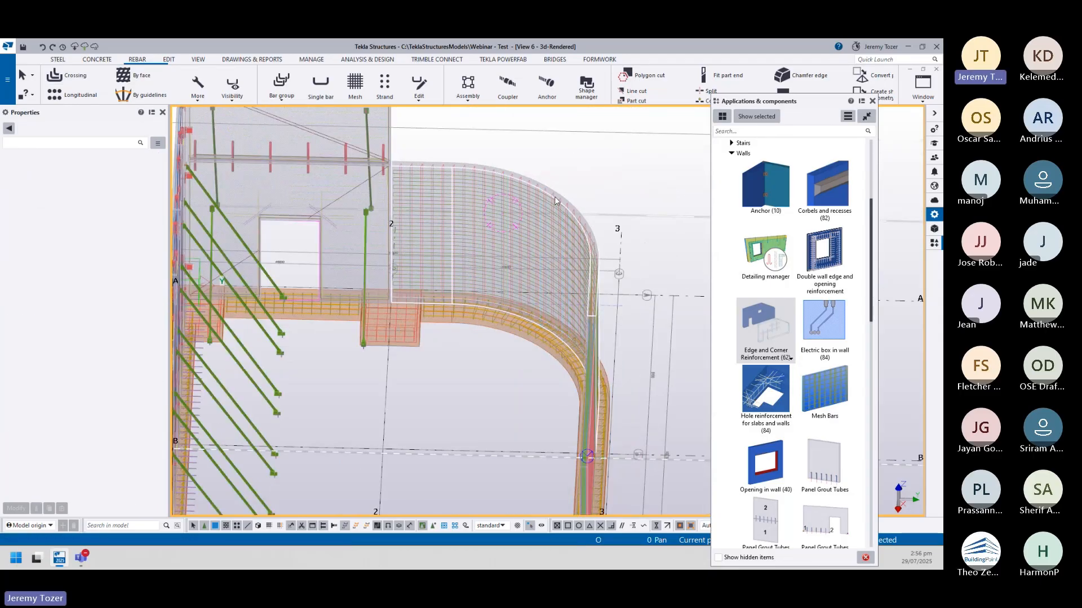
- Select the curved wall's vertical rebar set in plan and move its guideline end near grid 2 onto the wall end
scroll(554, 190, up, 2)
key(ctrl+p)
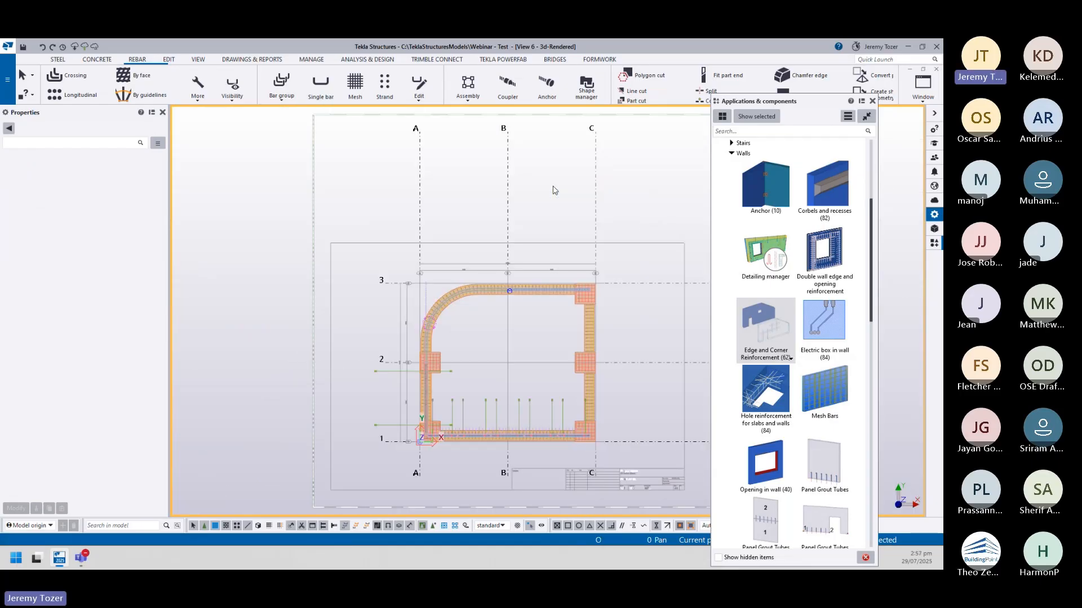
scroll(501, 298, up, 6)
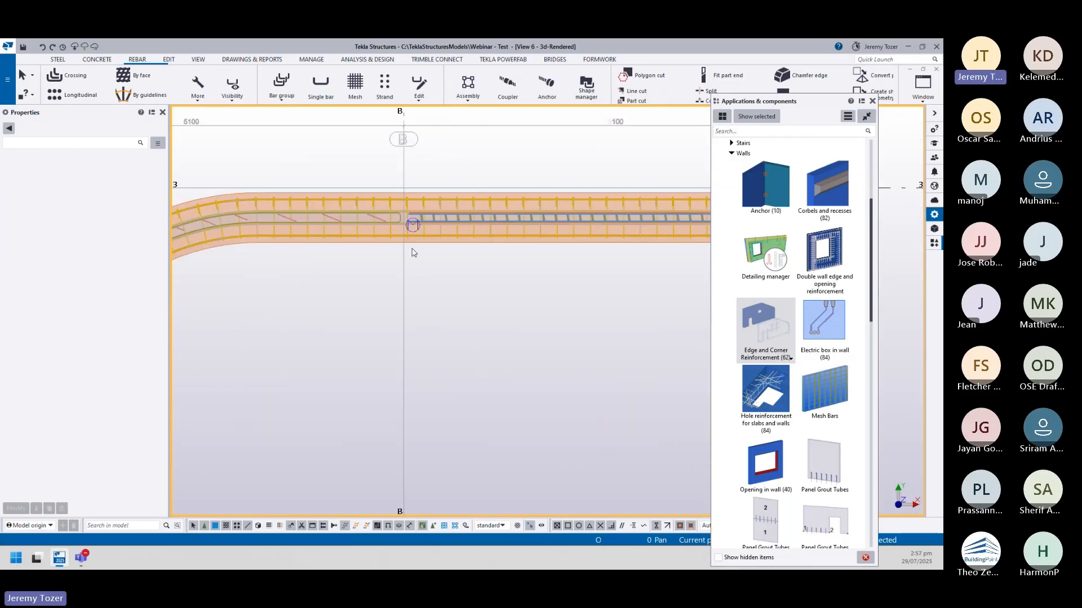
click(323, 192)
scroll(331, 239, down, 5)
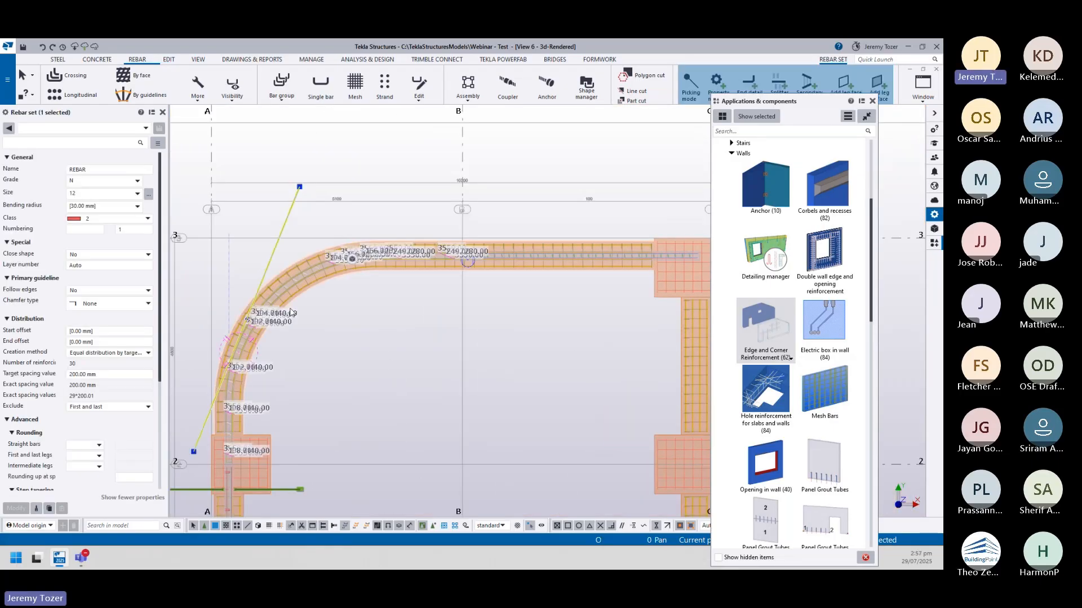
scroll(255, 369, up, 3)
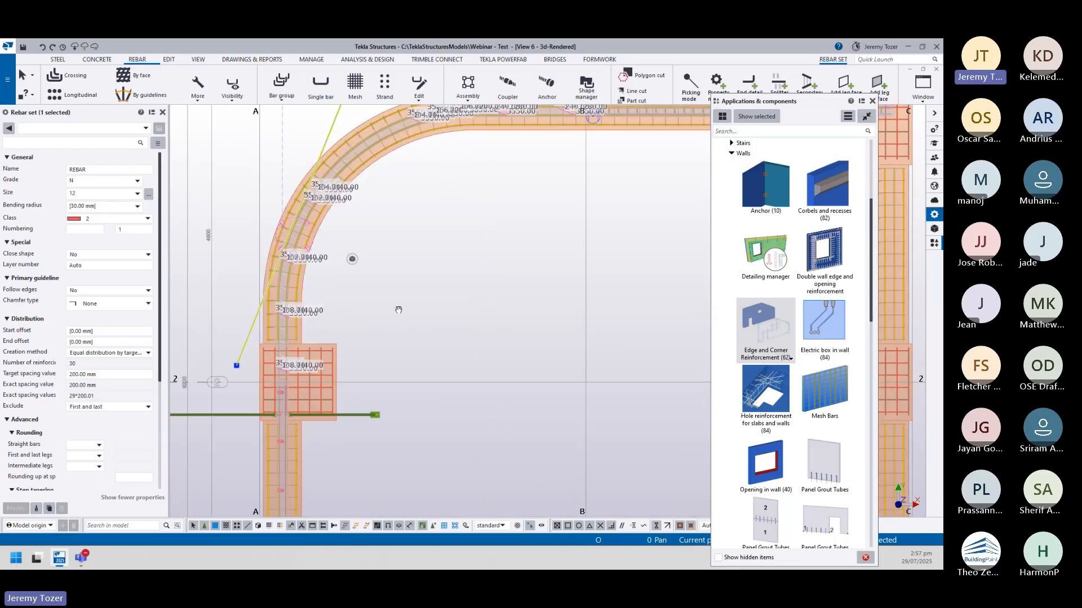
scroll(255, 369, down, 2)
scroll(304, 316, up, 3)
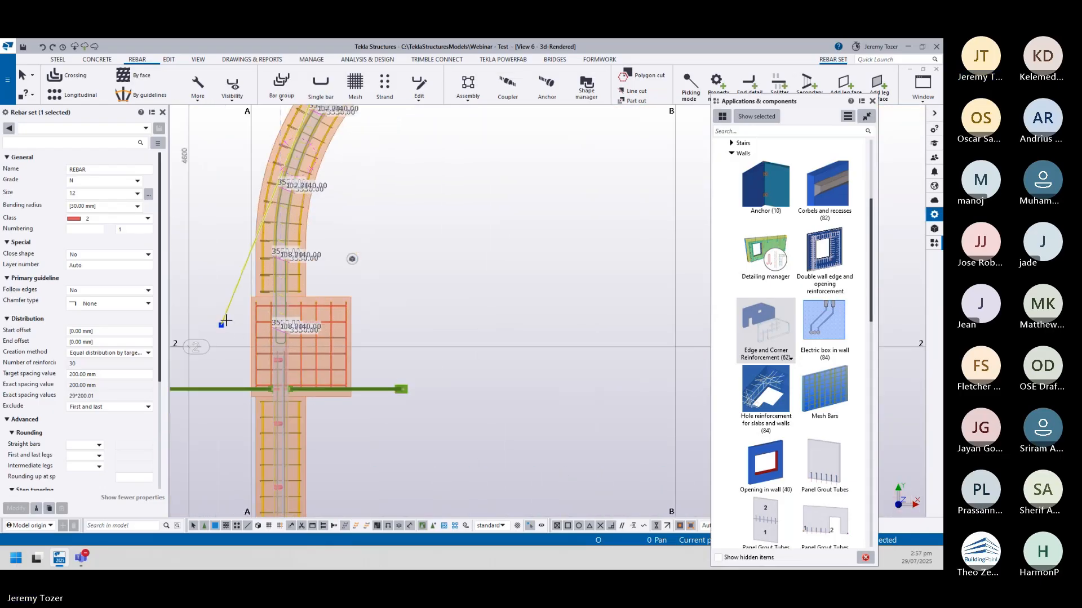
drag(222, 324, 288, 346)
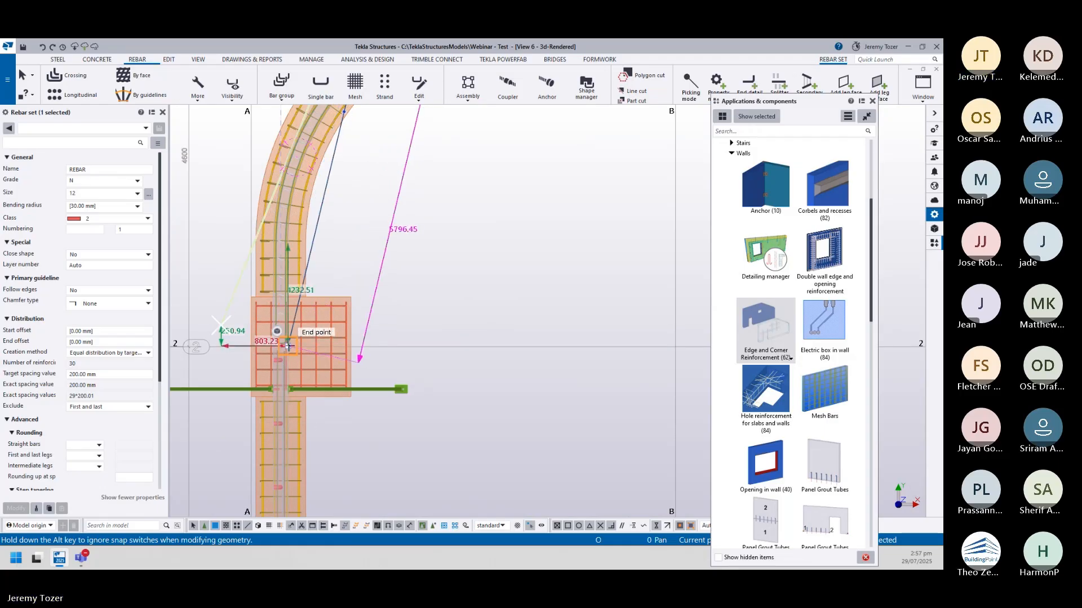
- Refine the guideline's end near grid 2 so it sits on the curved wall's corner beside the neighbouring panel
scroll(295, 355, up, 5)
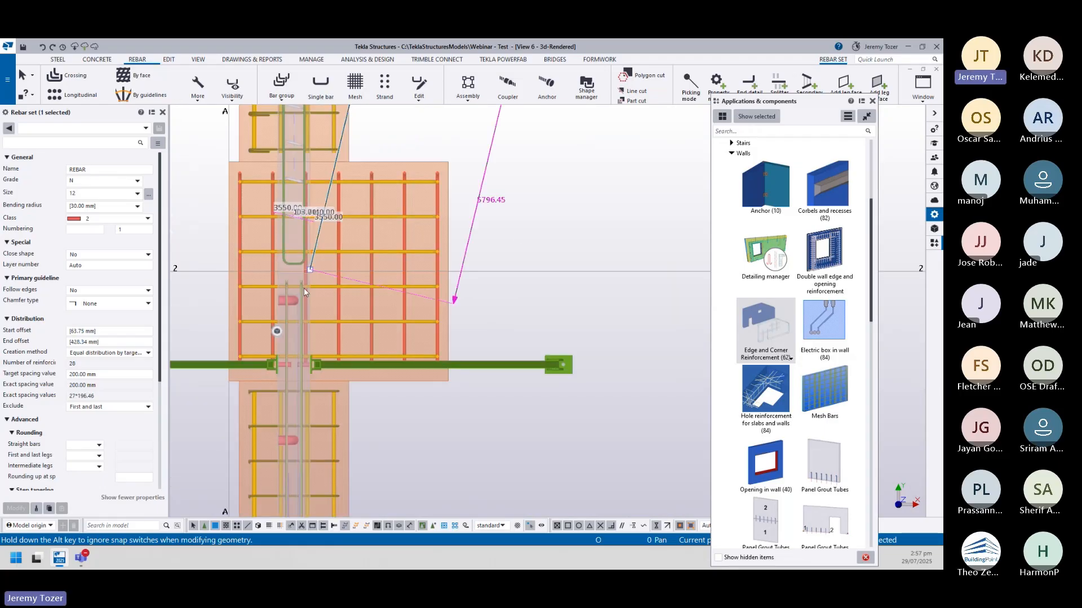
ctrl+middle_drag(255, 248, 507, 413)
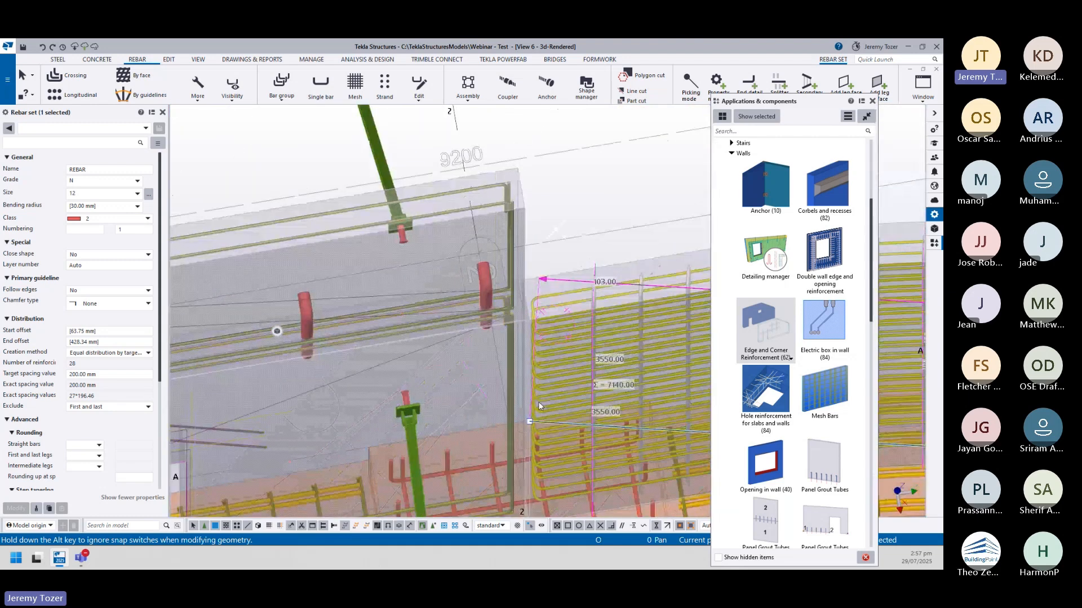
ctrl+middle_drag(525, 346, 403, 403)
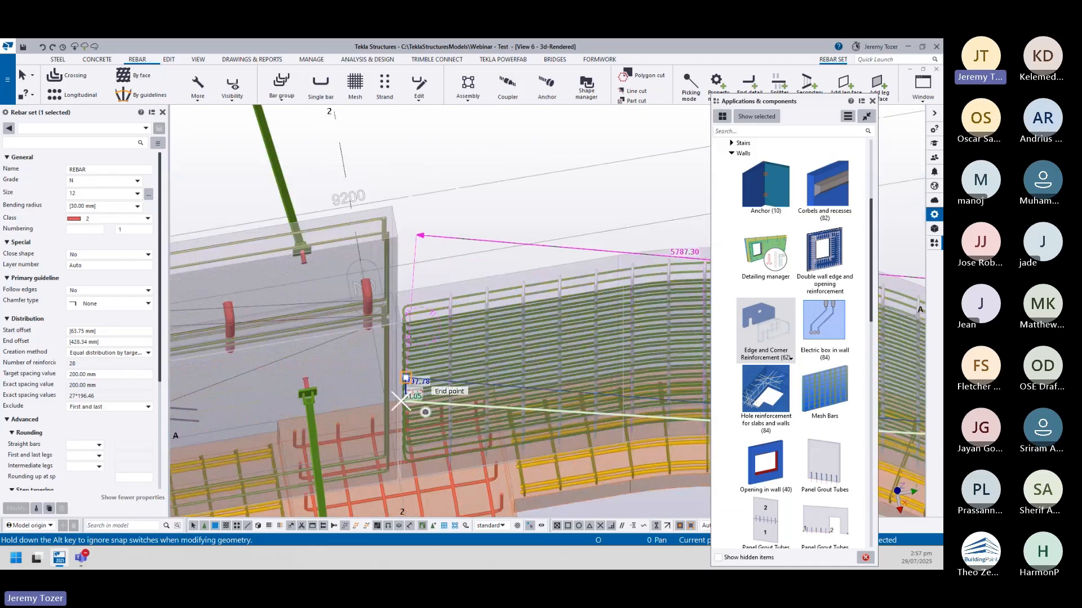
drag(403, 324, 402, 324)
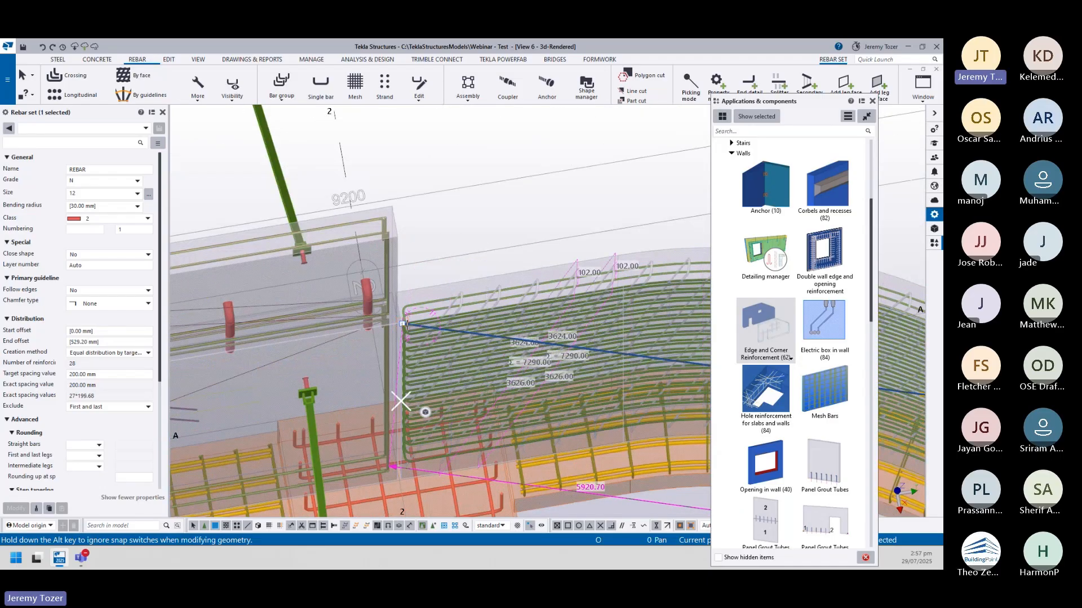
scroll(374, 331, up, 3)
ctrl+middle_drag(373, 330, 336, 326)
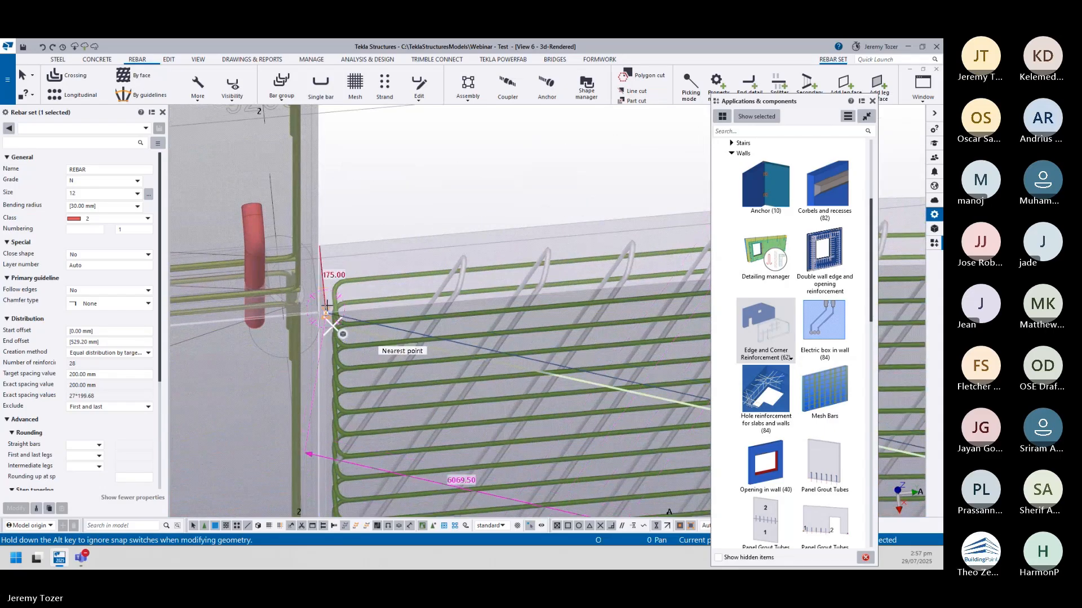
drag(328, 306, 328, 307)
- Move the guideline's other end onto the curved wall's end at grid B, check it against the adjacent panel and deselect the set
scroll(329, 307, down, 5)
middle_drag(527, 373, 334, 299)
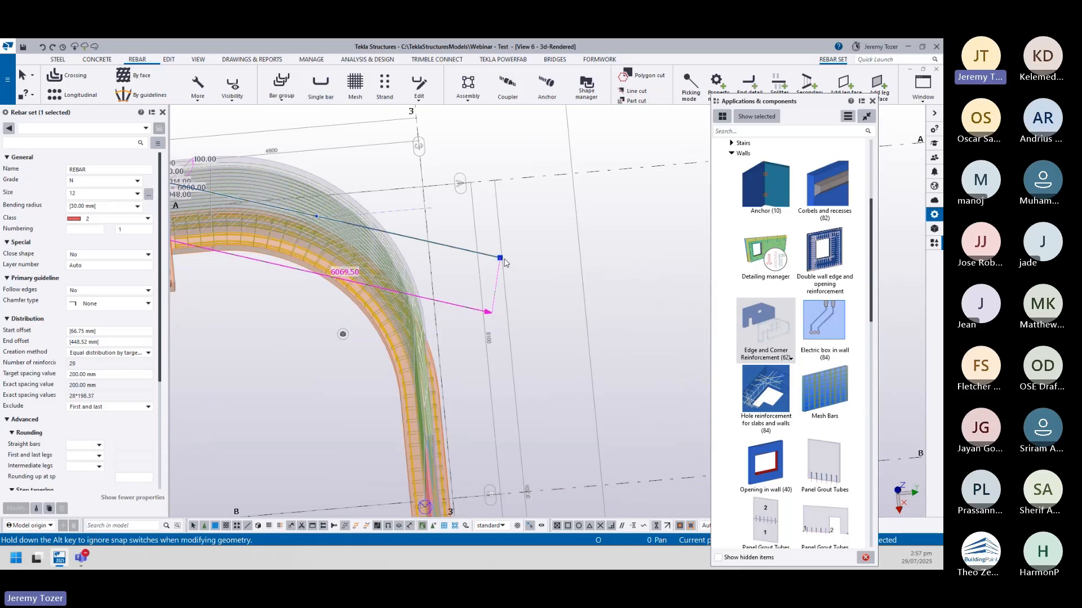
drag(499, 257, 424, 436)
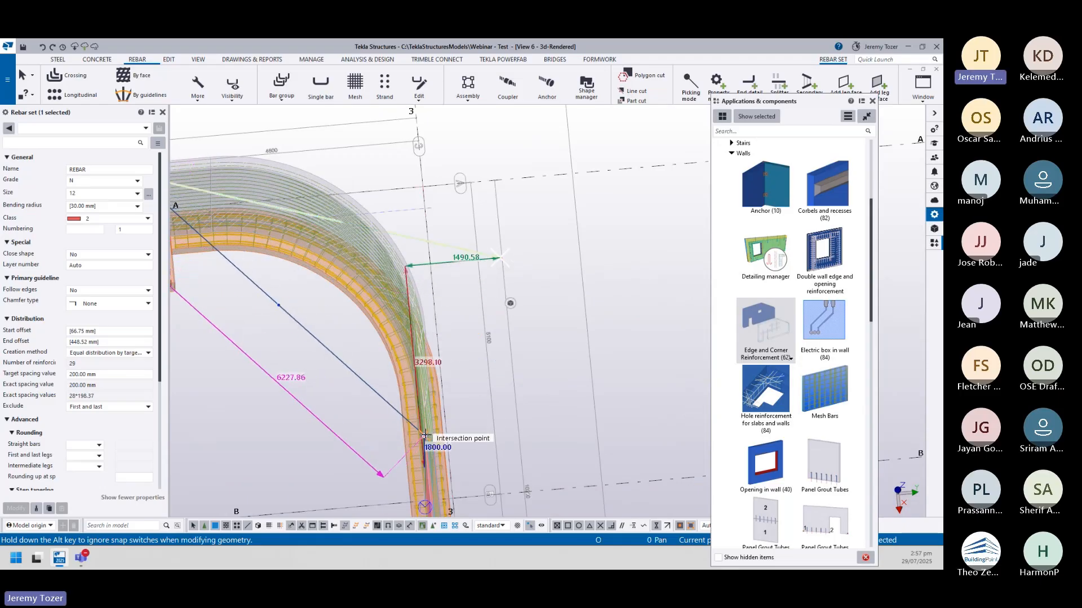
ctrl+middle_drag(390, 413, 420, 398)
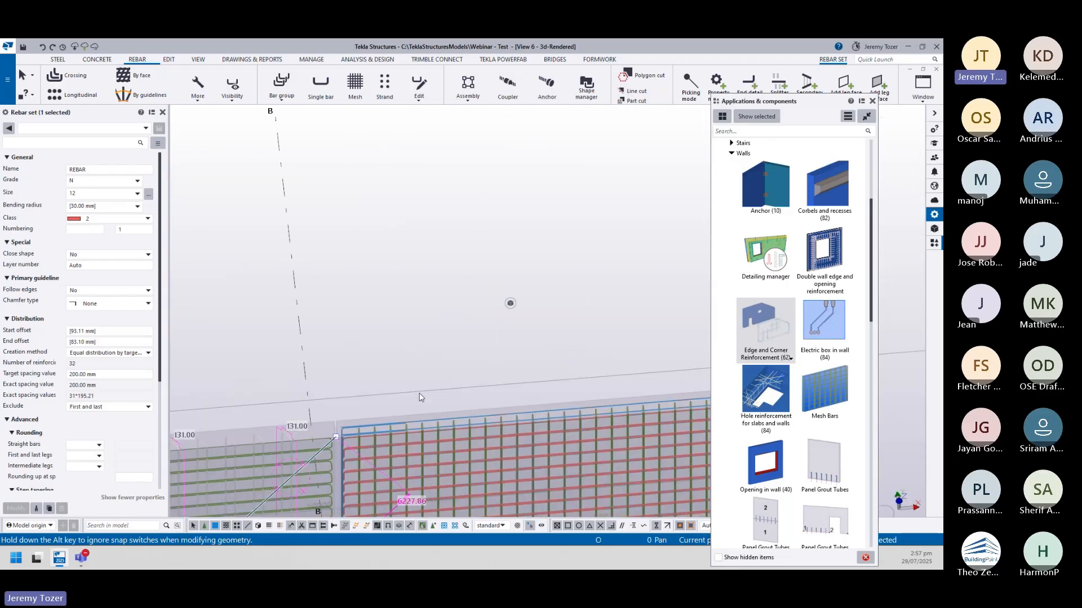
scroll(420, 398, up, 3)
middle_drag(369, 482, 366, 297)
scroll(365, 297, up, 5)
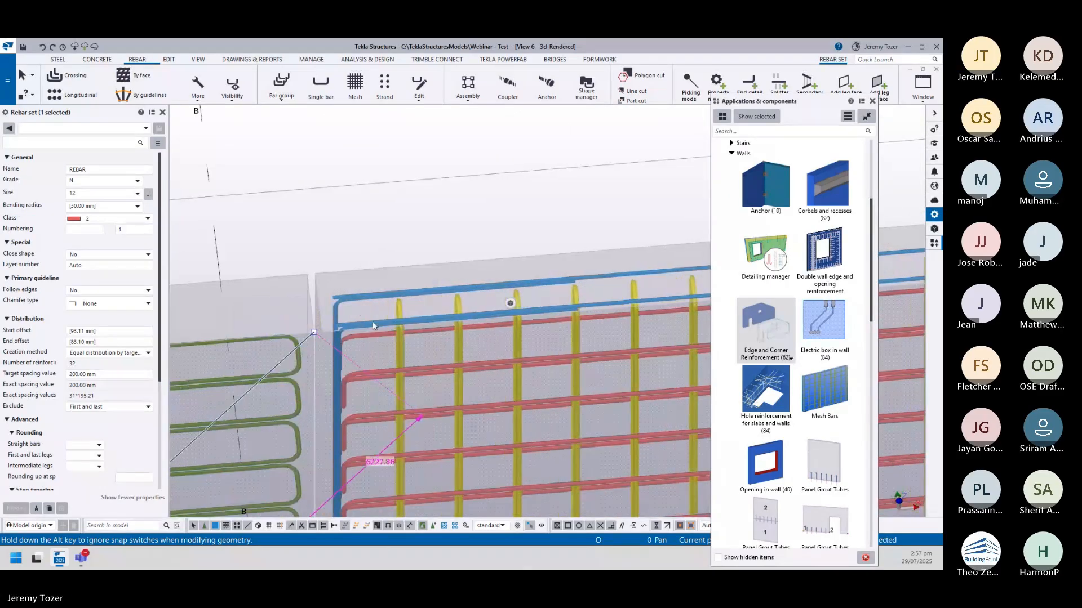
scroll(259, 344, down, 5)
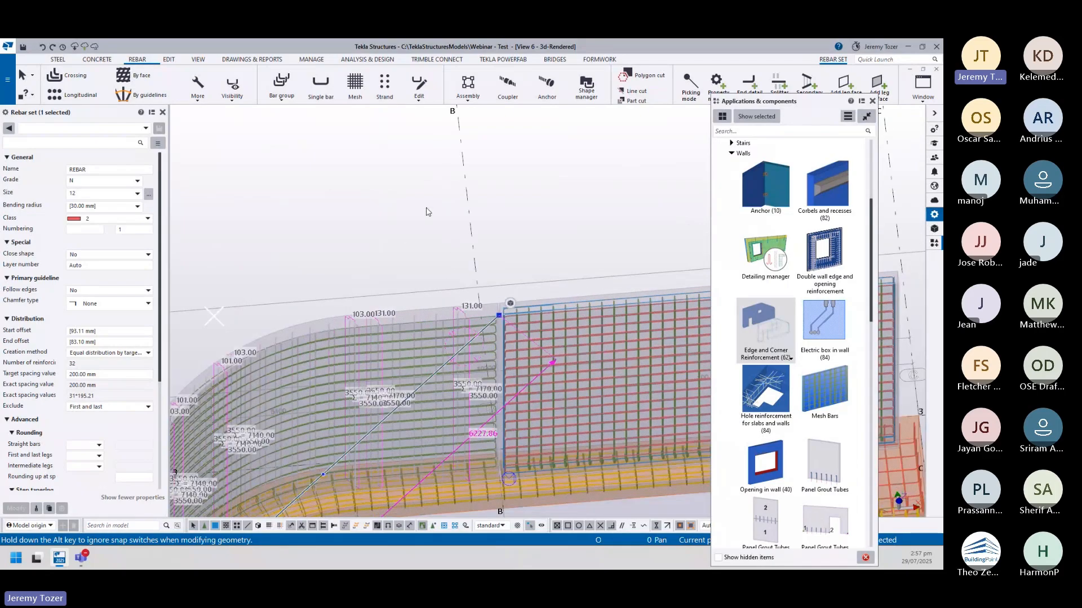
click(430, 211)
- Reselect the vertical rebar set in plan, set its primary guideline to follow edges and shift the guideline slightly
key(ctrl+p)
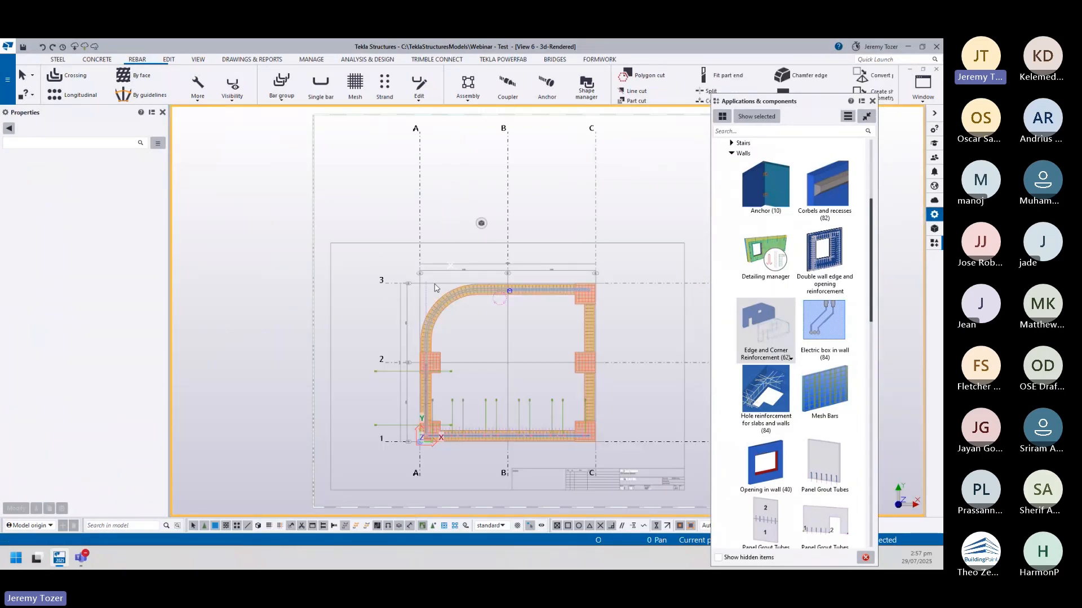
scroll(434, 288, up, 5)
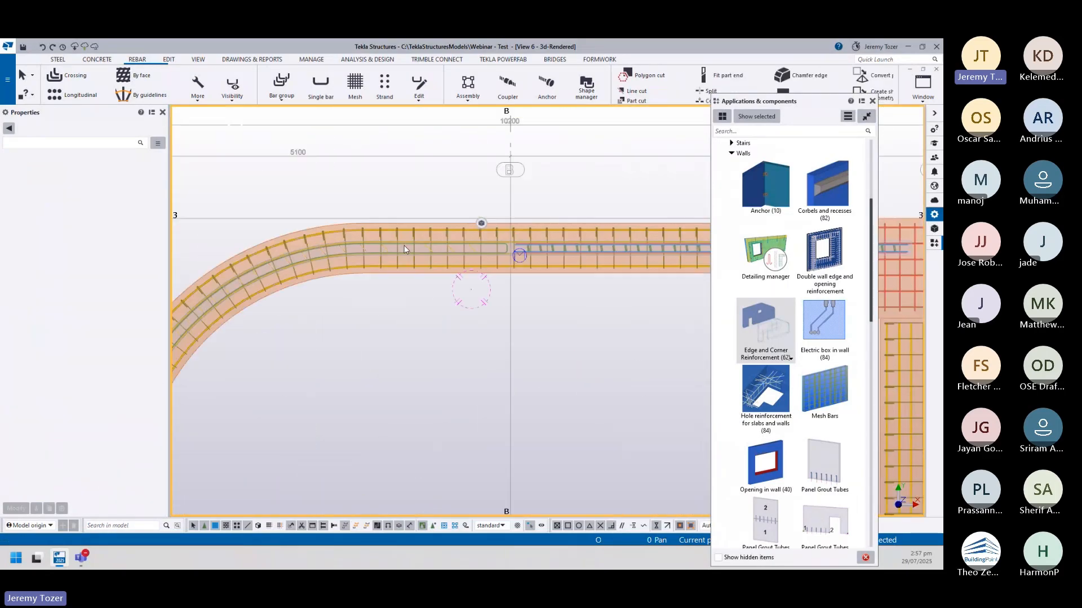
click(404, 246)
middle_drag(374, 333, 425, 294)
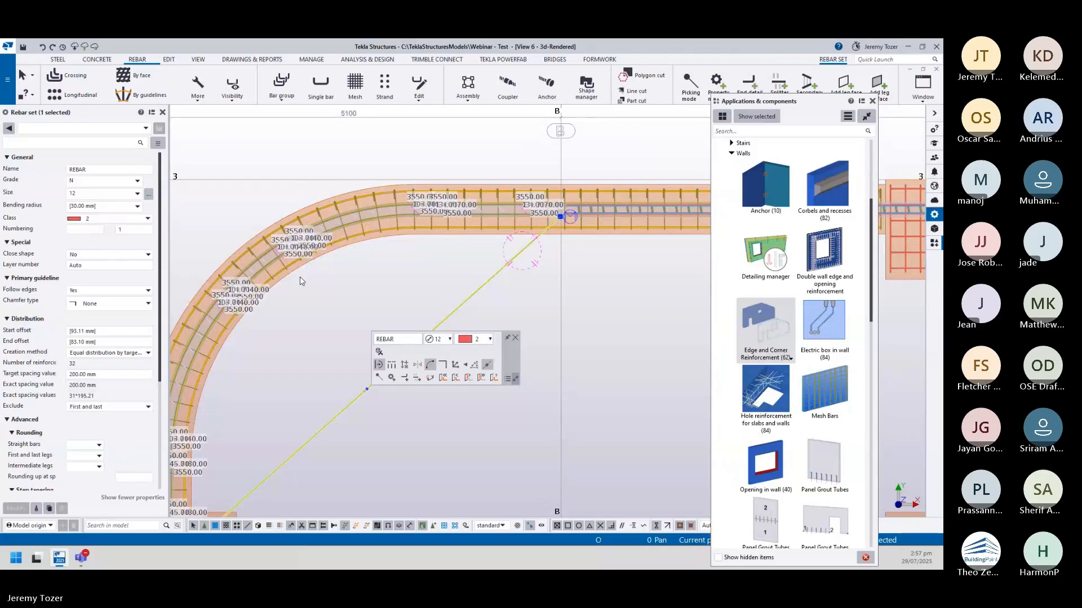
click(329, 406)
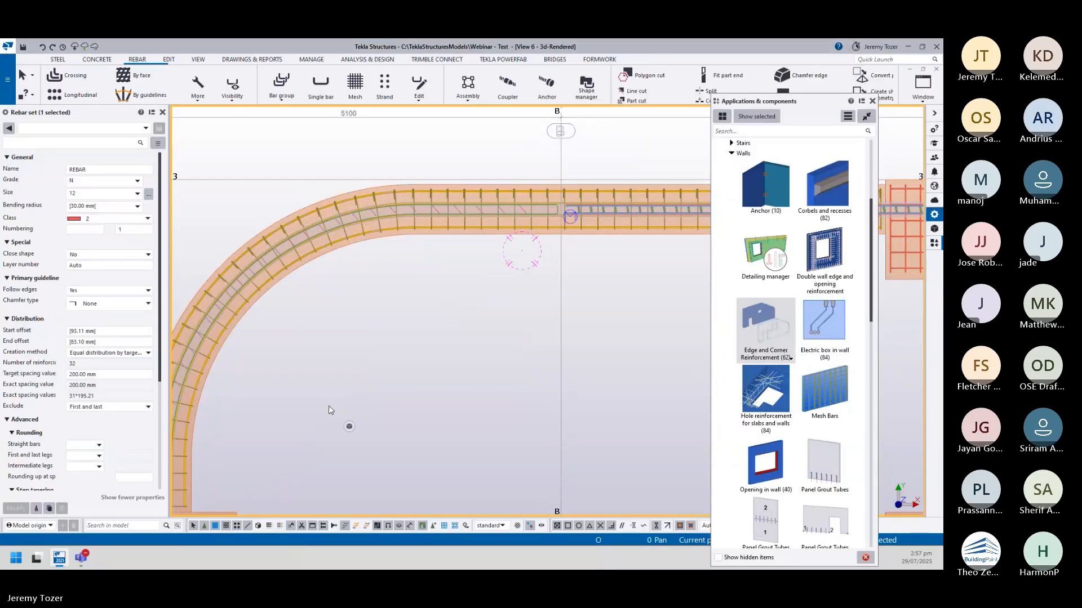
click(396, 217)
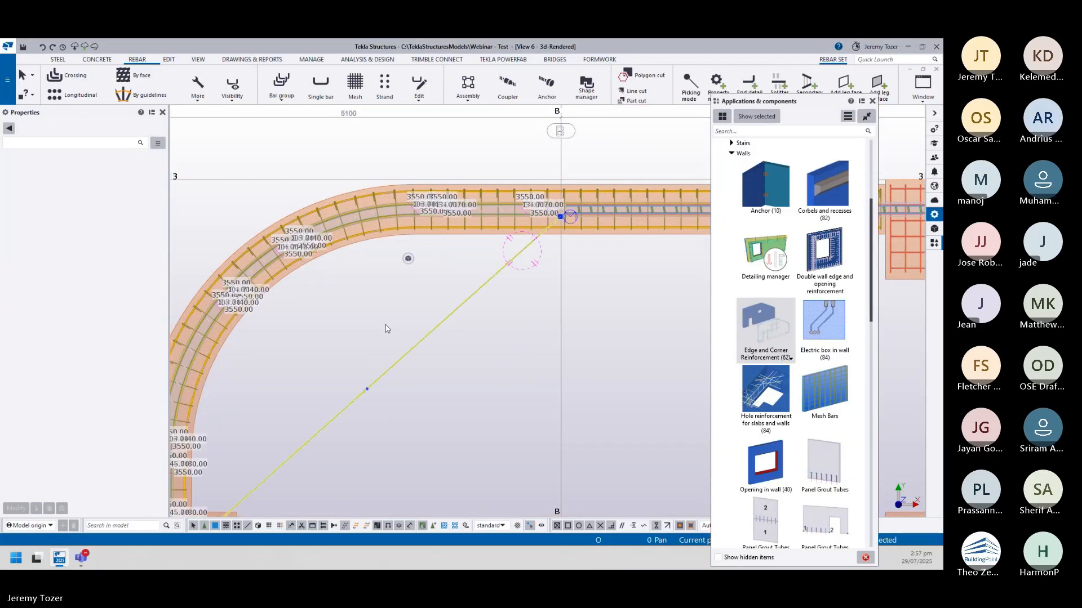
drag(357, 321, 376, 378)
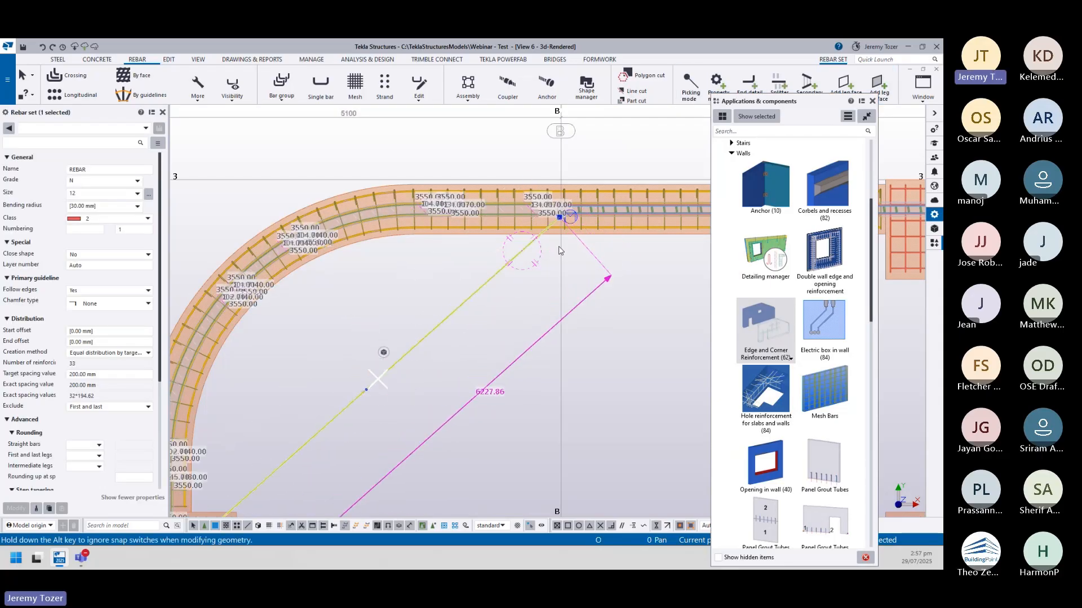
- Snap the vertical rebar set's guideline end at grid B to the curved wall's end and check the fit at the panel joint
scroll(548, 266, up, 2)
click(554, 287)
middle_drag(560, 217, 545, 332)
click(545, 333)
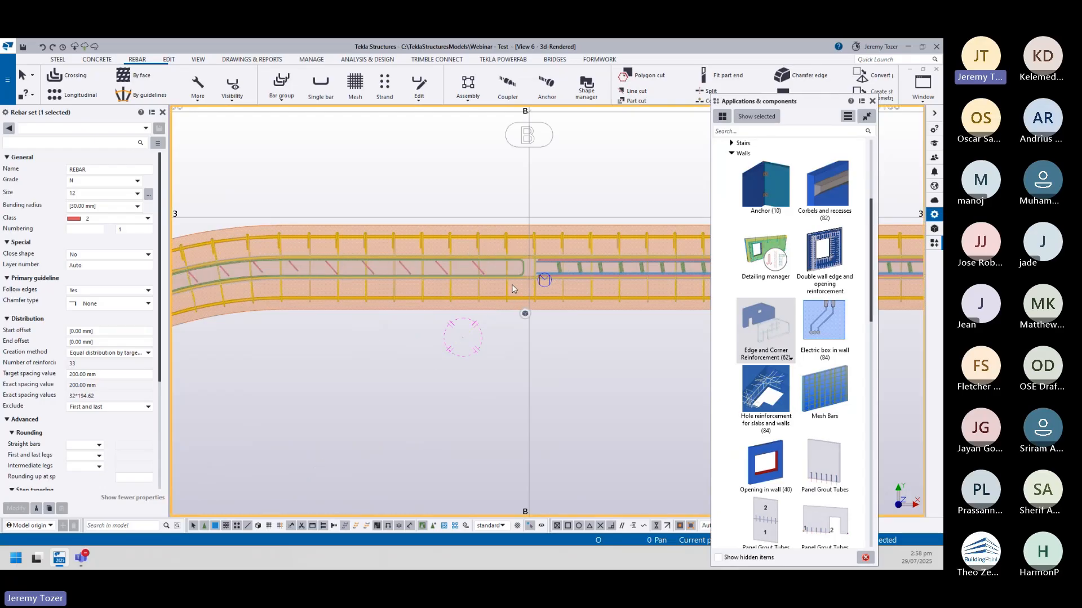
click(475, 269)
scroll(524, 273, up, 5)
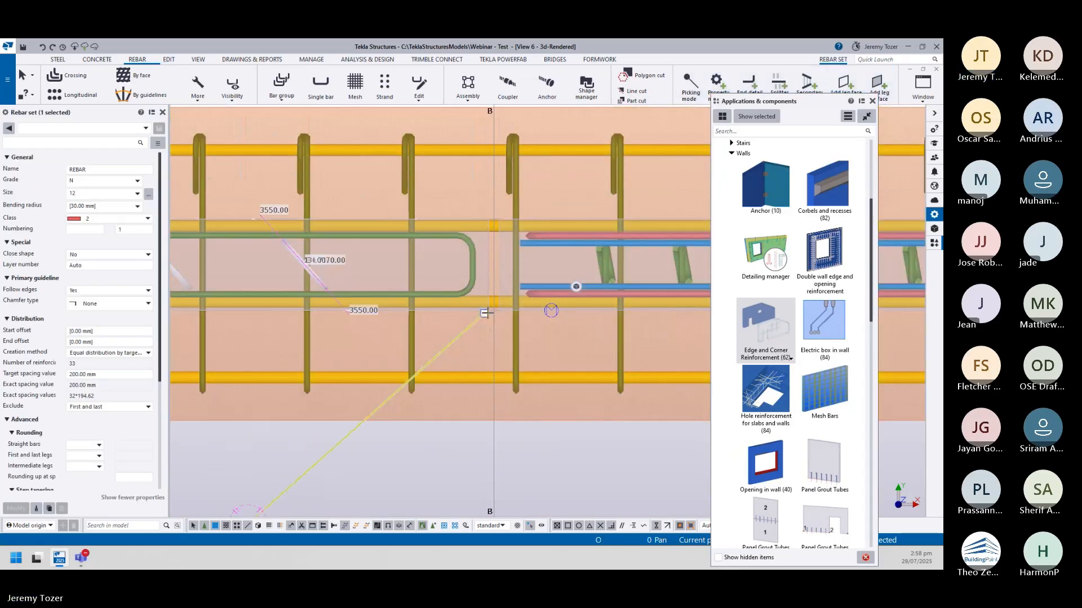
drag(484, 314, 489, 313)
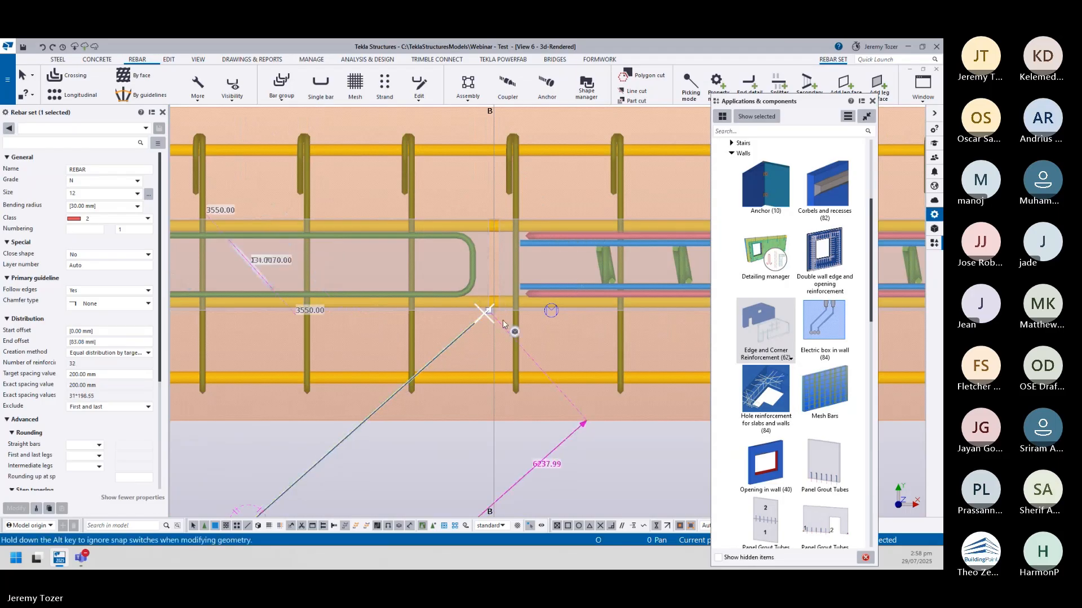
scroll(490, 314, up, 3)
middle_drag(491, 315, 480, 287)
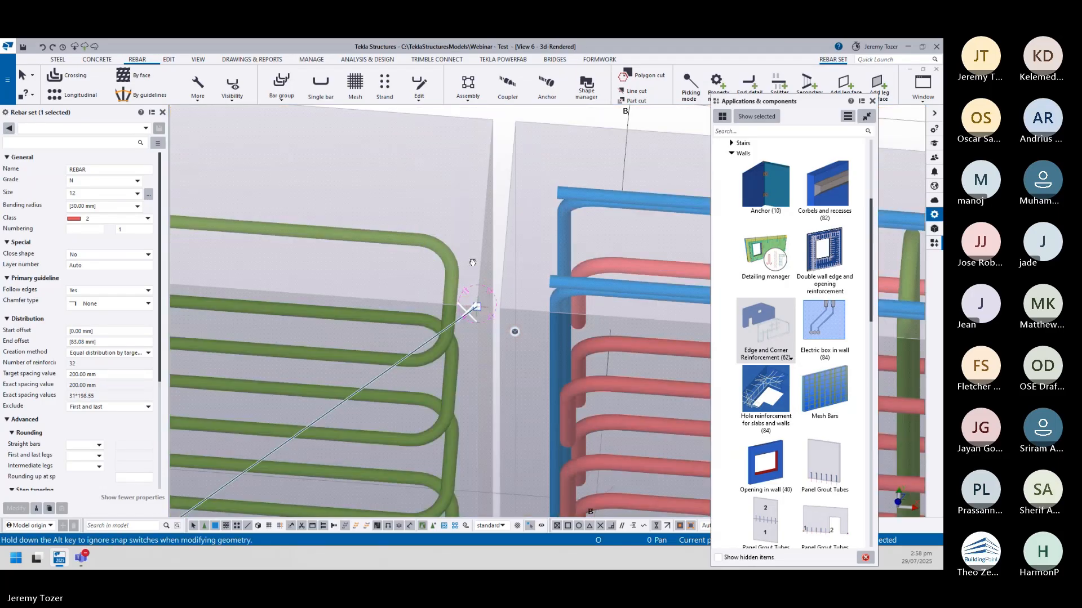
scroll(480, 307, up, 2)
scroll(428, 298, down, 2)
scroll(424, 303, down, 5)
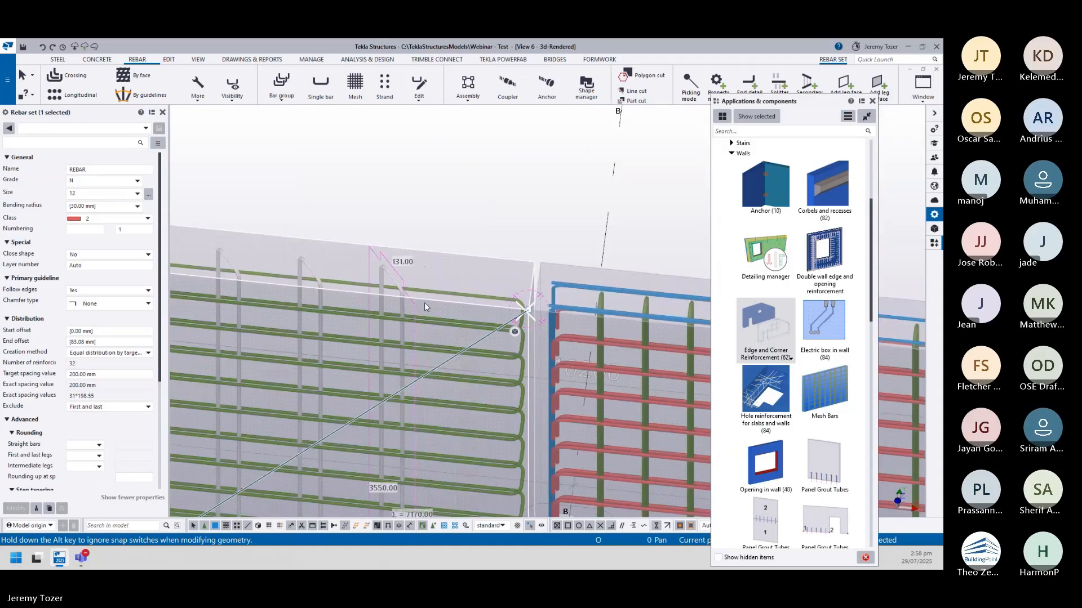
- Snap the guideline end near grid 2 to the wall edge so the vertical bars follow the curve, and deselect the set
mouse_move(418, 346)
ctrl+middle_down()
mouse_move(445, 402)
mouse_move(509, 397)
mouse_move(406, 372)
ctrl+middle_up()
scroll(583, 331, up, 5)
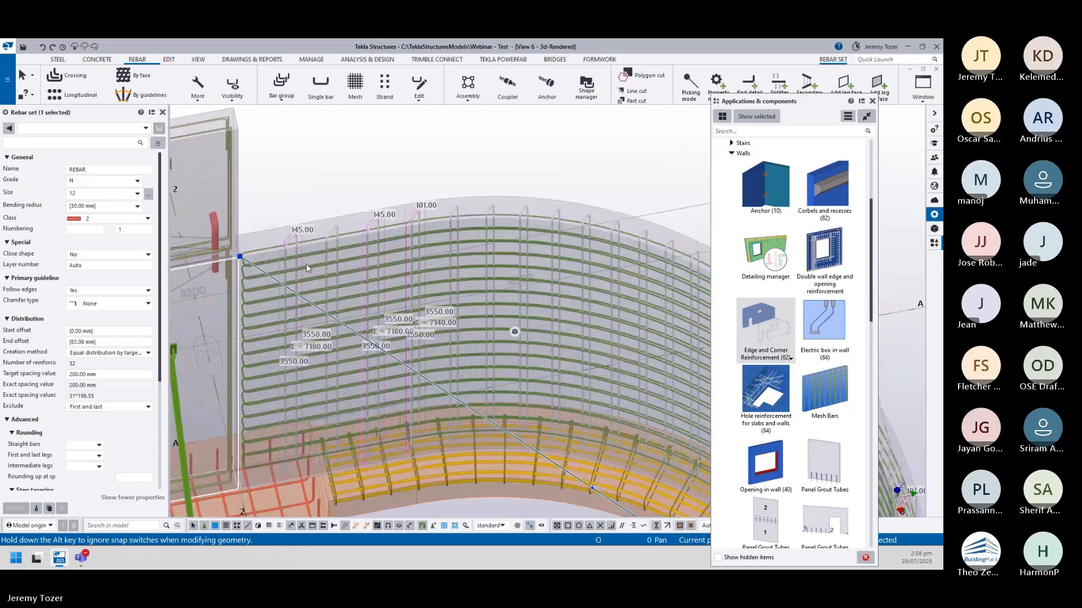
middle_drag(585, 328, 708, 355)
scroll(334, 305, up, 4)
middle_drag(278, 272, 463, 295)
scroll(369, 301, up, 4)
drag(295, 321, 304, 327)
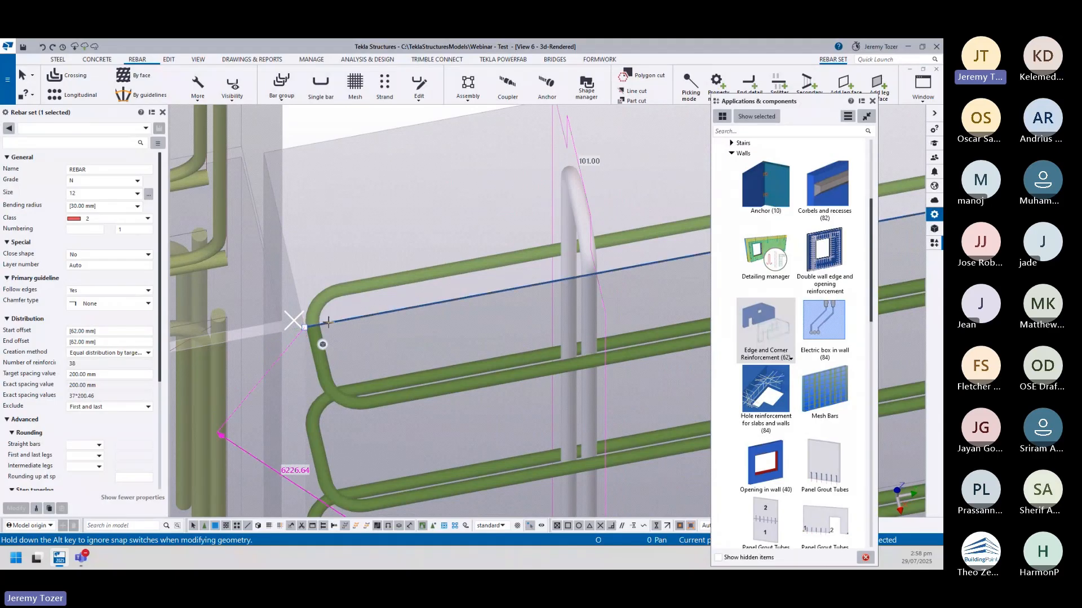
scroll(541, 307, down, 6)
middle_drag(558, 305, 293, 192)
click(555, 159)
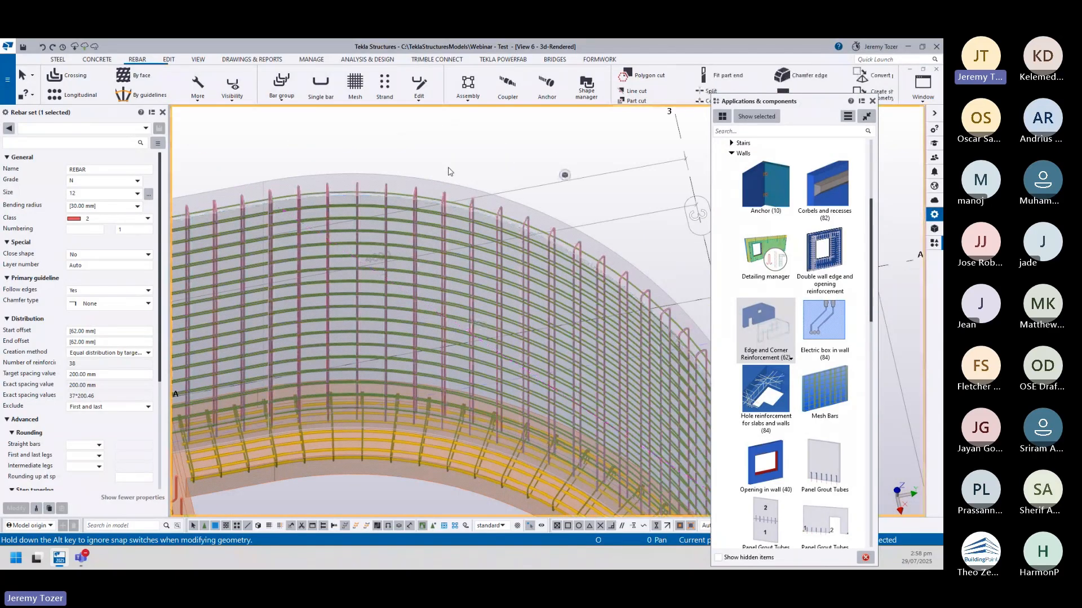
- Examine the vertical rebar set's guideline and bar distribution around the curved wall from above and in plan
scroll(451, 172, down, 4)
ctrl+middle_drag(481, 198, 478, 344)
scroll(521, 296, up, 2)
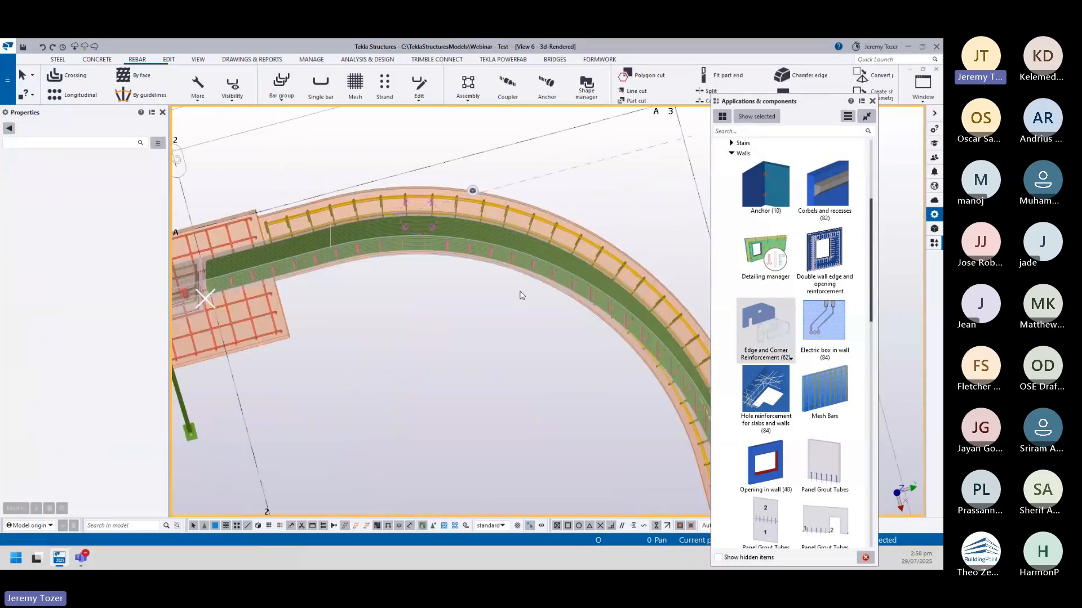
click(534, 278)
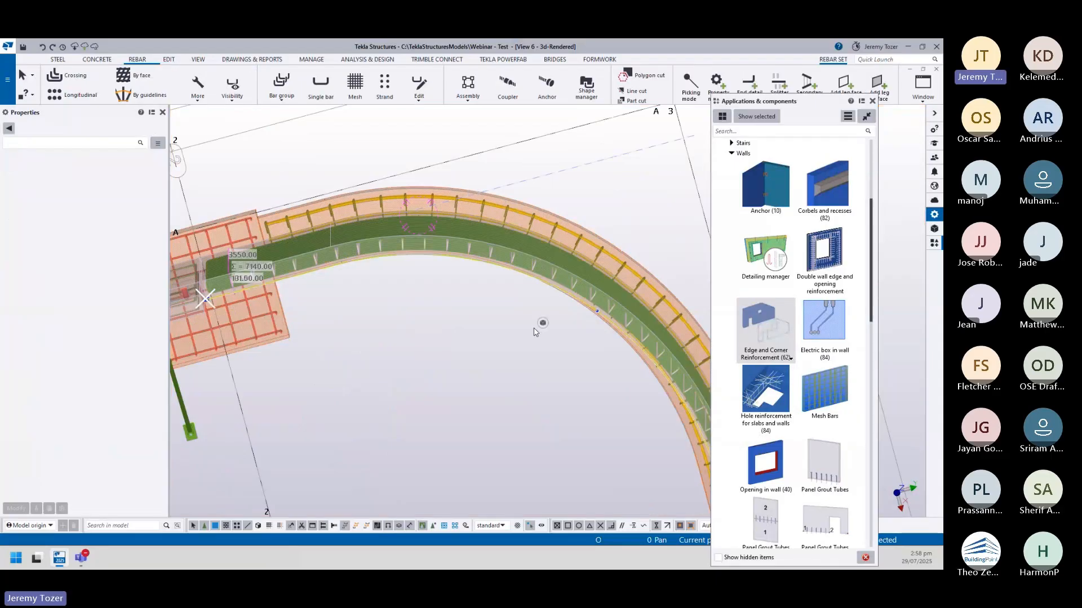
ctrl+middle_drag(535, 333, 547, 357)
key(ctrl+p)
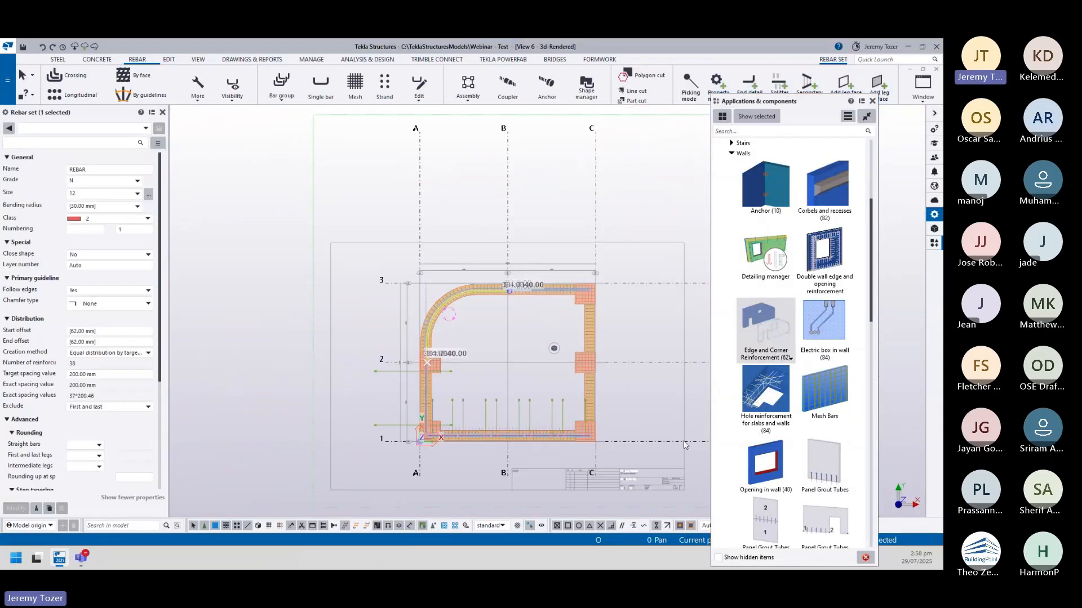
scroll(503, 263, up, 6)
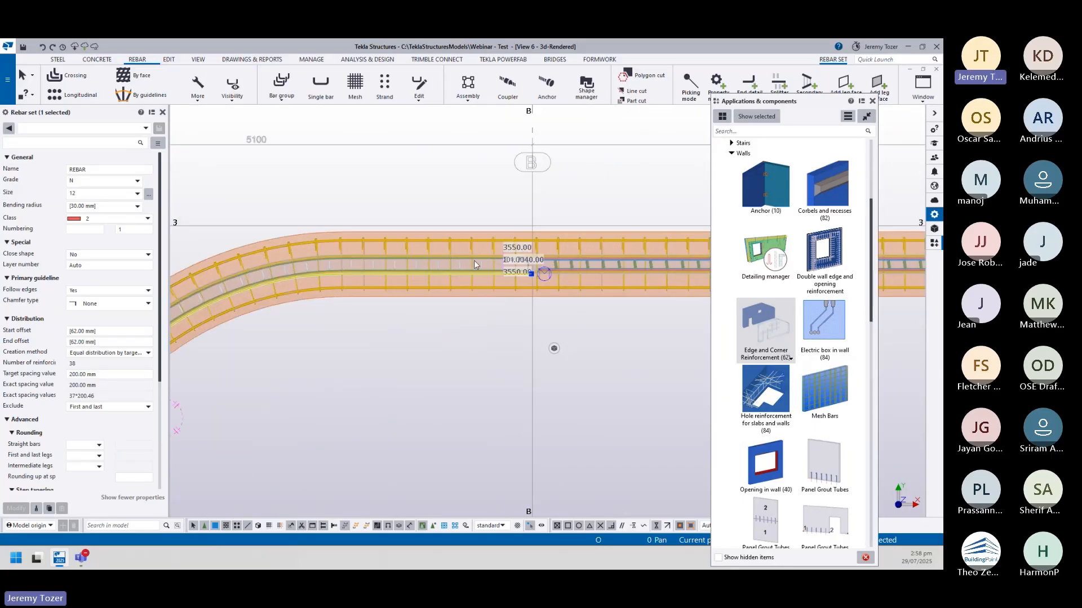
scroll(503, 263, down, 6)
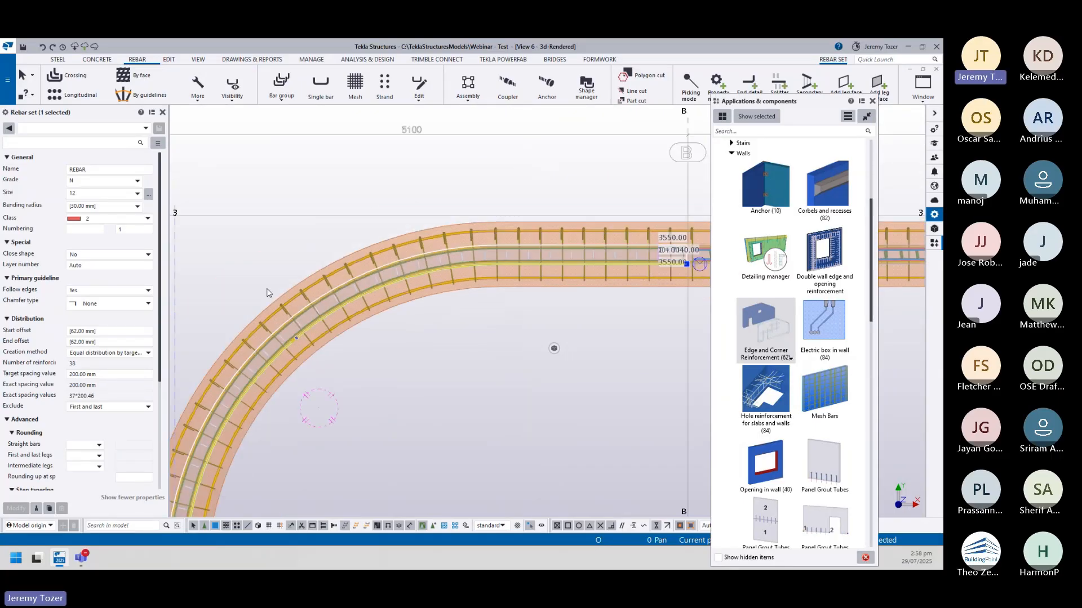
- Deselect the vertical bars, select the curved wall's horizontal rebar set and close the Applications & components catalog
click(472, 339)
ctrl+middle_drag(472, 339, 432, 411)
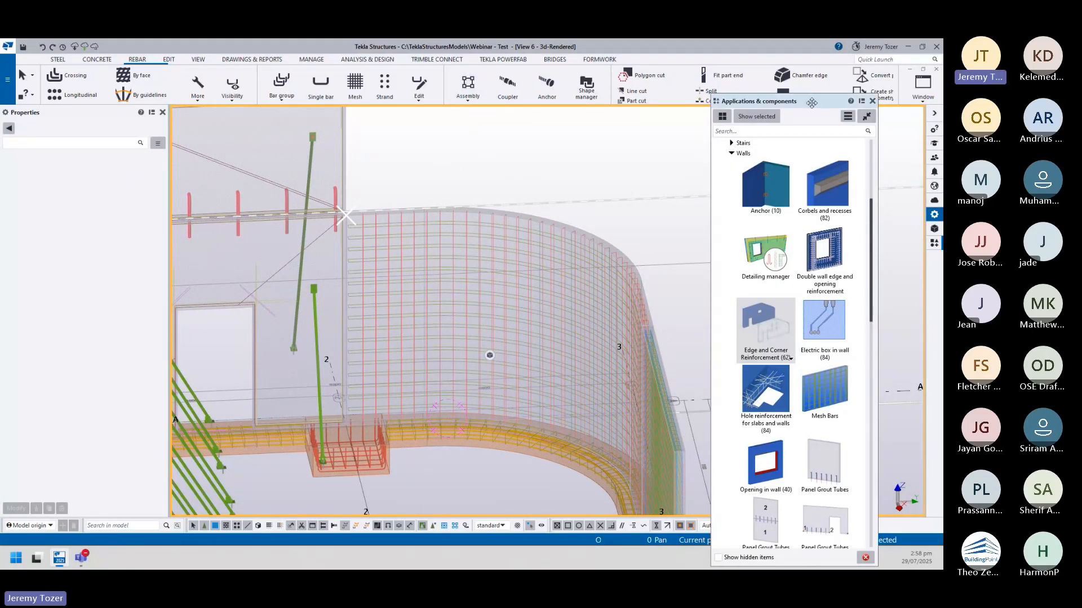
ctrl+middle_drag(428, 304, 383, 241)
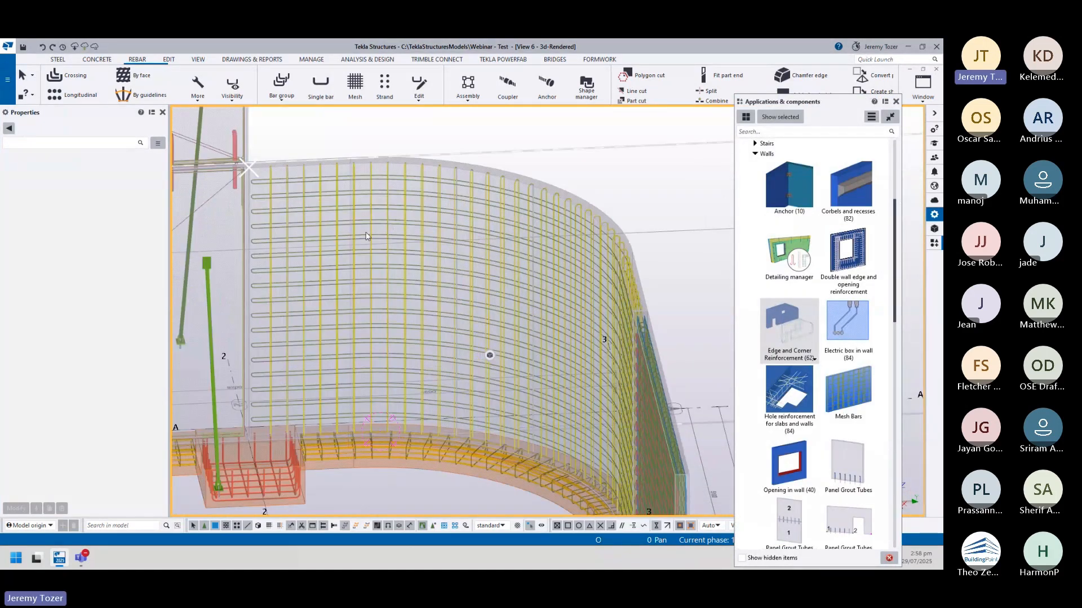
click(332, 239)
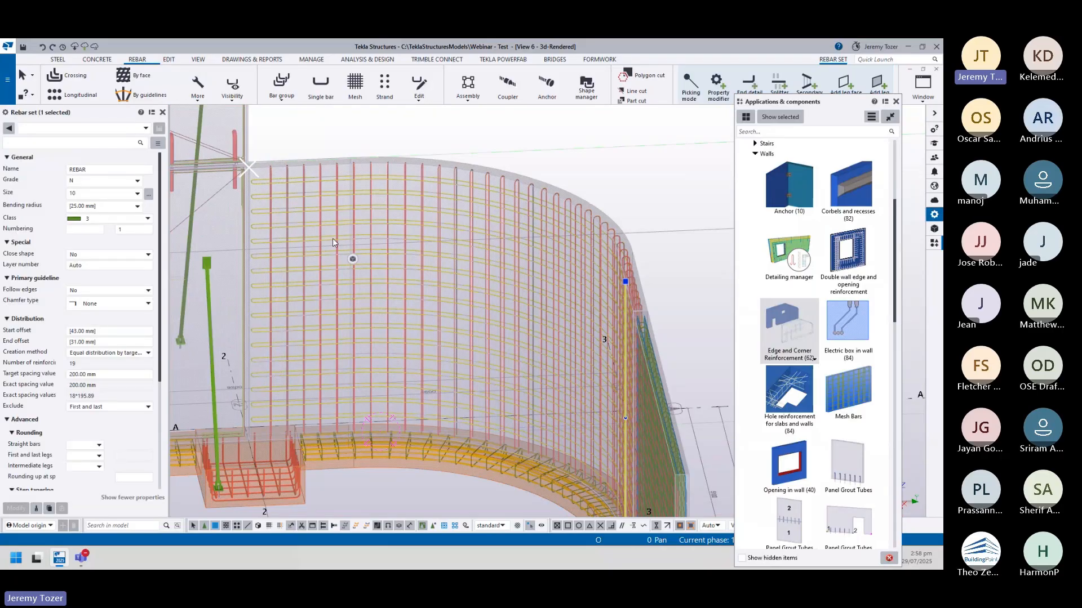
click(895, 101)
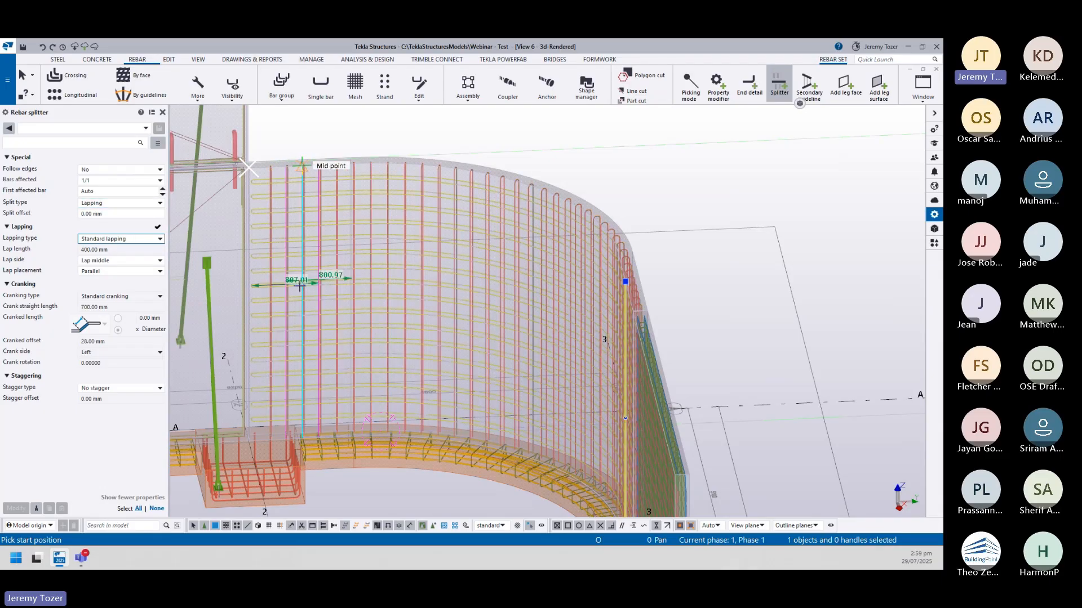
- Add a vertical lapping splitter across the horizontal rebar set, about 1008 mm from the bar ends near grid 2
scroll(300, 285, up, 5)
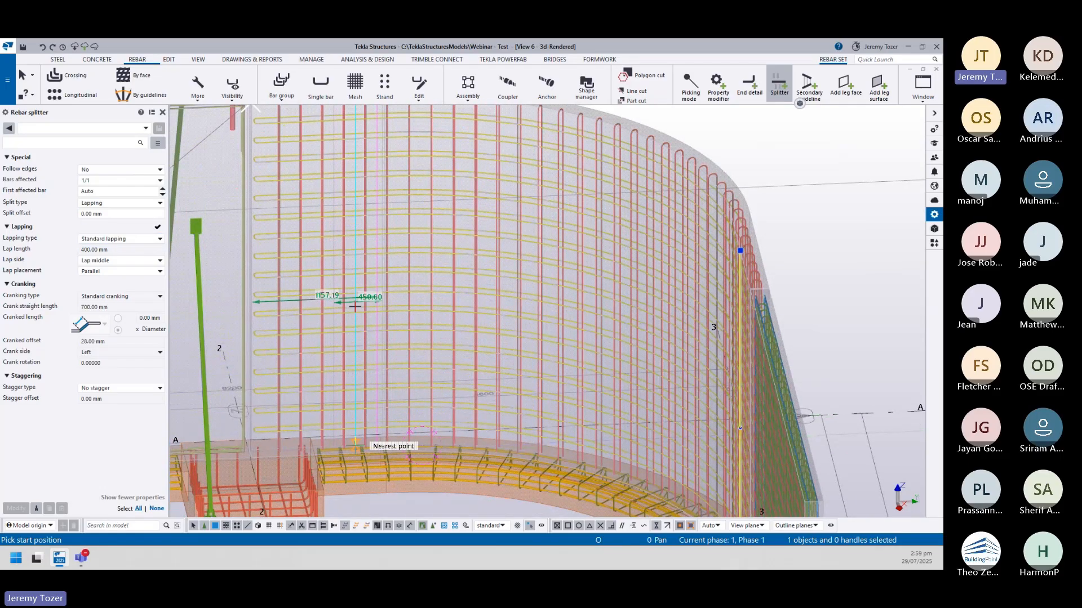
scroll(353, 307, up, 4)
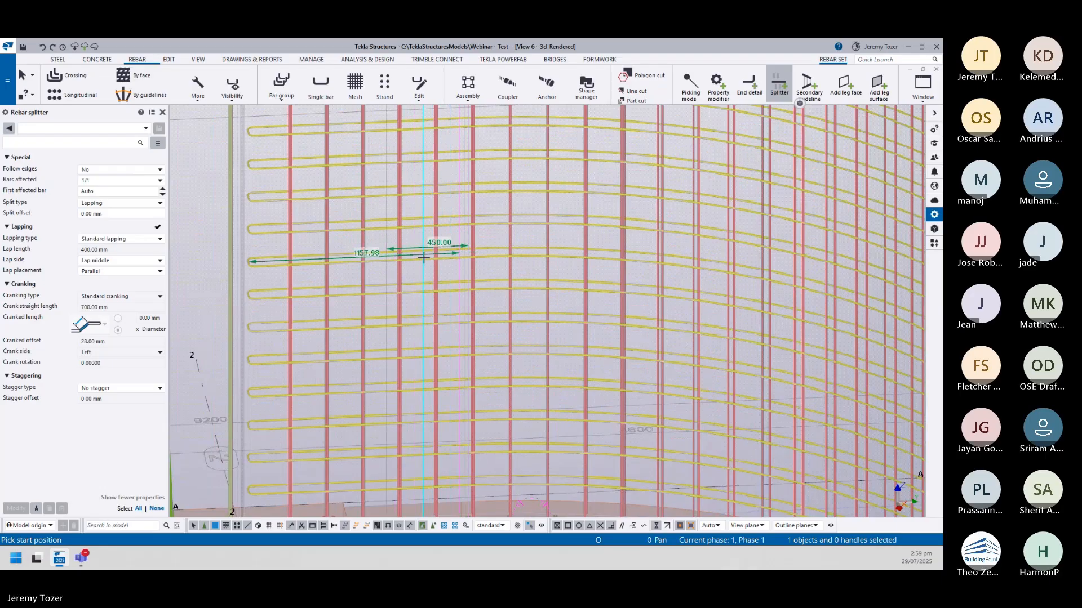
scroll(415, 256, up, 3)
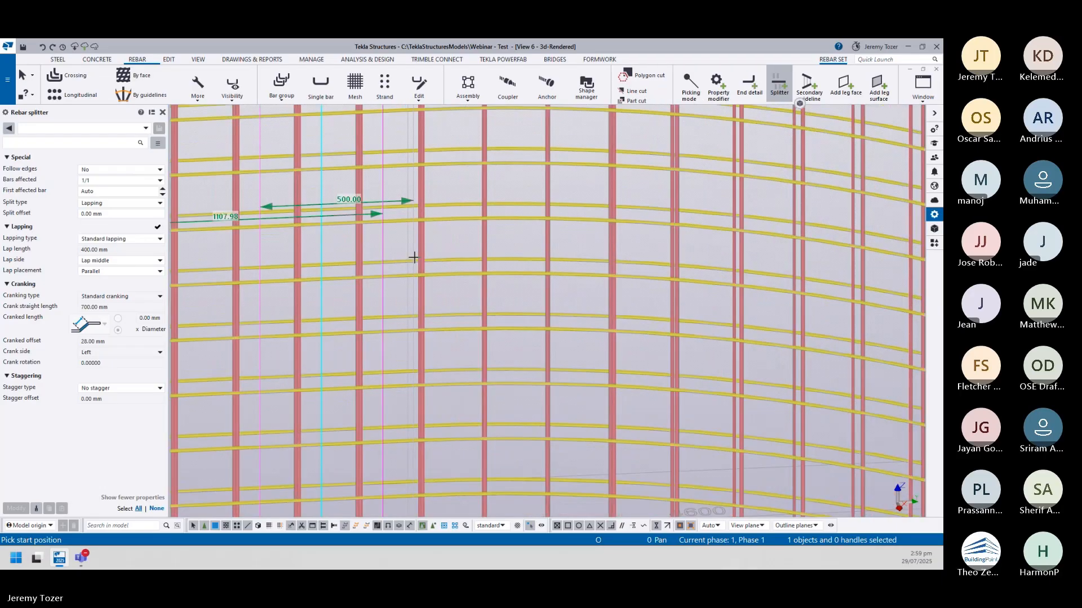
middle_drag(381, 249, 437, 251)
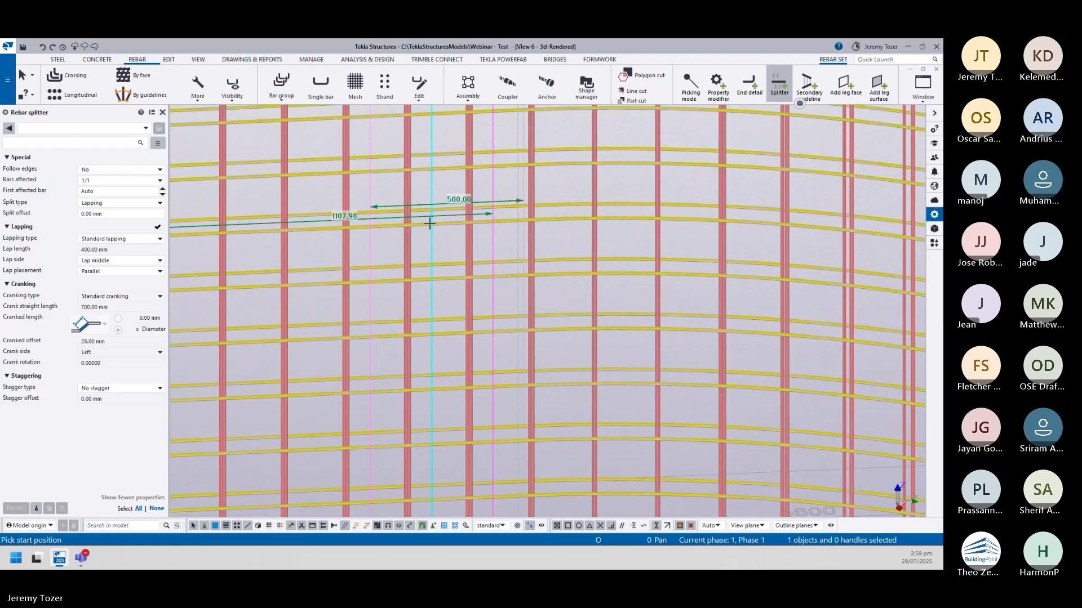
scroll(430, 224, down, 3)
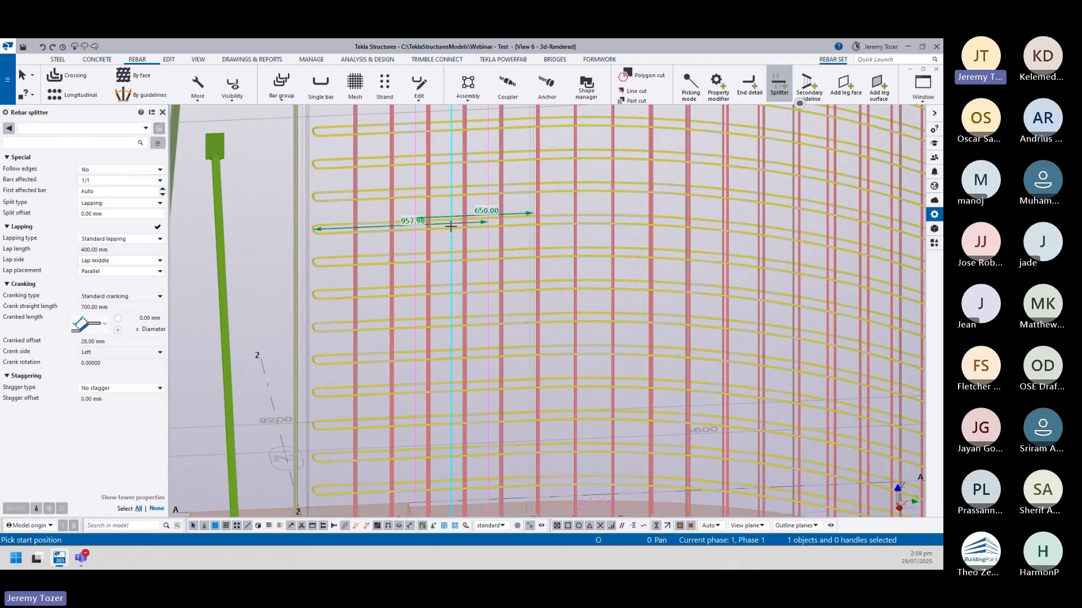
click(456, 226)
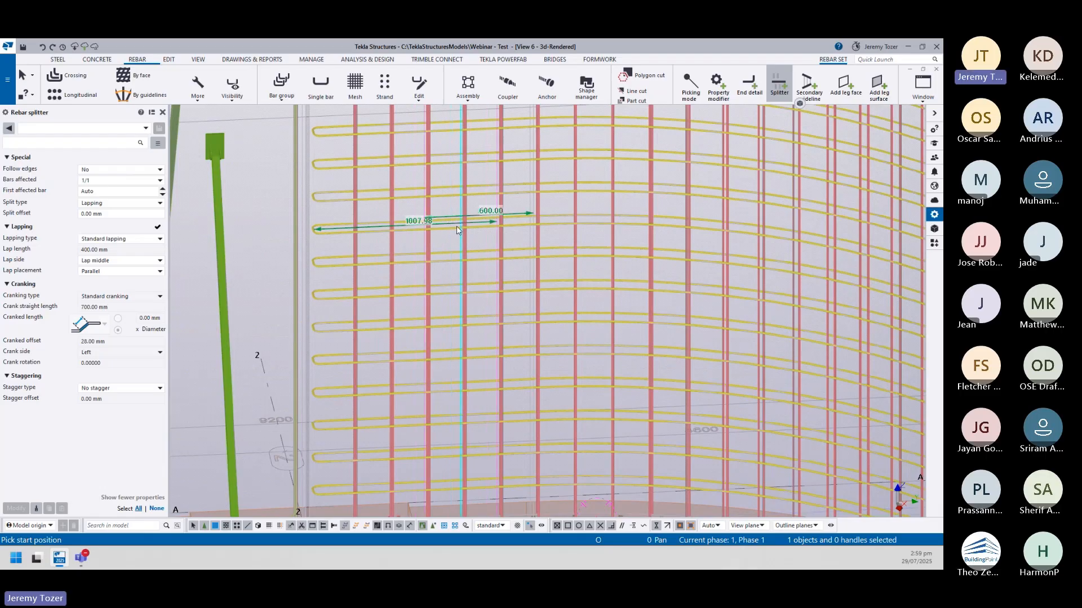
key(Escape)
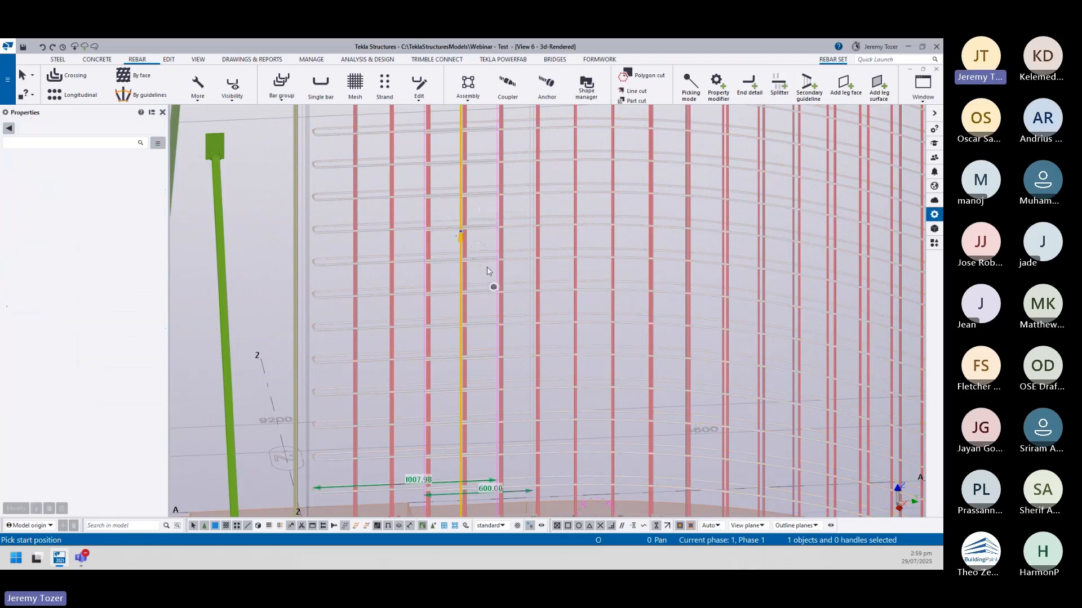
- Examine the lapped horizontal bars at the new splitter from the front and from above the wall
scroll(488, 265, up, 2)
click(556, 287)
mouse_move(552, 277)
ctrl+middle_down()
mouse_move(572, 306)
mouse_move(547, 286)
ctrl+middle_up()
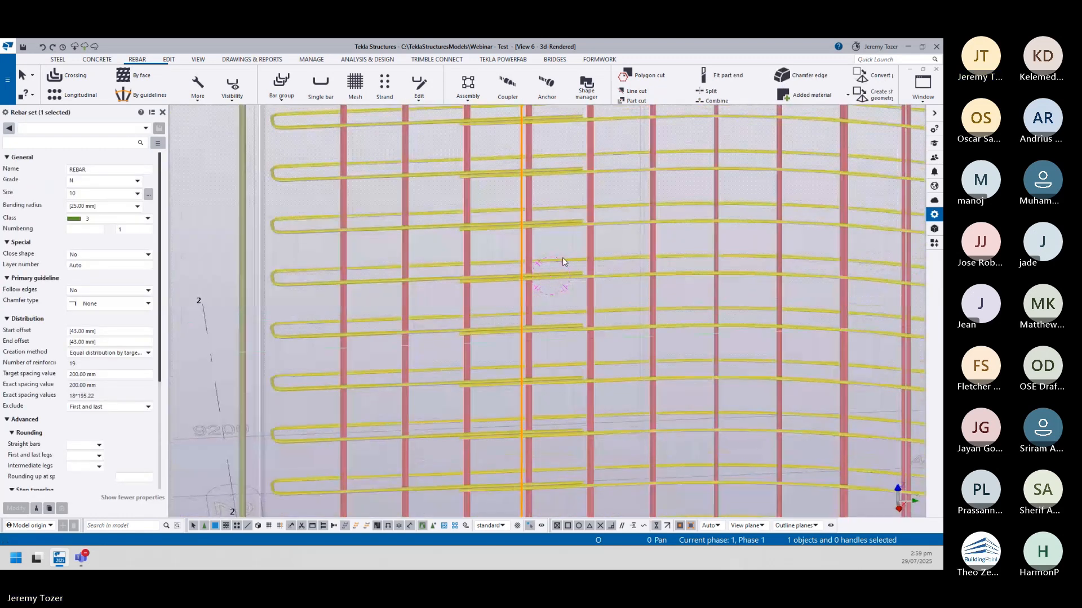
scroll(566, 253, down, 2)
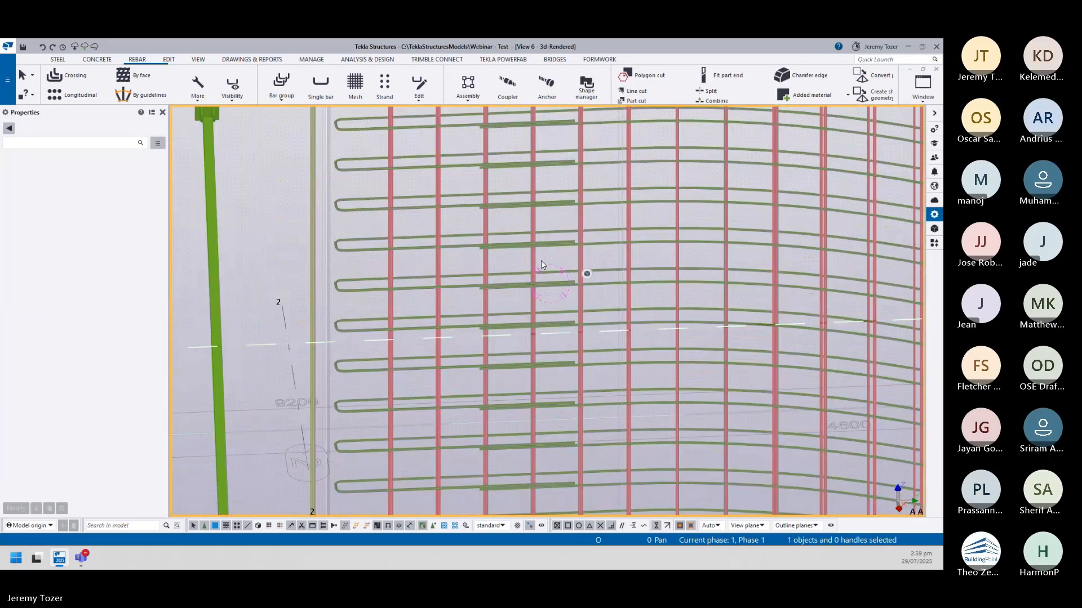
click(556, 281)
click(527, 259)
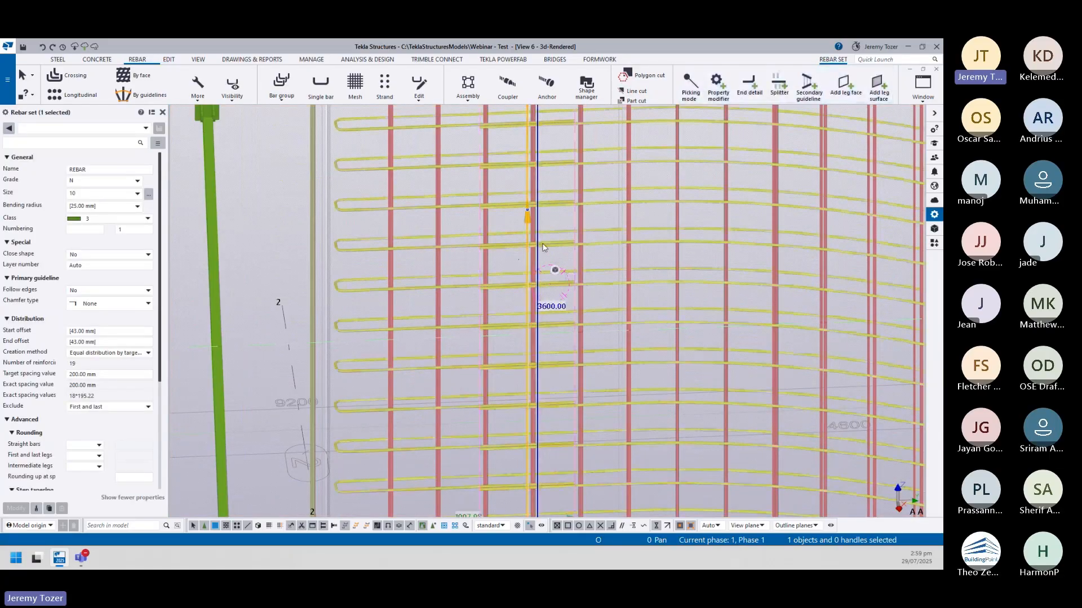
scroll(567, 228, down, 3)
ctrl+middle_drag(566, 229, 501, 253)
middle_drag(586, 163, 558, 273)
scroll(557, 273, up, 3)
scroll(430, 255, up, 3)
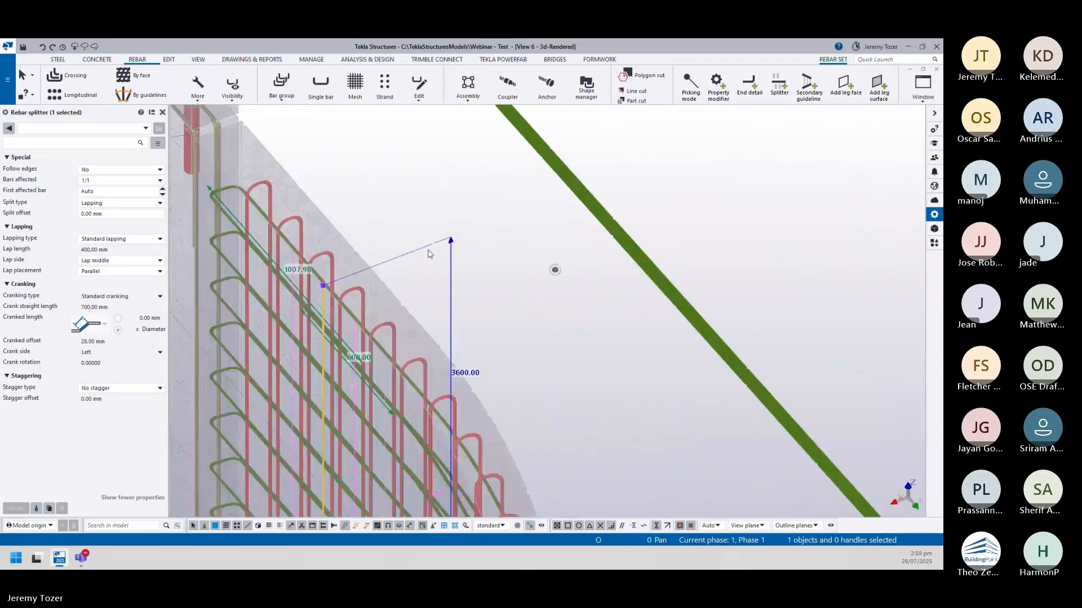
- Add a second lapping splitter to the horizontal rebar set on the opposite wall face, about 1007 mm from the bar ends
click(503, 248)
scroll(503, 248, down, 4)
ctrl+middle_drag(517, 314, 379, 295)
middle_drag(380, 295, 529, 365)
middle_drag(412, 315, 426, 442)
click(435, 344)
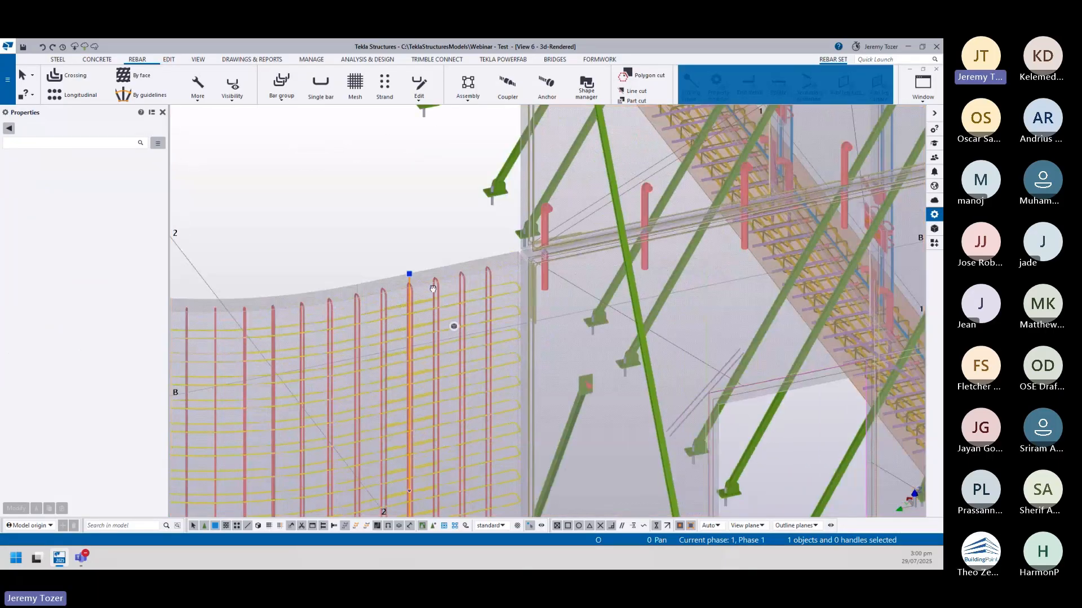
middle_drag(447, 355, 427, 285)
click(779, 84)
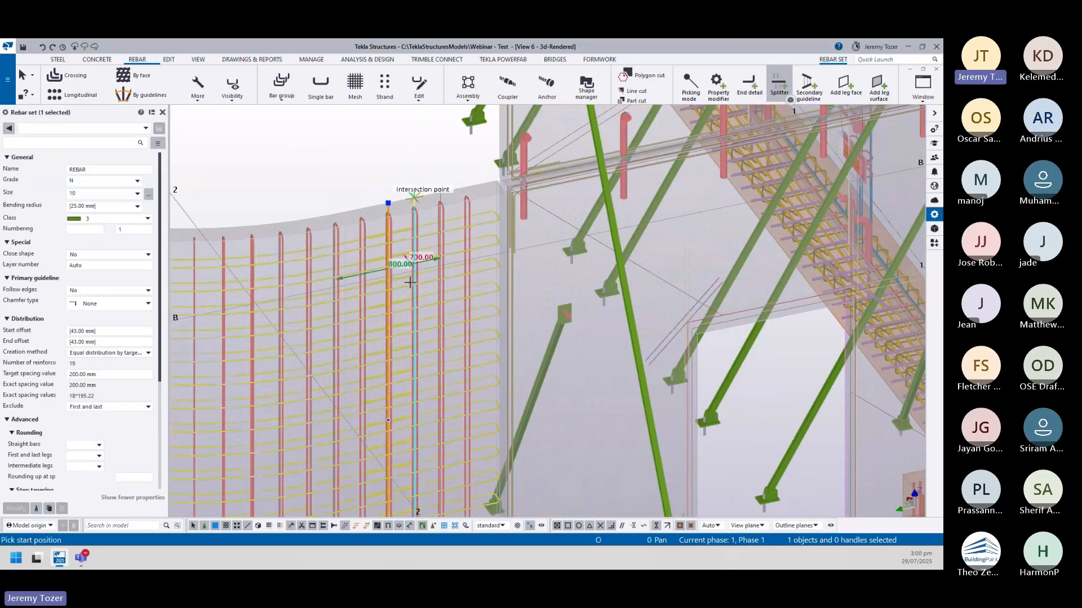
scroll(405, 244, up, 3)
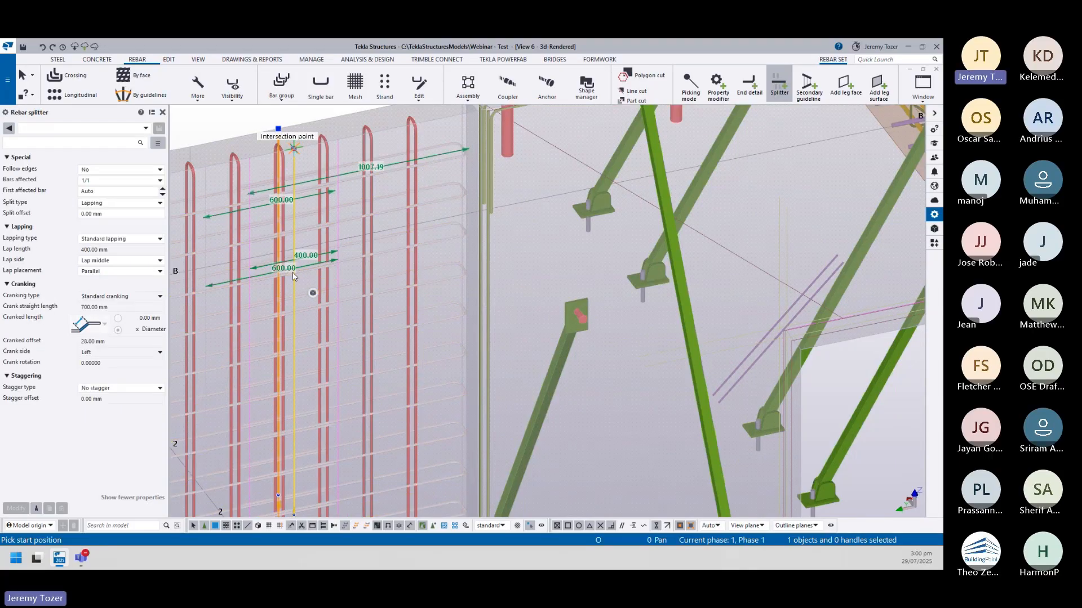
ctrl+middle_drag(293, 272, 368, 162)
key(Escape)
scroll(418, 222, up, 3)
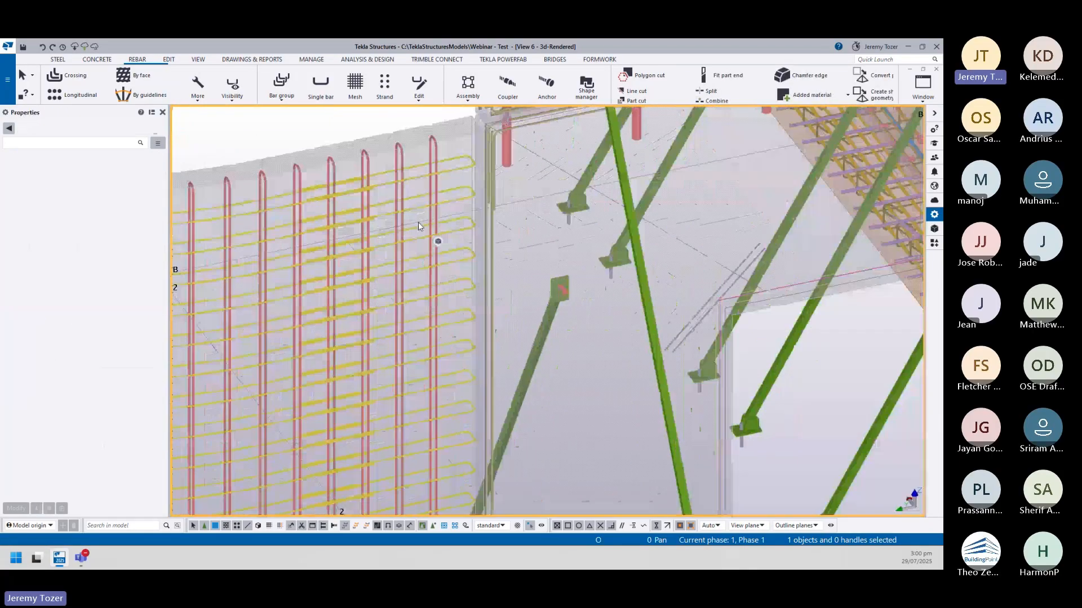
- Set the lap side of the opposite-face splitter to Lap right
click(356, 199)
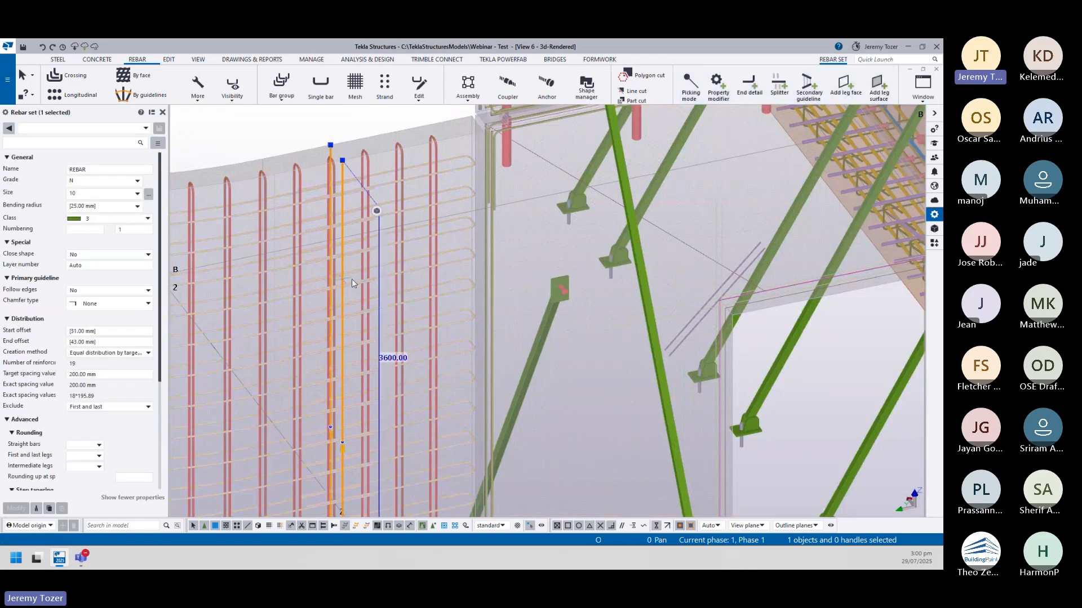
ctrl+middle_drag(289, 320, 398, 262)
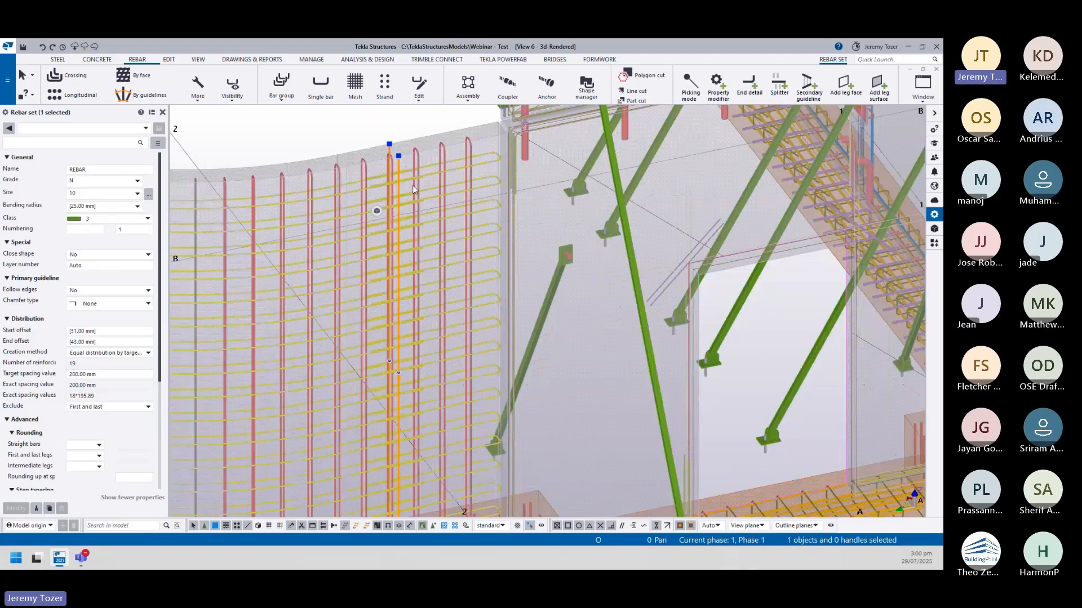
click(373, 192)
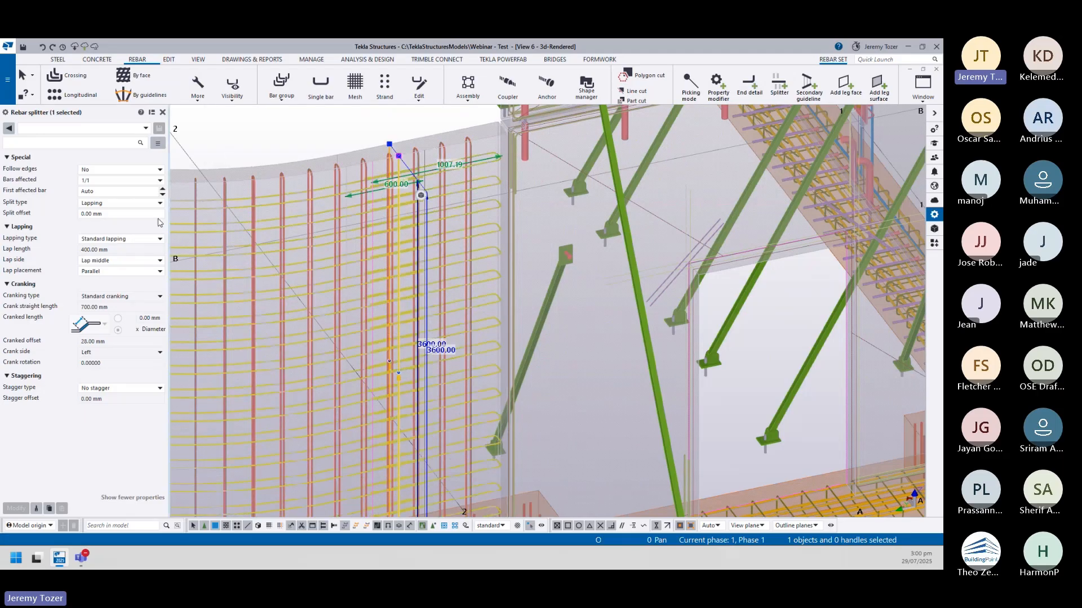
click(139, 262)
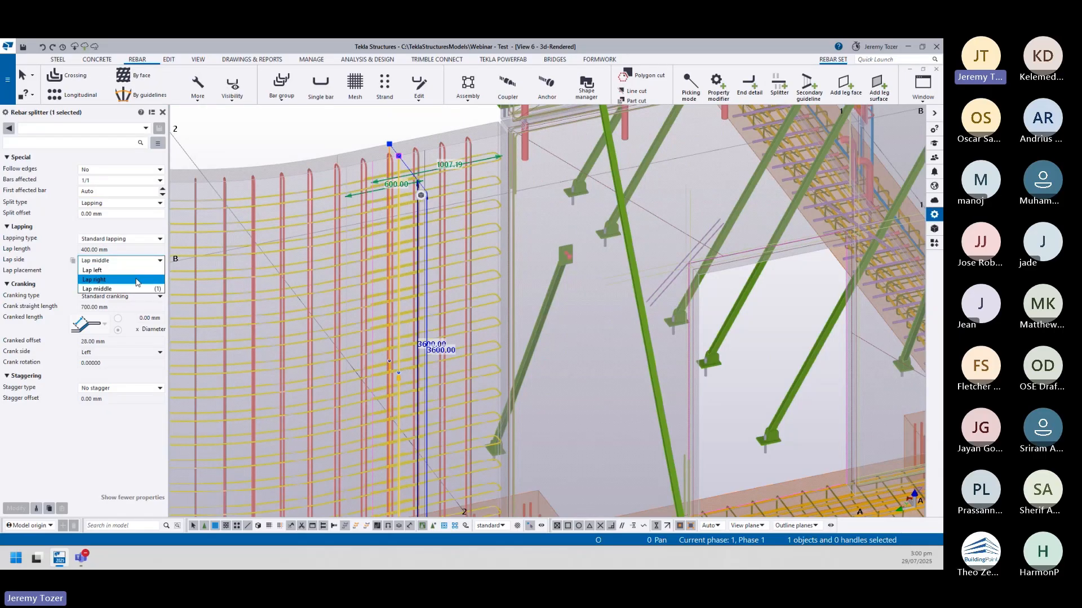
click(137, 280)
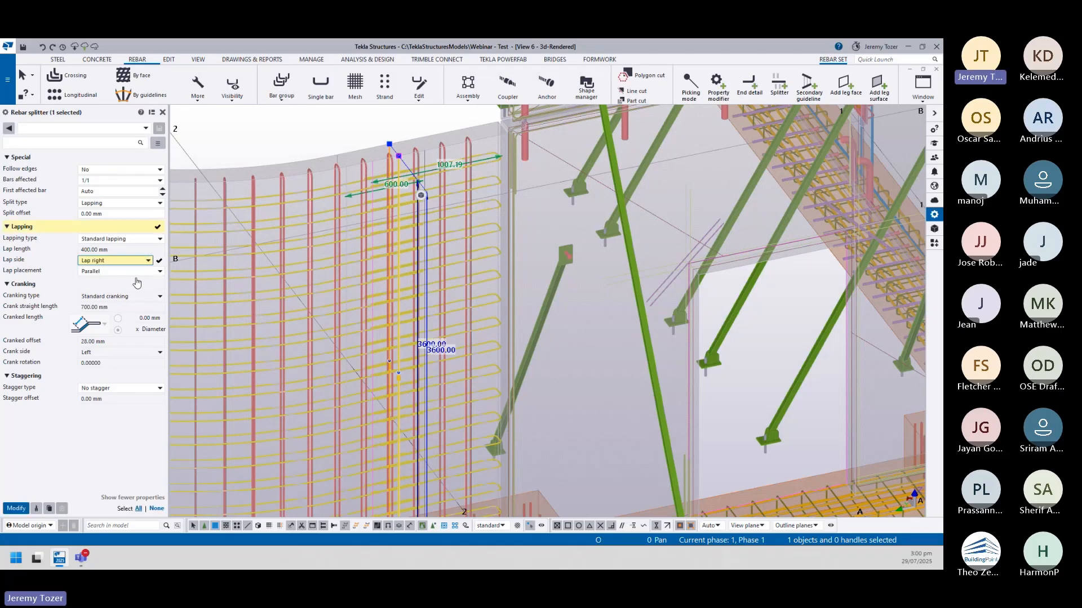
click(17, 509)
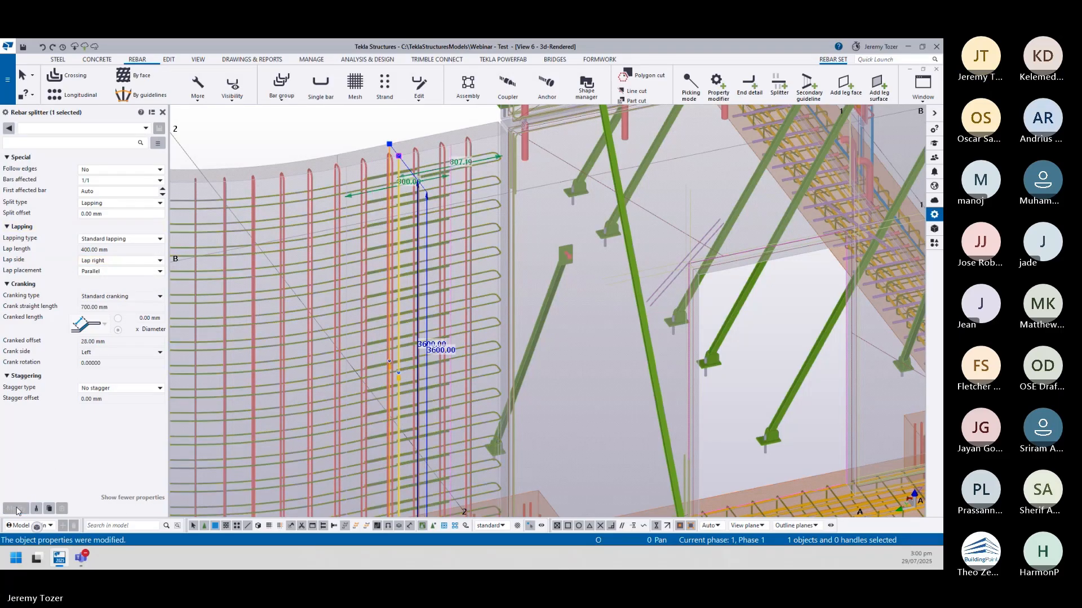
- Examine the shifted lap position on the horizontal bars from around the curved wall and close to grid 2
scroll(485, 269, up, 10)
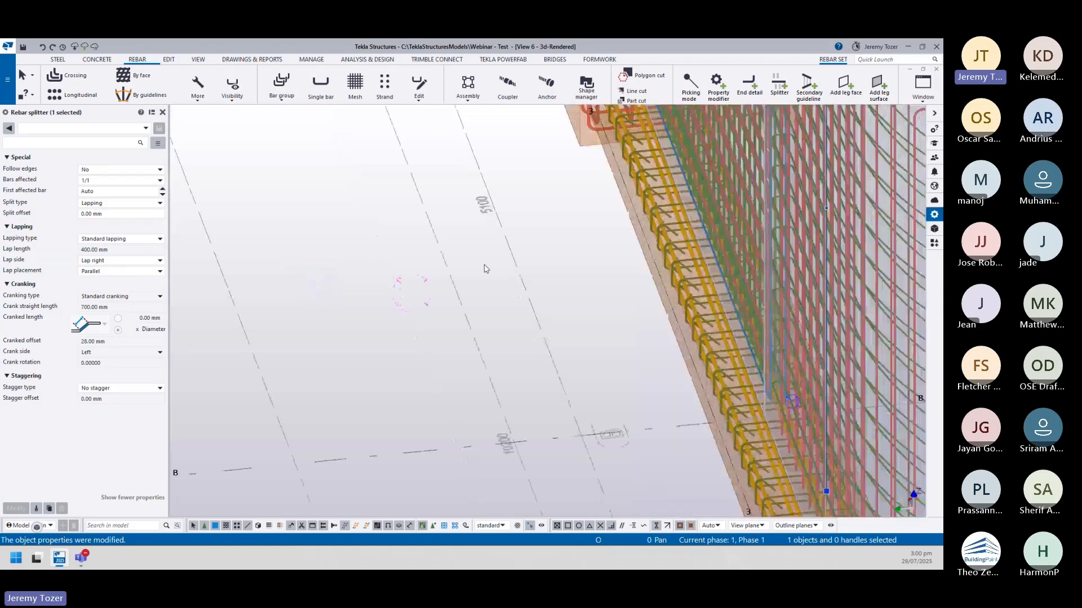
scroll(486, 269, down, 4)
ctrl+middle_drag(626, 273, 744, 270)
middle_drag(575, 133, 655, 280)
scroll(654, 280, up, 3)
middle_drag(817, 388, 225, 152)
scroll(548, 248, down, 3)
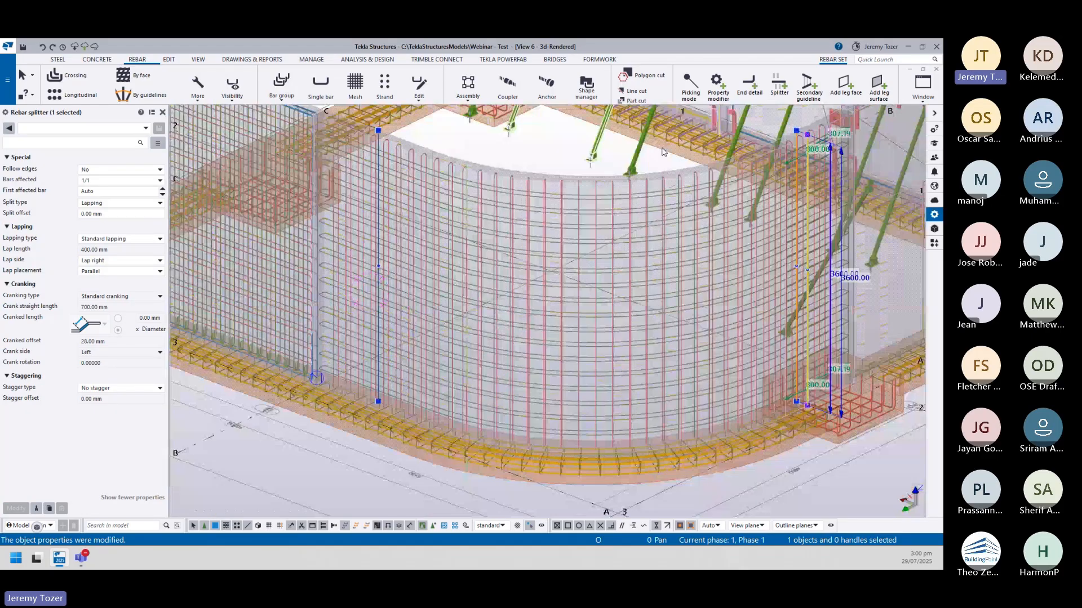
middle_drag(811, 192, 552, 203)
scroll(533, 263, up, 6)
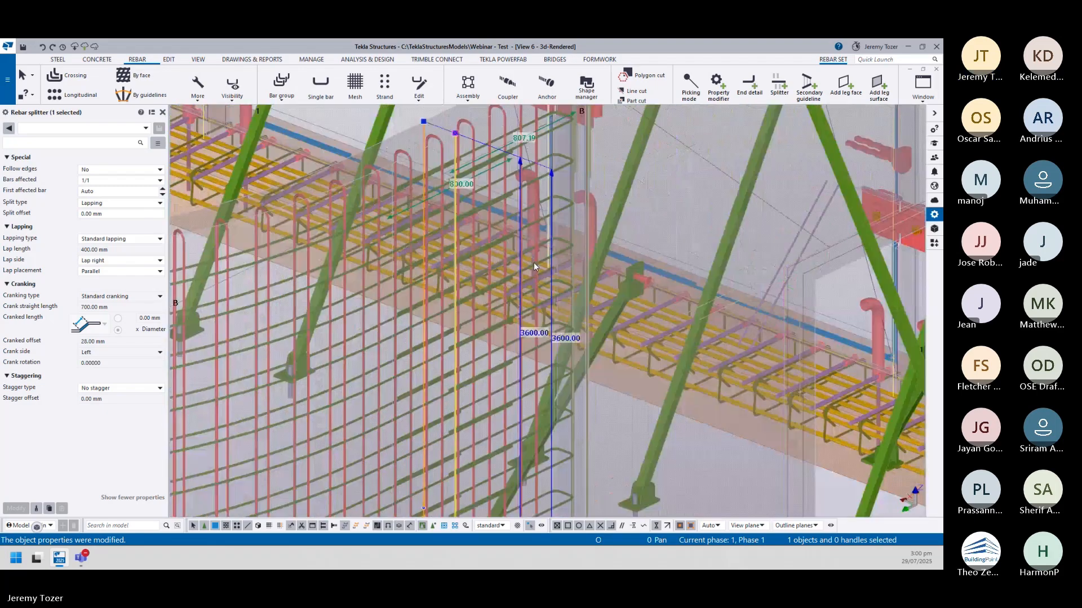
ctrl+middle_drag(438, 220, 452, 247)
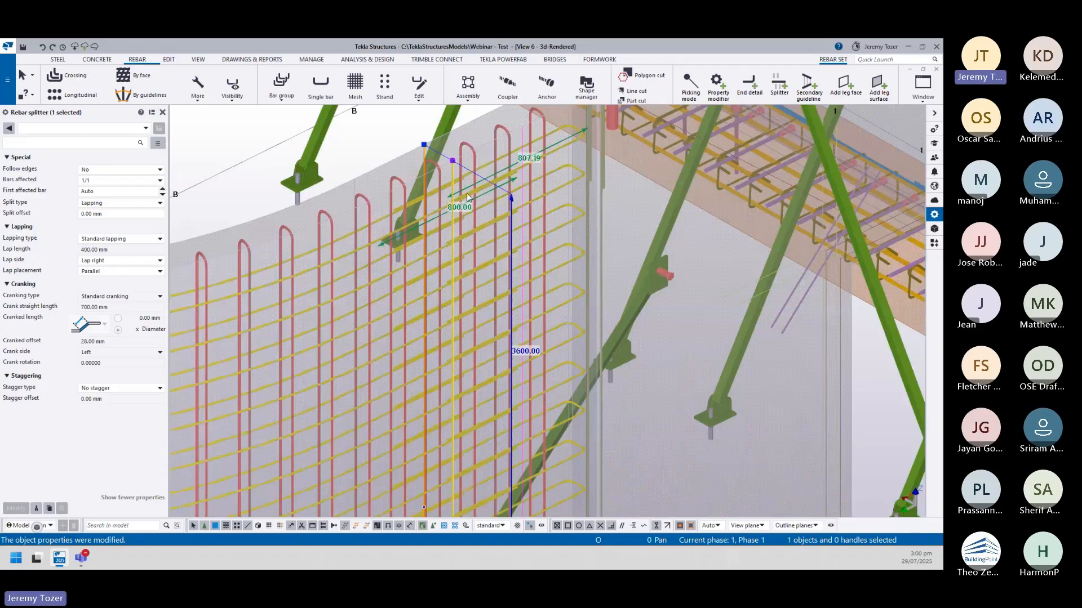
- Set the lap side of the opposite-face splitter back to Lap middle
click(134, 262)
click(113, 290)
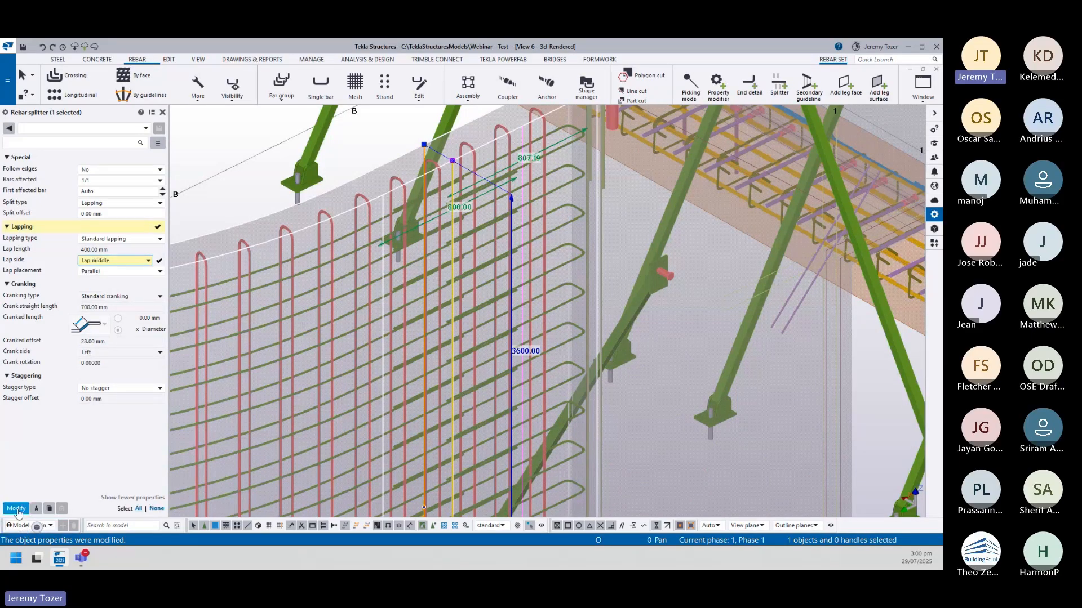
ctrl+middle_drag(442, 277, 491, 326)
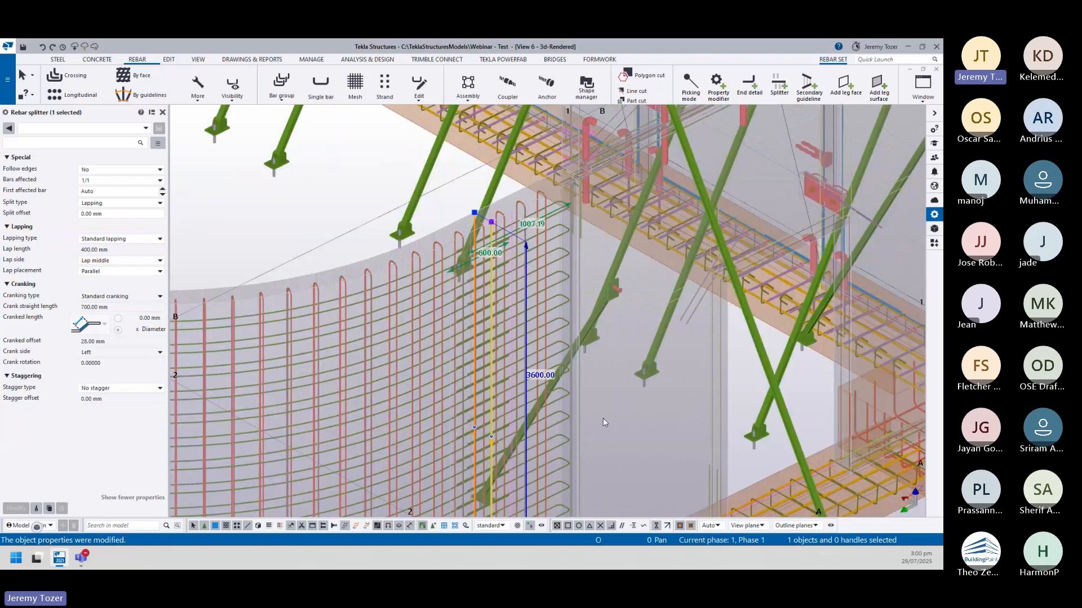
scroll(560, 329, up, 4)
- Examine the lapped horizontal bars of the curved wall from both sides and up close
click(453, 251)
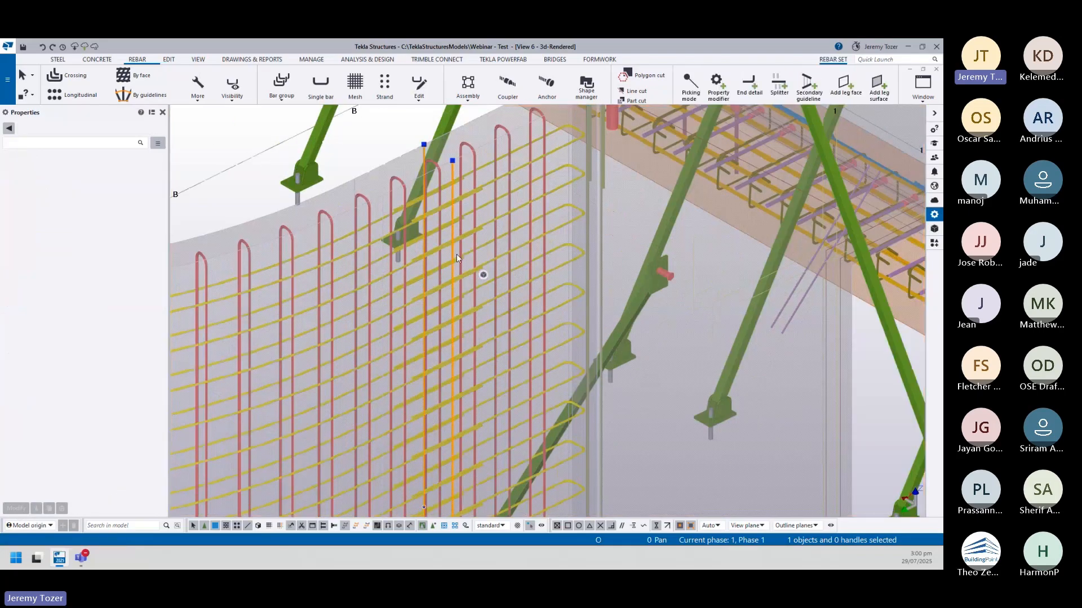
mouse_move(445, 253)
ctrl+middle_down()
mouse_move(417, 249)
mouse_move(407, 162)
ctrl+middle_up()
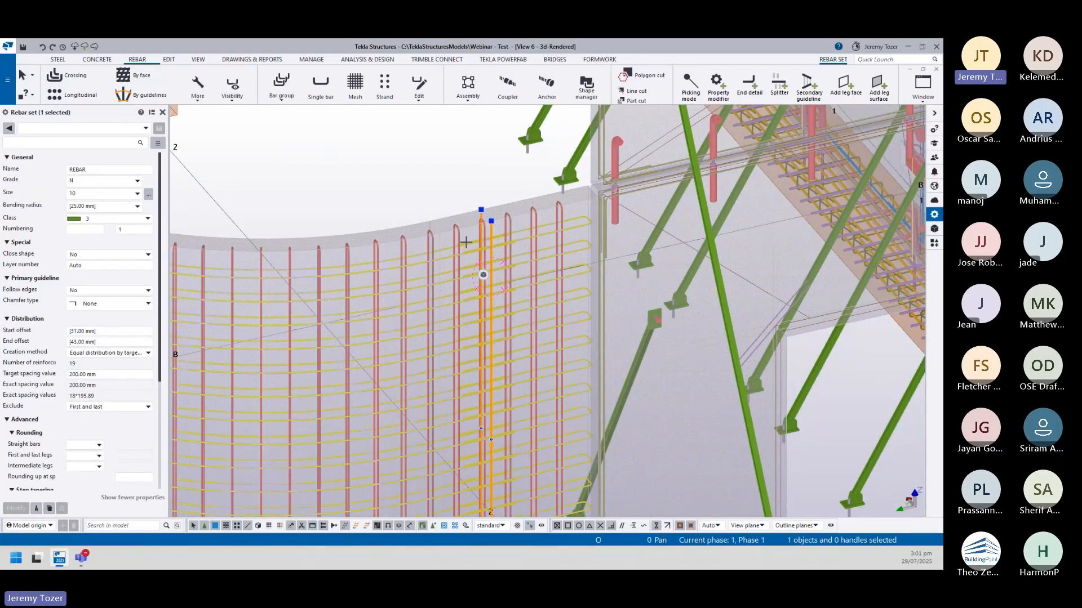
mouse_move(437, 237)
ctrl+middle_down()
mouse_move(435, 270)
mouse_move(780, 244)
mouse_move(302, 441)
mouse_move(361, 423)
mouse_move(469, 217)
mouse_move(520, 354)
ctrl+middle_up()
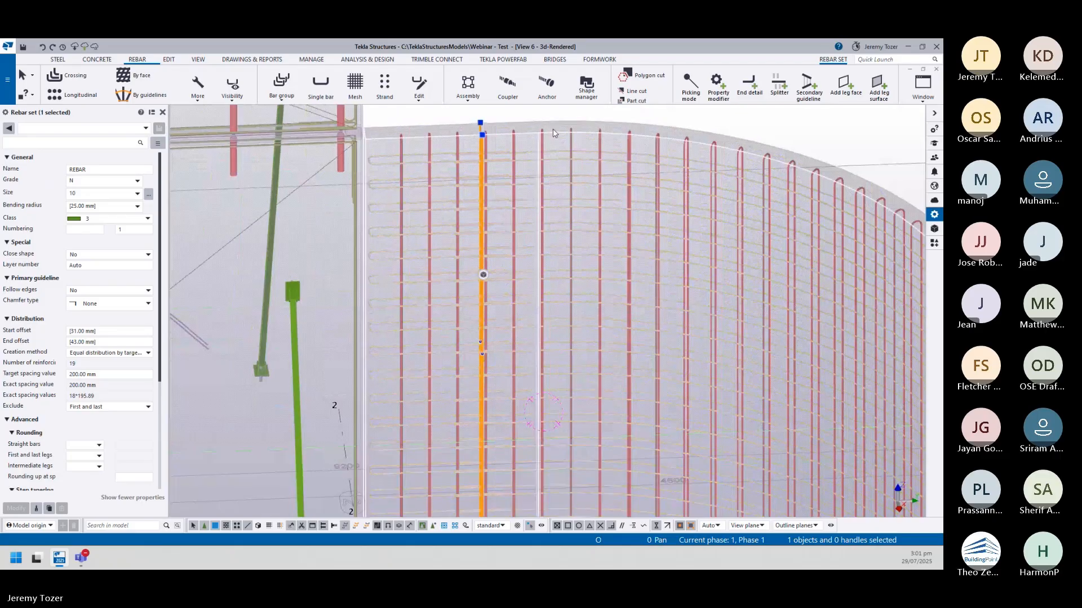
click(809, 87)
scroll(491, 142, up, 2)
scroll(491, 142, up, 2)
click(445, 188)
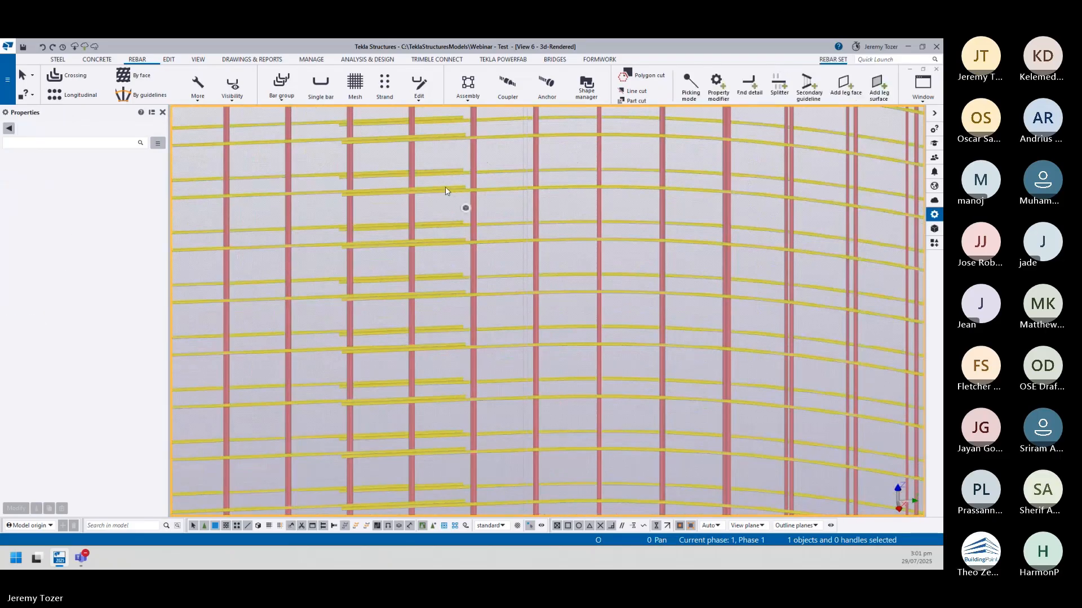
- Set the lap placement of the horizontal bars' splitter to On top
click(402, 165)
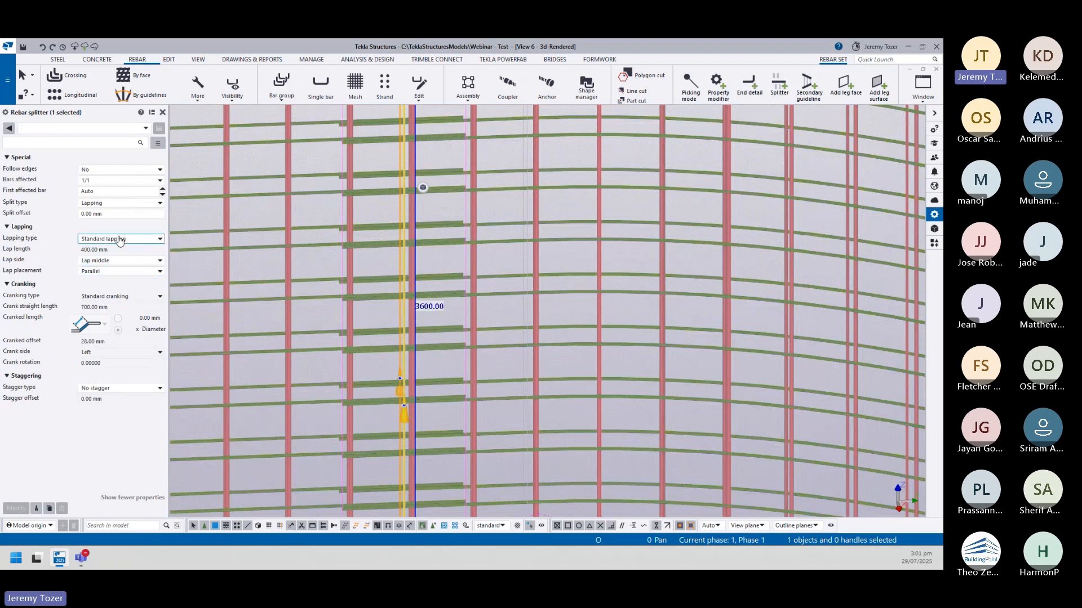
click(118, 274)
click(118, 273)
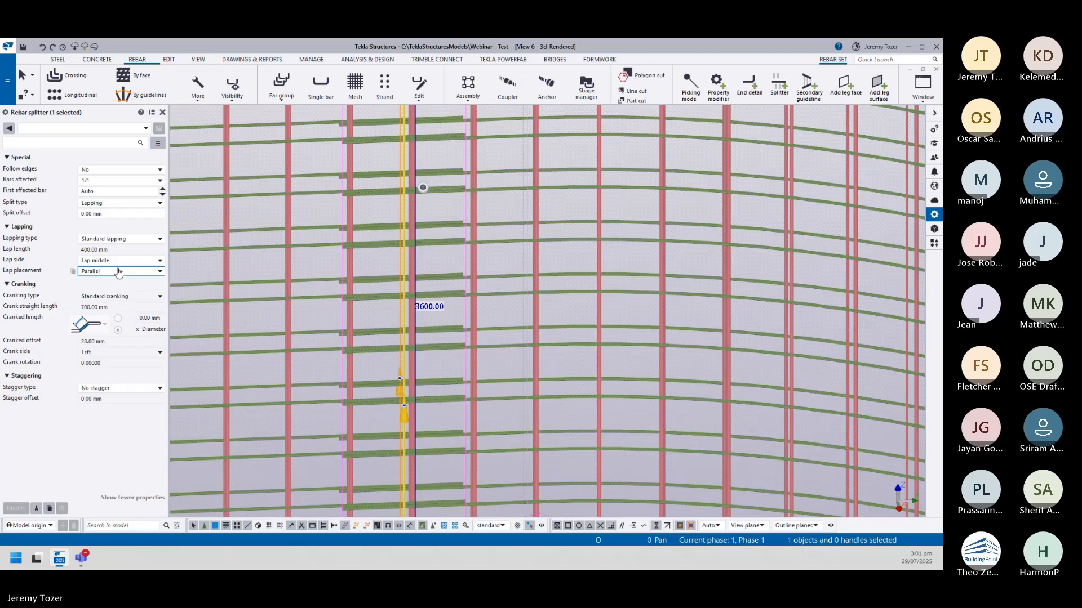
click(117, 273)
click(91, 290)
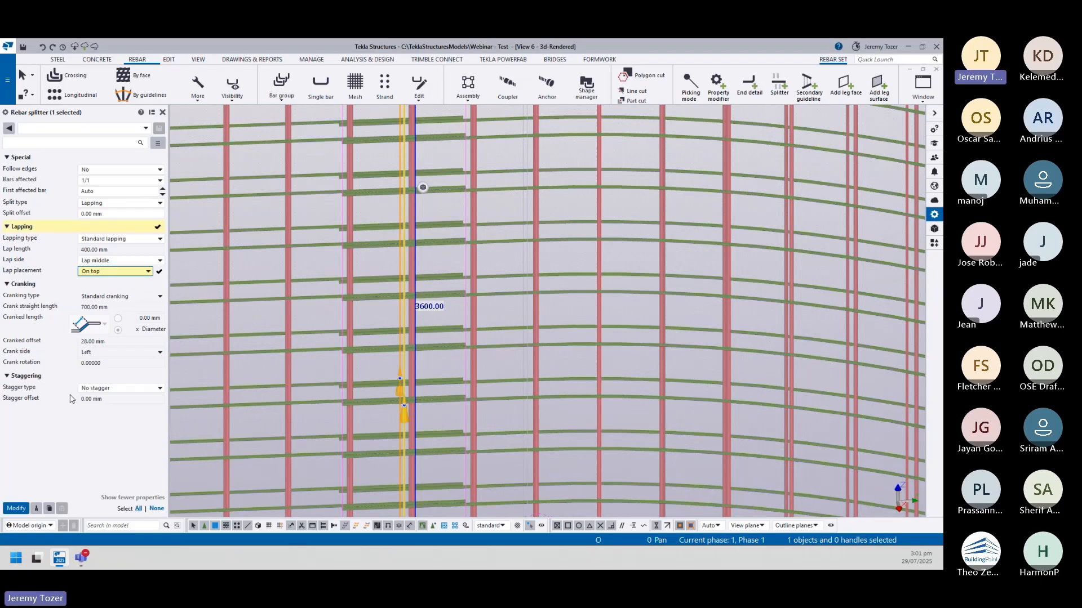
click(17, 509)
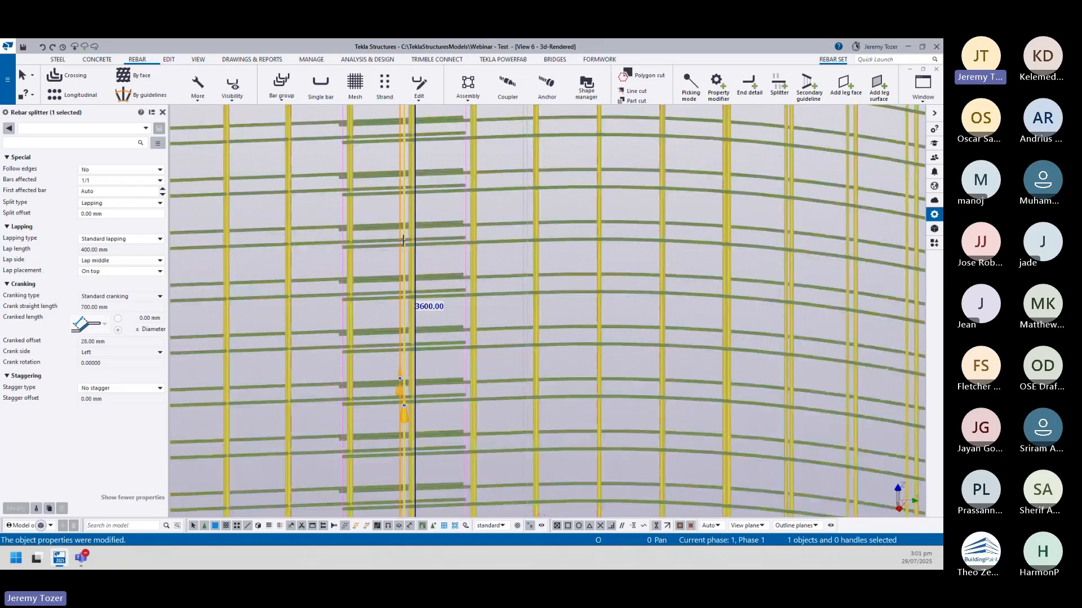
- Set the splitter's lap placement back to Parallel
click(148, 270)
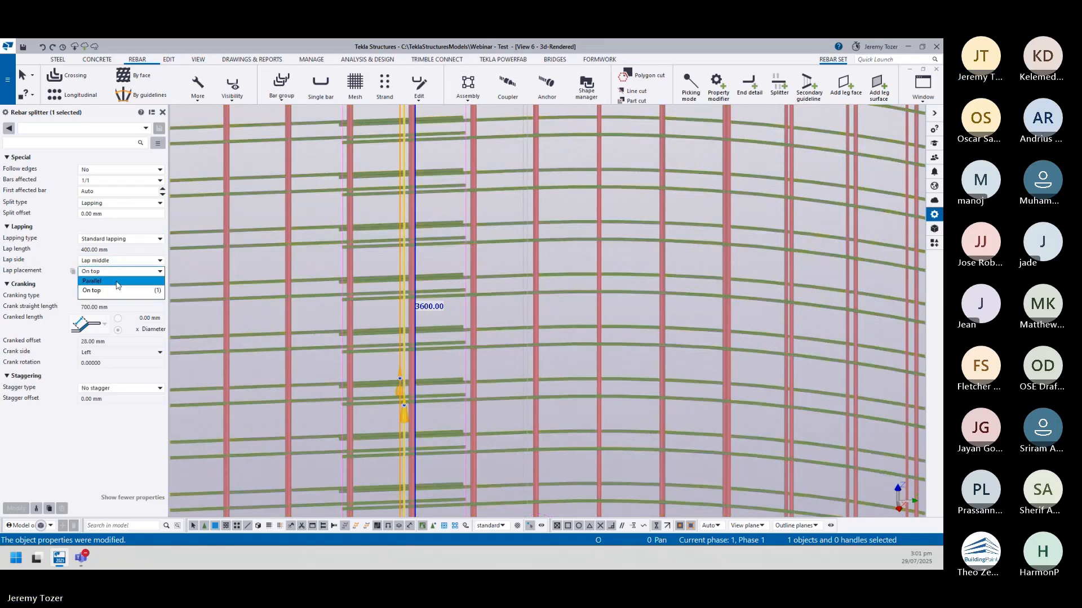
click(90, 281)
click(16, 509)
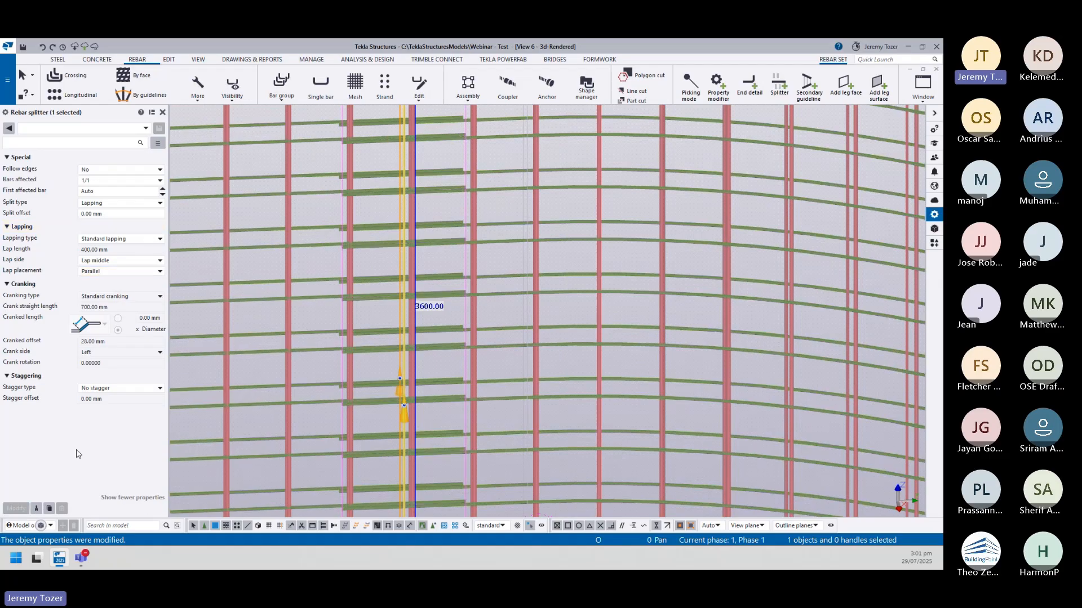
- Stagger the splitter's laps with the Stagger middle type and a stagger offset of 1000 mm
click(121, 389)
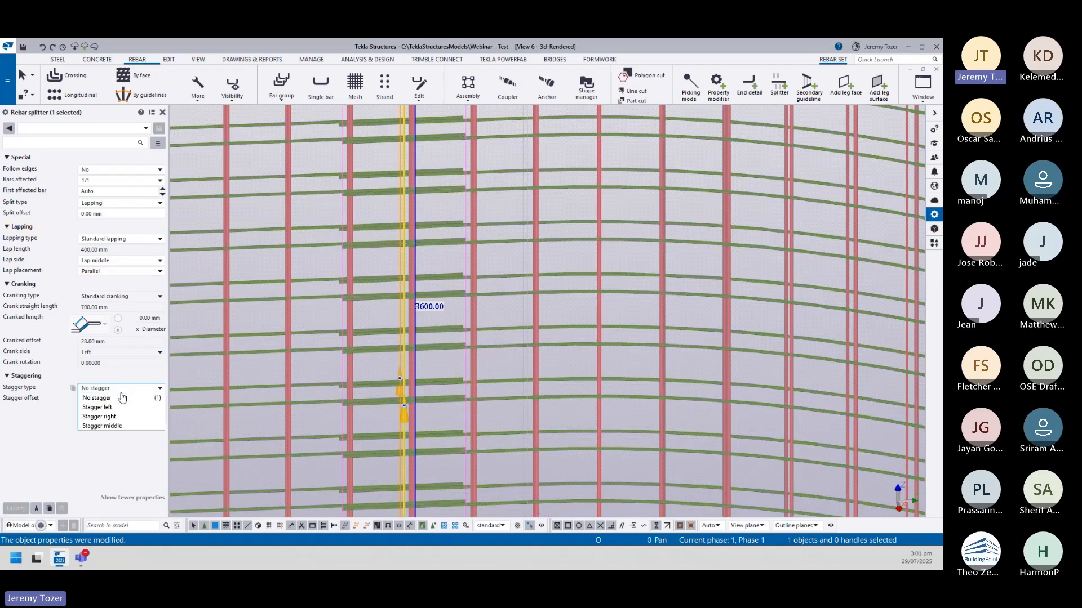
click(119, 427)
click(121, 400)
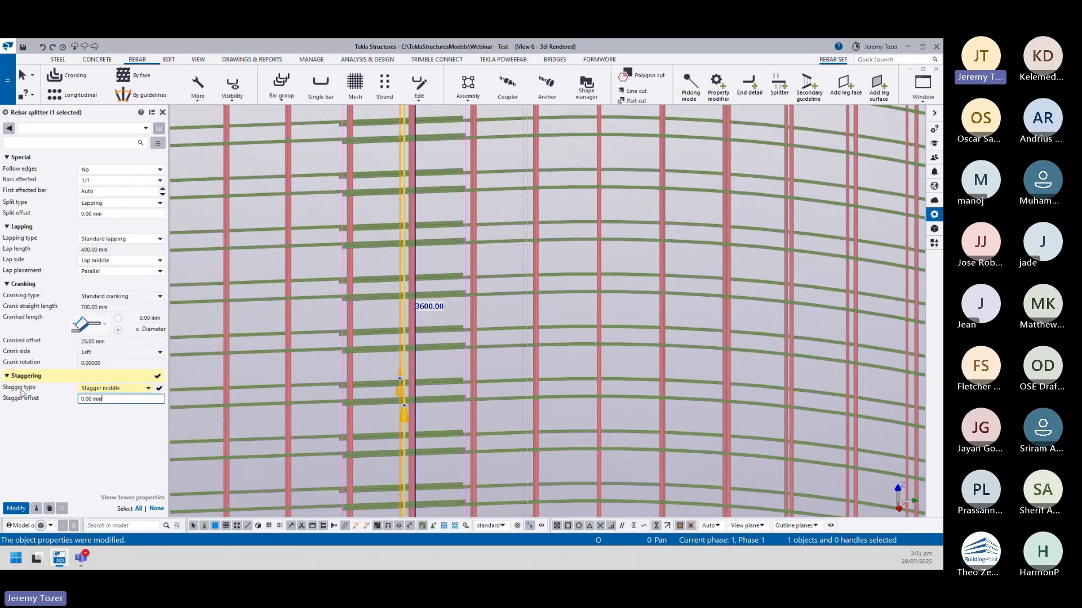
drag(110, 398, 32, 399)
text(1000)
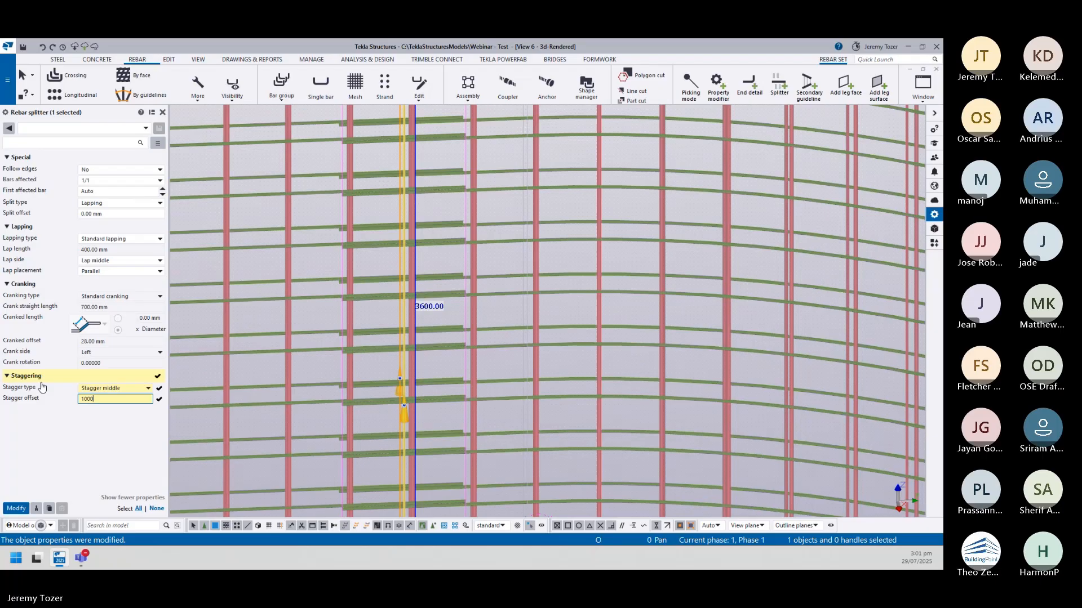
click(16, 508)
- Examine how the staggered laps are distributed along the curved wall's horizontal bars
scroll(544, 265, down, 3)
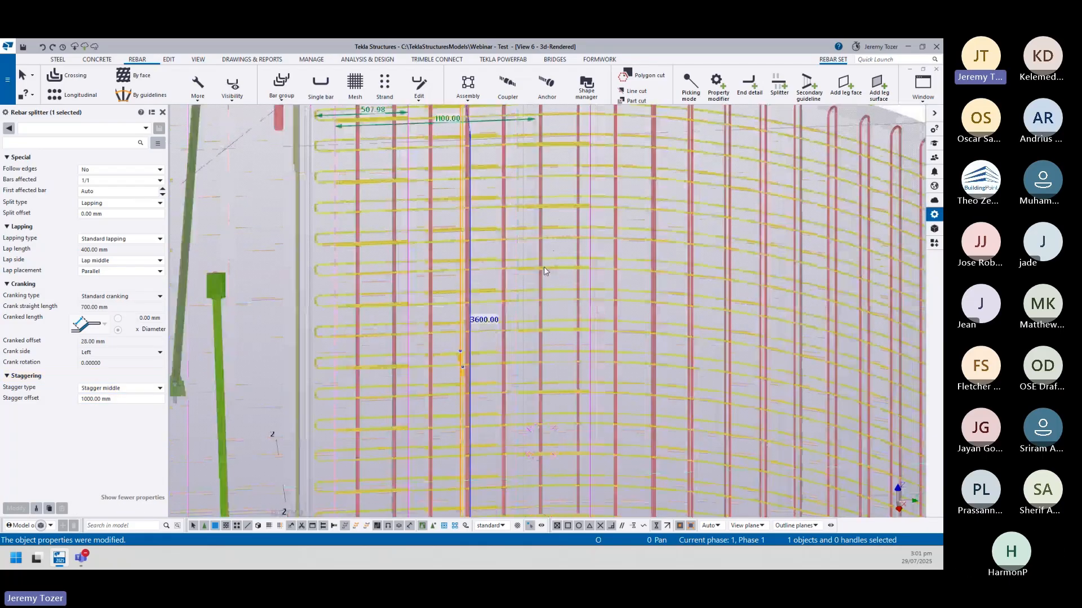
scroll(543, 266, down, 2)
click(509, 266)
scroll(509, 267, up, 1)
middle_drag(508, 266, 555, 259)
scroll(556, 260, up, 2)
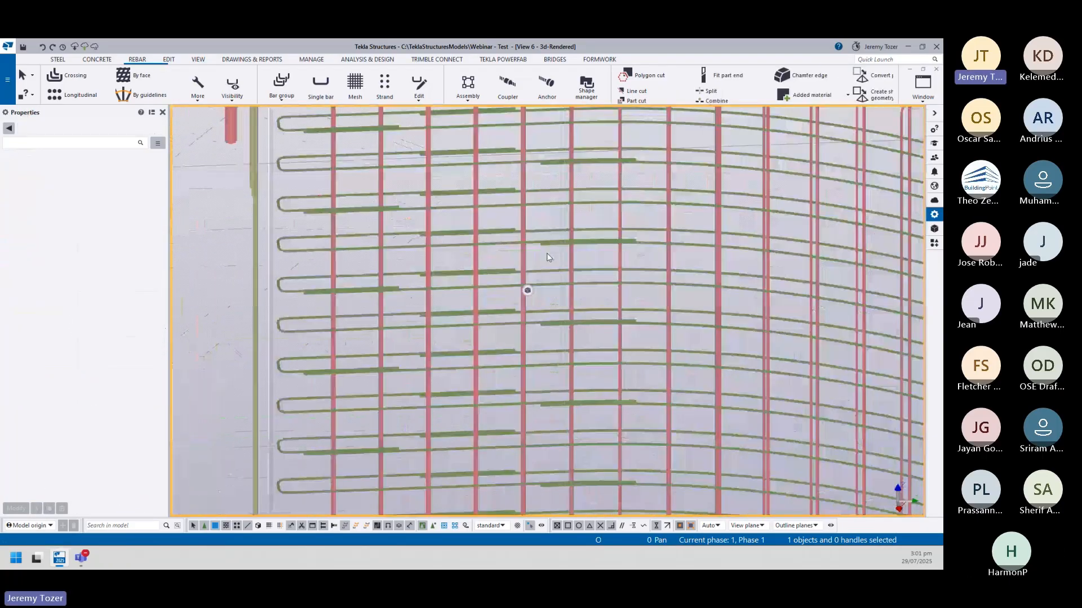
scroll(564, 251, up, 1)
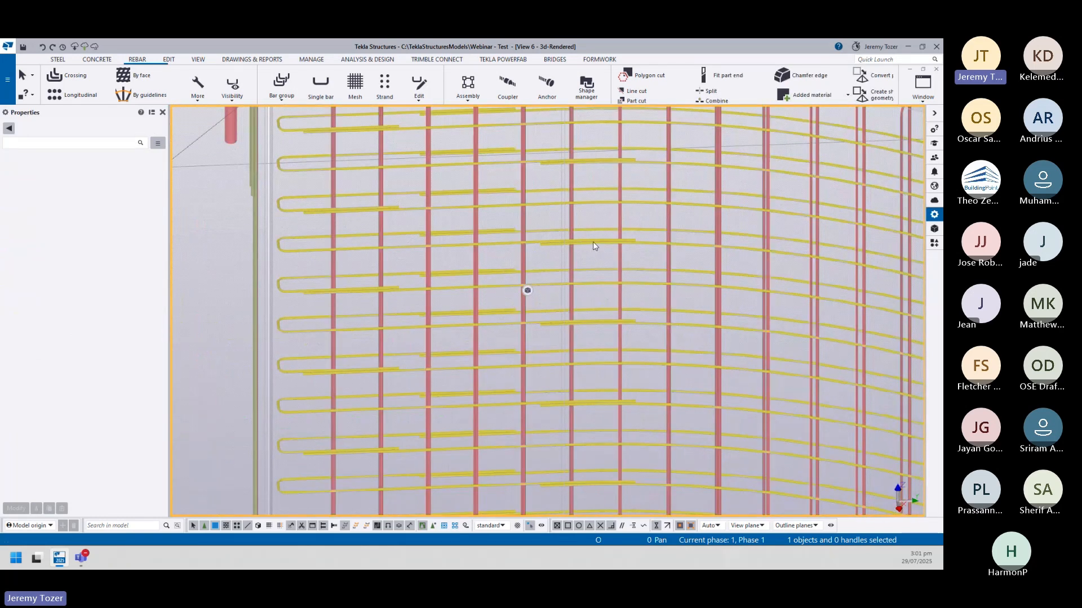
click(594, 244)
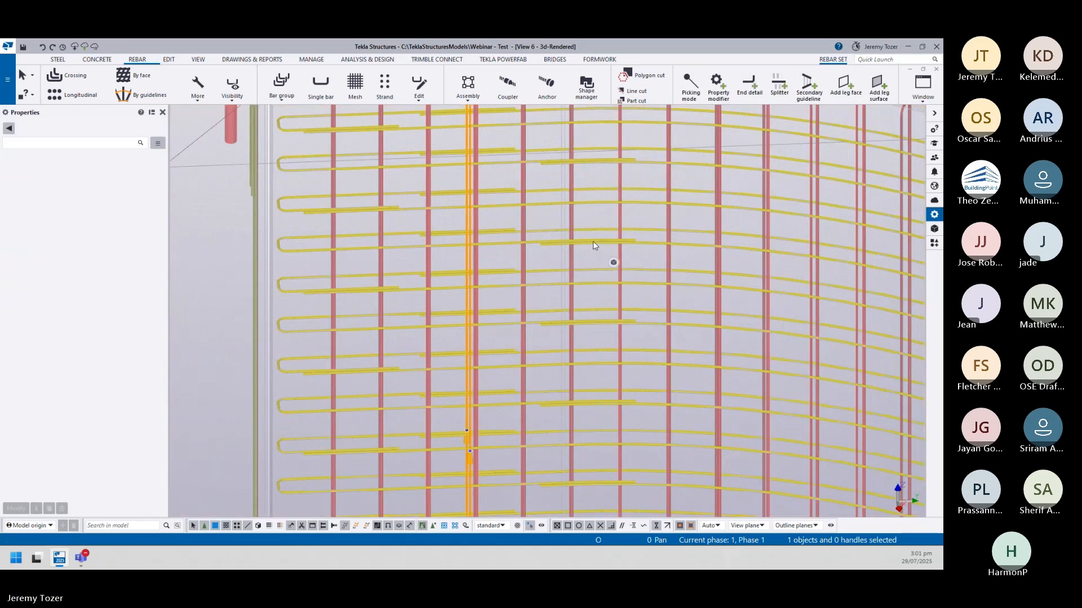
- Reset the splitter's stagger offset to 0 mm and its stagger type to No stagger
click(470, 217)
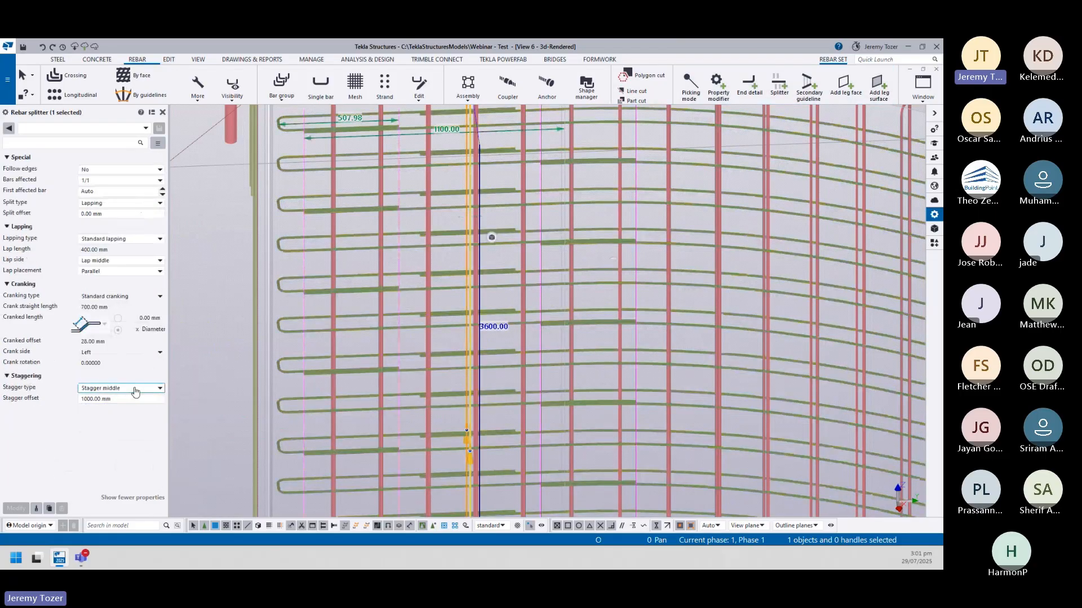
click(121, 399)
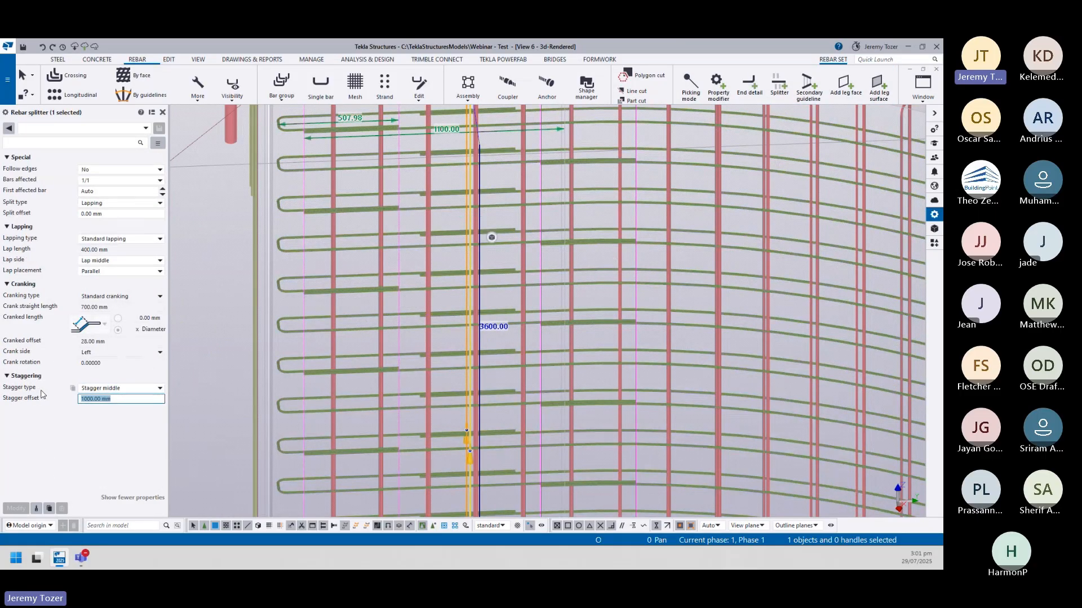
text(0)
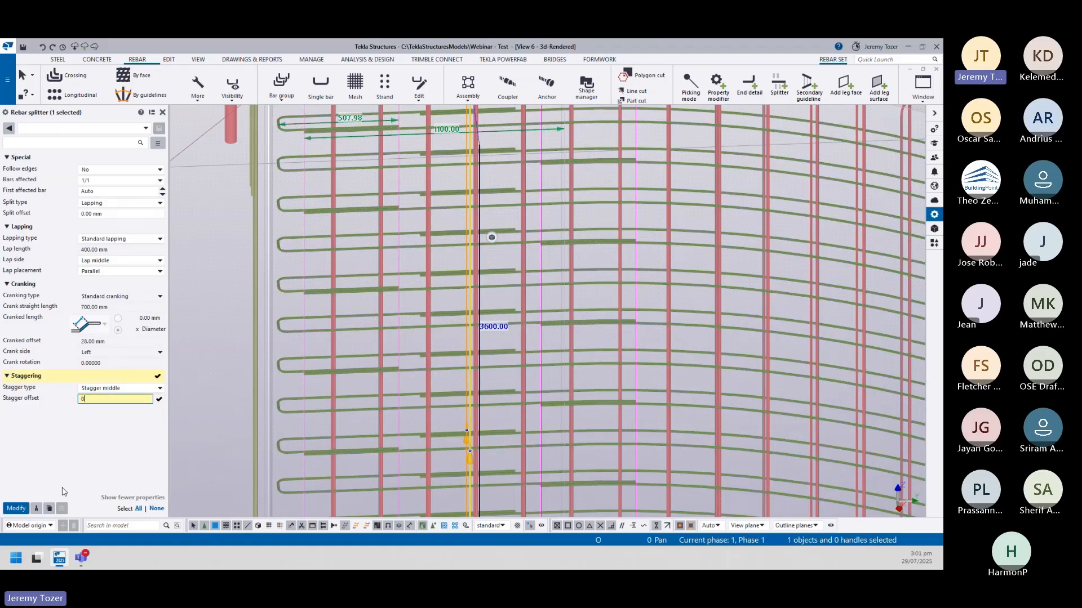
key(Return)
click(133, 388)
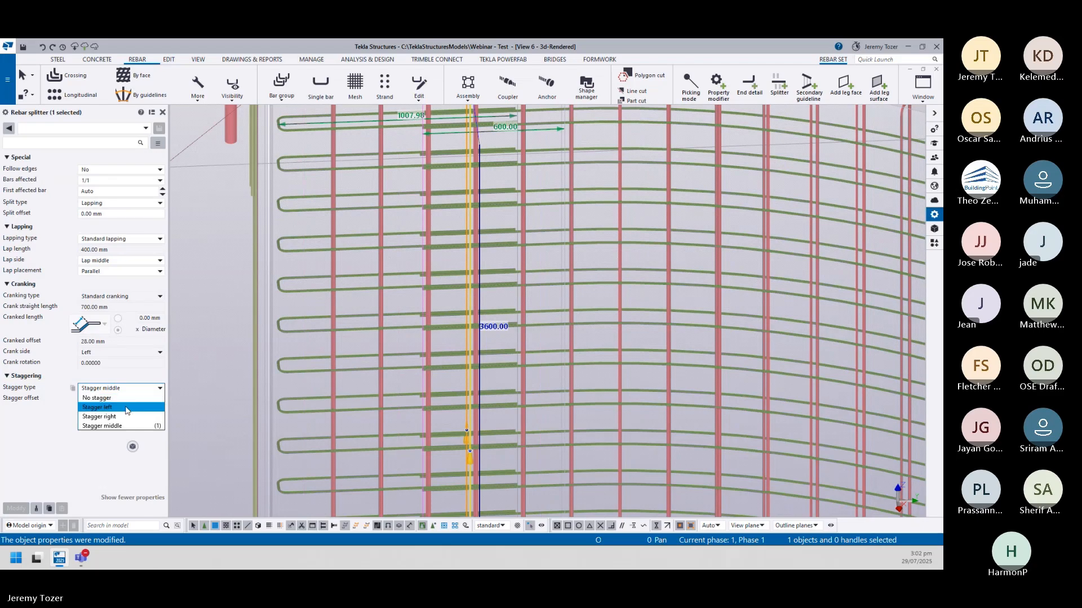
click(134, 397)
click(17, 508)
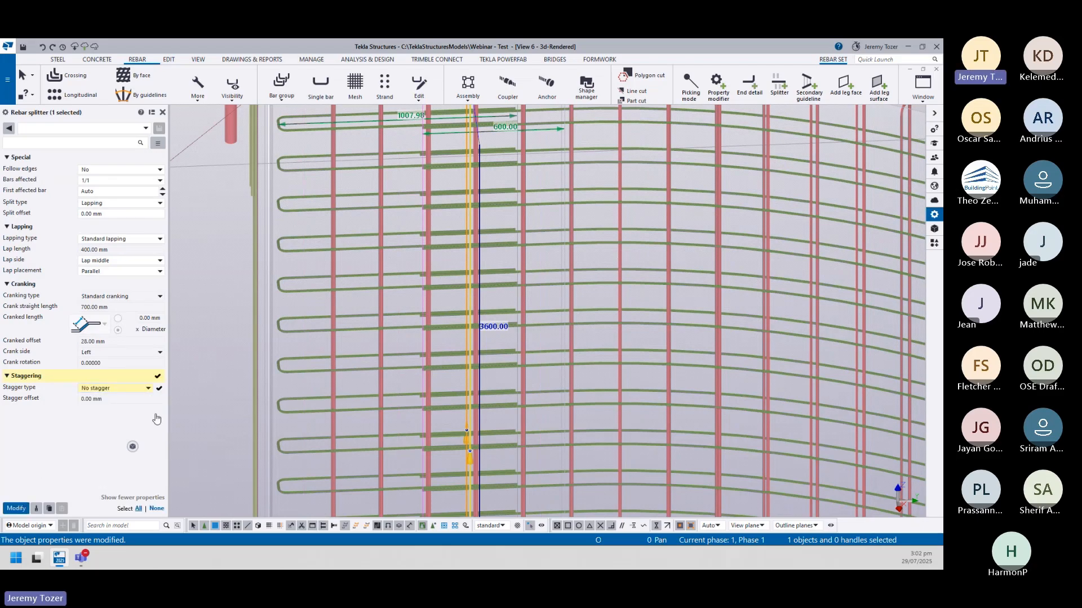
- Inspect the horizontal bars and their lap zone from around the curved wall
scroll(794, 151, down, 3)
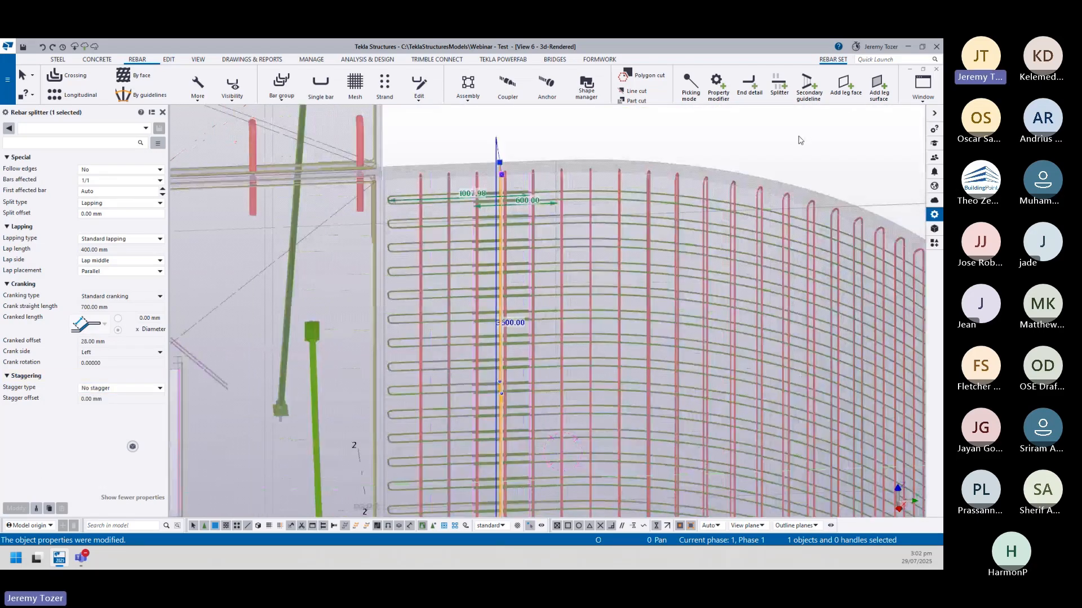
mouse_move(778, 138)
ctrl+middle_down()
mouse_move(510, 205)
mouse_move(434, 338)
mouse_move(591, 340)
mouse_move(483, 289)
ctrl+middle_up()
scroll(489, 251, up, 3)
scroll(574, 293, up, 2)
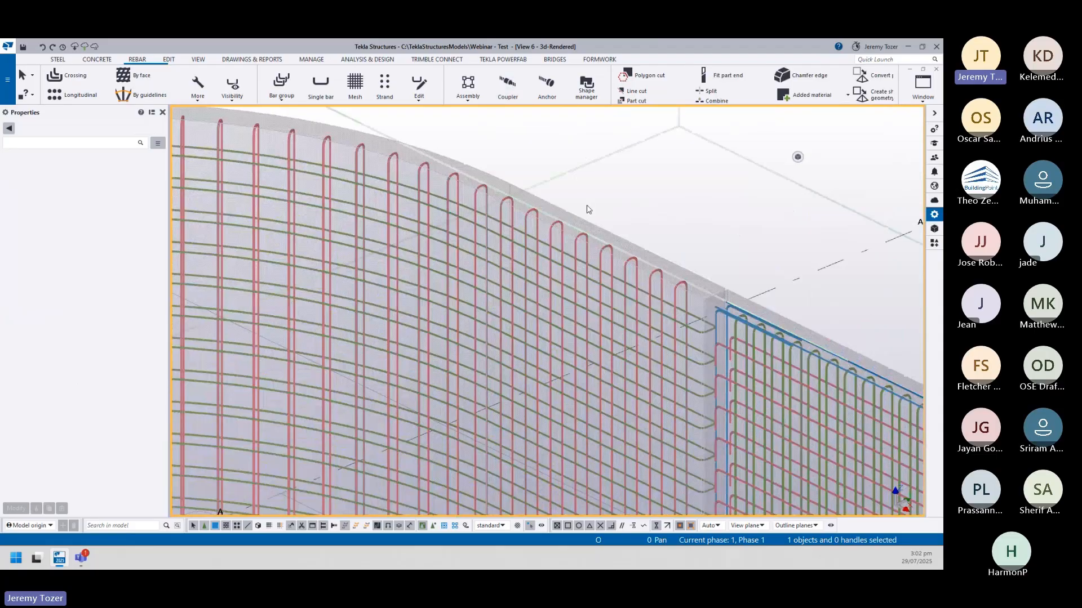
ctrl+middle_drag(530, 125, 395, 237)
ctrl+middle_drag(294, 192, 357, 275)
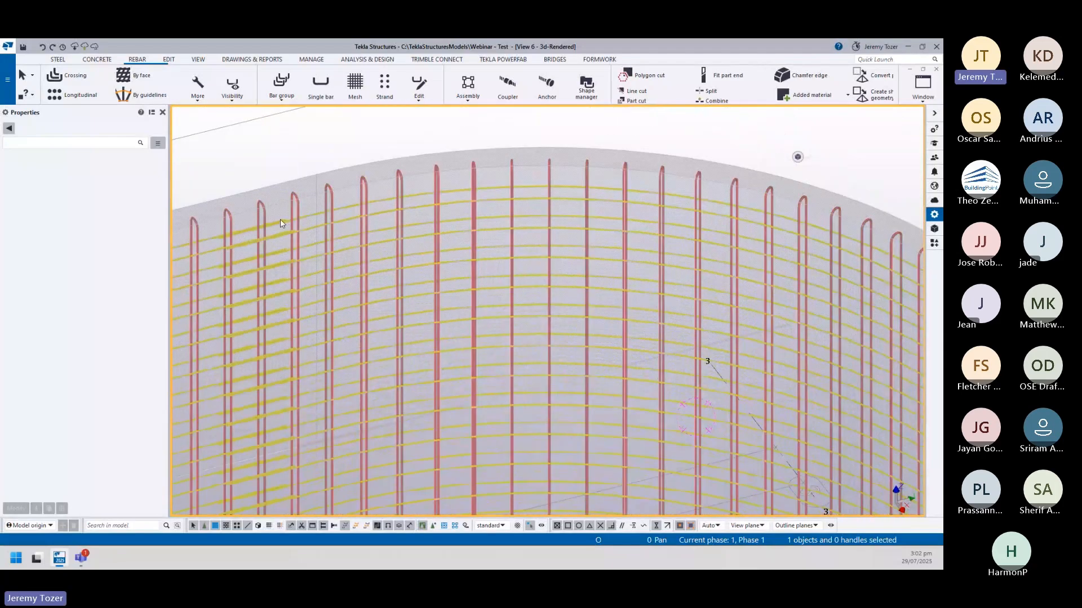
ctrl+middle_drag(279, 219, 377, 222)
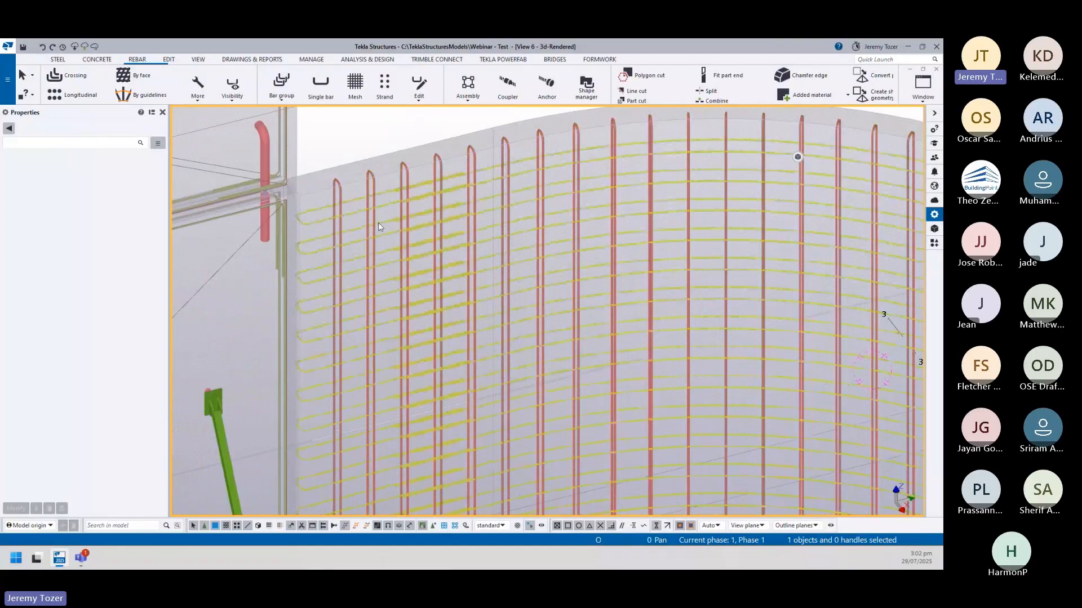
click(478, 215)
scroll(478, 226, down, 2)
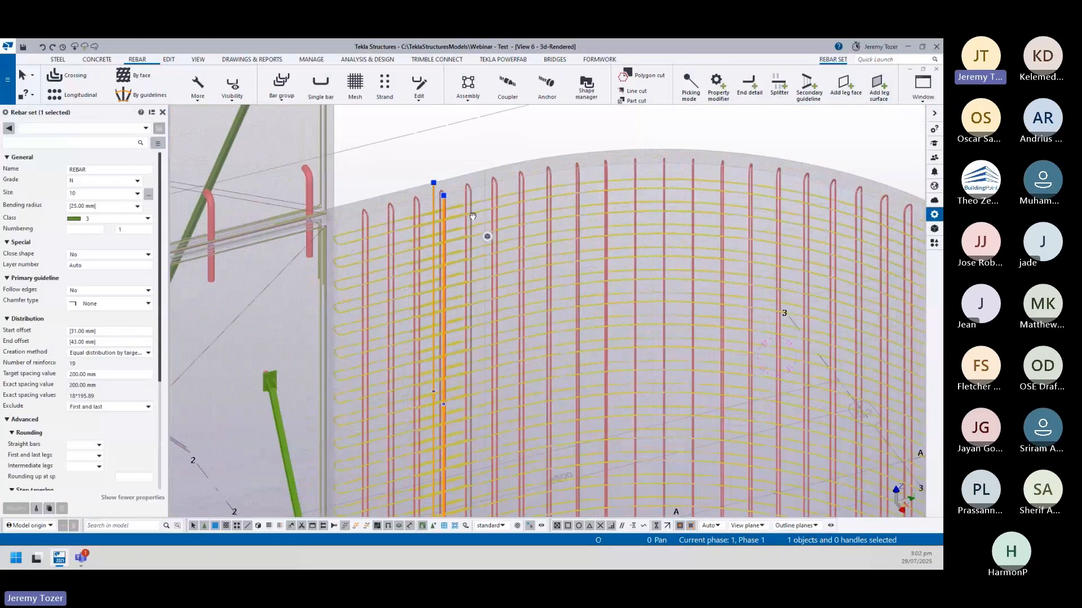
- Review the junction between the curved wall and the adjoining flat panel, and the reinforced walls as a whole
middle_drag(885, 197, 583, 82)
scroll(772, 201, down, 2)
click(640, 141)
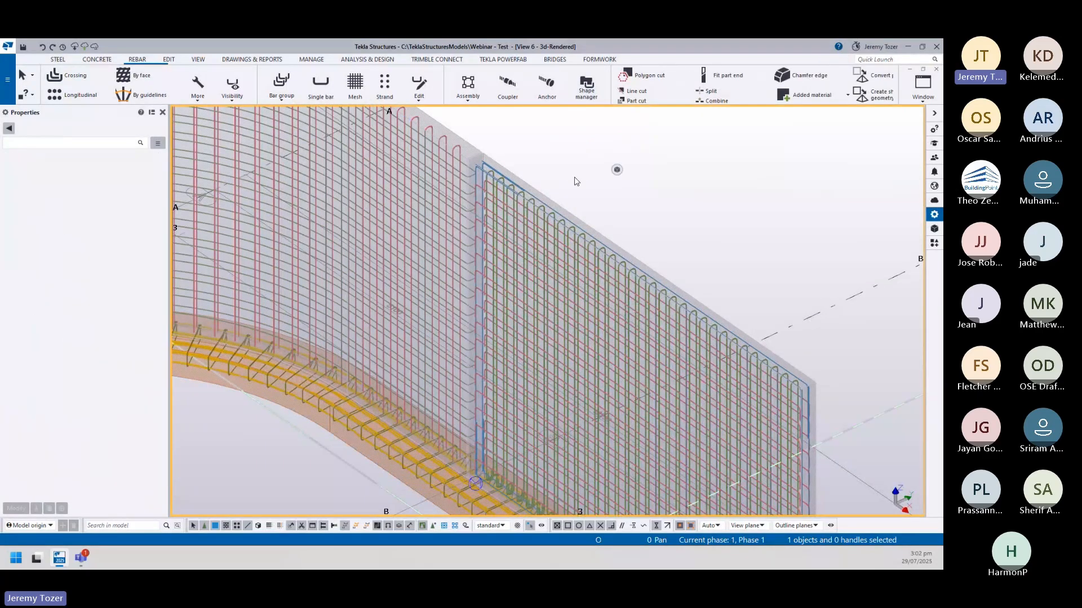
ctrl+middle_drag(564, 169, 608, 183)
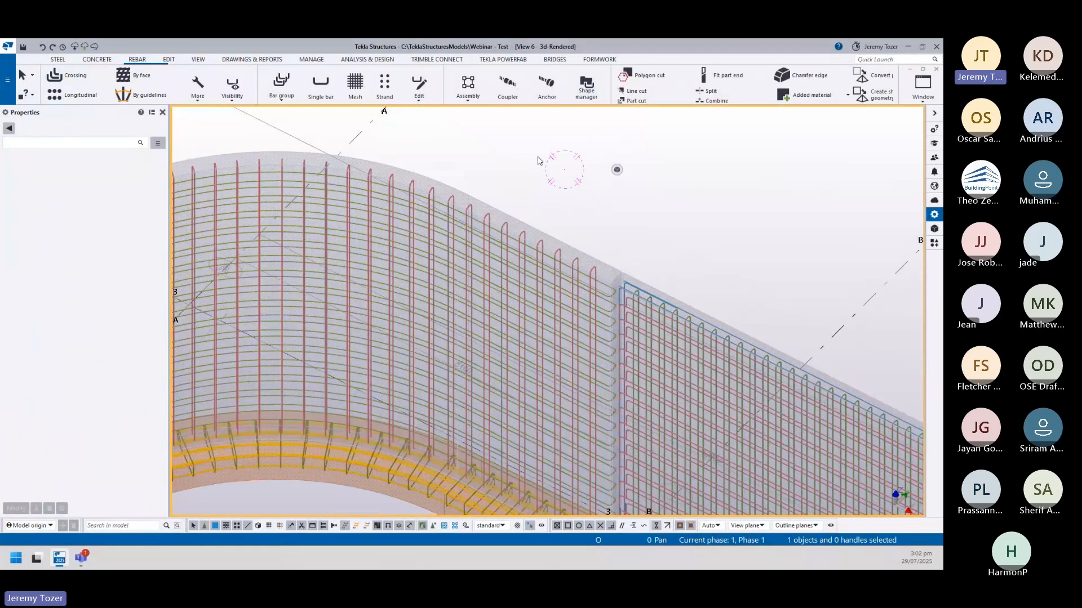
key(ctrl+i)
click(467, 145)
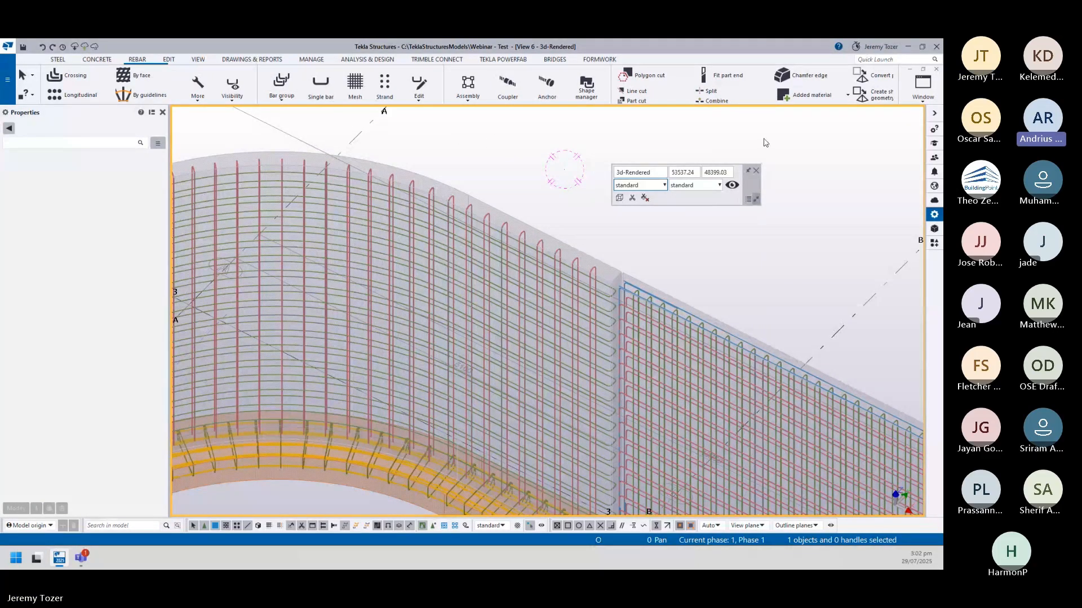
scroll(543, 180, down, 2)
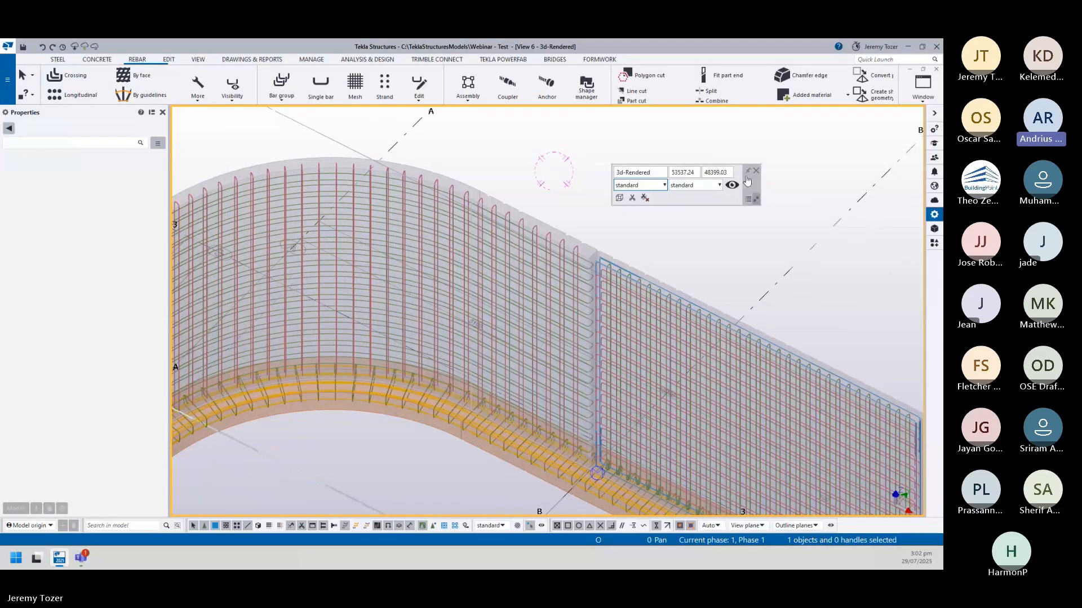
scroll(542, 186, down, 2)
middle_drag(297, 275, 394, 235)
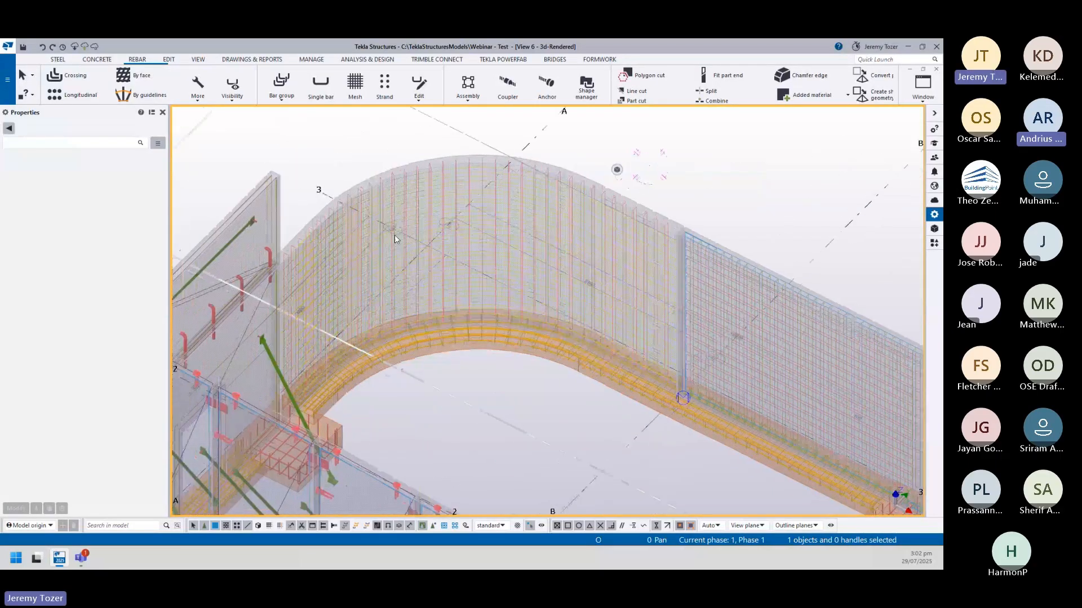
scroll(310, 260, up, 2)
scroll(381, 304, down, 2)
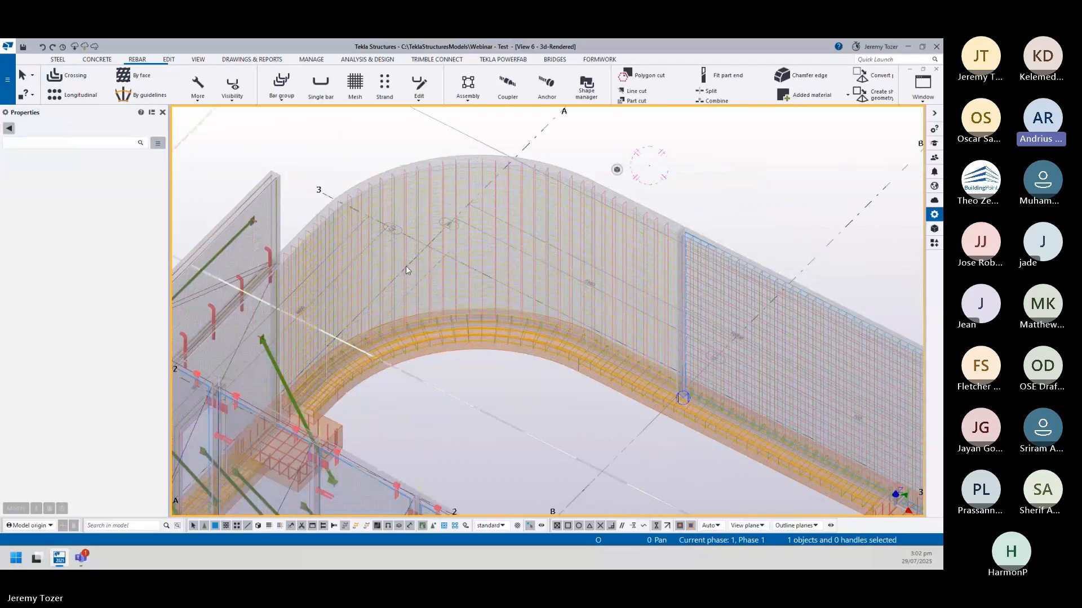
scroll(428, 191, down, 1)
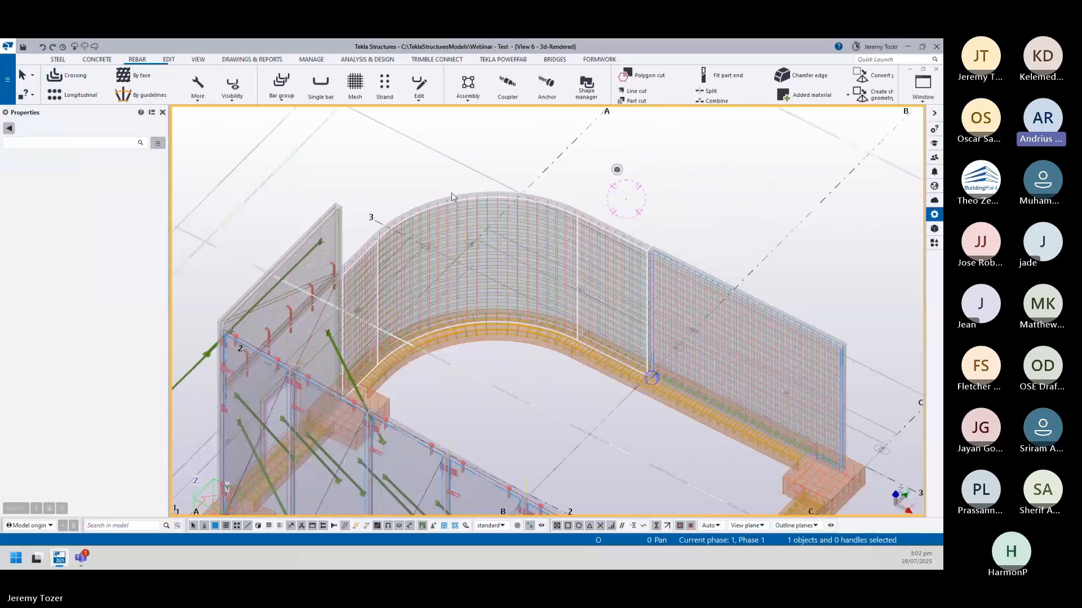
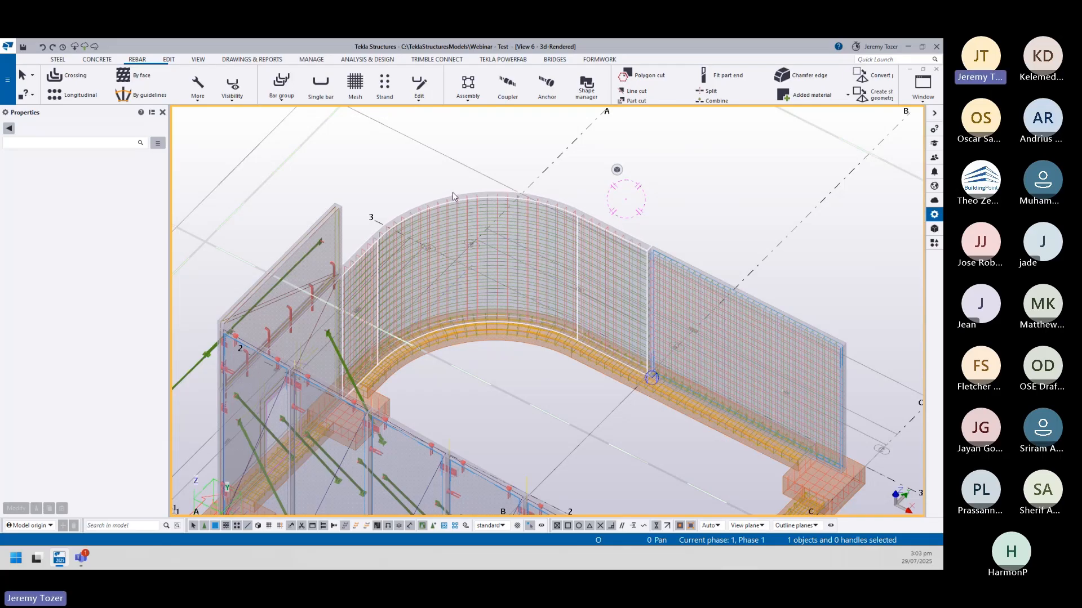
- Select the flat wall panel with its reinforcement and try to create a PDF Rebar Schedule.pdf report from the selection
click(453, 196)
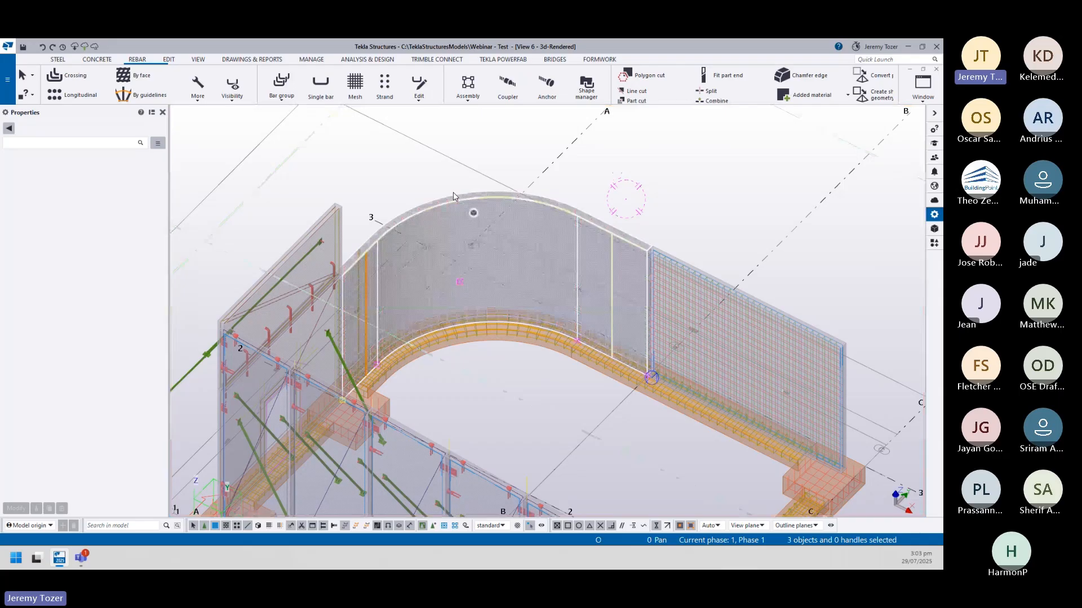
click(702, 273)
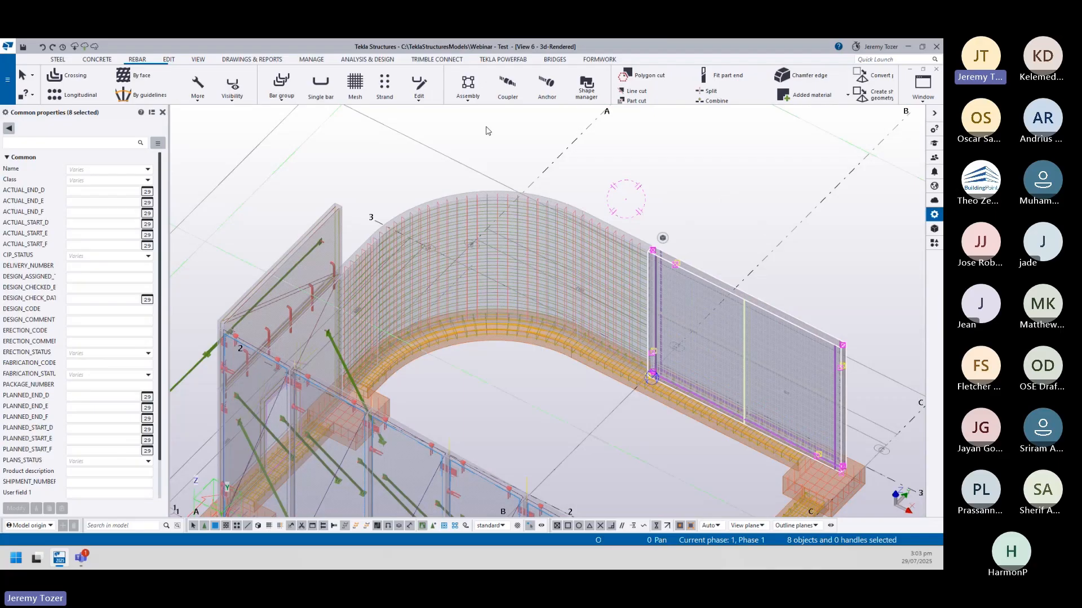
click(258, 60)
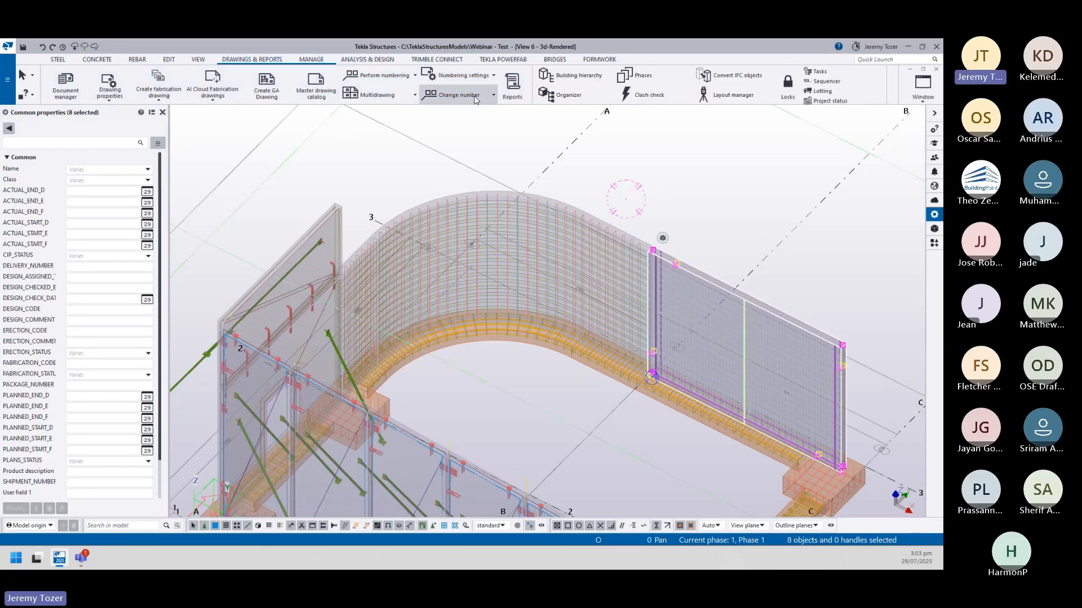
click(512, 86)
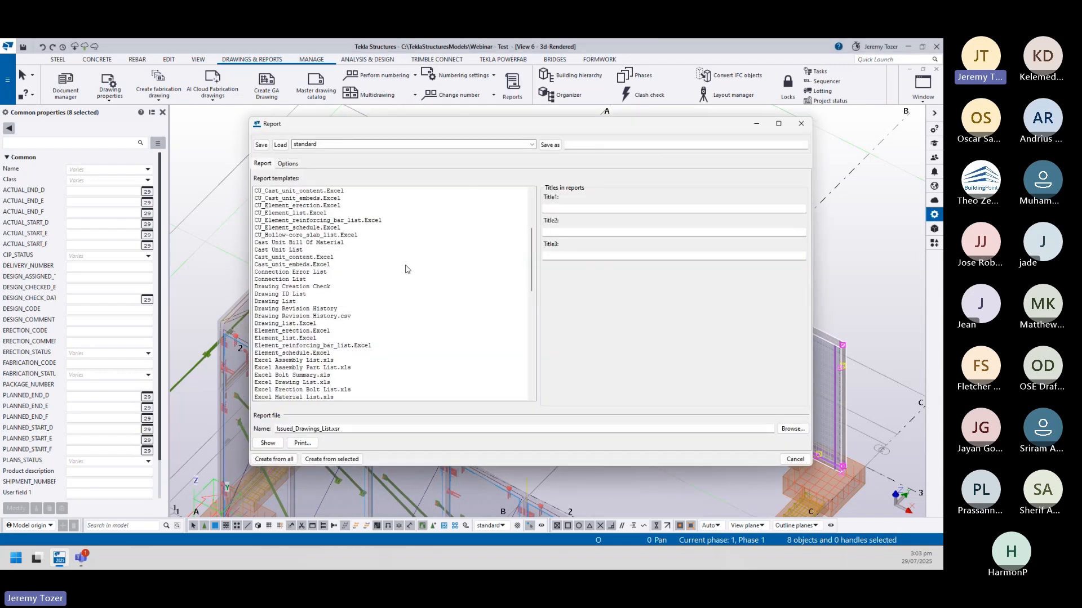
scroll(394, 282, down, 7)
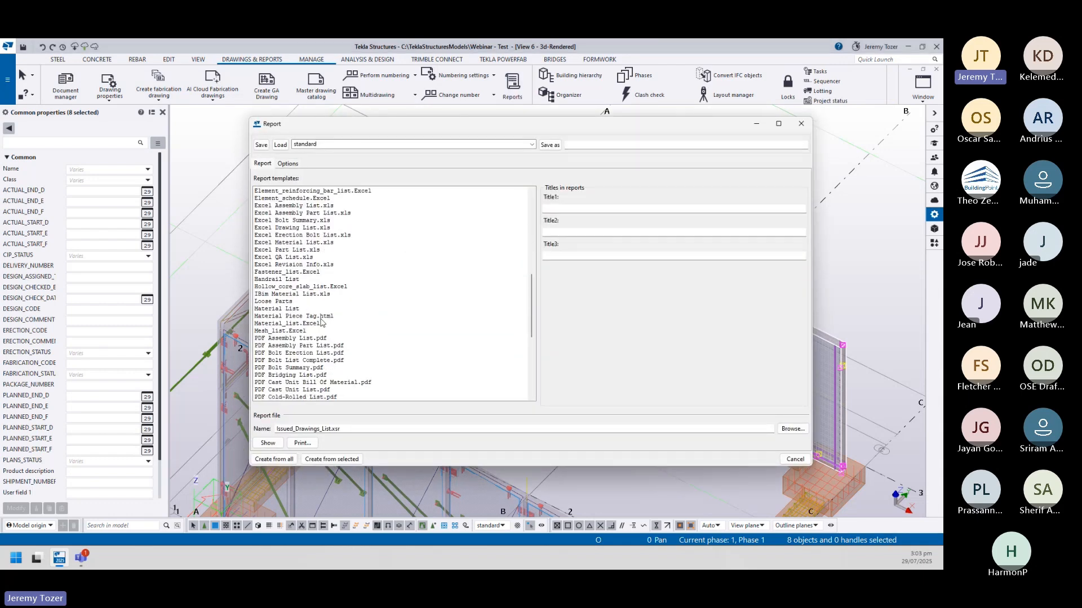
scroll(319, 323, down, 1)
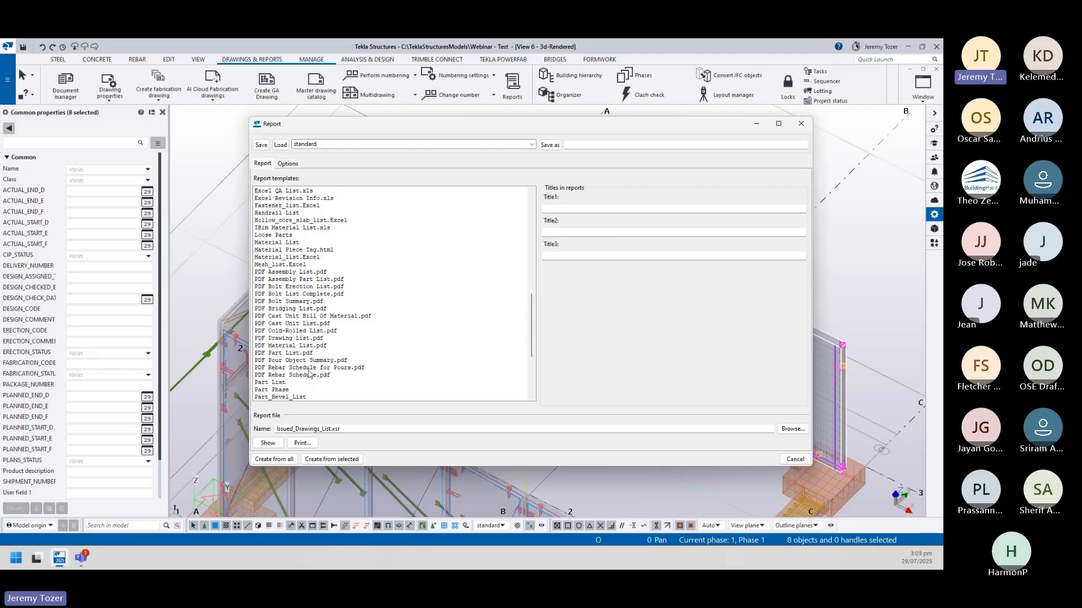
click(312, 375)
click(306, 459)
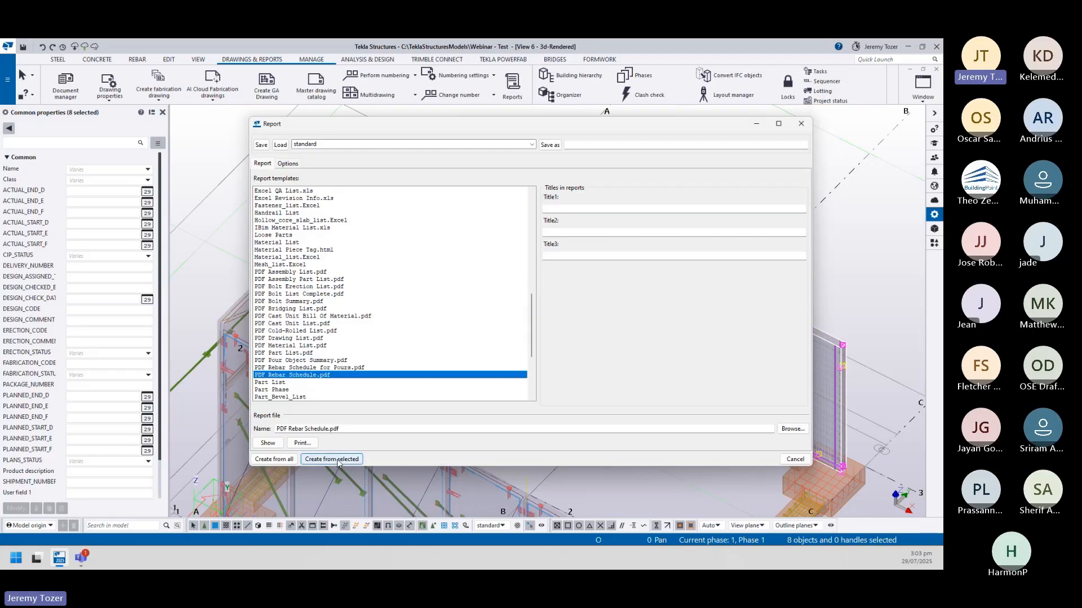
click(449, 319)
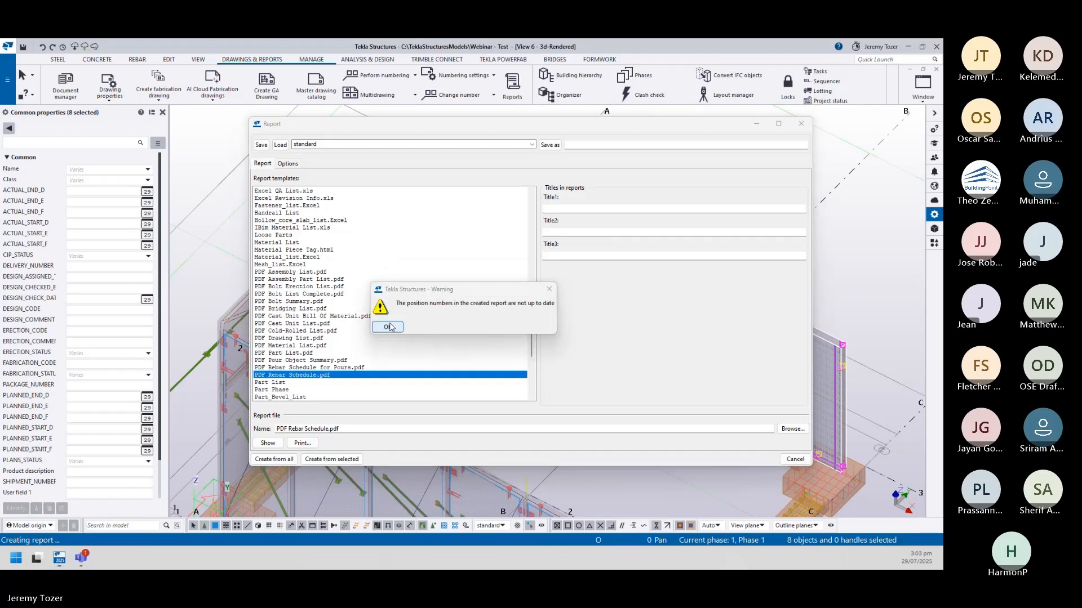
click(388, 327)
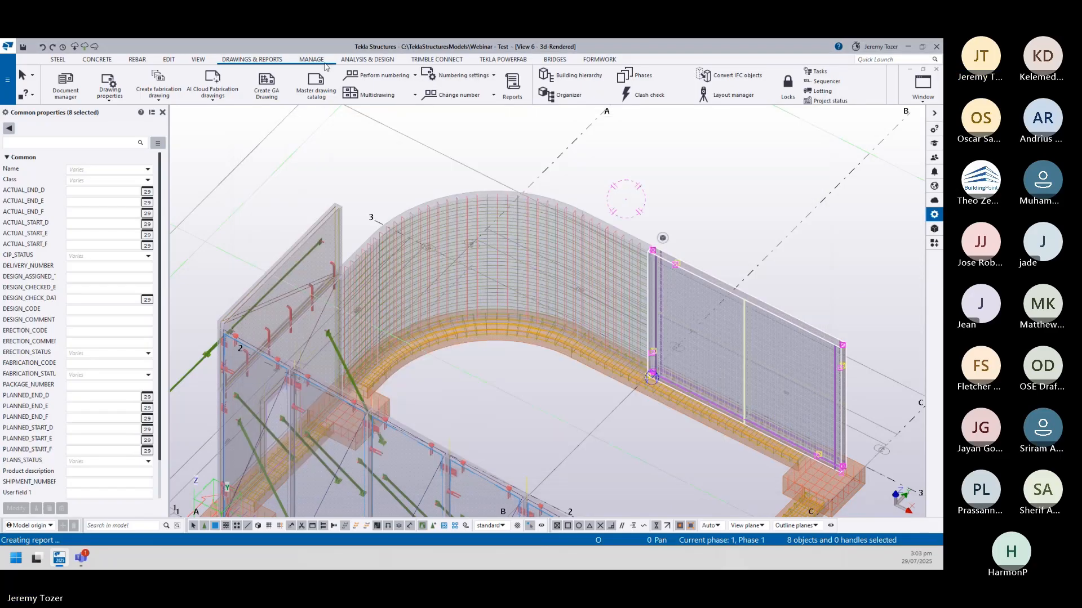
- Number the modified objects and create the PDF Rebar Schedule.pdf report from the selected flat wall panel and its reinforcement
click(374, 82)
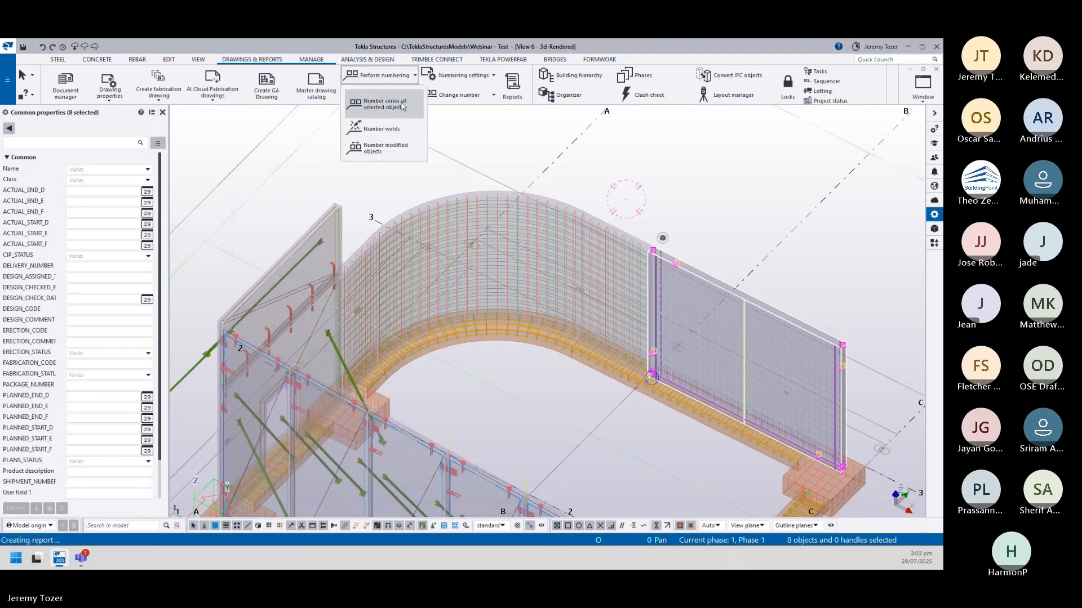
click(403, 150)
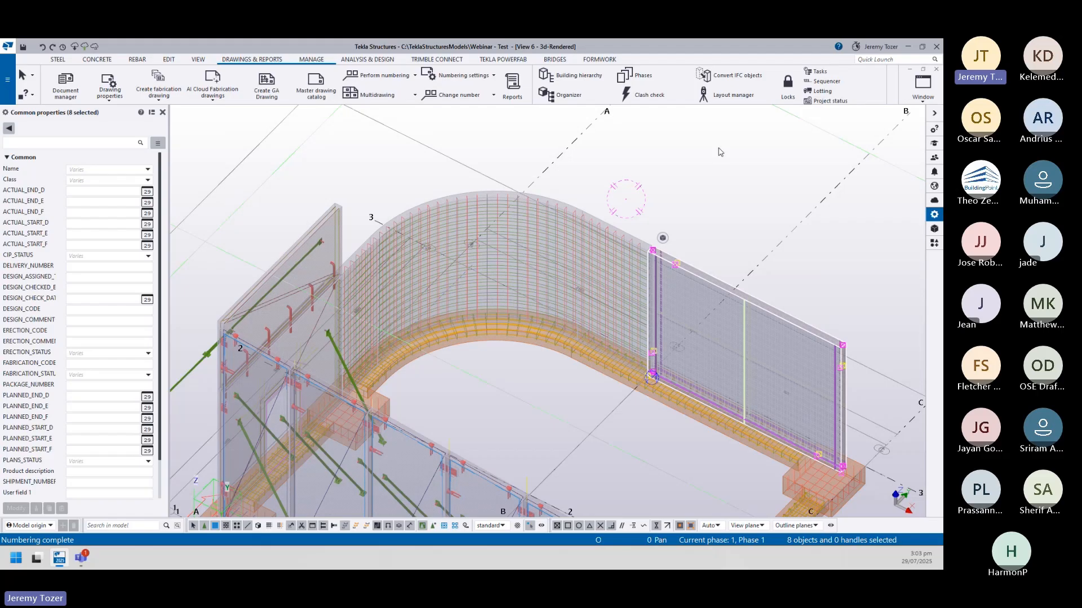
click(512, 87)
scroll(347, 316, down, 3)
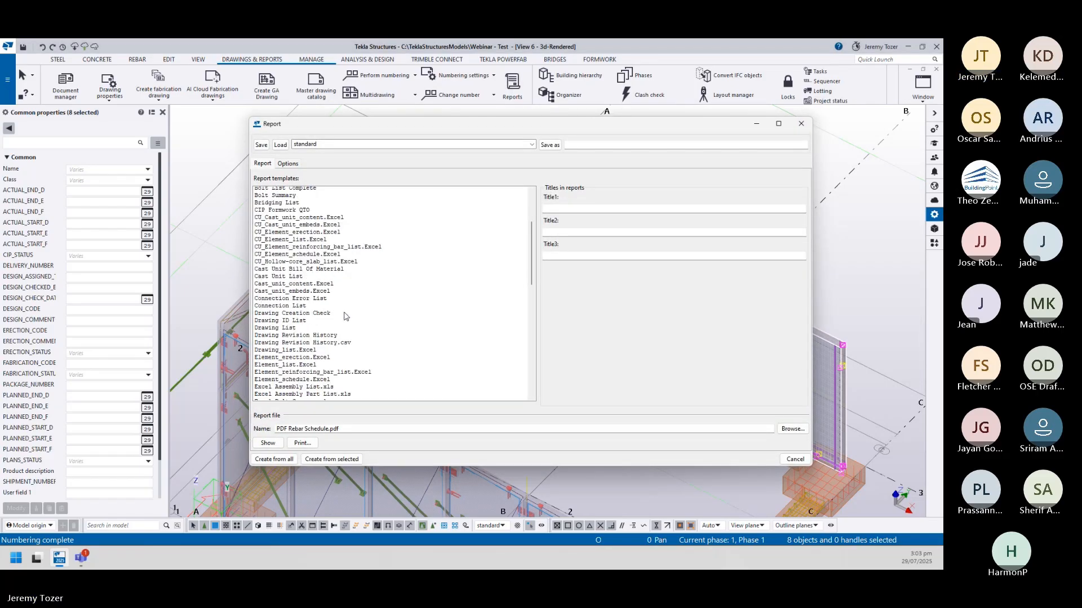
scroll(346, 316, down, 8)
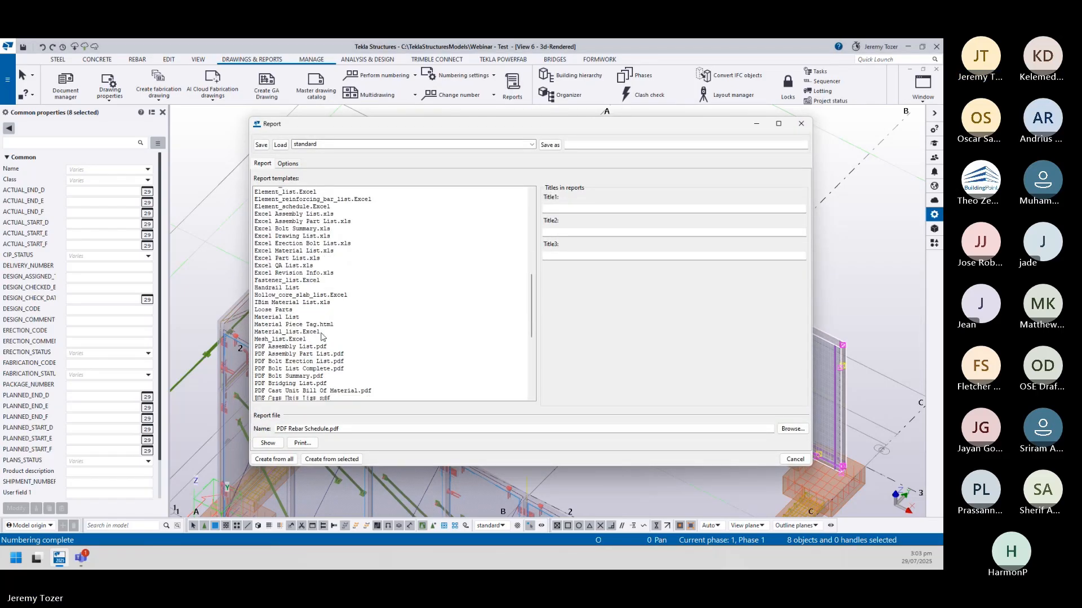
scroll(323, 337, down, 3)
click(297, 375)
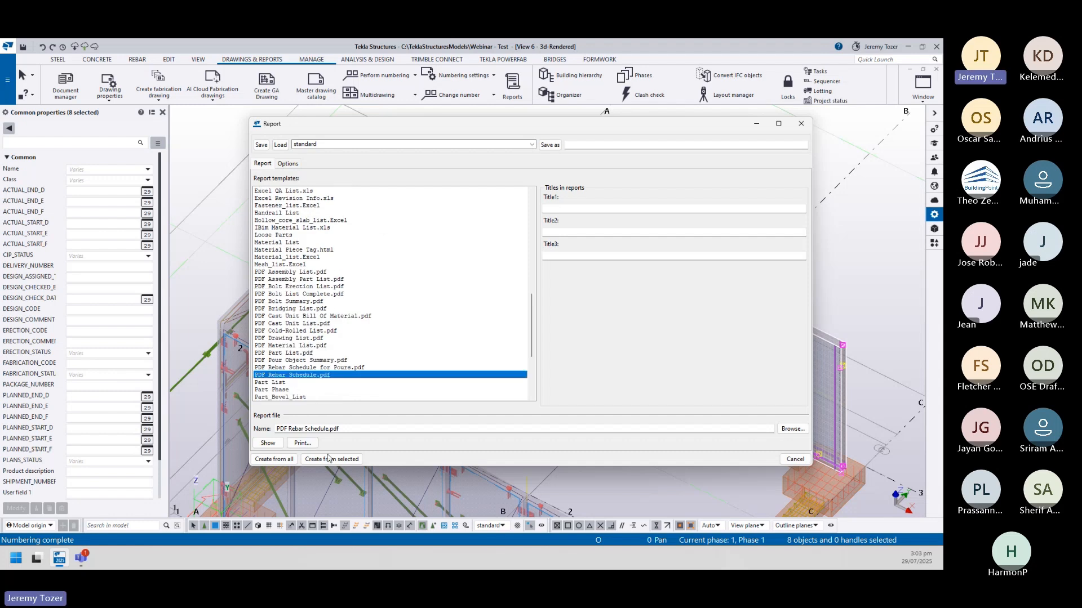
click(329, 457)
click(456, 323)
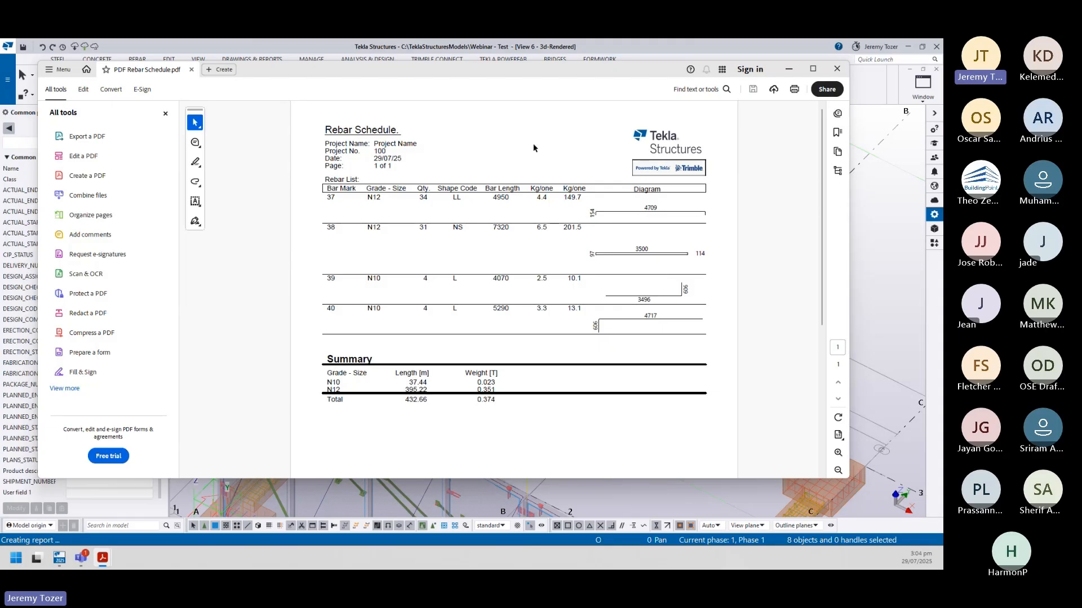
click(837, 68)
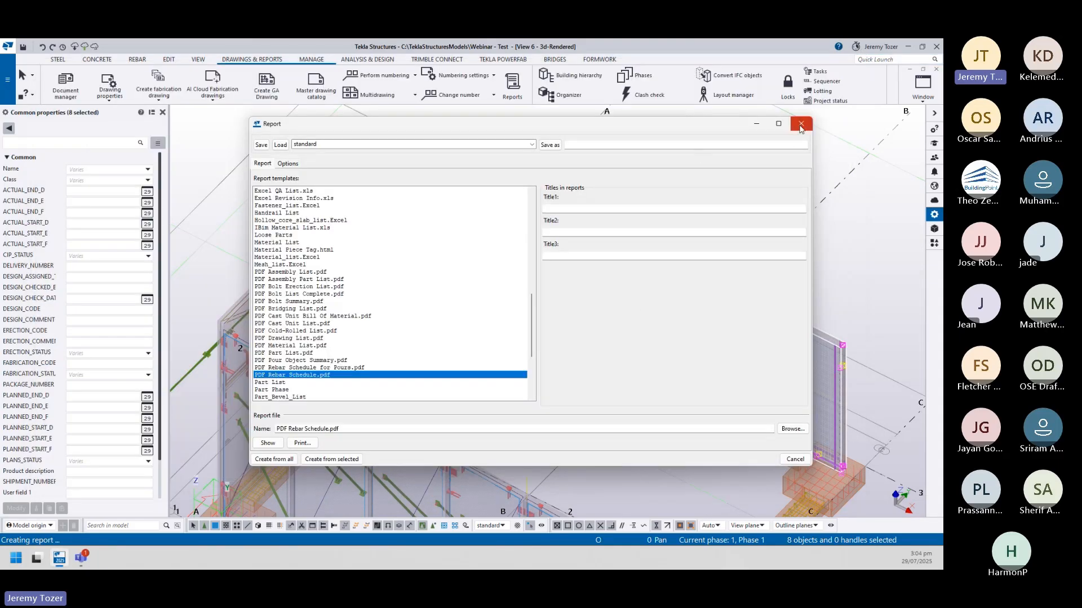
drag(617, 129, 0, 127)
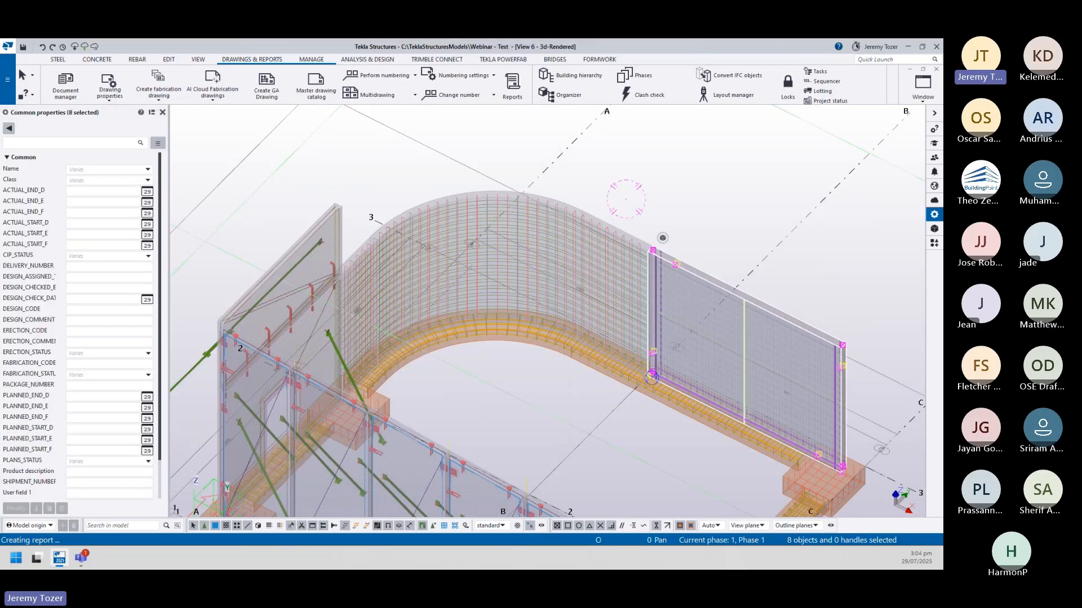
- Select the curved wall panel with its reinforcement and create its PDF Rebar Schedule.pdf report from the selection
click(576, 162)
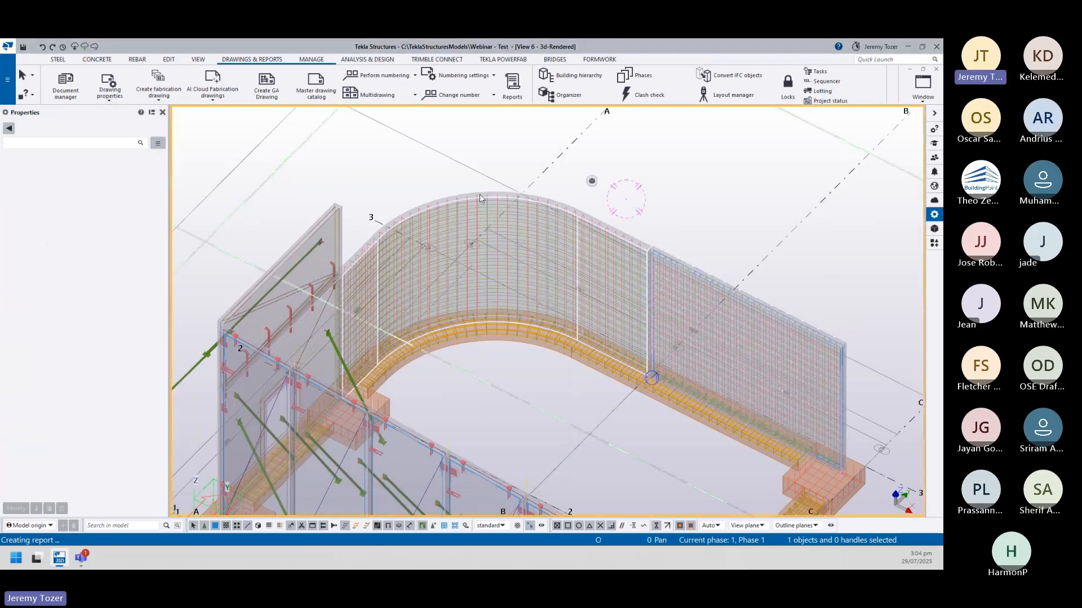
click(457, 197)
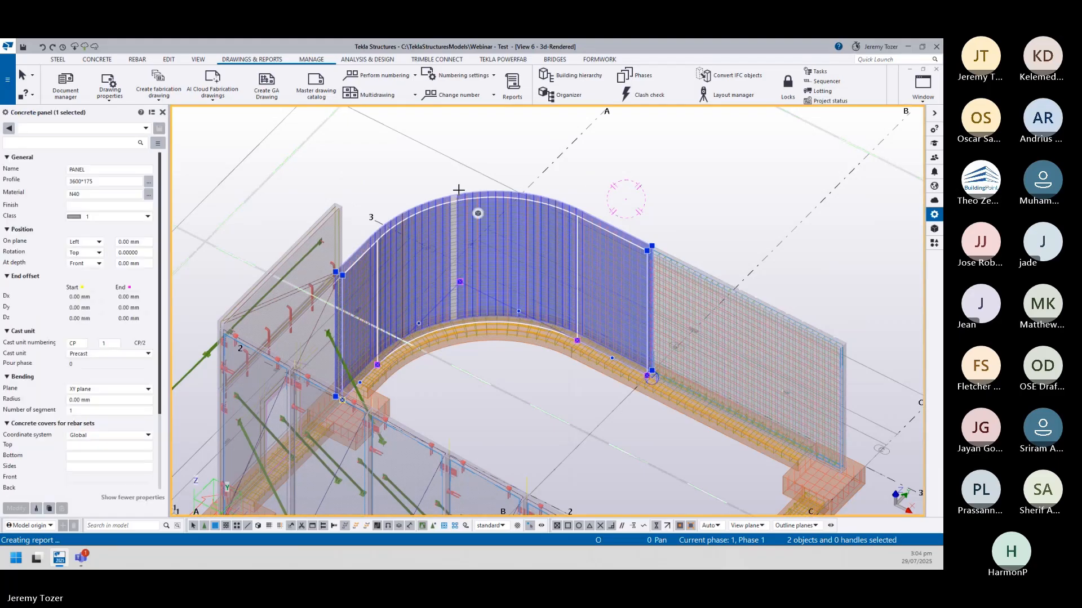
ctrl+click(457, 198)
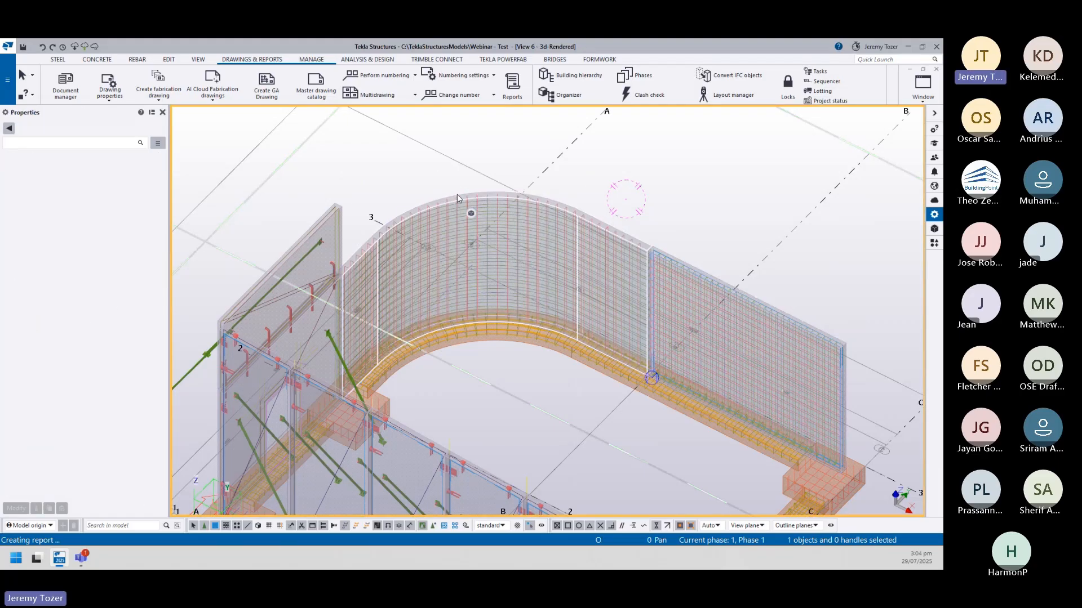
ctrl+click(458, 197)
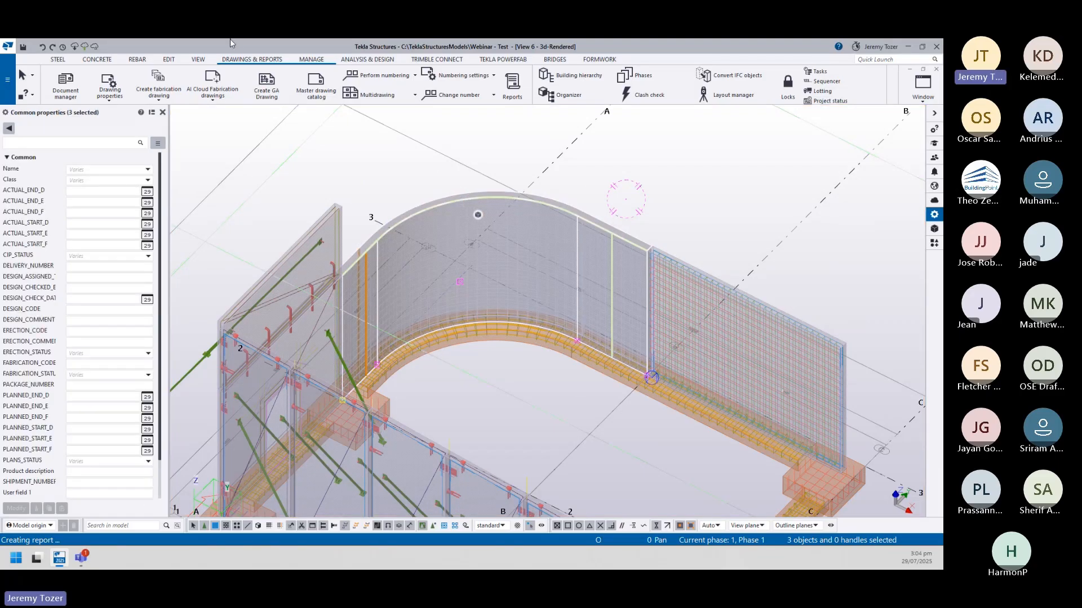
click(513, 89)
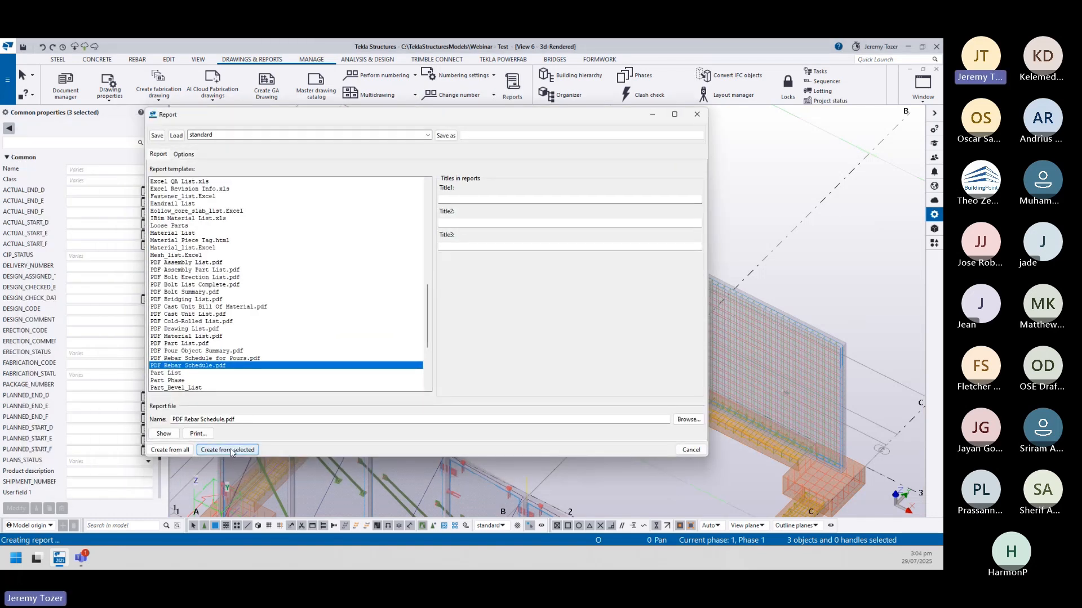
click(227, 449)
click(464, 325)
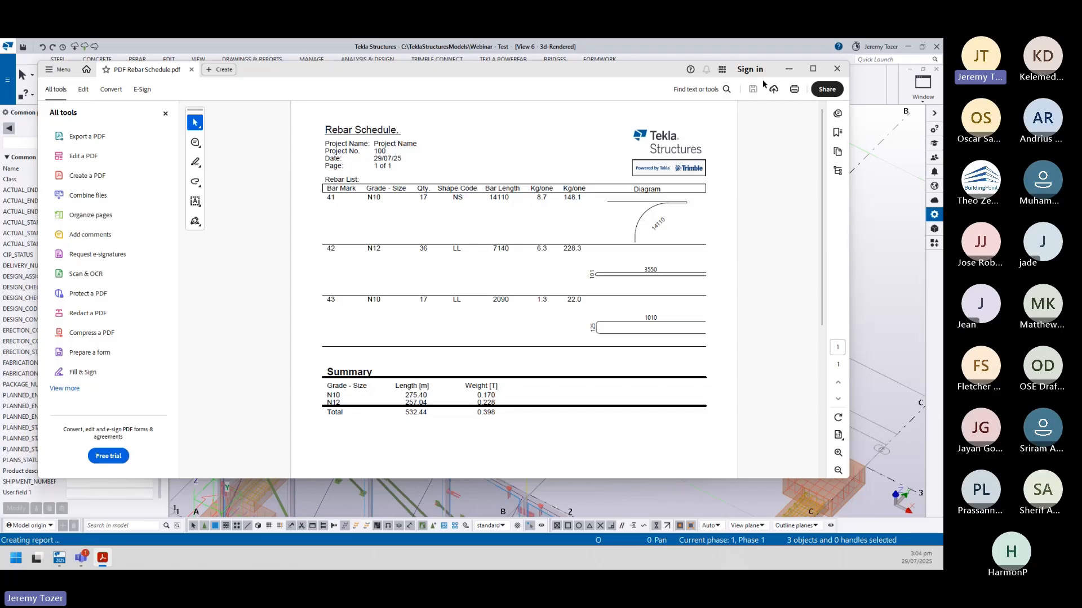
click(837, 70)
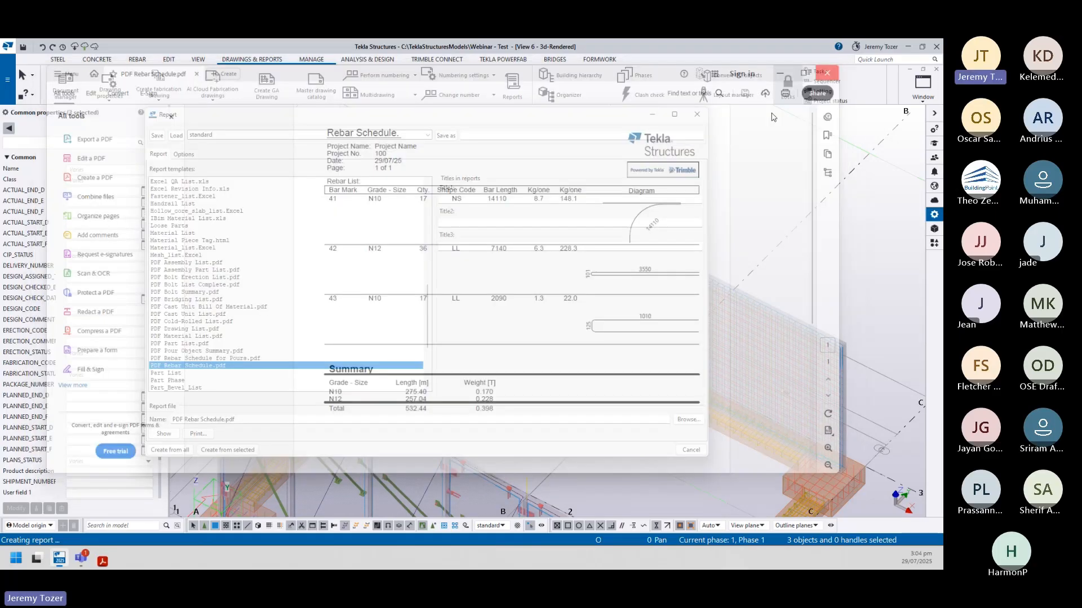
click(698, 452)
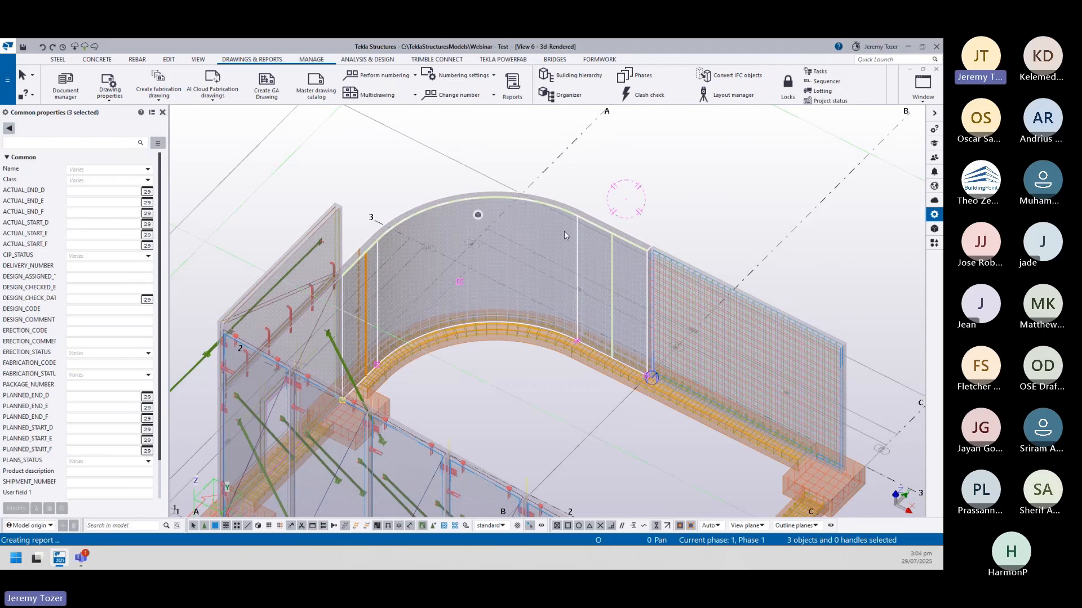
- Create a model sharing baseline of the whole model, leaving its code and comment blank
scroll(566, 236, down, 5)
click(529, 319)
ctrl+middle_drag(516, 334, 499, 284)
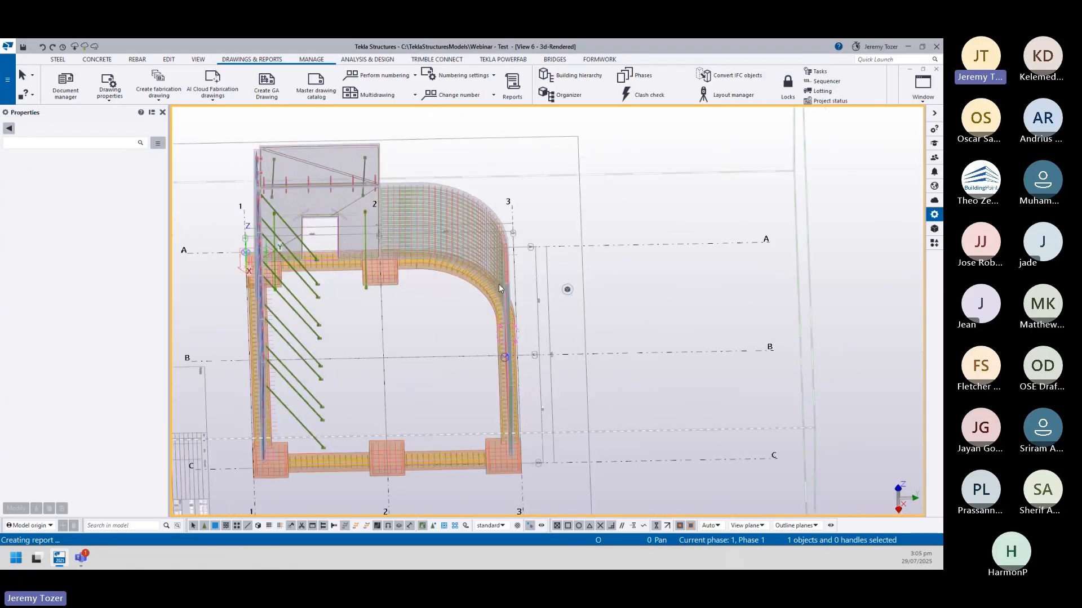
ctrl+middle_drag(410, 372, 356, 343)
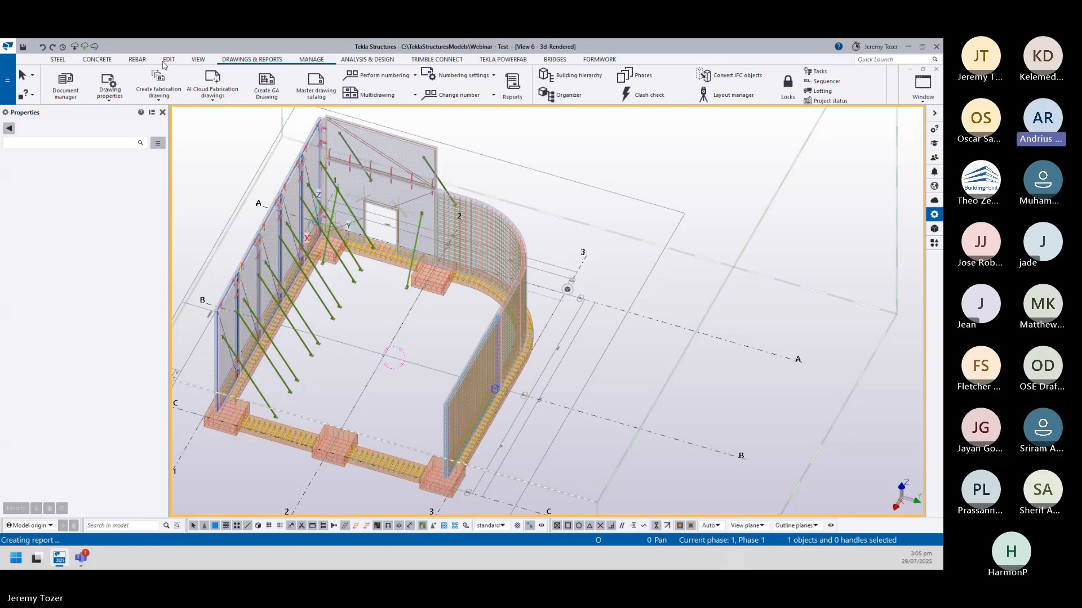
middle_drag(243, 242, 420, 290)
scroll(419, 290, down, 5)
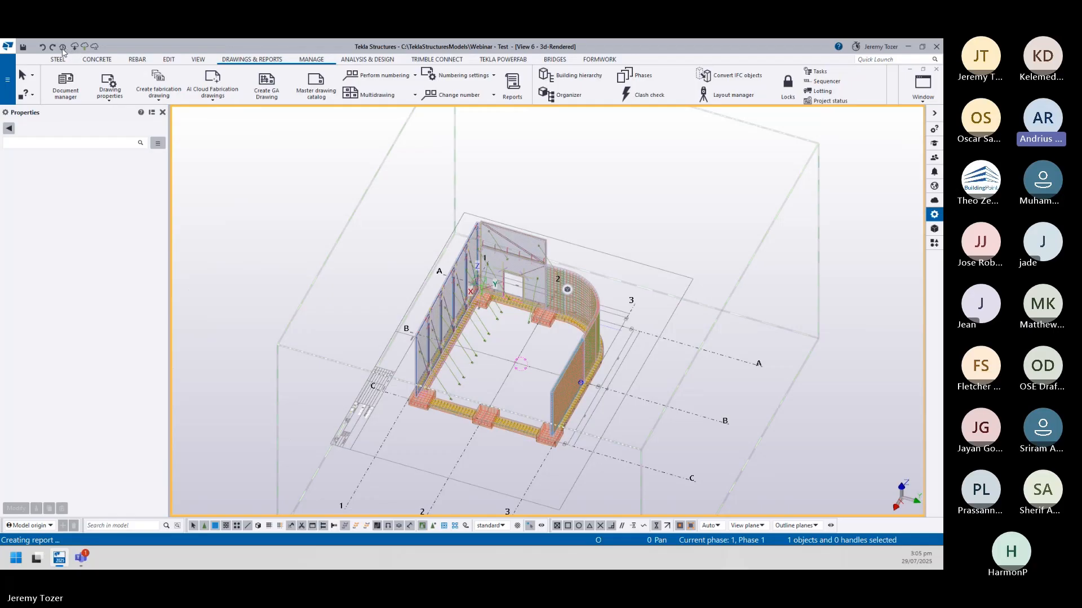
click(8, 79)
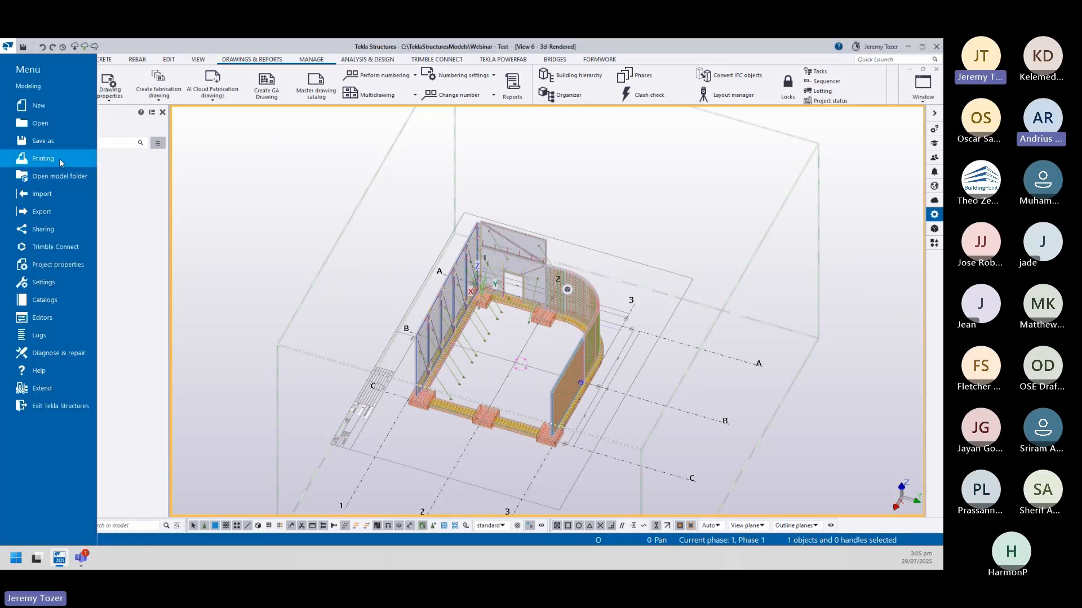
click(67, 229)
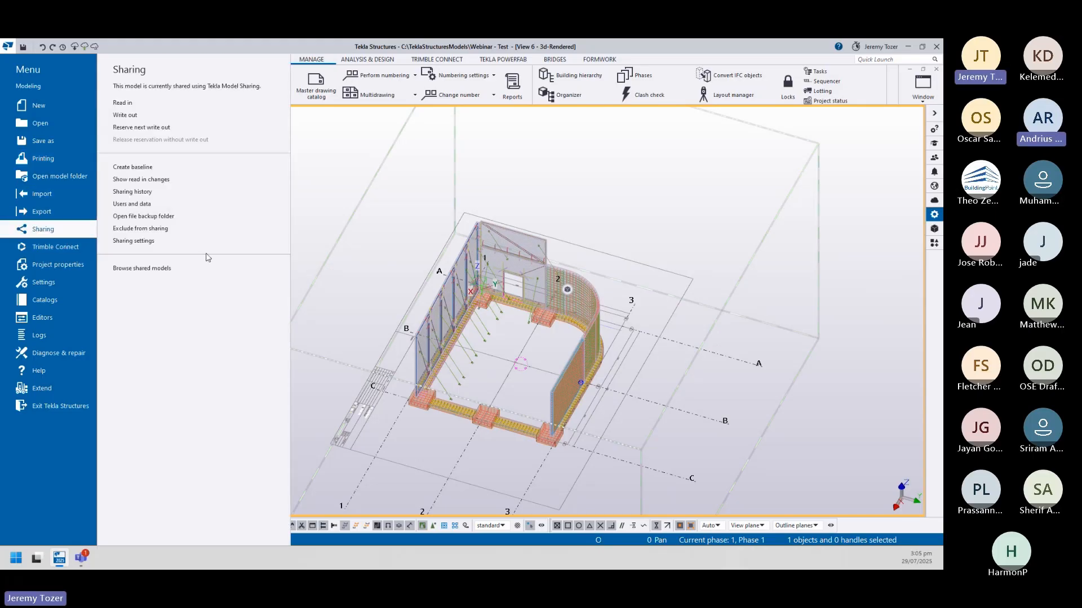
click(164, 172)
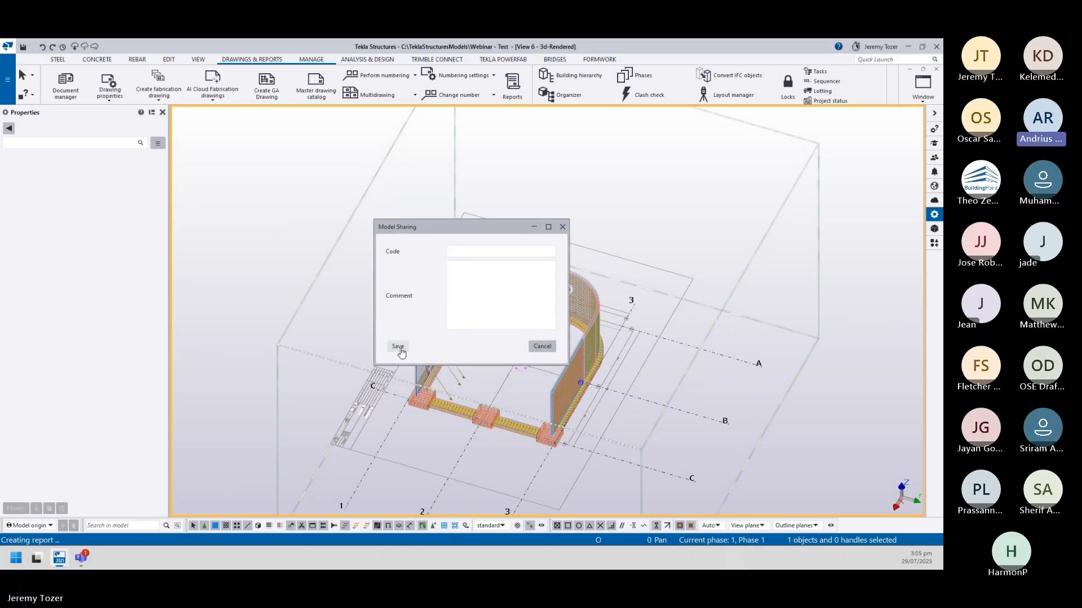
click(398, 346)
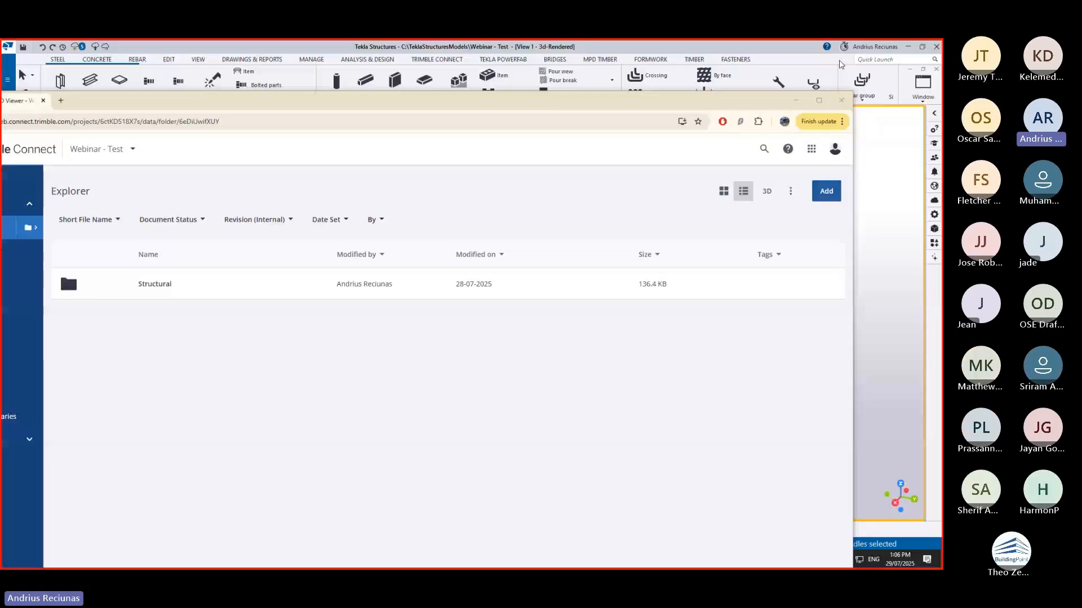
- Maximize the Trimble Connect browser window and open the Structural folder of the Webinar - Test project
double_click(648, 109)
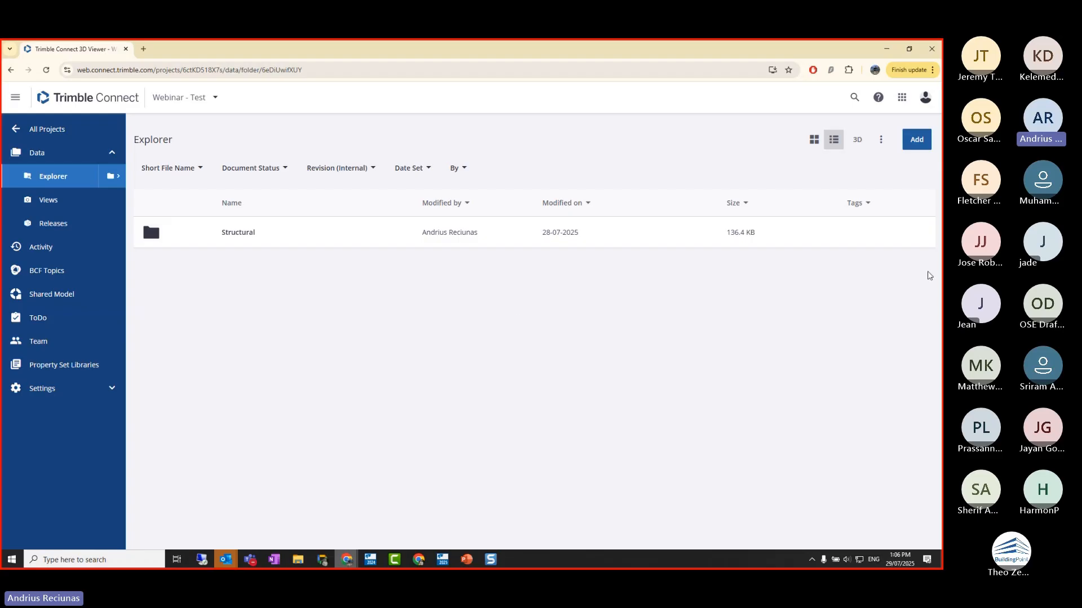
click(876, 240)
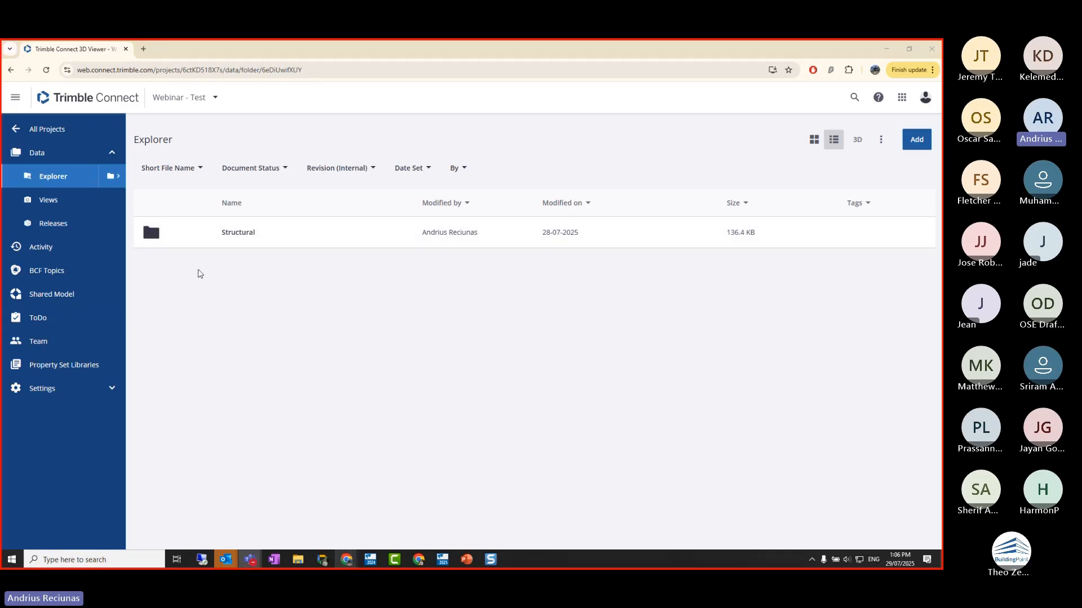
click(226, 233)
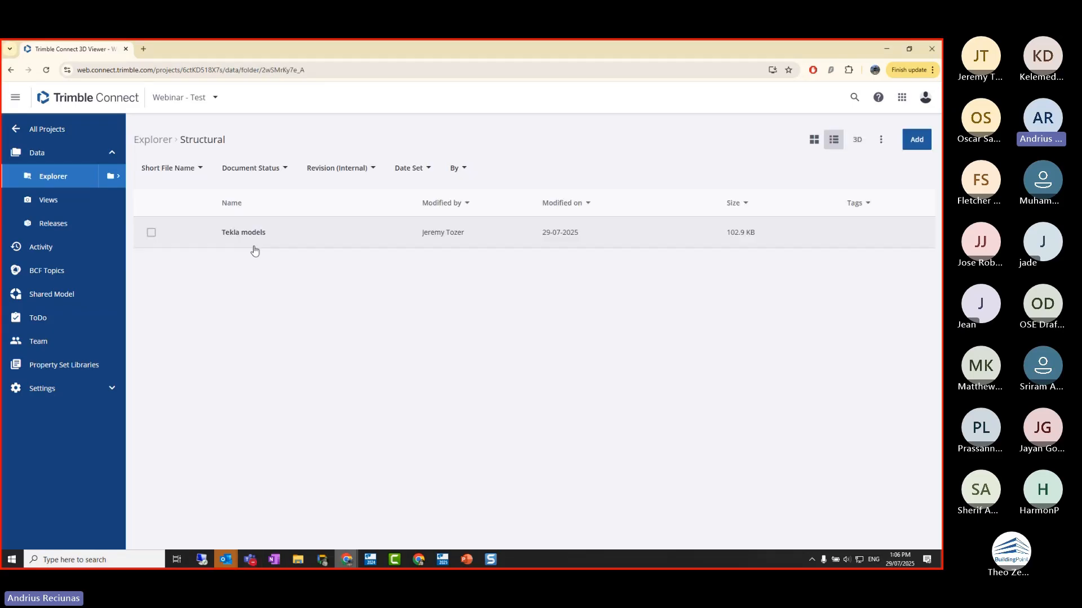
- Open Webinar - Test.tekla from the Tekla models folder in the 3D viewer
click(253, 234)
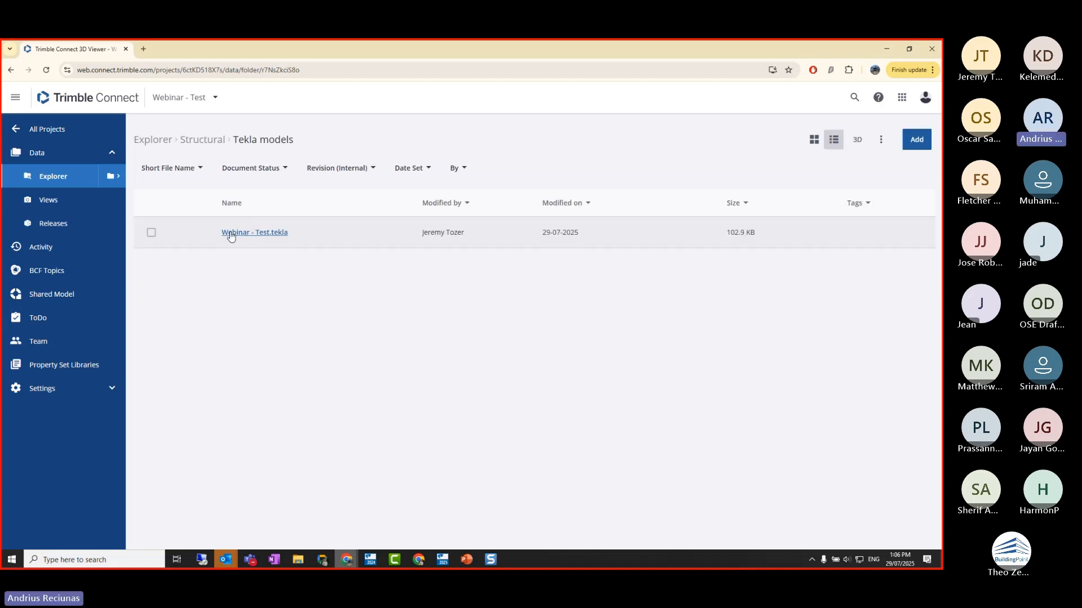
click(238, 236)
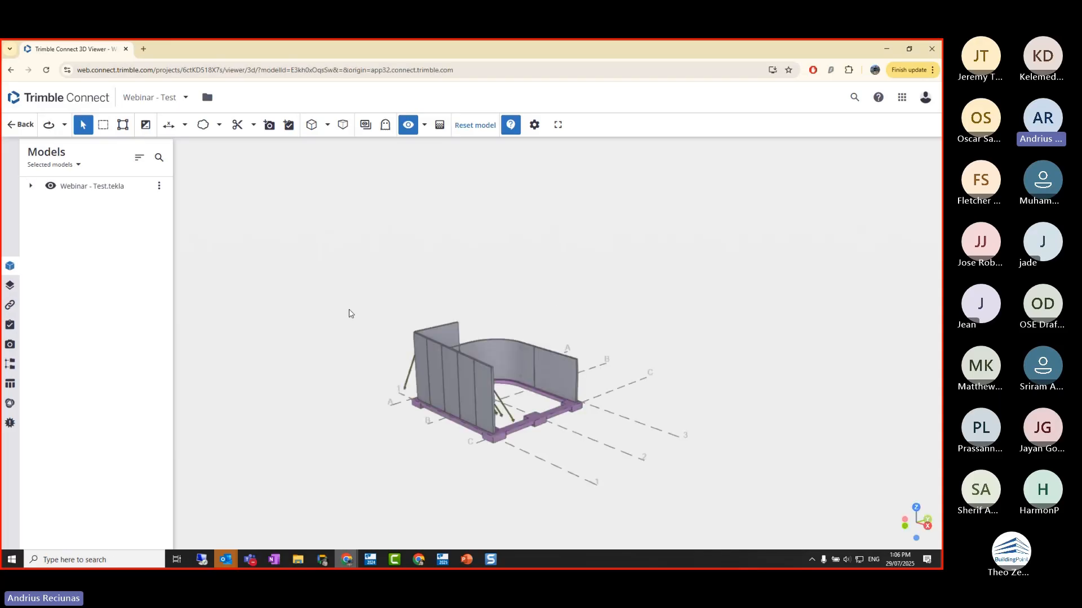
drag(444, 356, 377, 358)
scroll(377, 358, up, 10)
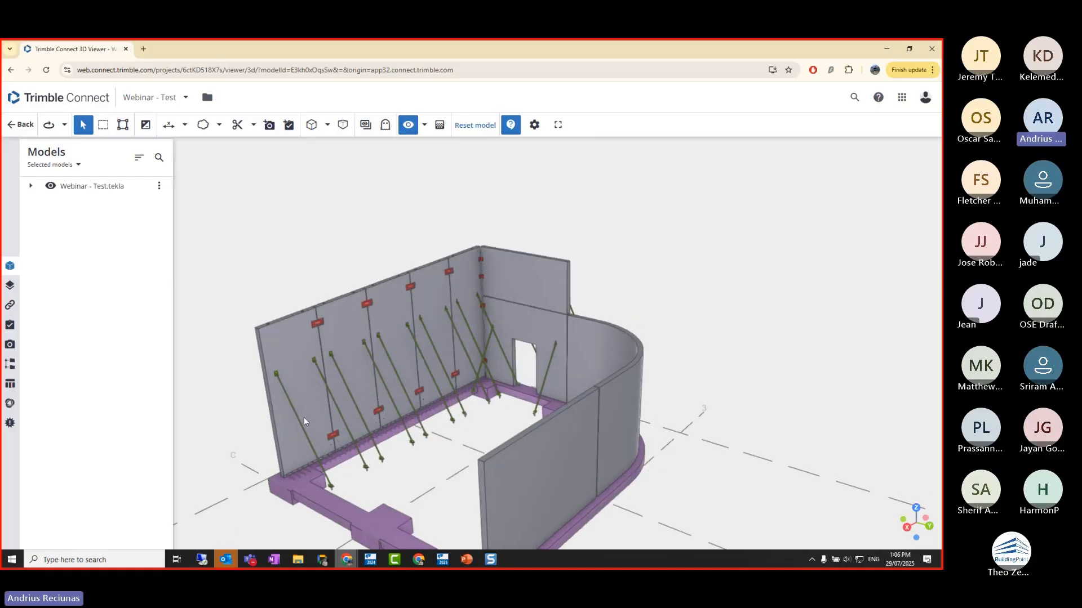
- Set the model list to everything in the project and expand the Structural and Tekla models folders
click(63, 164)
click(51, 209)
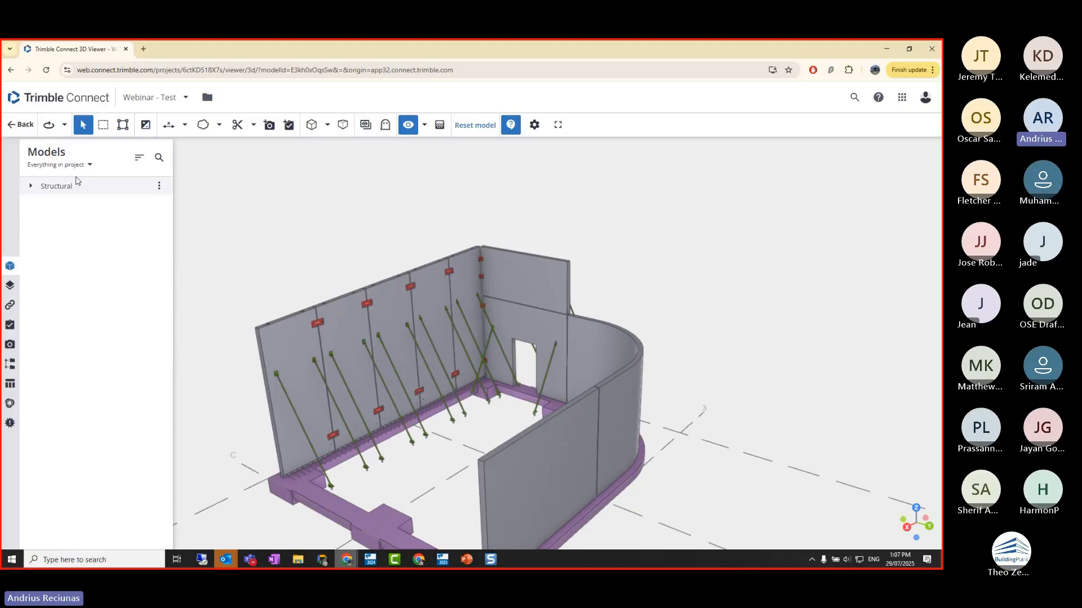
click(31, 185)
click(38, 203)
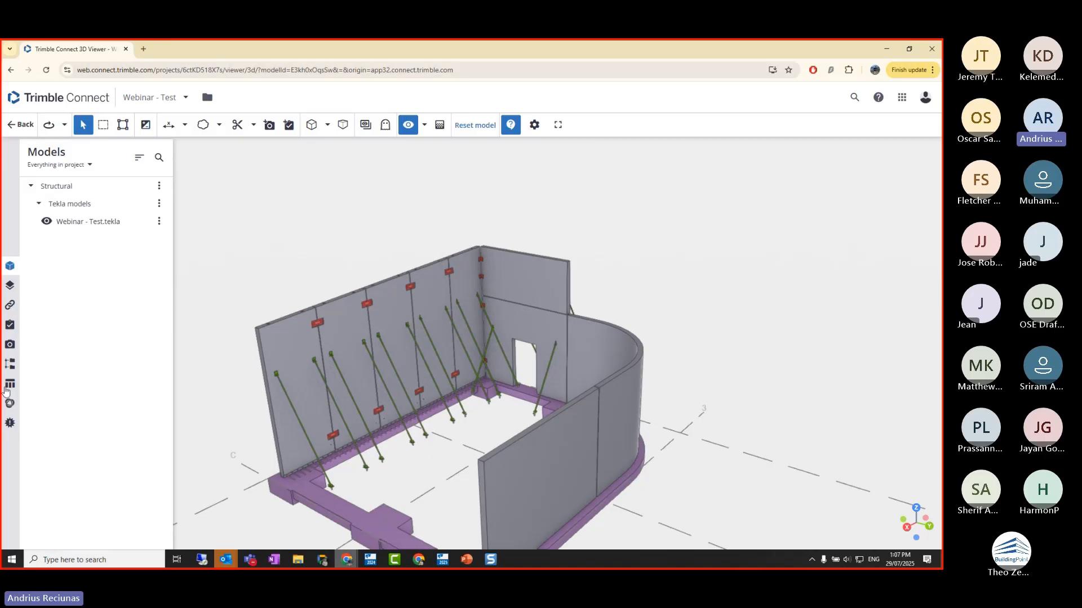
- Make the model transparent to inspect the reinforcement and cast-in parts at the flat wall joints, and restore full opacity
scroll(326, 394, up, 8)
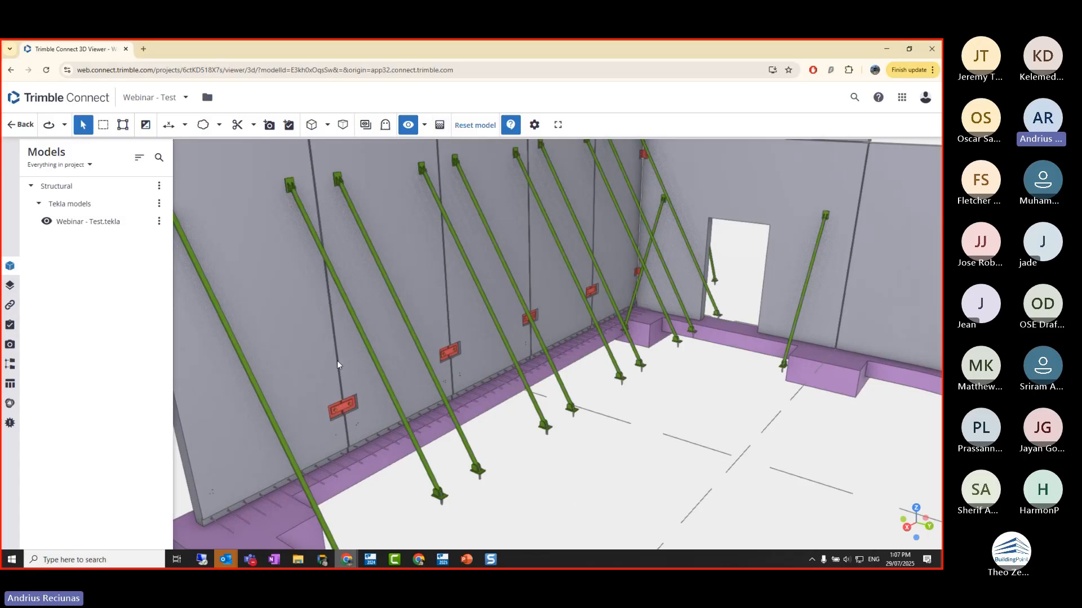
click(439, 125)
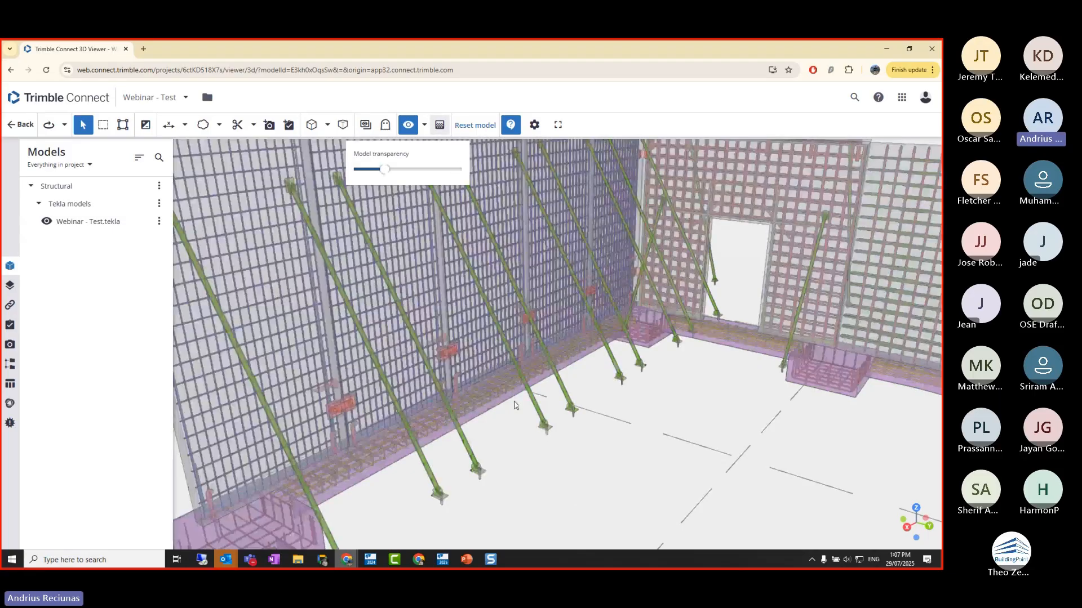
scroll(394, 415, up, 10)
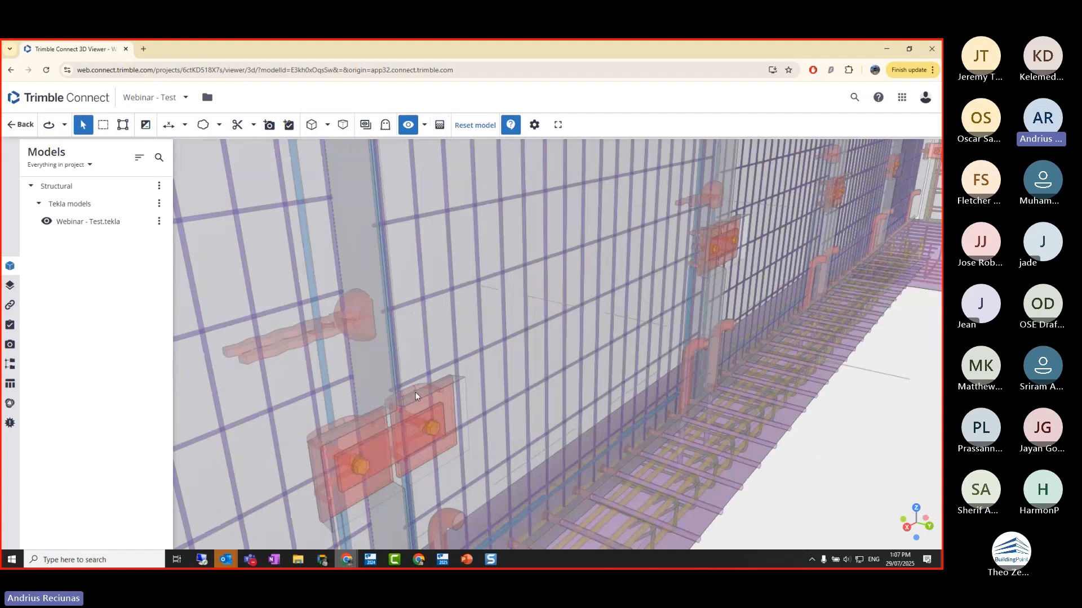
click(440, 125)
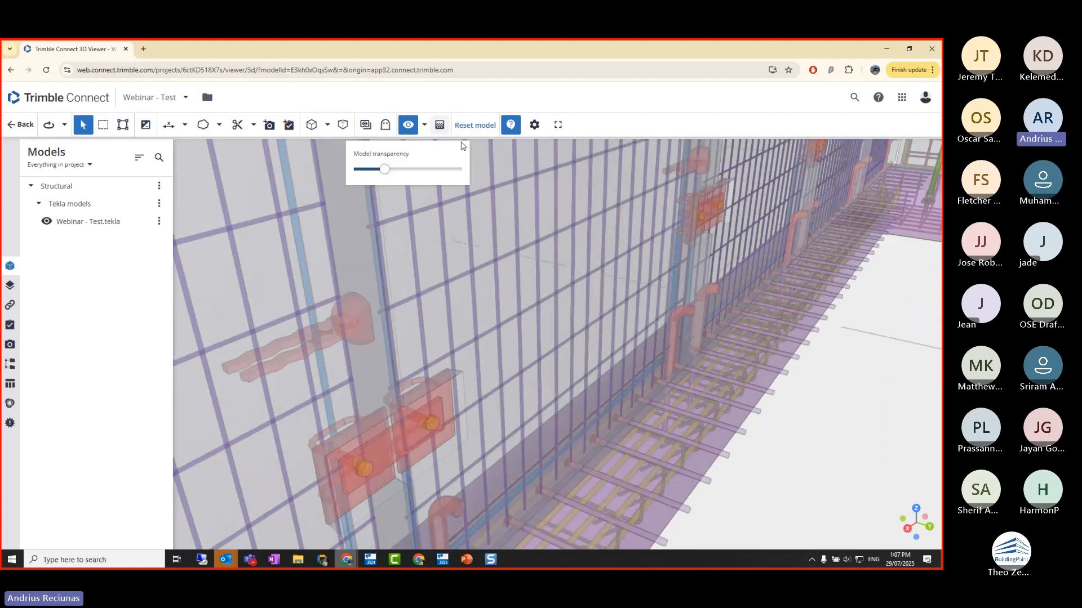
click(457, 169)
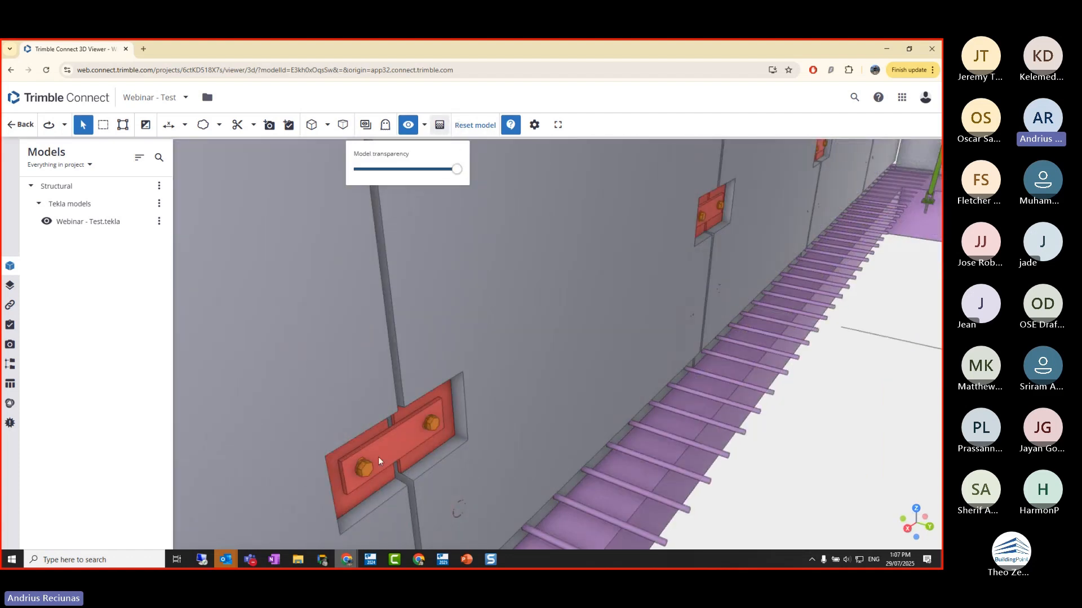
- Measure the recess's upper edge, the joint gap below the connection plate and the distance between its two bolts
scroll(403, 392, up, 3)
click(168, 124)
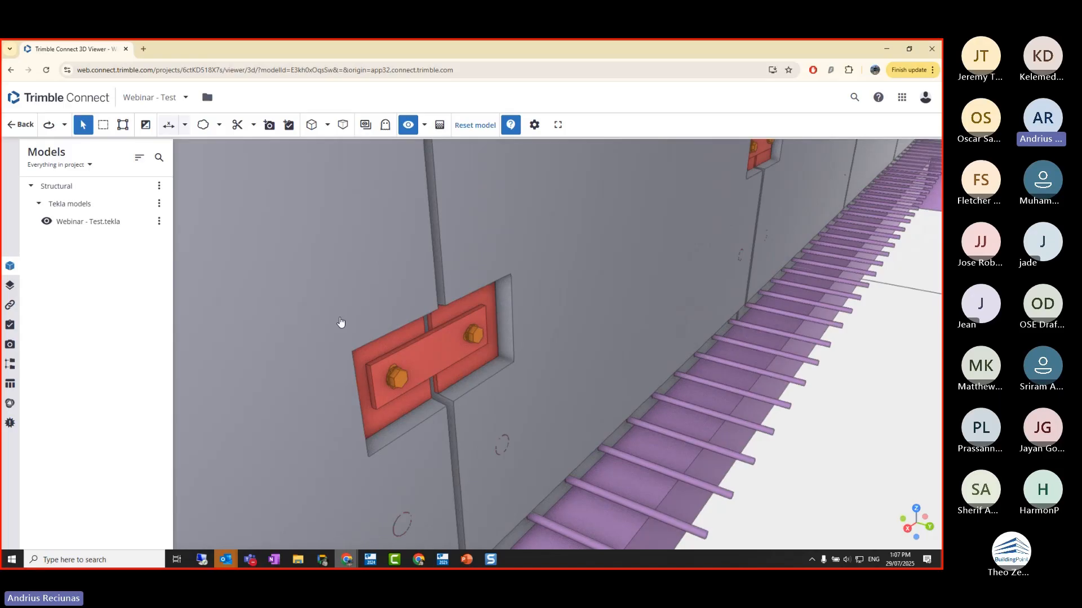
click(354, 349)
click(427, 304)
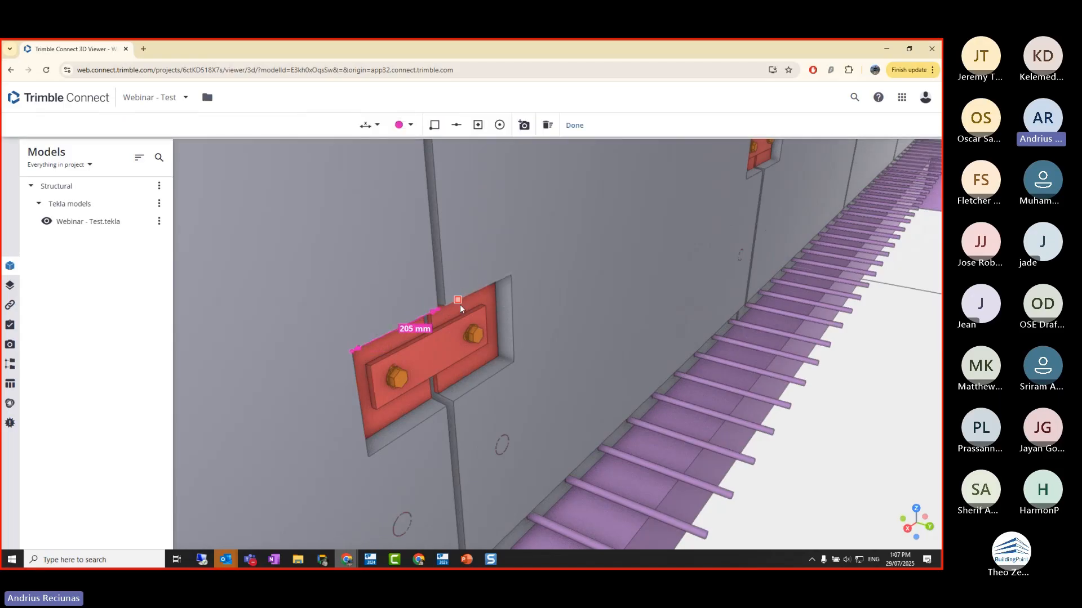
scroll(445, 401, up, 3)
click(438, 394)
click(449, 390)
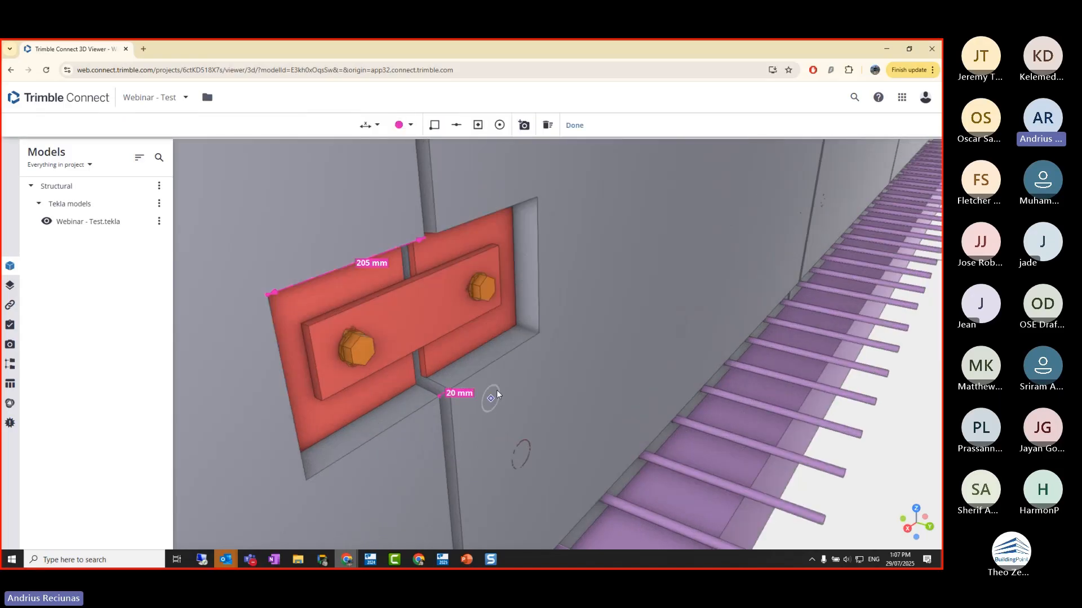
click(375, 349)
click(489, 289)
key(Escape)
- Select the connection plate's bolt nearest the wall end and review its reference object and Tekla Bolt properties
click(350, 336)
scroll(350, 336, up, 1)
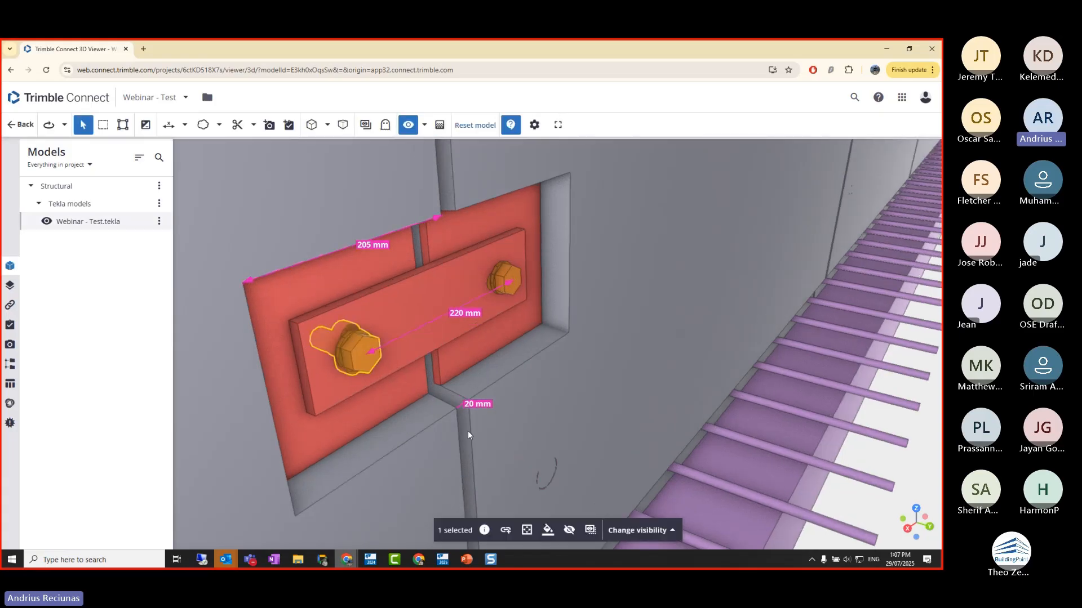
click(484, 530)
scroll(845, 373, down, 5)
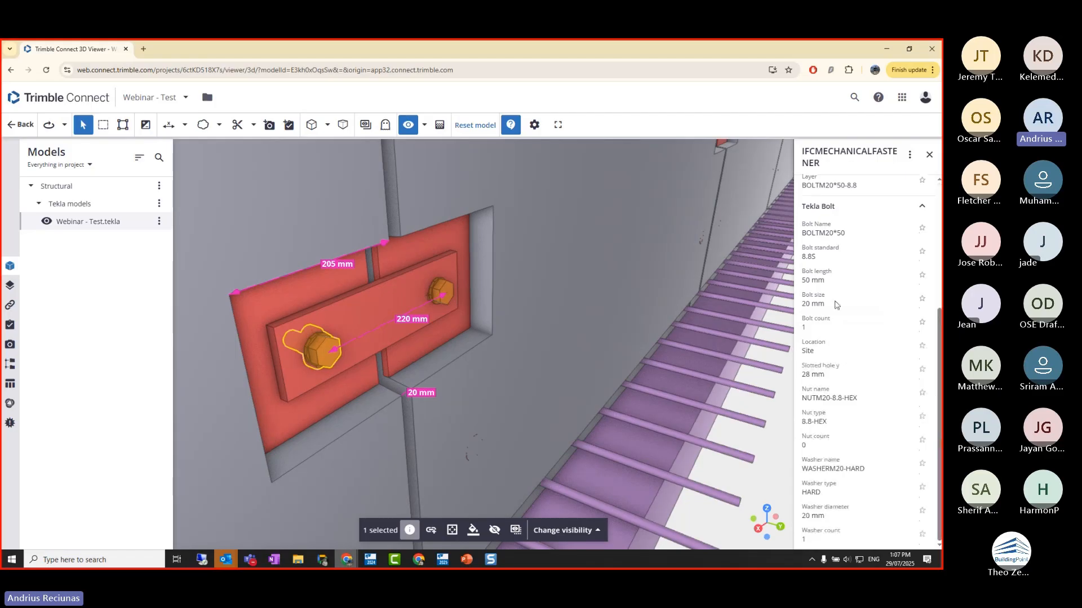
scroll(838, 309, up, 4)
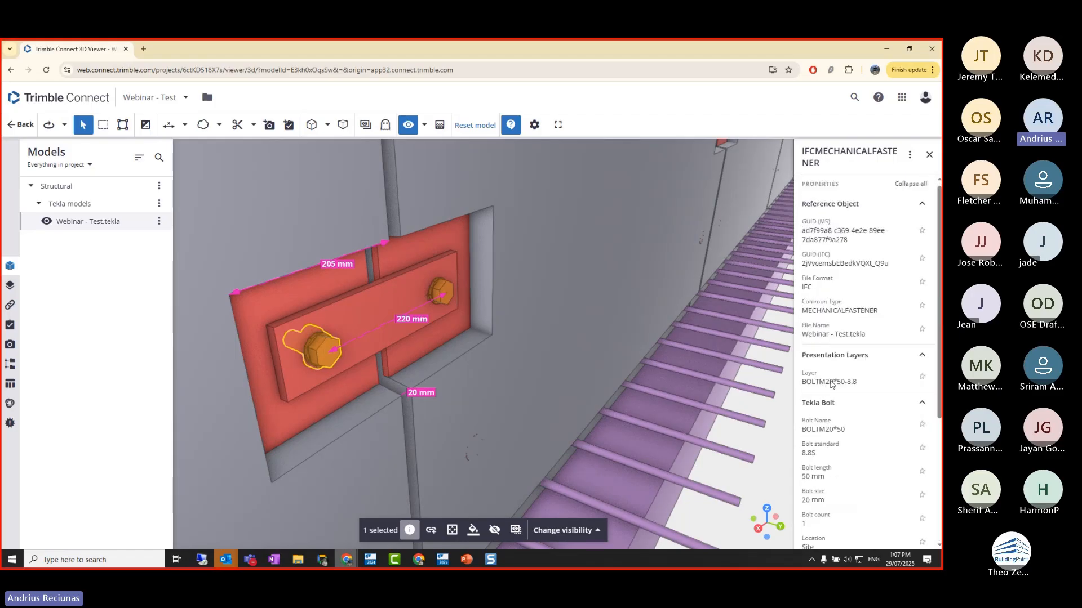
- Mark only the Bolt Name property as a favorite and select the plate's other bolt to check it
click(921, 379)
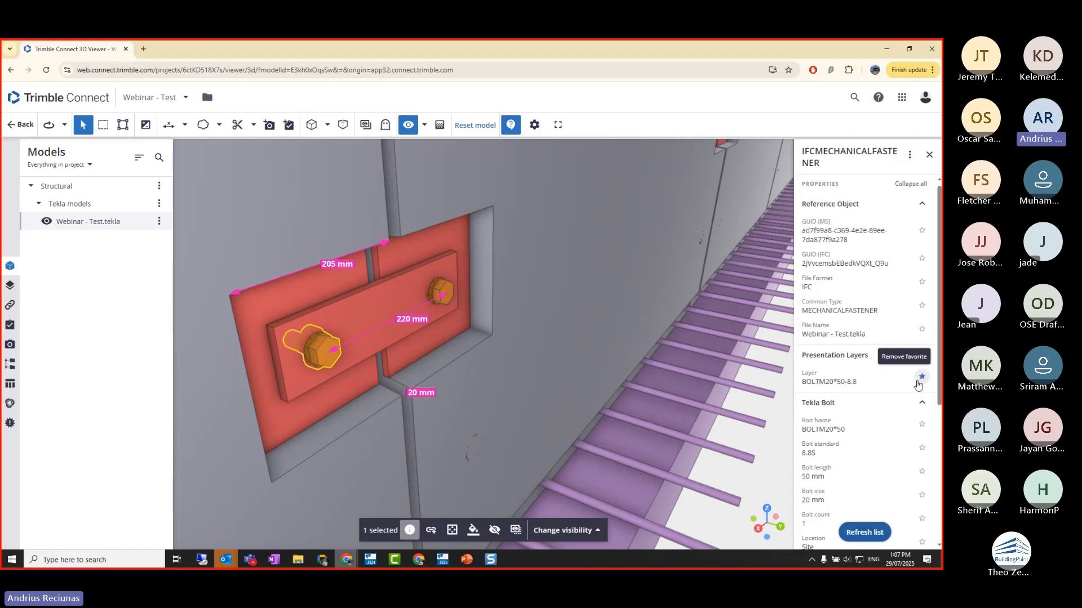
click(921, 376)
click(922, 424)
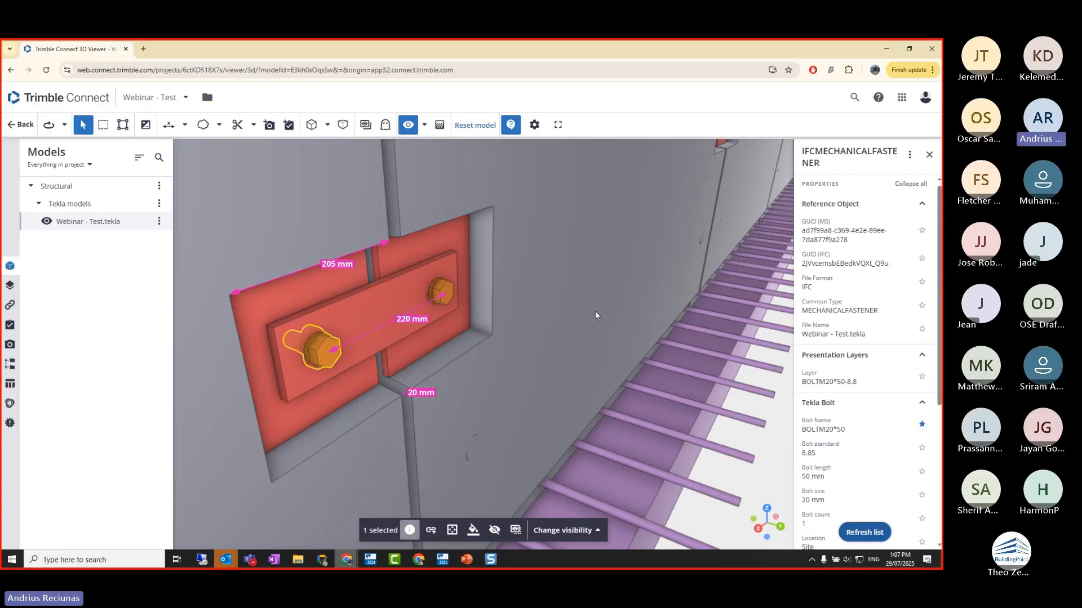
click(438, 285)
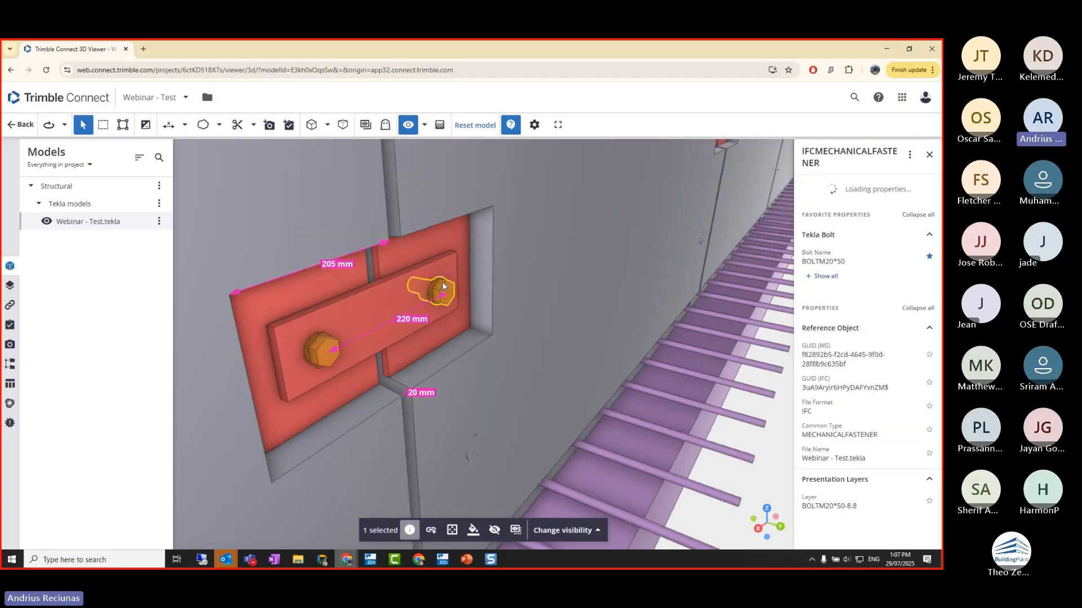
- Select the flat wall panel at the connection plate, review its base and Tekla quantities, and clear the selection
scroll(537, 241, down, 3)
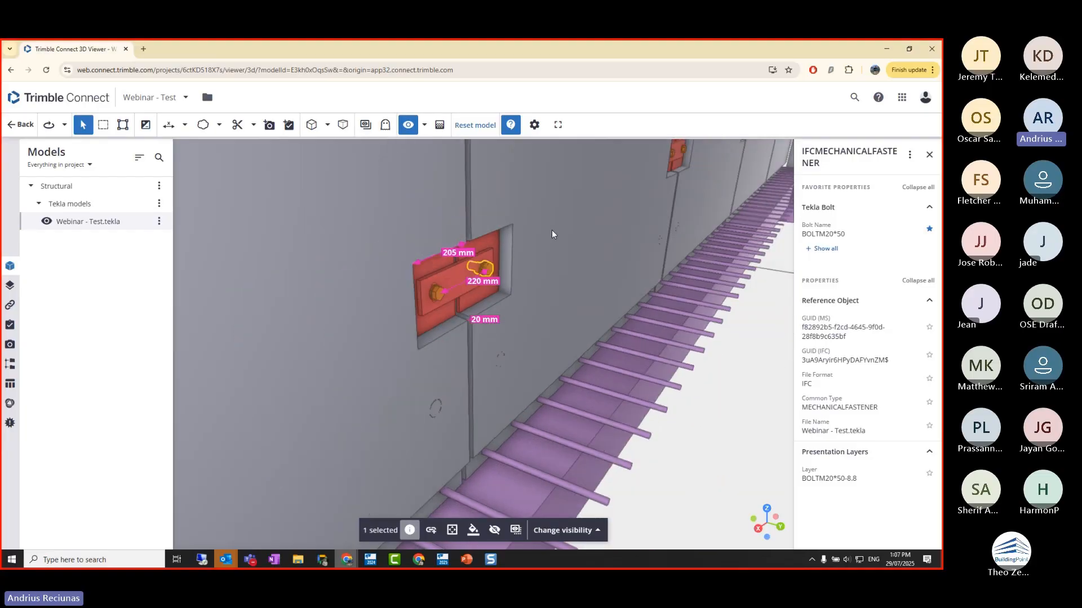
click(563, 233)
scroll(861, 331, down, 5)
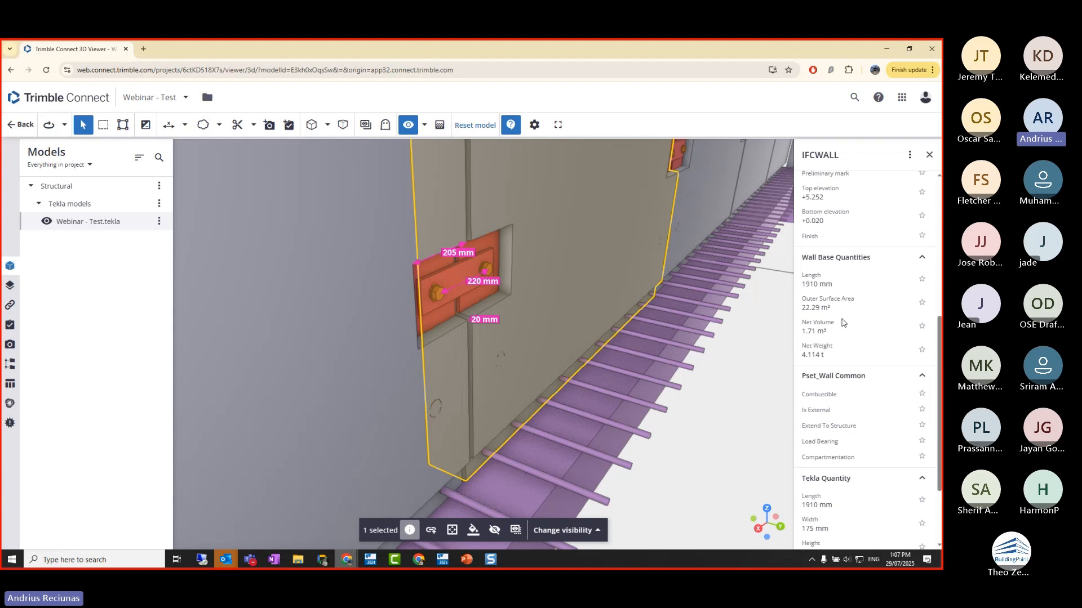
scroll(842, 324, down, 2)
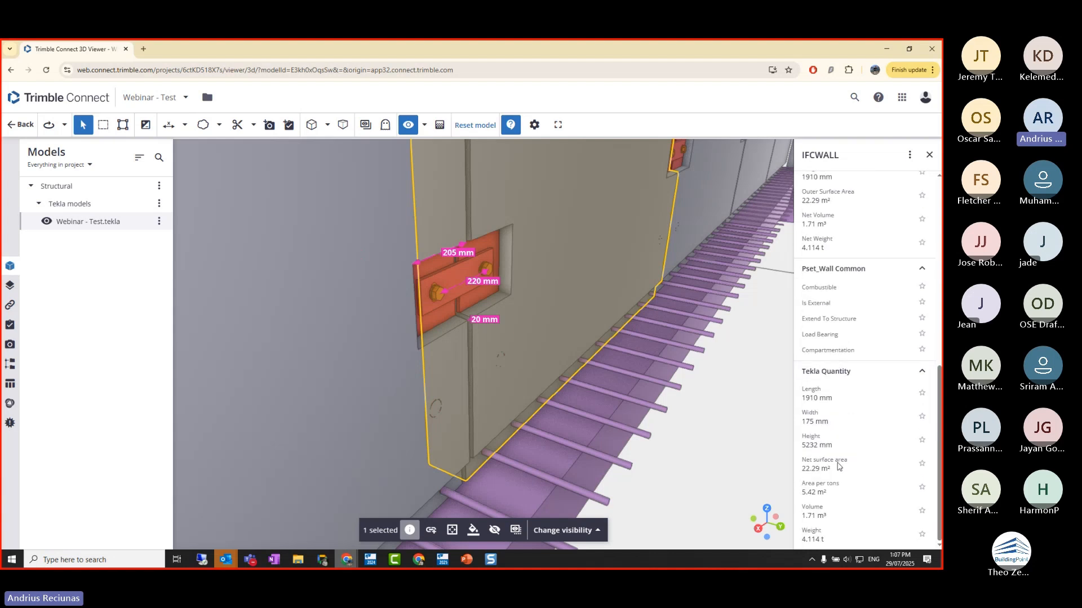
scroll(508, 299, down, 10)
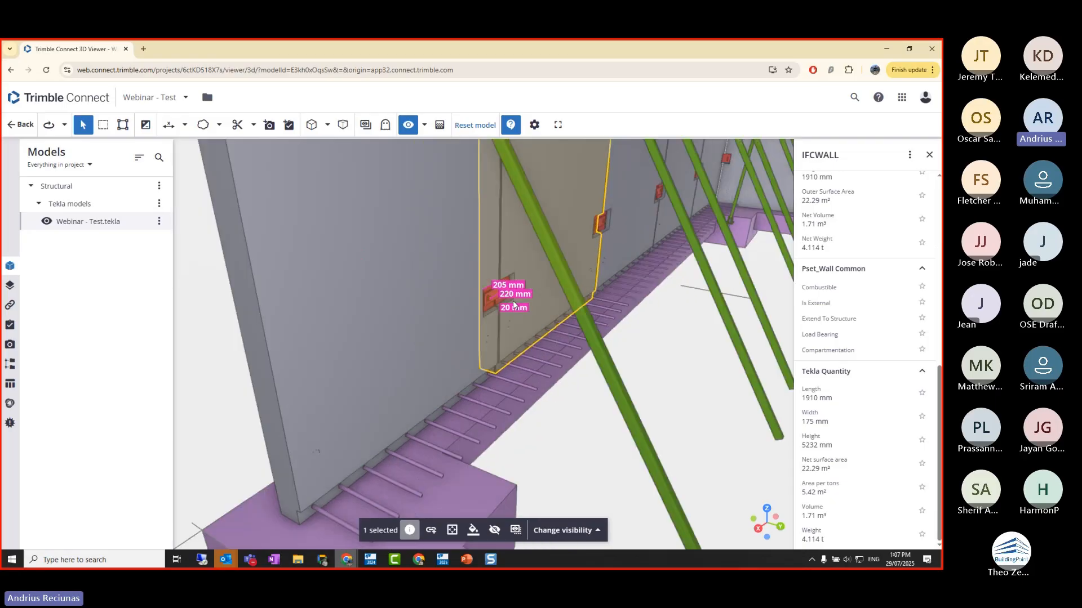
scroll(422, 319, down, 2)
key(Escape)
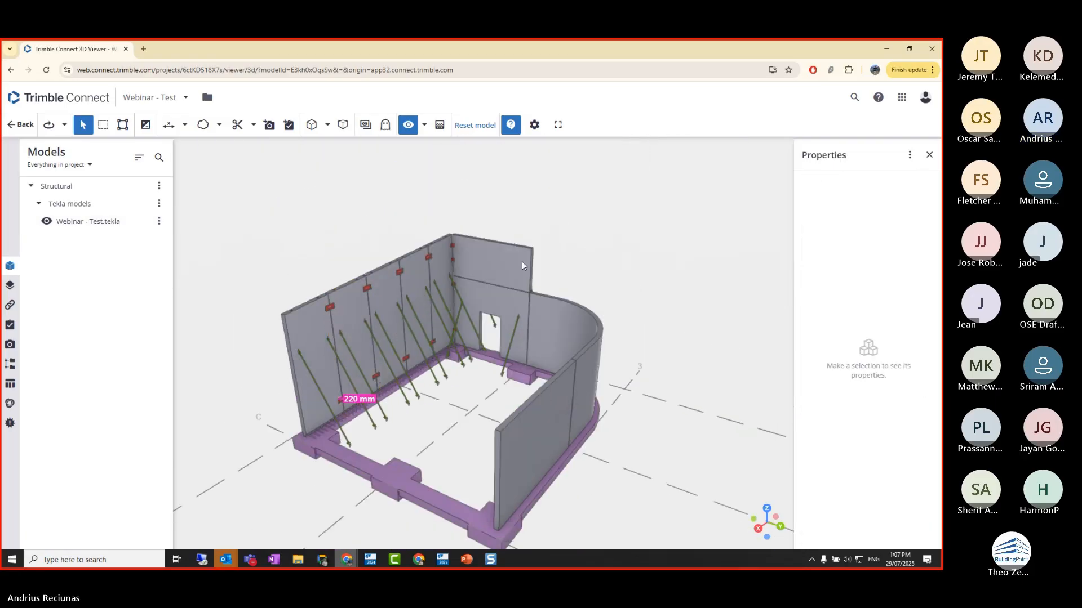
drag(440, 285, 253, 237)
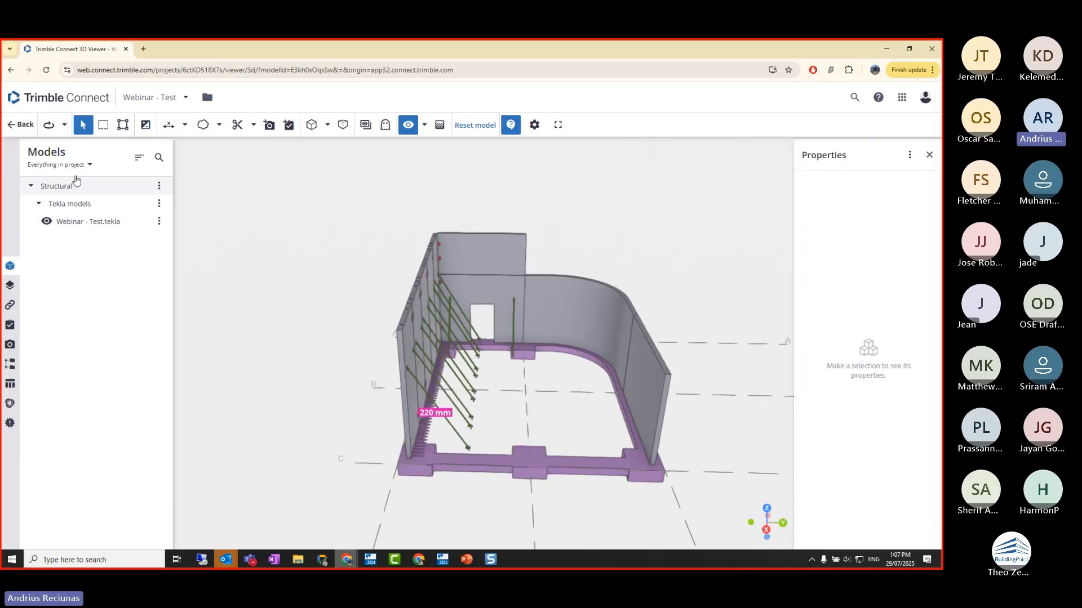
- Leave the 3D viewer for the project's files and open the list of project members
click(208, 99)
click(233, 125)
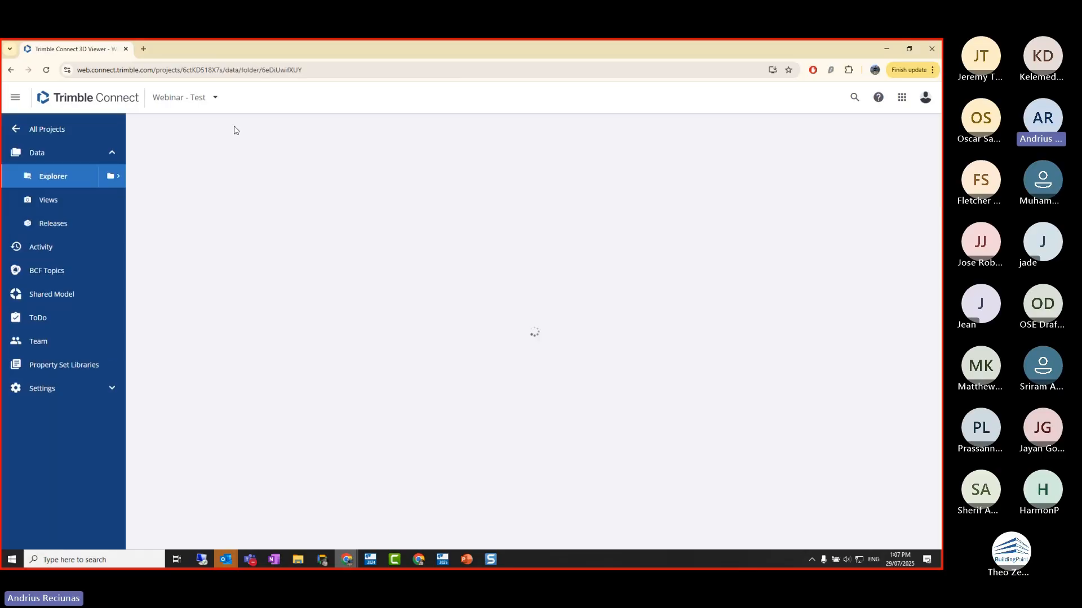
click(254, 233)
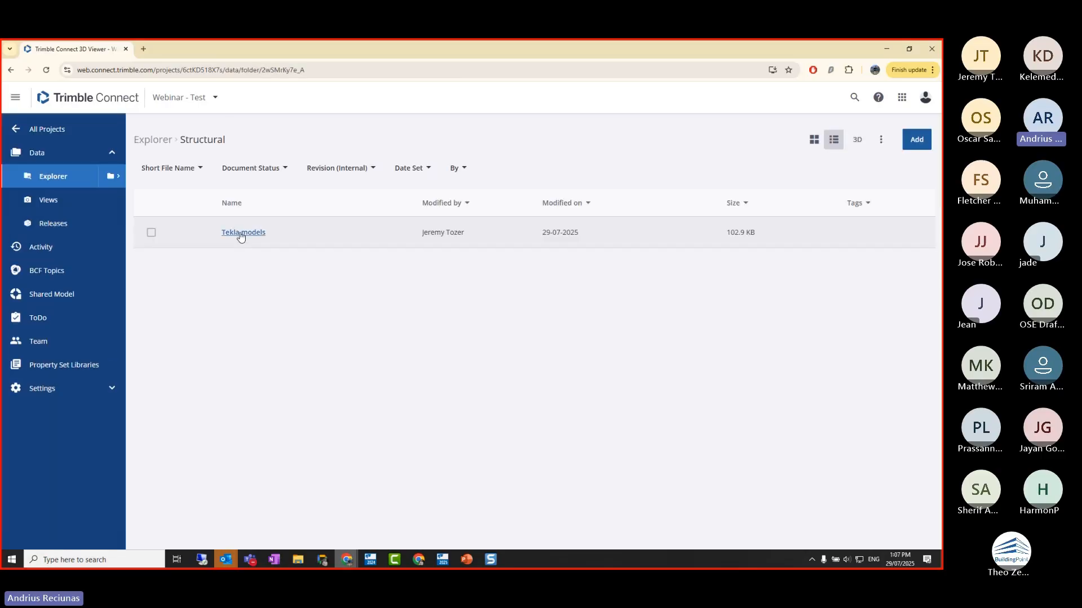
click(37, 342)
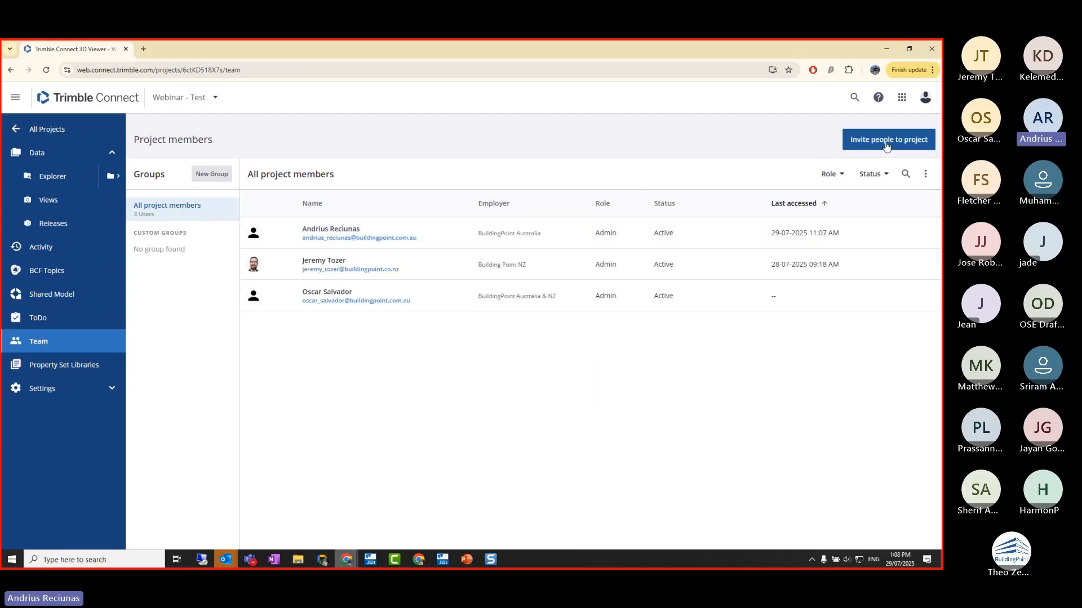
- Return to the Tekla models folder in Structural and select Webinar - Test.tekla to show its details
click(53, 177)
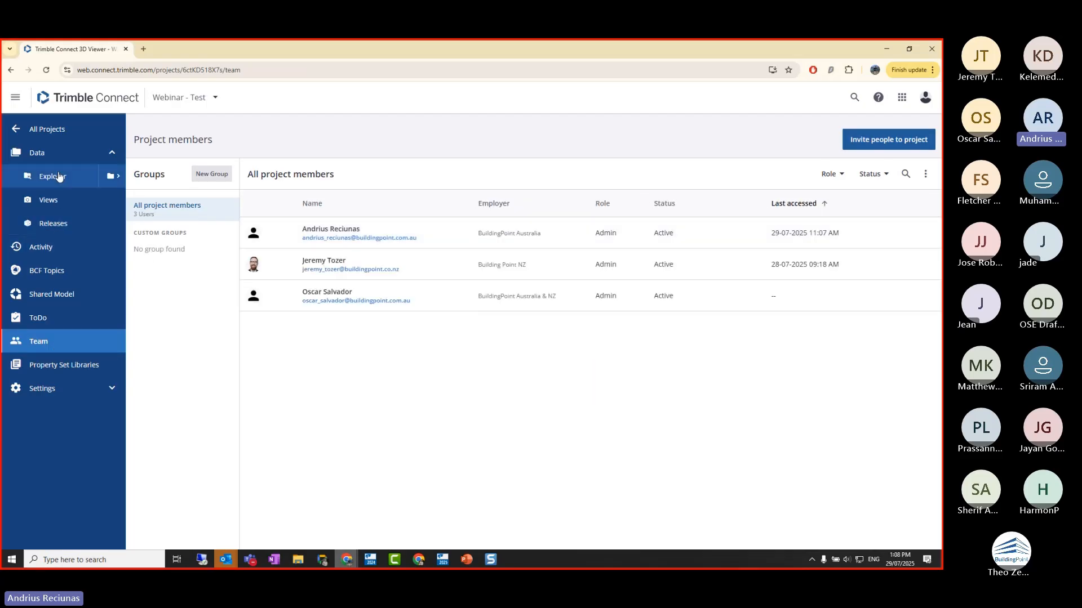
click(239, 234)
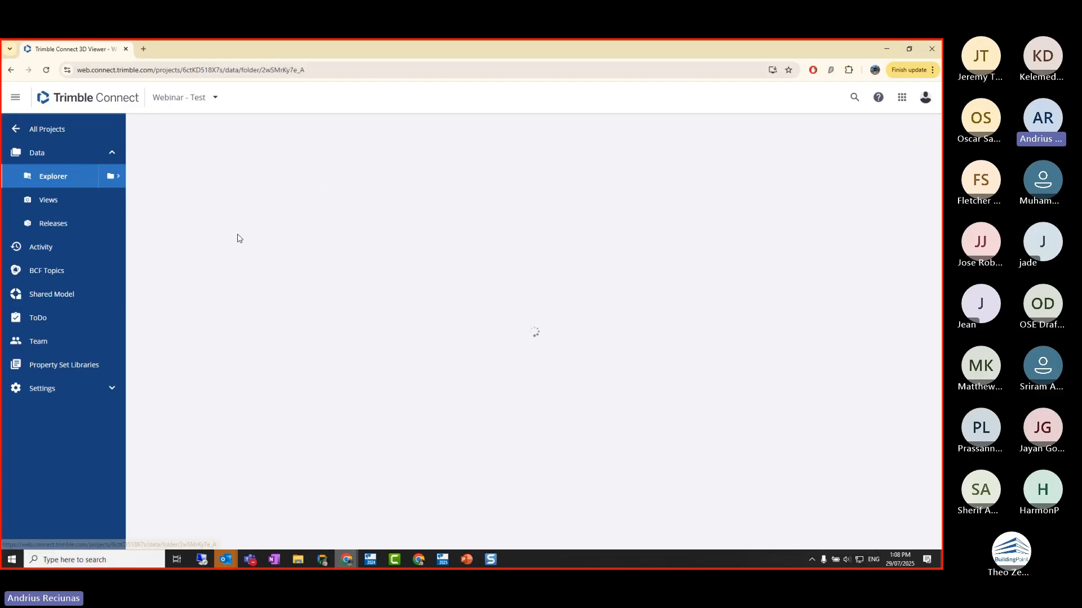
click(243, 233)
click(151, 233)
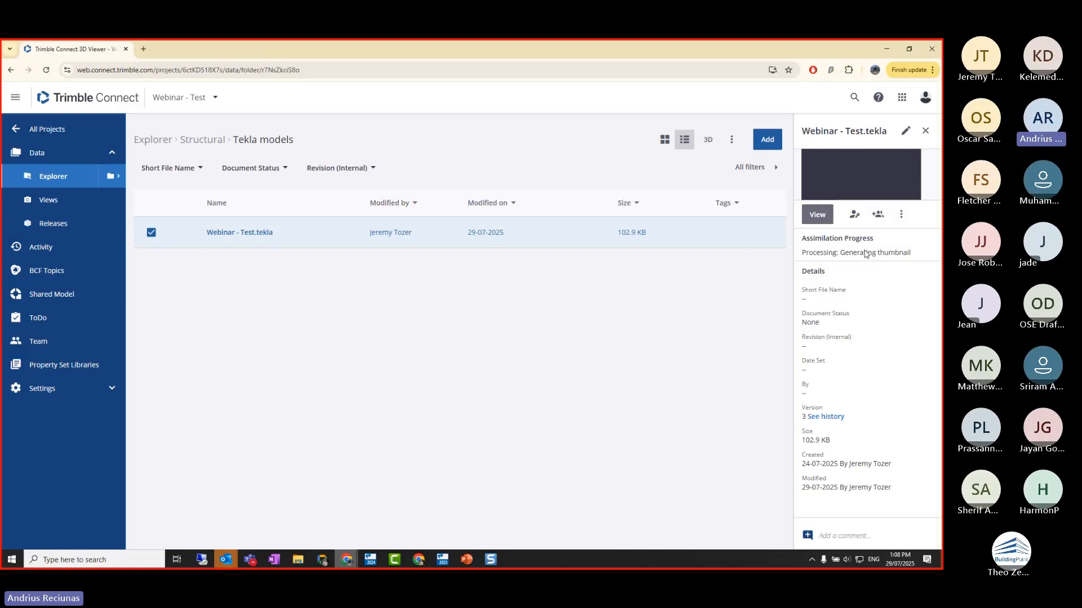
- Try link sharing of the file with any users with the link and Show latest version enabled, and close without sharing
click(874, 215)
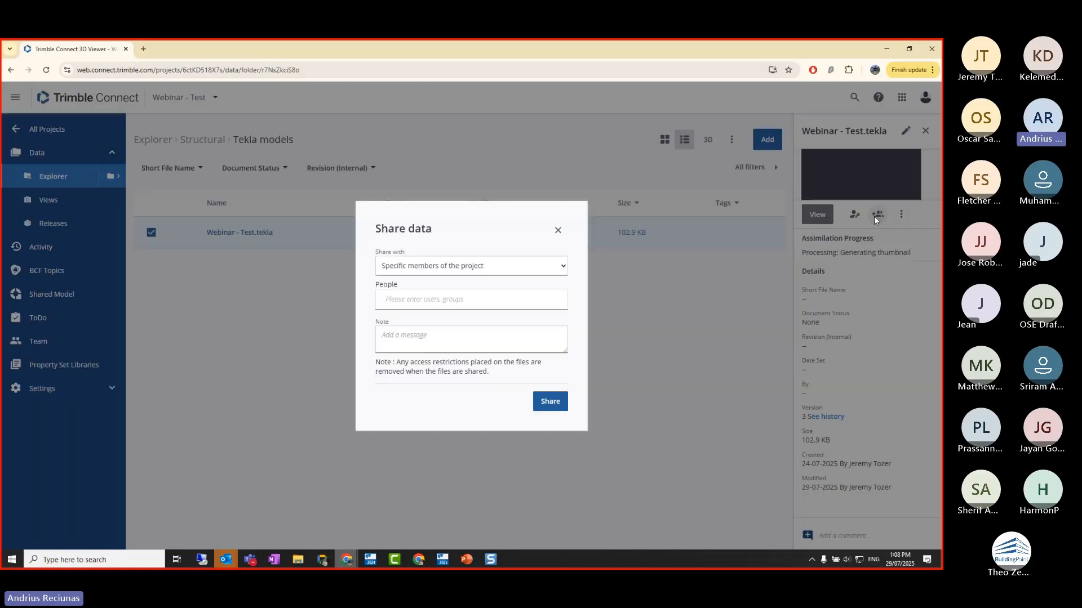
click(470, 263)
click(416, 309)
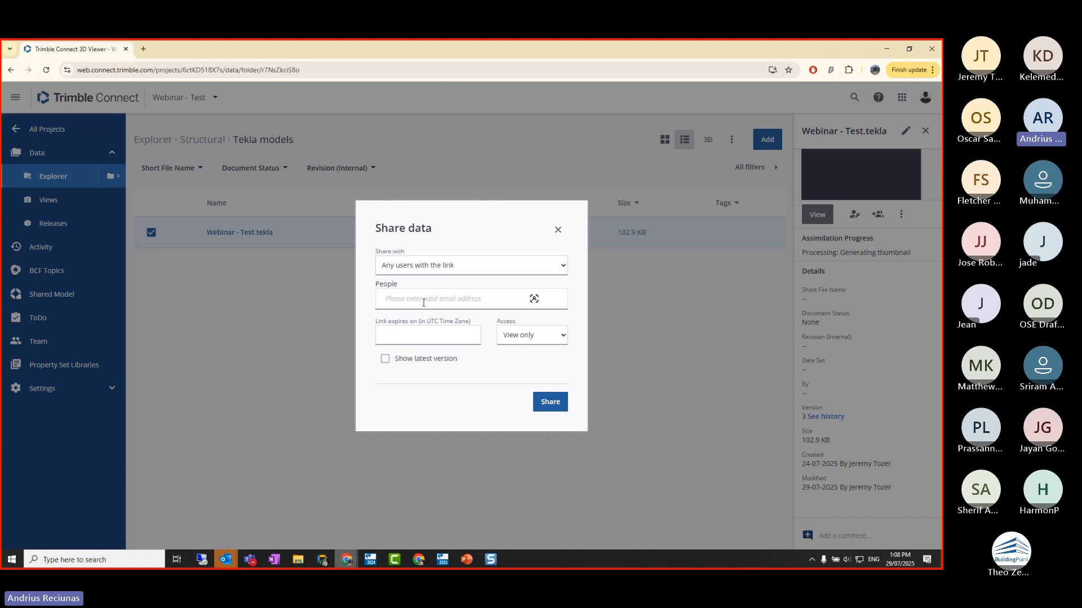
click(418, 299)
click(420, 287)
click(398, 338)
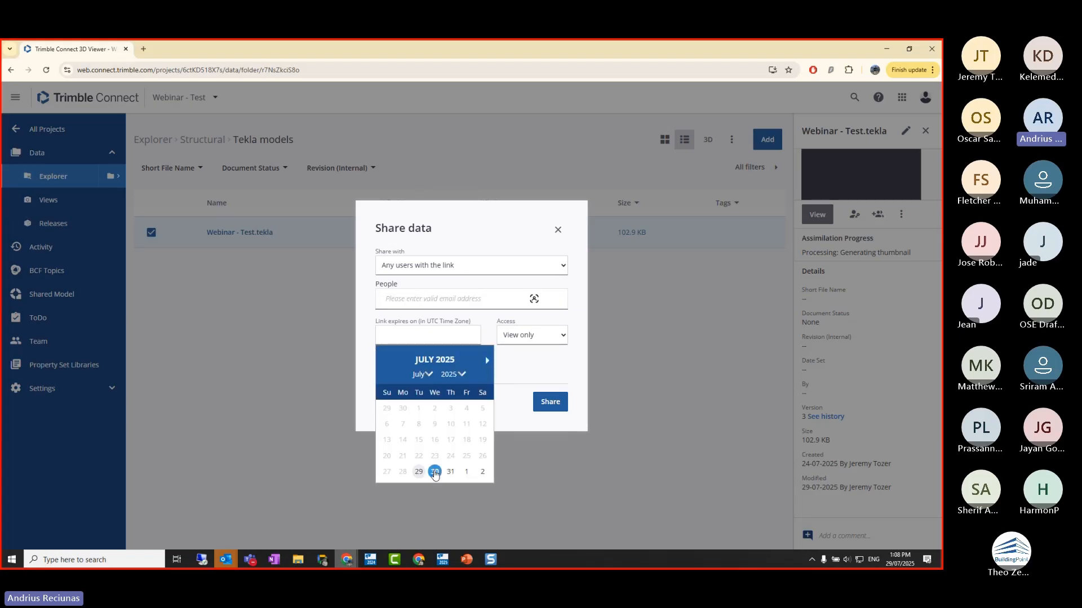
click(554, 339)
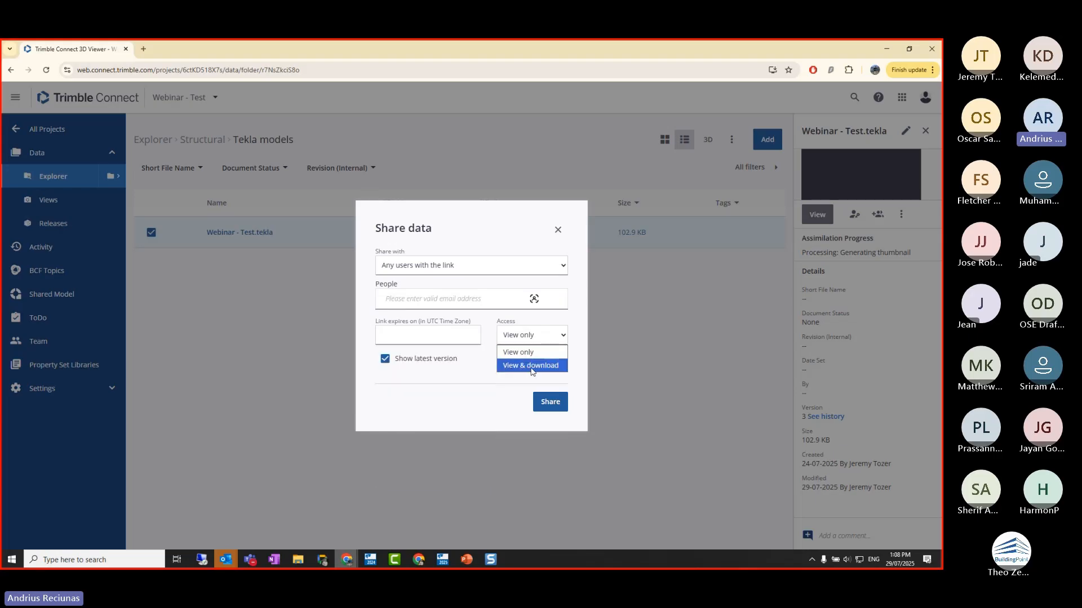
click(465, 368)
click(385, 360)
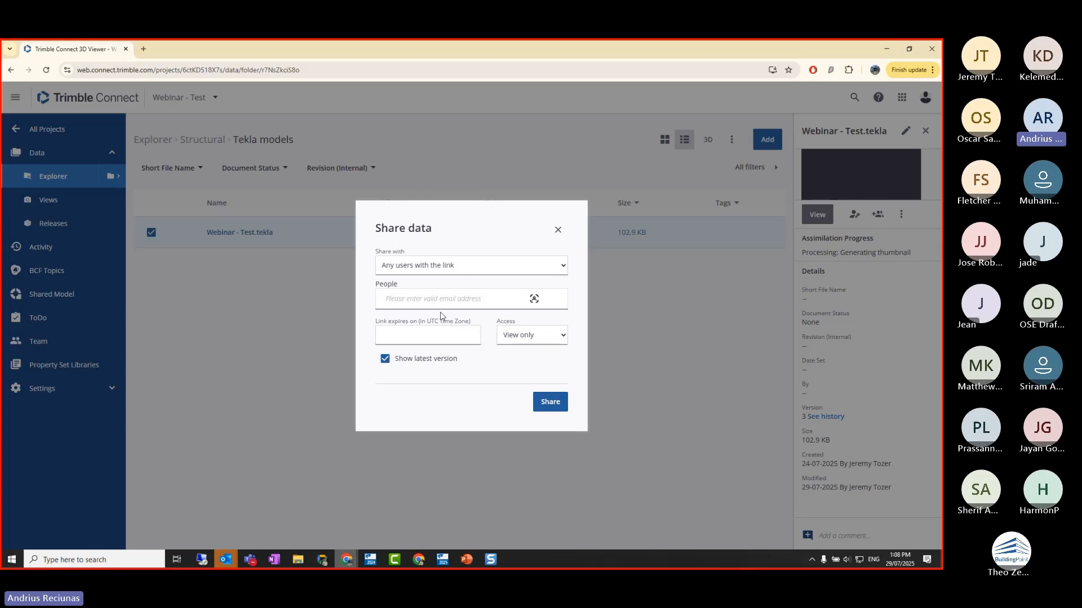
click(558, 229)
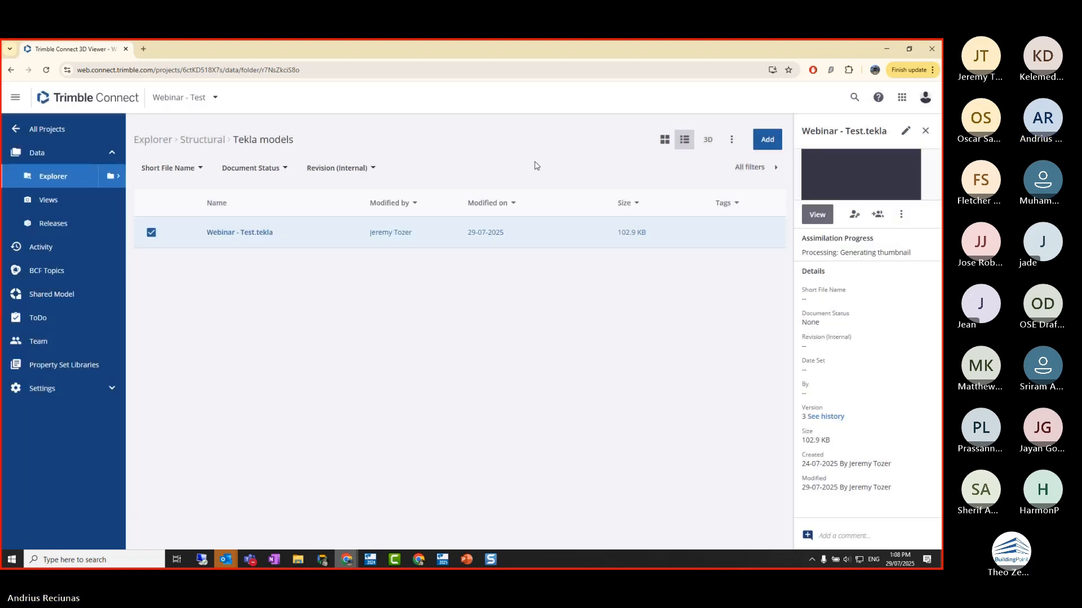